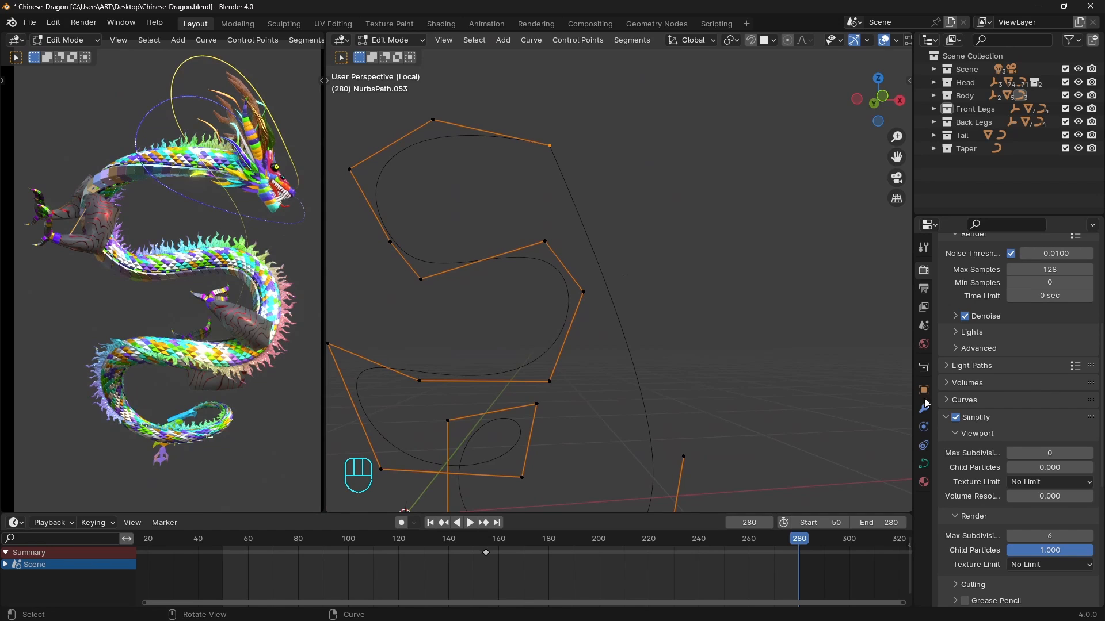
- Turn off Endpoint U for the path curve's active spline, leaving Cyclic U enabled
{"action": "left_click", "coordinate": [924, 463]}
{"action": "scroll", "coordinate": [996, 412], "scroll_direction": "down", "scroll_amount": 4}
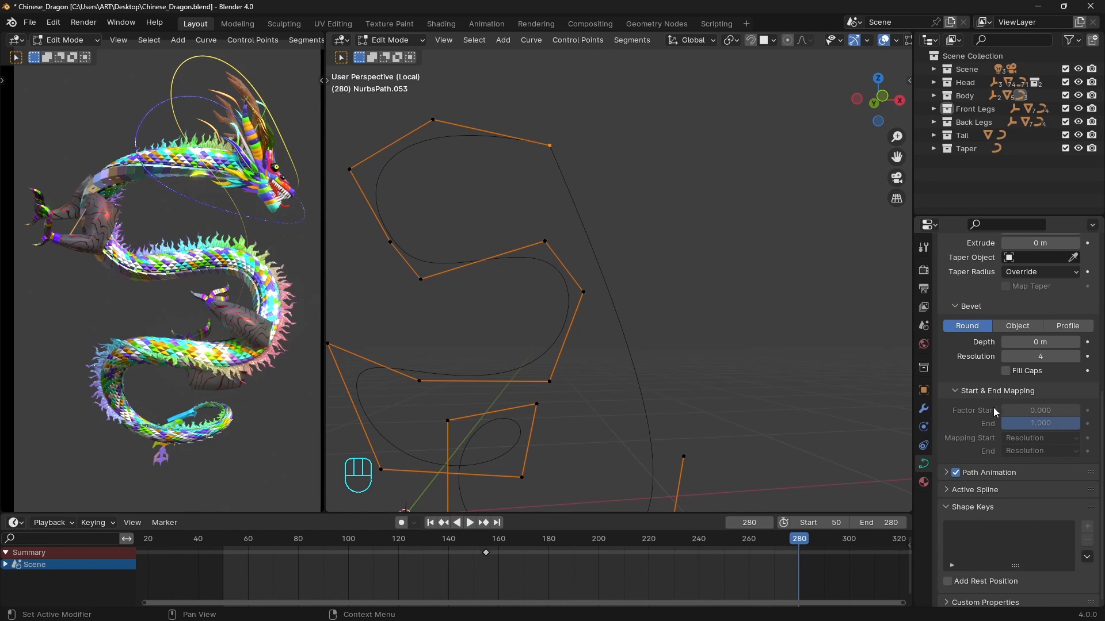
{"action": "left_click", "coordinate": [955, 489]}
{"action": "scroll", "coordinate": [1030, 465], "scroll_direction": "down", "scroll_amount": 3}
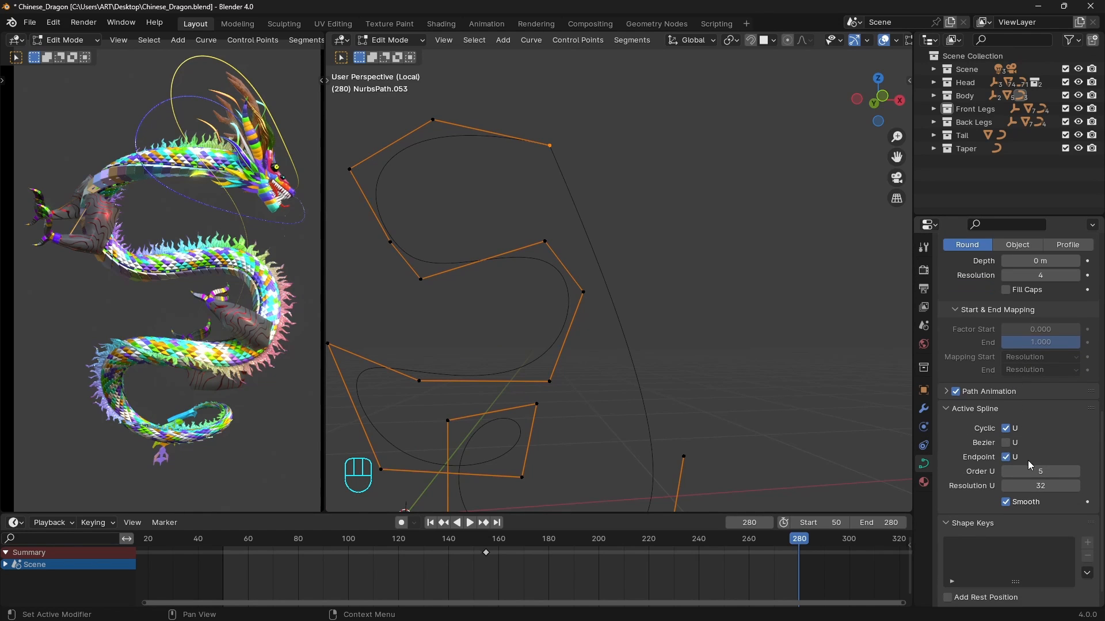
{"action": "left_click", "coordinate": [1005, 457]}
{"action": "middle_click_drag", "start_coordinate": [748, 380], "coordinate": [529, 129]}
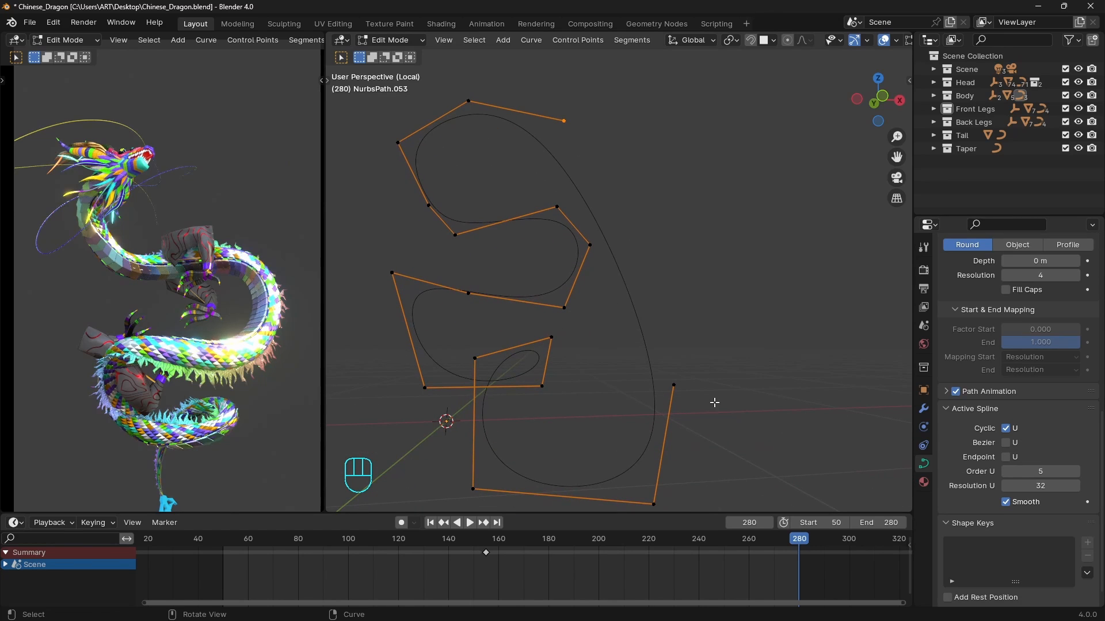
{"action": "left_click", "coordinate": [1007, 429]}
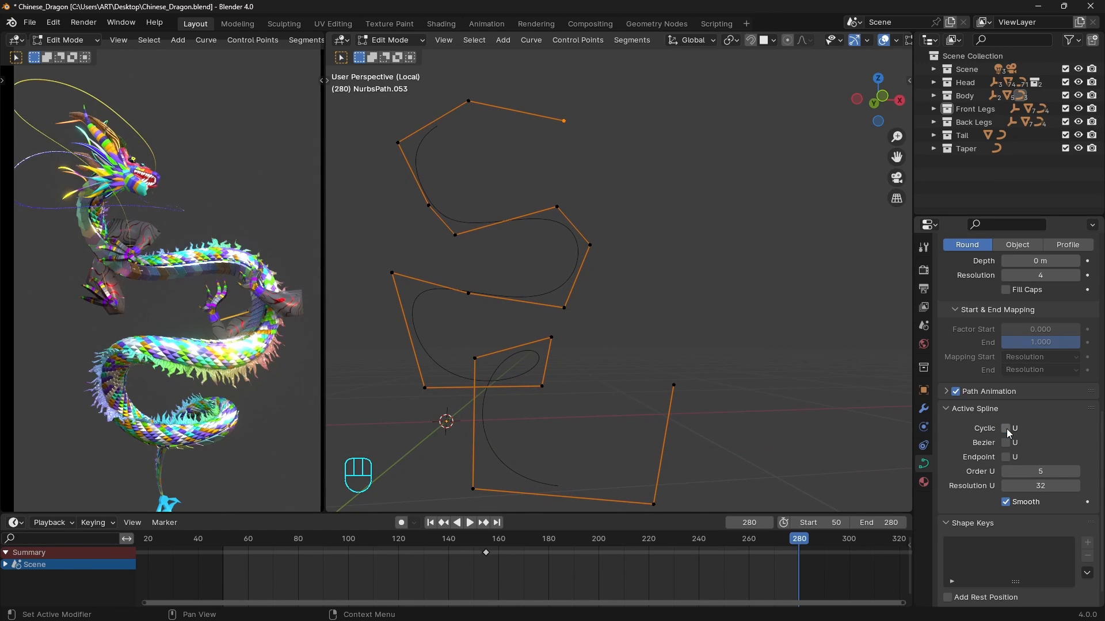
{"action": "left_click", "coordinate": [1006, 429]}
- Select the control point at the start of the path's middle bend and move it to reshape the curve
{"action": "middle_click_drag", "start_coordinate": [624, 264], "coordinate": [638, 282]}
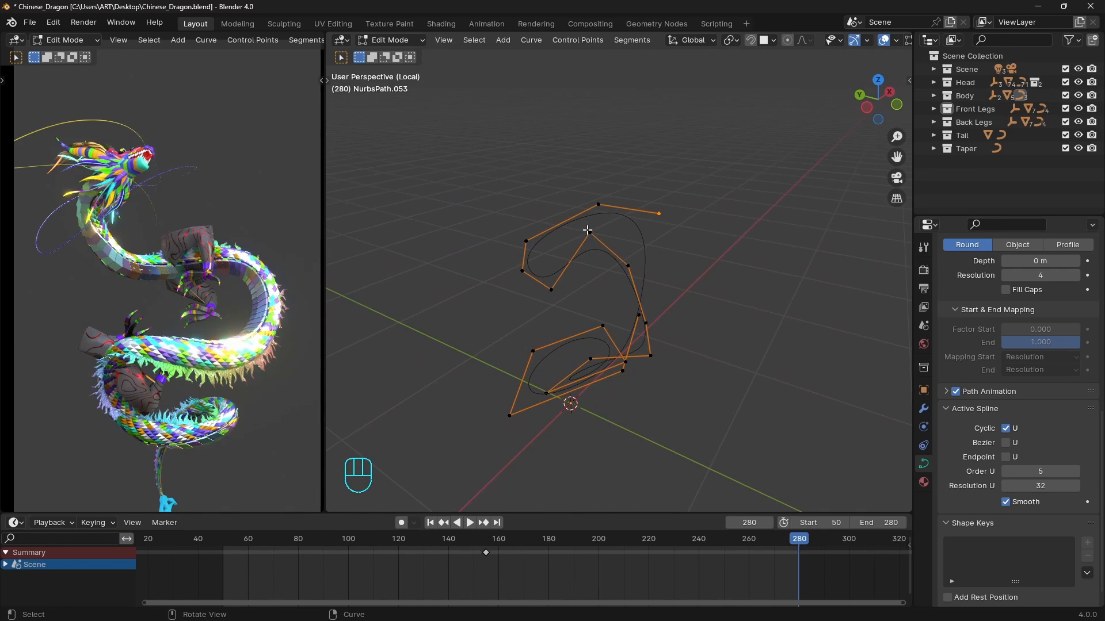
{"action": "left_click_drag", "start_coordinate": [588, 230], "coordinate": [649, 287]}
{"action": "key", "text": "g"}
{"action": "left_click", "coordinate": [744, 310]}
- Dissolve surplus control points around the upper and middle bends of the path curve
{"action": "middle_click_drag", "start_coordinate": [744, 311], "coordinate": [575, 212]}
{"action": "key", "text": "ctrl+x"}
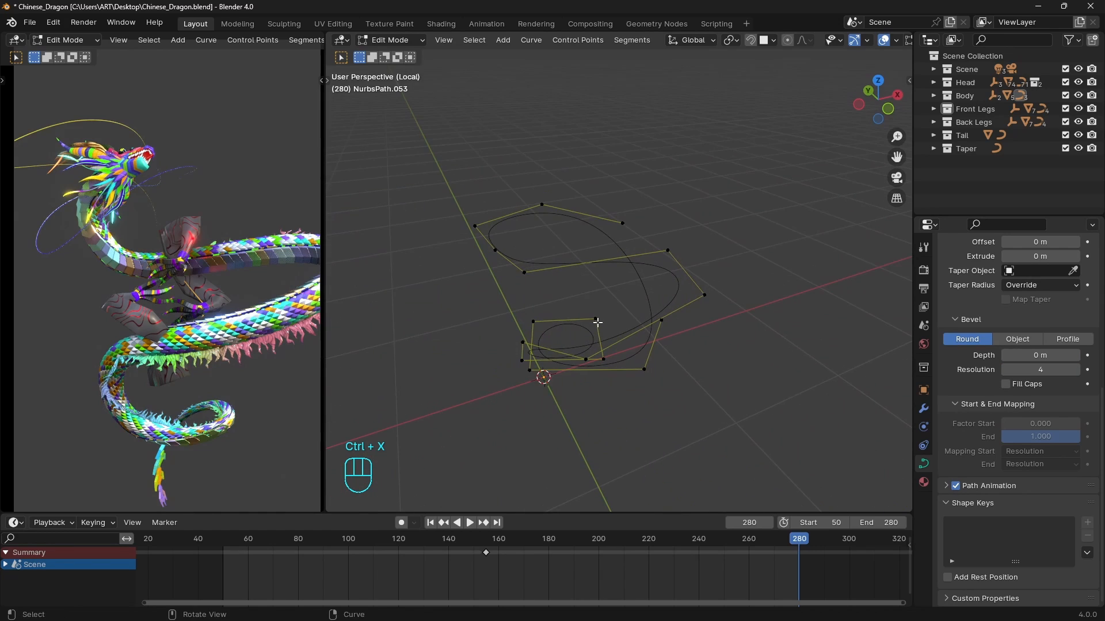
{"action": "key", "text": "ctrl+x"}
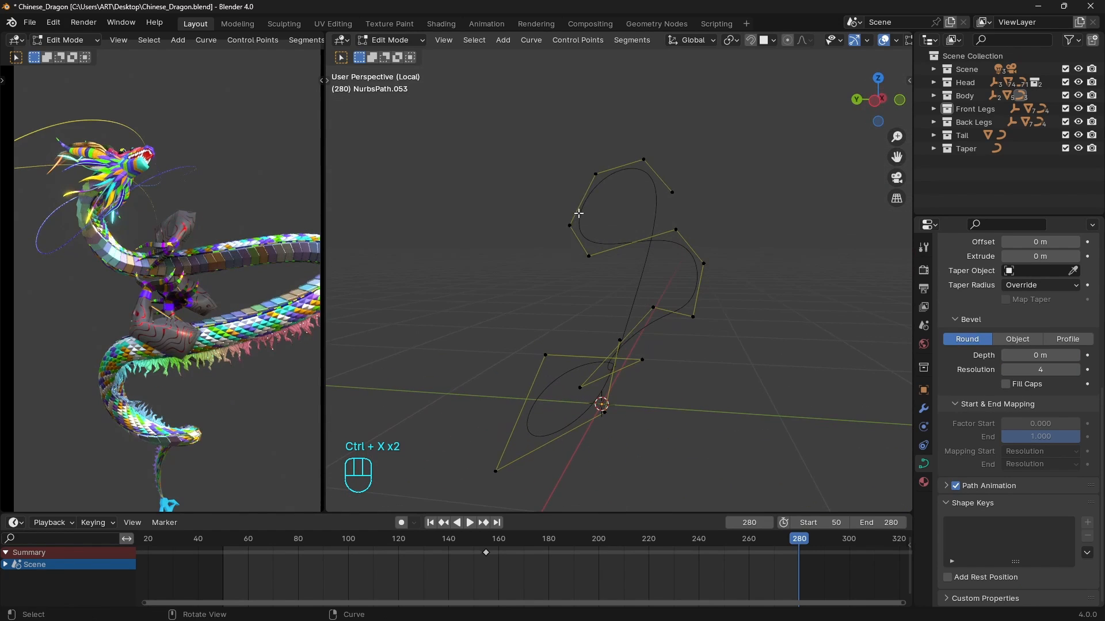
{"action": "key", "text": "ctrl+x"}
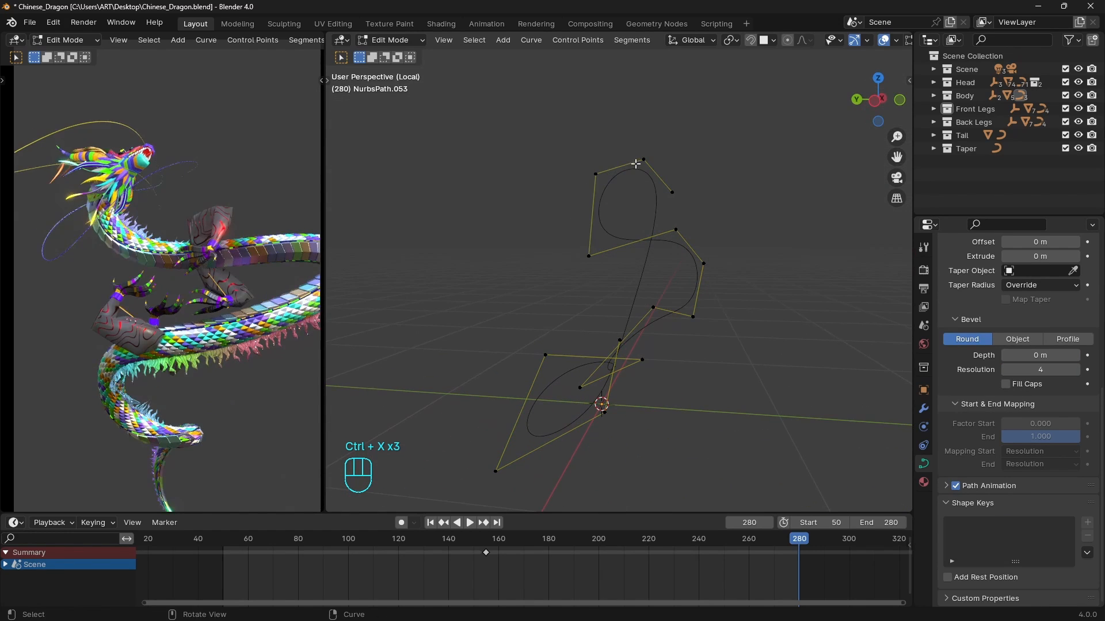
{"action": "left_click", "coordinate": [642, 162]}
{"action": "key", "text": "ctrl+x"}
- Move control points of the curve's upper loop outward and downward to widen the loop
{"action": "left_click", "coordinate": [597, 178]}
{"action": "key", "text": "g"}
{"action": "left_click", "coordinate": [478, 255]}
{"action": "middle_click_drag", "start_coordinate": [483, 255], "coordinate": [521, 262]}
{"action": "key", "text": "g"}
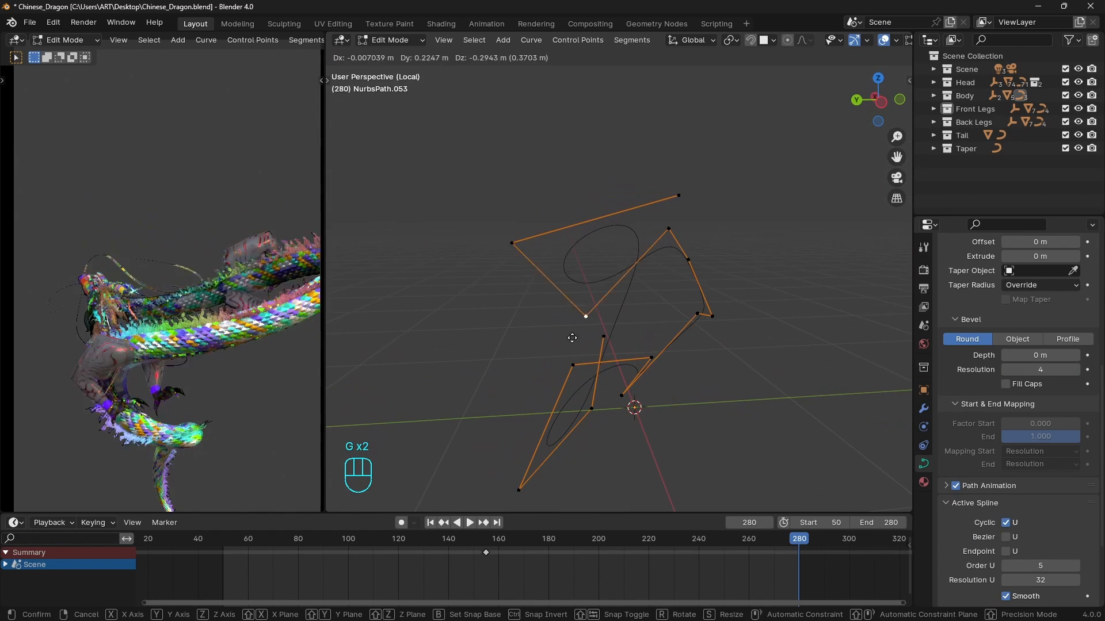
{"action": "left_click", "coordinate": [561, 341]}
- Dissolve more control points along the middle bend and pull a lower-loop point outward
{"action": "left_click", "coordinate": [690, 261]}
{"action": "key", "text": "ctrl+x"}
{"action": "left_click", "coordinate": [605, 324]}
{"action": "key", "text": "g"}
{"action": "left_click", "coordinate": [513, 278]}
{"action": "left_click", "coordinate": [647, 325]}
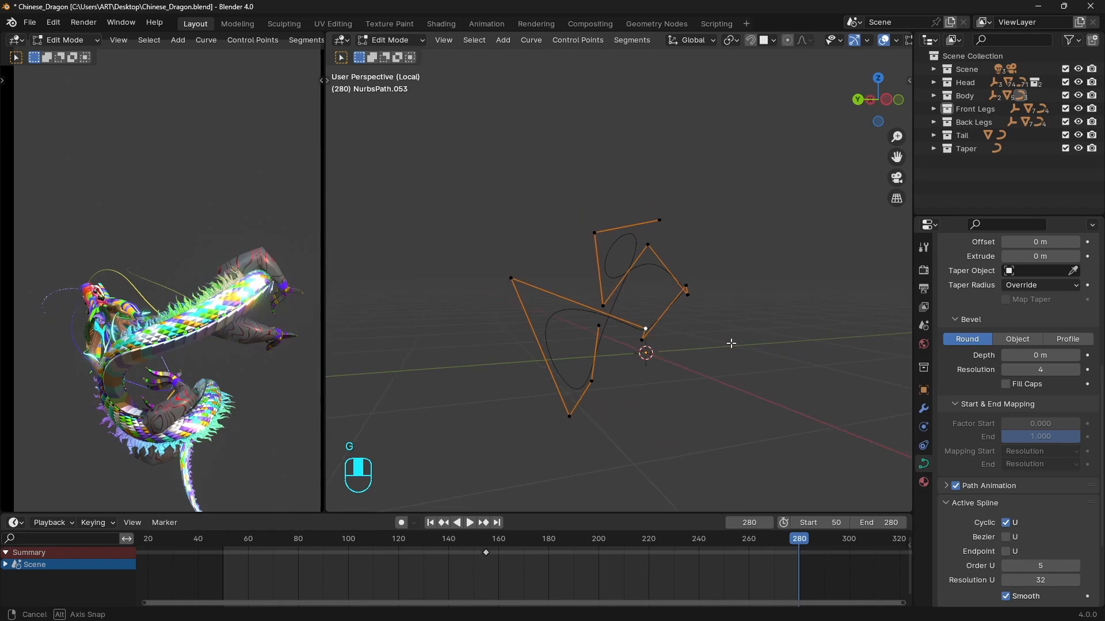
{"action": "middle_click_drag", "start_coordinate": [730, 343], "coordinate": [711, 349]}
{"action": "key", "text": "ctrl+x"}
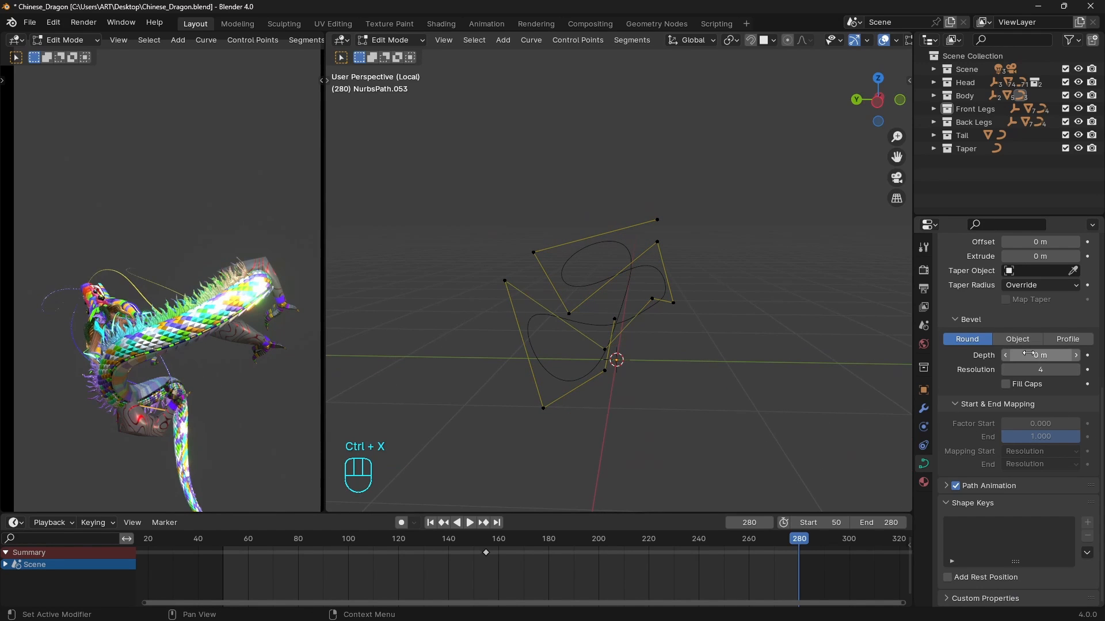
- Give the path curve a bevel depth of 0.03 m and dissolve another control point near its centre
{"action": "mouse_move", "coordinate": [1033, 356]}
{"action": "left_mouse_down"}
{"action": "mouse_move", "coordinate": [1063, 357]}
{"action": "mouse_move", "coordinate": [1049, 356]}
{"action": "left_mouse_up"}
{"action": "middle_click_drag", "start_coordinate": [694, 272], "coordinate": [661, 340]}
{"action": "left_click", "coordinate": [622, 316]}
{"action": "key", "text": "ctrl+x"}
- Move control points near the curve's centre away from each other to open up its loops
{"action": "left_click", "coordinate": [654, 320]}
{"action": "key", "text": "g"}
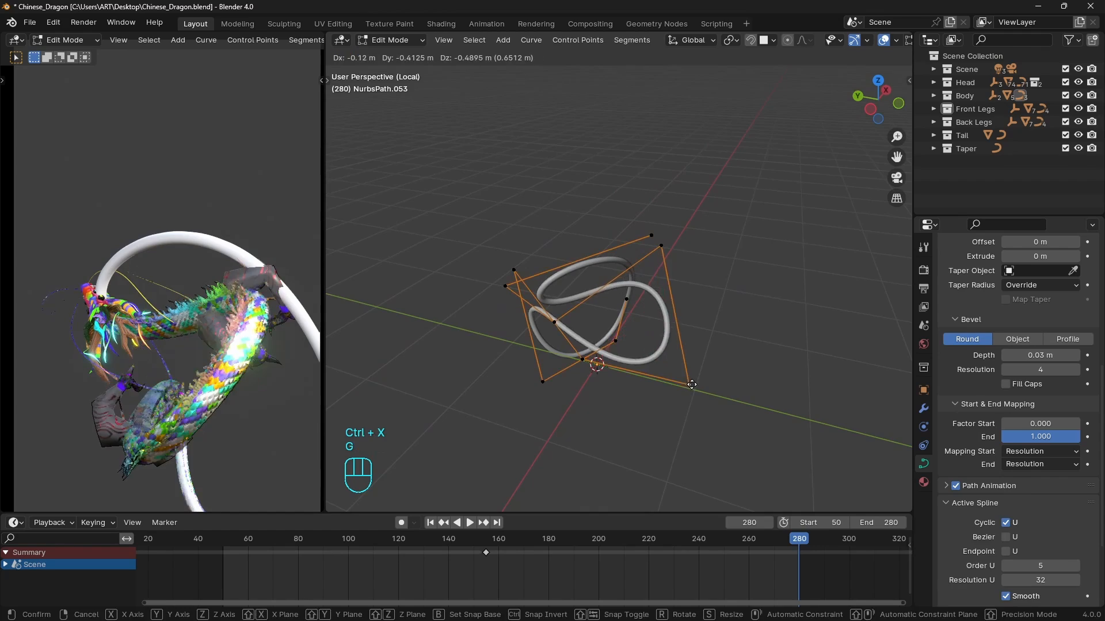
{"action": "left_click", "coordinate": [693, 384]}
{"action": "middle_click_drag", "start_coordinate": [692, 384], "coordinate": [621, 331]}
{"action": "key", "text": "g"}
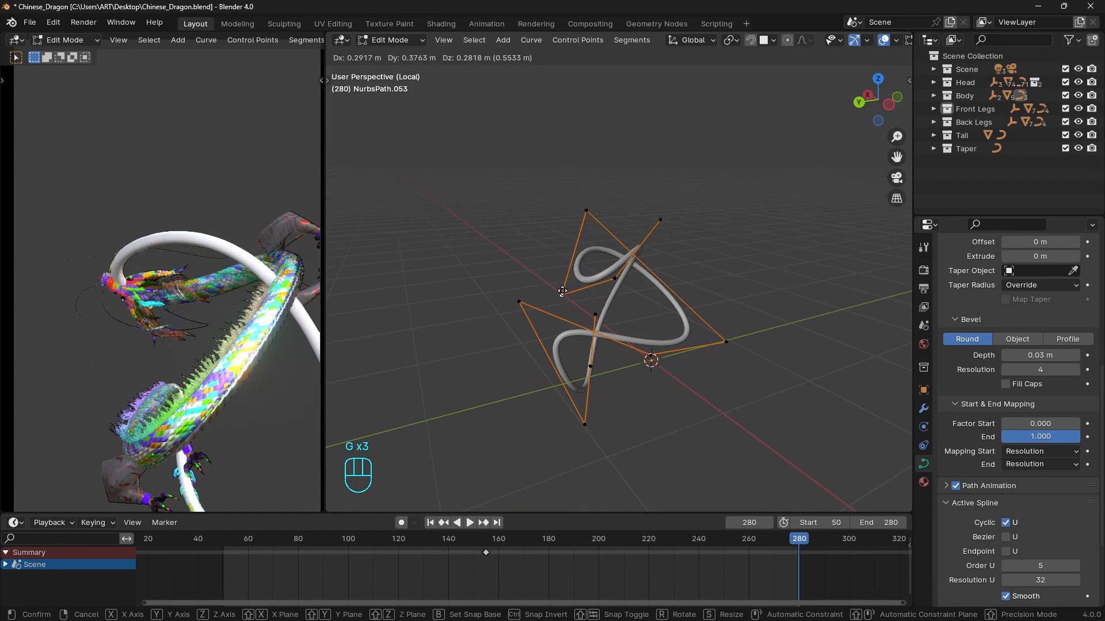
{"action": "left_click", "coordinate": [562, 291]}
- Leave the isolated view and exclude the Front Legs, Back Legs and Tail collections from the view layer
{"action": "key", "text": "slash"}
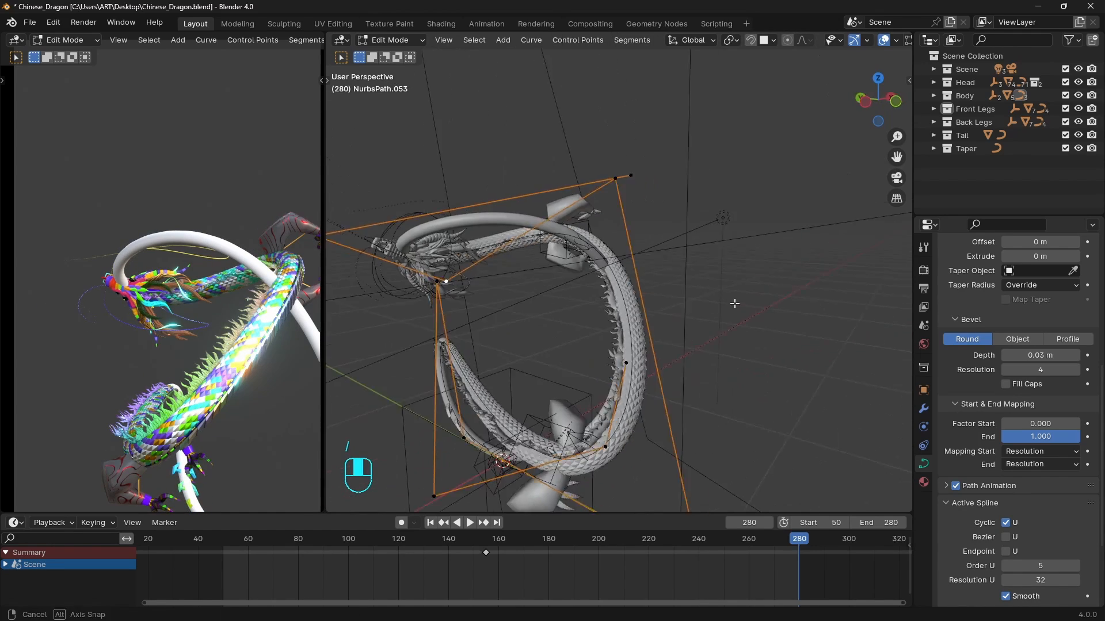
{"action": "left_click", "coordinate": [1065, 108]}
{"action": "left_click", "coordinate": [1065, 122]}
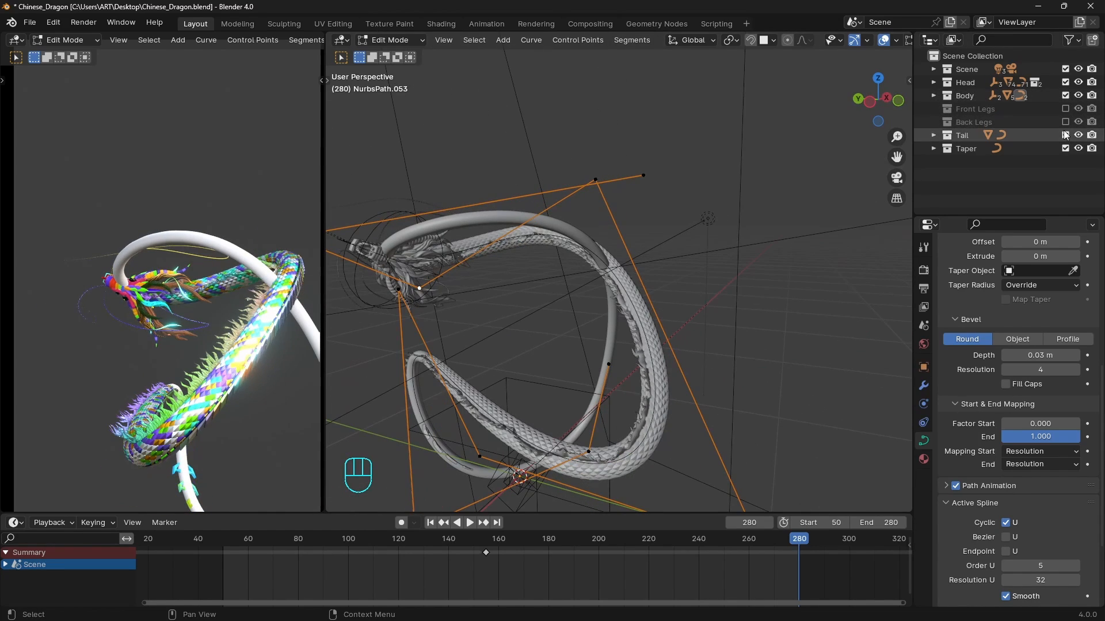
{"action": "left_click", "coordinate": [1065, 135]}
- Lower the outlying control point above the dragon's body by about 0.36 m
{"action": "scroll", "coordinate": [723, 269], "scroll_direction": "down", "scroll_amount": 4}
{"action": "middle_click_drag", "start_coordinate": [723, 269], "coordinate": [777, 234], "text": "shift"}
{"action": "left_click", "coordinate": [704, 157]}
{"action": "key", "text": "g"}
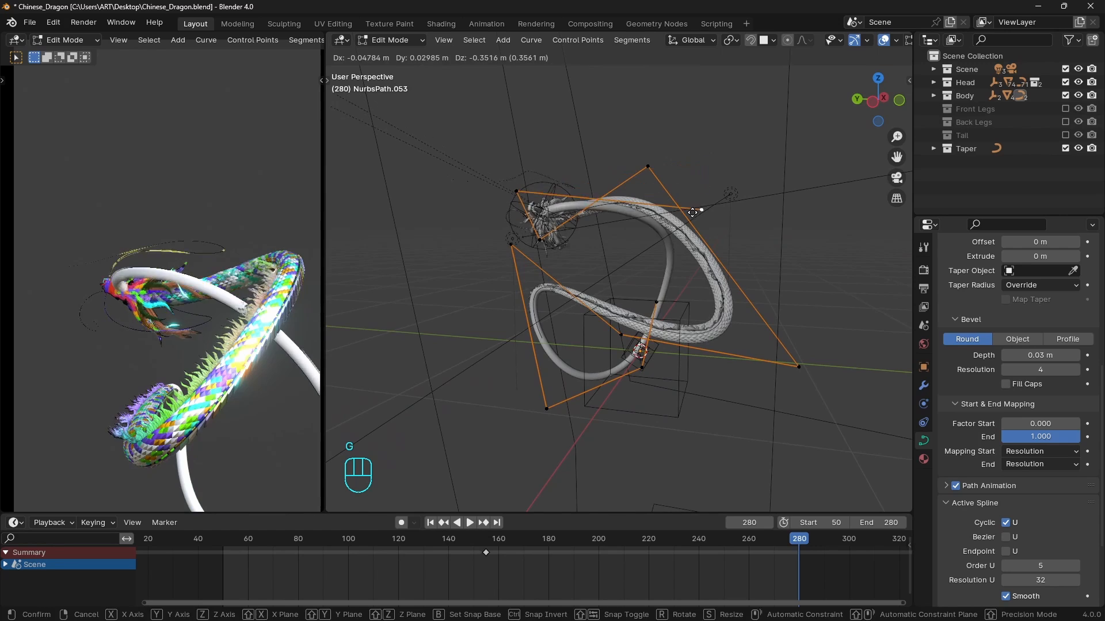
{"action": "left_click", "coordinate": [701, 209]}
- Set the curve's bevel depth to 0.057 m and reposition control points around the dragon's body
{"action": "left_click_drag", "start_coordinate": [1041, 356], "coordinate": [1058, 356]}
{"action": "key", "text": "g"}
{"action": "left_click", "coordinate": [802, 239]}
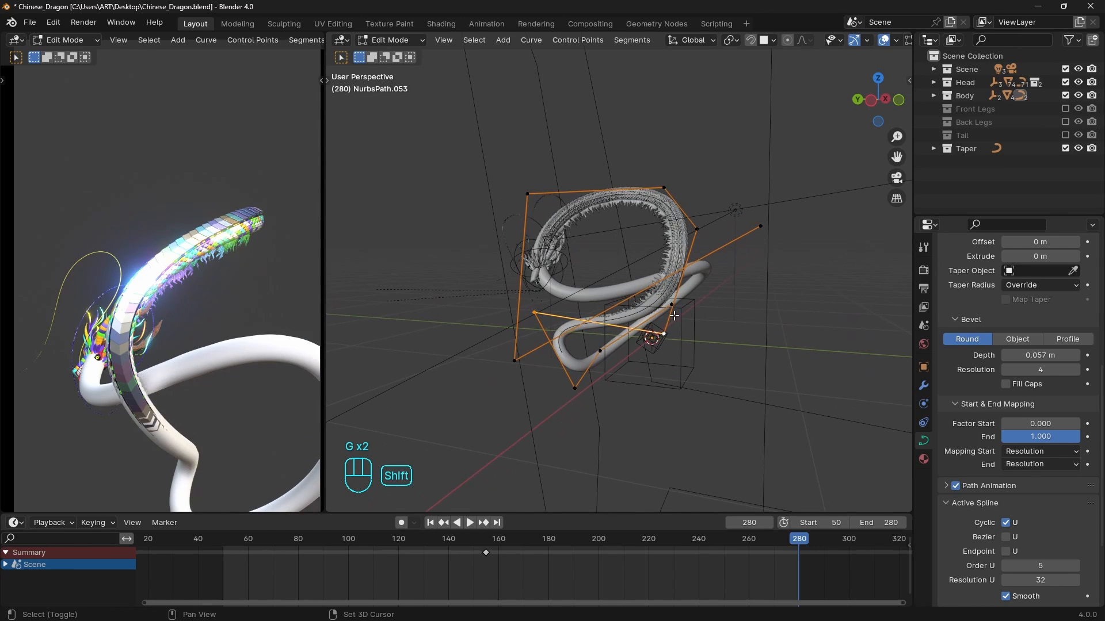
{"action": "right_click", "coordinate": [626, 287]}
{"action": "left_click", "coordinate": [626, 287]}
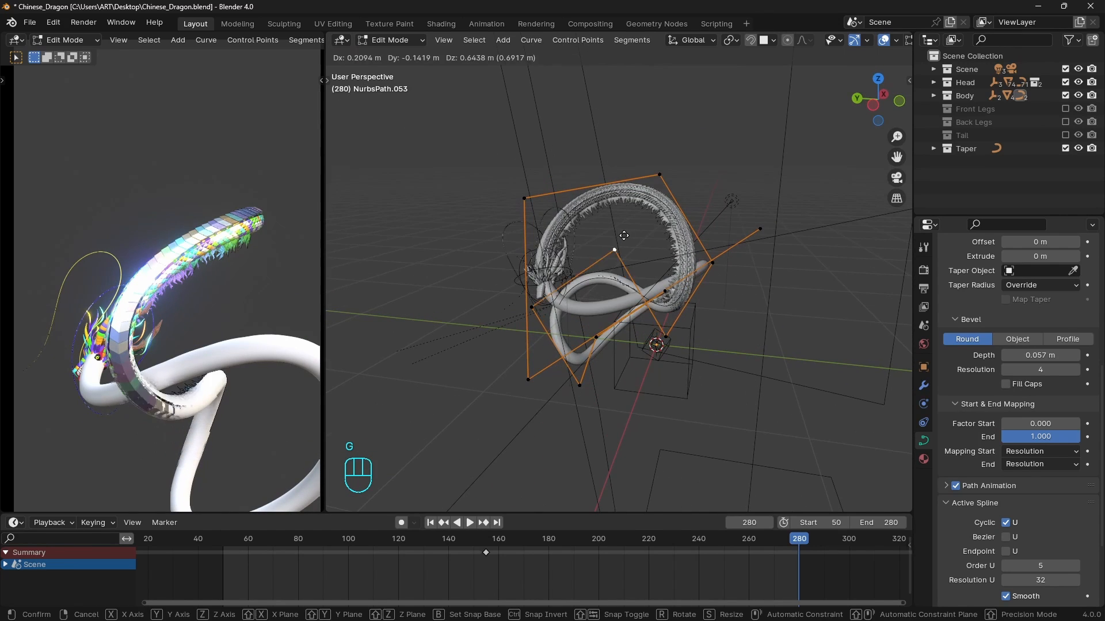
- Dissolve excess control points in the lower part of the thickened path curve
{"action": "key", "text": "ctrl+x"}
{"action": "key", "text": "ctrl+x"}
{"action": "middle_click_drag", "start_coordinate": [528, 315], "coordinate": [656, 325]}
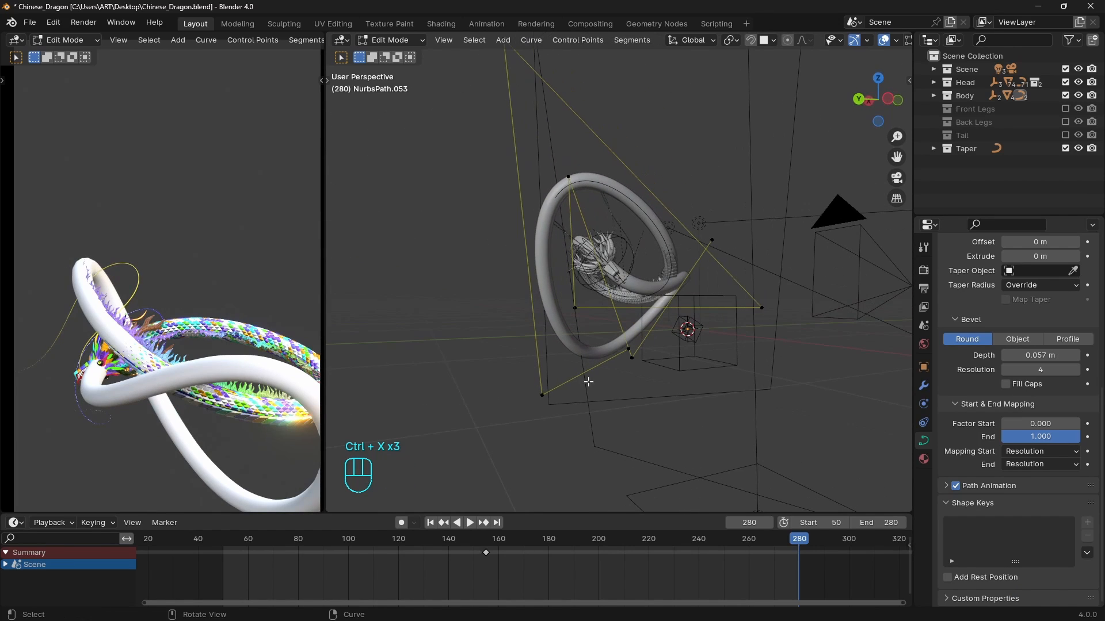
{"action": "key", "text": "ctrl+x"}
{"action": "middle_click_drag", "start_coordinate": [522, 366], "coordinate": [593, 385]}
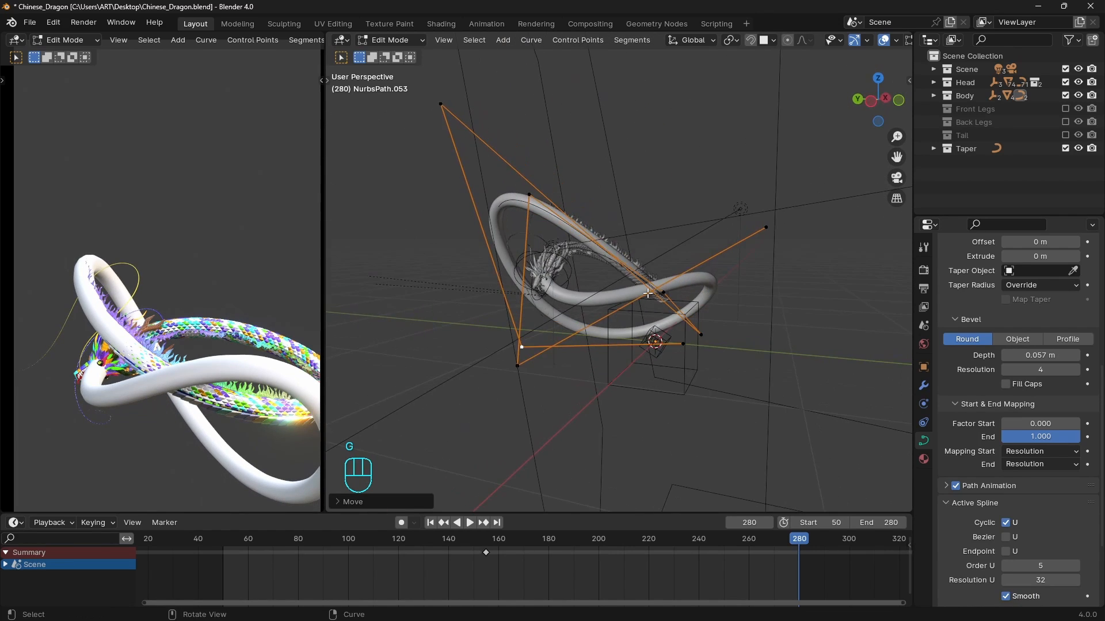
- Reposition the lower control points and isolate the curve to shape its crossing loops
{"action": "key", "text": "g"}
{"action": "left_click", "coordinate": [615, 396]}
{"action": "key", "text": "KP_Divide"}
{"action": "middle_click_drag", "start_coordinate": [647, 340], "coordinate": [710, 354]}
{"action": "left_click", "coordinate": [667, 363]}
{"action": "key", "text": "g"}
{"action": "left_click", "coordinate": [681, 308]}
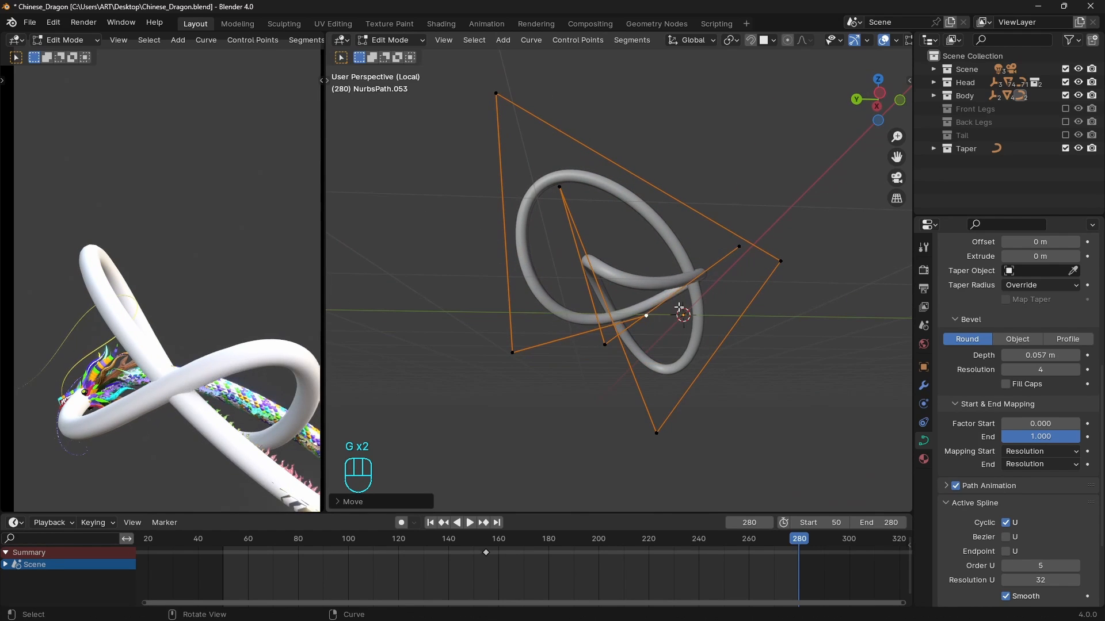
- Move the outer control point to round out the curve's large loop
{"action": "middle_click_drag", "start_coordinate": [681, 307], "coordinate": [653, 340]}
{"action": "left_click", "coordinate": [766, 231]}
{"action": "middle_click_drag", "start_coordinate": [766, 233], "coordinate": [777, 305]}
{"action": "key", "text": "g"}
{"action": "middle_click_drag", "start_coordinate": [716, 323], "coordinate": [552, 322]}
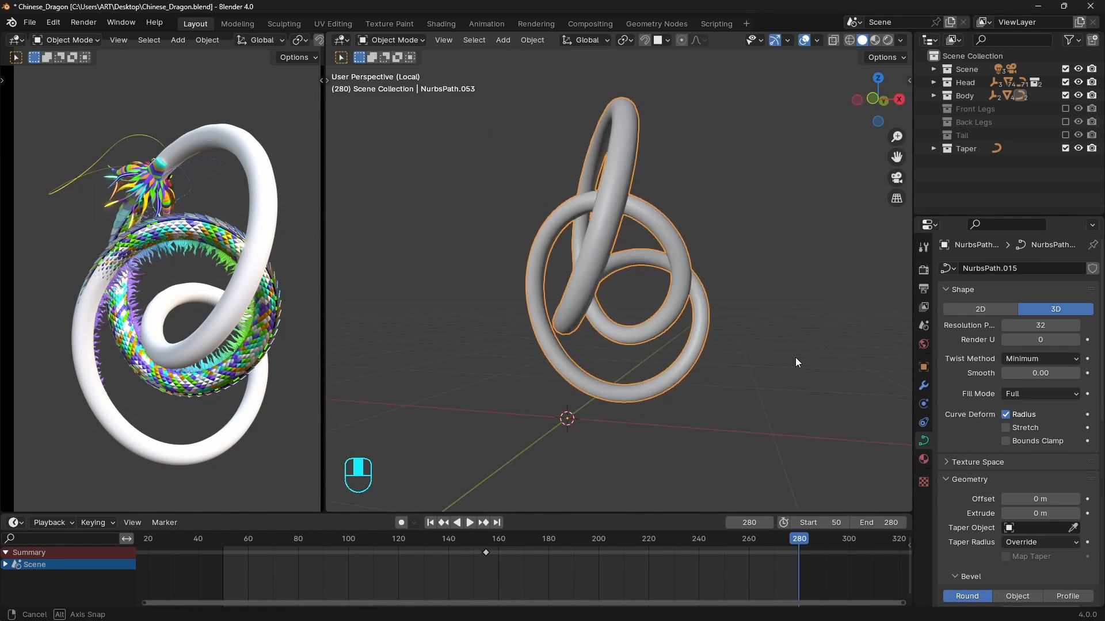
- Finish editing the curve and bring the rest of the scene back into view
{"action": "key", "text": "KP_Divide"}
{"action": "key", "text": "Tab"}
{"action": "middle_click_drag", "start_coordinate": [774, 321], "coordinate": [659, 331]}
{"action": "scroll", "coordinate": [719, 279], "scroll_direction": "down", "scroll_amount": 3}
{"action": "key", "text": "Tab"}
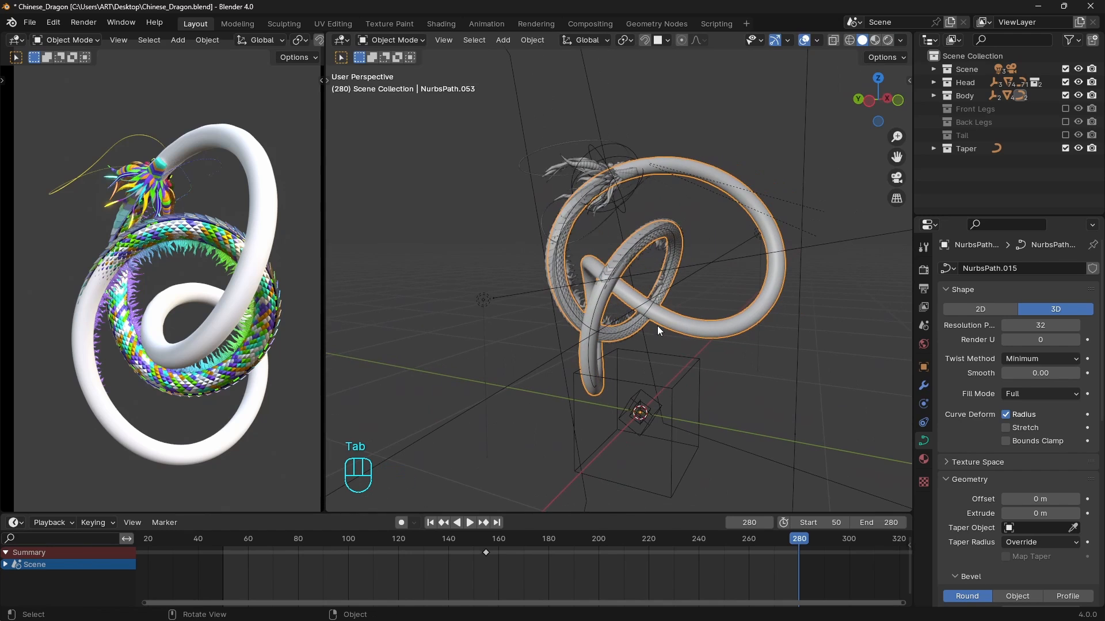
- Set the animation's end frame to 300
{"action": "left_click", "coordinate": [873, 523]}
{"action": "type", "text": "300"}
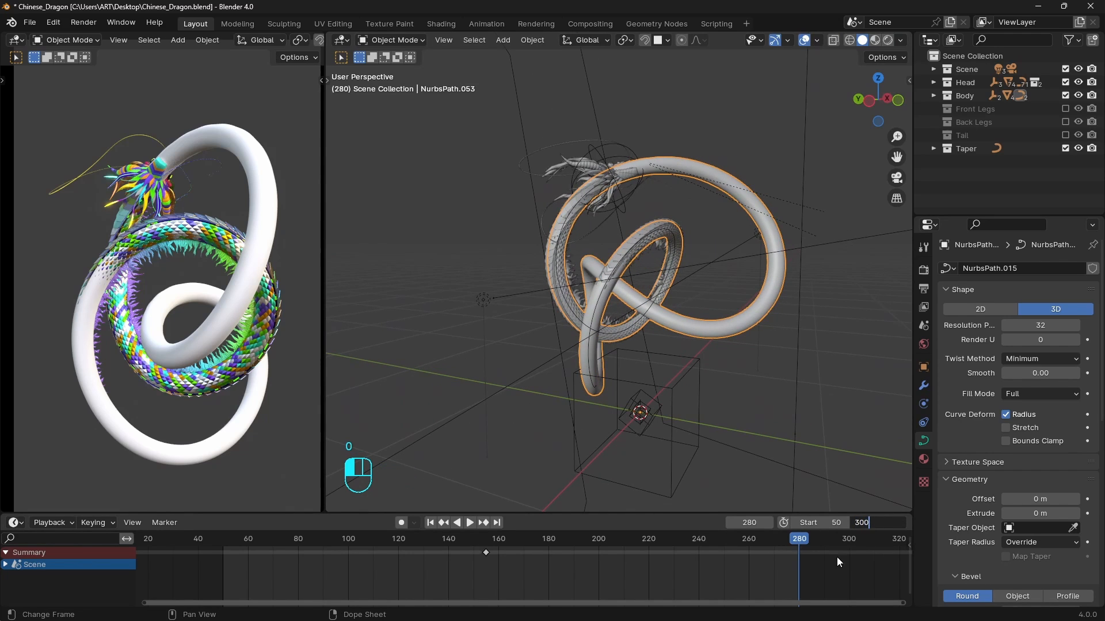
{"action": "key", "text": "Return"}
{"action": "scroll", "coordinate": [794, 569], "scroll_direction": "down", "scroll_amount": 1}
{"action": "middle_click_drag", "start_coordinate": [769, 573], "coordinate": [660, 574], "text": "shift"}
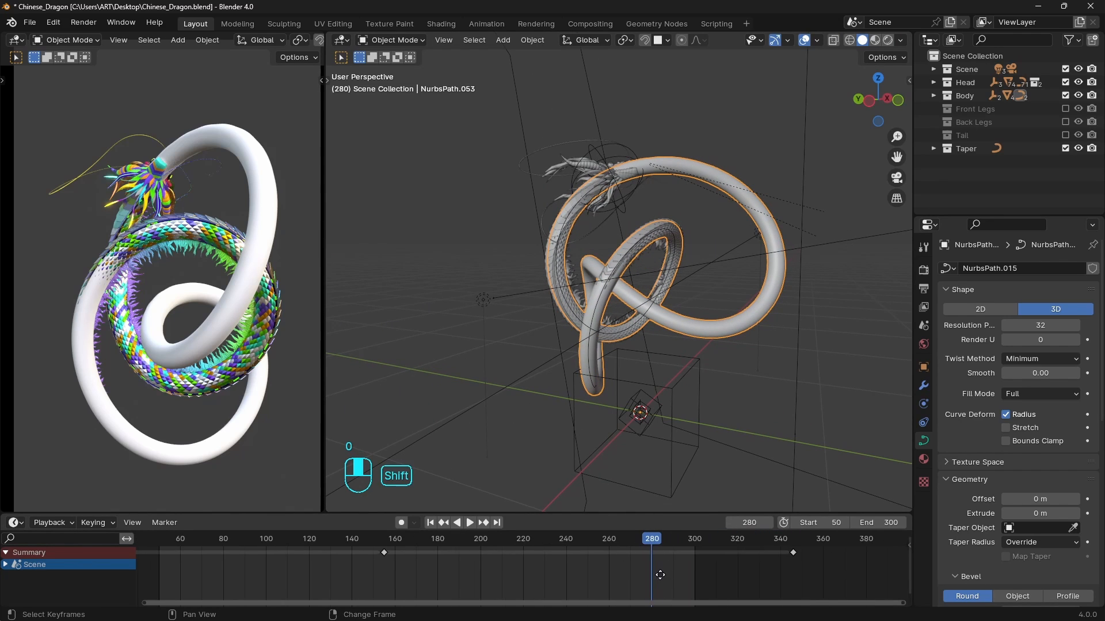
- Set the animation's start frame to 0
{"action": "left_click", "coordinate": [831, 525]}
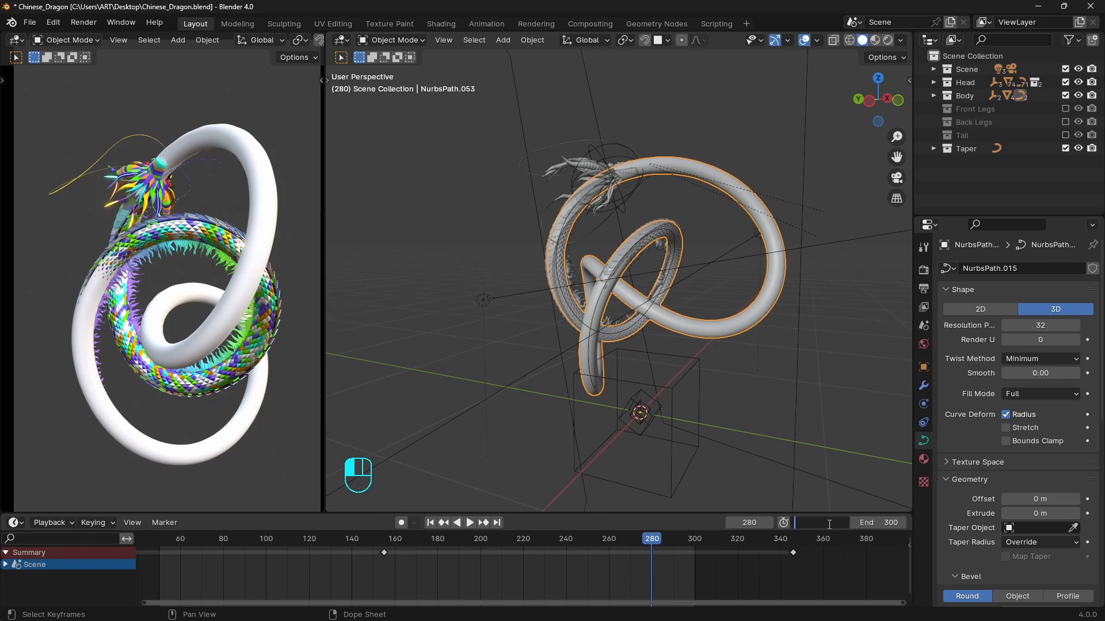
{"action": "type", "text": "0"}
{"action": "key", "text": "Return"}
{"action": "scroll", "coordinate": [547, 571], "scroll_direction": "down", "scroll_amount": 3}
{"action": "middle_click_drag", "start_coordinate": [526, 571], "coordinate": [614, 569], "text": "shift"}
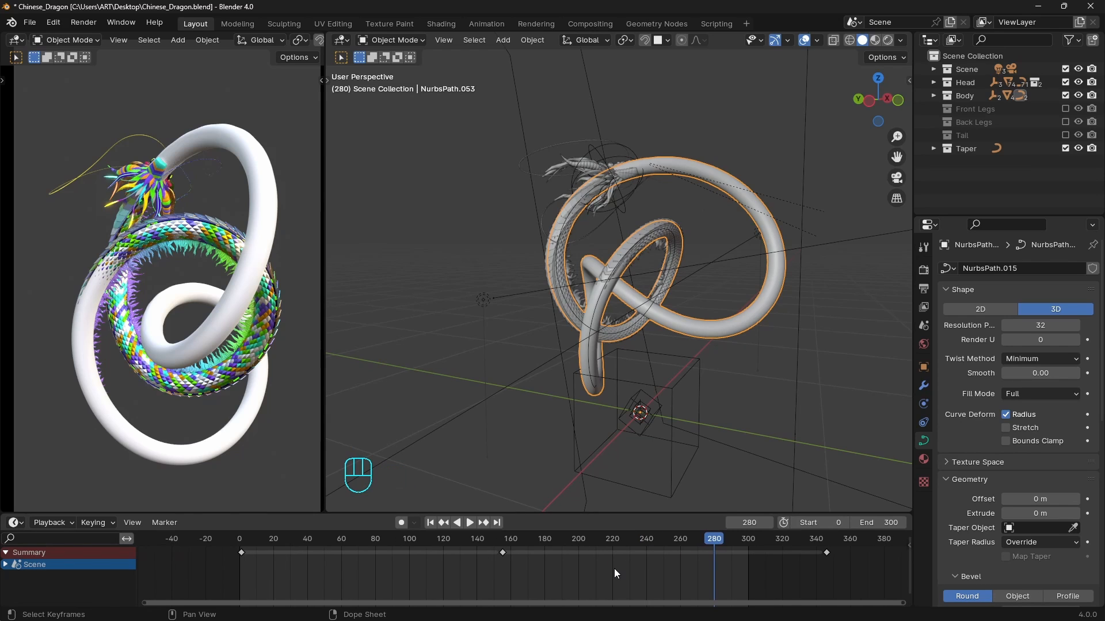
{"action": "left_click_drag", "start_coordinate": [808, 523], "coordinate": [813, 523]}
{"action": "left_click_drag", "start_coordinate": [824, 523], "coordinate": [818, 523]}
- Jump back and forth between the first and last frames to compare the dragon's position on the path
{"action": "key", "text": "shift+Left"}
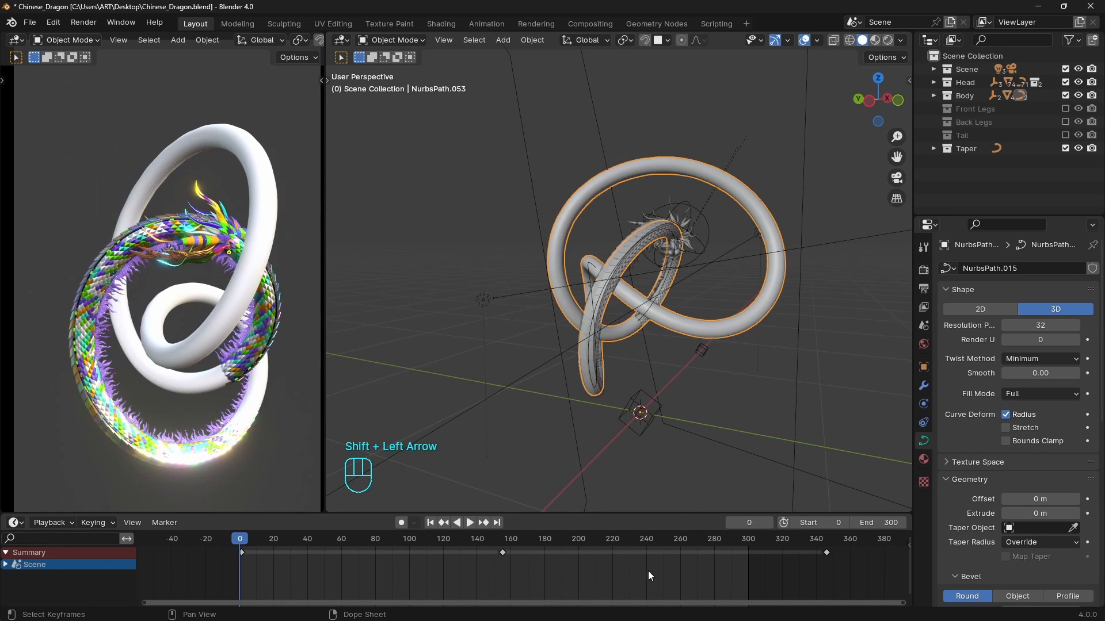
{"action": "key", "text": "shift+Right"}
{"action": "key", "text": "shift+Left"}
{"action": "key", "text": "shift+Right"}
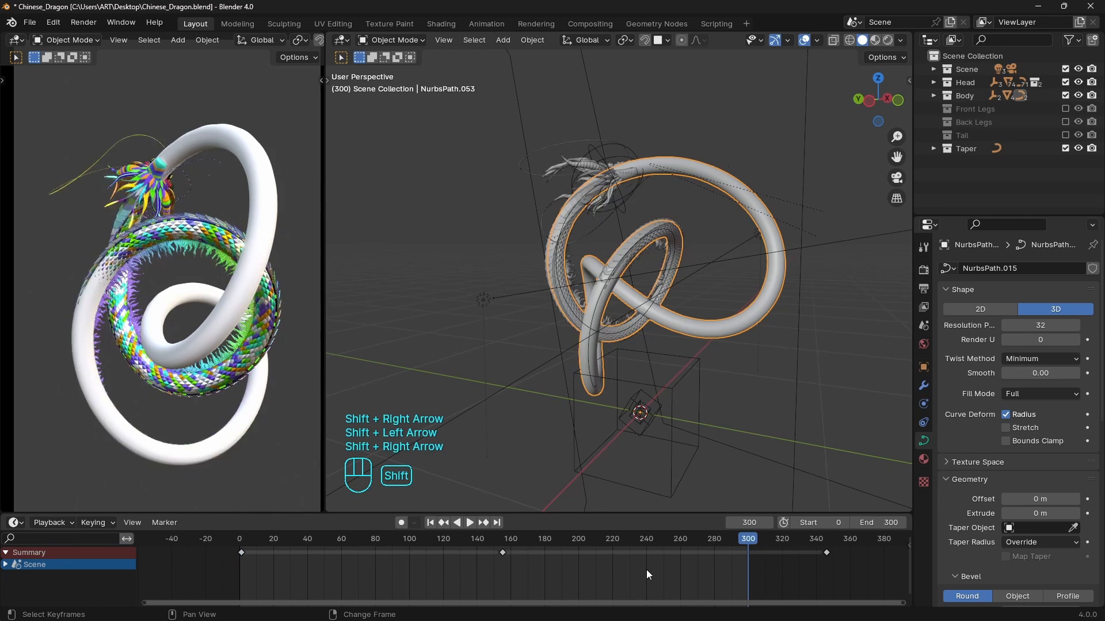
{"action": "key", "text": "shift+Left"}
{"action": "key", "text": "shift+Right"}
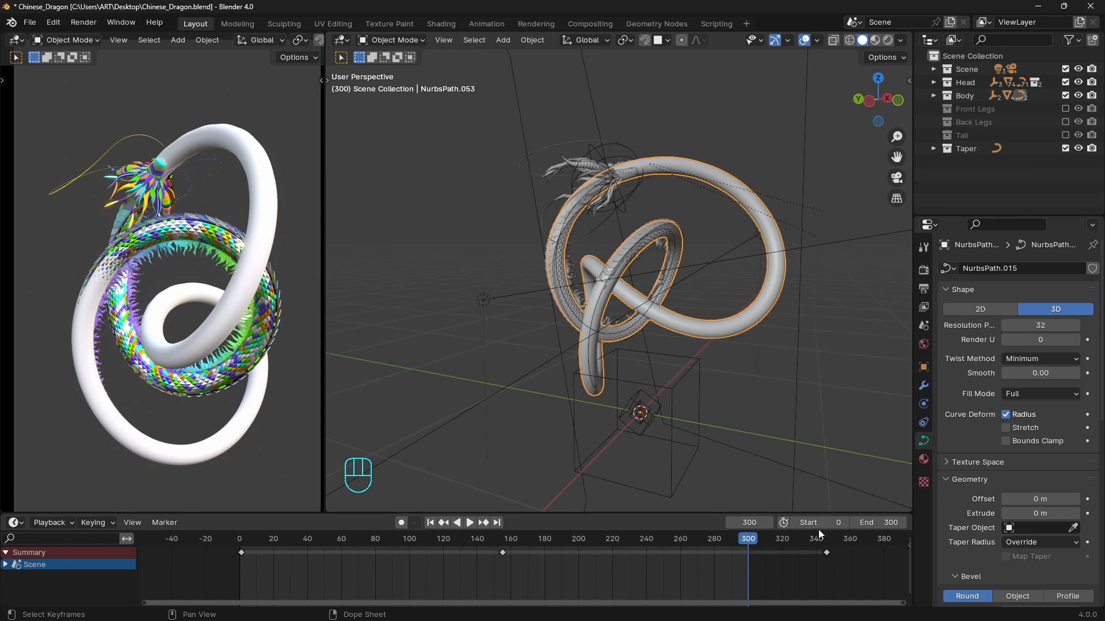
- Set the interpolation of all keyframes on every object in the scene to Linear, then clear the object selection
{"action": "middle_click_drag", "start_coordinate": [799, 344], "coordinate": [711, 339]}
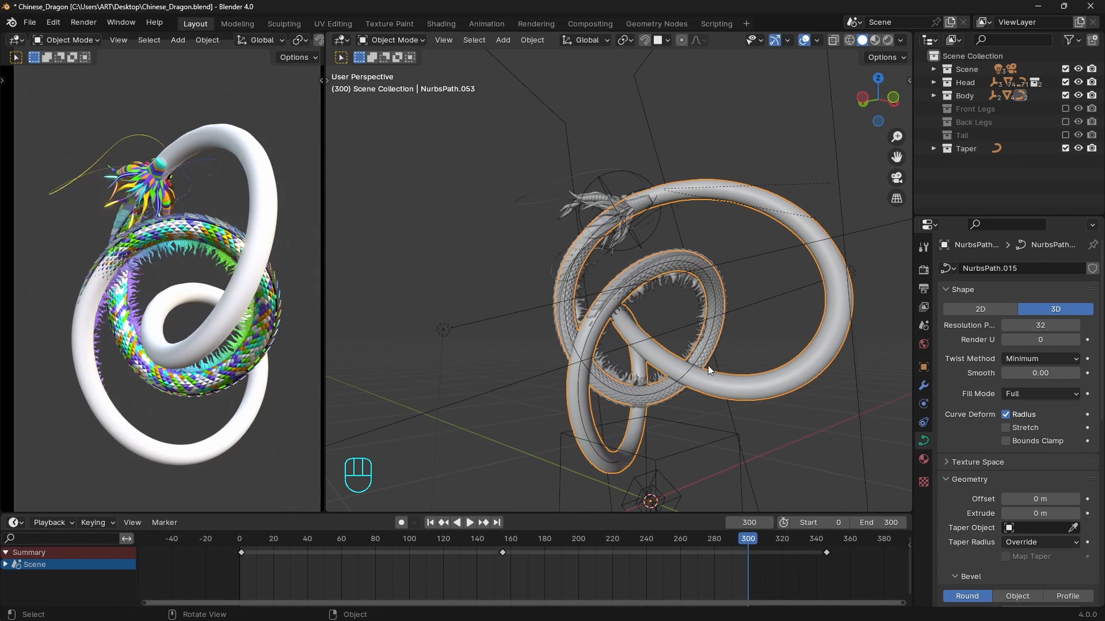
{"action": "middle_click_drag", "start_coordinate": [706, 386], "coordinate": [655, 345]}
{"action": "scroll", "coordinate": [640, 330], "scroll_direction": "down", "scroll_amount": 2}
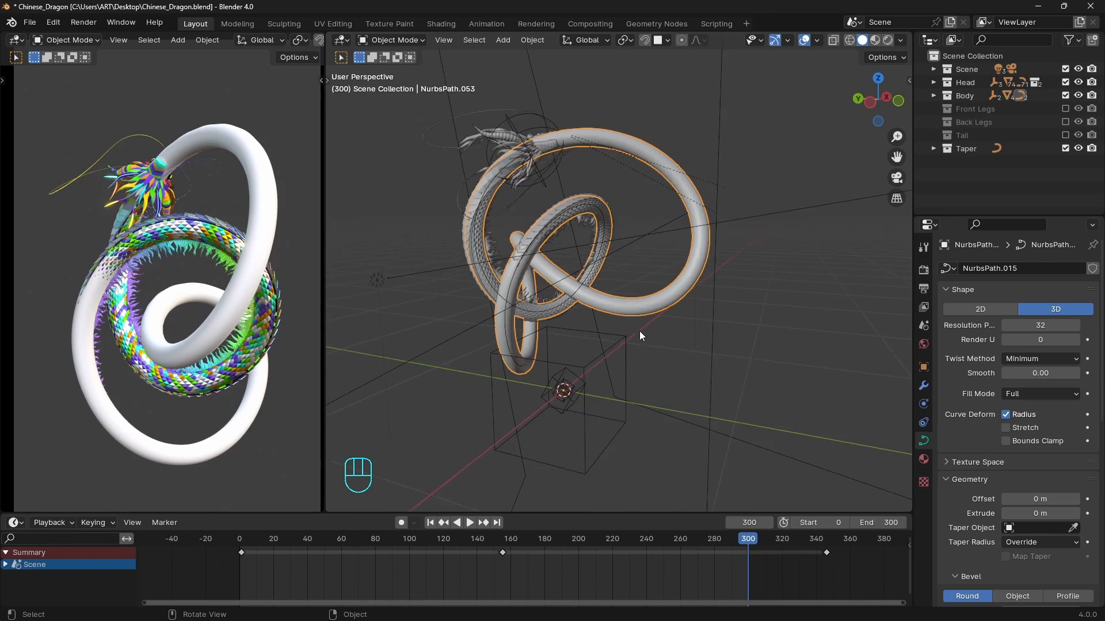
{"action": "key", "text": "a"}
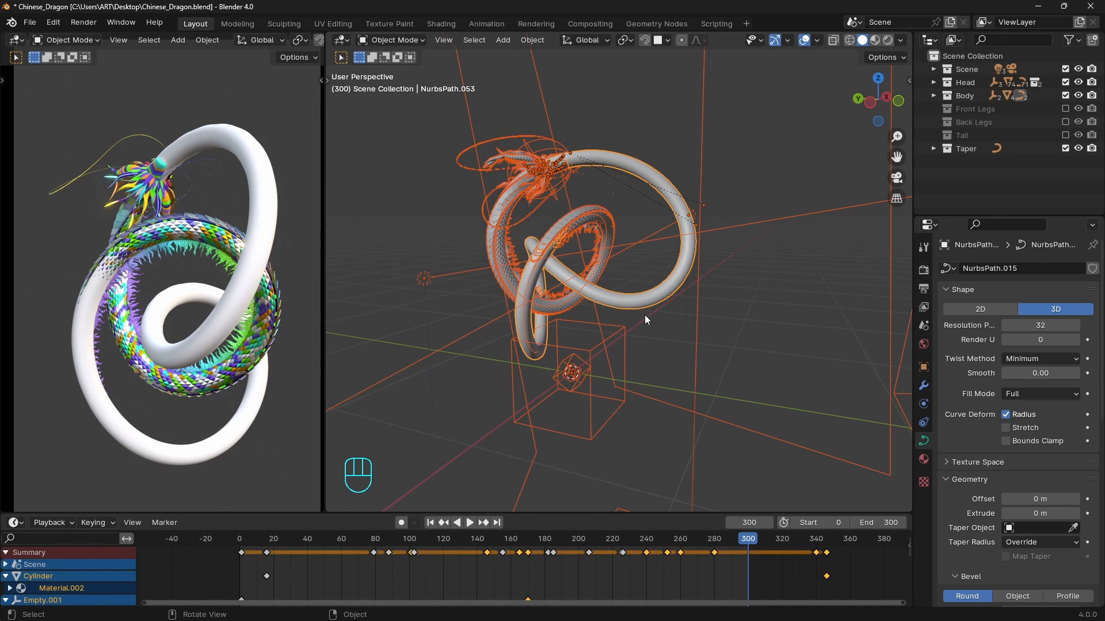
{"action": "key", "text": "a"}
{"action": "right_click", "coordinate": [443, 573]}
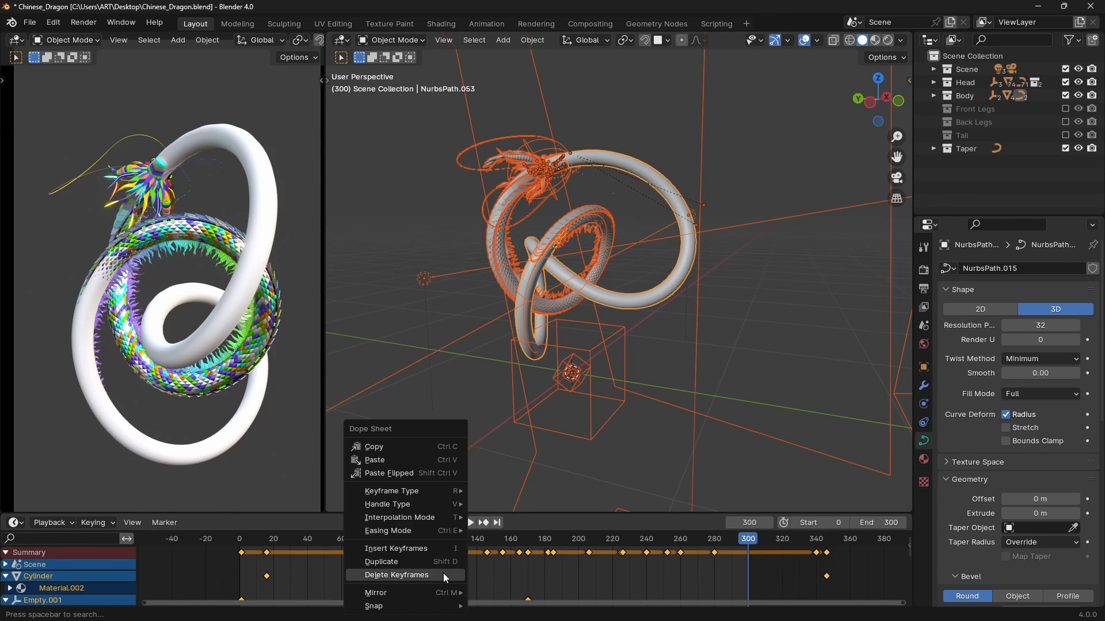
{"action": "mouse_move", "coordinate": [420, 517]}
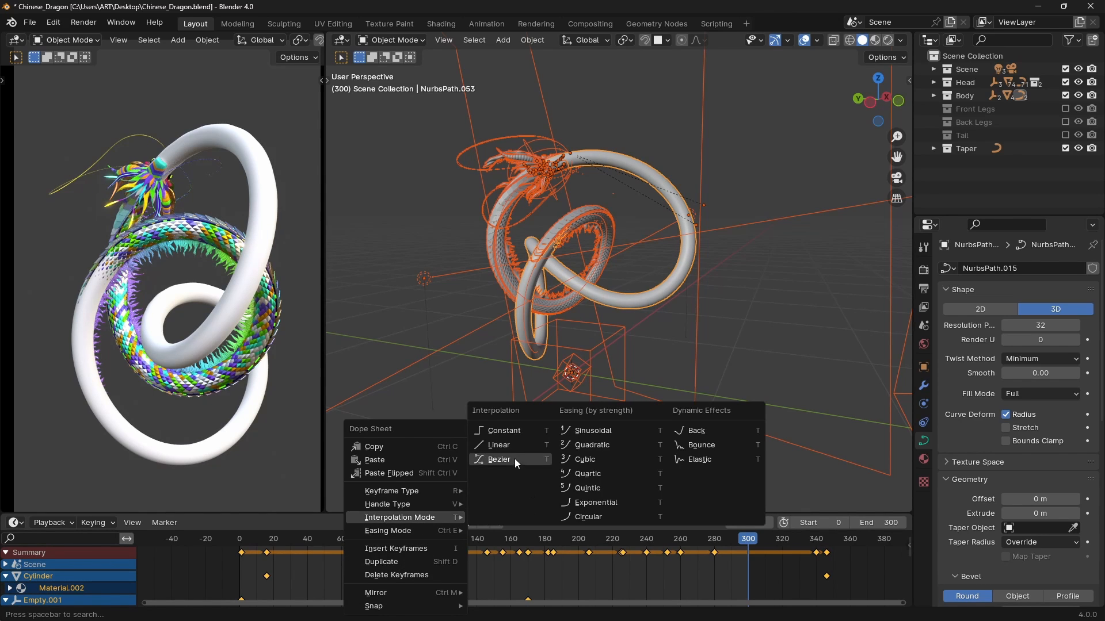
{"action": "left_click", "coordinate": [496, 446]}
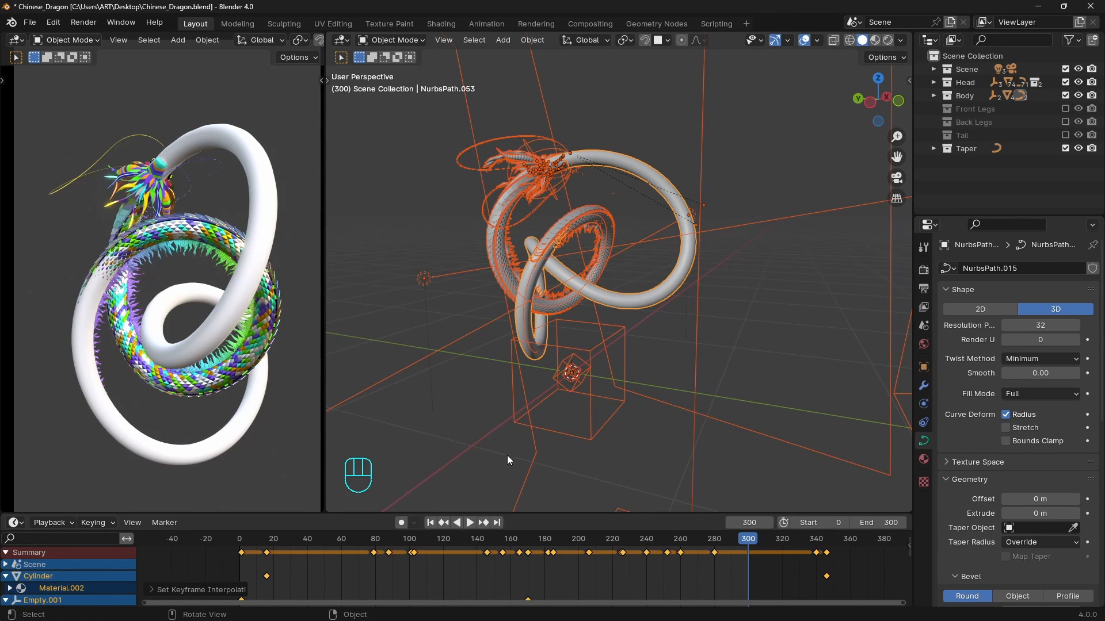
{"action": "left_click", "coordinate": [470, 403]}
- Change the default keyframe interpolation in the animation preferences to Linear
{"action": "left_click", "coordinate": [54, 22]}
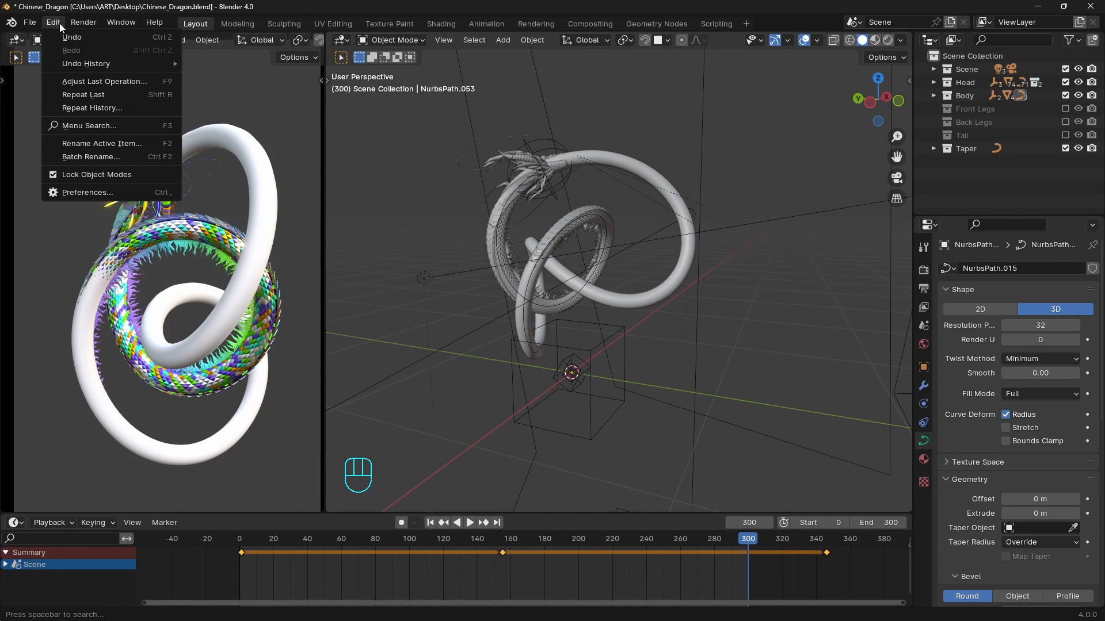
{"action": "left_click", "coordinate": [91, 199]}
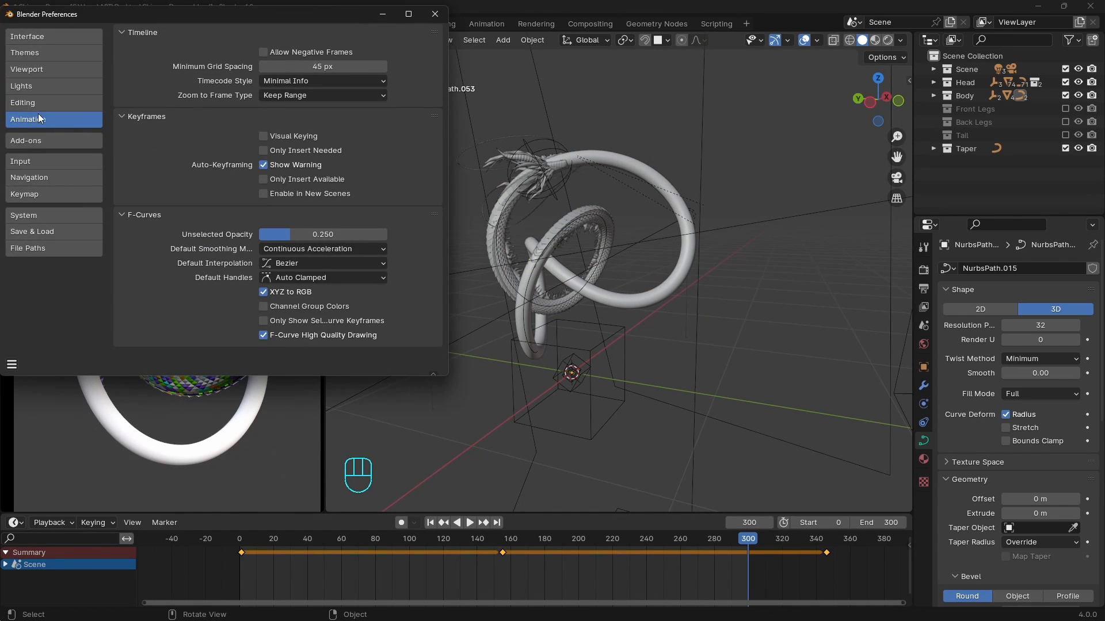
{"action": "left_click", "coordinate": [280, 263]}
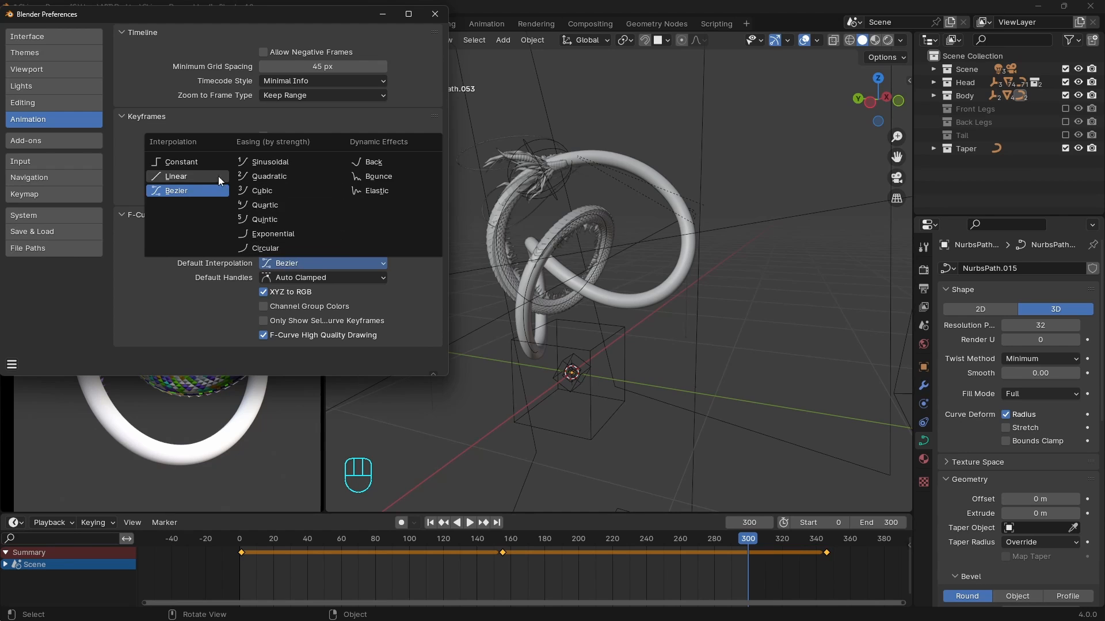
{"action": "left_click", "coordinate": [195, 178]}
{"action": "left_click", "coordinate": [435, 15]}
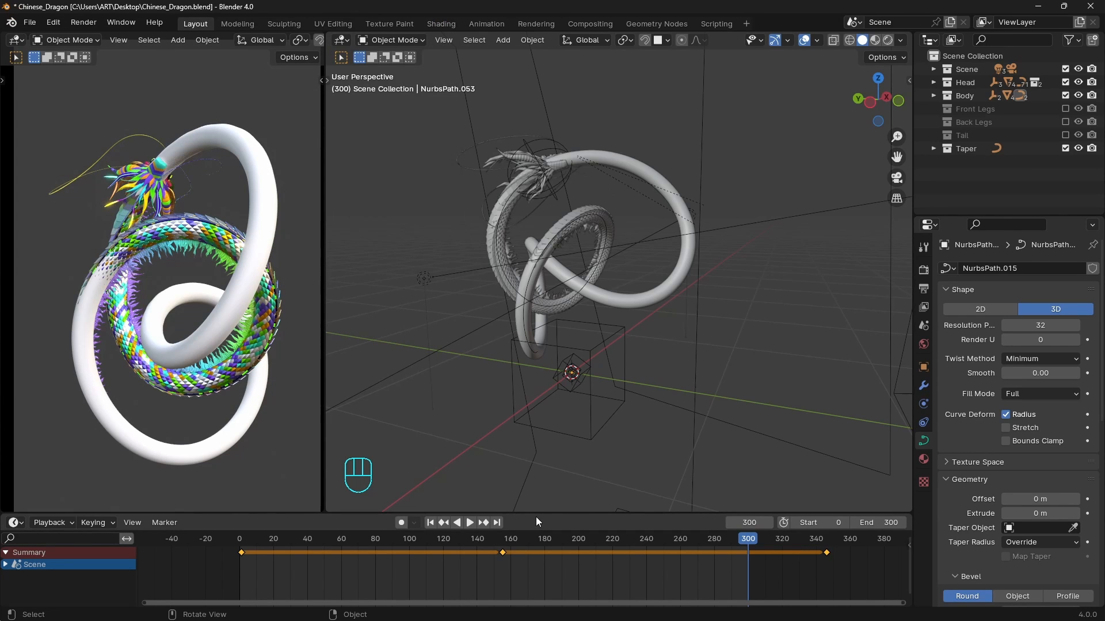
- Select the spherical empty around the dragon's head and delete all its keyframes
{"action": "middle_click_drag", "start_coordinate": [544, 351], "coordinate": [598, 313]}
{"action": "middle_click_drag", "start_coordinate": [598, 313], "coordinate": [626, 397], "text": "shift"}
{"action": "scroll", "coordinate": [597, 277], "scroll_direction": "up", "scroll_amount": 2}
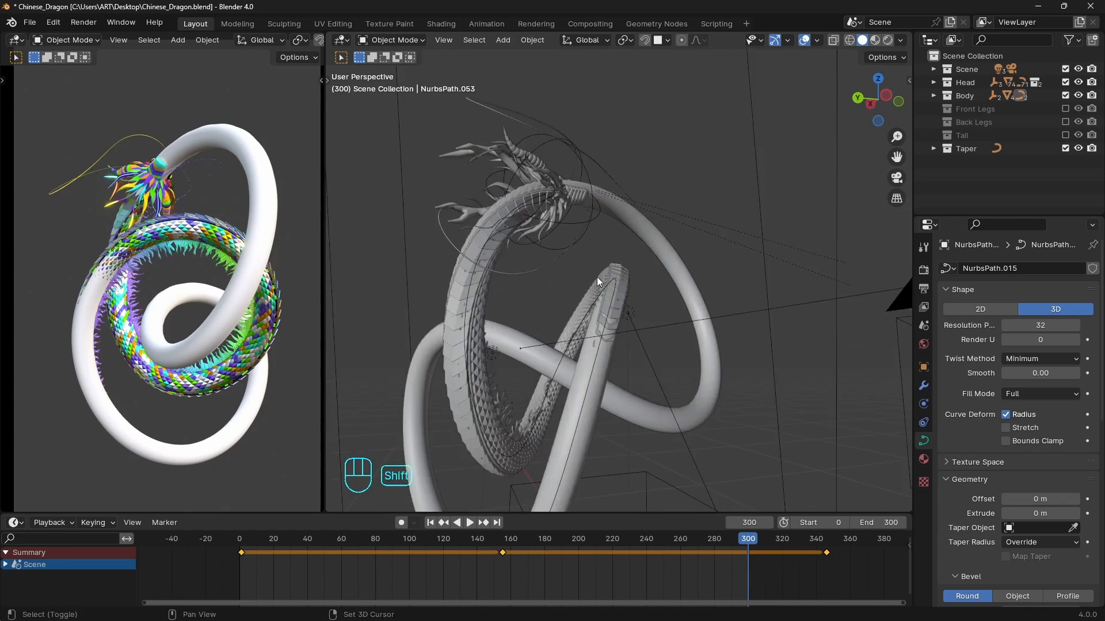
{"action": "middle_click_drag", "start_coordinate": [596, 278], "coordinate": [654, 356]}
{"action": "left_click", "coordinate": [720, 353]}
{"action": "middle_click_drag", "start_coordinate": [721, 353], "coordinate": [661, 417]}
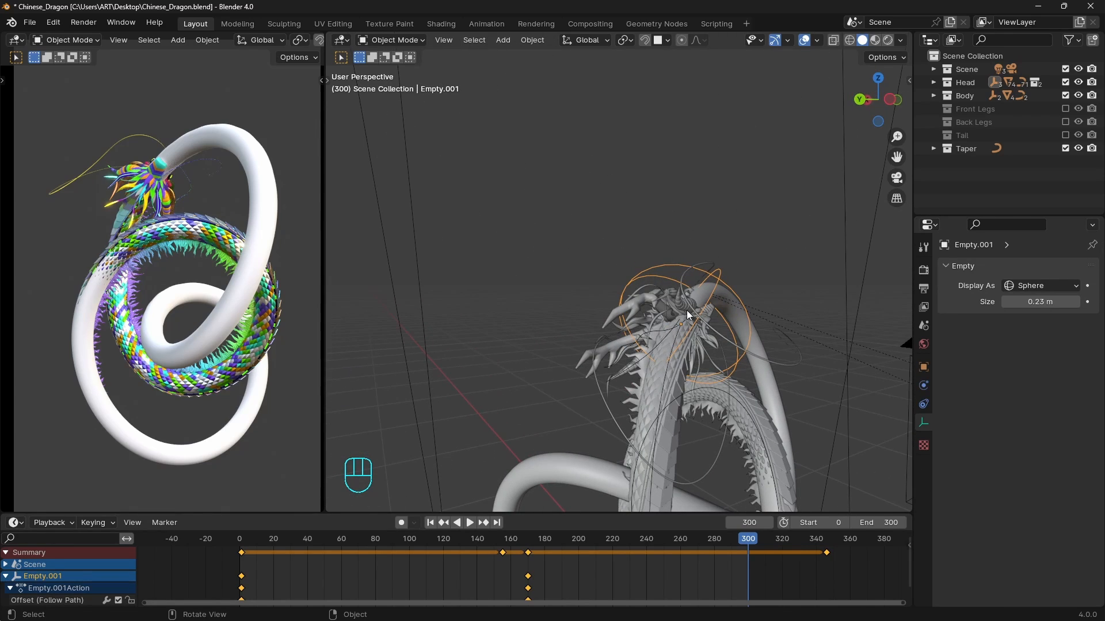
{"action": "key", "text": "grave"}
{"action": "mouse_move", "coordinate": [687, 296]}
{"action": "middle_mouse_down"}
{"action": "mouse_move", "coordinate": [660, 295]}
{"action": "mouse_move", "coordinate": [699, 309]}
{"action": "middle_mouse_up"}
{"action": "scroll", "coordinate": [661, 295], "scroll_direction": "down", "scroll_amount": 6}
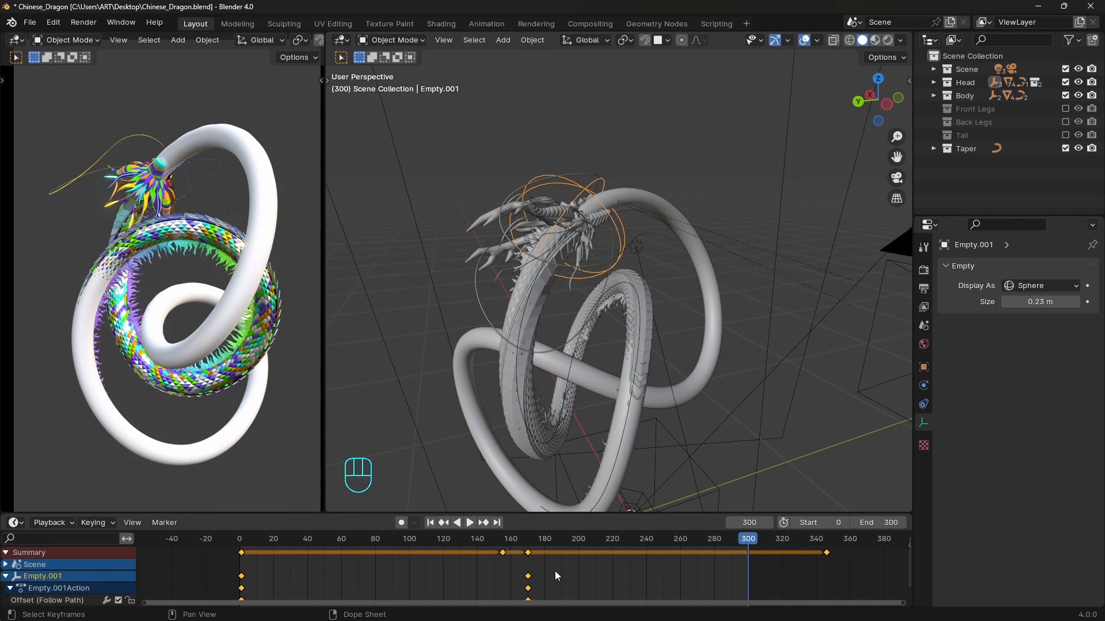
{"action": "key", "text": "Delete"}
- Keyframe the head empty's Follow Path offset of 0 at frame 300
{"action": "middle_click_drag", "start_coordinate": [644, 368], "coordinate": [678, 291]}
{"action": "left_click", "coordinate": [924, 404]}
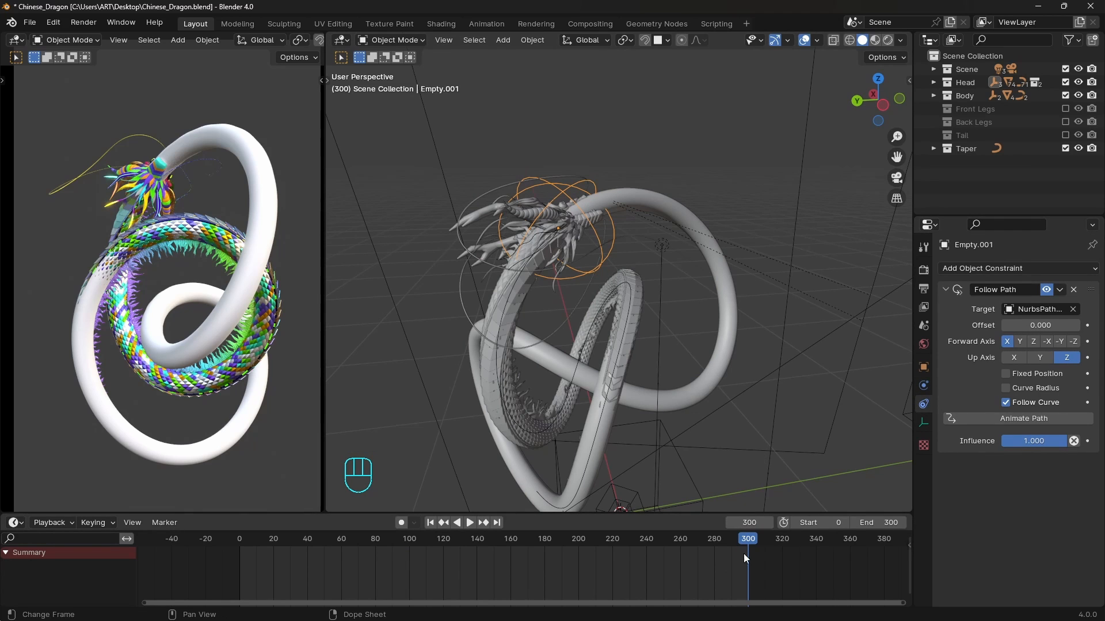
{"action": "key", "text": "i"}
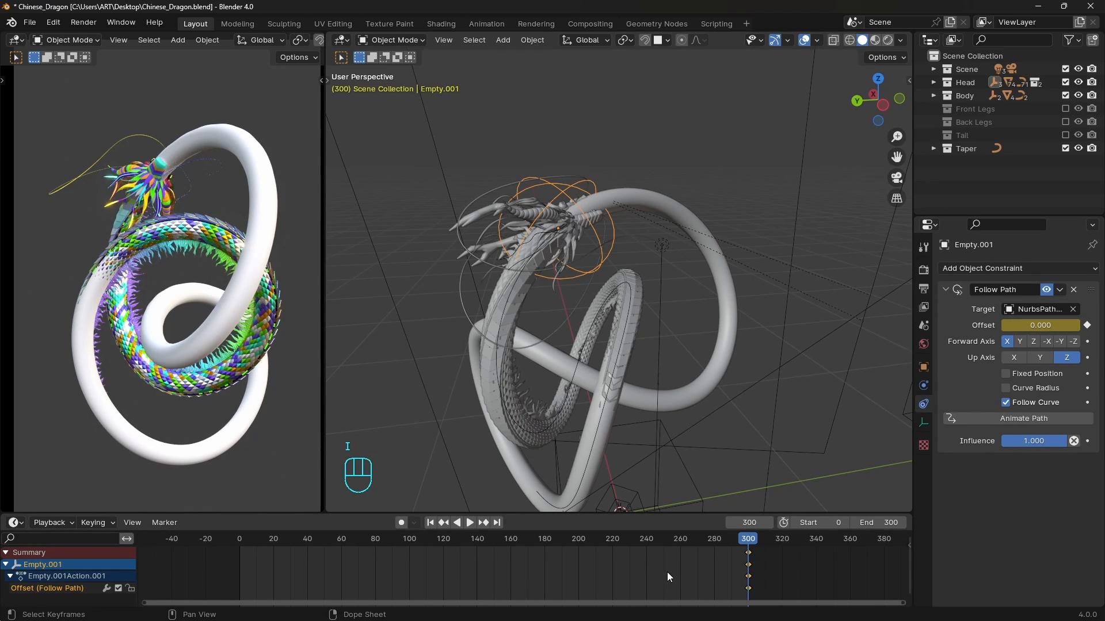
- Set the head empty's Follow Path offset to -100 at frame 0 and keyframe it
{"action": "key", "text": "shift+Left"}
{"action": "mouse_move", "coordinate": [1040, 325]}
{"action": "left_mouse_down"}
{"action": "mouse_move", "coordinate": [1076, 325]}
{"action": "mouse_move", "coordinate": [1055, 323]}
{"action": "left_mouse_up"}
{"action": "left_click", "coordinate": [1057, 323]}
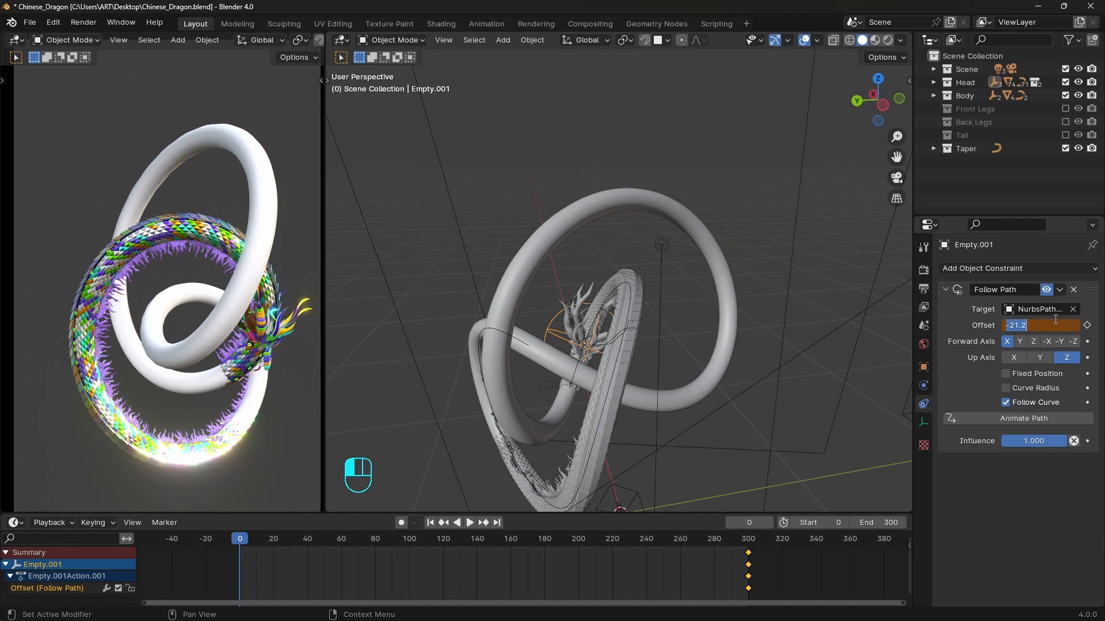
{"action": "key", "text": "Return"}
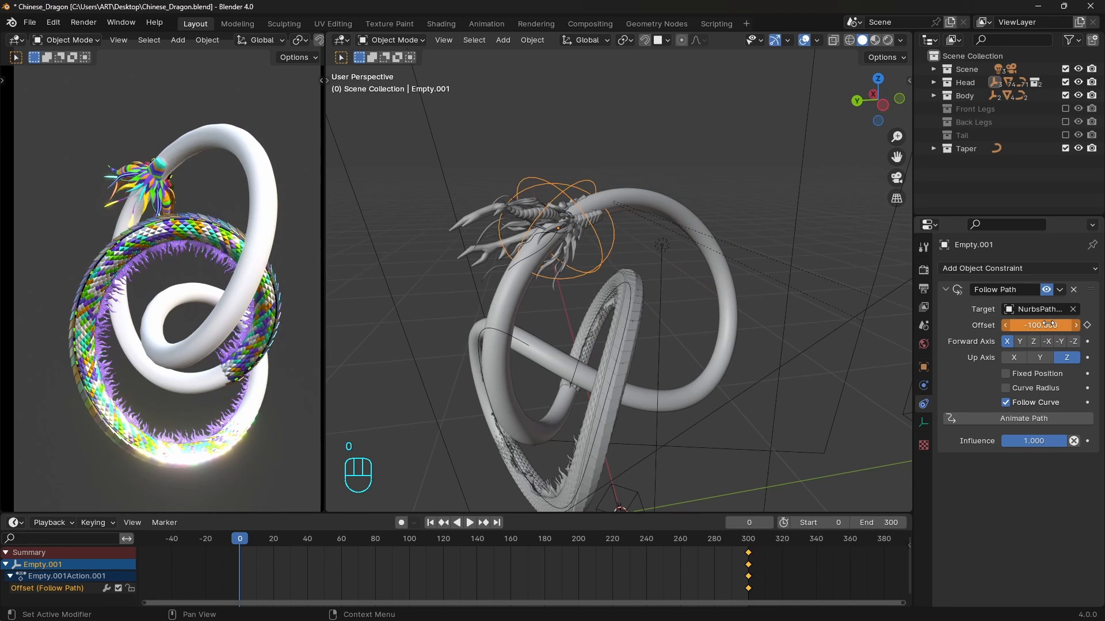
{"action": "key", "text": "i"}
- Jump repeatedly between frames 0 and 300 to compare the dragon head's position at both ends of the loop
{"action": "key", "text": "shift+Right"}
{"action": "key", "text": "shift+Left"}
{"action": "key", "text": "shift+Right"}
{"action": "key", "text": "shift+Left"}
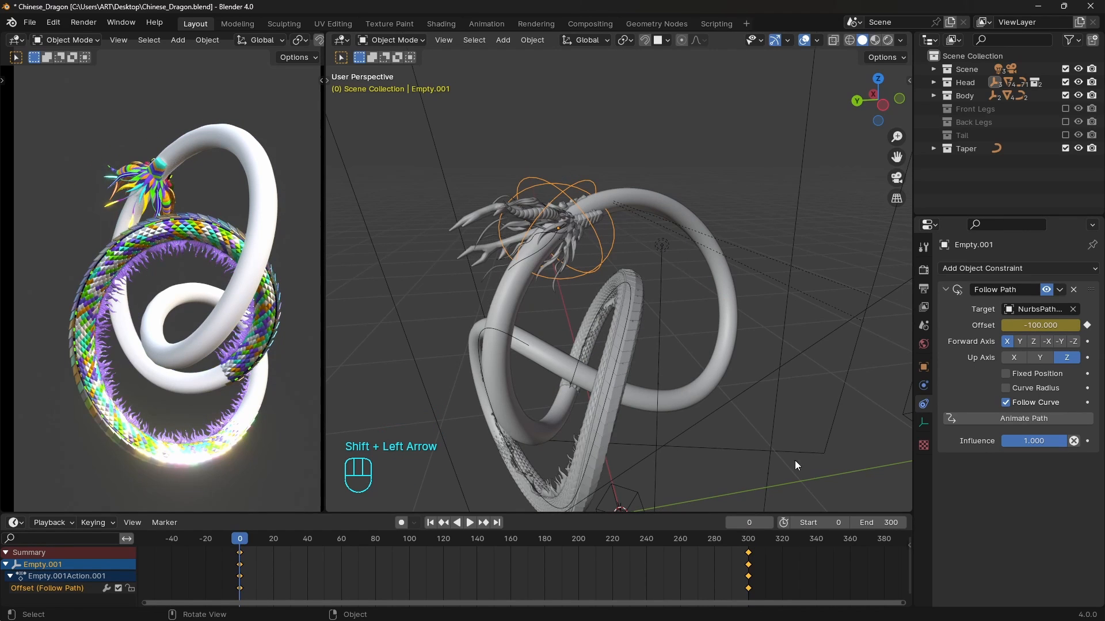
{"action": "key", "text": "shift+Right"}
{"action": "key", "text": "shift+Left"}
- Try a start frame of 1, check the head's movement across the loop point, and restore the start frame to 0
{"action": "left_click", "coordinate": [845, 523]}
{"action": "key", "text": "shift+Right"}
{"action": "key", "text": "shift+Left"}
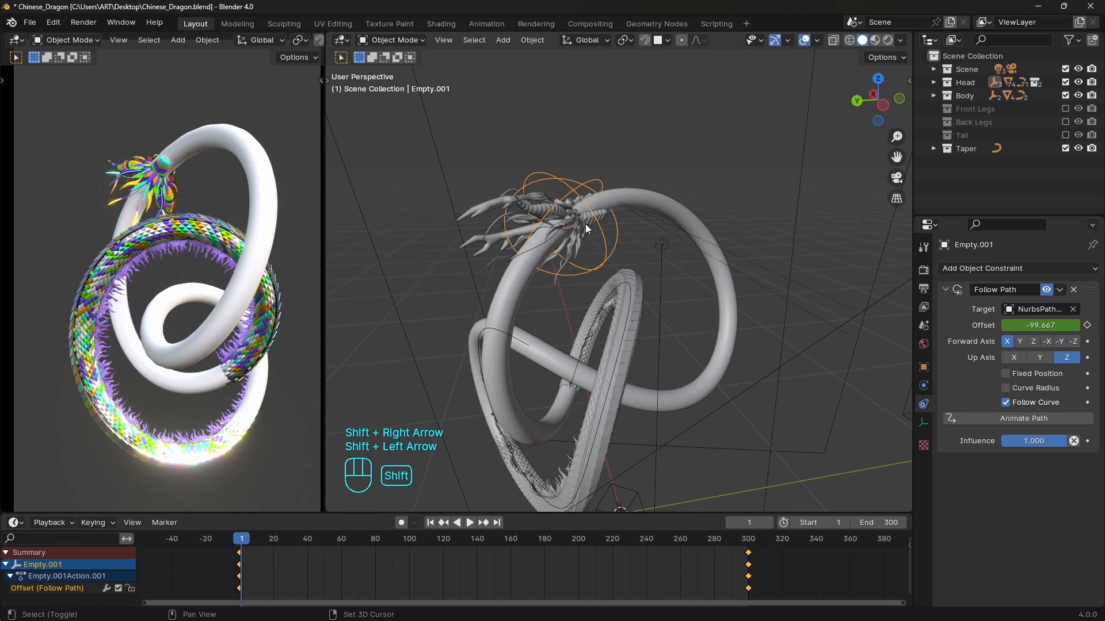
{"action": "key", "text": "shift+Right"}
{"action": "key", "text": "shift+Left"}
{"action": "key", "text": "Right"}
{"action": "key", "text": "Right"}
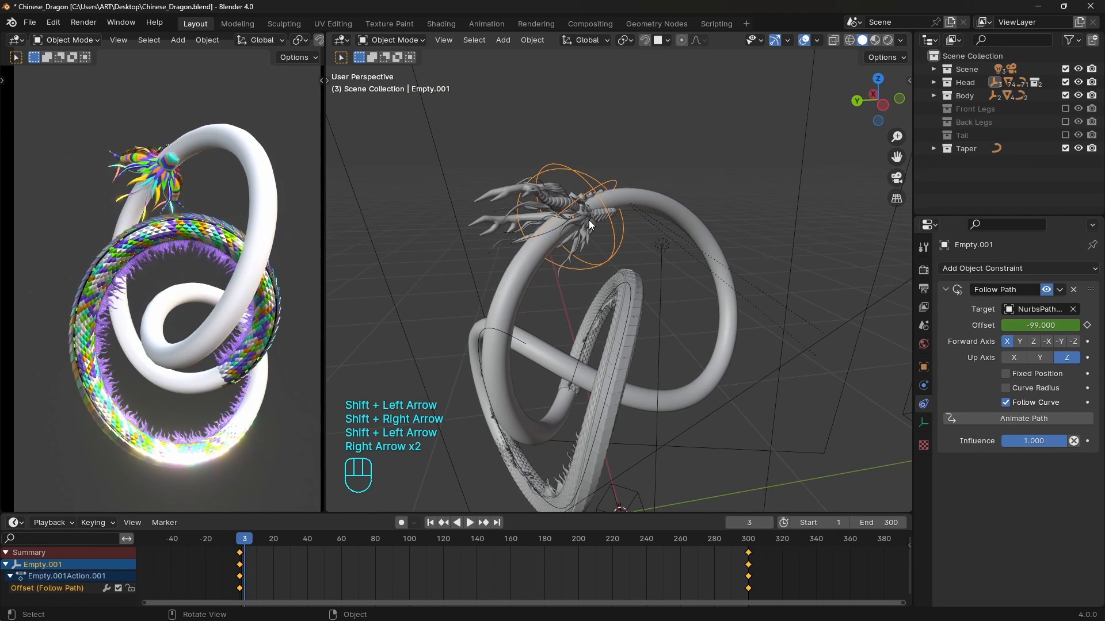
{"action": "left_click", "coordinate": [793, 522]}
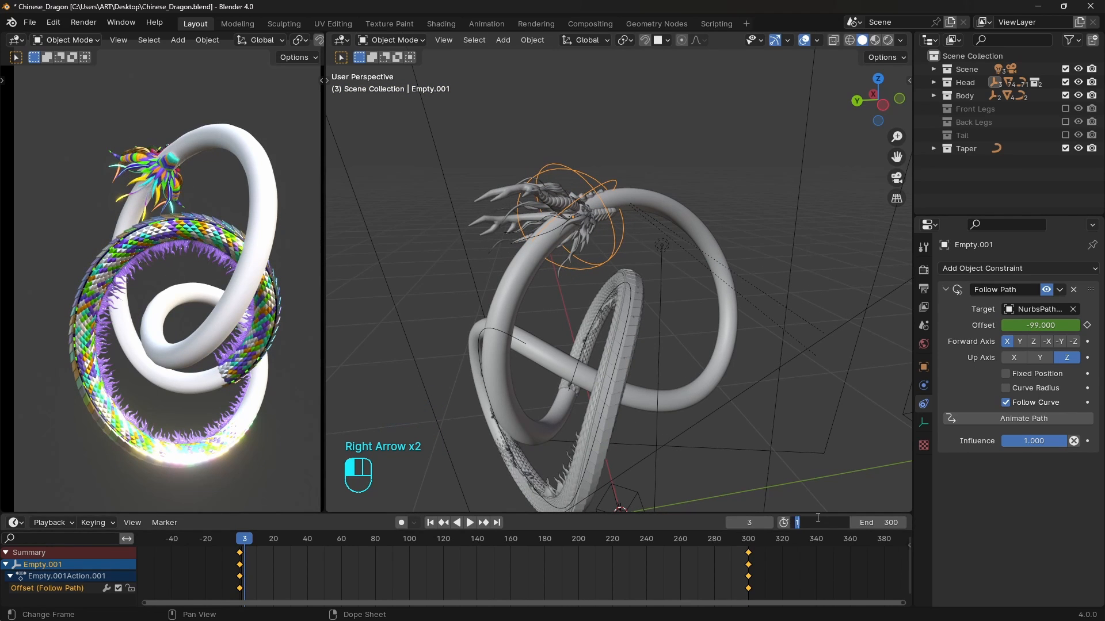
{"action": "key", "text": "shift+Left"}
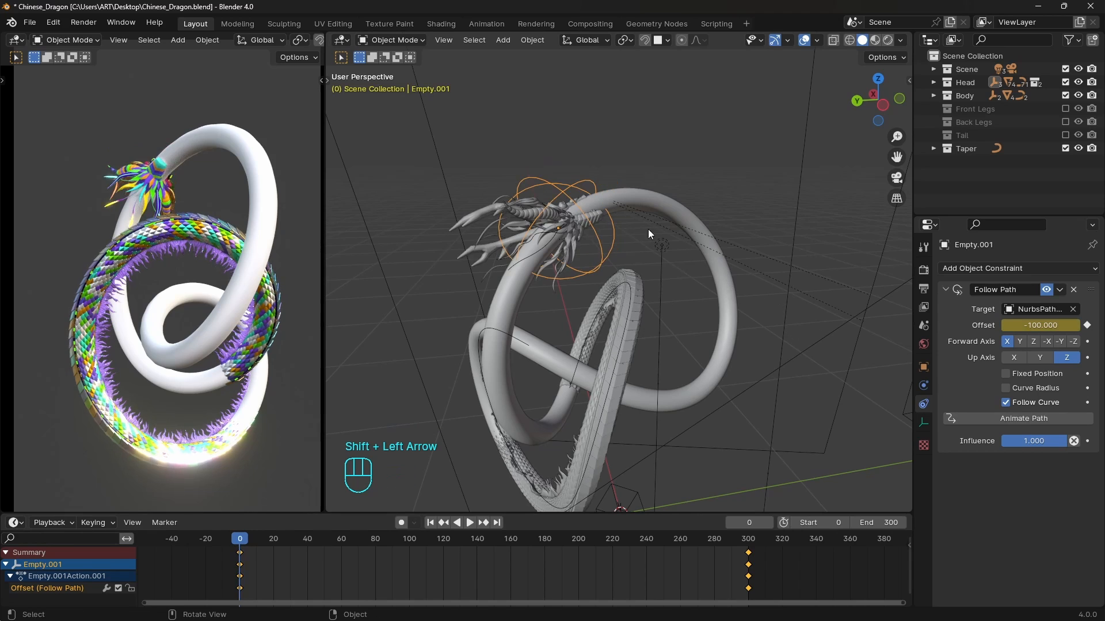
- Replace the scaled body mesh's existing keyframes with a location keyframe at frame 300
{"action": "left_click", "coordinate": [675, 138]}
{"action": "middle_click_drag", "start_coordinate": [676, 138], "coordinate": [622, 230]}
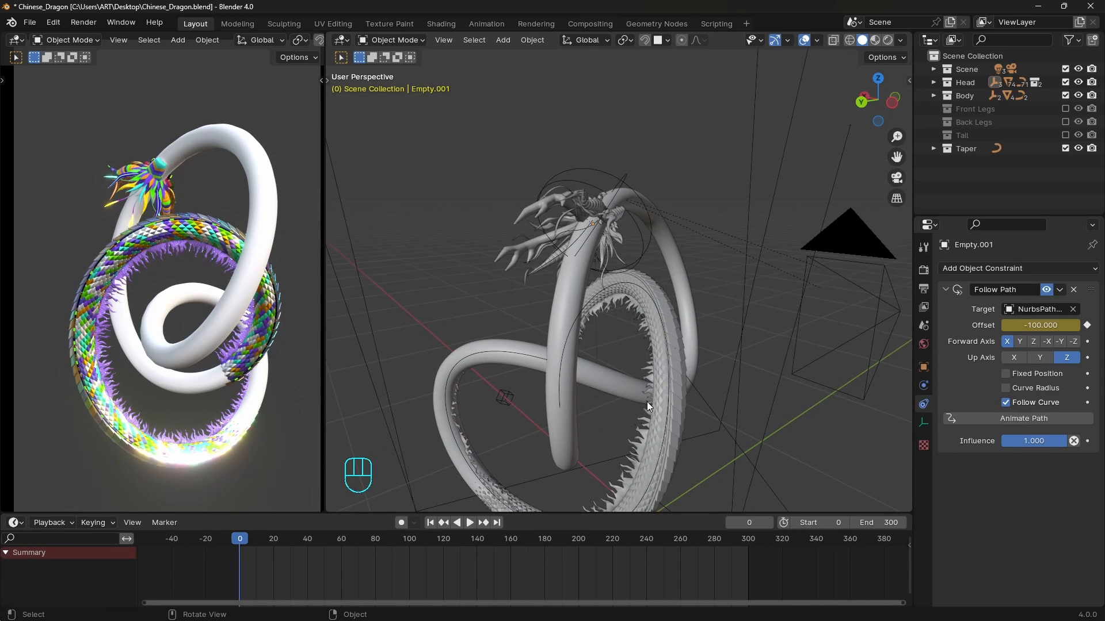
{"action": "key", "text": "shift+Right"}
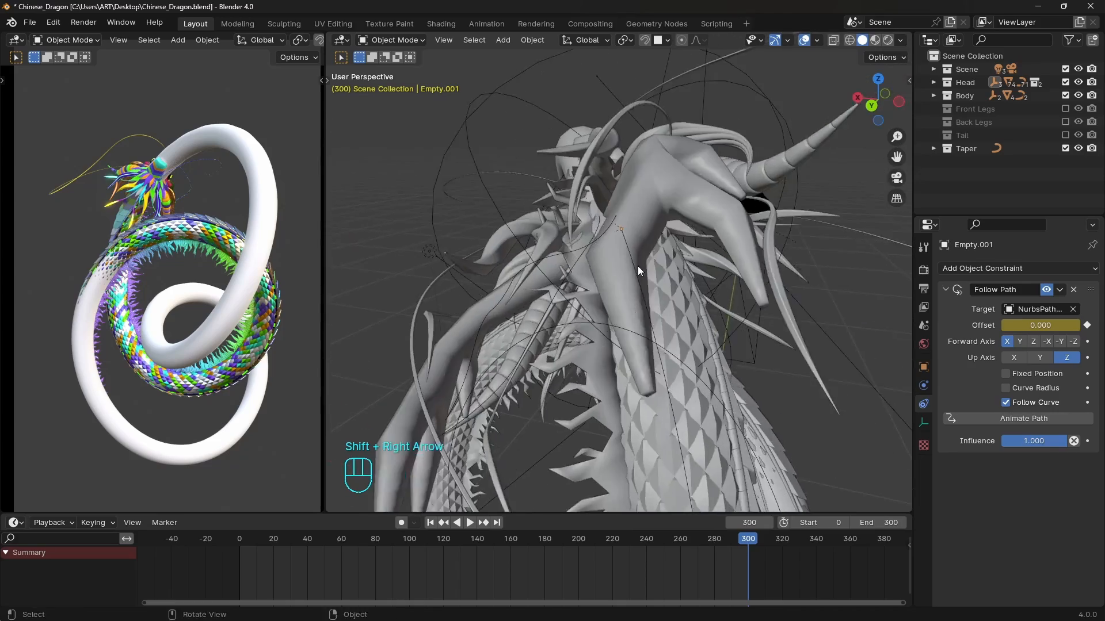
{"action": "middle_click_drag", "start_coordinate": [646, 284], "coordinate": [677, 301]}
{"action": "left_click", "coordinate": [672, 290]}
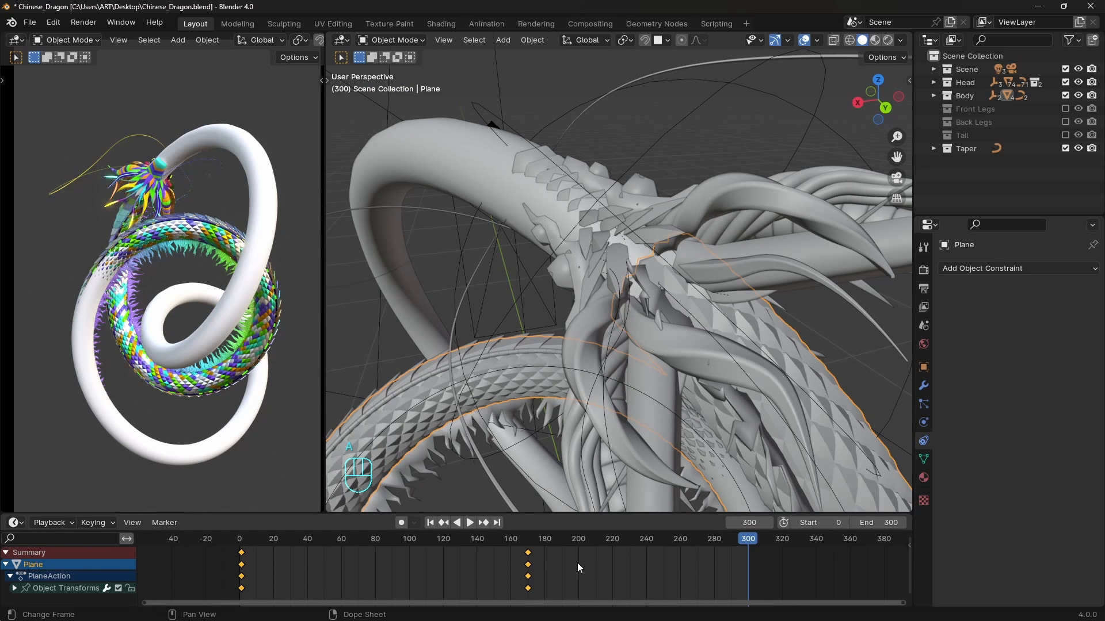
{"action": "key", "text": "Delete"}
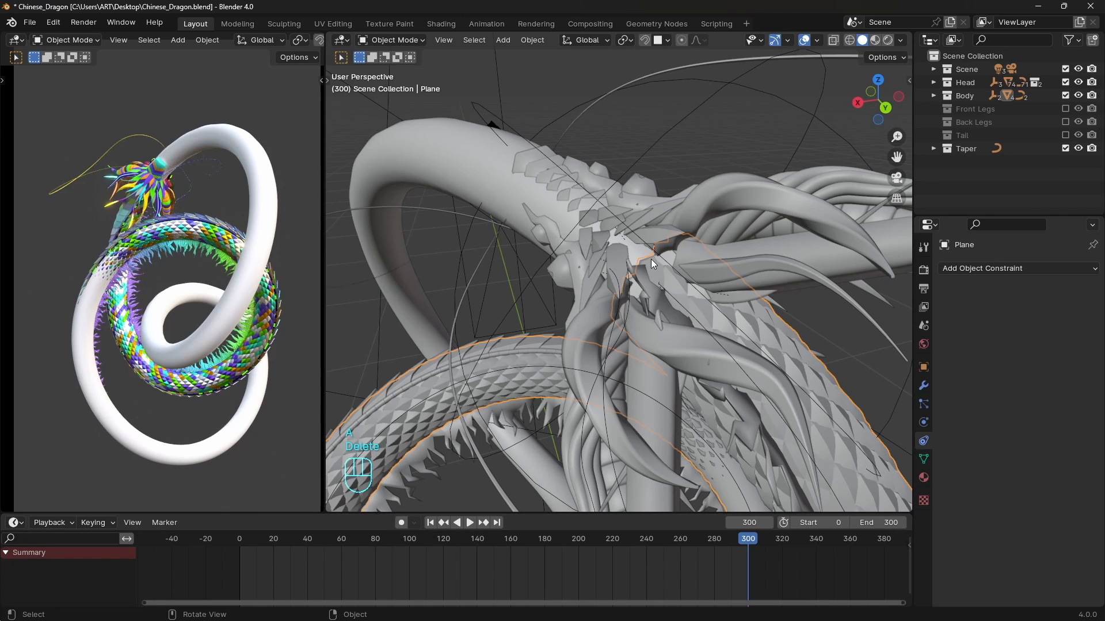
{"action": "key", "text": "i"}
{"action": "left_click", "coordinate": [655, 210]}
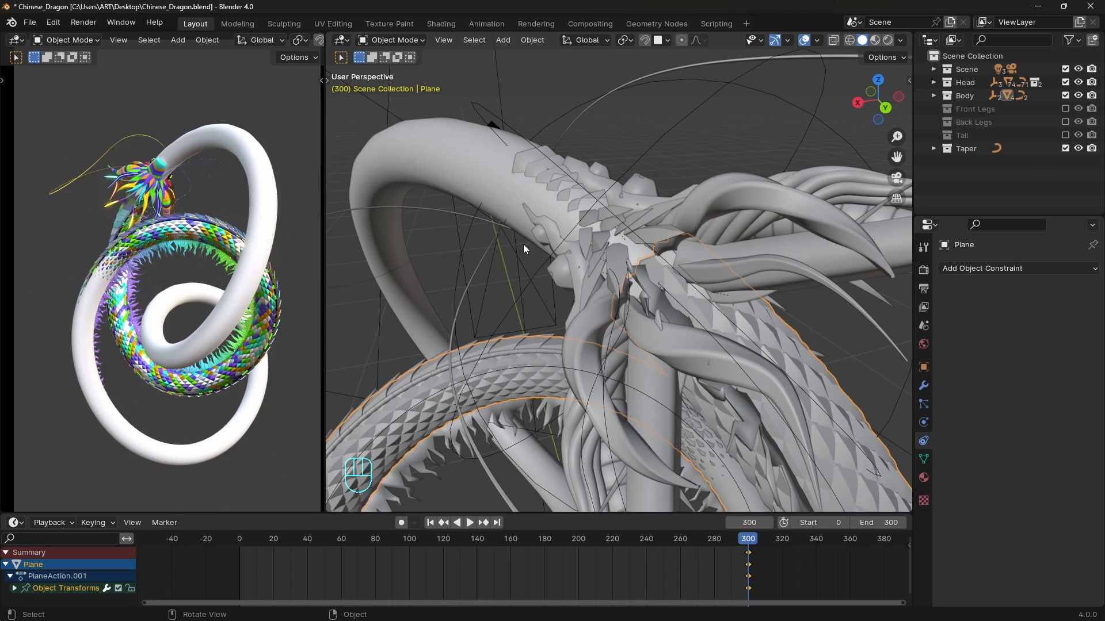
- Draw an annotation stroke along the body mesh's front edge behind the head at frame 300 to mark its position
{"action": "key", "text": "t"}
{"action": "left_click", "coordinate": [343, 226]}
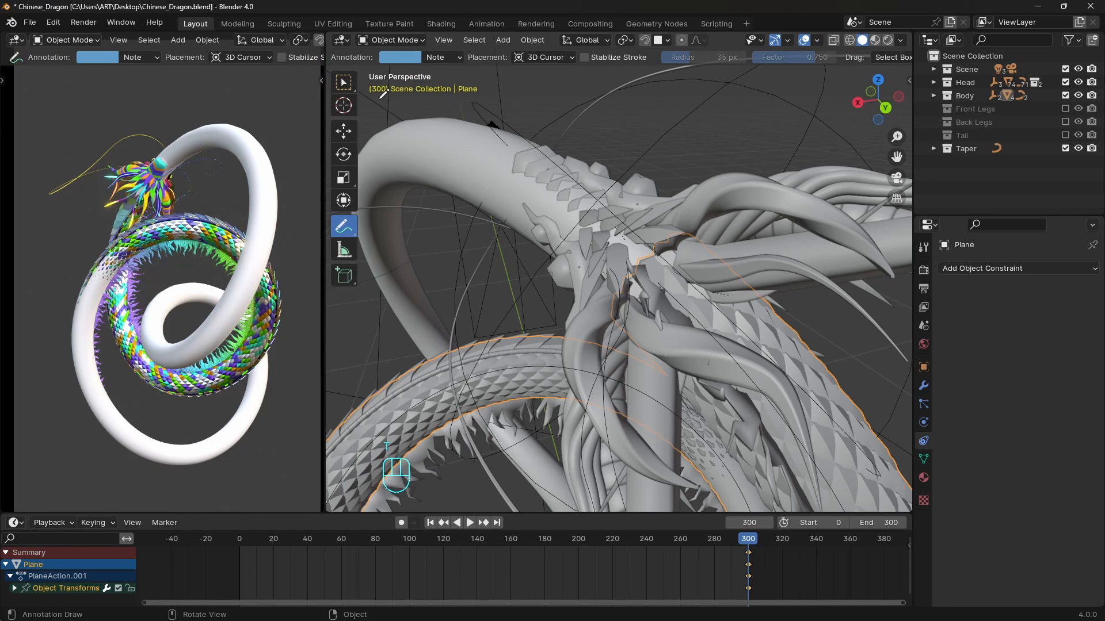
{"action": "left_click", "coordinate": [344, 82]}
{"action": "key", "text": "t"}
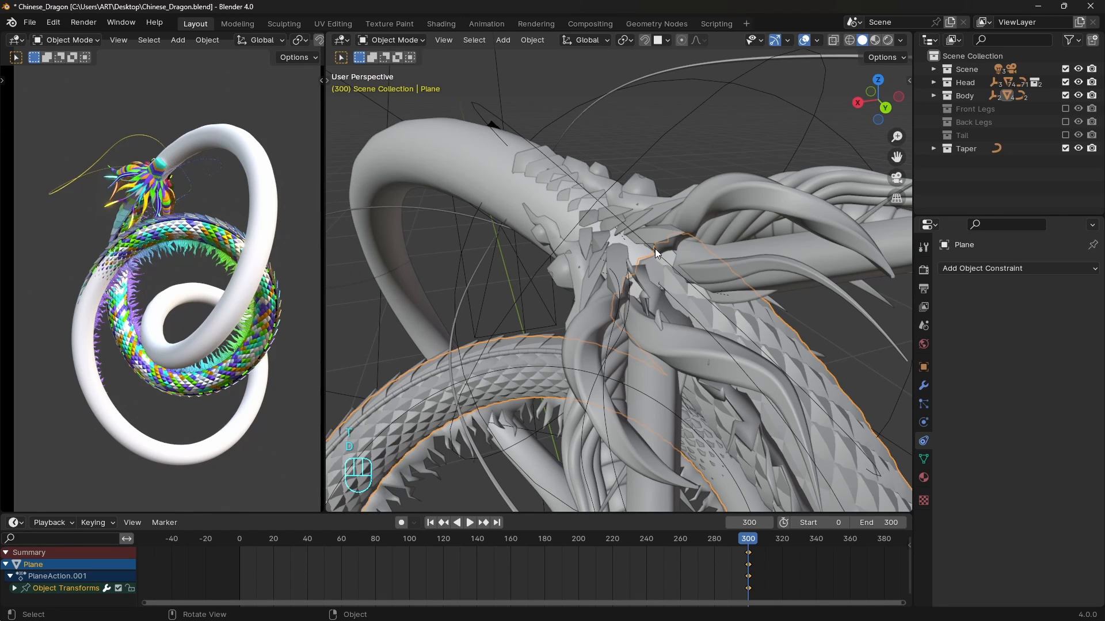
{"action": "left_click_drag", "start_coordinate": [656, 248], "coordinate": [656, 251]}
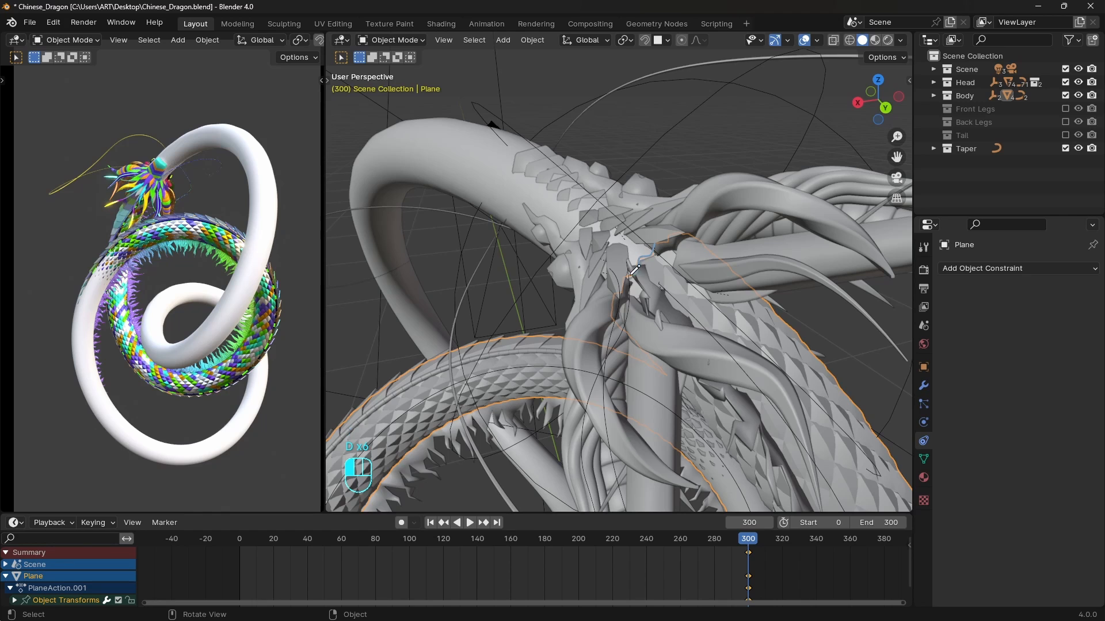
- Switch between frames 0 and 300 to compare the body's front edge with the annotation mark
{"action": "key", "text": "shift+Left"}
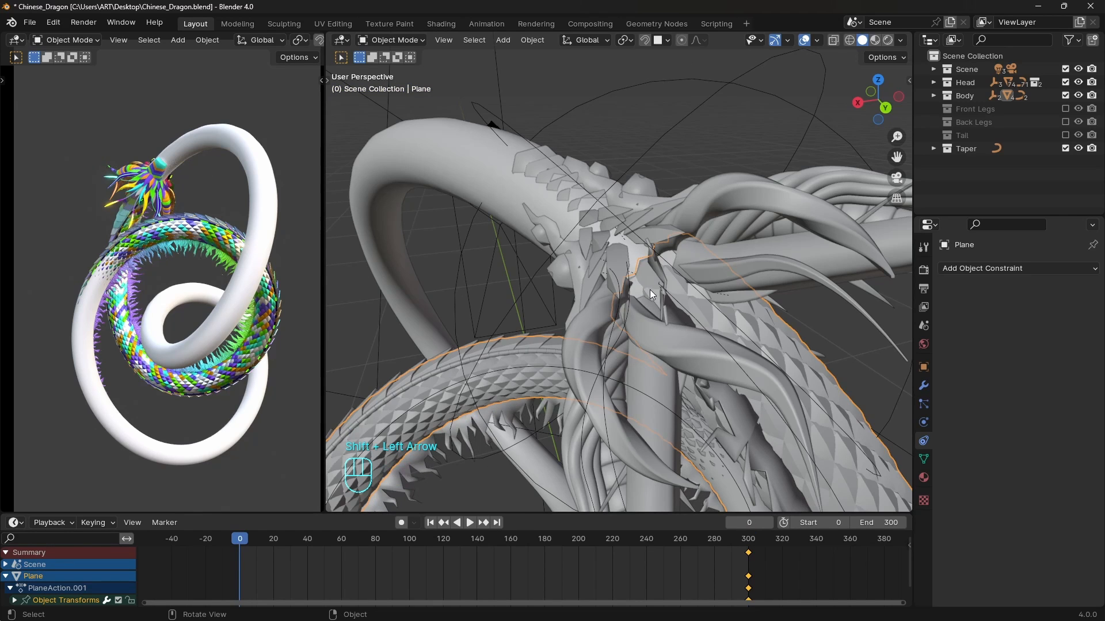
{"action": "key", "text": "shift+Right"}
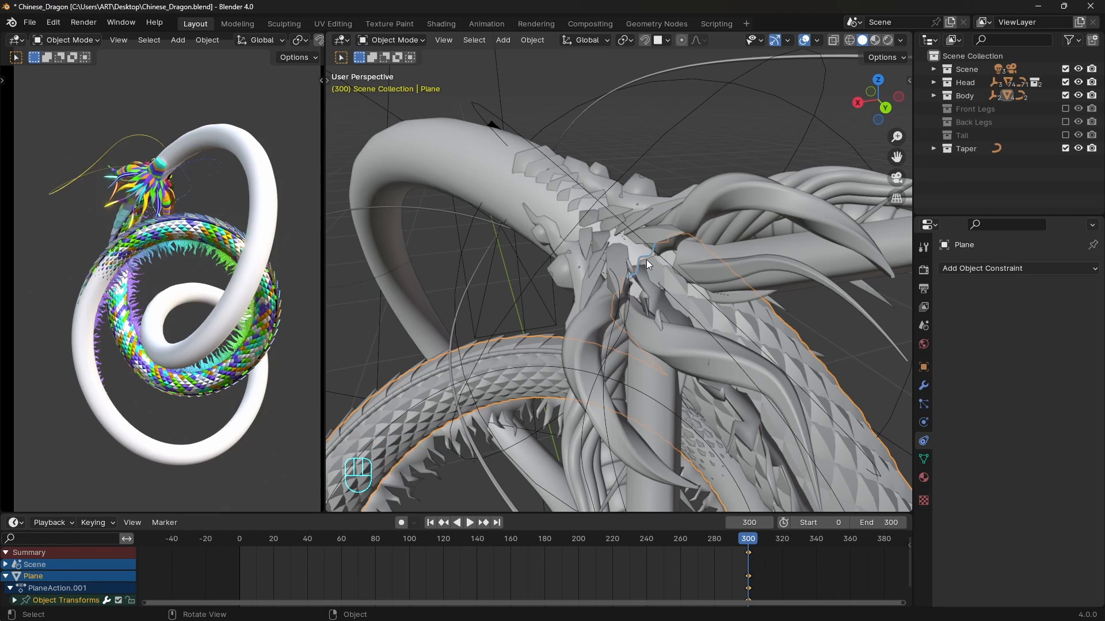
{"action": "key", "text": "shift+Left"}
{"action": "key", "text": "shift+Right"}
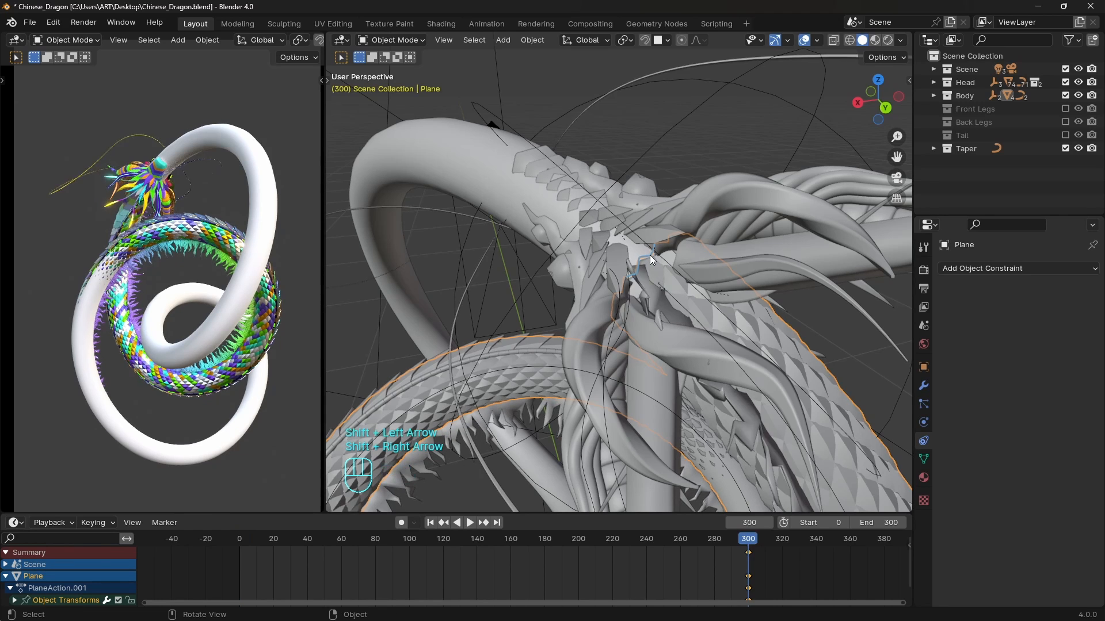
- Lock the annotation layer at frame 300 so the drawn mark also shows on other frames
{"action": "key", "text": "n"}
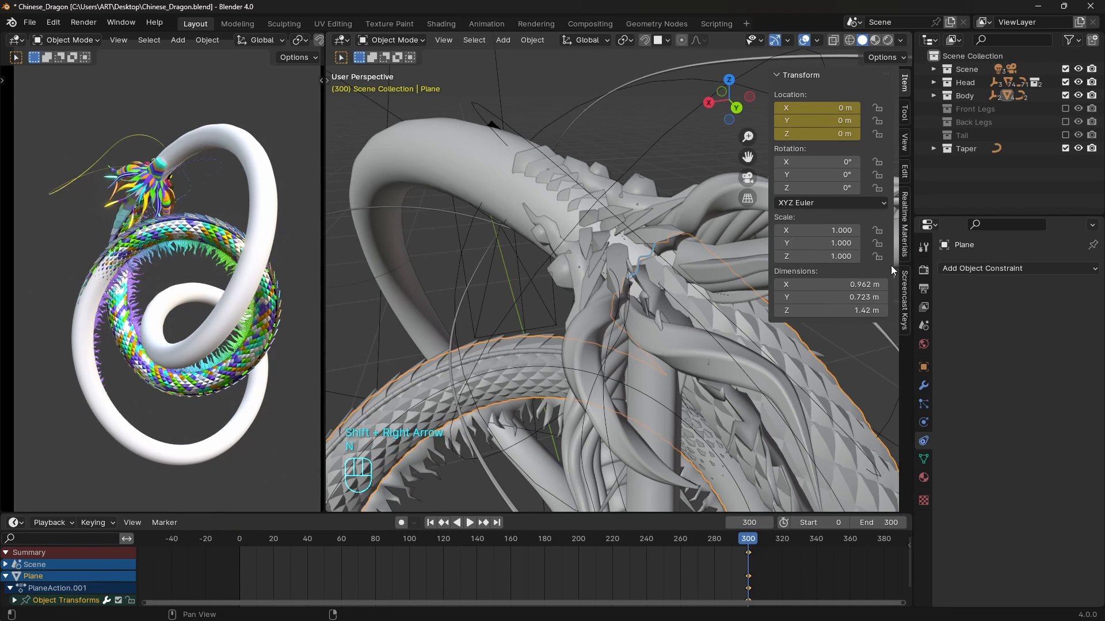
{"action": "left_click", "coordinate": [906, 141]}
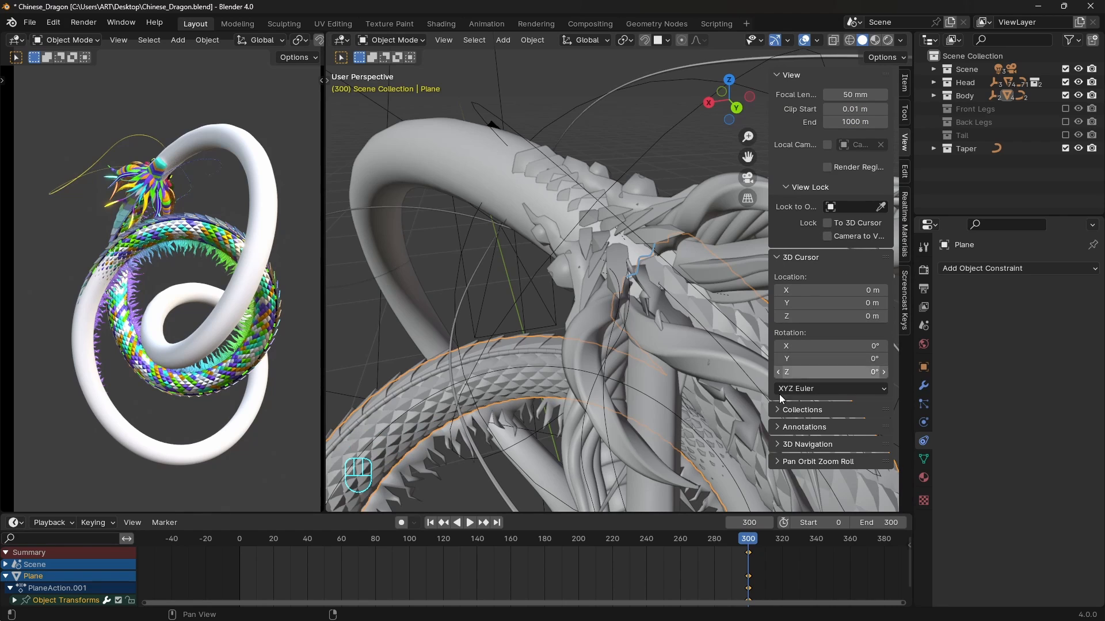
{"action": "left_click", "coordinate": [776, 426]}
{"action": "scroll", "coordinate": [831, 368], "scroll_direction": "down", "scroll_amount": 1}
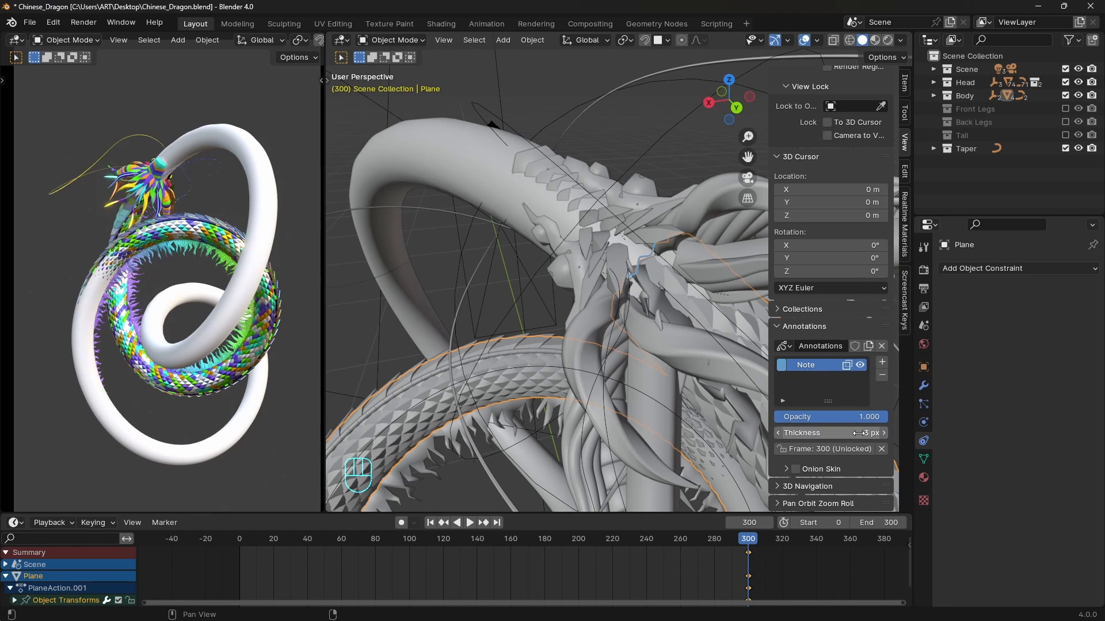
{"action": "left_click", "coordinate": [832, 451]}
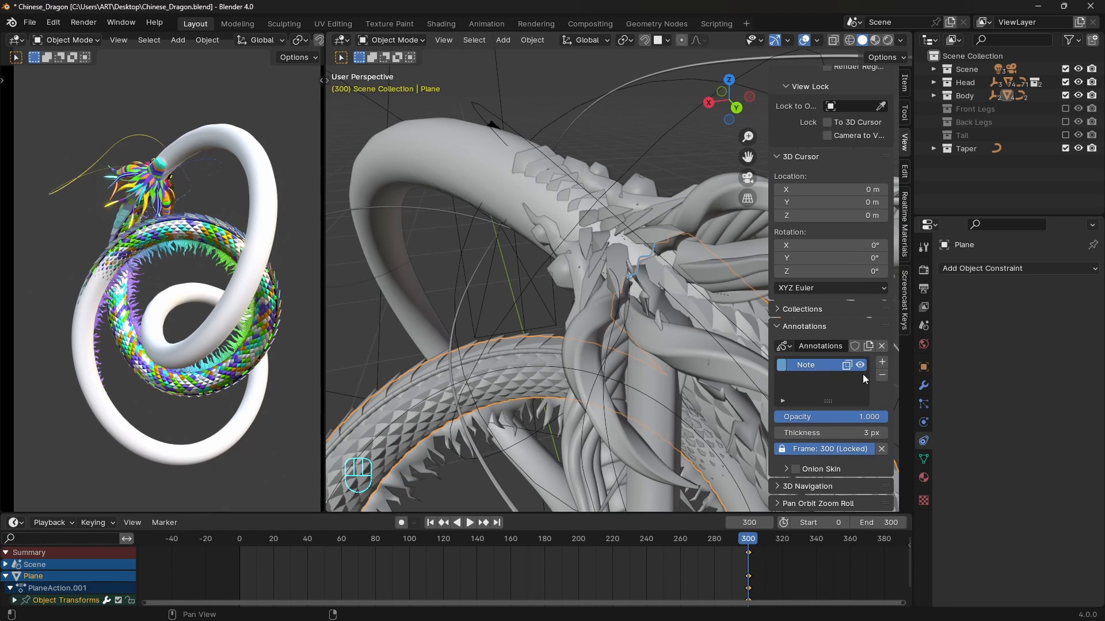
{"action": "key", "text": "n"}
- Check the locked annotation mark against the body mesh at frames 0 and 300
{"action": "key", "text": "shift+Left"}
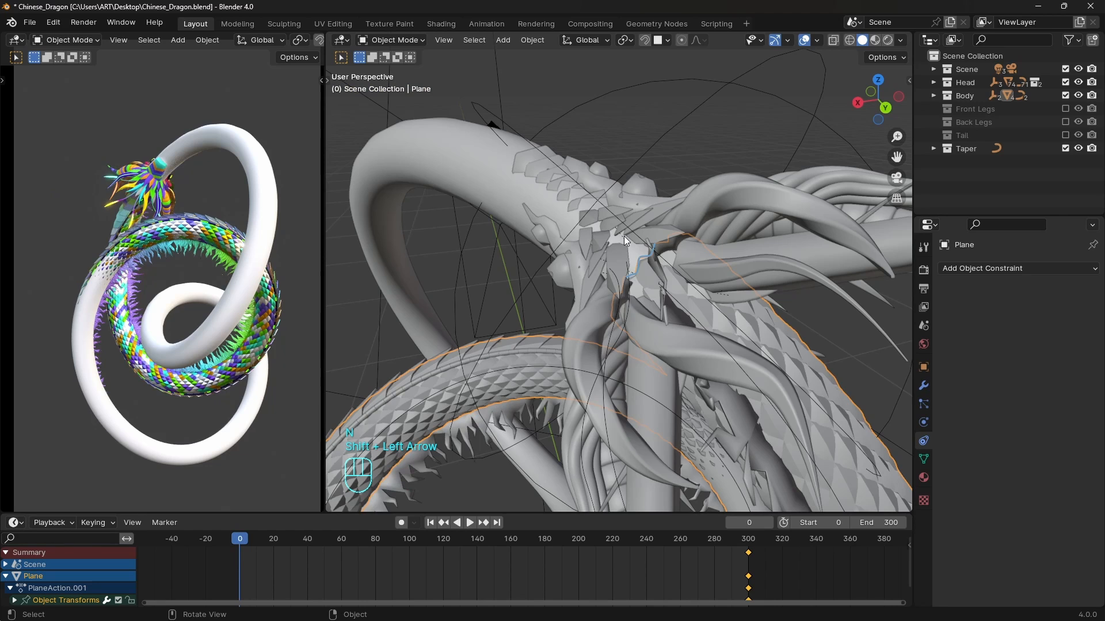
{"action": "scroll", "coordinate": [221, 299], "scroll_direction": "down", "scroll_amount": 2}
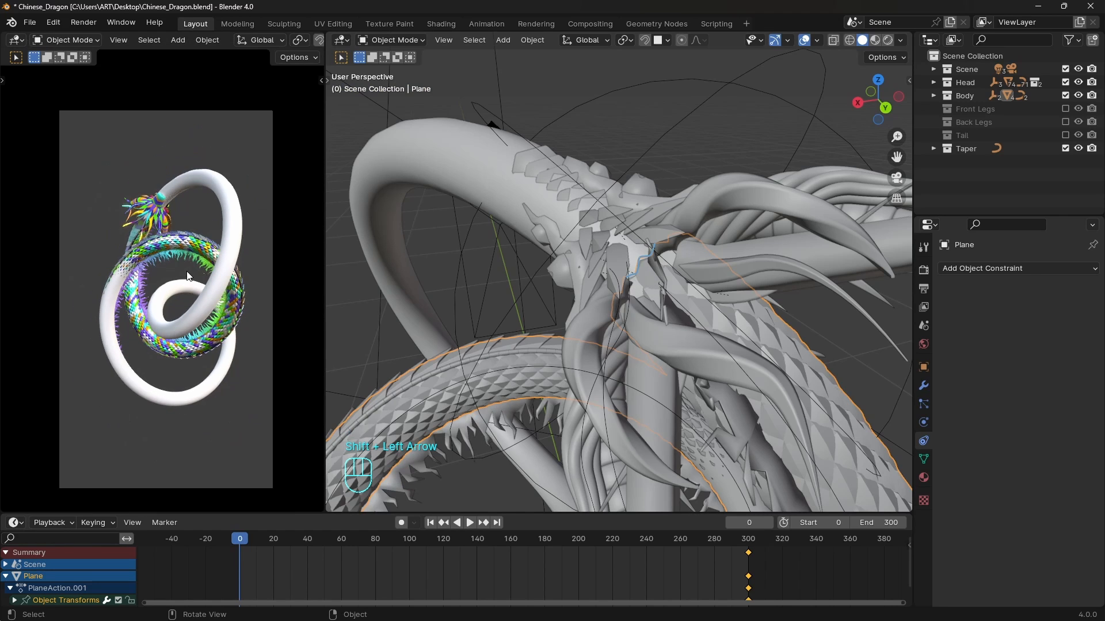
{"action": "middle_click_drag", "start_coordinate": [227, 261], "coordinate": [221, 270], "text": "shift"}
{"action": "key", "text": "shift+Right"}
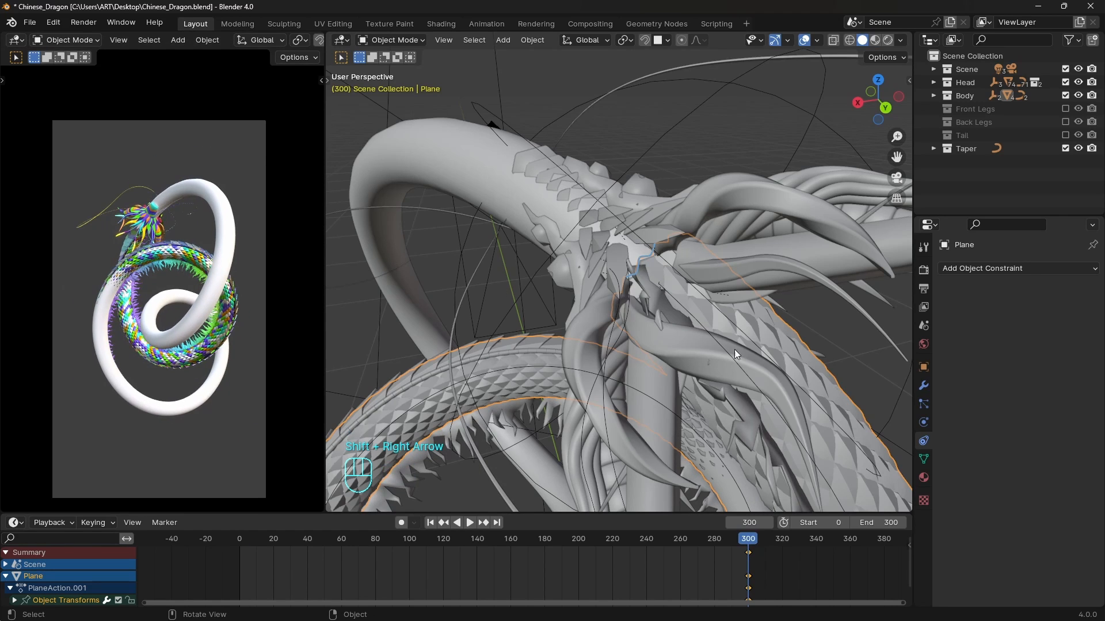
- At frame 0, move the body mesh about 8.69 m along the global X axis so its front edge meets the mark
{"action": "key", "text": "g"}
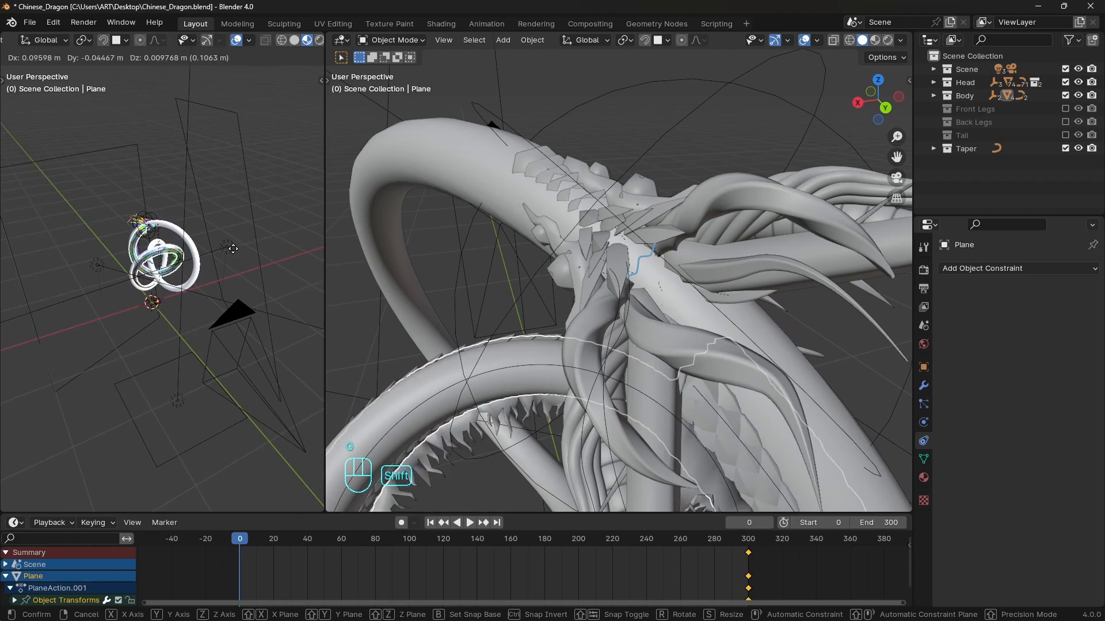
{"action": "left_click", "coordinate": [243, 252], "text": "shift"}
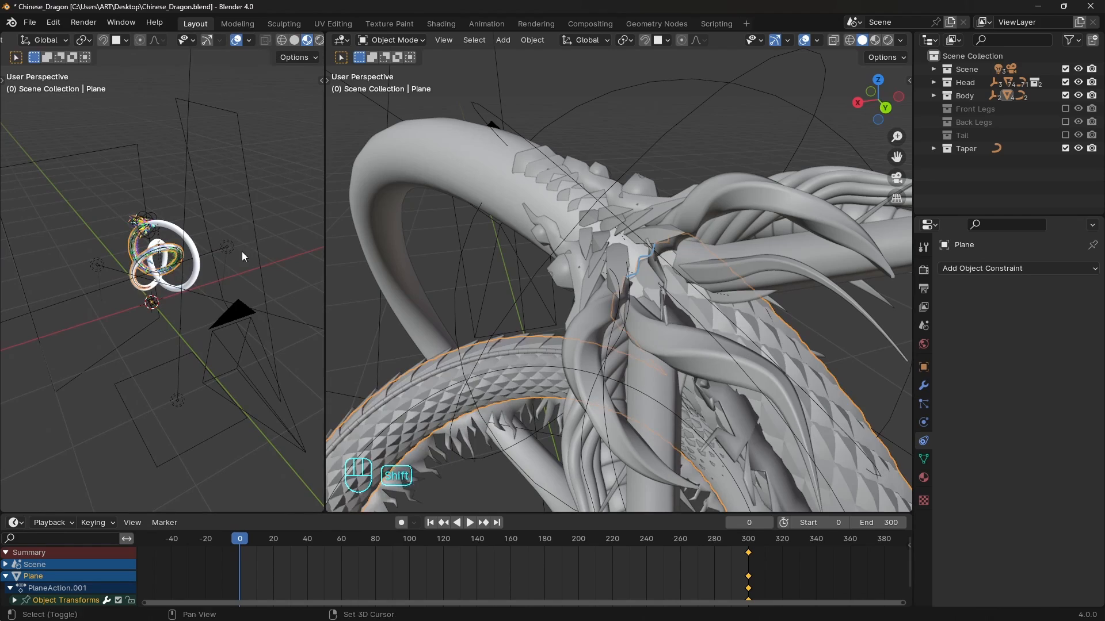
{"action": "scroll", "coordinate": [230, 260], "scroll_direction": "up", "scroll_amount": 1}
{"action": "middle_click_drag", "start_coordinate": [196, 264], "coordinate": [217, 258]}
{"action": "key", "text": "g"}
{"action": "key", "text": "x"}
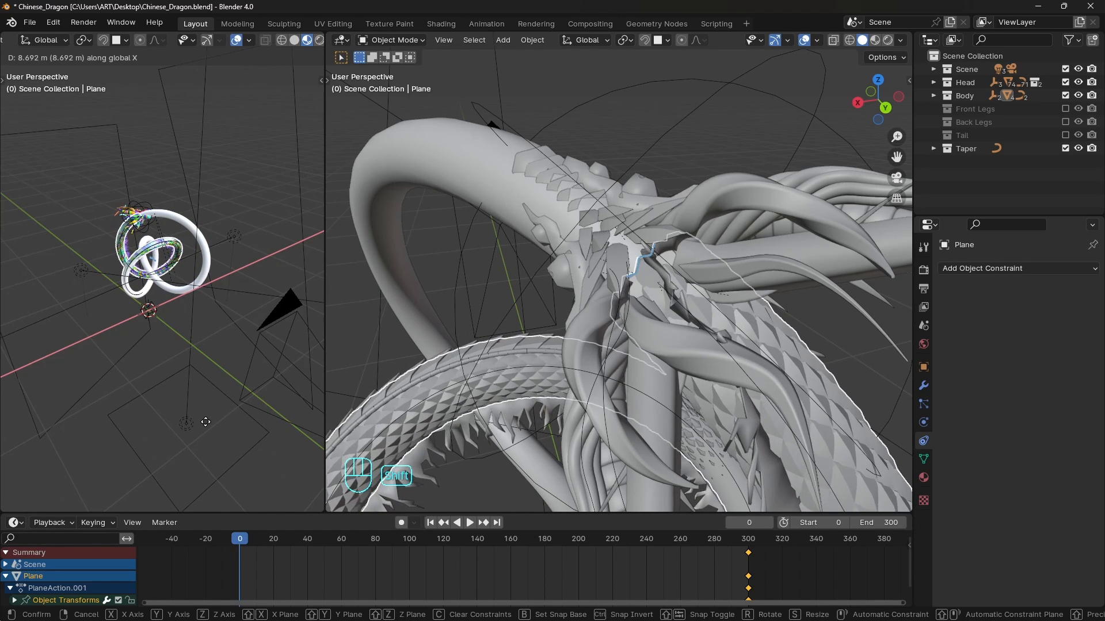
{"action": "left_click", "coordinate": [207, 424]}
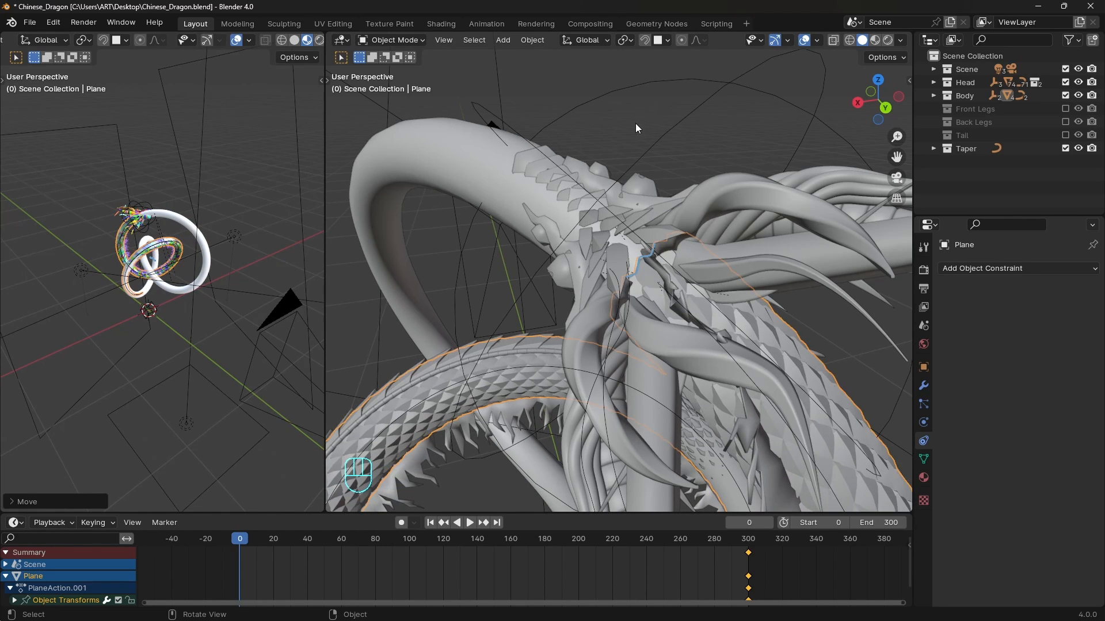
- Fine-tune the body mesh's X location to 8.6927 m and insert a location keyframe at frame 0
{"action": "key", "text": "n"}
{"action": "left_click", "coordinate": [904, 85]}
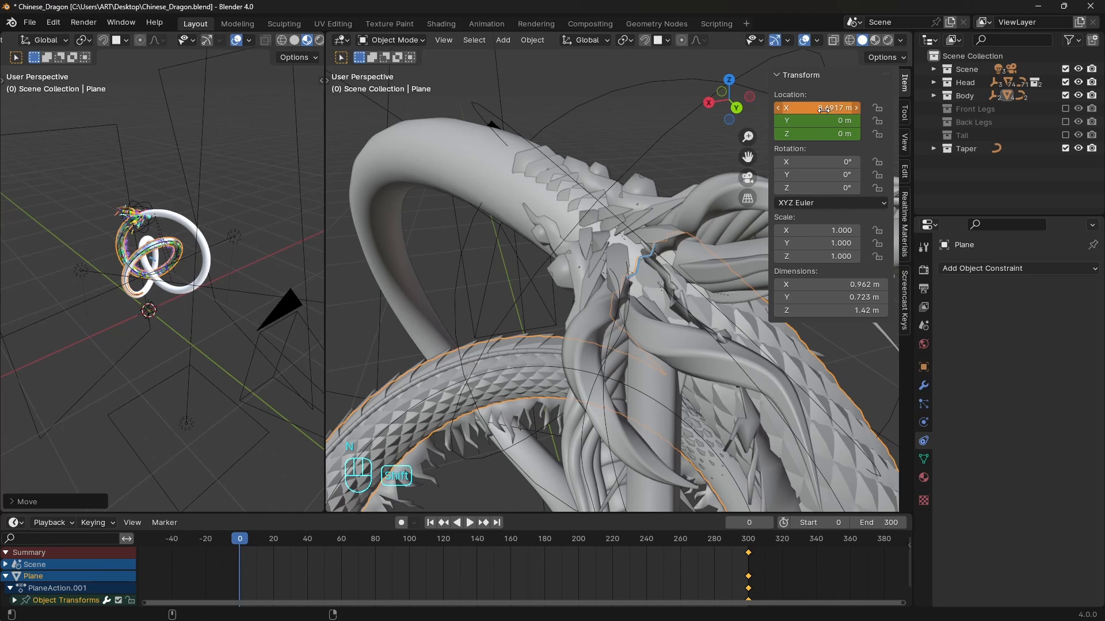
{"action": "left_click_drag", "start_coordinate": [824, 109], "coordinate": [827, 109]}
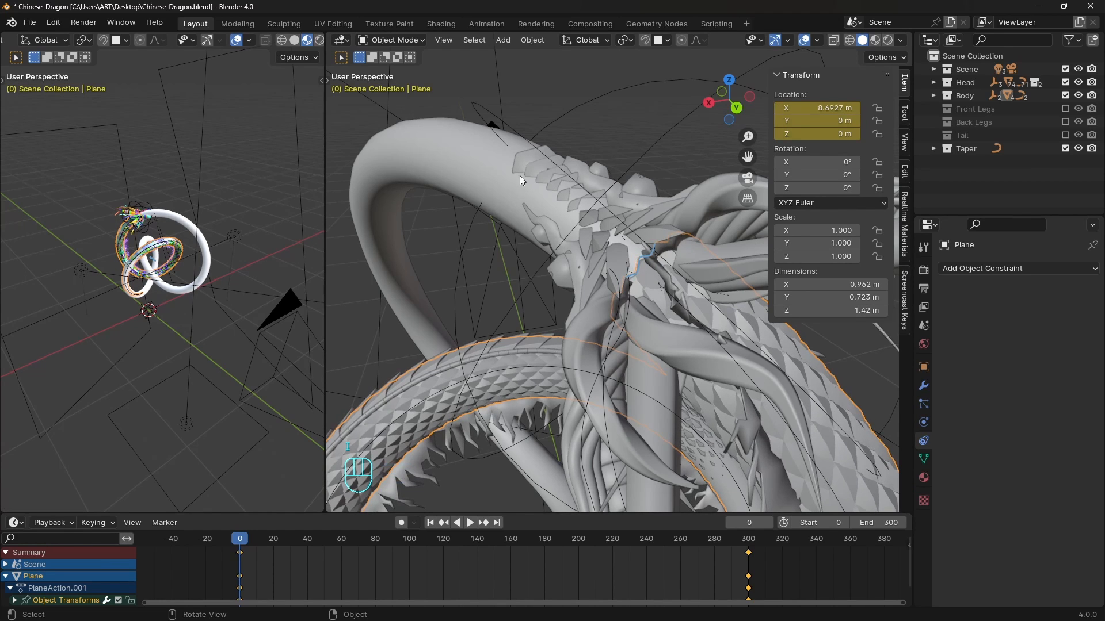
- Alternate between frames 0 and 300 to compare the keyed body positions at the loop point
{"action": "key", "text": "shift+Right"}
{"action": "key", "text": "shift+Left"}
{"action": "key", "text": "shift+Right"}
{"action": "key", "text": "shift+Left"}
{"action": "key", "text": "shift+Right"}
{"action": "key", "text": "shift+Left"}
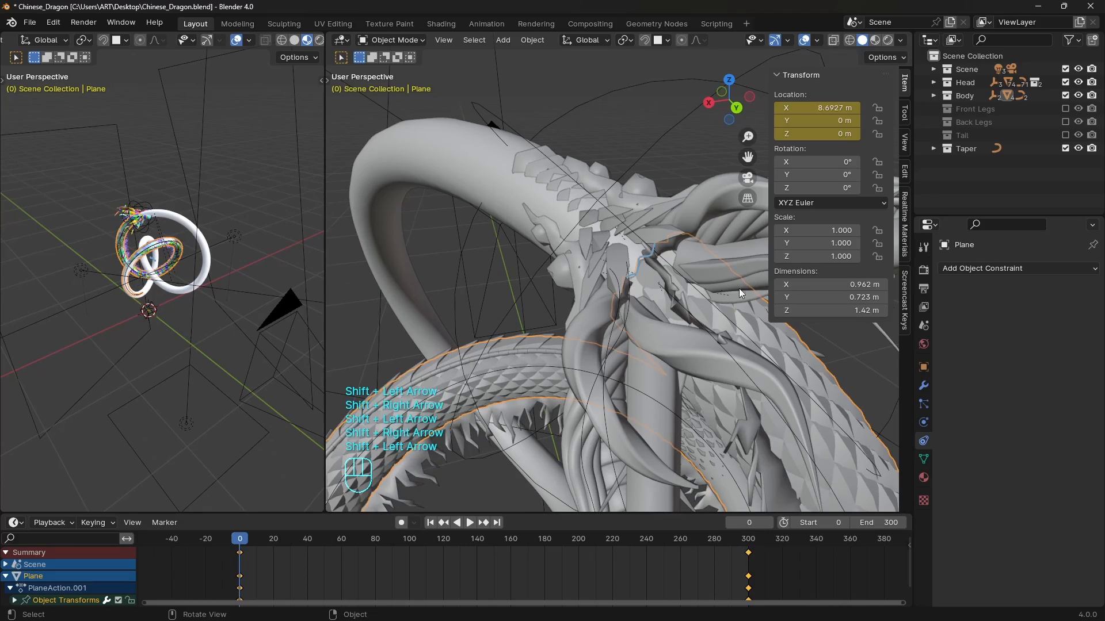
{"action": "key", "text": "n"}
- Play the animation to examine how the body travels along the curve
{"action": "key", "text": "space"}
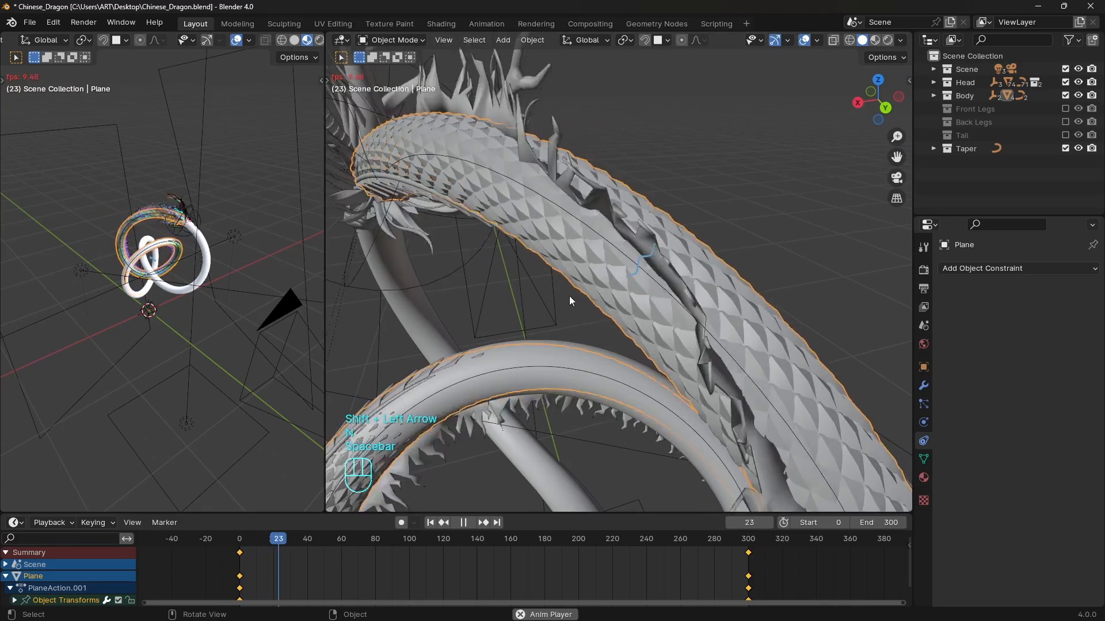
{"action": "key", "text": "space"}
{"action": "scroll", "coordinate": [176, 293], "scroll_direction": "up", "scroll_amount": 5}
{"action": "key", "text": "space"}
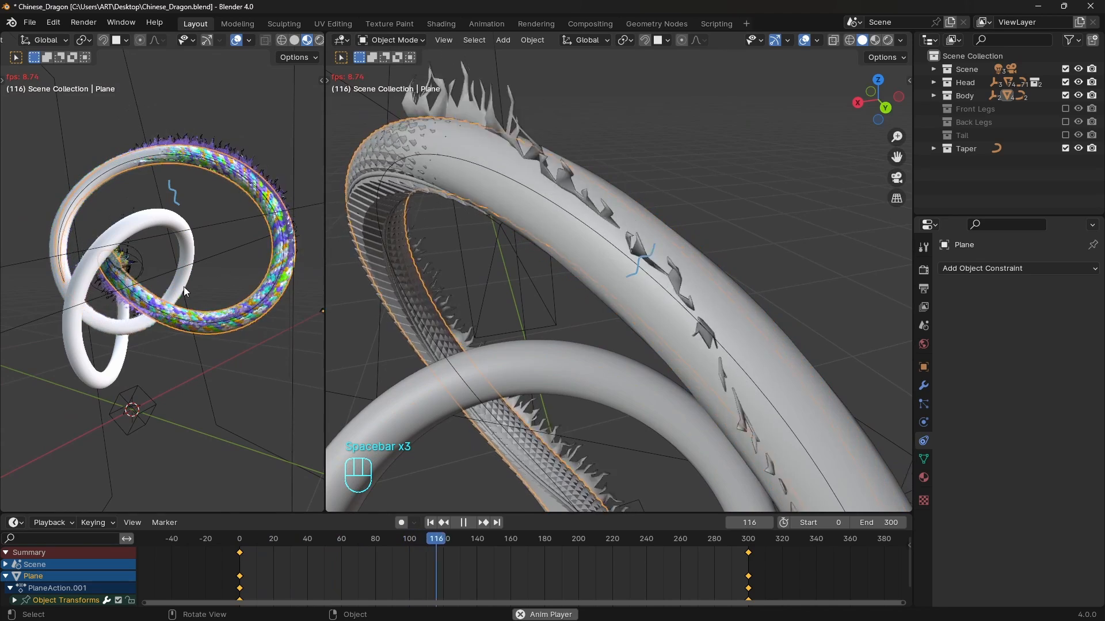
{"action": "key", "text": "space"}
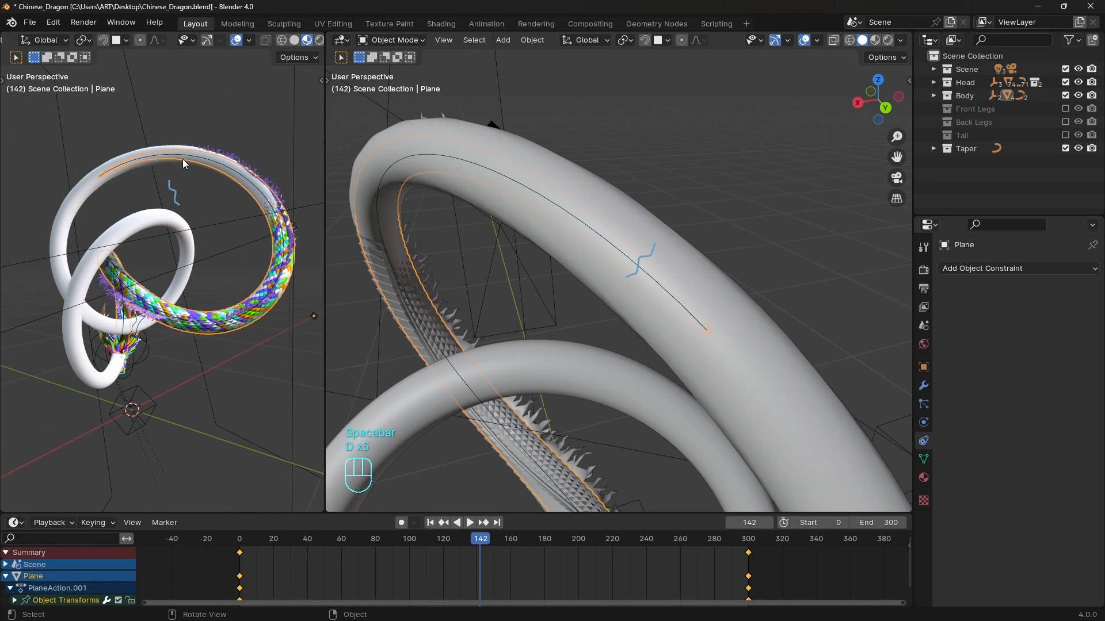
- Clear the annotation mark, go to frame 300 and select the spike mesh along the body behind the head
{"action": "scroll", "coordinate": [665, 291], "scroll_direction": "down", "scroll_amount": 3}
{"action": "mouse_move", "coordinate": [665, 291]}
{"action": "middle_mouse_down"}
{"action": "mouse_move", "coordinate": [770, 275]}
{"action": "mouse_move", "coordinate": [647, 300]}
{"action": "middle_mouse_up"}
{"action": "key", "text": "shift+Right"}
{"action": "scroll", "coordinate": [678, 215], "scroll_direction": "up", "scroll_amount": 5}
{"action": "middle_click_drag", "start_coordinate": [718, 188], "coordinate": [586, 244]}
{"action": "left_click", "coordinate": [587, 248]}
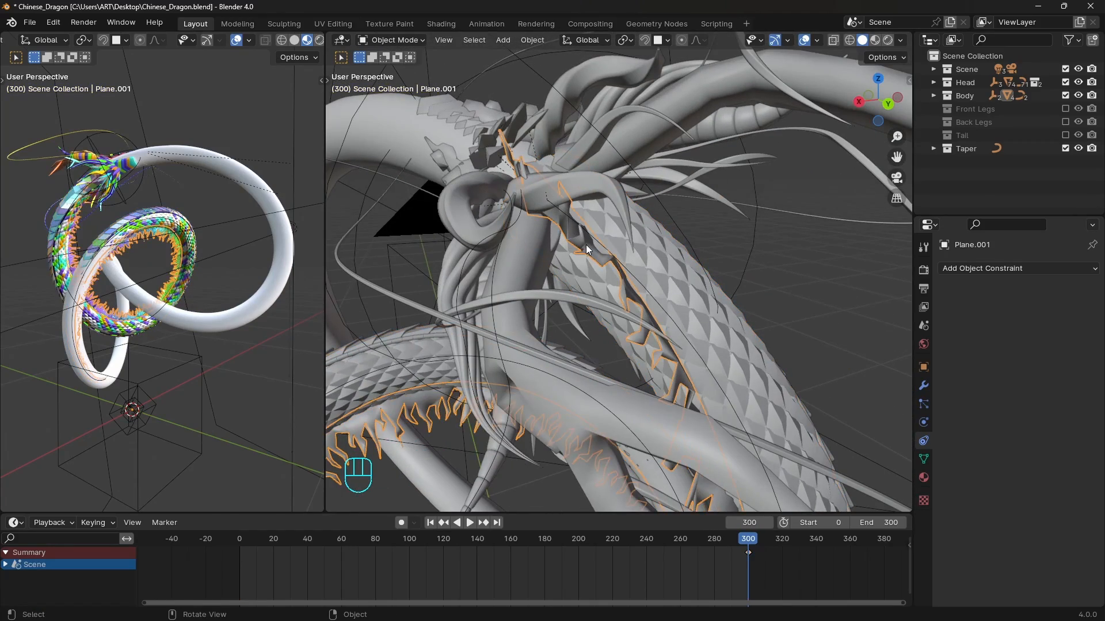
{"action": "middle_click_drag", "start_coordinate": [499, 188], "coordinate": [567, 215]}
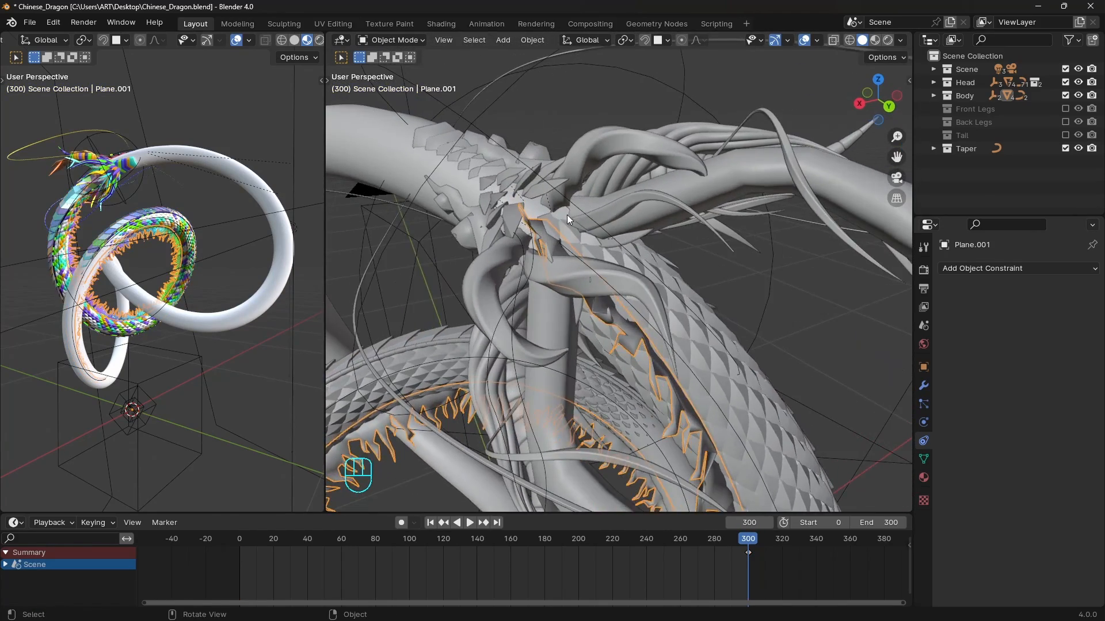
{"action": "scroll", "coordinate": [665, 322], "scroll_direction": "down", "scroll_amount": 7}
{"action": "scroll", "coordinate": [665, 322], "scroll_direction": "down", "scroll_amount": 2}
{"action": "scroll", "coordinate": [654, 292], "scroll_direction": "up", "scroll_amount": 8}
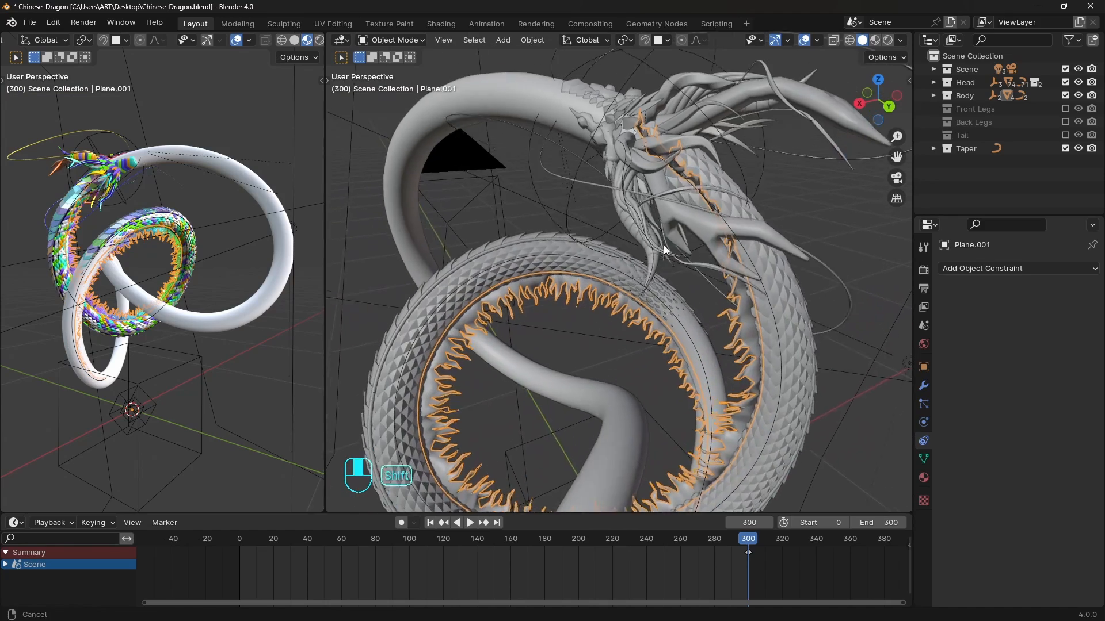
{"action": "middle_click_drag", "start_coordinate": [664, 245], "coordinate": [668, 241], "text": "shift"}
- Try moving the cube empty at the world origin along the global X axis
{"action": "middle_click_drag", "start_coordinate": [225, 299], "coordinate": [211, 348]}
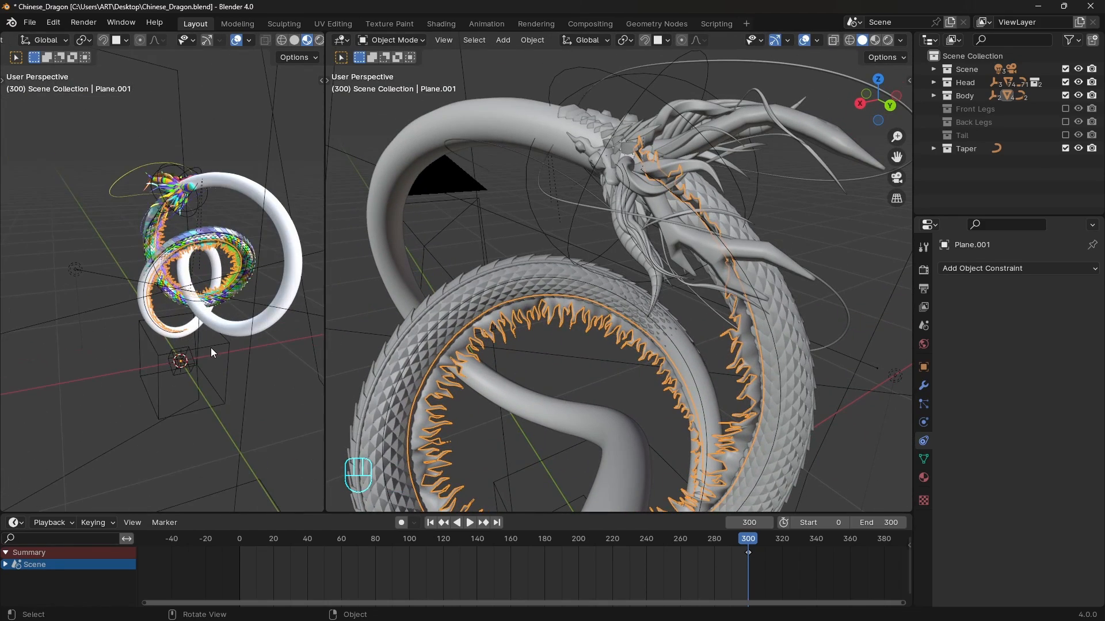
{"action": "left_click", "coordinate": [210, 347]}
{"action": "key", "text": "g"}
{"action": "key", "text": "x"}
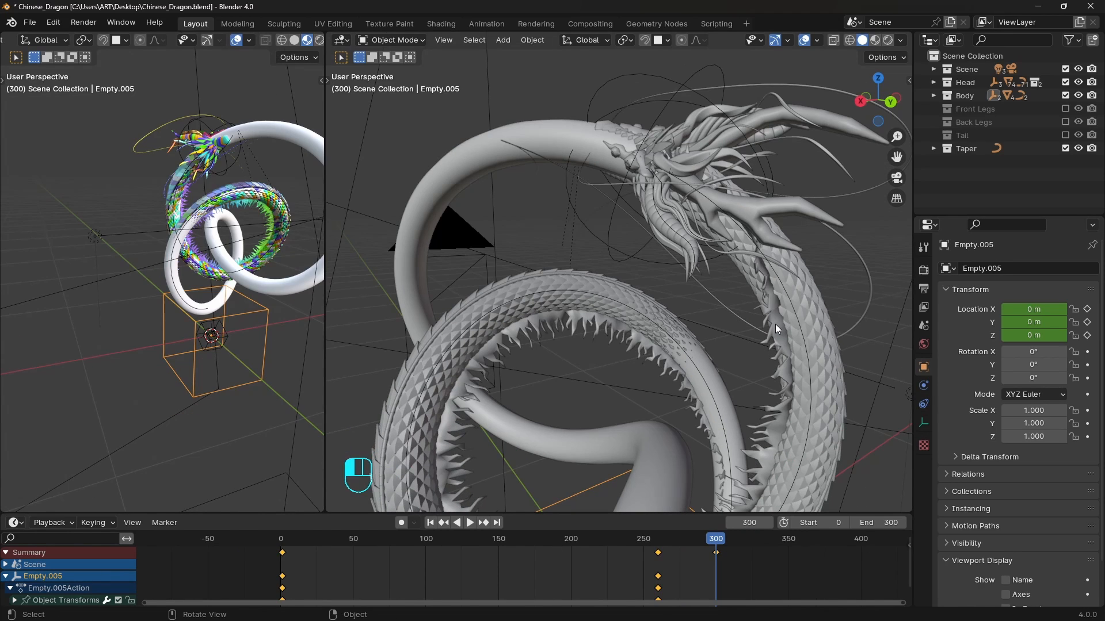
- Select the spike mesh and open the texture settings of its Displace modifier
{"action": "left_click", "coordinate": [775, 325]}
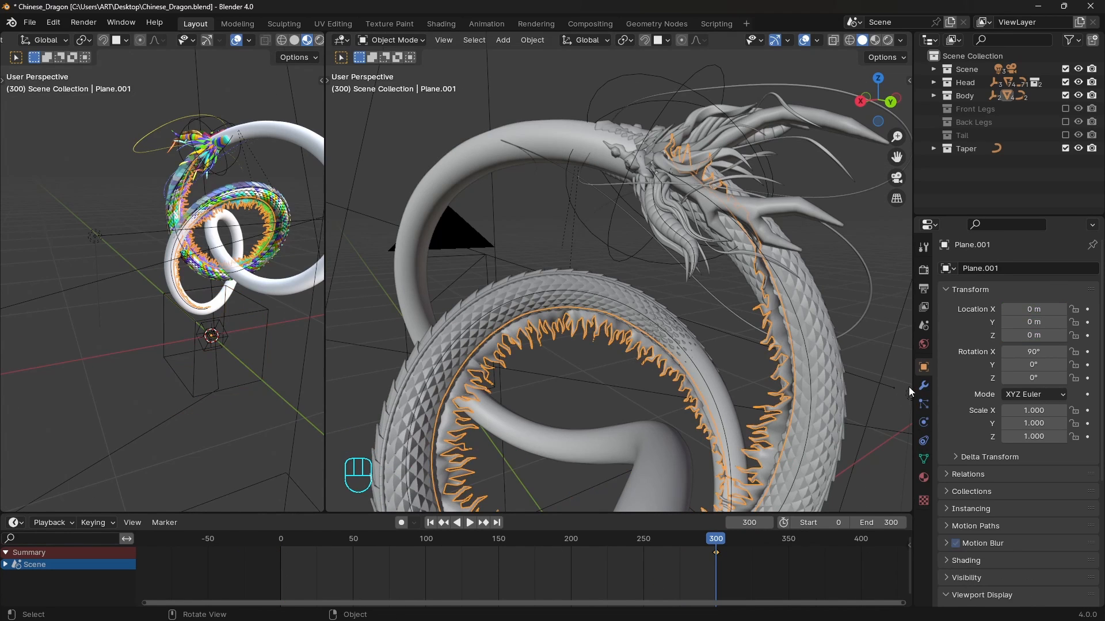
{"action": "left_click", "coordinate": [923, 385]}
{"action": "left_click", "coordinate": [1089, 328]}
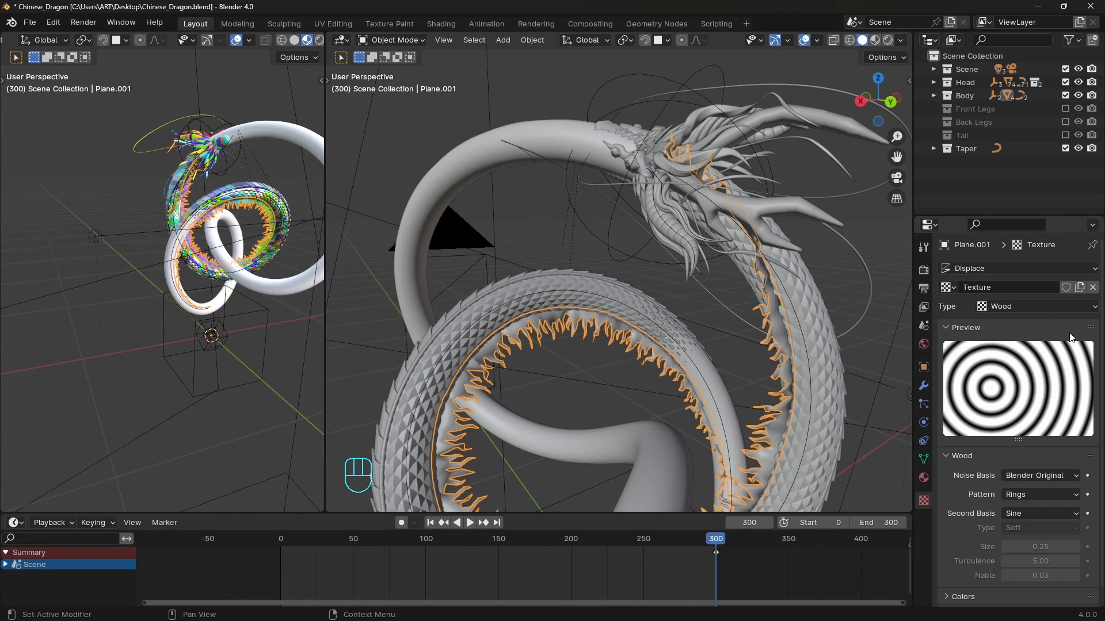
- Select the cube empty at the world origin and delete all its existing keyframes
{"action": "middle_click_drag", "start_coordinate": [246, 367], "coordinate": [244, 310]}
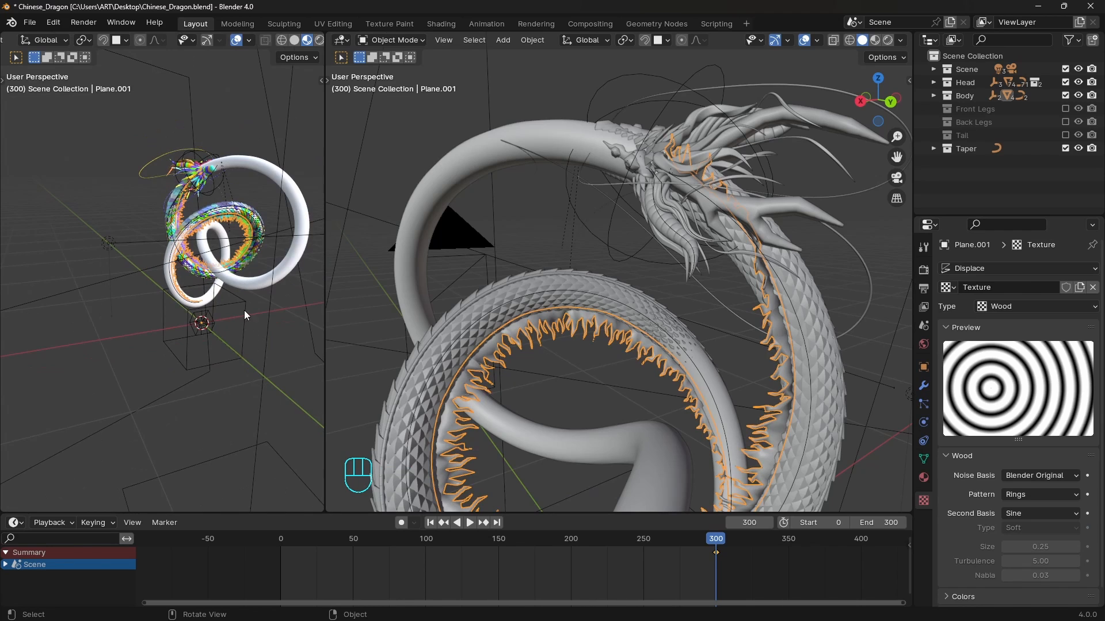
{"action": "left_click", "coordinate": [247, 309]}
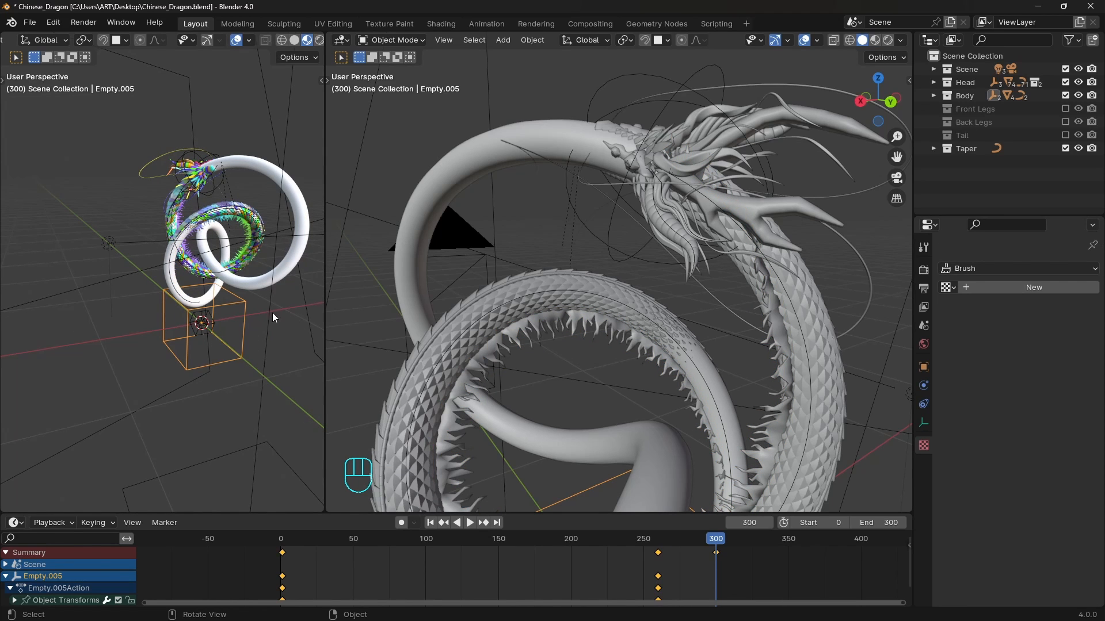
{"action": "key", "text": "Delete"}
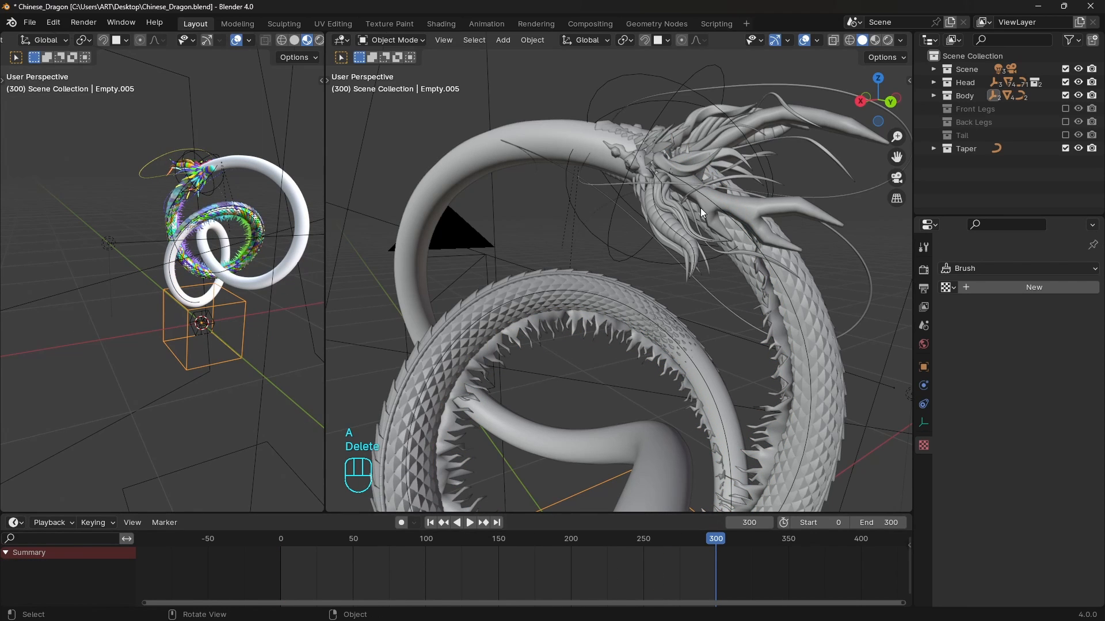
- Move the cube empty in the negative global X direction and insert a location keyframe at frame 300
{"action": "middle_click_drag", "start_coordinate": [700, 209], "coordinate": [510, 276]}
{"action": "key", "text": "g"}
{"action": "key", "text": "x"}
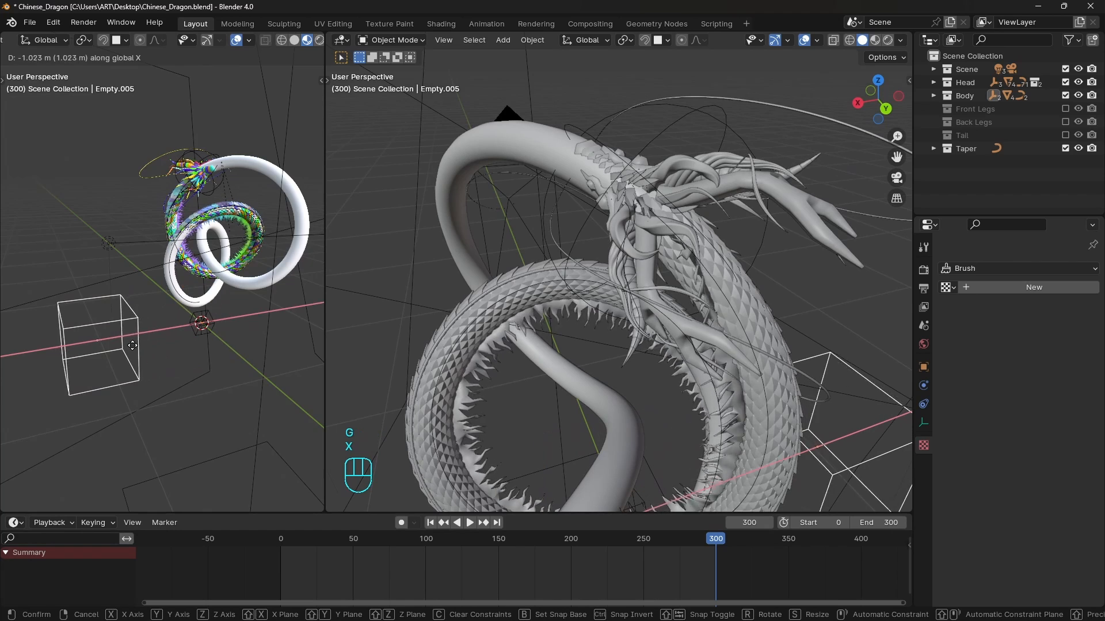
{"action": "left_click", "coordinate": [167, 339]}
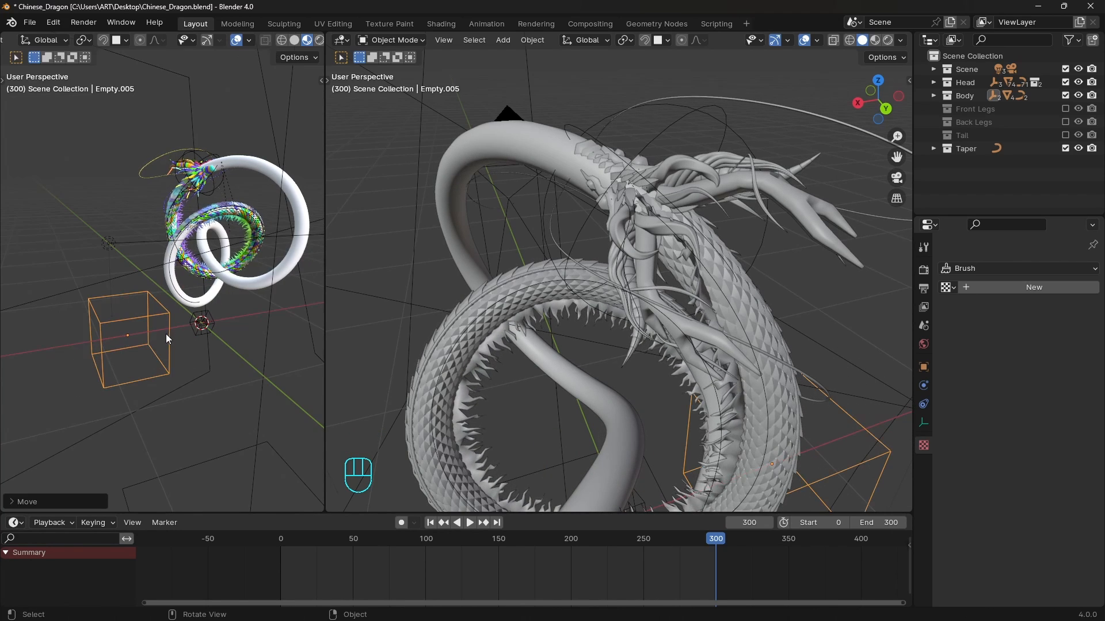
{"action": "key", "text": "i"}
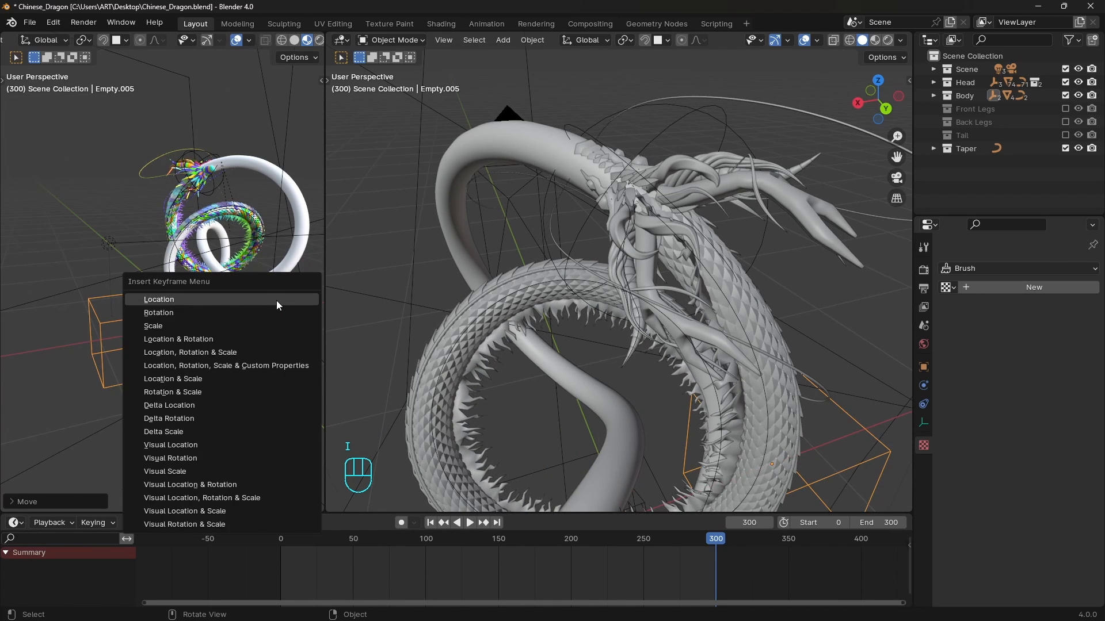
{"action": "left_click", "coordinate": [276, 300]}
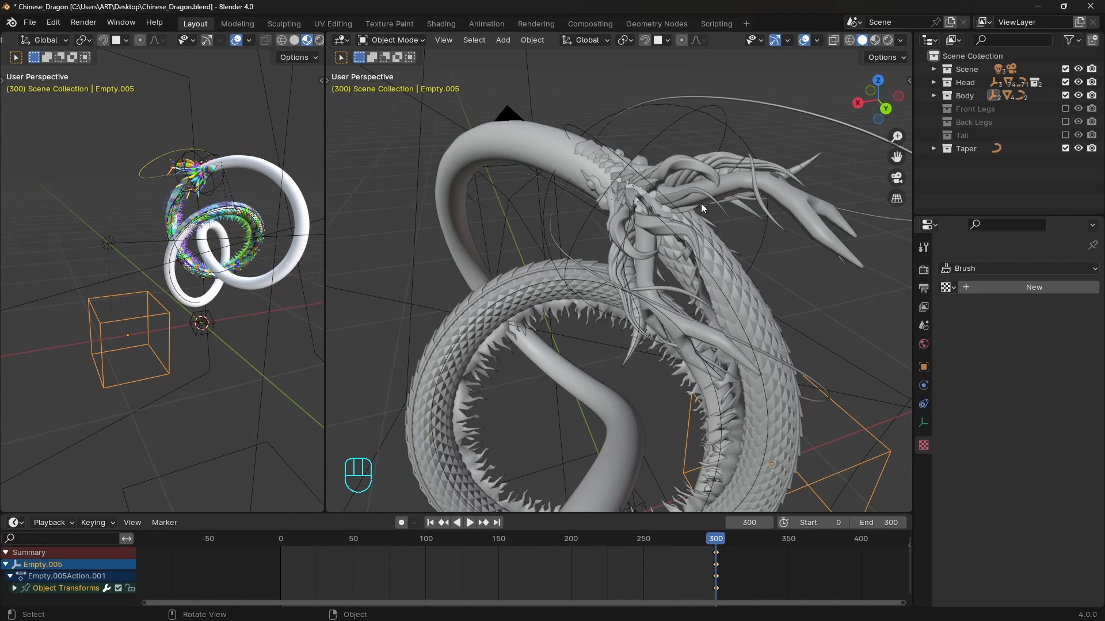
- Draw an annotation stroke along the front edge of the spike mesh behind the head at frame 300
{"action": "mouse_move", "coordinate": [701, 203]}
{"action": "middle_mouse_down"}
{"action": "mouse_move", "coordinate": [650, 233]}
{"action": "mouse_move", "coordinate": [650, 254]}
{"action": "mouse_move", "coordinate": [635, 265]}
{"action": "mouse_move", "coordinate": [595, 243]}
{"action": "middle_mouse_up"}
{"action": "scroll", "coordinate": [641, 251], "scroll_direction": "up", "scroll_amount": 6}
{"action": "key", "text": "d"}
{"action": "left_click_drag", "start_coordinate": [597, 240], "coordinate": [578, 238]}
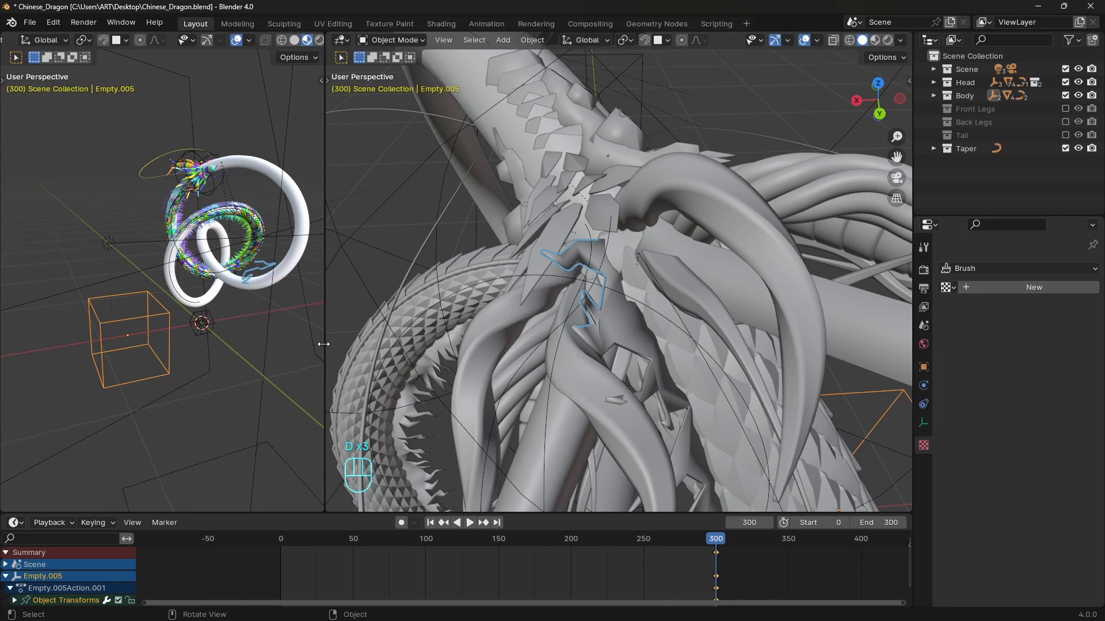
- At frame 0, move the cube empty in negative global X until the spikes match the mark, and insert a location keyframe
{"action": "key", "text": "shift+Left"}
{"action": "key", "text": "g"}
{"action": "key", "text": "x"}
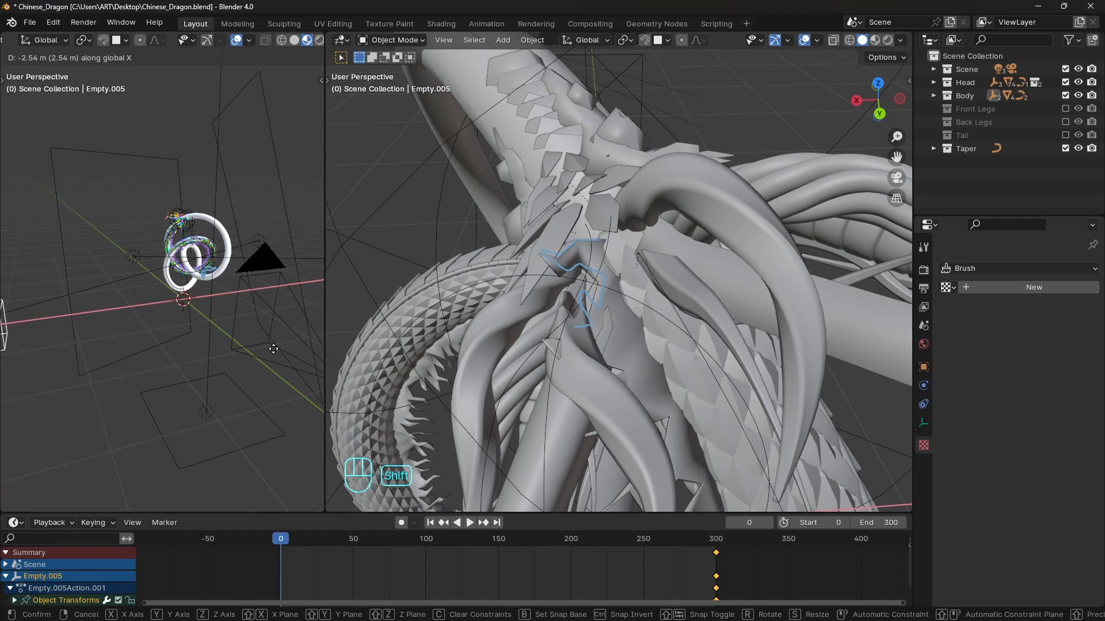
{"action": "left_click", "coordinate": [118, 313]}
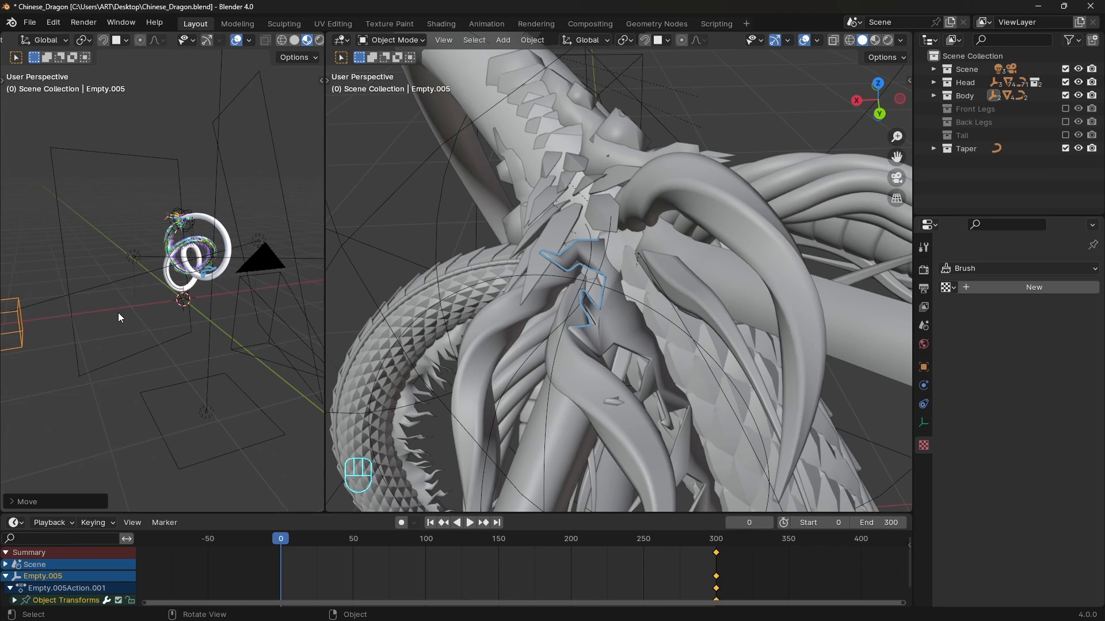
{"action": "key", "text": "i"}
{"action": "left_click", "coordinate": [118, 312]}
- Switch between frames 0 and 300 to compare the spikes' front edge with the annotation mark
{"action": "key", "text": "shift+Right"}
{"action": "key", "text": "shift+Left"}
{"action": "key", "text": "shift+Right"}
{"action": "key", "text": "shift+Left"}
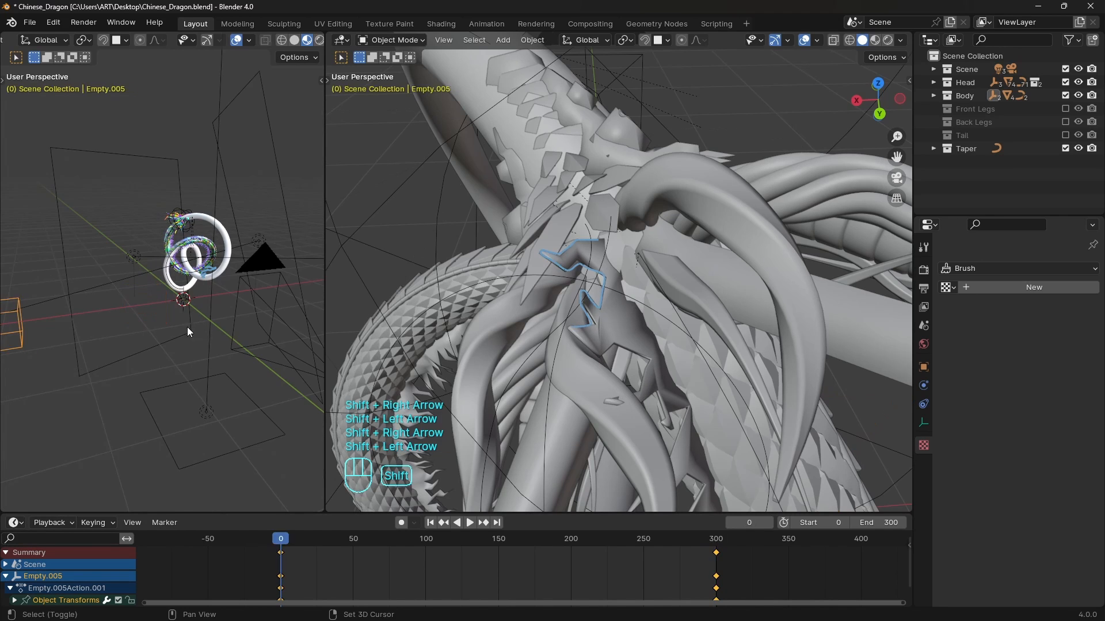
- Try a start frame of 1 and switch between frames 1 and 300 to compare the spikes with the annotation mark
{"action": "key", "text": "shift+Right"}
{"action": "key", "text": "shift+Left"}
{"action": "key", "text": "shift+Right"}
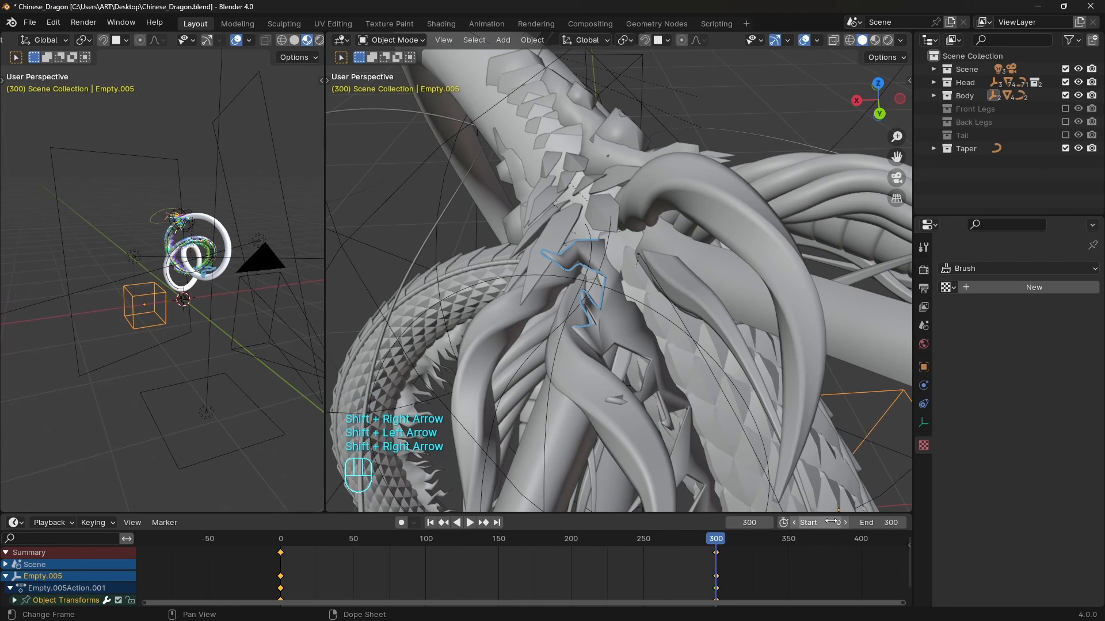
{"action": "key", "text": "shift+Left"}
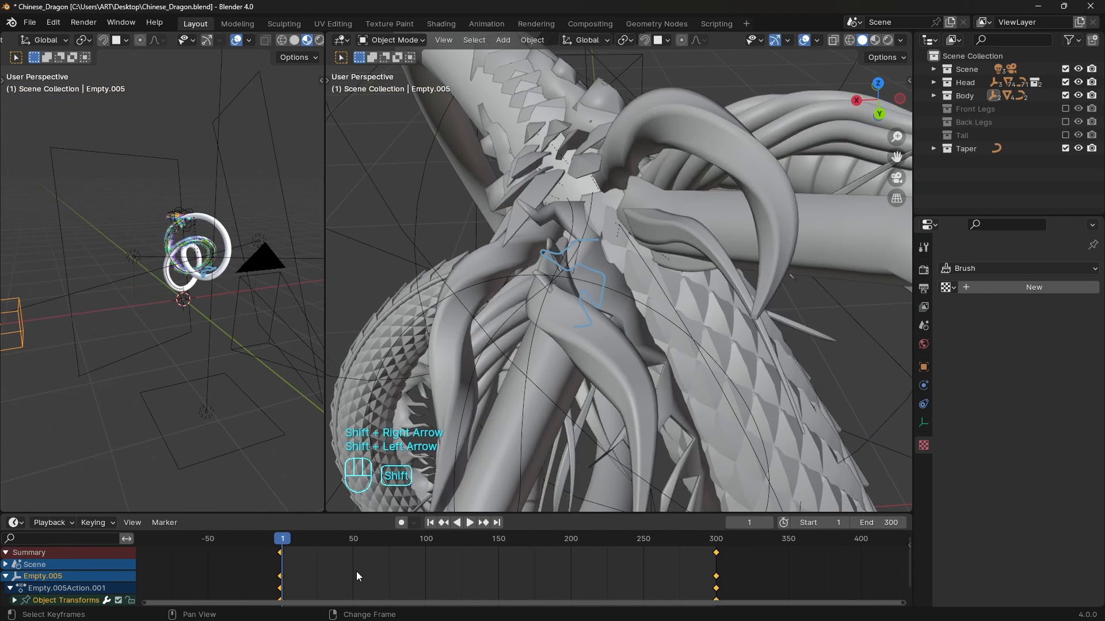
{"action": "key", "text": "shift+Right"}
{"action": "key", "text": "shift+Left"}
{"action": "key", "text": "Right"}
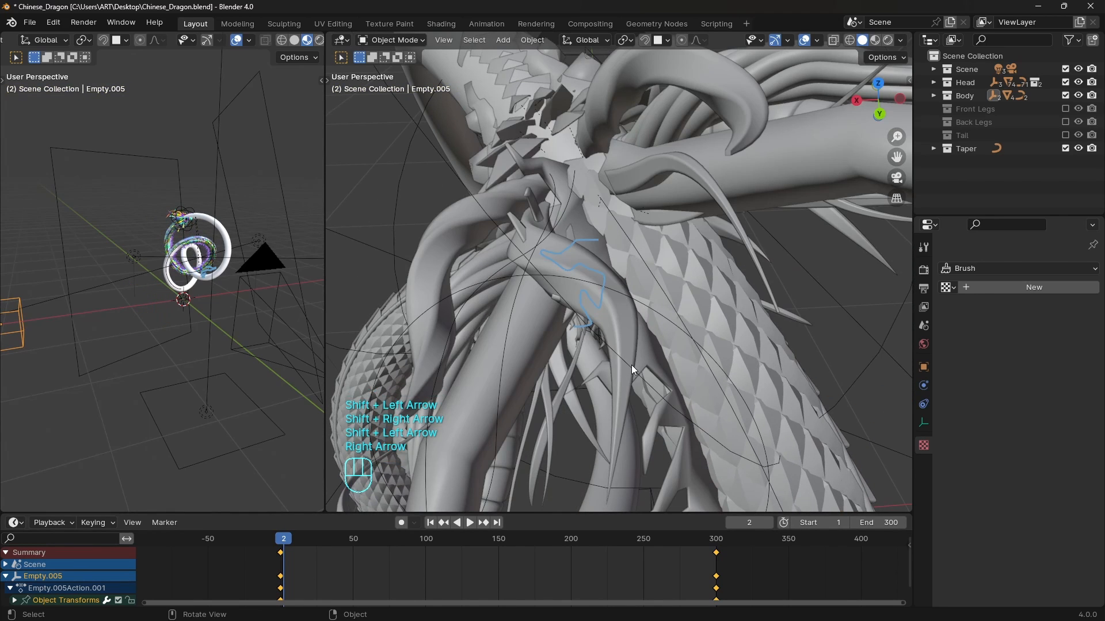
{"action": "key", "text": "shift+Left"}
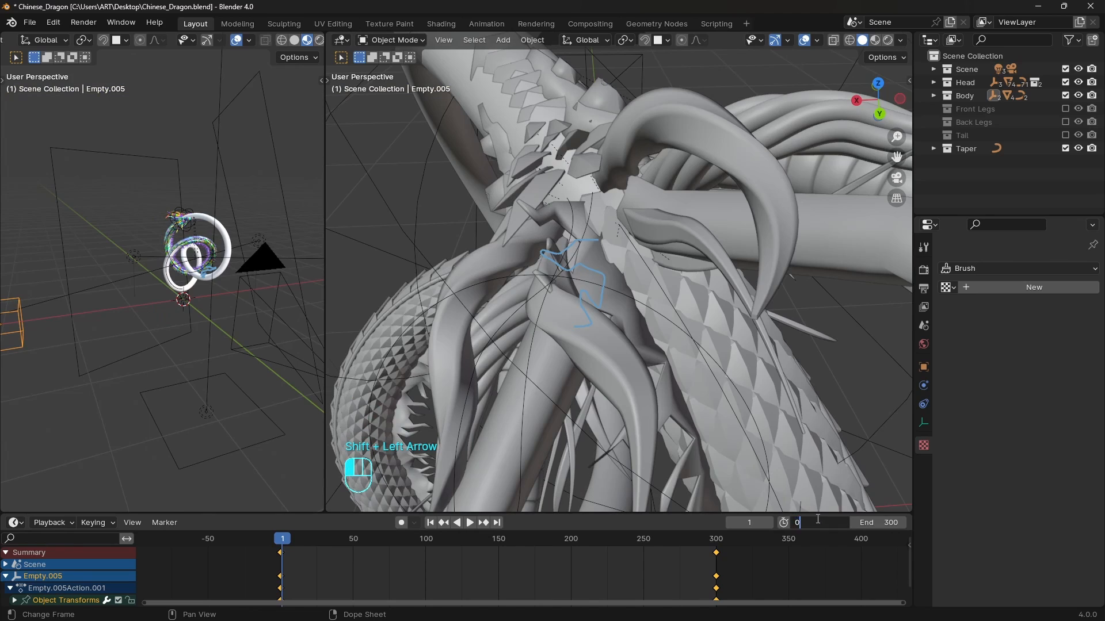
- Set the start frame back to 0 and erase the annotation mark at frame 300
{"action": "key", "text": "Return"}
{"action": "key", "text": "shift+Right"}
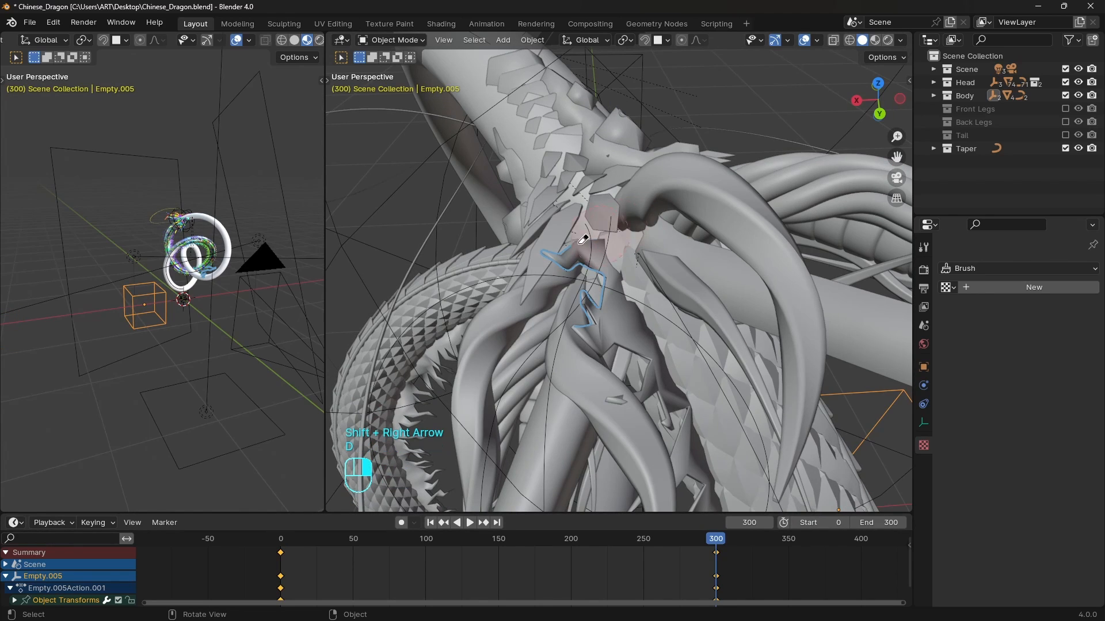
{"action": "scroll", "coordinate": [636, 292], "scroll_direction": "down", "scroll_amount": 7}
{"action": "middle_click_drag", "start_coordinate": [574, 381], "coordinate": [667, 305]}
{"action": "middle_click_drag", "start_coordinate": [667, 305], "coordinate": [708, 322]}
- Enable the Front Legs collection and remove the bevel depth of the thick path curve the dragon follows
{"action": "left_click", "coordinate": [1066, 109]}
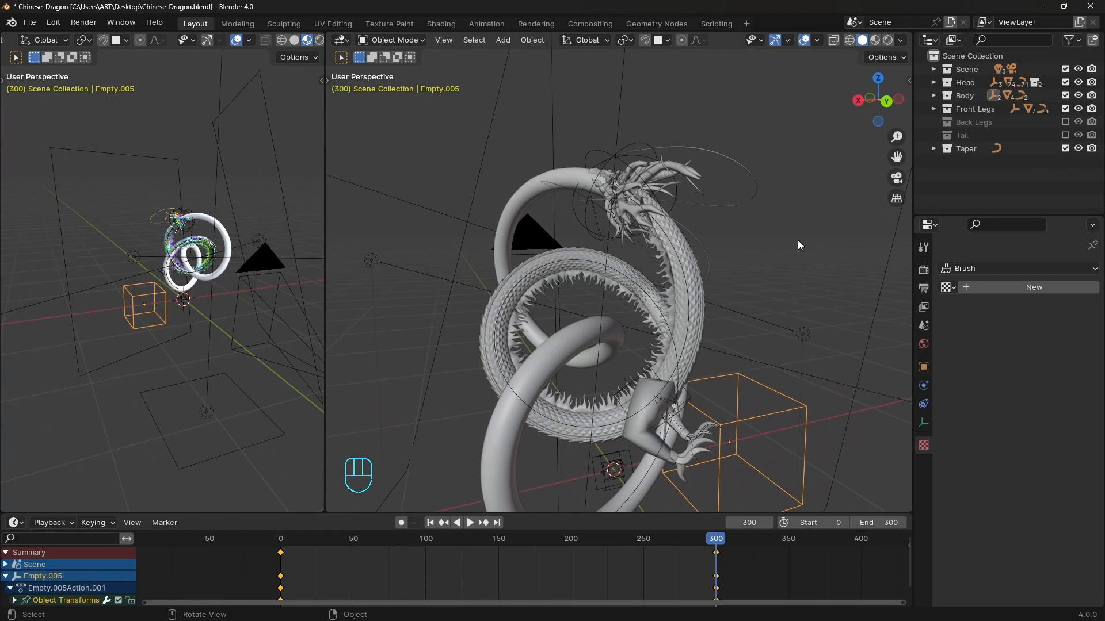
{"action": "middle_click_drag", "start_coordinate": [797, 240], "coordinate": [742, 304]}
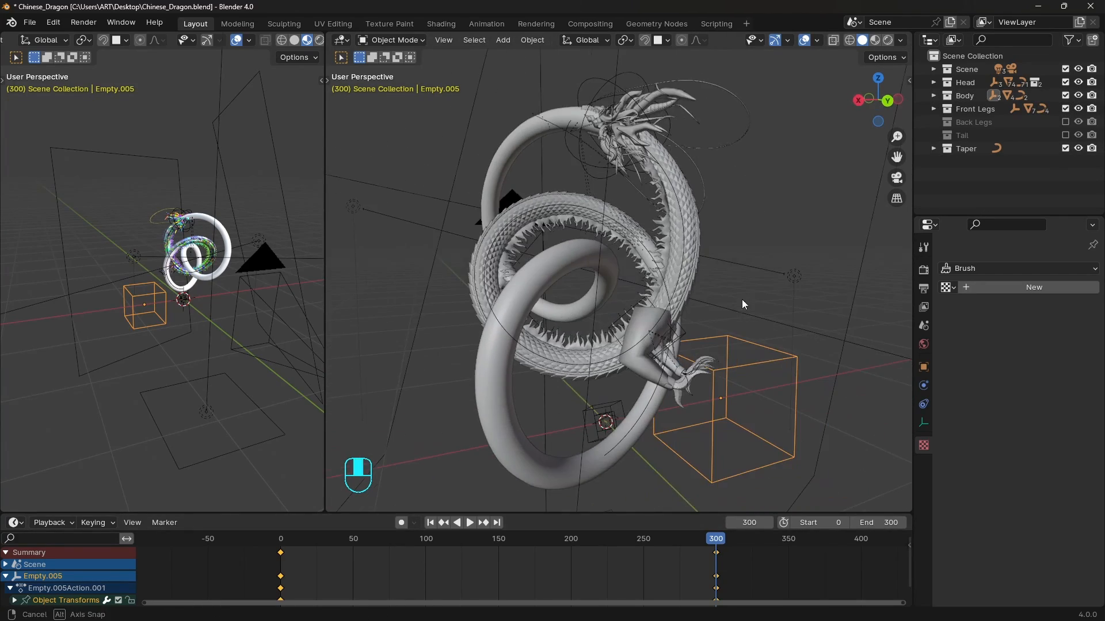
{"action": "middle_click_drag", "start_coordinate": [678, 236], "coordinate": [663, 258]}
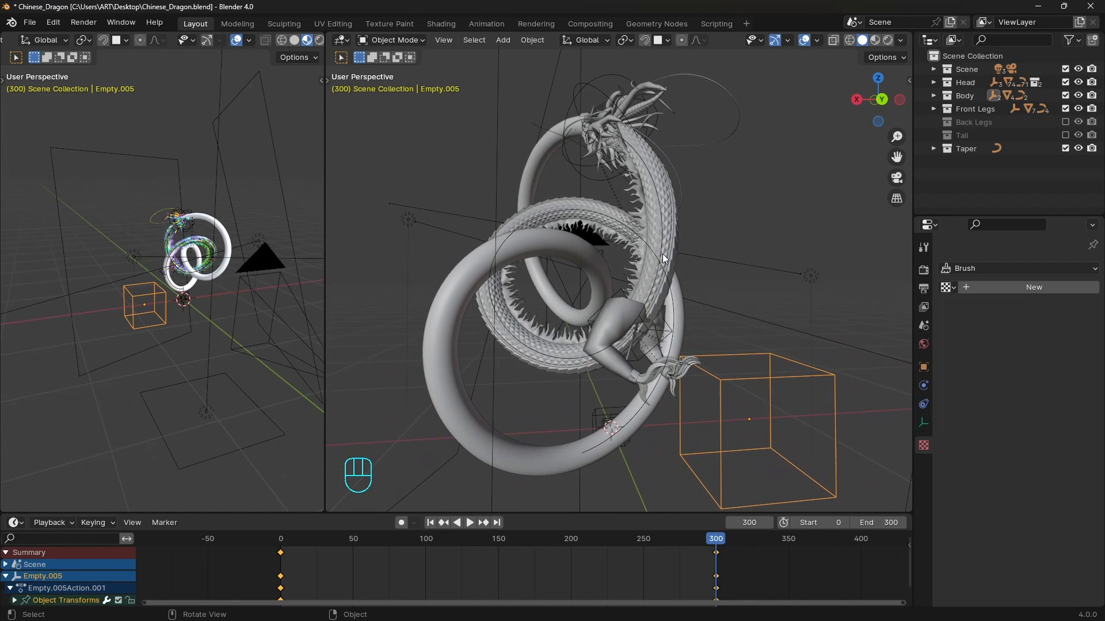
{"action": "left_click", "coordinate": [457, 309]}
{"action": "left_click", "coordinate": [924, 440]}
{"action": "scroll", "coordinate": [1059, 457], "scroll_direction": "down", "scroll_amount": 3}
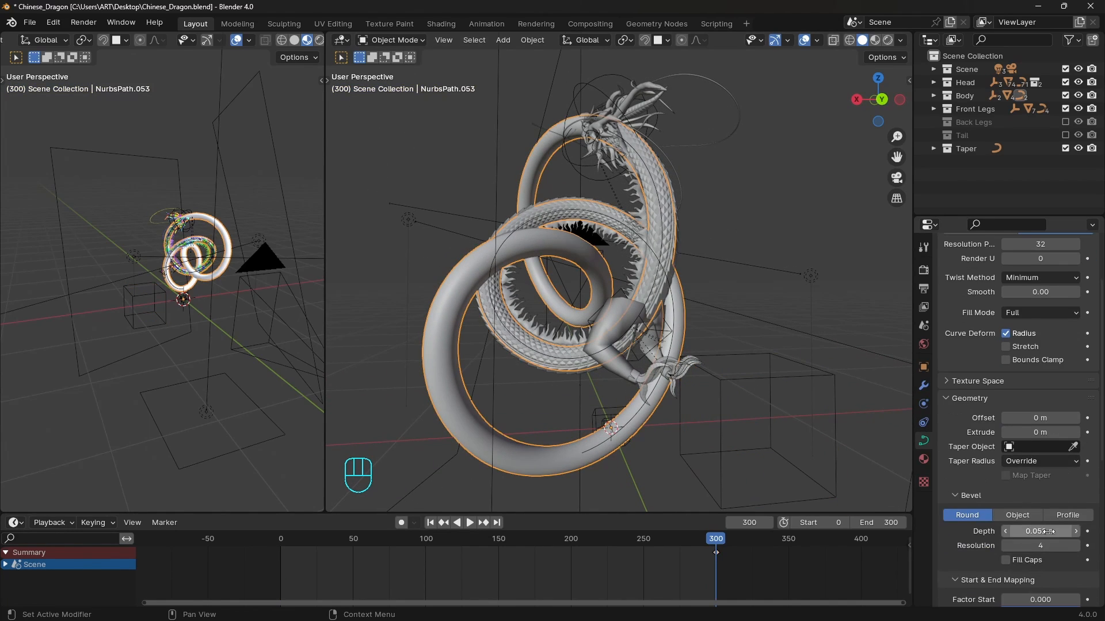
{"action": "left_click", "coordinate": [754, 265]}
- Select the front legs' empty and delete all of its Follow Path offset keyframes
{"action": "middle_click_drag", "start_coordinate": [751, 253], "coordinate": [712, 326]}
{"action": "left_click", "coordinate": [712, 326]}
{"action": "left_click", "coordinate": [924, 404]}
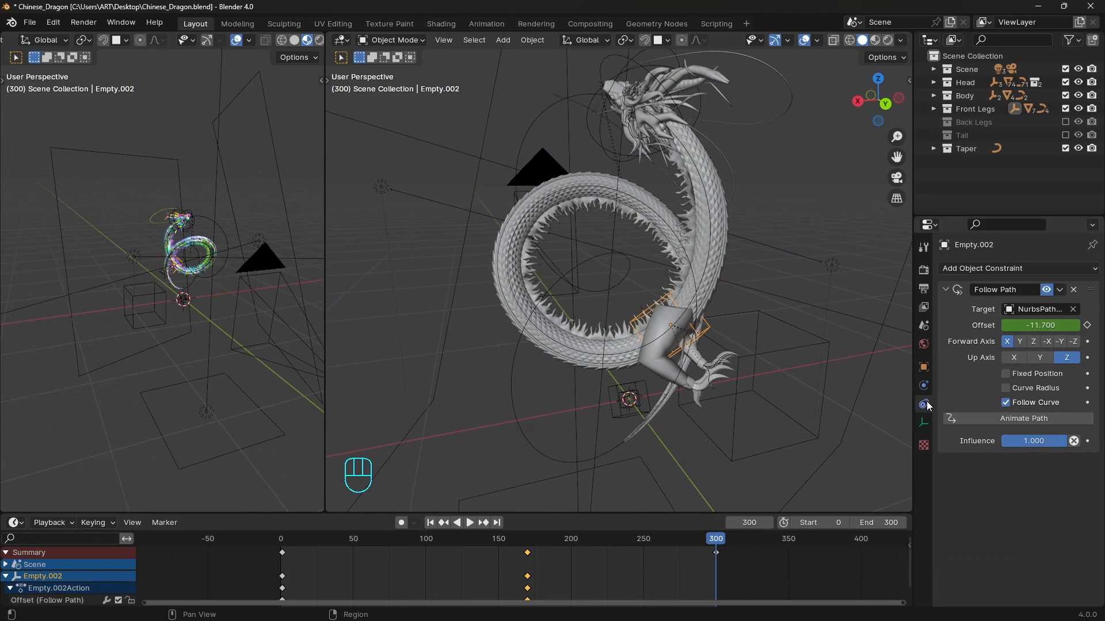
{"action": "middle_click_drag", "start_coordinate": [622, 437], "coordinate": [575, 477]}
{"action": "key", "text": "Delete"}
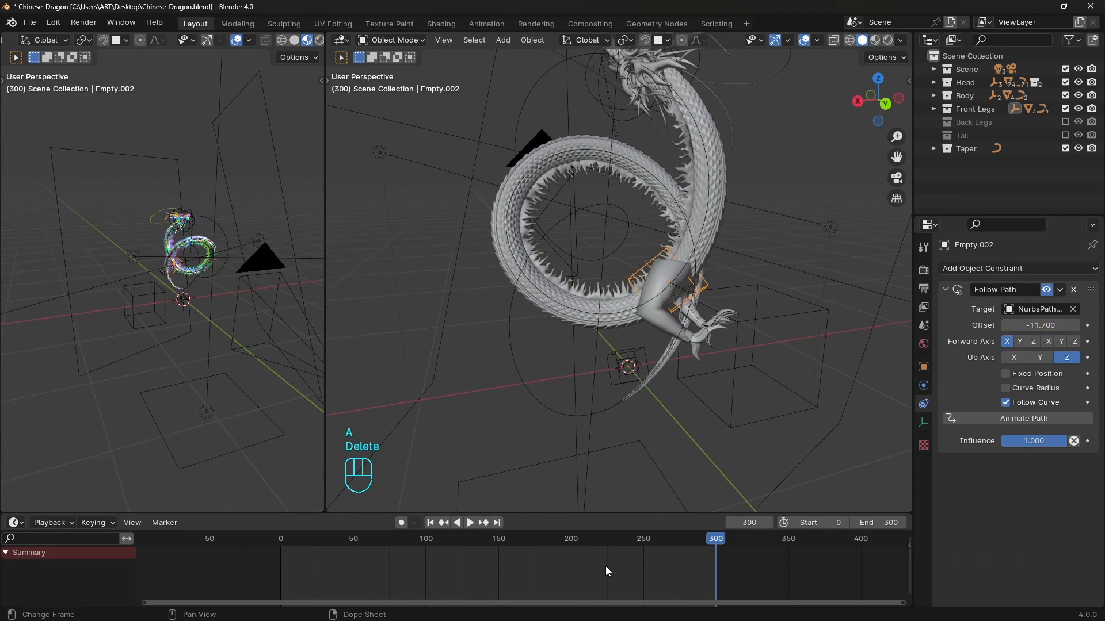
{"action": "middle_click_drag", "start_coordinate": [679, 346], "coordinate": [685, 301]}
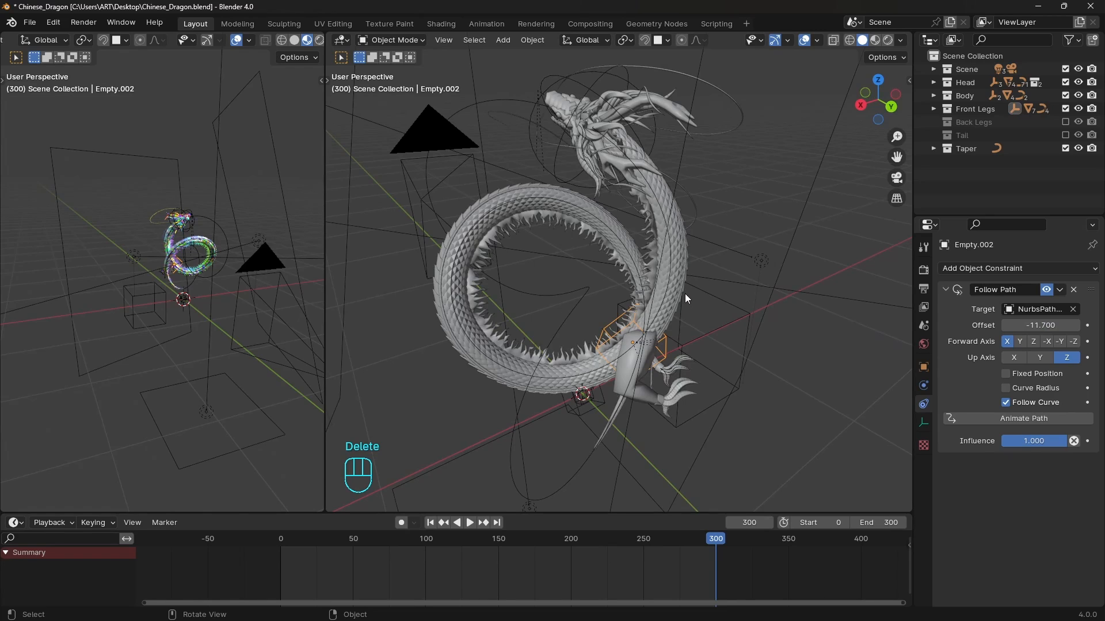
- Keyframe the front legs' Follow Path offset at -11.7 on frame 300 and -111.7 on frame 0, and play the animation
{"action": "mouse_move", "coordinate": [1044, 326]}
{"action": "left_mouse_down"}
{"action": "mouse_move", "coordinate": [1064, 326]}
{"action": "mouse_move", "coordinate": [1045, 326]}
{"action": "left_mouse_up"}
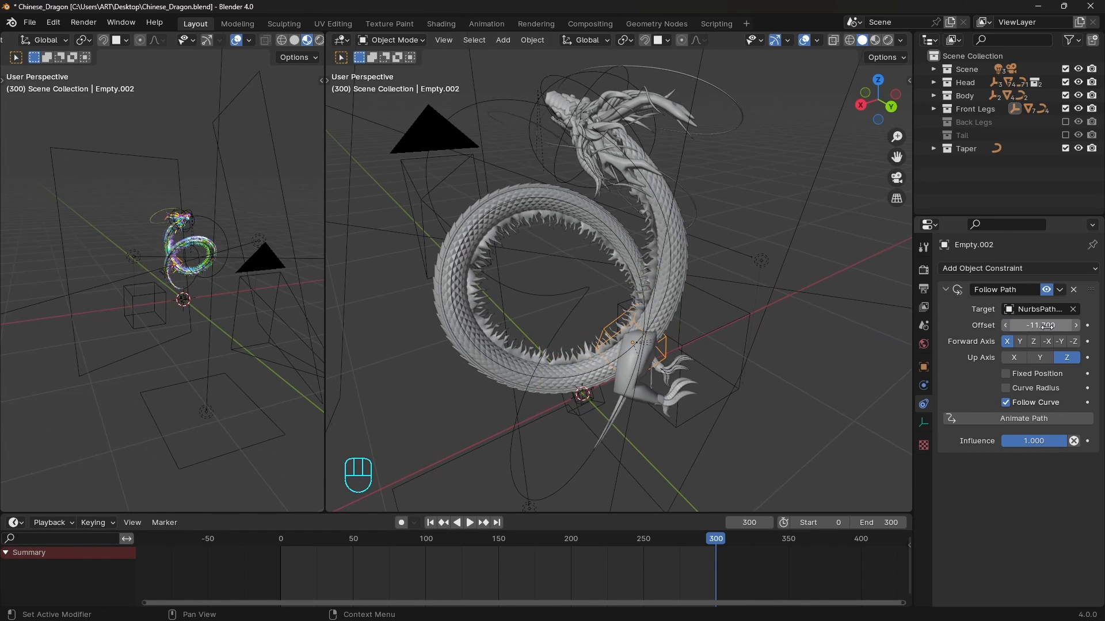
{"action": "key", "text": "i"}
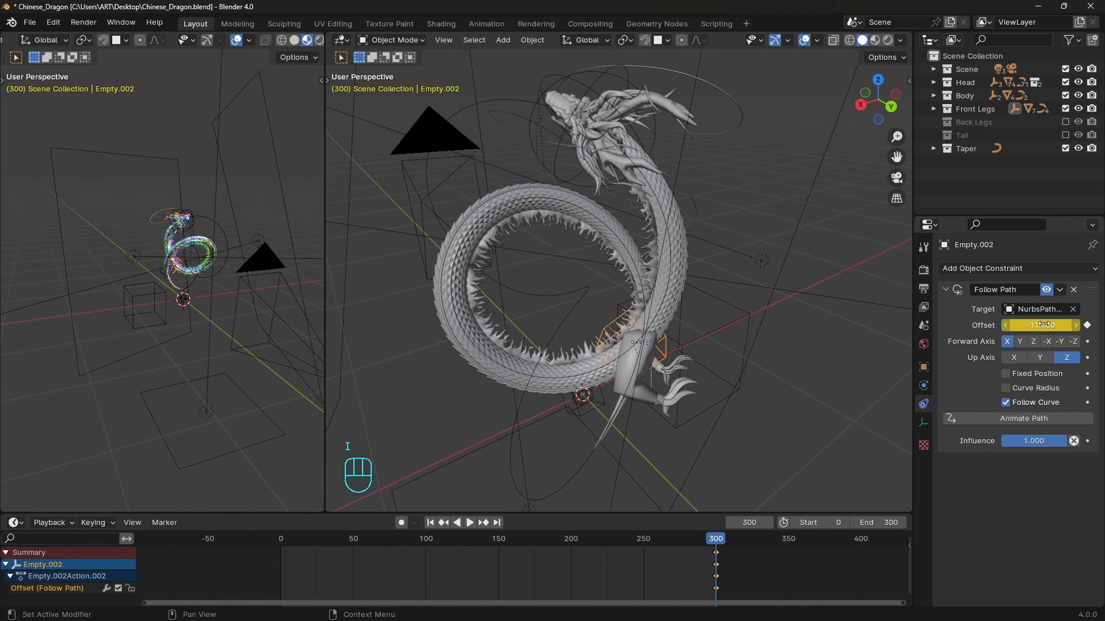
{"action": "key", "text": "shift+Left"}
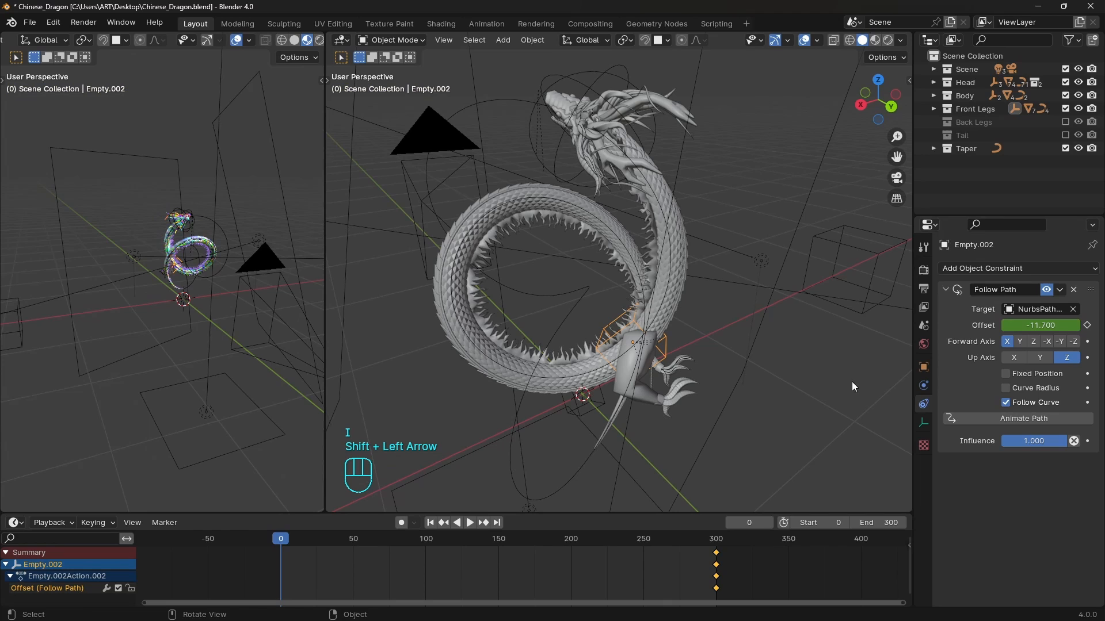
{"action": "left_click", "coordinate": [1054, 326]}
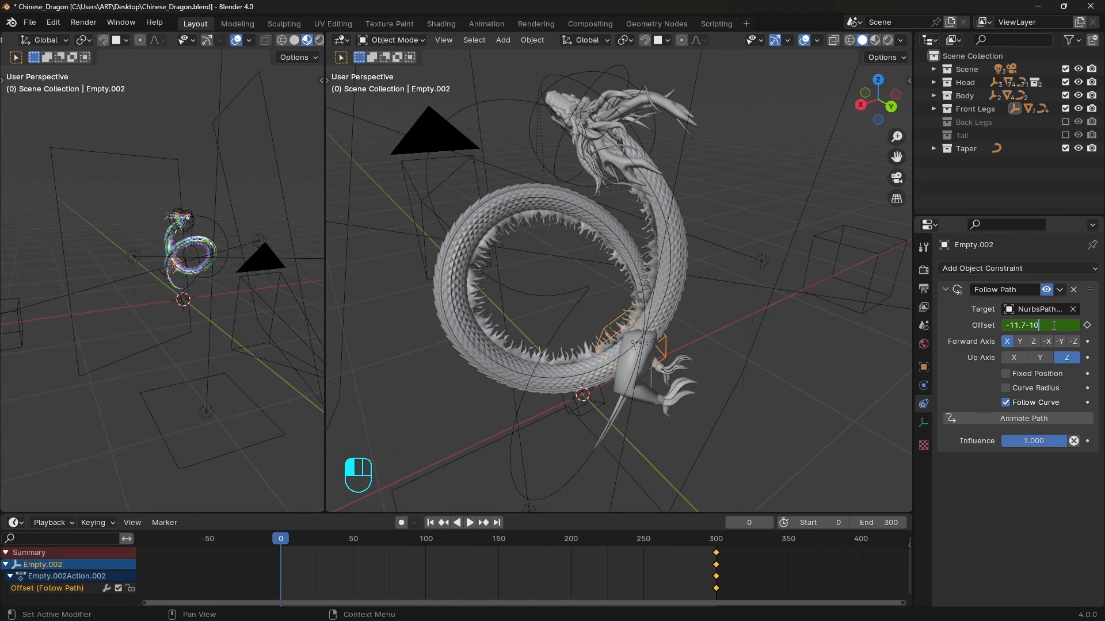
{"action": "key", "text": "Return"}
{"action": "key", "text": "i"}
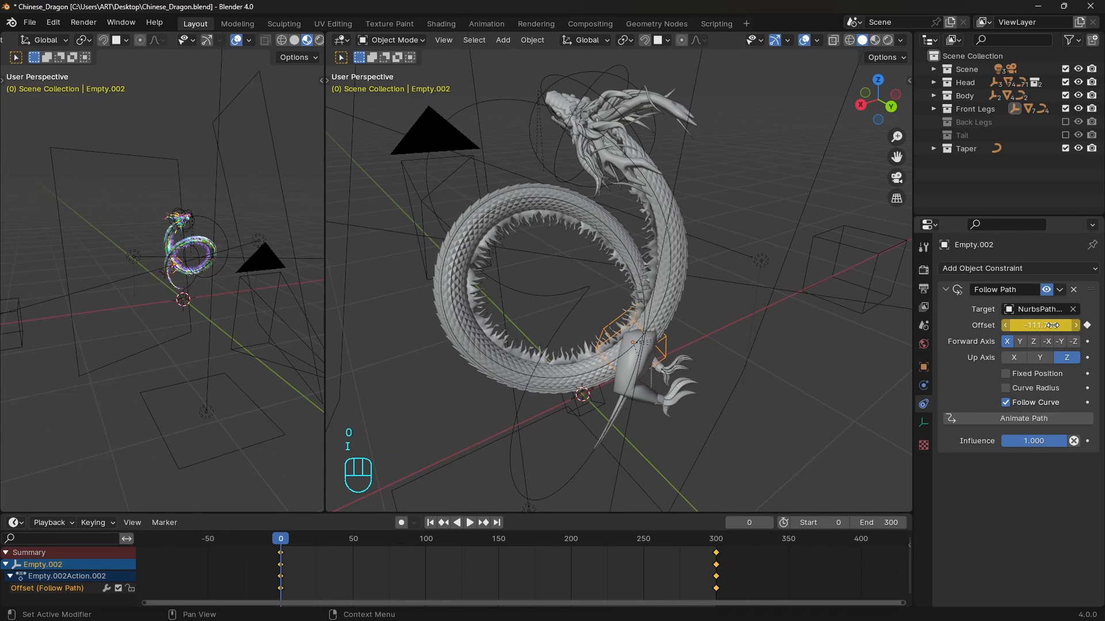
{"action": "key", "text": "space"}
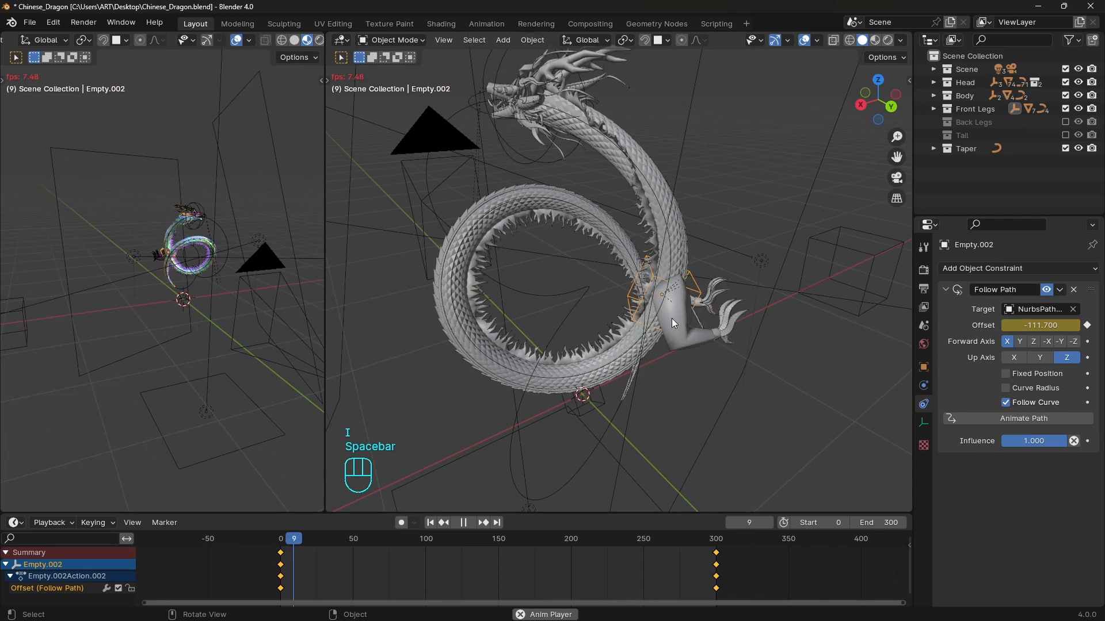
{"action": "key", "text": "space"}
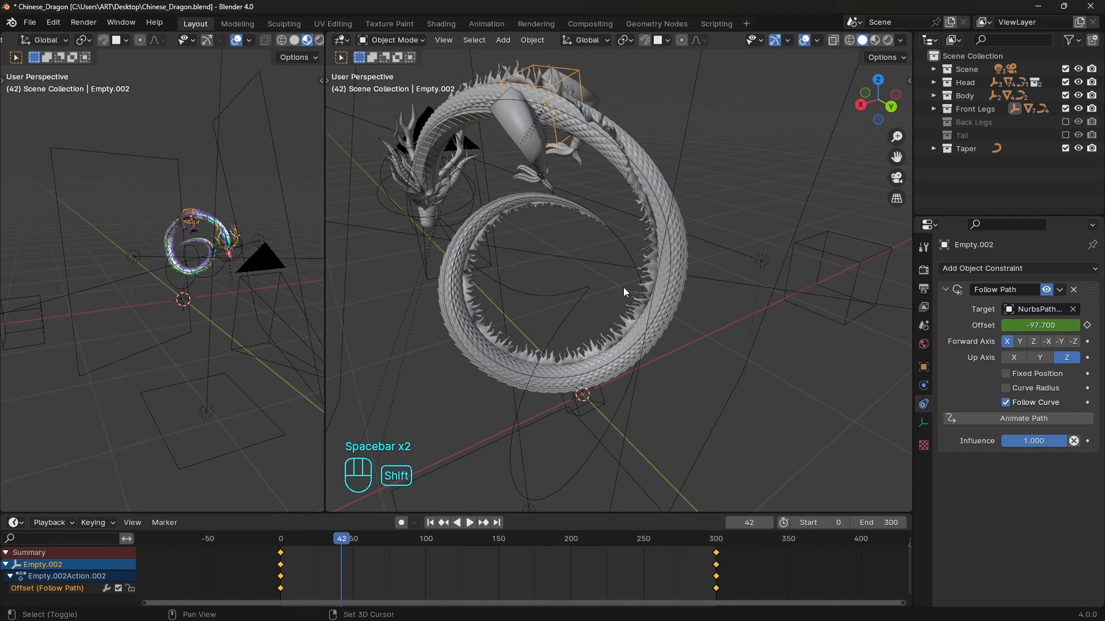
- Enable the Back Legs collection at frame 300 and delete the back legs' empty's offset keyframes
{"action": "key", "text": "shift+Right"}
{"action": "left_click", "coordinate": [1065, 122]}
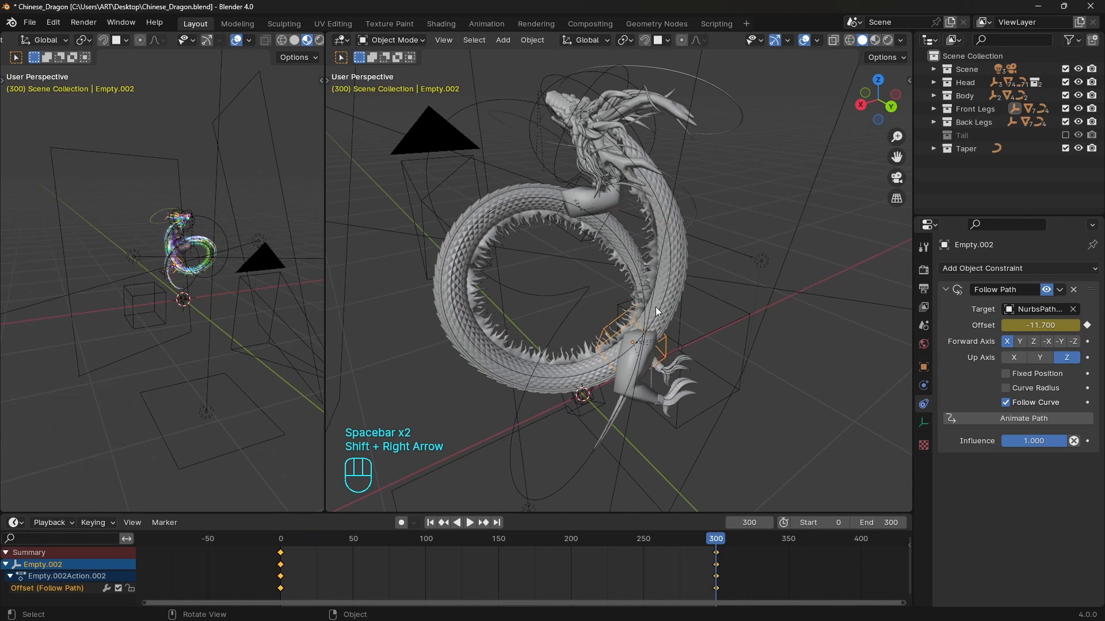
{"action": "left_click", "coordinate": [597, 236]}
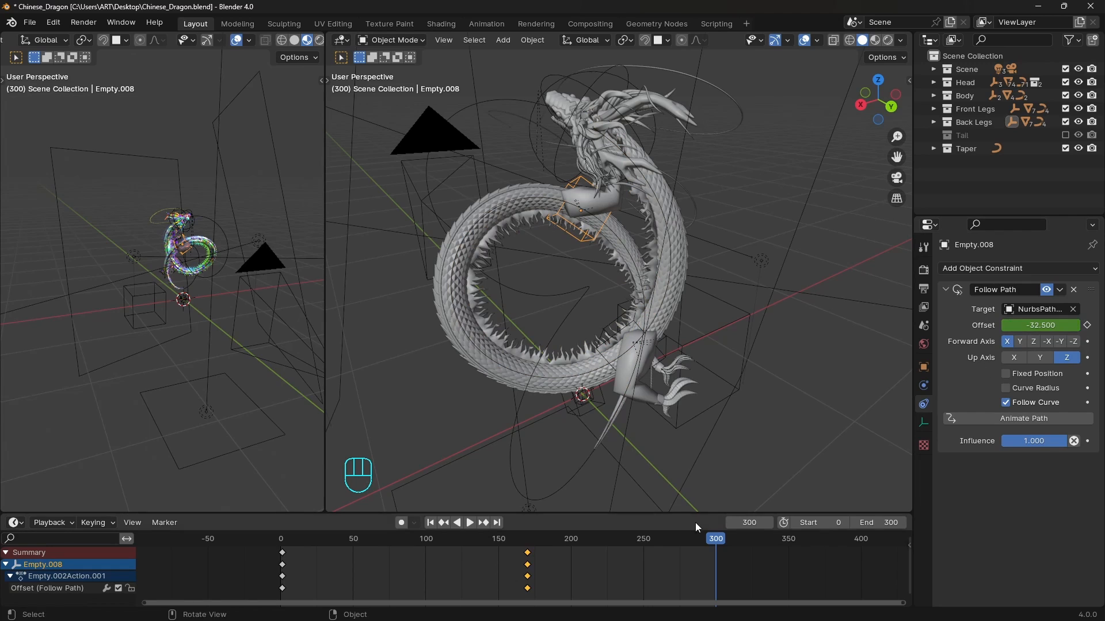
{"action": "key", "text": "Delete"}
- Keyframe the back legs' Follow Path offset at -32.5 on frame 300 and -132.5 on frame 0
{"action": "key", "text": "i"}
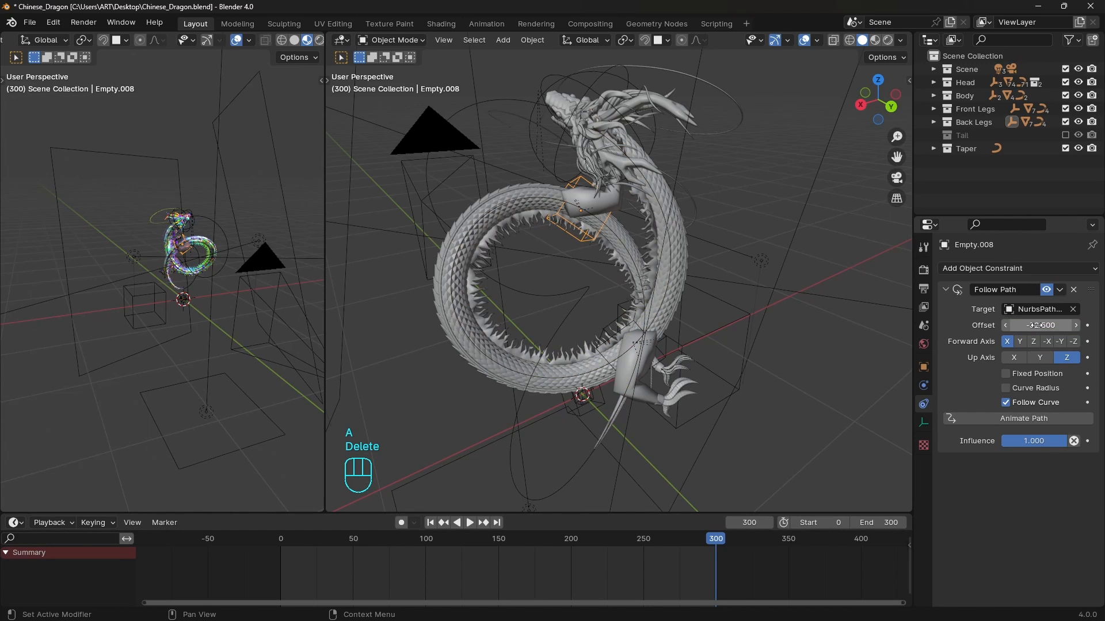
{"action": "key", "text": "shift+Left"}
{"action": "left_click", "coordinate": [1050, 331]}
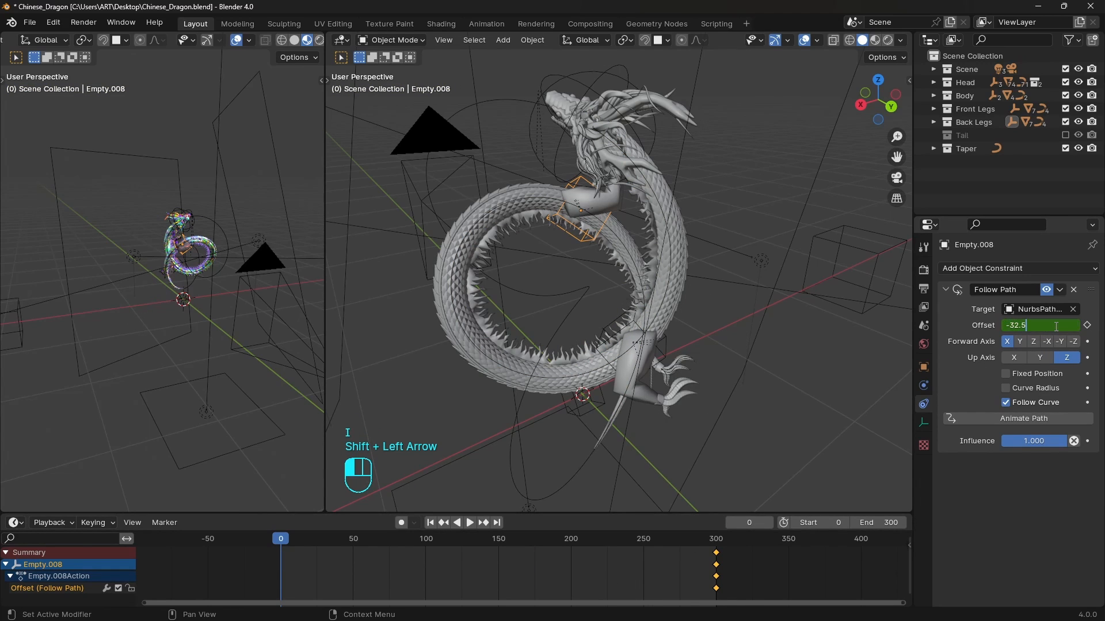
{"action": "key", "text": "Return"}
{"action": "key", "text": "i"}
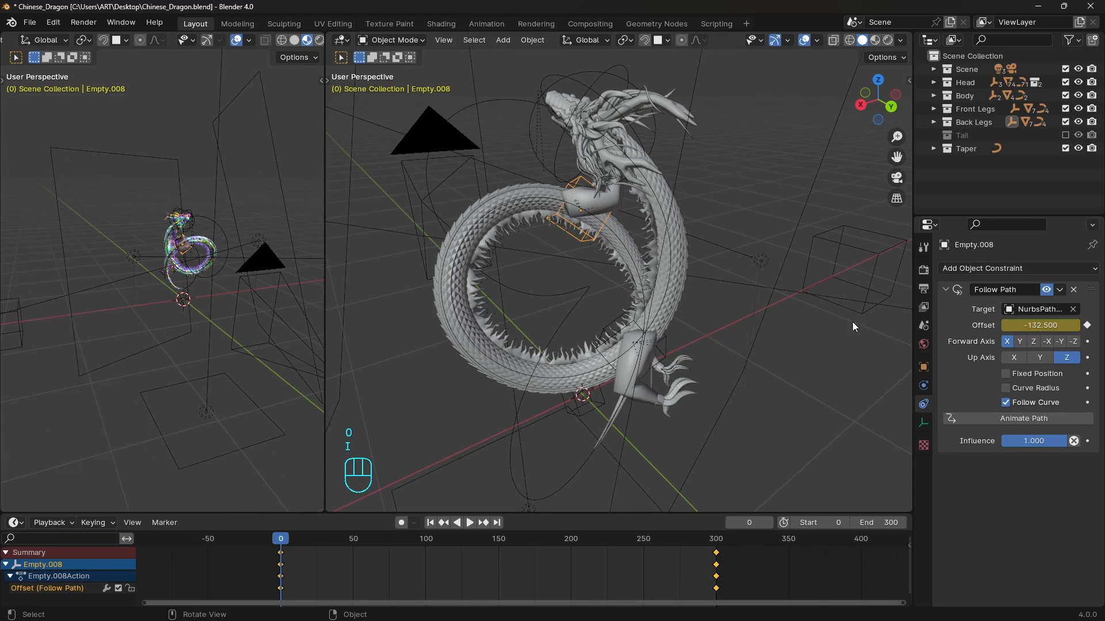
- Play the dragon animation and enable the Tail collection to check the complete loop through the camera
{"action": "key", "text": "space"}
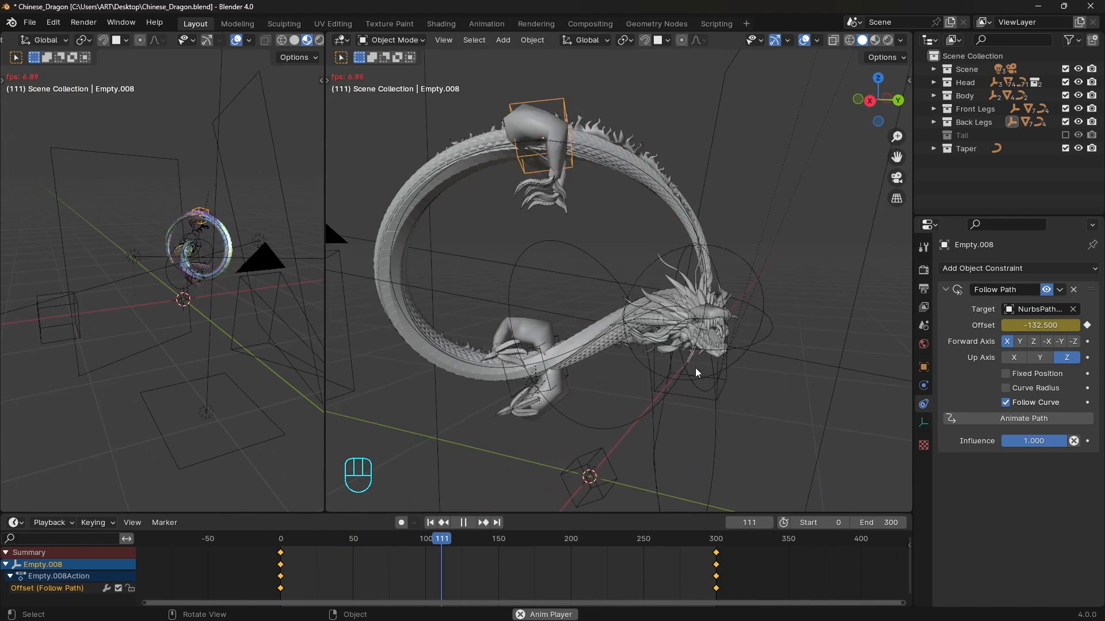
{"action": "key", "text": "space"}
{"action": "key", "text": "space"}
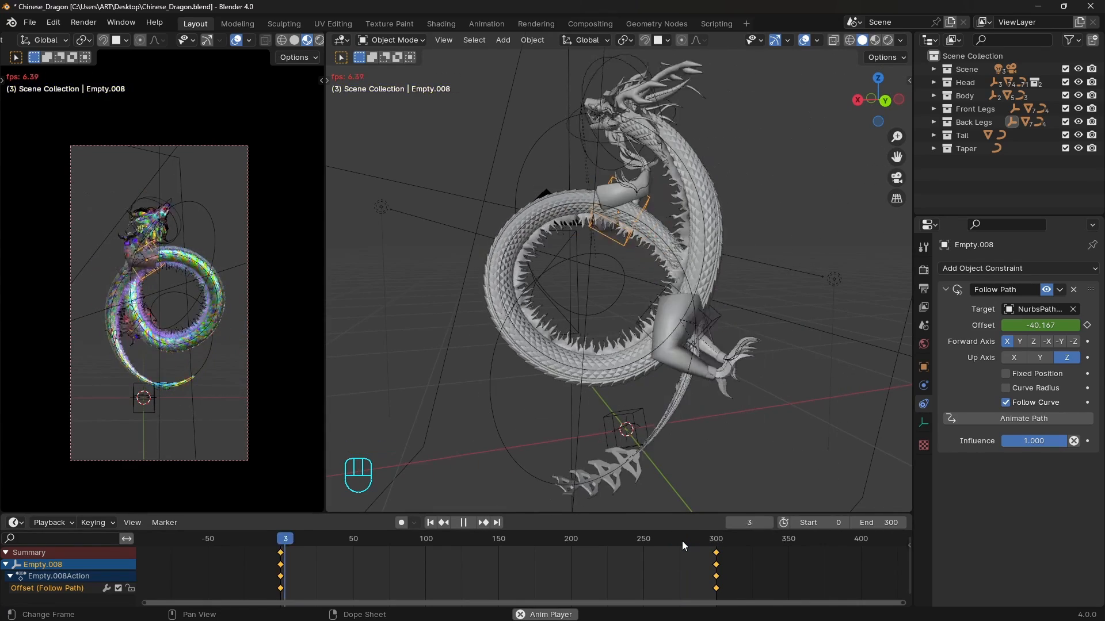
{"action": "key", "text": "space"}
- Set the start frame to 1, replay the loop and save the project under the name Chinese_Dragon-Loop.blend
{"action": "left_click", "coordinate": [822, 523]}
{"action": "type", "text": "1"}
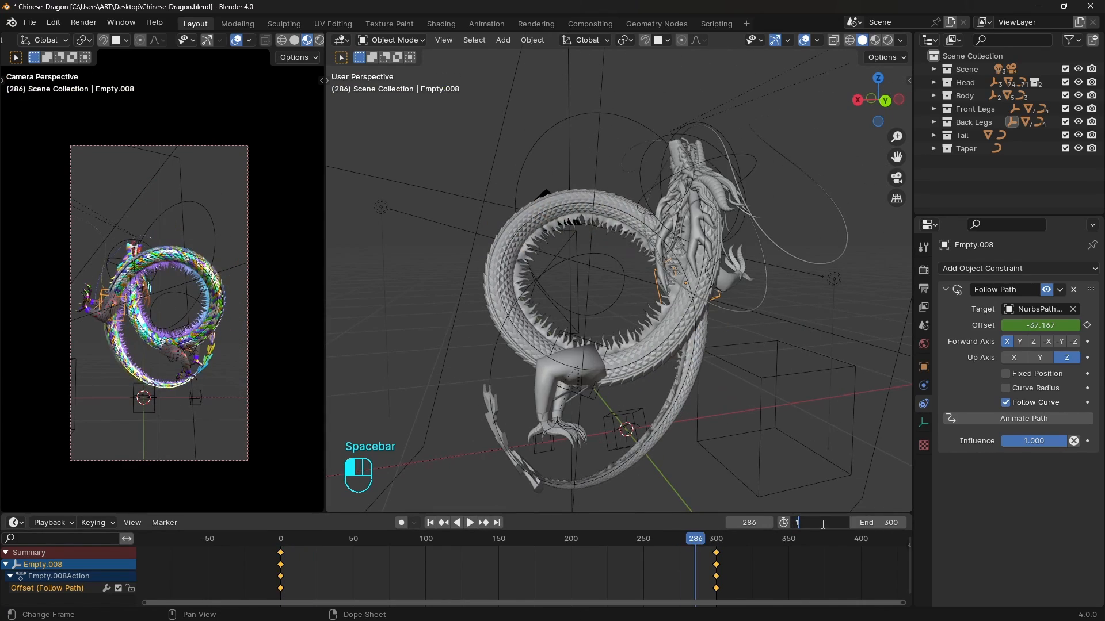
{"action": "key", "text": "space"}
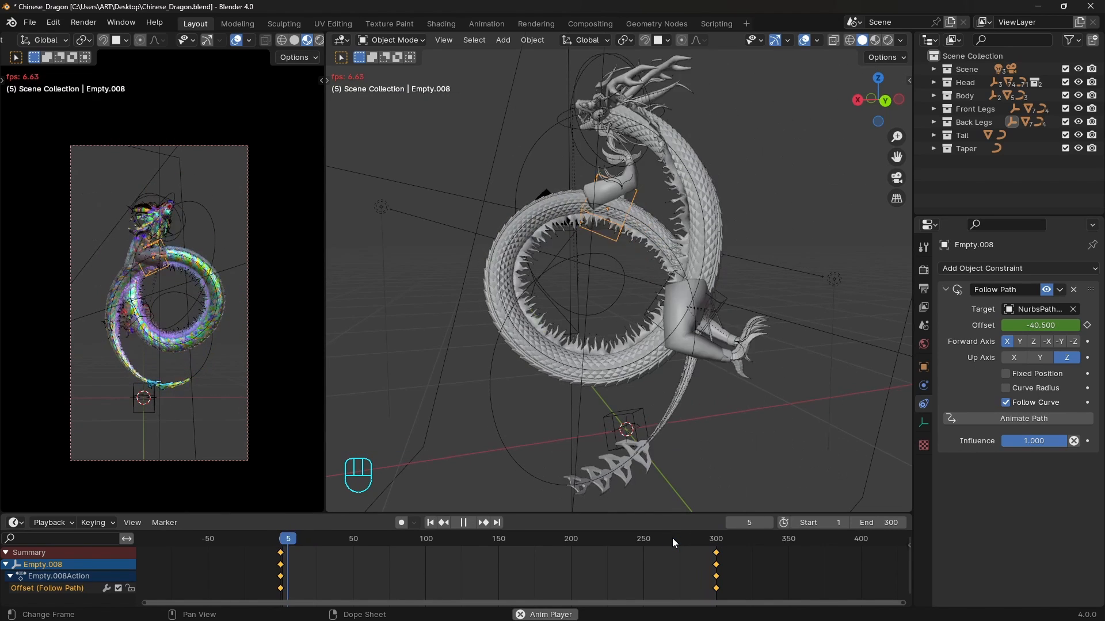
{"action": "key", "text": "space"}
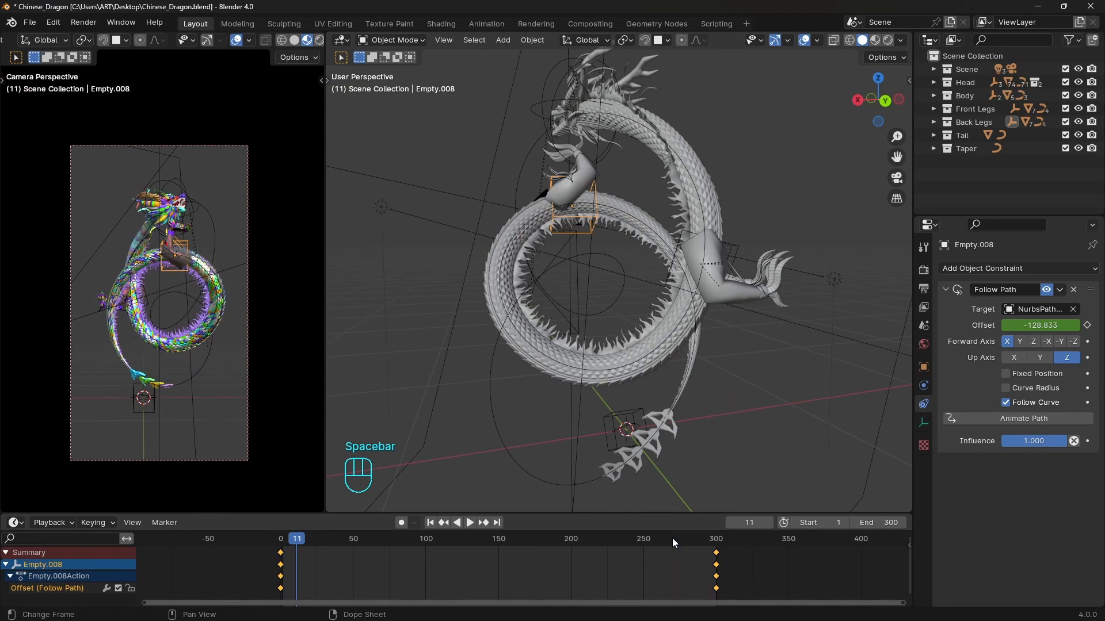
{"action": "left_click", "coordinate": [34, 23]}
{"action": "left_click", "coordinate": [67, 135]}
- Switch the direction of all segments of the path curve in Edit Mode and play the animation
{"action": "left_click", "coordinate": [697, 329]}
{"action": "key", "text": "space"}
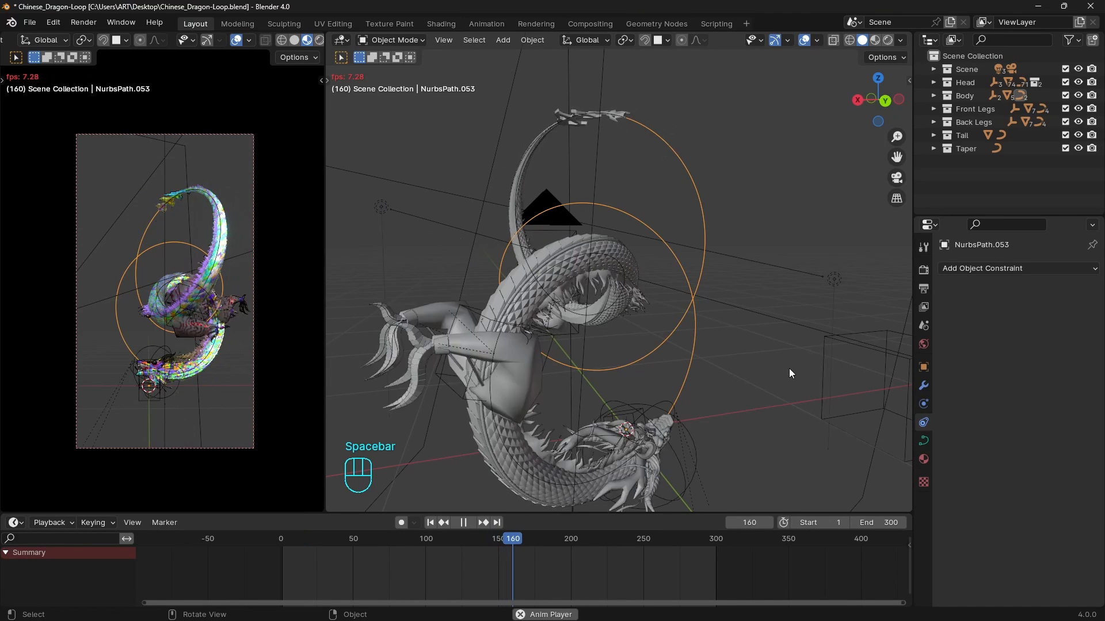
{"action": "key", "text": "space"}
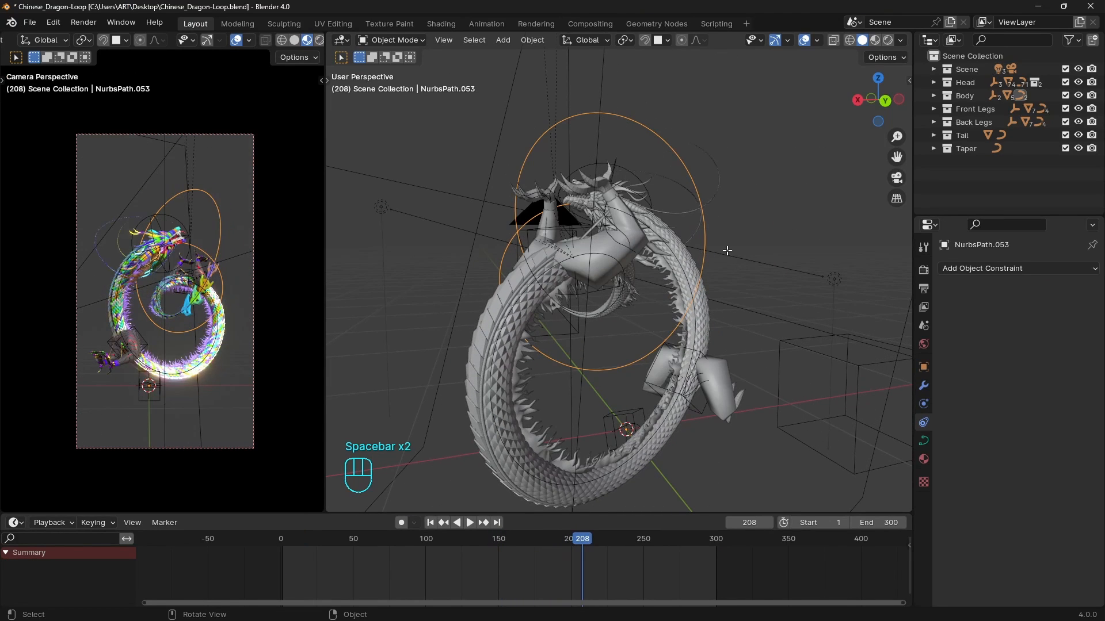
{"action": "key", "text": "Tab"}
{"action": "key", "text": "a"}
{"action": "left_click", "coordinate": [639, 40]}
{"action": "left_click", "coordinate": [675, 72]}
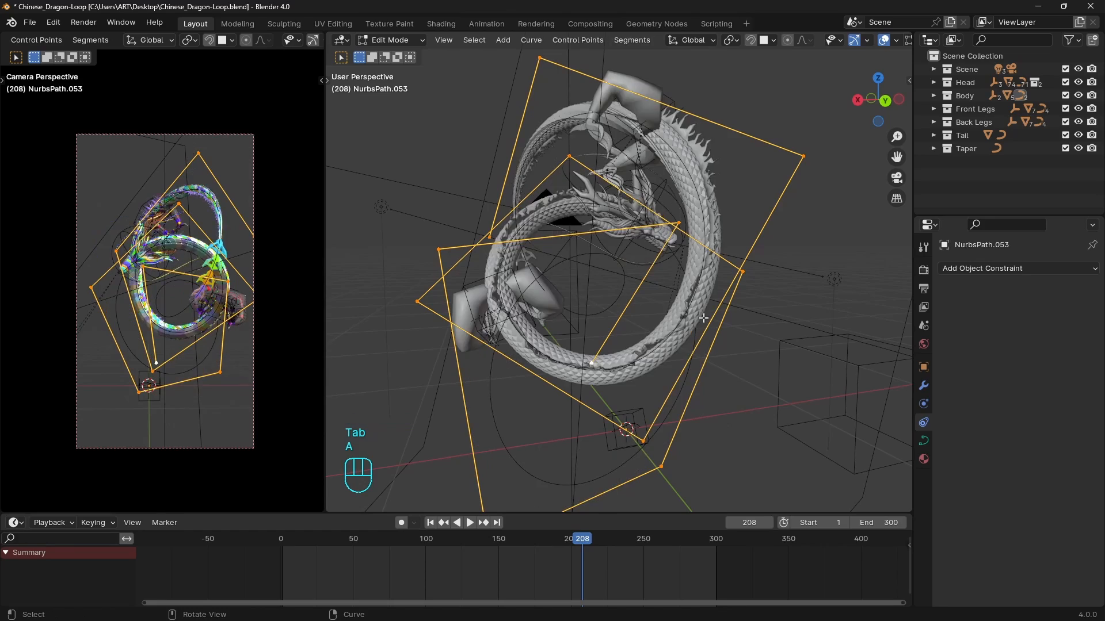
{"action": "key", "text": "space"}
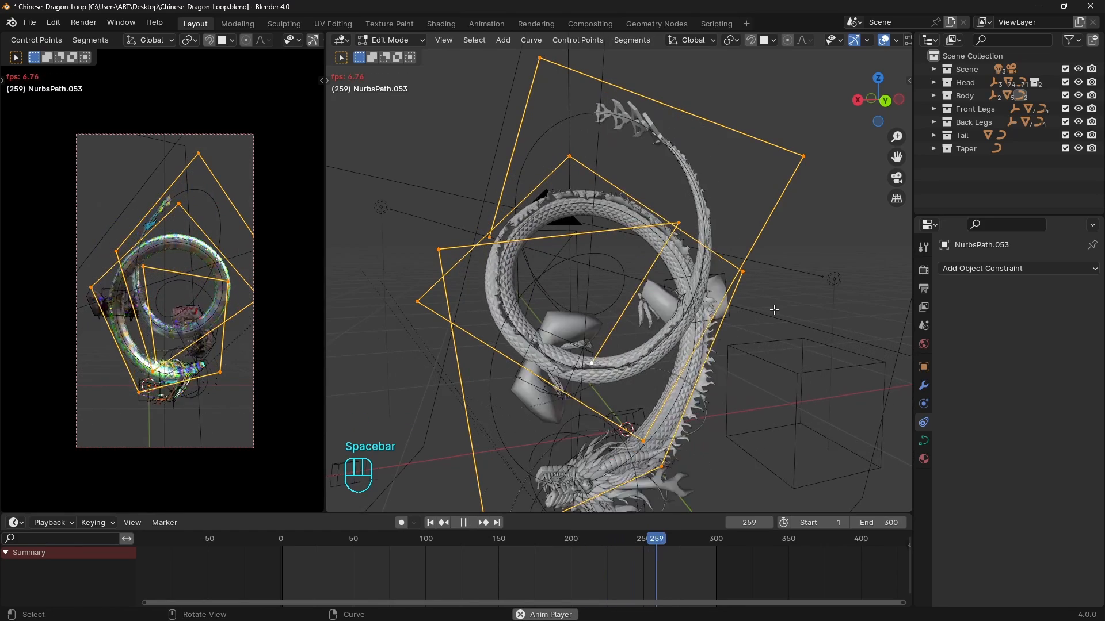
{"action": "key", "text": "space"}
- Try rotating and moving the path's control points, play the animation, and undo both transforms while keeping the switched direction
{"action": "scroll", "coordinate": [623, 291], "scroll_direction": "down", "scroll_amount": 5}
{"action": "middle_click_drag", "start_coordinate": [623, 292], "coordinate": [713, 327]}
{"action": "key", "text": "r"}
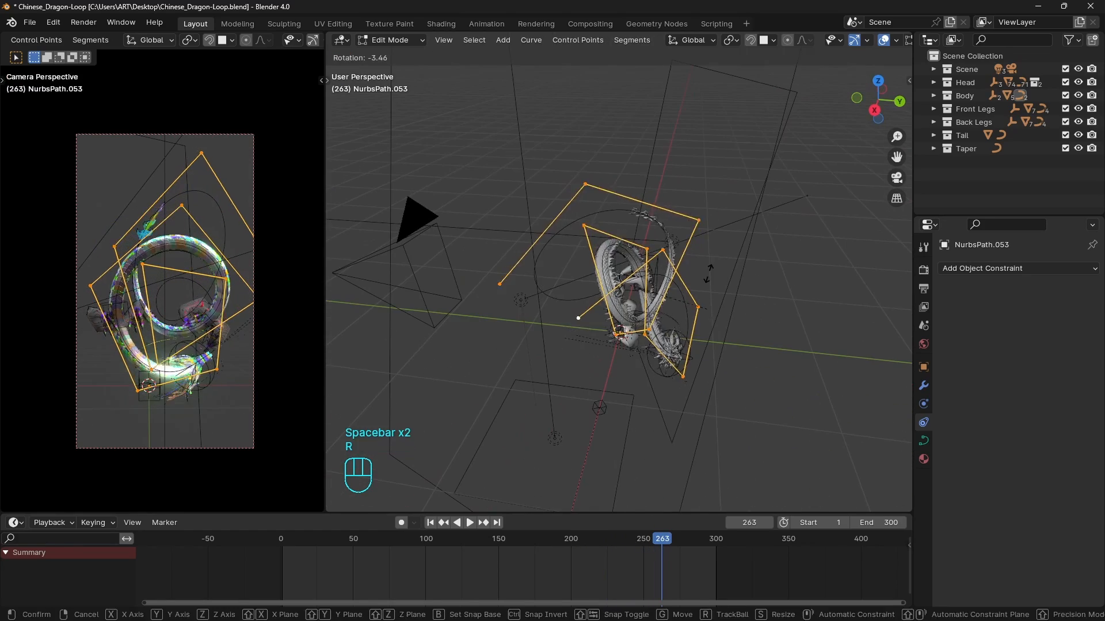
{"action": "key", "text": "r"}
{"action": "left_click", "coordinate": [750, 257]}
{"action": "key", "text": "g"}
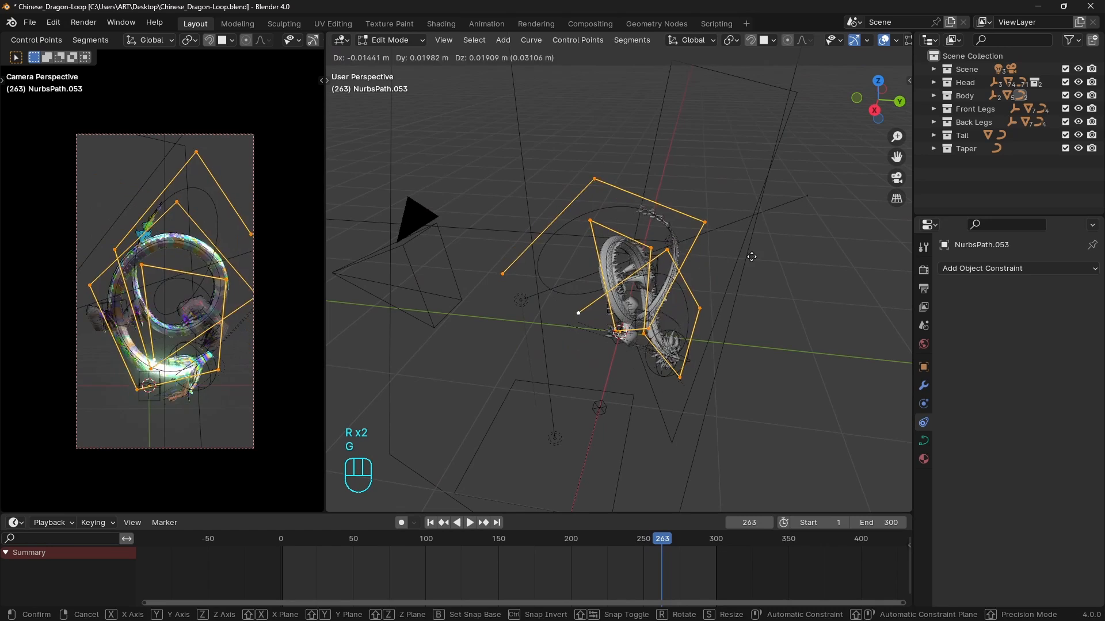
{"action": "left_click", "coordinate": [810, 265]}
{"action": "middle_click_drag", "start_coordinate": [810, 265], "coordinate": [691, 313]}
{"action": "key", "text": "space"}
{"action": "key", "text": "space"}
{"action": "key", "text": "ctrl+z"}
{"action": "key", "text": "ctrl+z"}
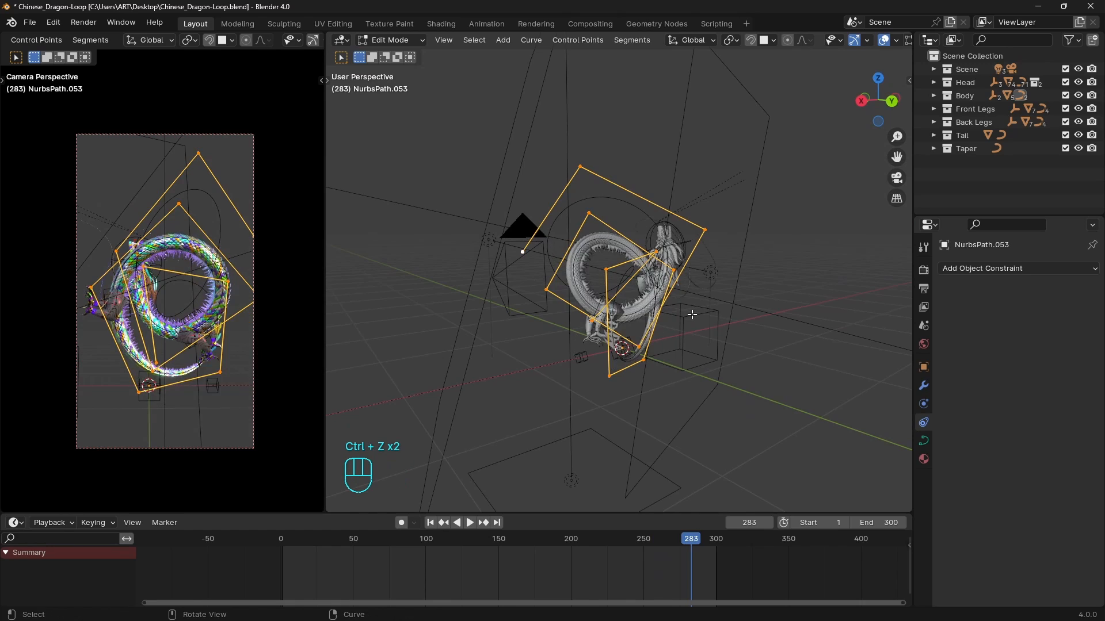
{"action": "key", "text": "ctrl+shift+z"}
- Leave Edit Mode and select the NurbsPath curve that runs through the dragon's body
{"action": "key", "text": "Tab"}
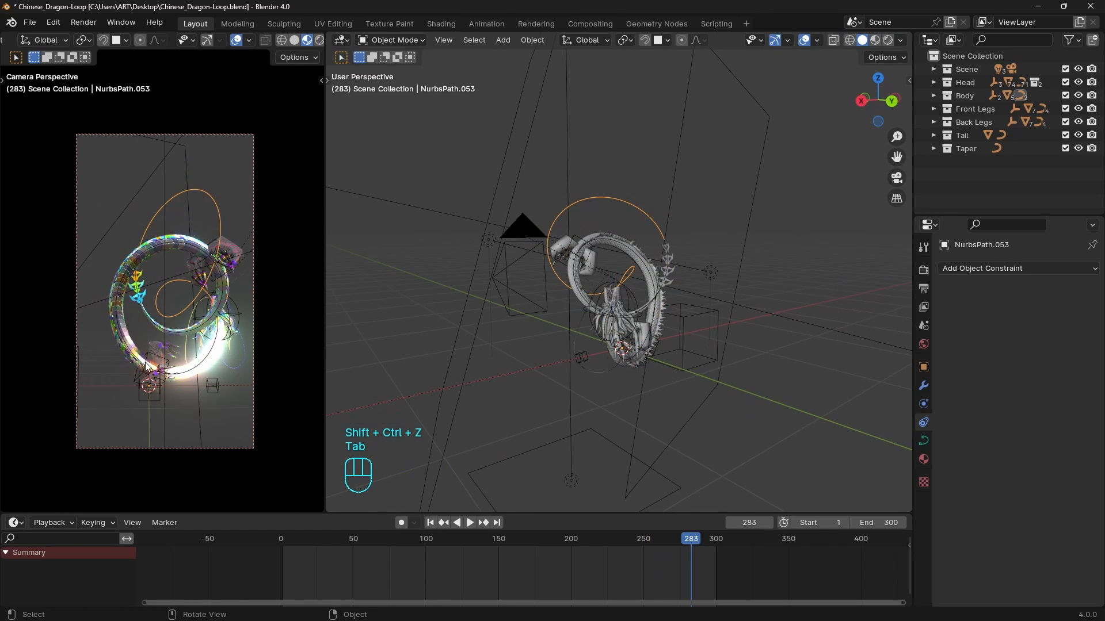
{"action": "scroll", "coordinate": [190, 379], "scroll_direction": "up", "scroll_amount": 3}
{"action": "middle_click_drag", "start_coordinate": [192, 390], "coordinate": [166, 360], "text": "shift"}
{"action": "scroll", "coordinate": [666, 365], "scroll_direction": "up", "scroll_amount": 3}
{"action": "middle_click_drag", "start_coordinate": [725, 336], "coordinate": [698, 355]}
{"action": "scroll", "coordinate": [684, 334], "scroll_direction": "up", "scroll_amount": 3}
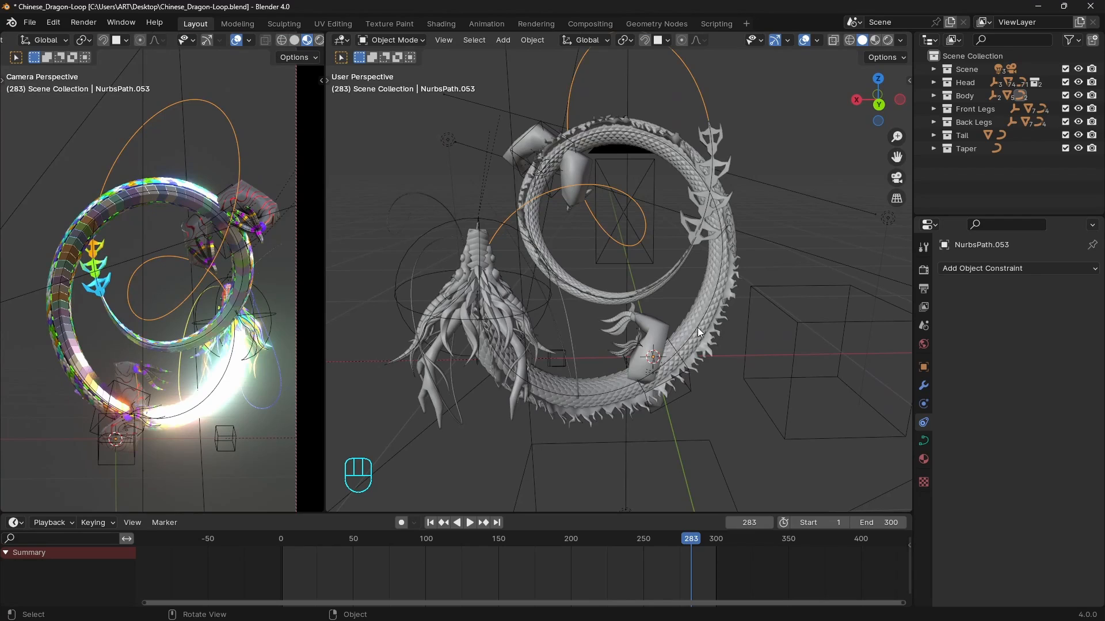
{"action": "left_click", "coordinate": [698, 322]}
{"action": "scroll", "coordinate": [699, 333], "scroll_direction": "down", "scroll_amount": 6}
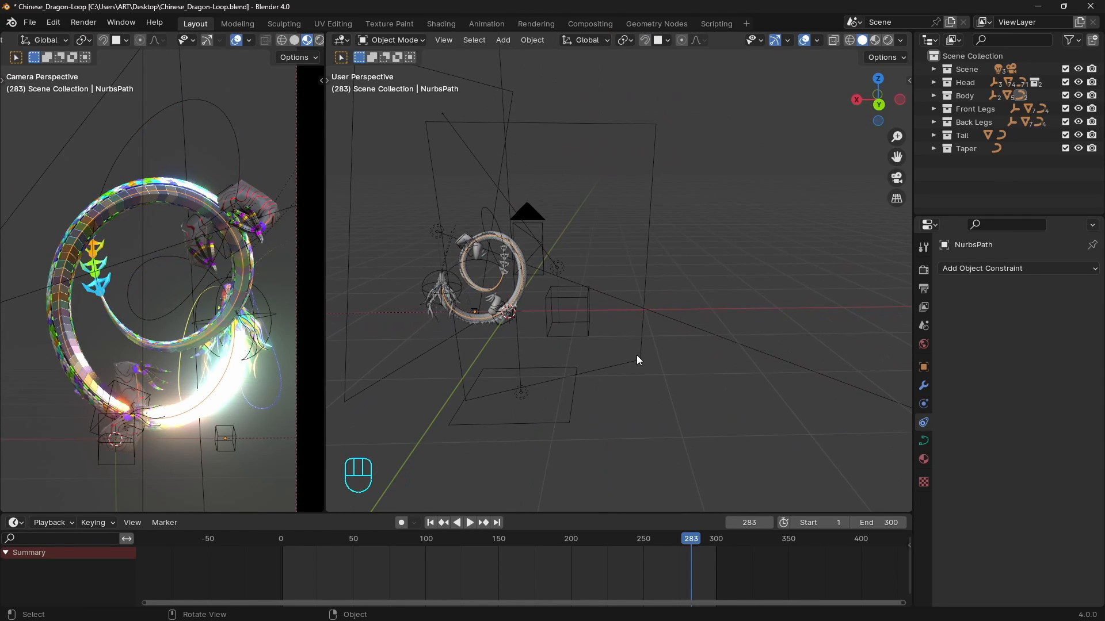
- Lengthen the body path at frame 300 by moving its last three control points outward along X in Edit Mode
{"action": "key", "text": "shift+Right"}
{"action": "key", "text": "Tab"}
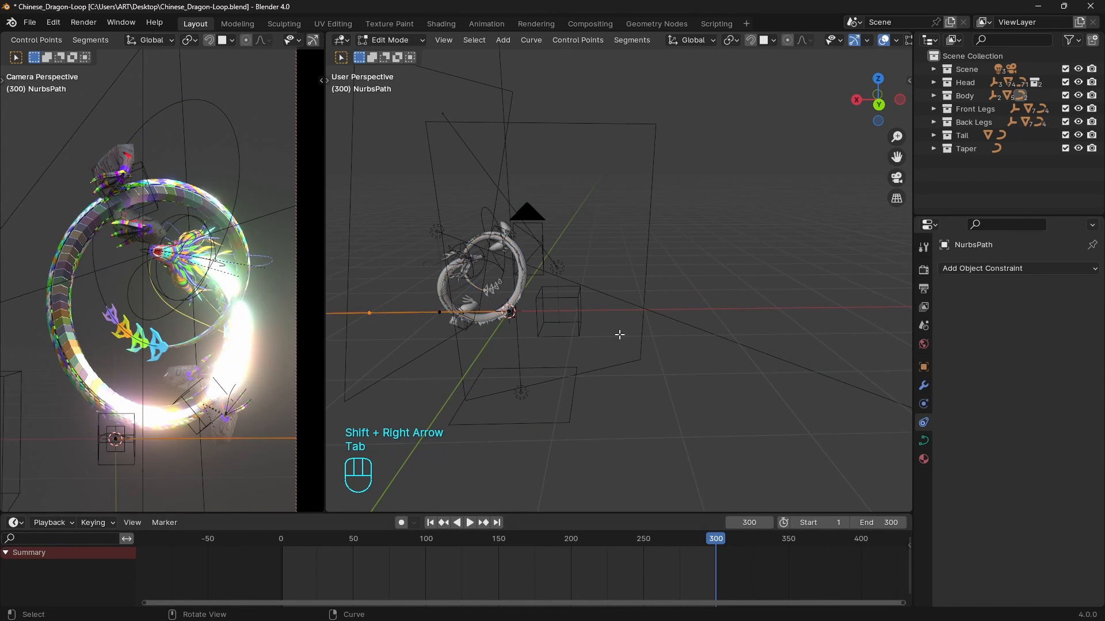
{"action": "middle_click_drag", "start_coordinate": [610, 336], "coordinate": [786, 305]}
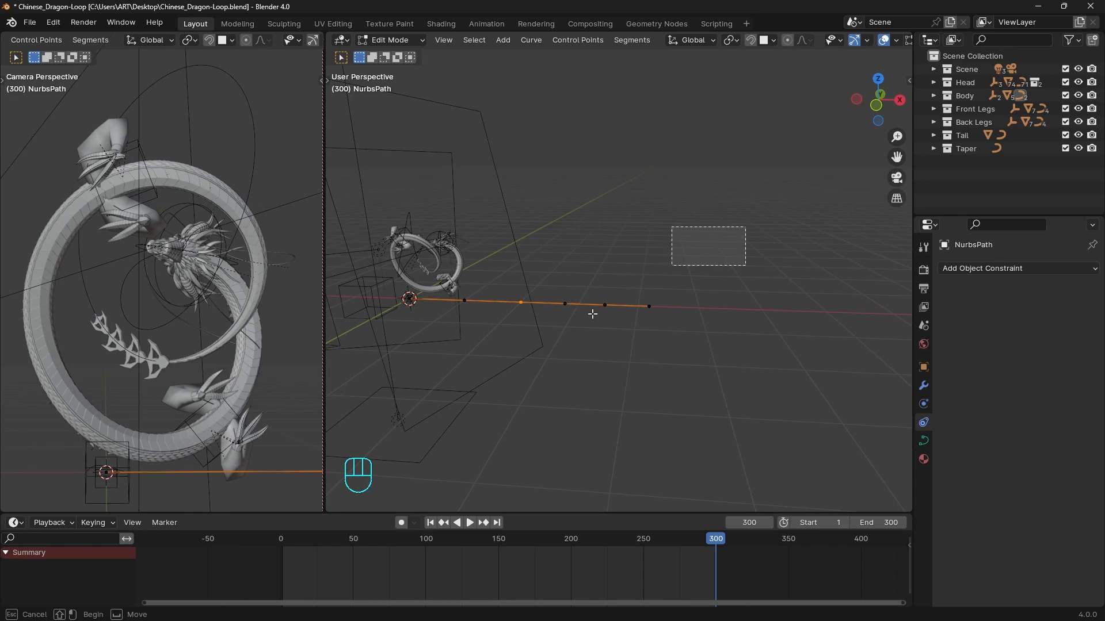
{"action": "left_click_drag", "start_coordinate": [593, 314], "coordinate": [534, 367]}
{"action": "key", "text": "g"}
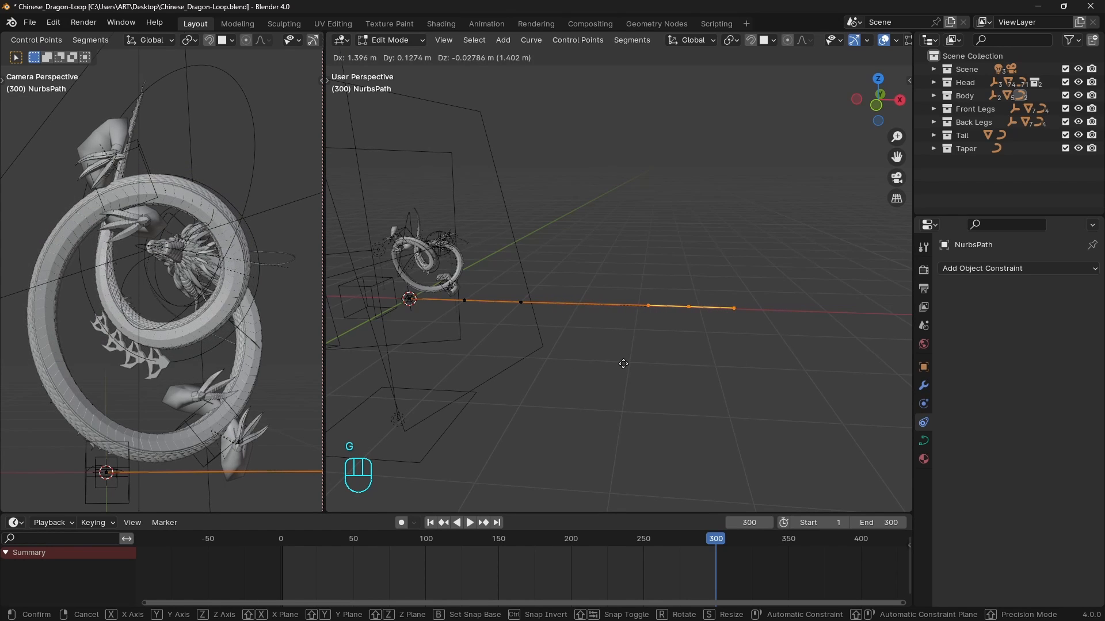
{"action": "key", "text": "x"}
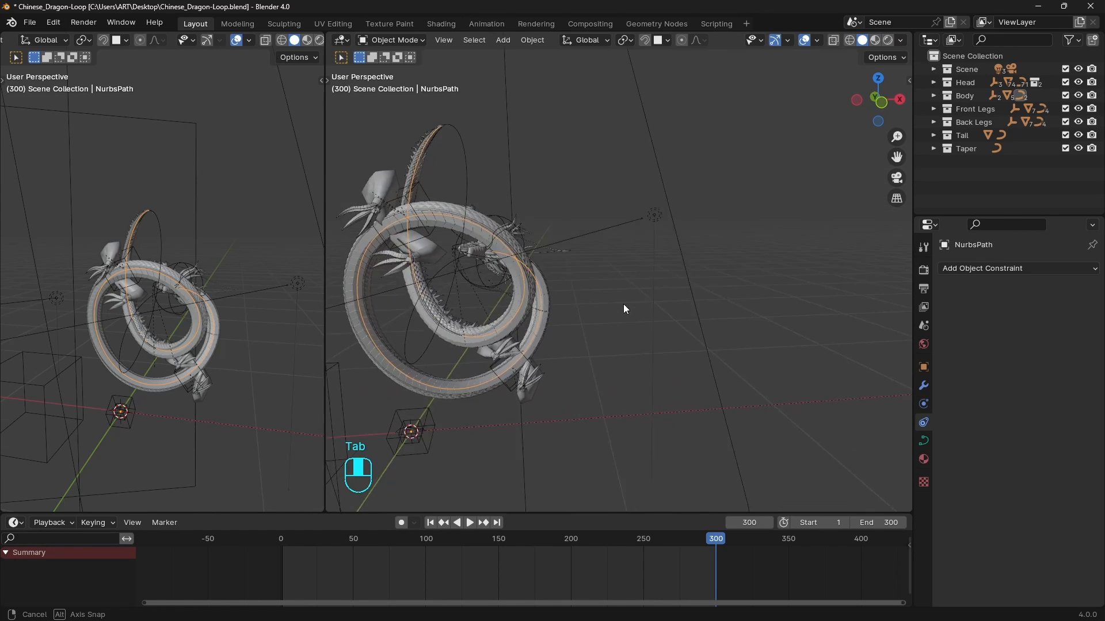
- Select the finned tail tip in Object Mode and move it along X to the end of the lengthened body
{"action": "middle_click_drag", "start_coordinate": [623, 304], "coordinate": [610, 291]}
{"action": "left_click", "coordinate": [471, 350]}
{"action": "middle_click_drag", "start_coordinate": [471, 350], "coordinate": [631, 360]}
{"action": "key", "text": "g"}
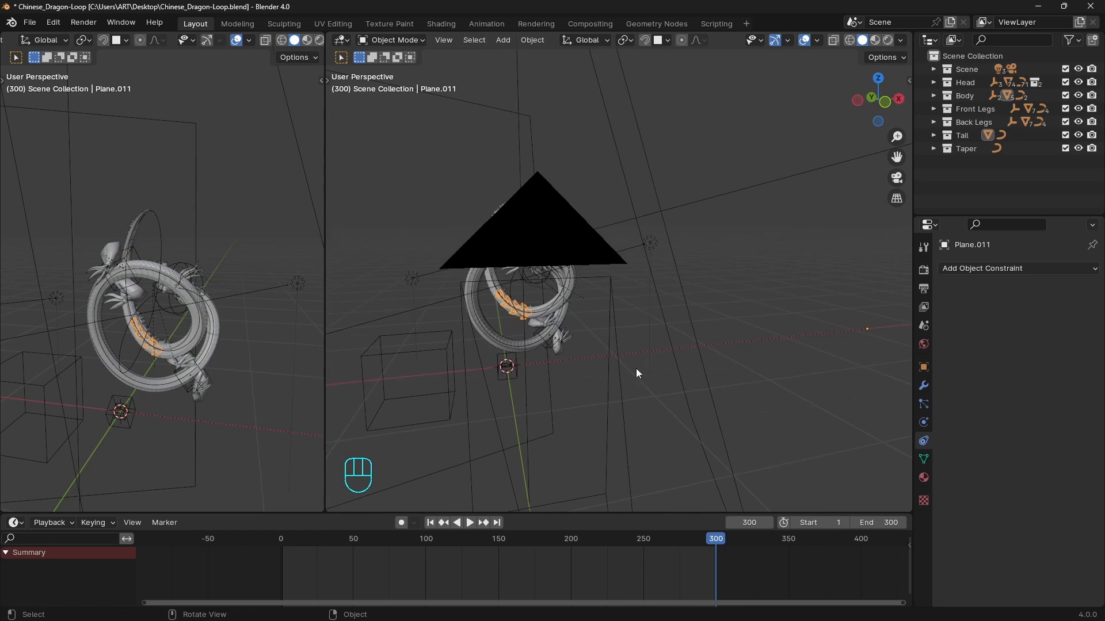
{"action": "key", "text": "x"}
{"action": "left_click", "coordinate": [732, 348]}
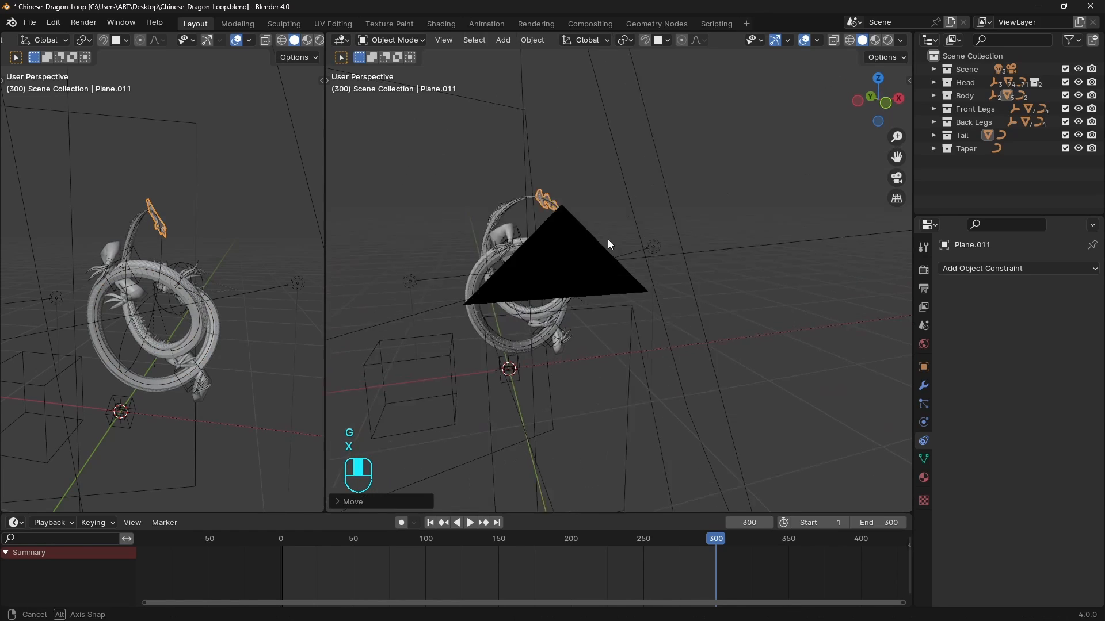
- Fine-tune the tail tip's position along X so that its base meets the end of the body
{"action": "scroll", "coordinate": [607, 239], "scroll_direction": "up", "scroll_amount": 6}
{"action": "middle_click_drag", "start_coordinate": [608, 239], "coordinate": [654, 287], "text": "shift"}
{"action": "key", "text": "g"}
{"action": "key", "text": "x"}
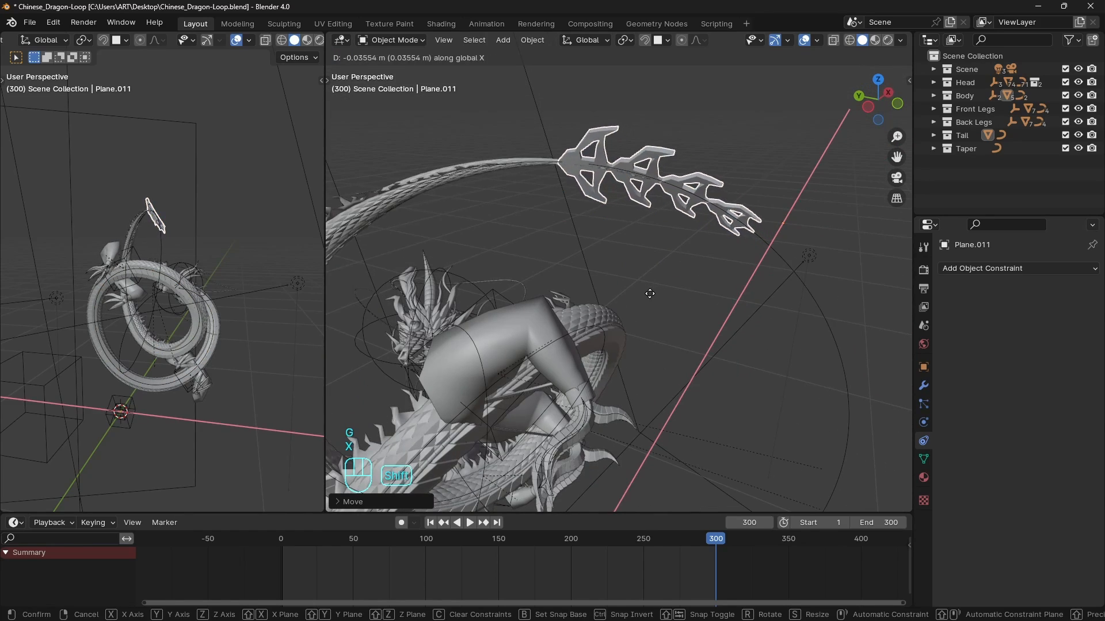
{"action": "left_click", "coordinate": [650, 298]}
- Open the body's scale mesh (Plane) in Edit Mode and select all its geometry
{"action": "scroll", "coordinate": [656, 308], "scroll_direction": "down", "scroll_amount": 6}
{"action": "middle_click_drag", "start_coordinate": [695, 353], "coordinate": [603, 322]}
{"action": "scroll", "coordinate": [668, 336], "scroll_direction": "up", "scroll_amount": 5}
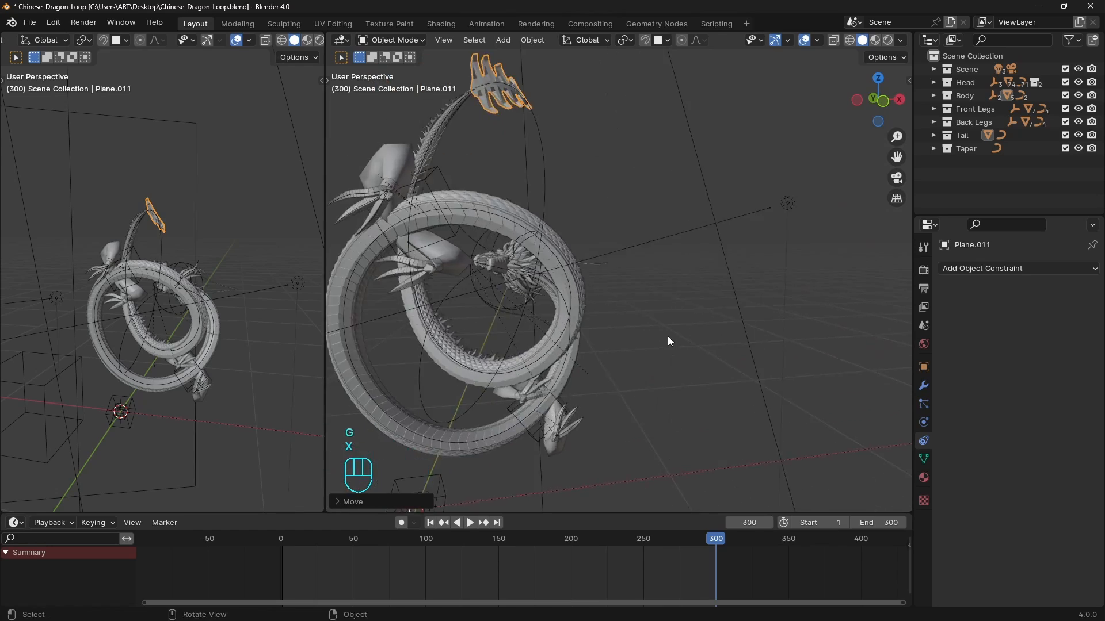
{"action": "middle_click_drag", "start_coordinate": [668, 336], "coordinate": [717, 314]}
{"action": "scroll", "coordinate": [600, 347], "scroll_direction": "up", "scroll_amount": 2}
{"action": "scroll", "coordinate": [220, 330], "scroll_direction": "up", "scroll_amount": 4}
{"action": "middle_click_drag", "start_coordinate": [183, 355], "coordinate": [238, 334]}
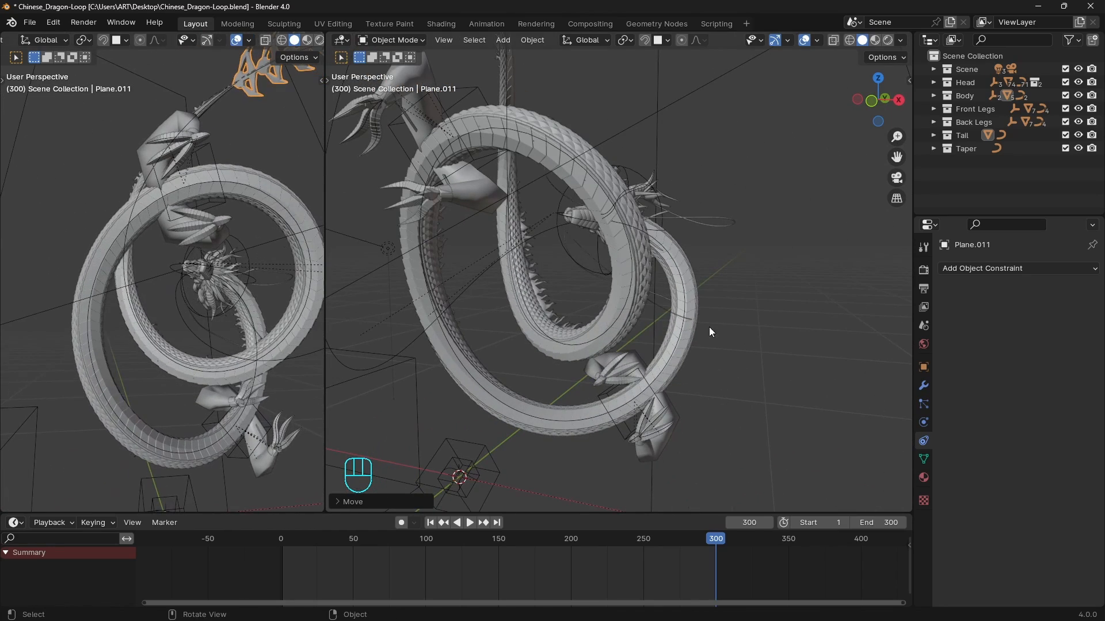
{"action": "left_click", "coordinate": [647, 268]}
{"action": "key", "text": "Tab"}
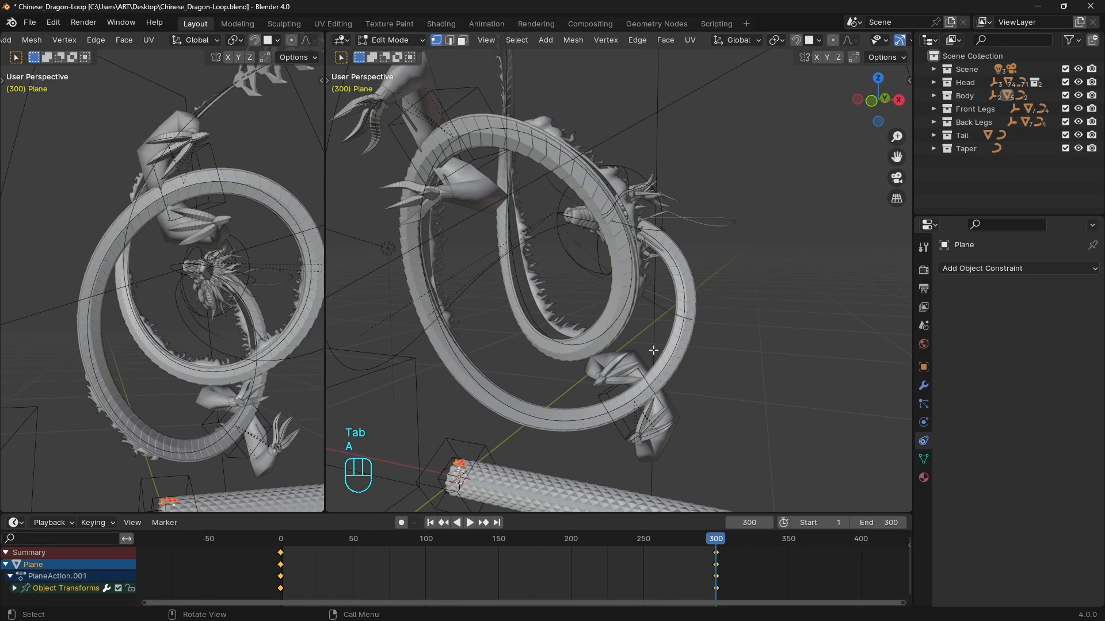
- Move the selected scale geometry along Z and resize it in the left orthographic view
{"action": "scroll", "coordinate": [654, 350], "scroll_direction": "down", "scroll_amount": 3}
{"action": "middle_click_drag", "start_coordinate": [497, 397], "coordinate": [633, 368]}
{"action": "key", "text": "grave"}
{"action": "key", "text": "grave"}
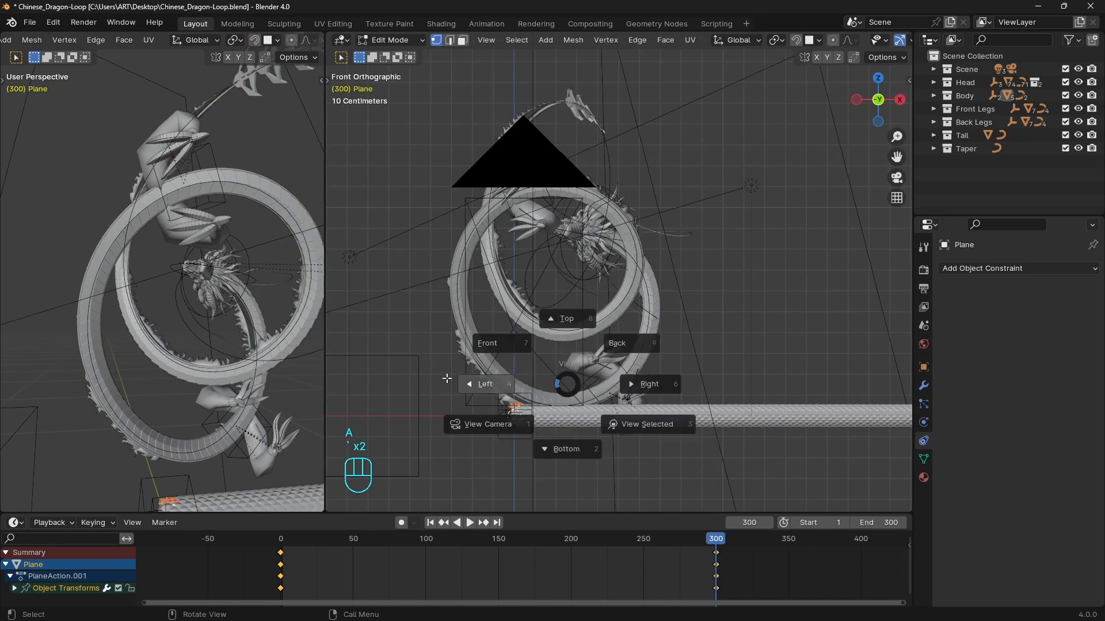
{"action": "left_click", "coordinate": [447, 379]}
{"action": "key", "text": "grave"}
{"action": "left_click", "coordinate": [686, 401]}
{"action": "scroll", "coordinate": [686, 401], "scroll_direction": "down", "scroll_amount": 4}
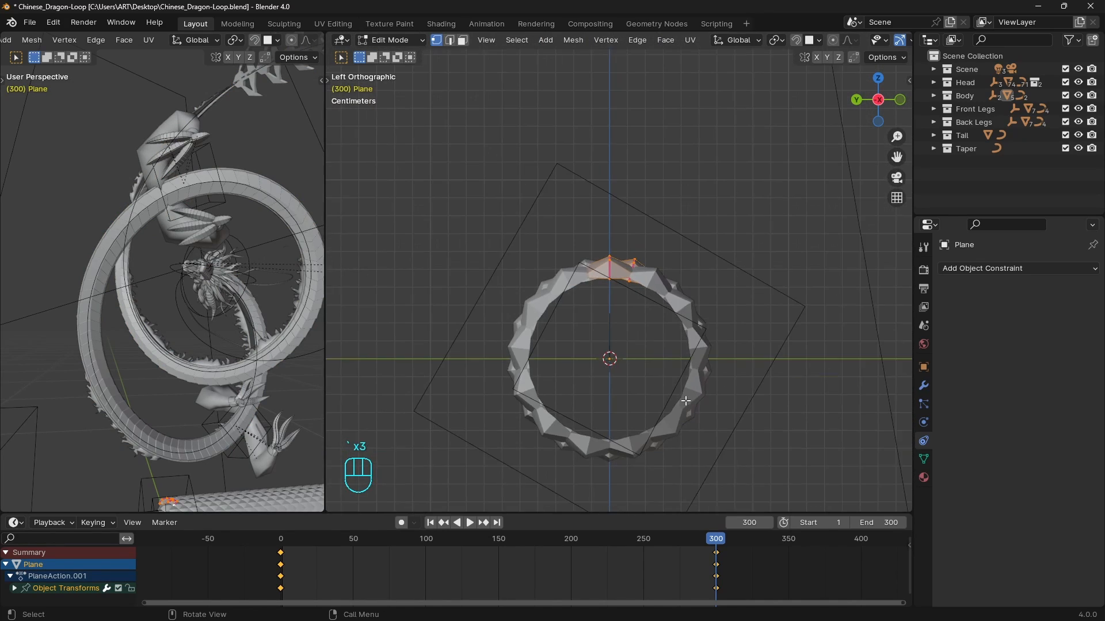
{"action": "middle_click_drag", "start_coordinate": [686, 401], "coordinate": [686, 393], "text": "shift"}
{"action": "key", "text": "g"}
{"action": "key", "text": "z"}
{"action": "left_click", "coordinate": [659, 303]}
{"action": "scroll", "coordinate": [681, 297], "scroll_direction": "up", "scroll_amount": 2}
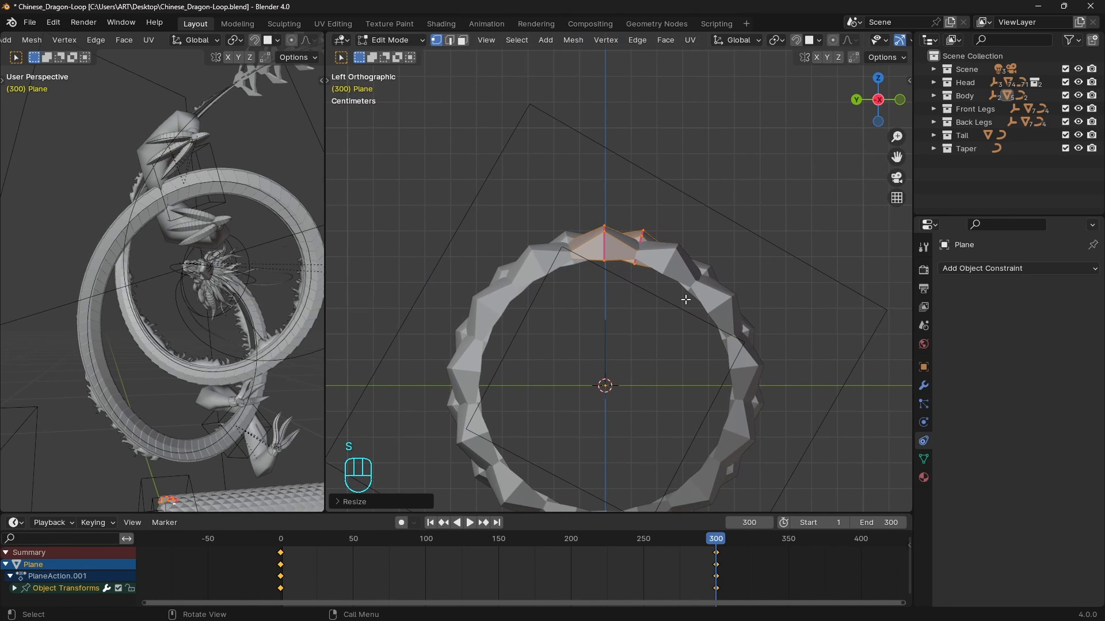
- Adjust the scale geometry's height along Z once more and return to Object Mode
{"action": "key", "text": "g"}
{"action": "key", "text": "z"}
{"action": "left_click", "coordinate": [686, 298]}
{"action": "key", "text": "Tab"}
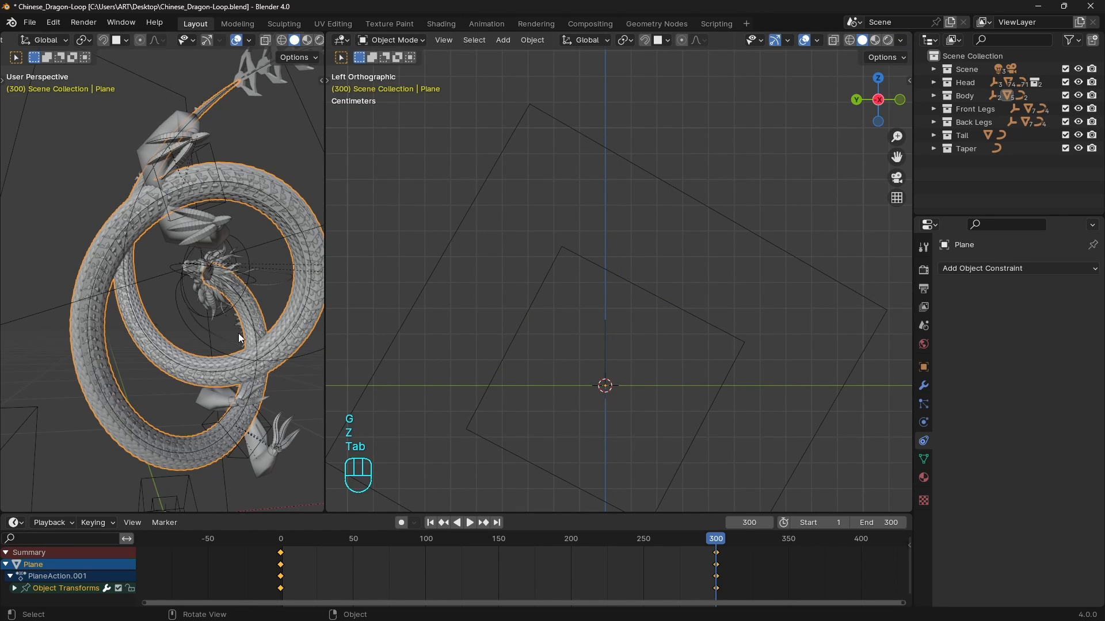
- Select the belly plates (Plane.002) on the body and open them in Edit Mode
{"action": "scroll", "coordinate": [253, 269], "scroll_direction": "up", "scroll_amount": 3}
{"action": "middle_click_drag", "start_coordinate": [251, 272], "coordinate": [272, 287], "text": "shift"}
{"action": "middle_click_drag", "start_coordinate": [273, 287], "coordinate": [230, 308], "text": "shift"}
{"action": "scroll", "coordinate": [230, 308], "scroll_direction": "up", "scroll_amount": 2}
{"action": "left_click", "coordinate": [204, 267]}
{"action": "scroll", "coordinate": [663, 323], "scroll_direction": "down", "scroll_amount": 3}
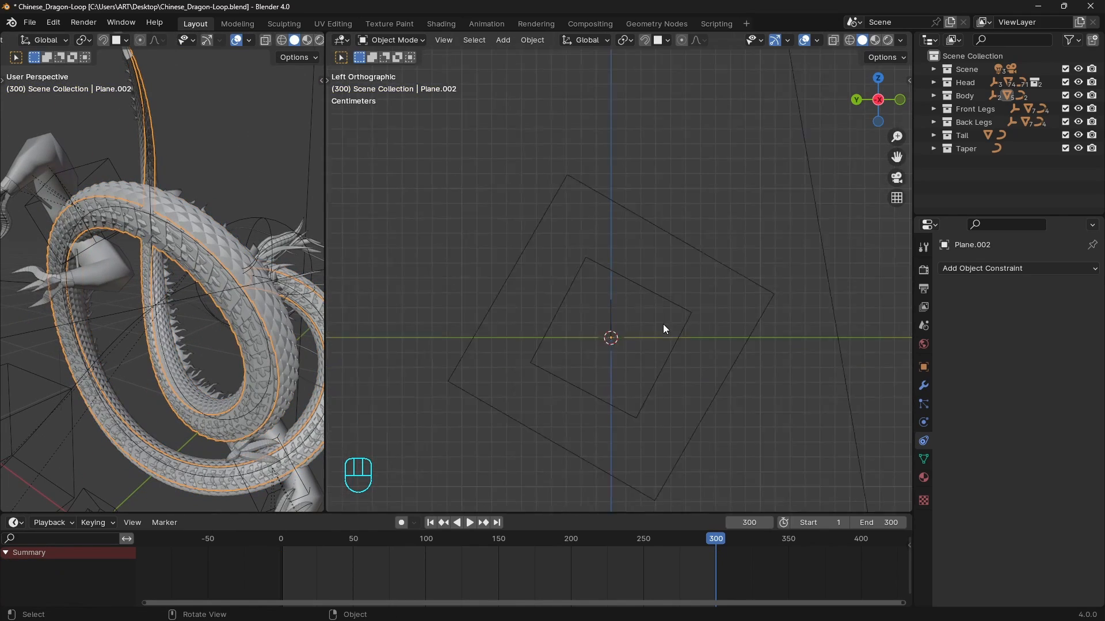
{"action": "key", "text": "Tab"}
- Disable Simplify in the scene's render settings
{"action": "scroll", "coordinate": [663, 324], "scroll_direction": "down", "scroll_amount": 3}
{"action": "middle_click_drag", "start_coordinate": [657, 322], "coordinate": [577, 341]}
{"action": "scroll", "coordinate": [598, 341], "scroll_direction": "up", "scroll_amount": 3}
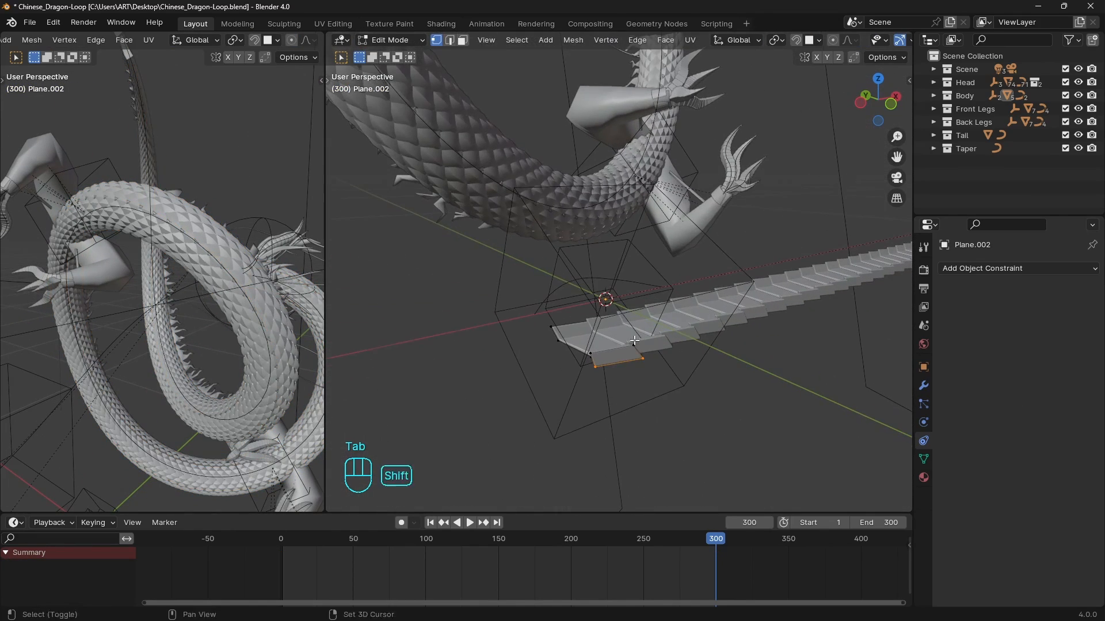
{"action": "left_click", "coordinate": [923, 270]}
{"action": "scroll", "coordinate": [991, 468], "scroll_direction": "down", "scroll_amount": 2}
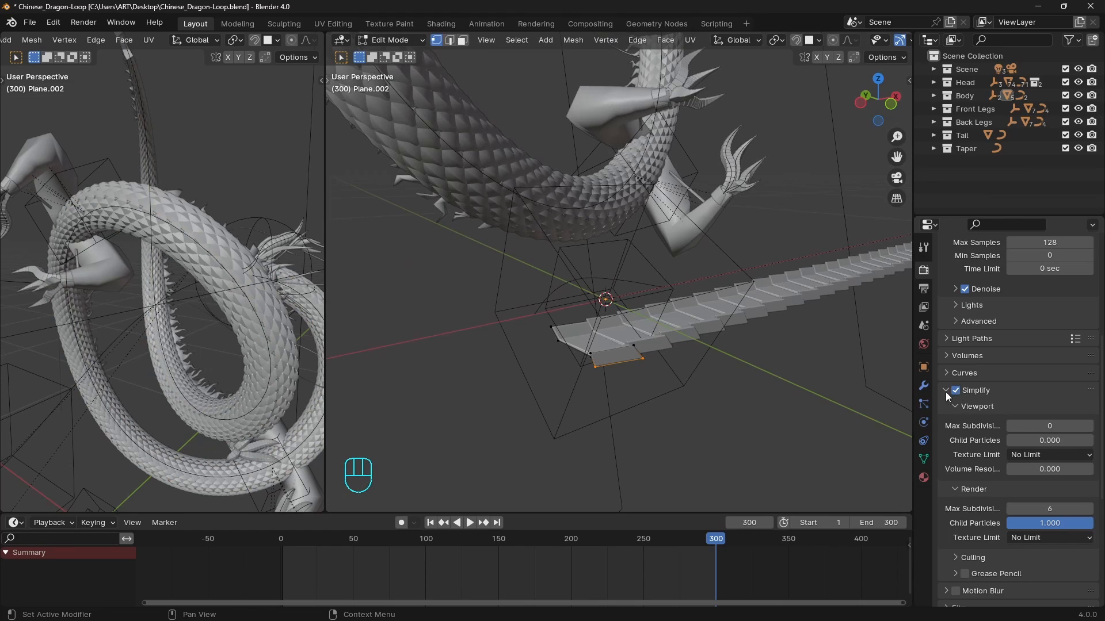
- Select all of the belly plate's geometry and adjust its height along Z
{"action": "middle_click_drag", "start_coordinate": [655, 391], "coordinate": [703, 395]}
{"action": "key", "text": "grave"}
{"action": "left_click", "coordinate": [586, 257]}
{"action": "middle_click_drag", "start_coordinate": [624, 303], "coordinate": [751, 321]}
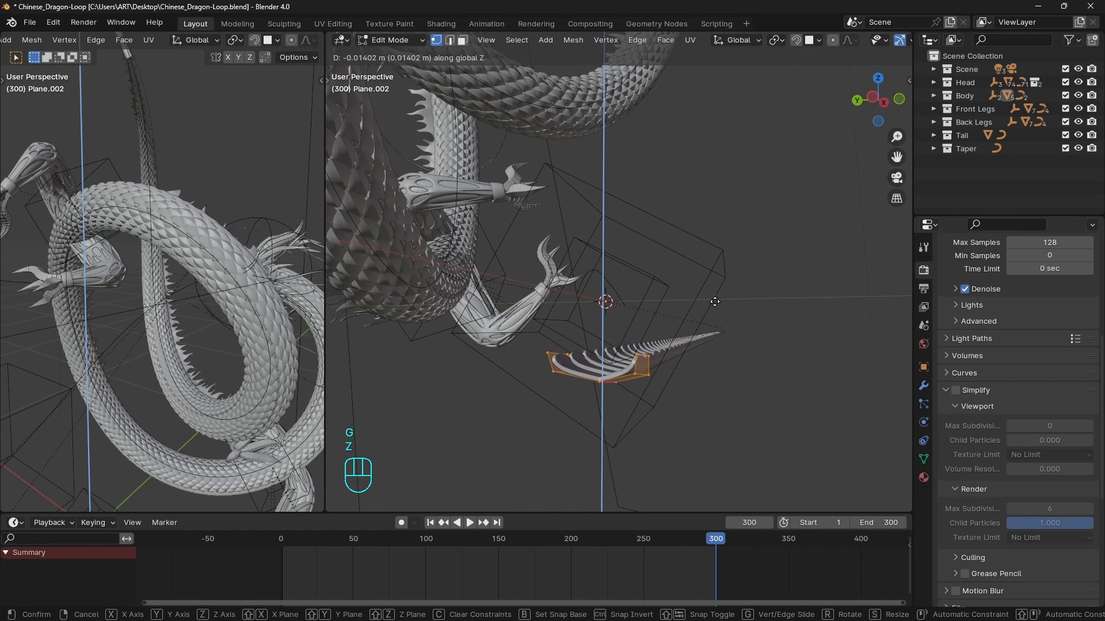
{"action": "left_click", "coordinate": [507, 301]}
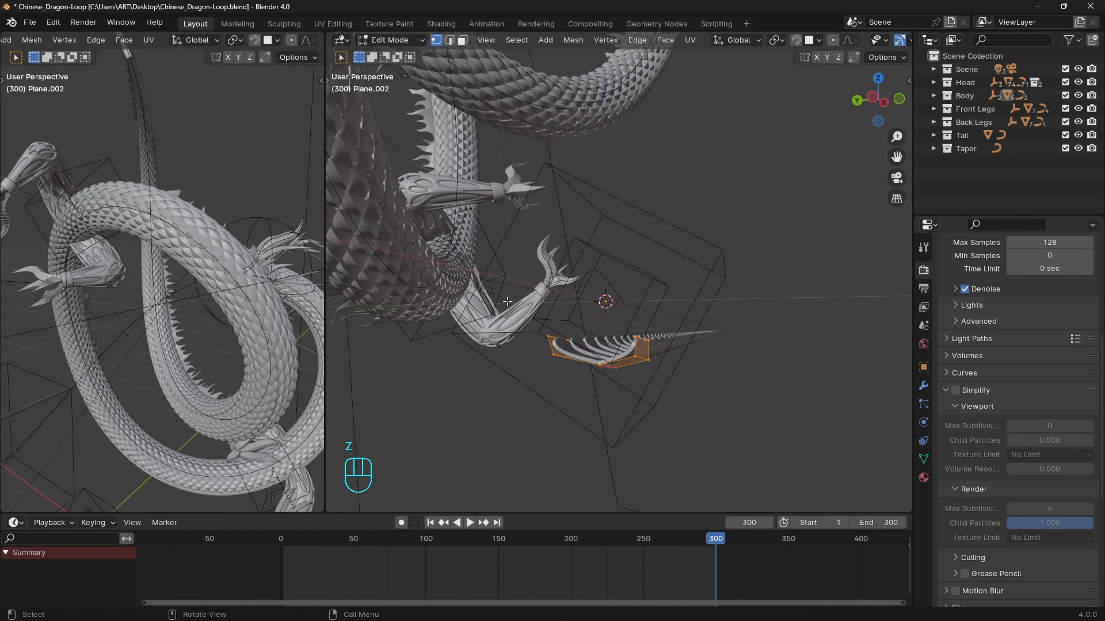
{"action": "middle_click_drag", "start_coordinate": [410, 298], "coordinate": [900, 473]}
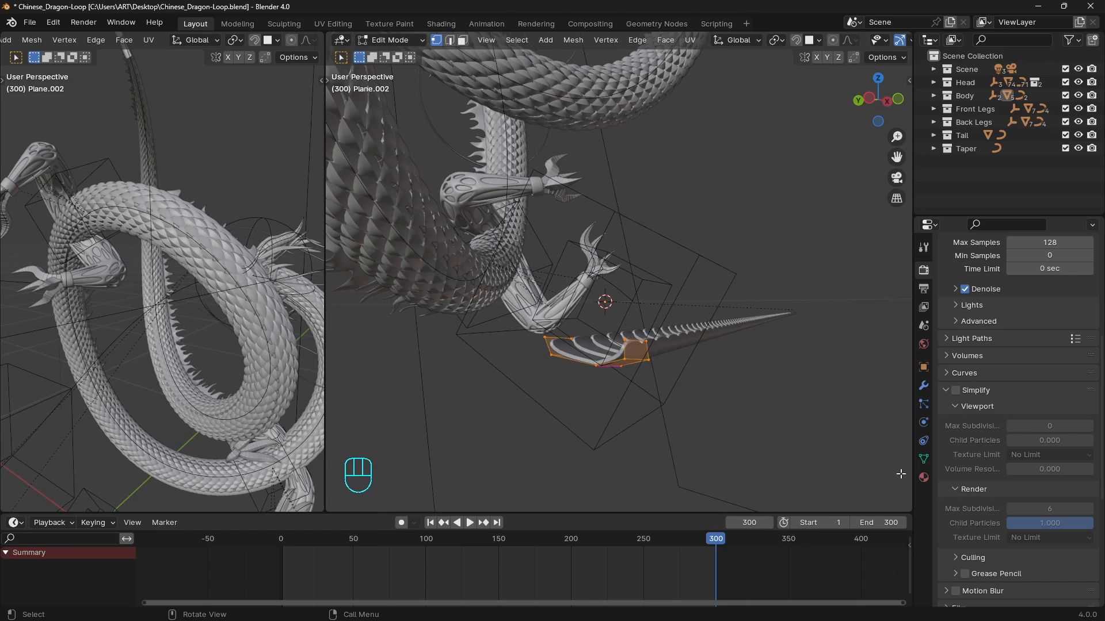
- Collapse the belly plate's modifiers and enable Edit Mode display for both Curve modifiers
{"action": "left_click", "coordinate": [924, 386]}
{"action": "scroll", "coordinate": [992, 391], "scroll_direction": "up", "scroll_amount": 5}
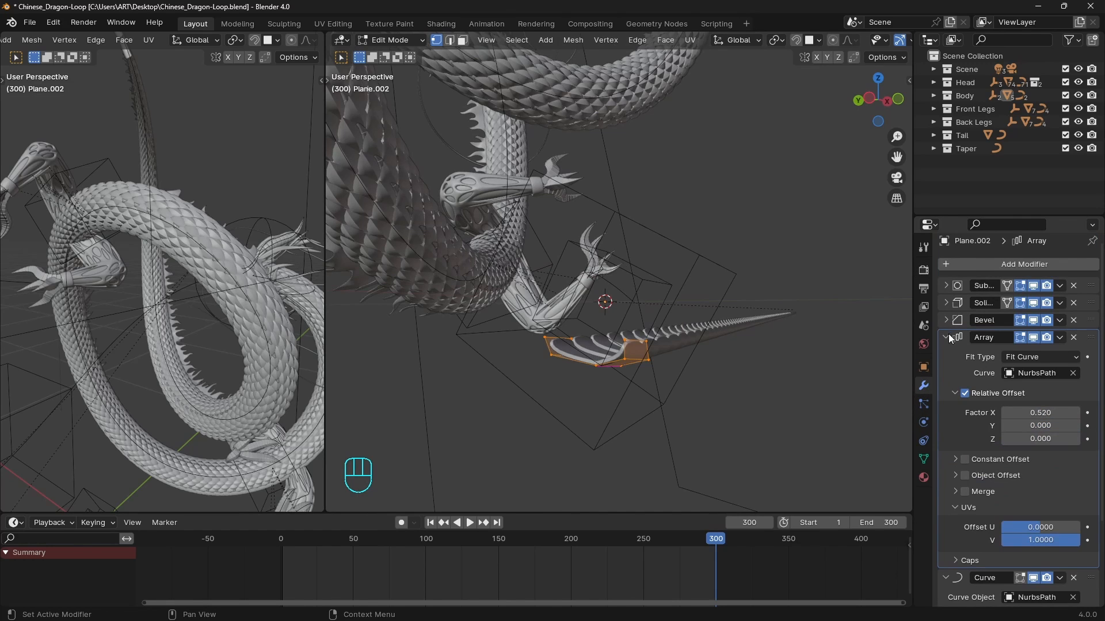
{"action": "left_click_drag", "start_coordinate": [949, 338], "coordinate": [949, 440]}
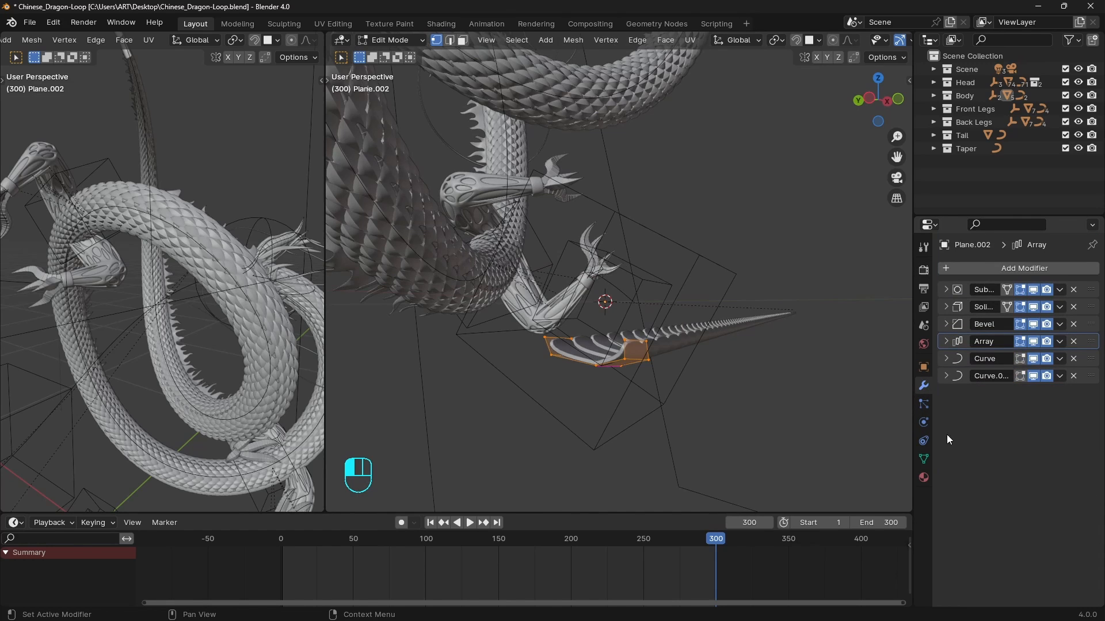
{"action": "left_click", "coordinate": [1020, 377]}
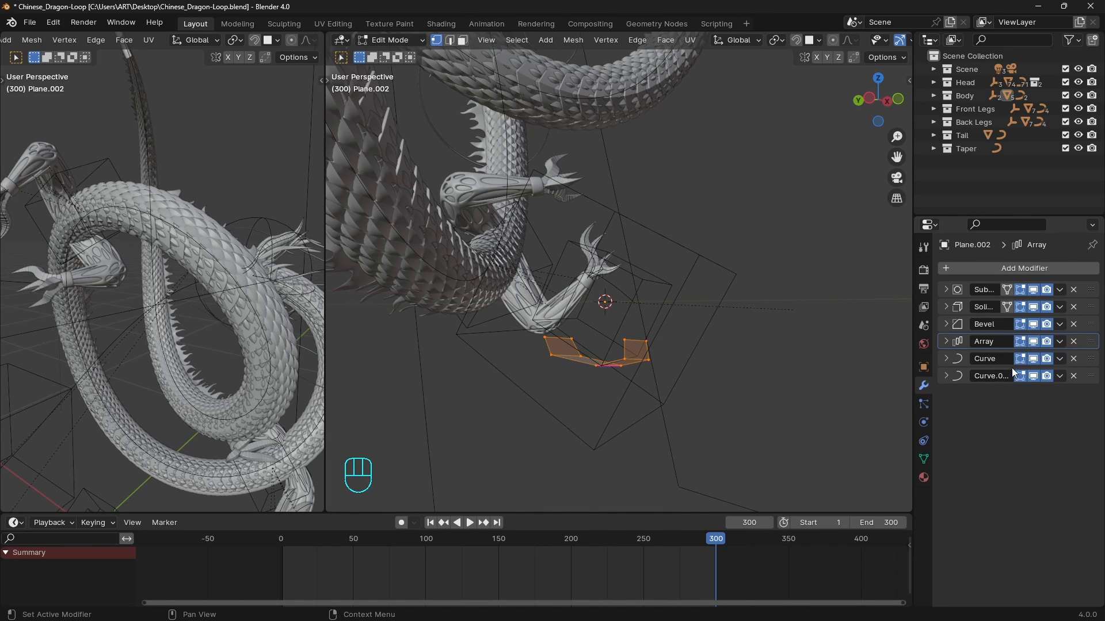
- Lower the belly plate geometry slightly along Z while checking its fit against the body scales
{"action": "key", "text": "g"}
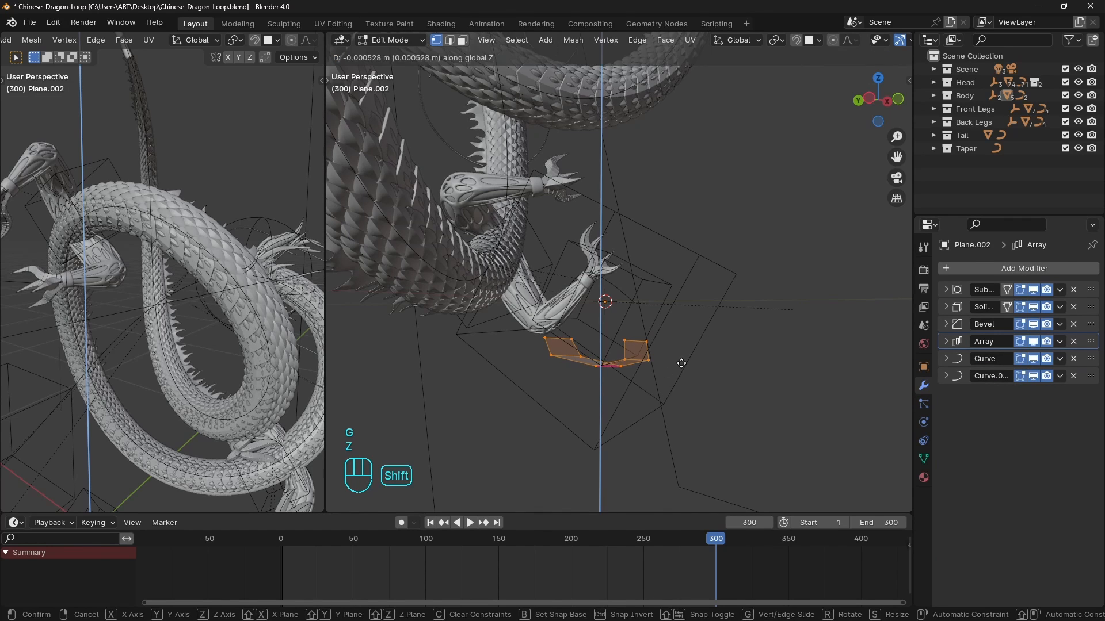
{"action": "left_click", "coordinate": [656, 401]}
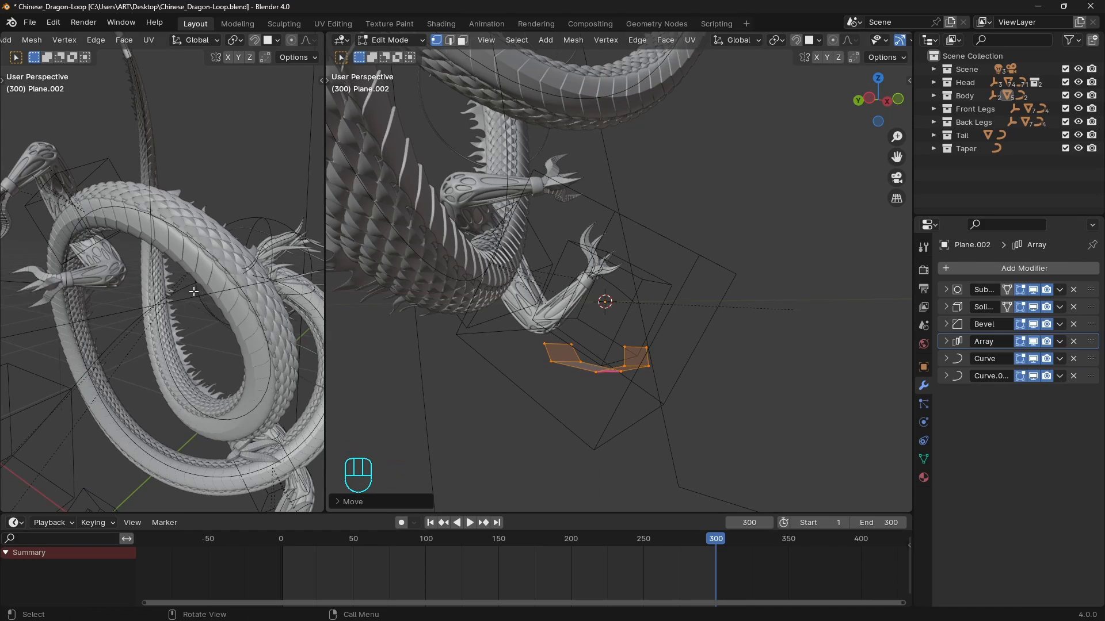
{"action": "middle_click_drag", "start_coordinate": [193, 291], "coordinate": [170, 283]}
{"action": "middle_click_drag", "start_coordinate": [443, 251], "coordinate": [467, 265]}
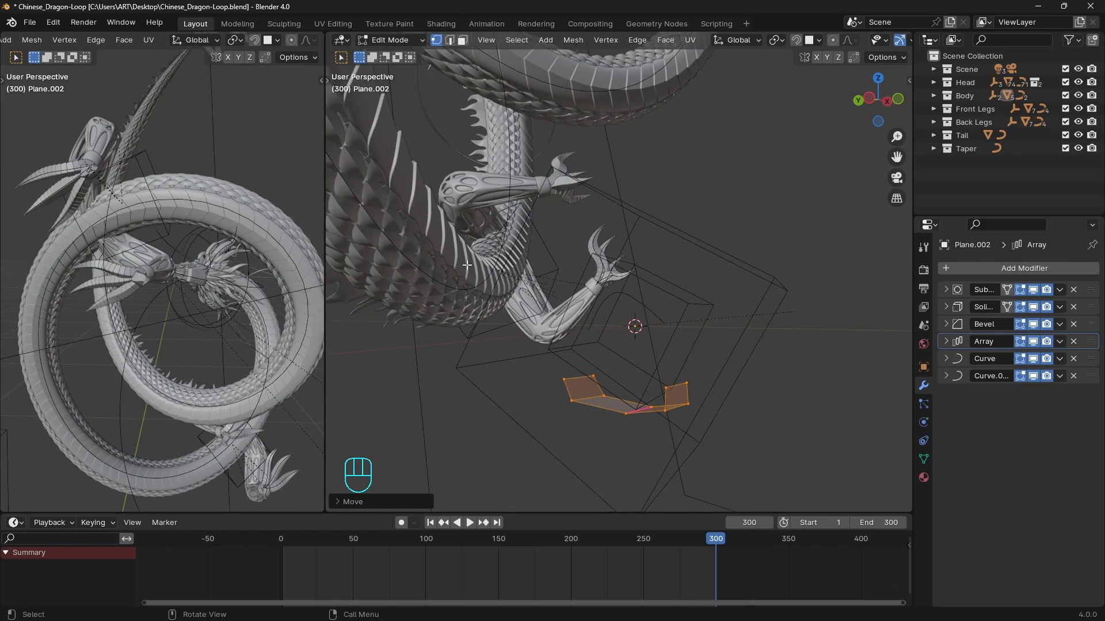
{"action": "key", "text": "Tab"}
{"action": "key", "text": "Tab"}
- Crease the two outer lengthwise edges of the belly plate and move them along Z
{"action": "middle_click_drag", "start_coordinate": [674, 430], "coordinate": [742, 389]}
{"action": "key", "text": "shift+e"}
{"action": "key", "text": "g"}
{"action": "key", "text": "z"}
{"action": "left_click", "coordinate": [802, 392]}
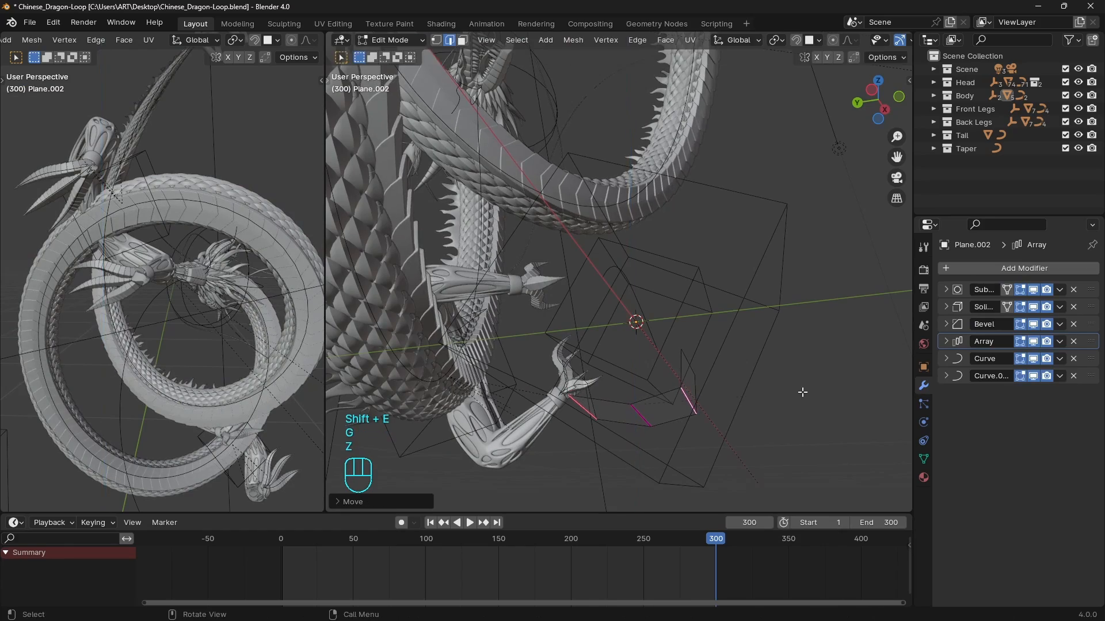
- Scale the belly plate geometry by about 1.05 along Y, return to Object Mode and turn on X-ray
{"action": "key", "text": "s"}
{"action": "key", "text": "x"}
{"action": "key", "text": "y"}
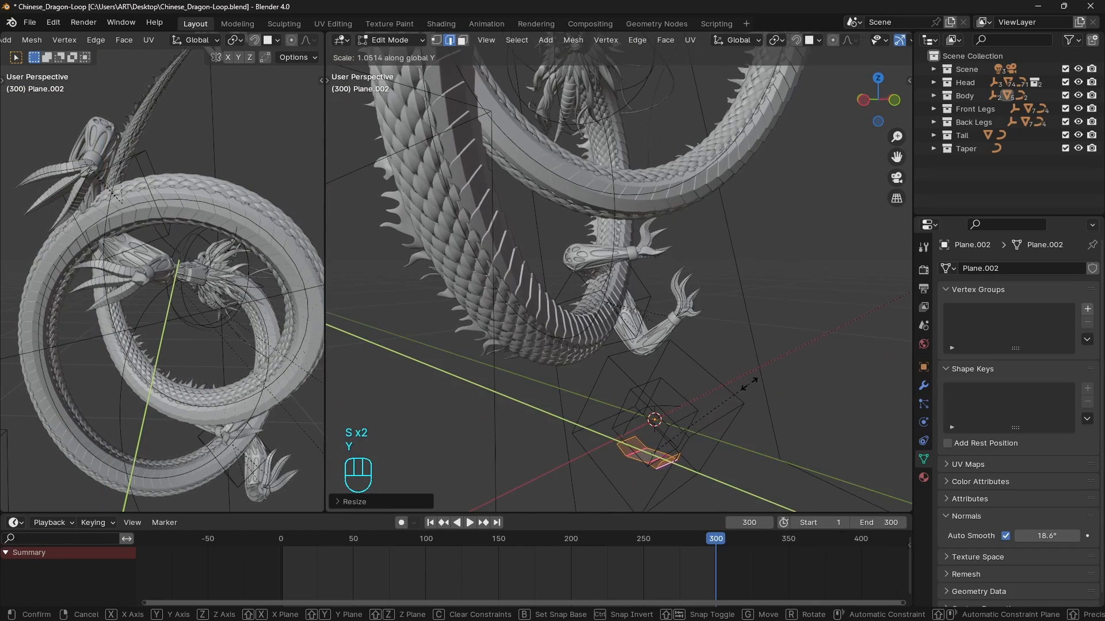
{"action": "left_click", "coordinate": [749, 385]}
{"action": "key", "text": "Tab"}
{"action": "left_click", "coordinate": [480, 286]}
{"action": "key", "text": "alt+z"}
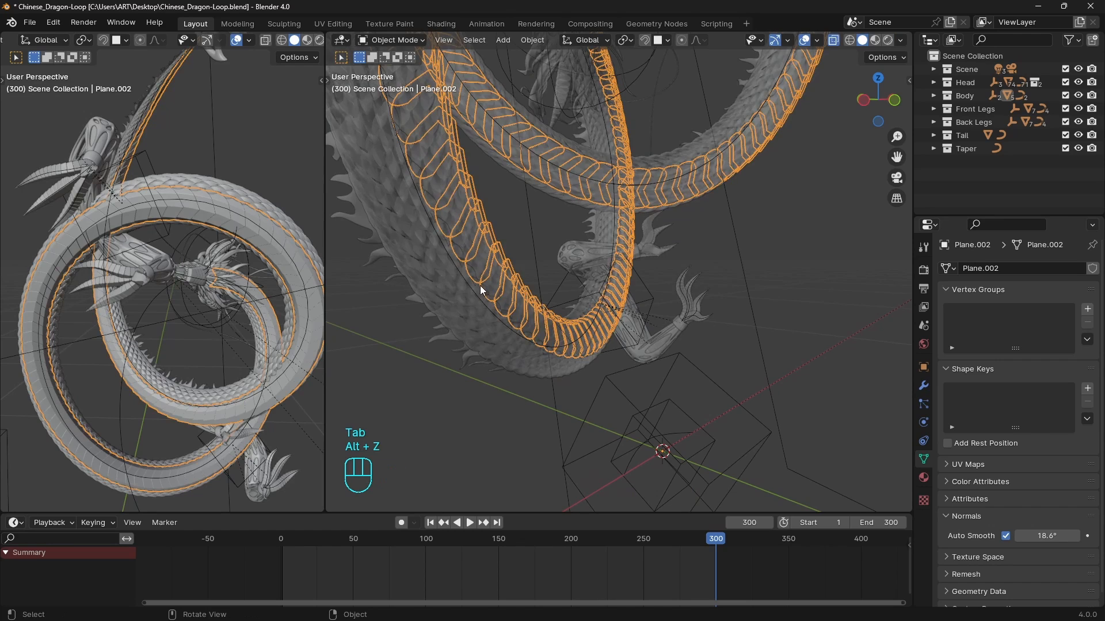
- Open the Cylinder trim along the belly for editing and enable Edit Mode display for both of its Curve modifiers
{"action": "key", "text": "alt+z"}
{"action": "key", "text": "Tab"}
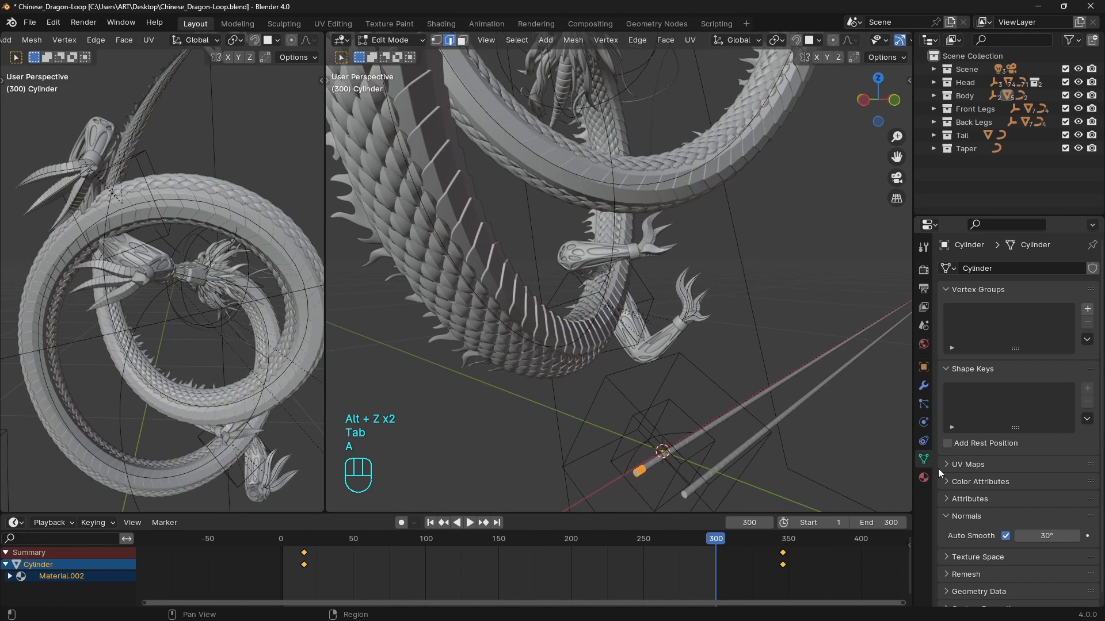
{"action": "left_click", "coordinate": [924, 387]}
{"action": "left_click", "coordinate": [946, 324]}
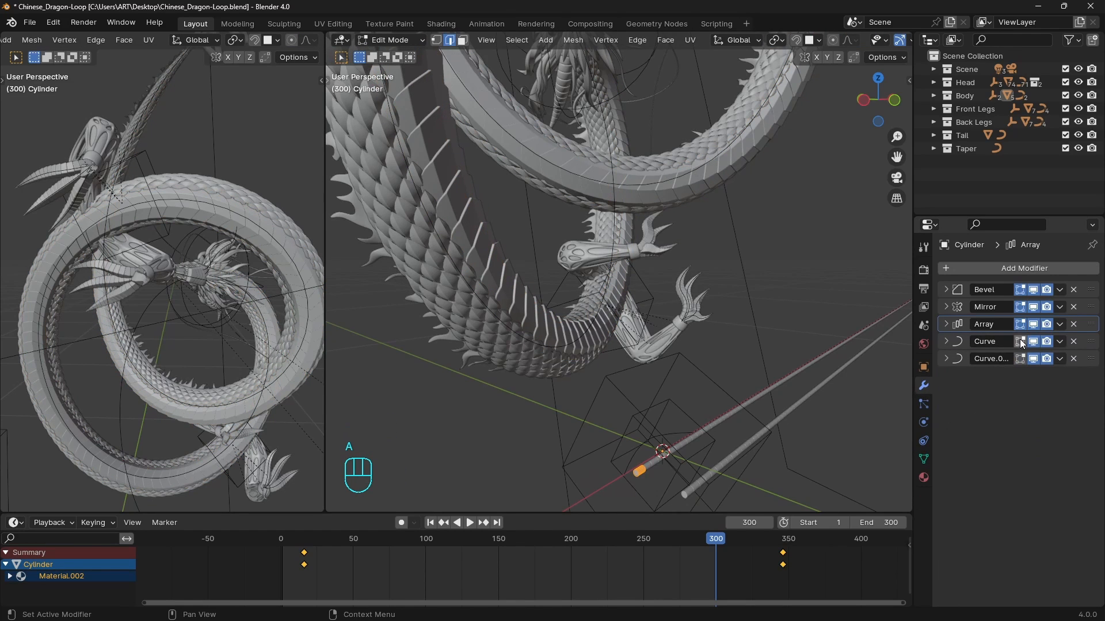
{"action": "left_click", "coordinate": [1020, 358]}
- Shift the Cylinder trim's geometry slightly in the right-side view to fit it against the body, and return to Object Mode
{"action": "middle_click_drag", "start_coordinate": [726, 398], "coordinate": [719, 389]}
{"action": "key", "text": "grave"}
{"action": "left_click", "coordinate": [788, 390]}
{"action": "scroll", "coordinate": [653, 376], "scroll_direction": "up", "scroll_amount": 4}
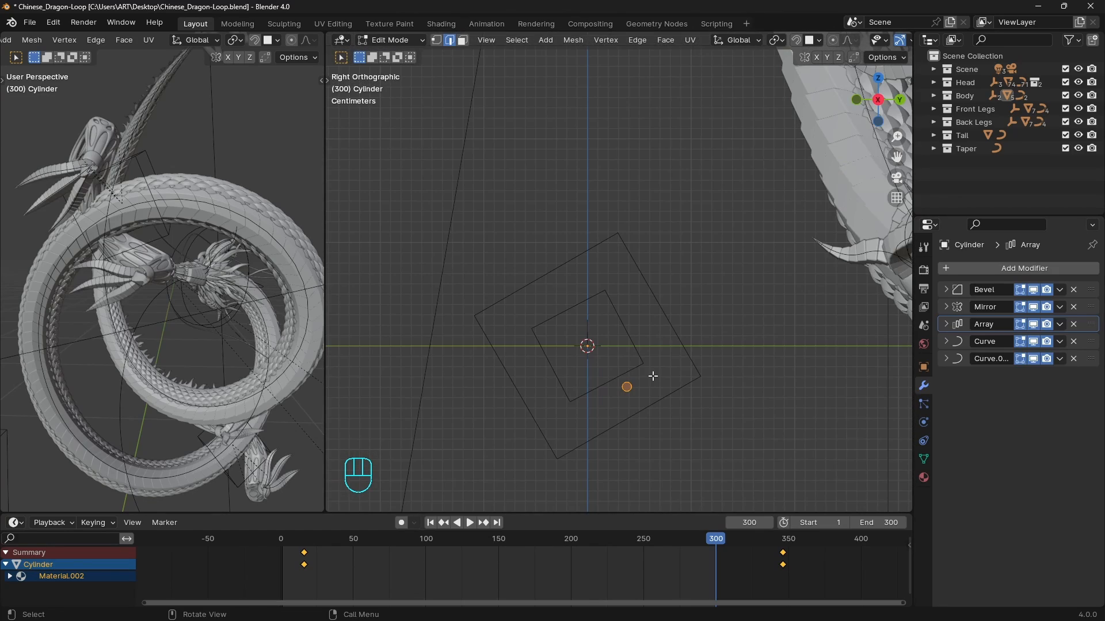
{"action": "scroll", "coordinate": [267, 263], "scroll_direction": "up", "scroll_amount": 4}
{"action": "middle_click_drag", "start_coordinate": [267, 262], "coordinate": [253, 322], "text": "shift"}
{"action": "mouse_move", "coordinate": [253, 322]}
{"action": "middle_mouse_down"}
{"action": "mouse_move", "coordinate": [236, 328]}
{"action": "mouse_move", "coordinate": [259, 331]}
{"action": "middle_mouse_up"}
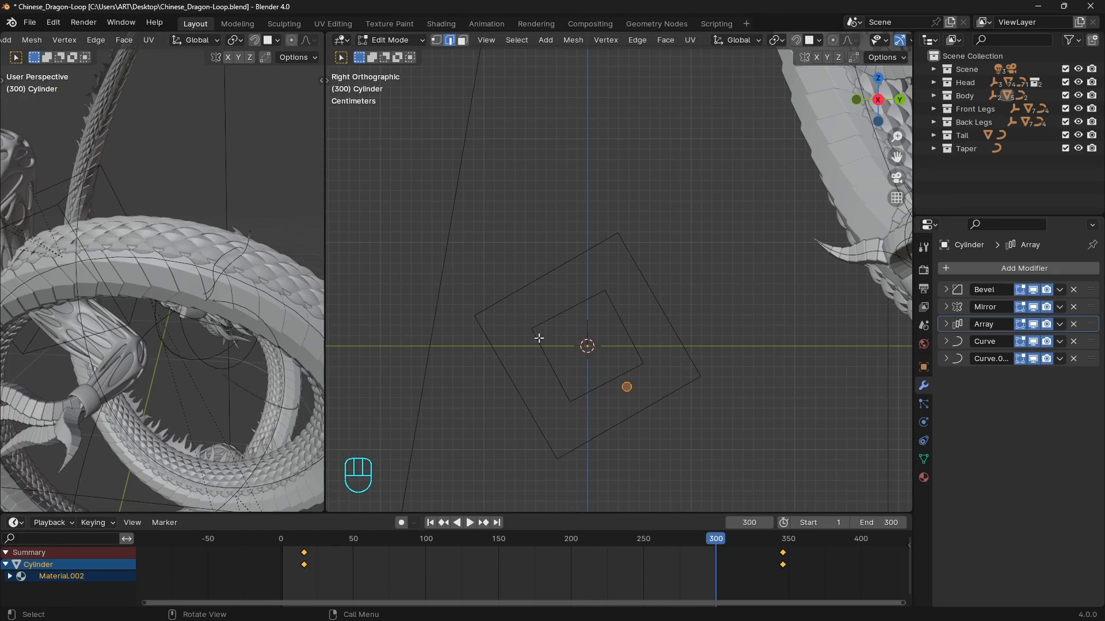
{"action": "left_click", "coordinate": [698, 357]}
{"action": "key", "text": "g"}
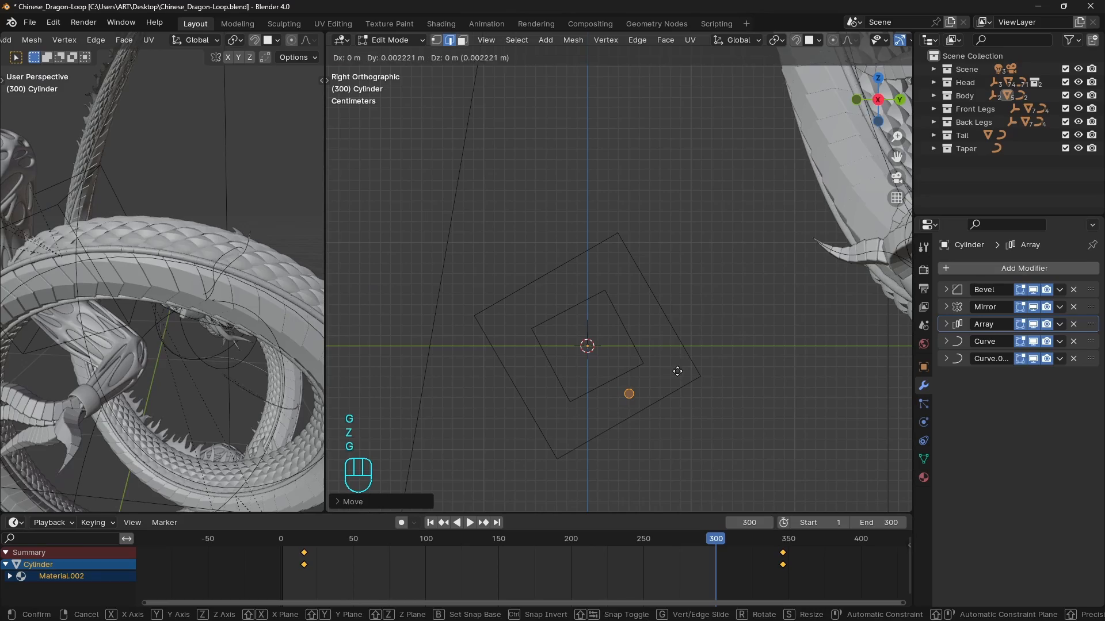
{"action": "left_click", "coordinate": [652, 376]}
{"action": "key", "text": "Tab"}
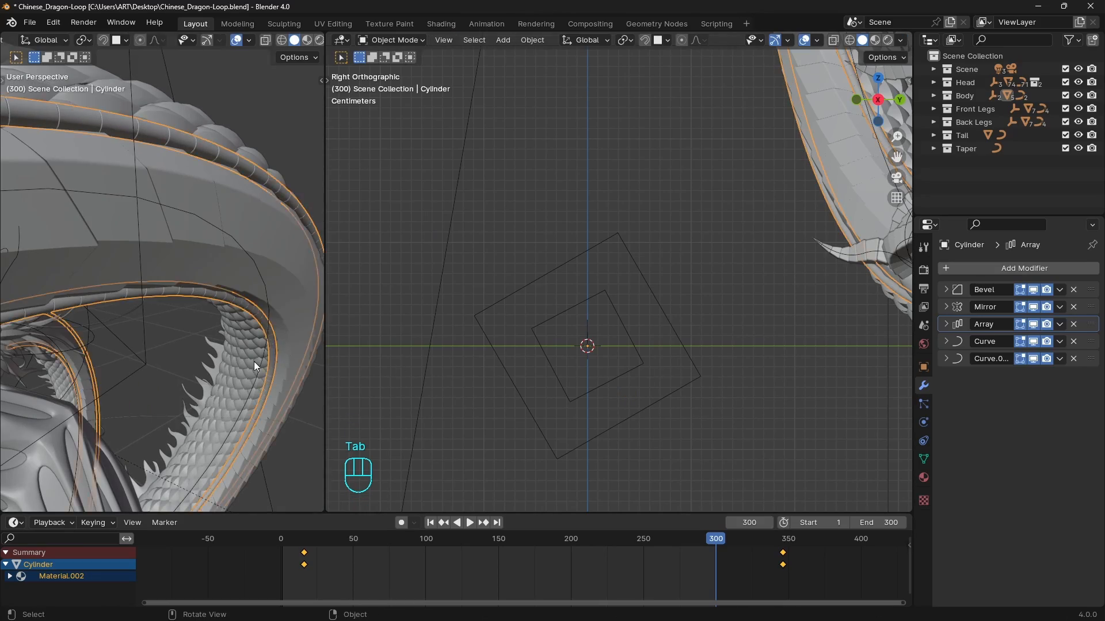
- Enter Edit Mode on the dorsal fin (Plane.001) with all its geometry selected, in front view
{"action": "scroll", "coordinate": [253, 357], "scroll_direction": "down", "scroll_amount": 5}
{"action": "middle_click_drag", "start_coordinate": [226, 288], "coordinate": [211, 322], "text": "shift"}
{"action": "middle_click_drag", "start_coordinate": [211, 322], "coordinate": [165, 390]}
{"action": "scroll", "coordinate": [222, 336], "scroll_direction": "up", "scroll_amount": 5}
{"action": "middle_click_drag", "start_coordinate": [222, 337], "coordinate": [189, 295]}
{"action": "left_click", "coordinate": [189, 292]}
{"action": "key", "text": "Tab"}
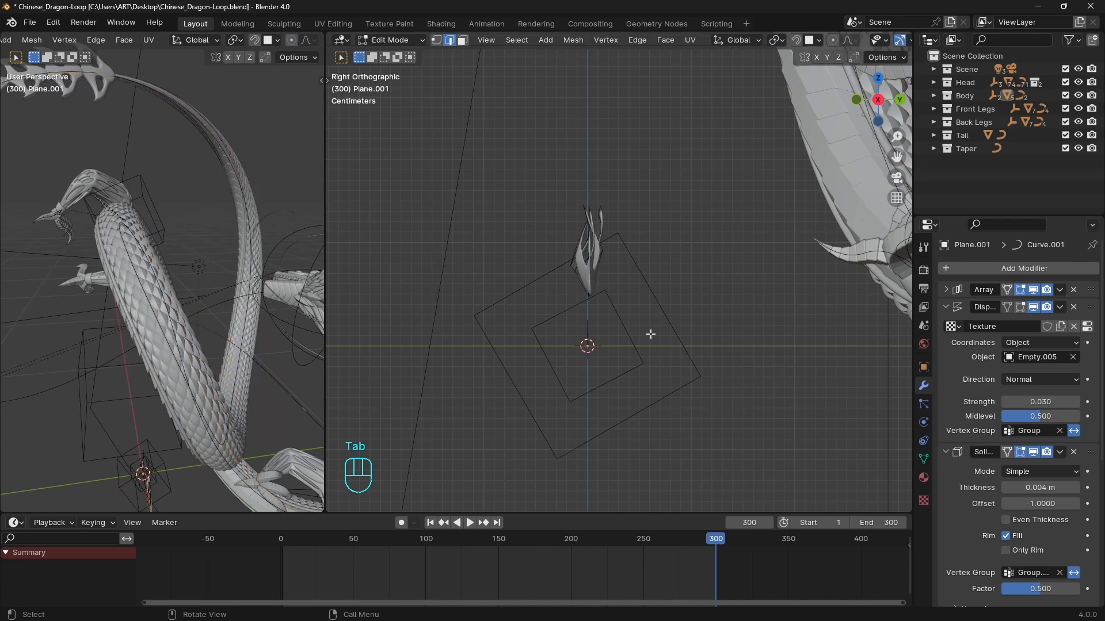
{"action": "scroll", "coordinate": [651, 326], "scroll_direction": "down", "scroll_amount": 2}
{"action": "key", "text": "grave"}
{"action": "scroll", "coordinate": [741, 300], "scroll_direction": "up", "scroll_amount": 2}
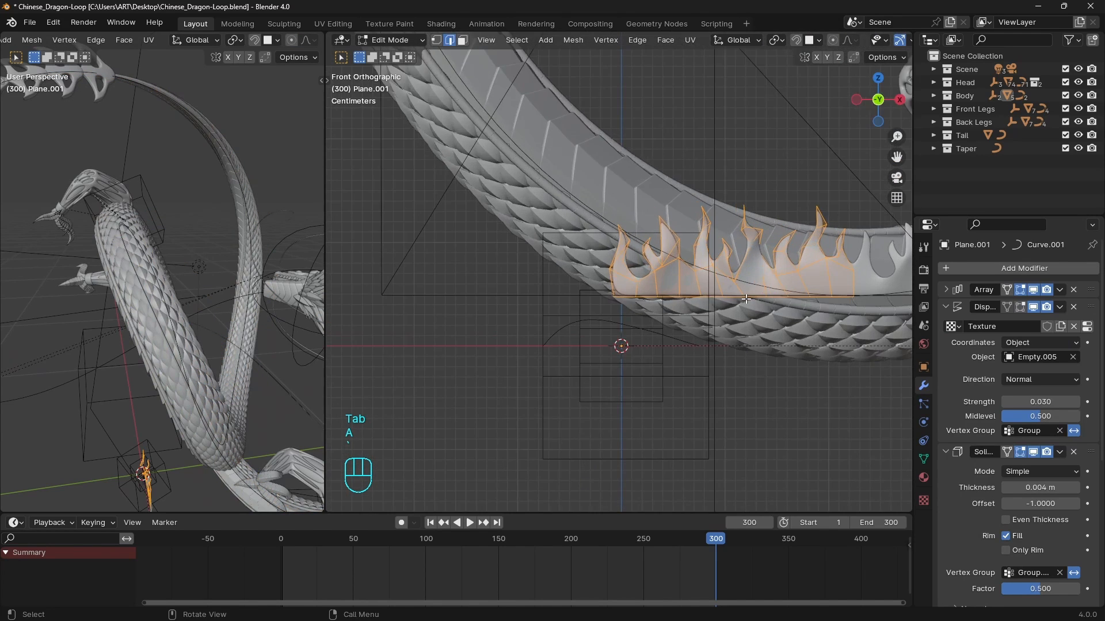
- Isolate the dorsal fin in local view and frame its base flame segment
{"action": "middle_click_drag", "start_coordinate": [741, 301], "coordinate": [586, 305], "text": "shift"}
{"action": "scroll", "coordinate": [579, 342], "scroll_direction": "up", "scroll_amount": 2}
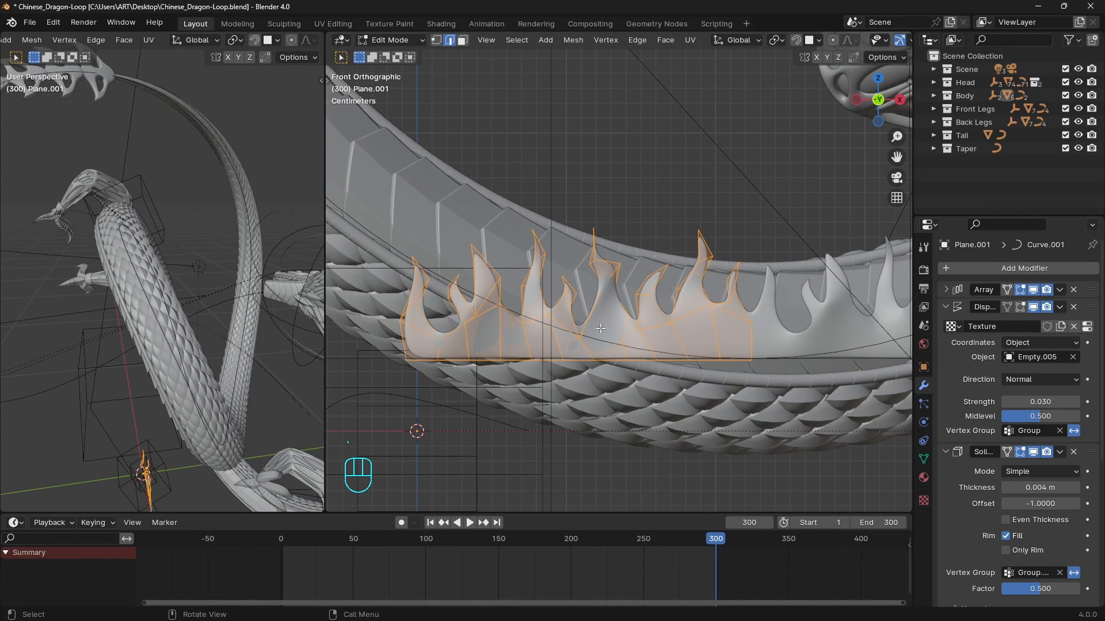
{"action": "key", "text": "KP_Divide"}
{"action": "key", "text": "grave"}
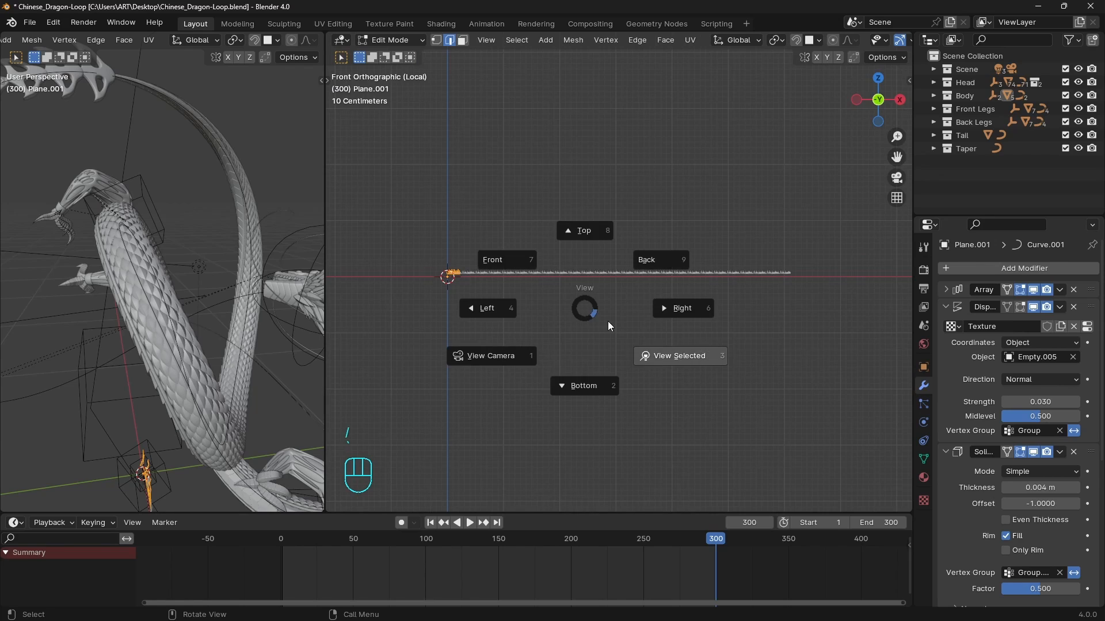
{"action": "left_click", "coordinate": [662, 354]}
{"action": "mouse_move", "coordinate": [649, 345]}
{"action": "middle_mouse_down", "text": "shift"}
{"action": "mouse_move", "coordinate": [685, 333]}
{"action": "mouse_move", "coordinate": [652, 334]}
{"action": "middle_mouse_up", "text": "shift"}
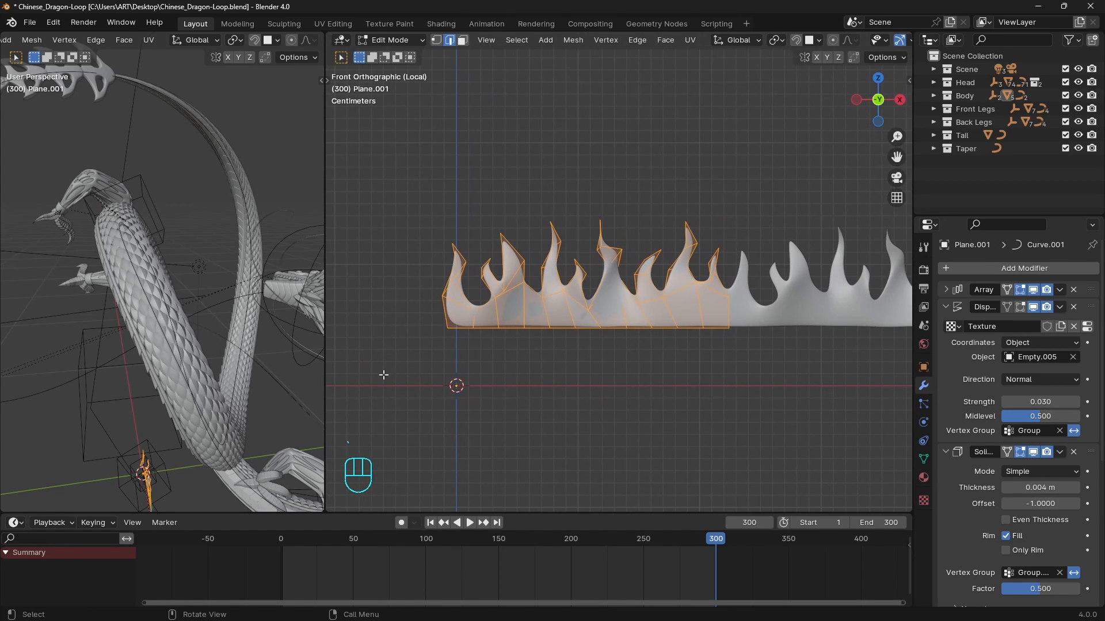
{"action": "middle_click_drag", "start_coordinate": [250, 420], "coordinate": [207, 372]}
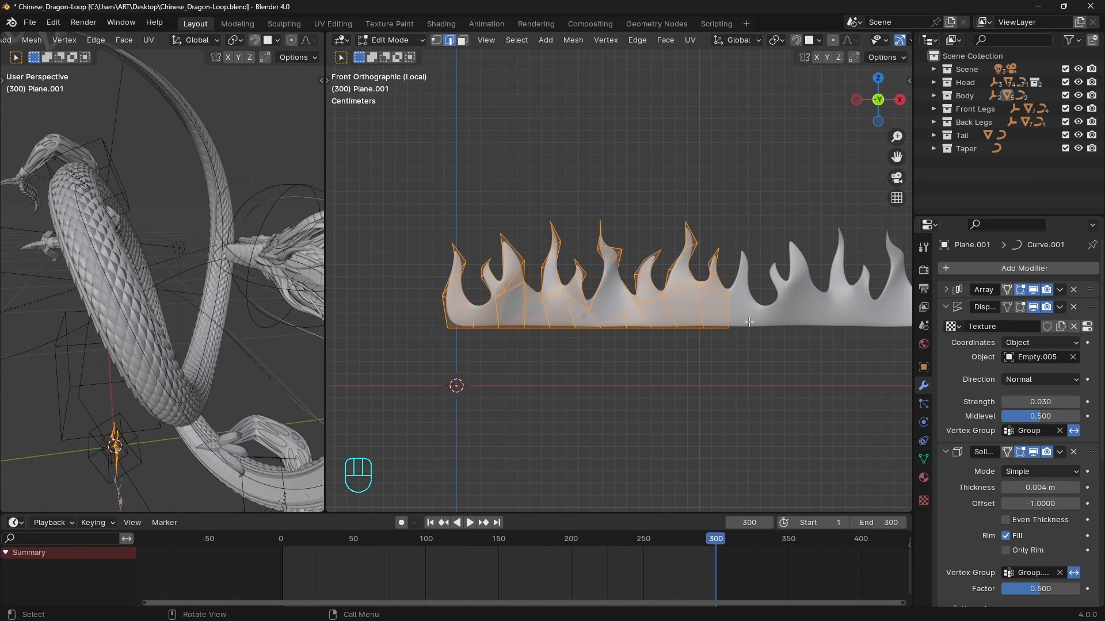
- Delete the faces of the second half of the fin's base segment, including its flame spikes
{"action": "scroll", "coordinate": [749, 322], "scroll_direction": "up", "scroll_amount": 1}
{"action": "key", "text": "3"}
{"action": "left_click_drag", "start_coordinate": [787, 176], "coordinate": [580, 430]}
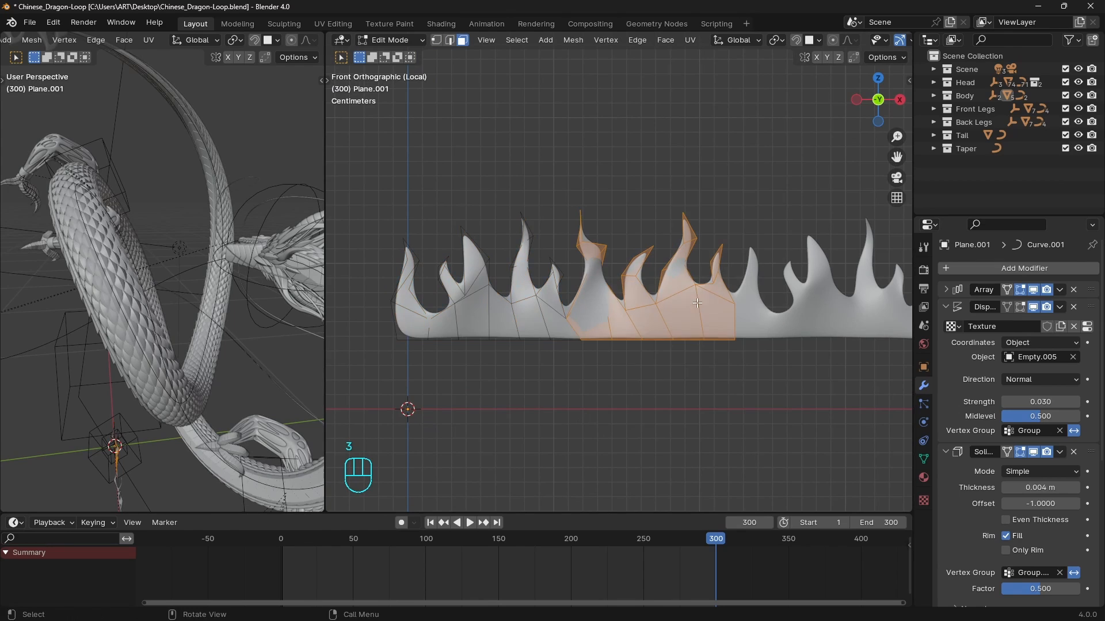
{"action": "key", "text": "x"}
{"action": "left_click", "coordinate": [696, 330]}
- Delete the remaining flame spikes above the fin's base strip, keeping only the first spike
{"action": "middle_click_drag", "start_coordinate": [491, 239], "coordinate": [527, 235], "text": "shift"}
{"action": "scroll", "coordinate": [527, 235], "scroll_direction": "up", "scroll_amount": 1}
{"action": "key", "text": "3"}
{"action": "left_click_drag", "start_coordinate": [672, 170], "coordinate": [469, 294]}
{"action": "key", "text": "x"}
{"action": "scroll", "coordinate": [449, 278], "scroll_direction": "up", "scroll_amount": 2}
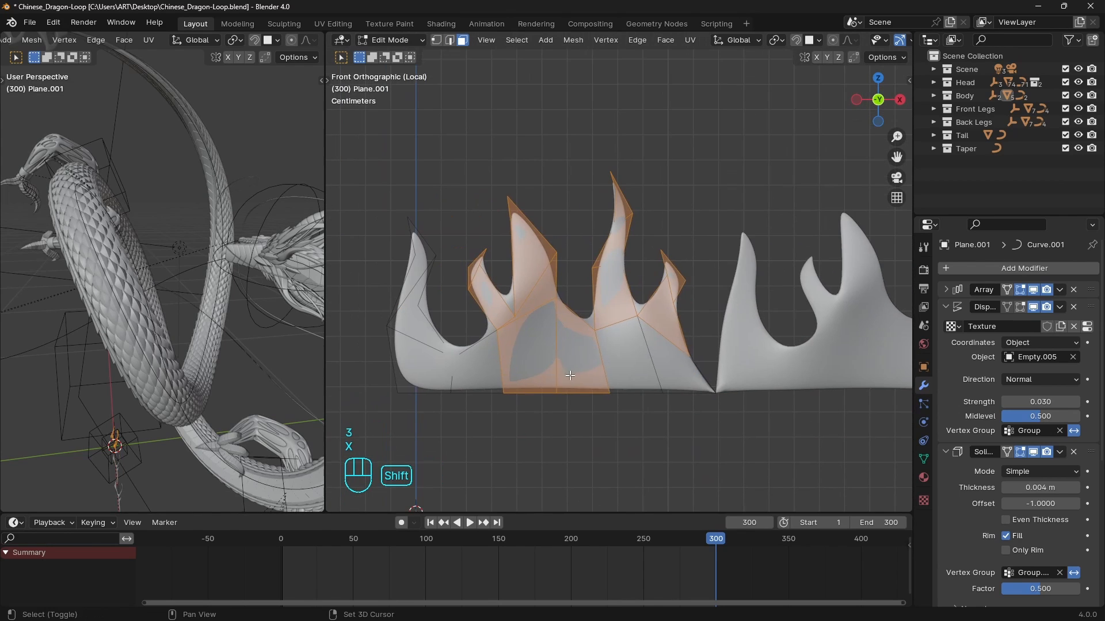
{"action": "key", "text": "x"}
{"action": "left_click", "coordinate": [707, 227]}
{"action": "left_click_drag", "start_coordinate": [733, 230], "coordinate": [695, 260]}
{"action": "key", "text": "x"}
{"action": "left_click", "coordinate": [687, 233]}
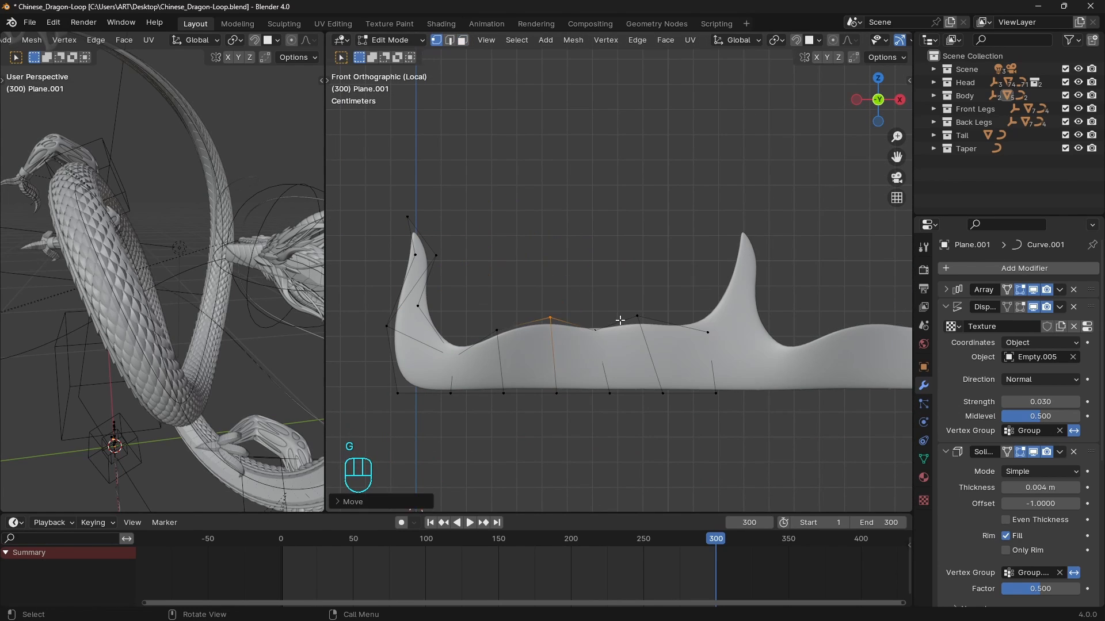
- Level the base strip's upper vertices and reshape the first spike's tip into a hook curling forward along X
{"action": "left_click", "coordinate": [637, 315]}
{"action": "key", "text": "g"}
{"action": "left_click", "coordinate": [648, 335]}
{"action": "left_click", "coordinate": [415, 255]}
{"action": "key", "text": "g"}
{"action": "left_click", "coordinate": [401, 244]}
{"action": "left_click", "coordinate": [436, 256]}
{"action": "key", "text": "g"}
- Extrude two more spikes from the base strip's upper edges and shape their vertices into matching curved hooks
{"action": "key", "text": "2"}
{"action": "left_click", "coordinate": [524, 324]}
{"action": "key", "text": "e"}
{"action": "key", "text": "r"}
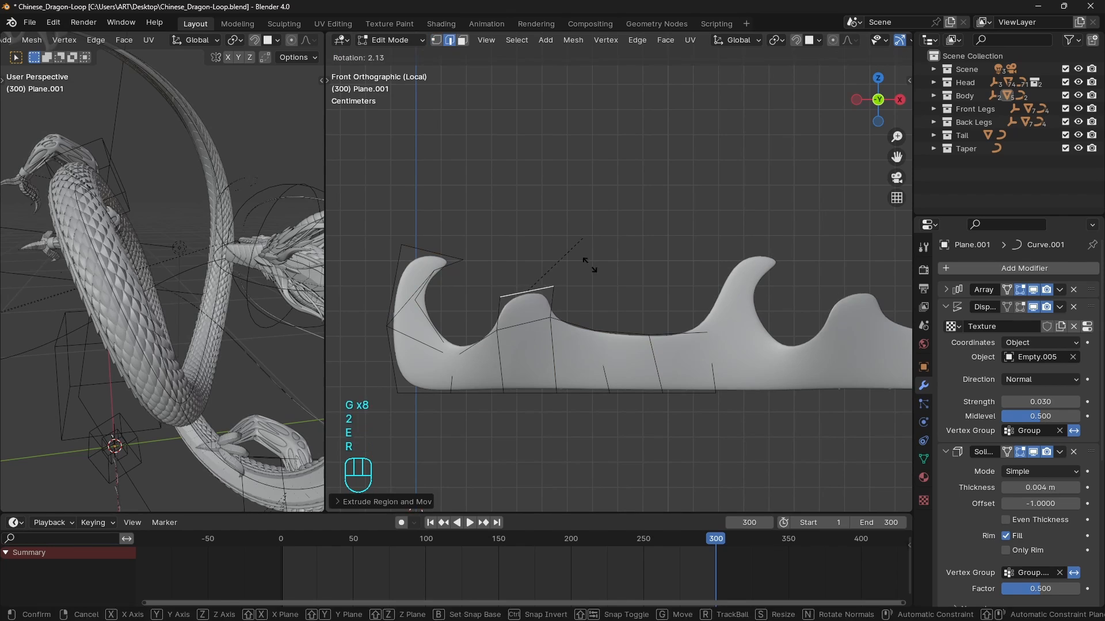
{"action": "key", "text": "e"}
{"action": "key", "text": "1"}
{"action": "key", "text": "g"}
{"action": "key", "text": "g"}
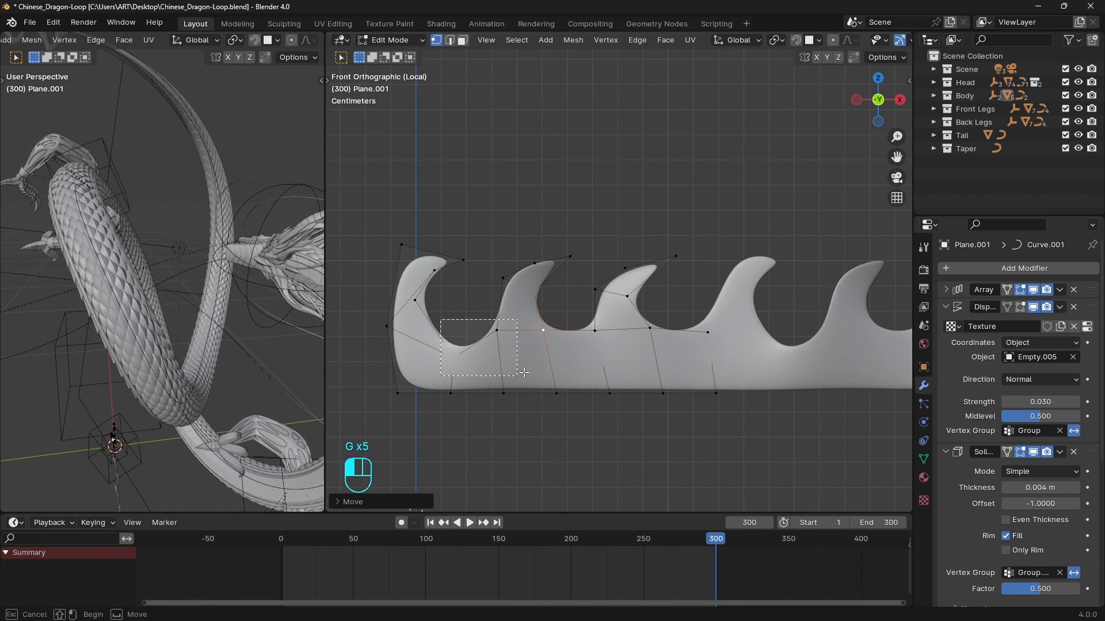
- Move the second and third hooks with their base about 0.002 m along X and collapse the fin's modifier panels
{"action": "left_click_drag", "start_coordinate": [488, 227], "coordinate": [798, 463]}
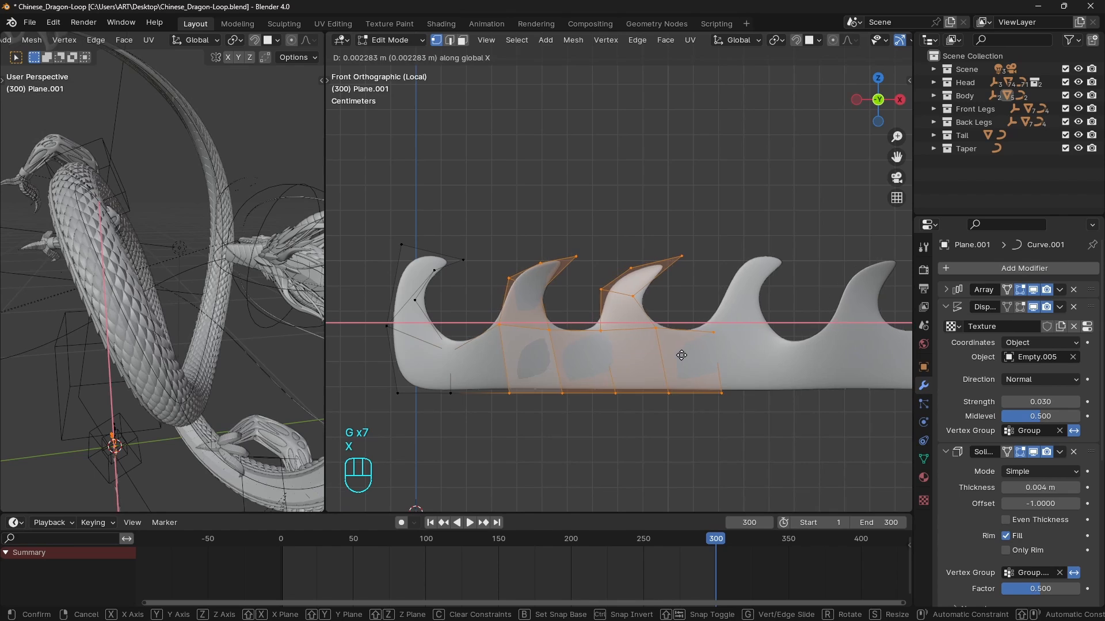
{"action": "left_click", "coordinate": [684, 354]}
{"action": "key", "text": "Tab"}
{"action": "key", "text": "Tab"}
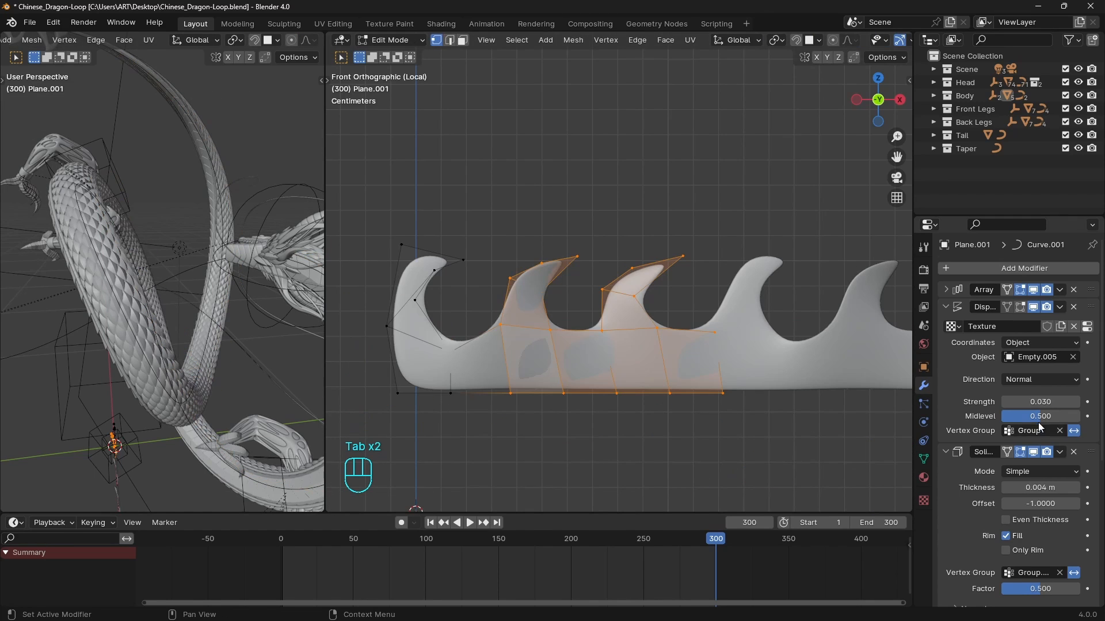
{"action": "left_click_drag", "start_coordinate": [945, 311], "coordinate": [950, 420]}
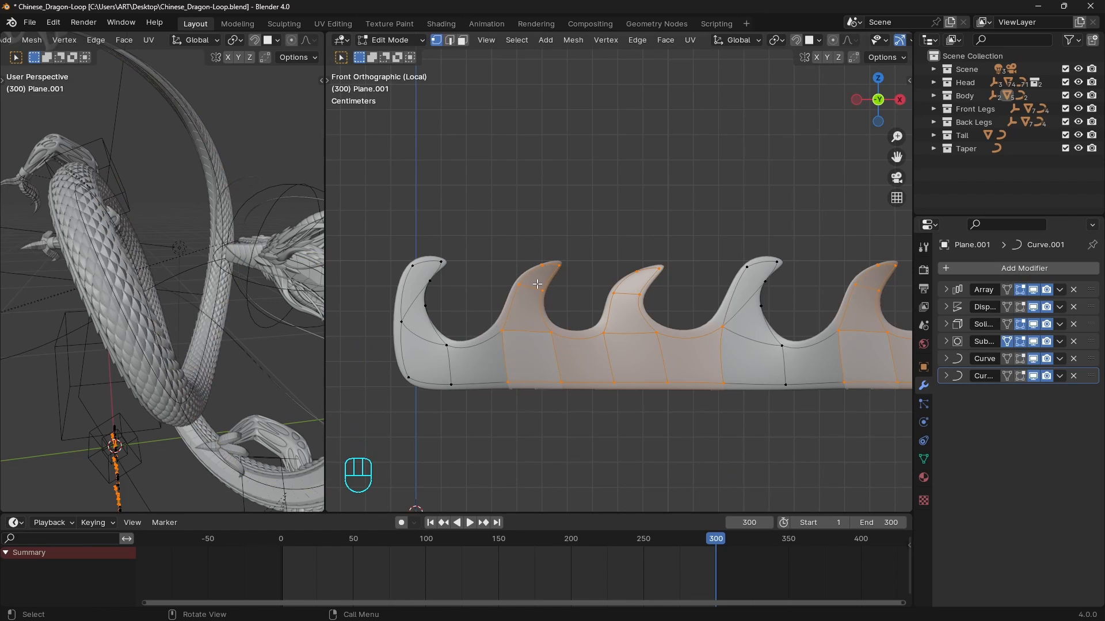
- Refine the fin's hooks by moving the first hook's back and tip vertices and the vertices around the second hook's tip
{"action": "key", "text": "g"}
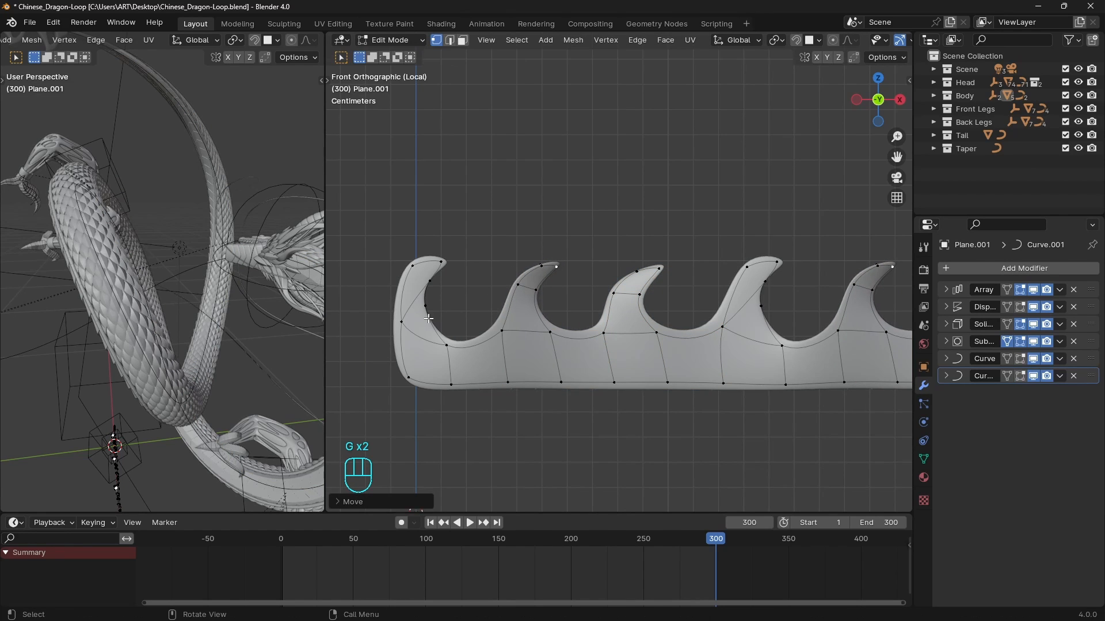
{"action": "key", "text": "g"}
{"action": "left_click", "coordinate": [385, 325]}
{"action": "left_click", "coordinate": [383, 326]}
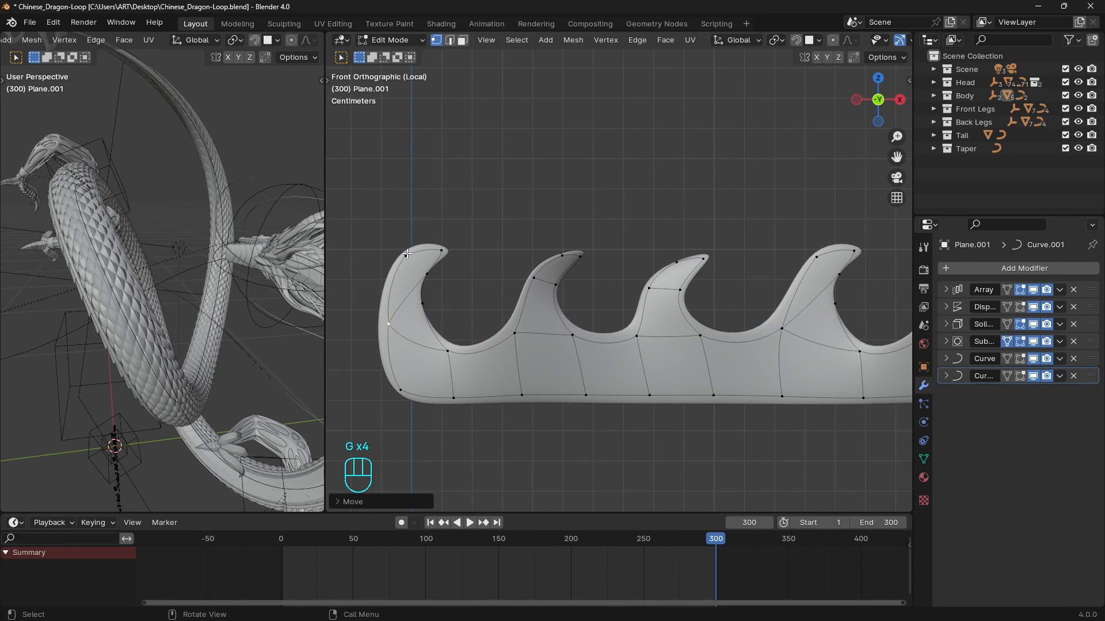
{"action": "left_click", "coordinate": [417, 262]}
{"action": "key", "text": "g"}
{"action": "left_click", "coordinate": [428, 260]}
{"action": "left_click", "coordinate": [454, 258]}
{"action": "key", "text": "g"}
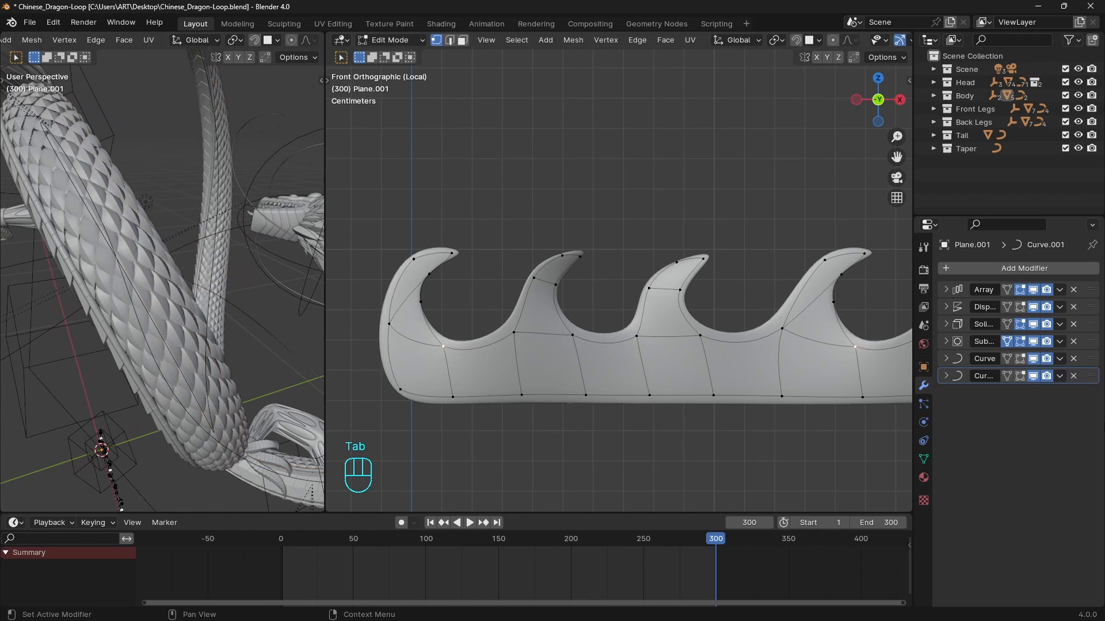
- Enable Edit Mode display for the fin's Curve modifiers and adjust the vertices in the dips between the hooks
{"action": "left_click", "coordinate": [1021, 377]}
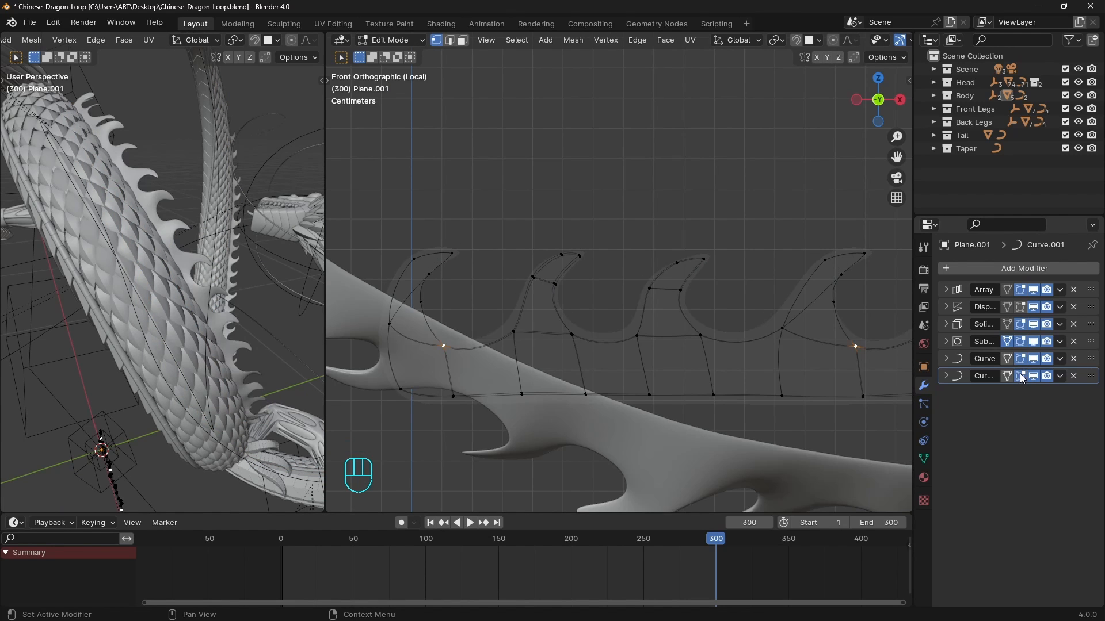
{"action": "middle_click_drag", "start_coordinate": [237, 271], "coordinate": [241, 262]}
{"action": "scroll", "coordinate": [489, 331], "scroll_direction": "down", "scroll_amount": 2}
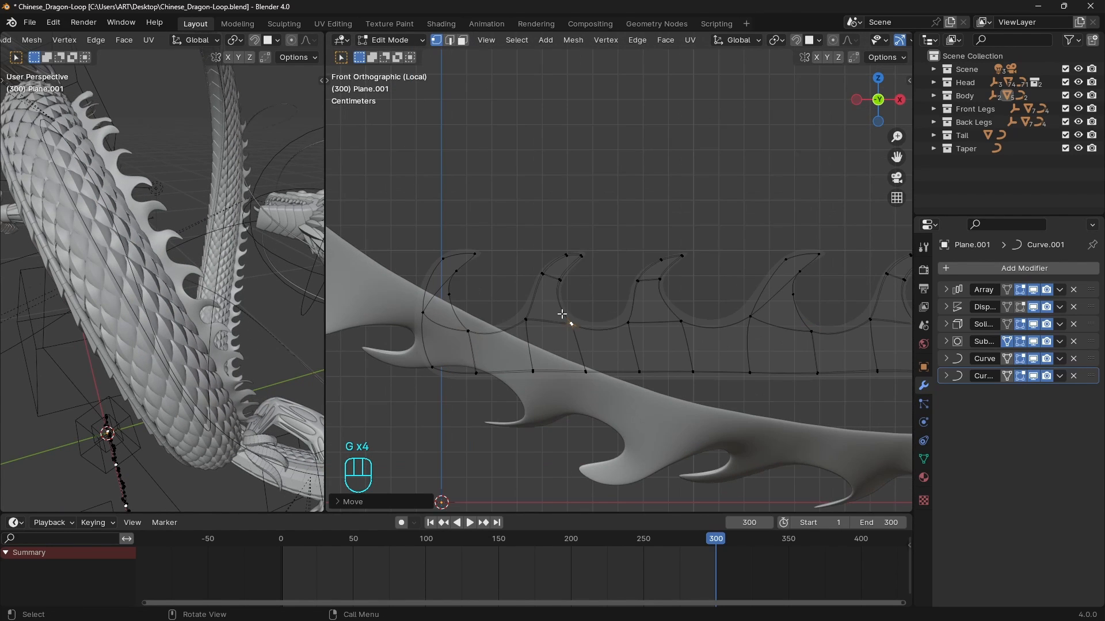
{"action": "left_click_drag", "start_coordinate": [403, 208], "coordinate": [826, 358]}
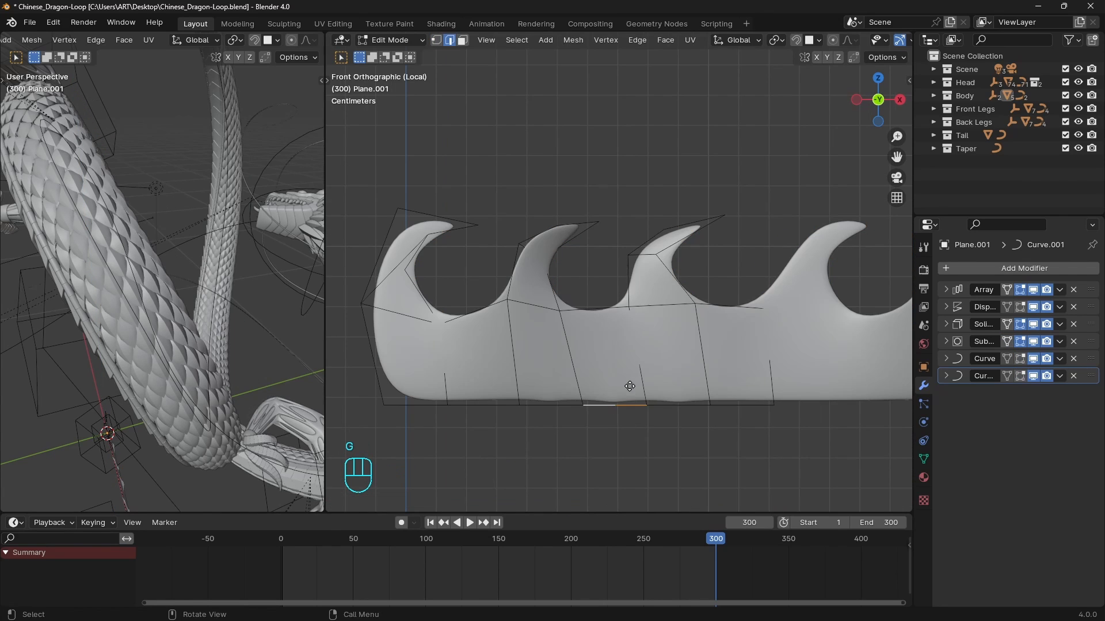
- Raise the fin's middle bottom edges about 0.018 m and move individual vertices to shape a notch in the base
{"action": "key", "text": "g"}
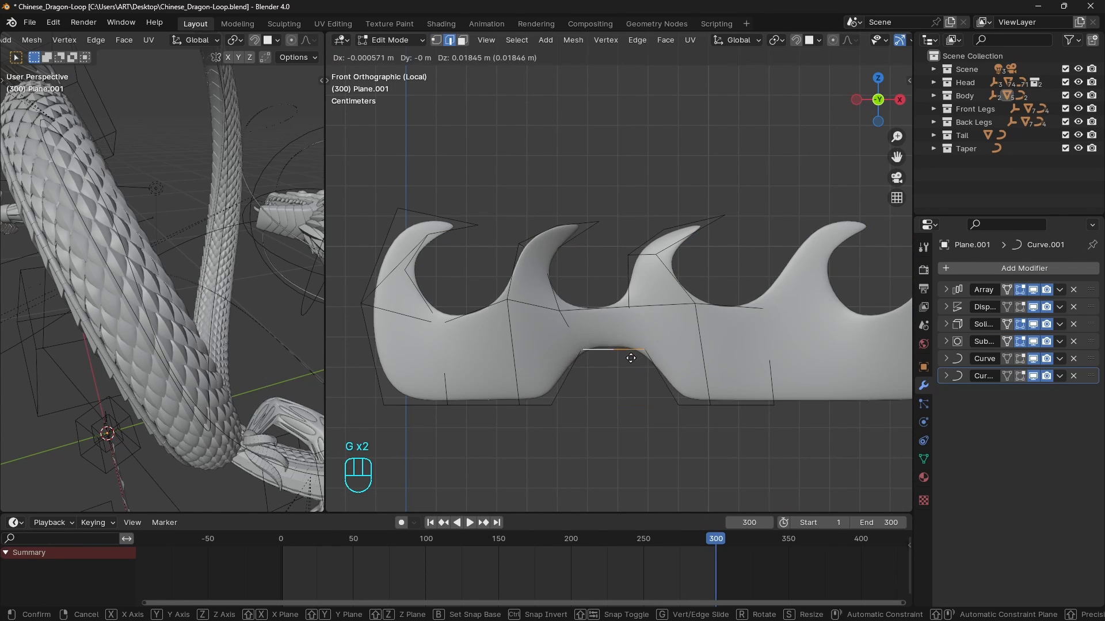
{"action": "key", "text": "1"}
{"action": "key", "text": "g"}
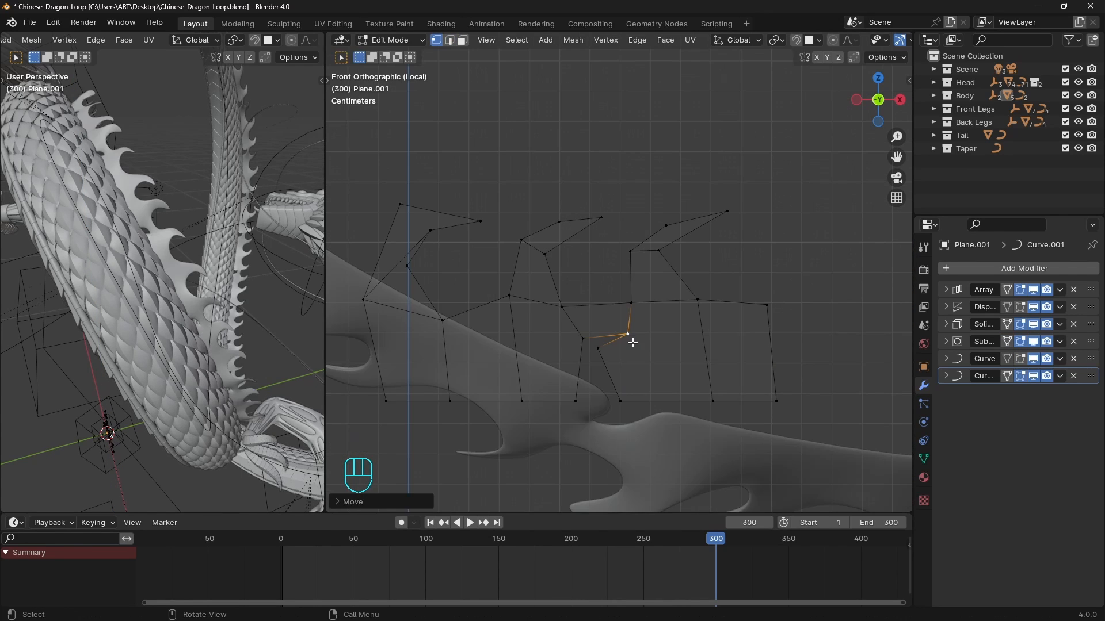
- Move the whole fin segment along Z, shift the first hook slightly toward negative X and return to Object Mode
{"action": "key", "text": "a"}
{"action": "key", "text": "g"}
{"action": "key", "text": "z"}
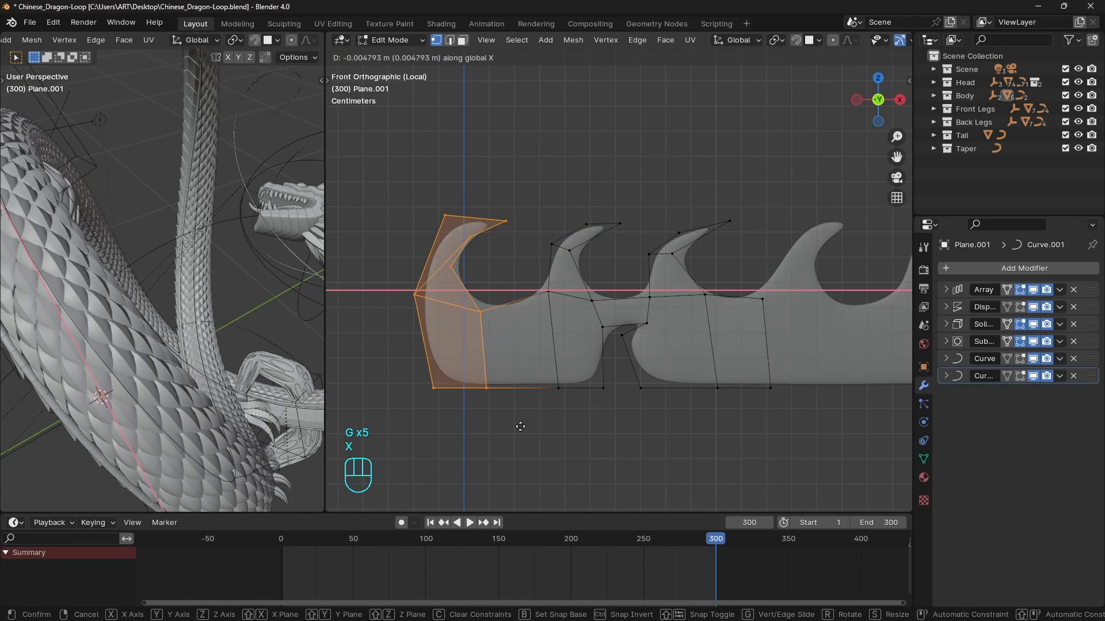
{"action": "key", "text": "Tab"}
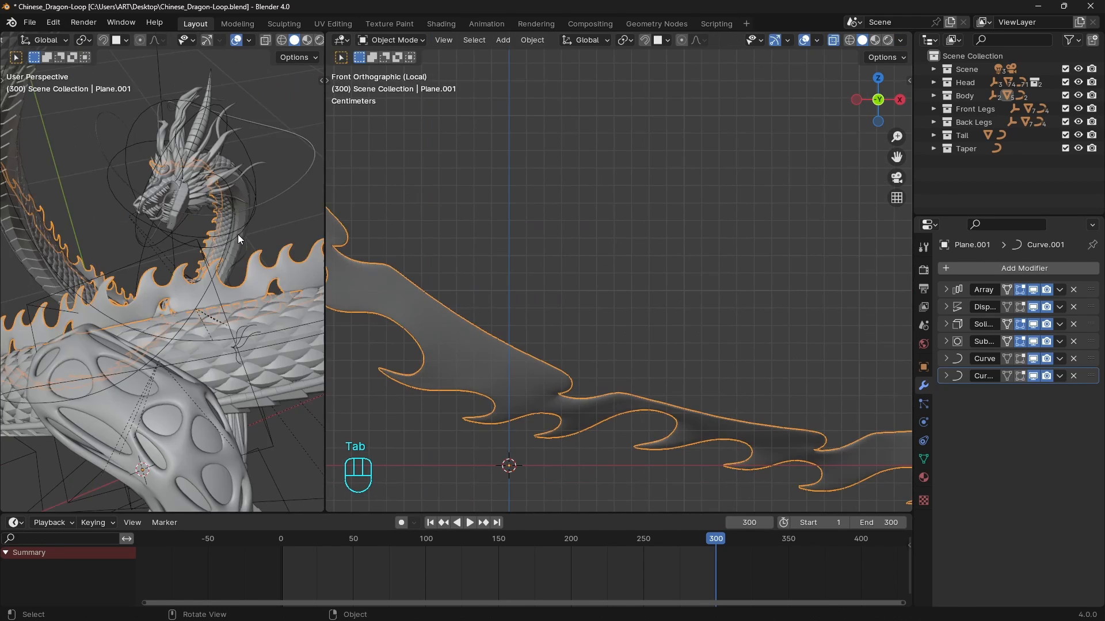
- Clear the vertex group from the fin's Solidify modifier and check the fin along the body
{"action": "mouse_move", "coordinate": [237, 234]}
{"action": "middle_mouse_down"}
{"action": "mouse_move", "coordinate": [239, 358]}
{"action": "mouse_move", "coordinate": [226, 331]}
{"action": "mouse_move", "coordinate": [225, 229]}
{"action": "middle_mouse_up"}
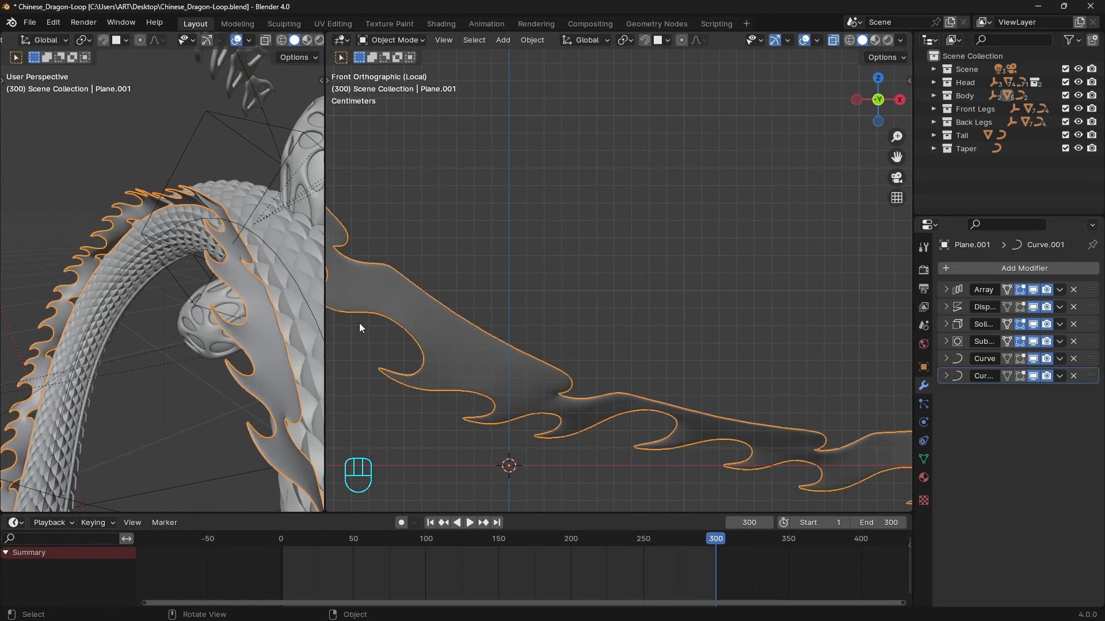
{"action": "scroll", "coordinate": [368, 321], "scroll_direction": "down", "scroll_amount": 2}
{"action": "left_click", "coordinate": [945, 324]}
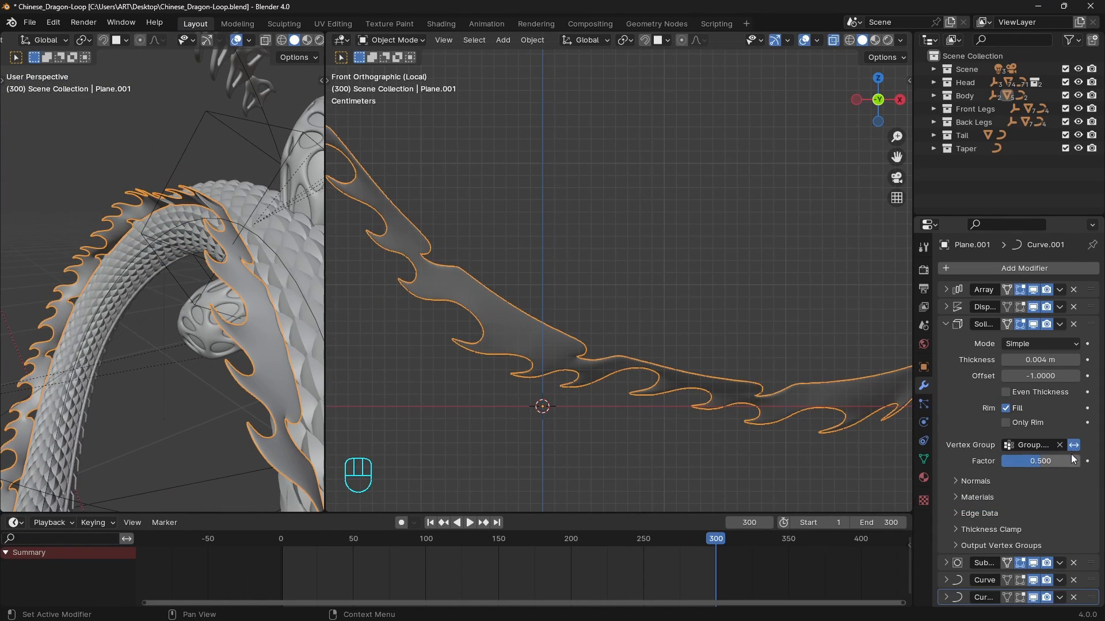
{"action": "middle_click_drag", "start_coordinate": [288, 351], "coordinate": [408, 336]}
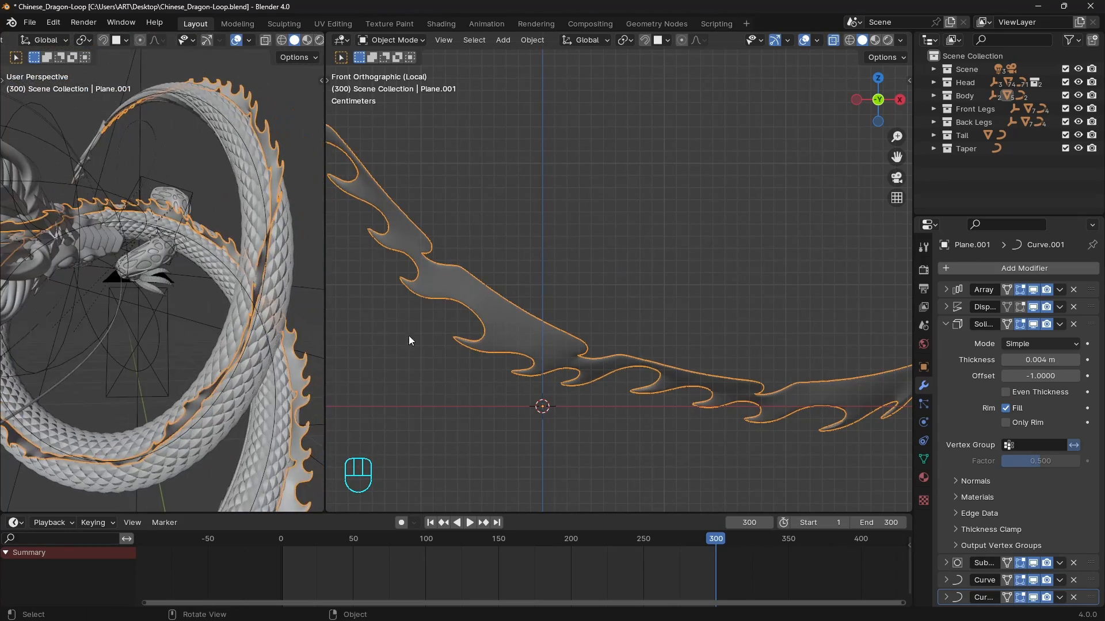
- Exit local view, turn off X-ray and save the dragon file
{"action": "key", "text": "slash"}
{"action": "key", "text": "alt+z"}
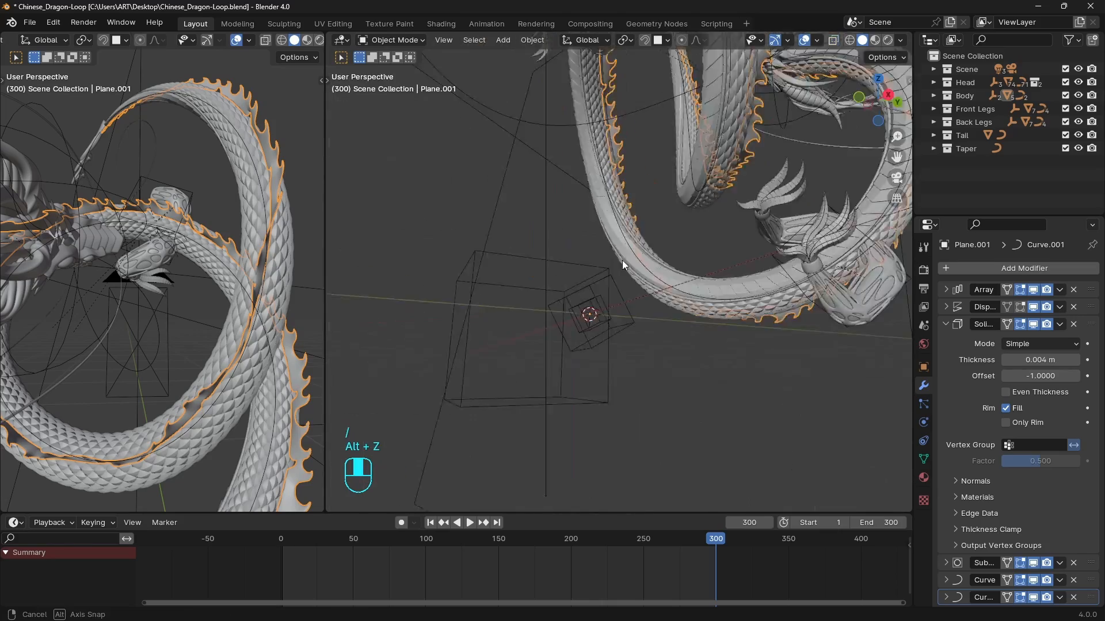
{"action": "key", "text": "ctrl+s"}
{"action": "scroll", "coordinate": [765, 254], "scroll_direction": "down", "scroll_amount": 5}
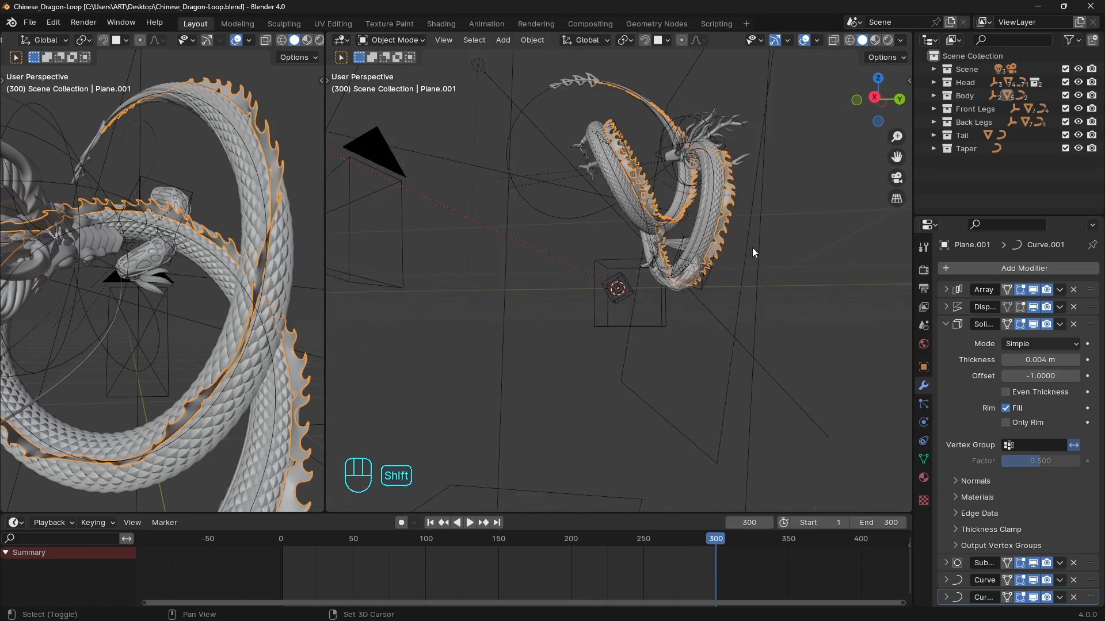
- Move the front legs' raised vein mesh into a new collection named Hidden and exclude that collection from the view layer
{"action": "middle_click_drag", "start_coordinate": [752, 248], "coordinate": [650, 368], "text": "shift"}
{"action": "scroll", "coordinate": [596, 332], "scroll_direction": "up", "scroll_amount": 2}
{"action": "middle_click_drag", "start_coordinate": [596, 331], "coordinate": [668, 356]}
{"action": "middle_click_drag", "start_coordinate": [661, 445], "coordinate": [699, 320], "text": "ctrl"}
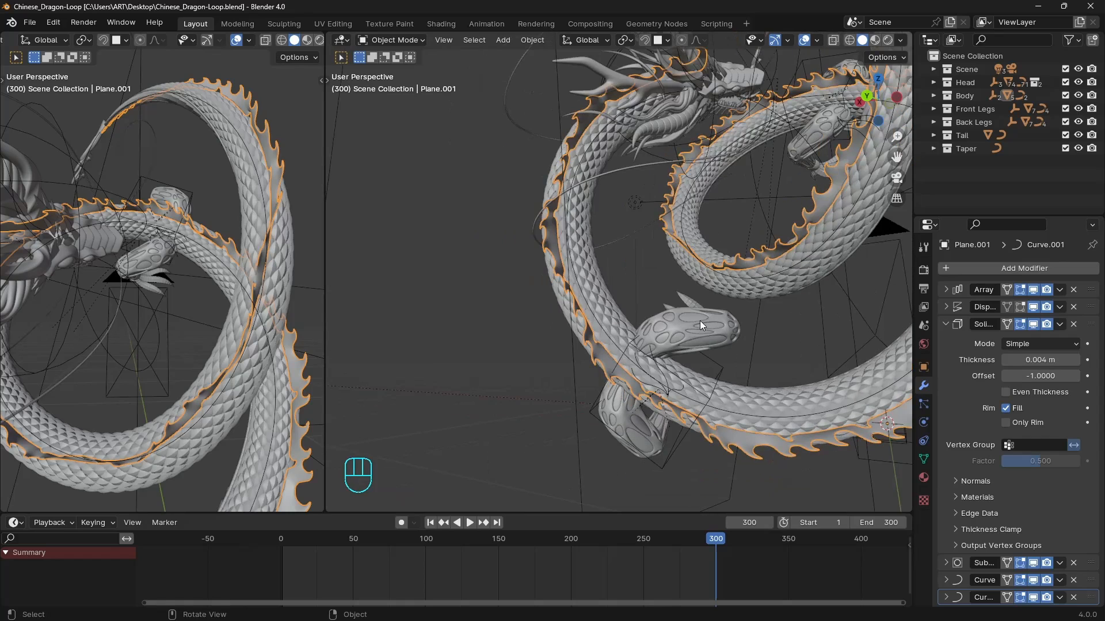
{"action": "left_click", "coordinate": [700, 320]}
{"action": "key", "text": "m"}
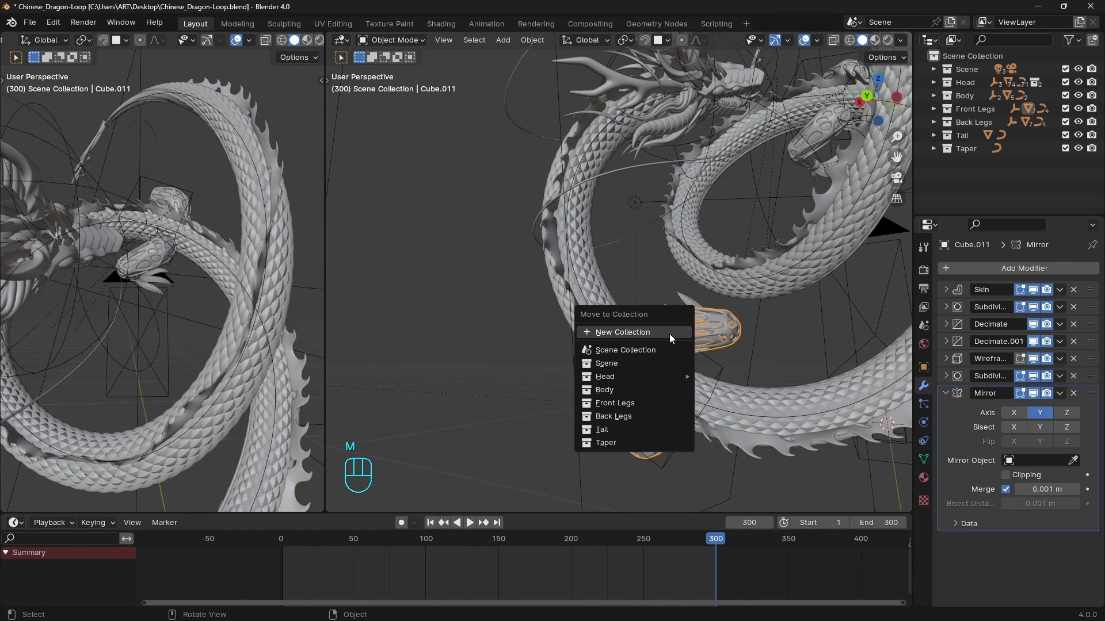
{"action": "left_click", "coordinate": [668, 334]}
{"action": "type", "text": "Hidden"}
{"action": "key", "text": "Return"}
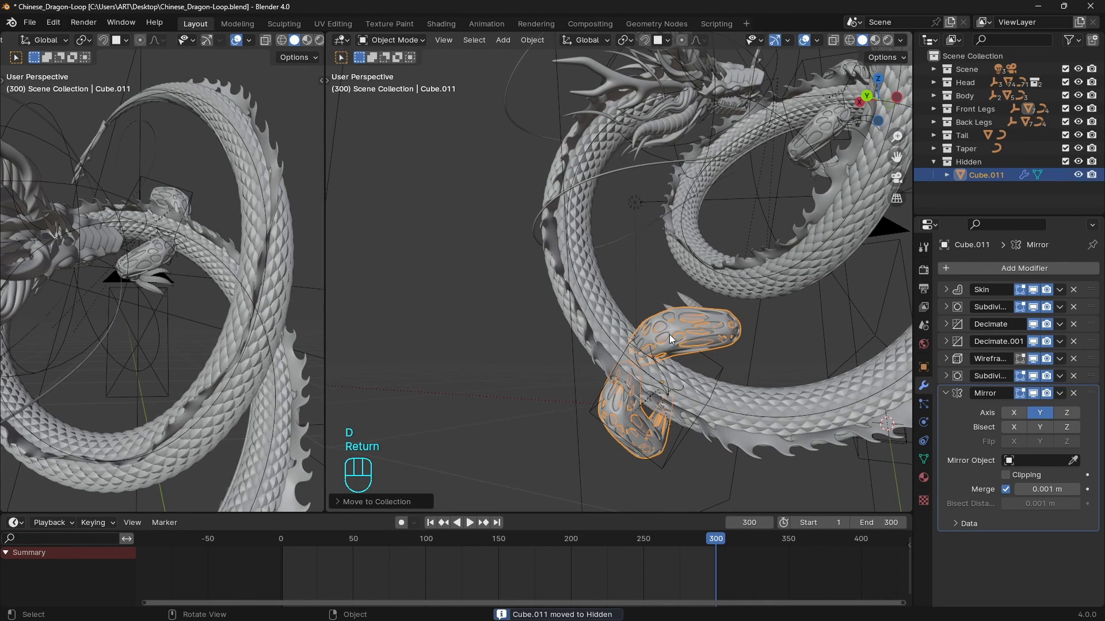
{"action": "left_click", "coordinate": [1065, 162]}
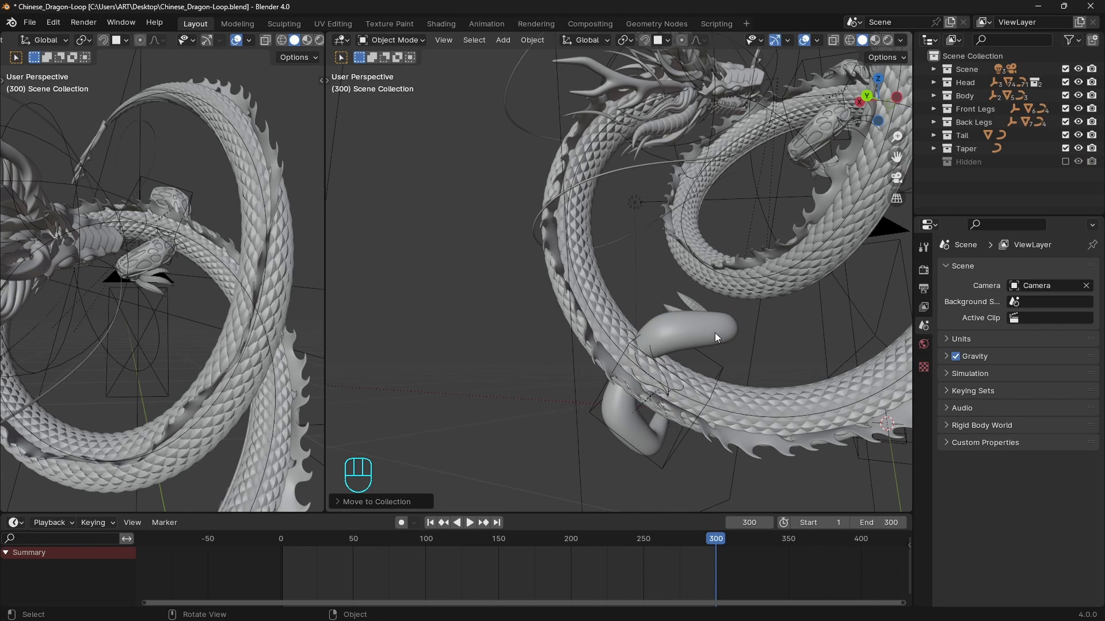
- Move the back legs' raised vein mesh into the Hidden collection
{"action": "middle_click_drag", "start_coordinate": [715, 332], "coordinate": [685, 257]}
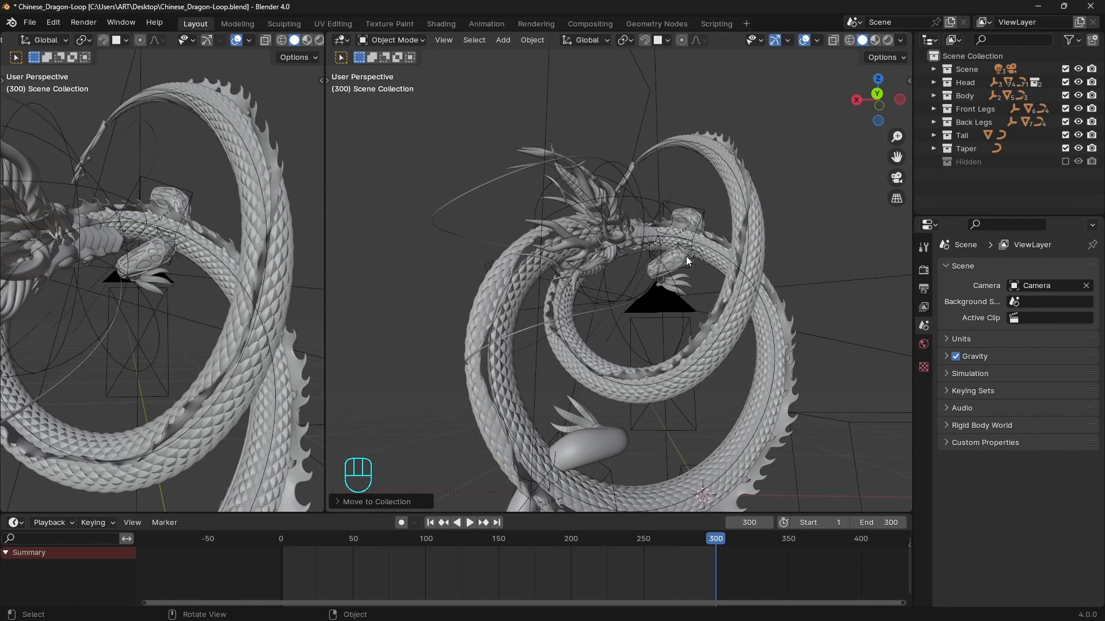
{"action": "left_click", "coordinate": [685, 259]}
{"action": "key", "text": "m"}
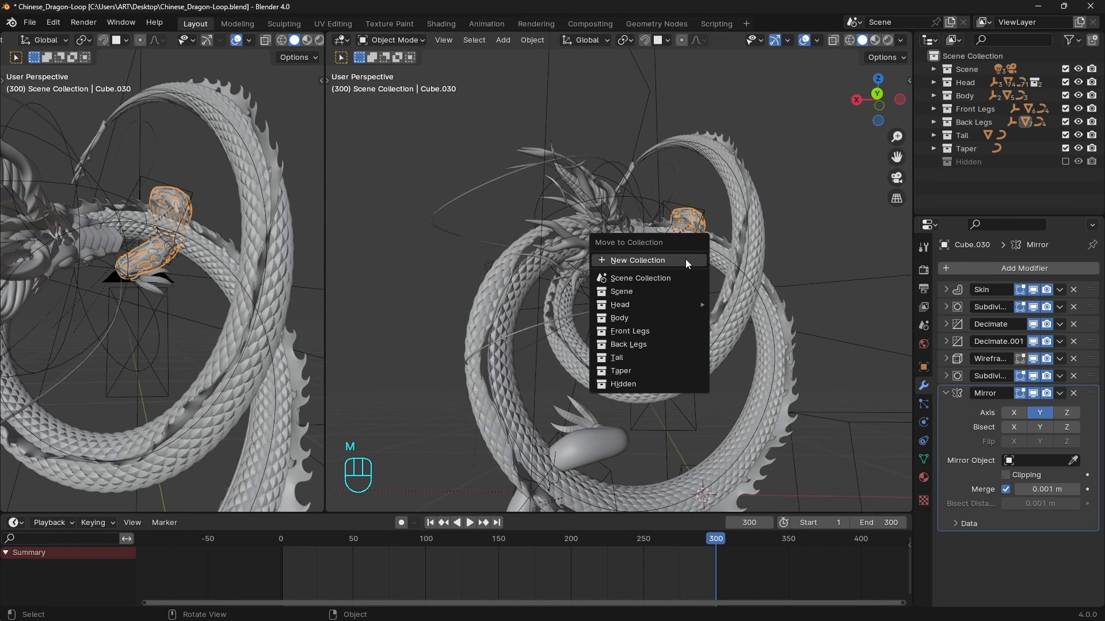
{"action": "left_click", "coordinate": [627, 384]}
- Select and frame the front leg mesh and switch the smaller viewport to Material Preview shading
{"action": "middle_click_drag", "start_coordinate": [654, 340], "coordinate": [665, 277], "text": "shift"}
{"action": "left_click", "coordinate": [632, 365]}
{"action": "key", "text": "grave"}
{"action": "middle_click_drag", "start_coordinate": [717, 324], "coordinate": [656, 305]}
{"action": "key", "text": "z"}
{"action": "middle_click_drag", "start_coordinate": [167, 295], "coordinate": [748, 325]}
- Resize the skin around the front leg's bent joint in Edit Mode with X-ray on
{"action": "key", "text": "Tab"}
{"action": "key", "text": "alt+z"}
{"action": "key", "text": "ctrl+a"}
{"action": "left_click", "coordinate": [732, 376]}
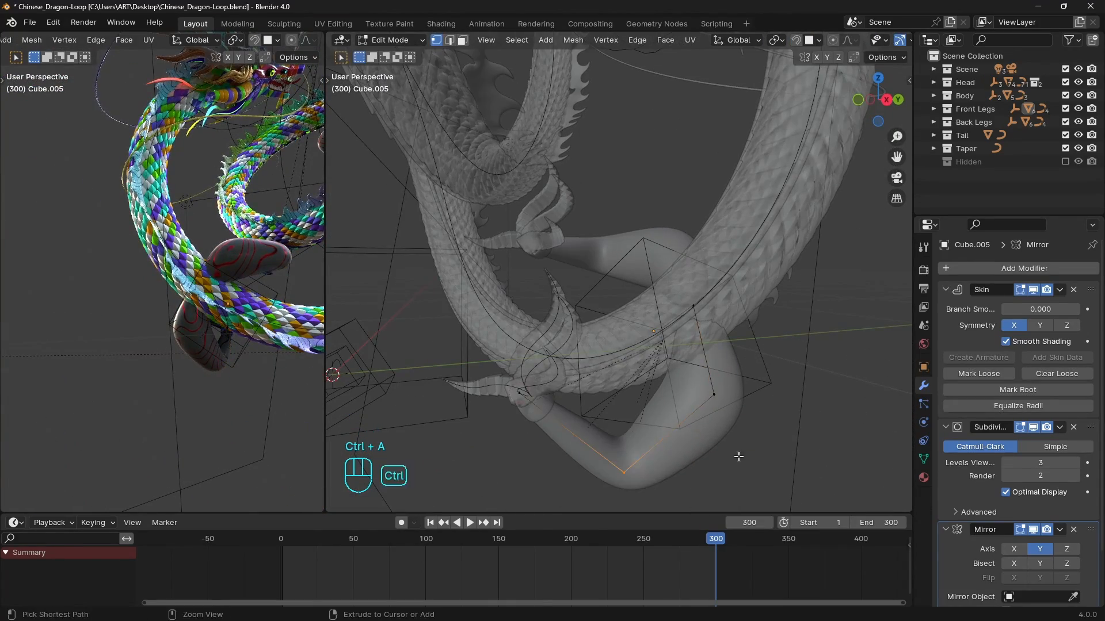
{"action": "key", "text": "ctrl+a"}
{"action": "left_click", "coordinate": [772, 449]}
{"action": "key", "text": "ctrl+a"}
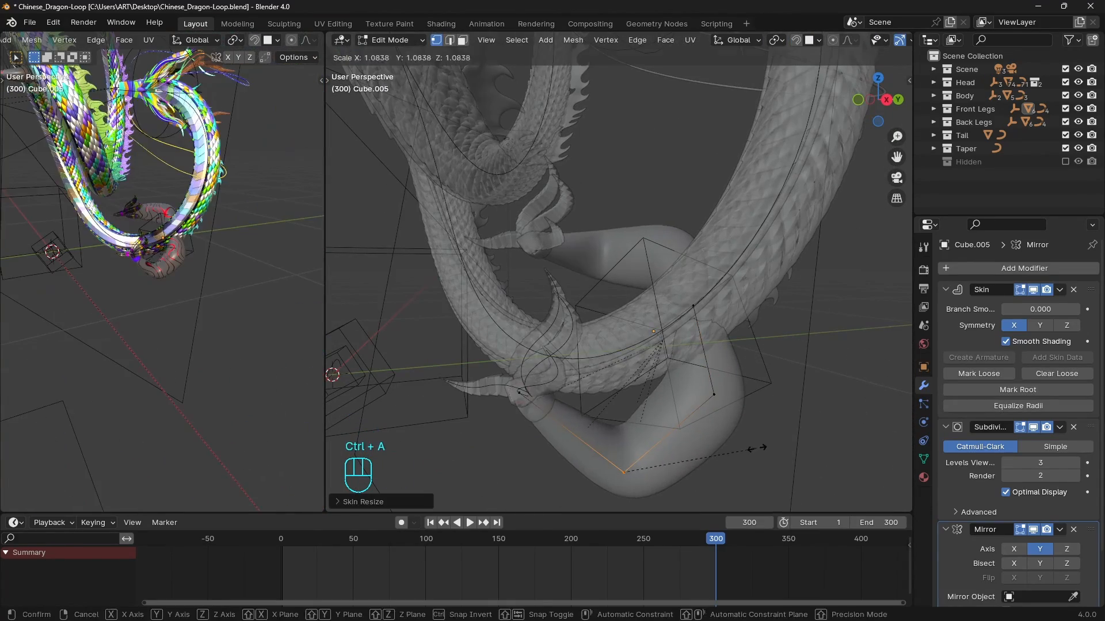
{"action": "left_click", "coordinate": [758, 449]}
- Resize the skin at the upper leg, reposition the leg vertex and turn off X-ray
{"action": "key", "text": "alt+z"}
{"action": "middle_click_drag", "start_coordinate": [767, 402], "coordinate": [794, 345]}
{"action": "key", "text": "alt+z"}
{"action": "key", "text": "ctrl+a"}
{"action": "left_click", "coordinate": [719, 308]}
{"action": "key", "text": "alt+z"}
{"action": "key", "text": "g"}
{"action": "left_click", "coordinate": [695, 320]}
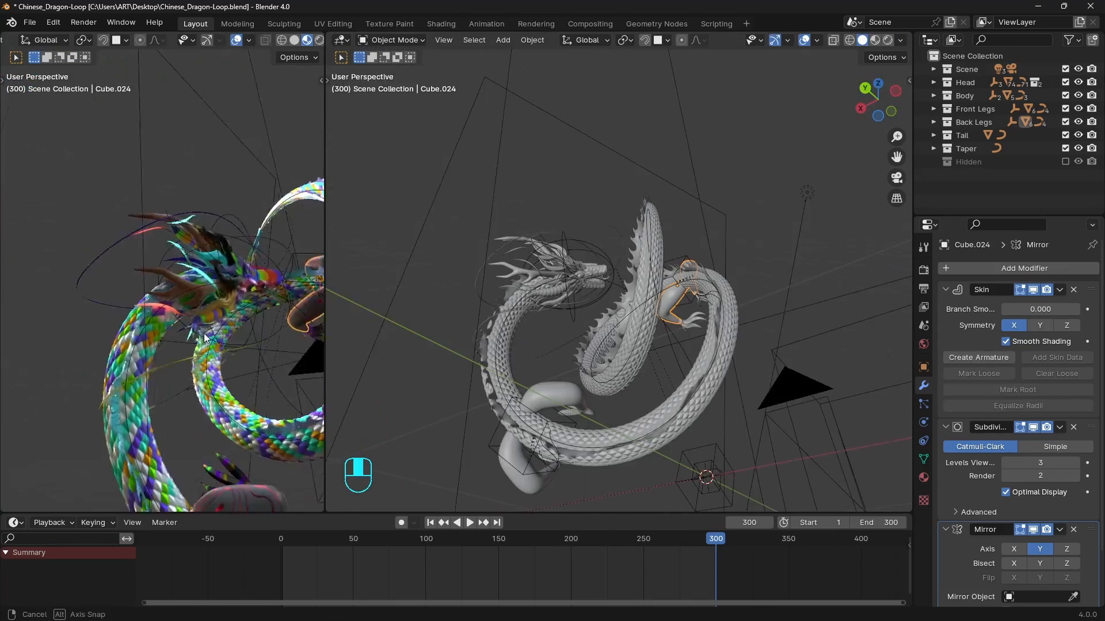
- Move the two long whisker curves of the head into the Hidden collection
{"action": "middle_click_drag", "start_coordinate": [204, 338], "coordinate": [247, 331]}
{"action": "middle_click_drag", "start_coordinate": [440, 327], "coordinate": [614, 370]}
{"action": "left_click", "coordinate": [516, 352]}
{"action": "middle_click_drag", "start_coordinate": [578, 449], "coordinate": [546, 402], "text": "shift"}
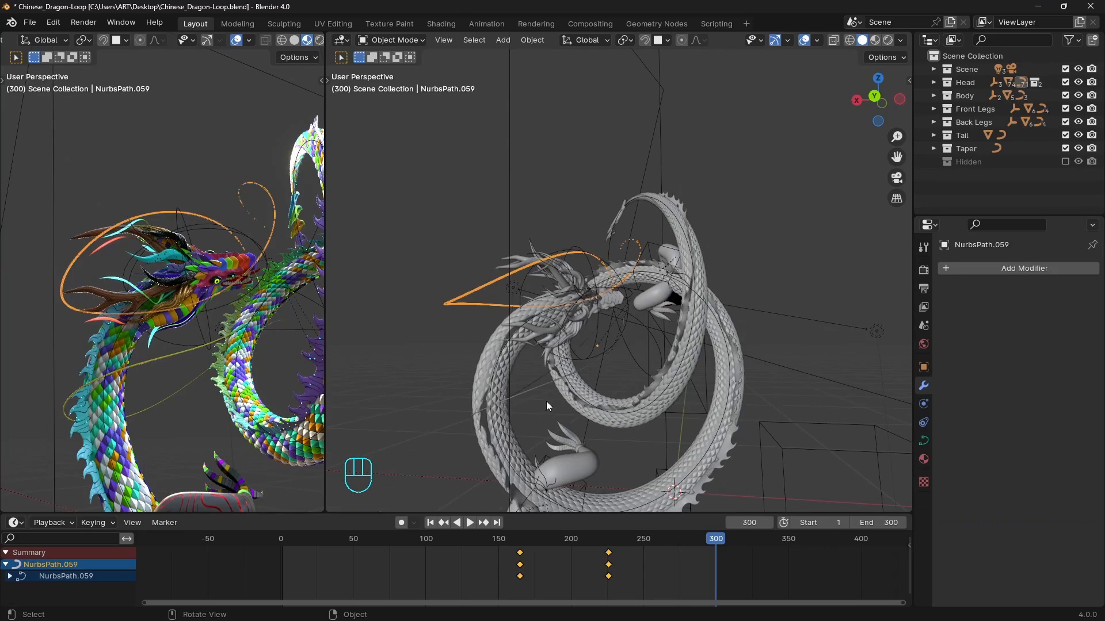
{"action": "left_click", "coordinate": [532, 393], "text": "shift"}
{"action": "key", "text": "m"}
{"action": "left_click", "coordinate": [644, 278]}
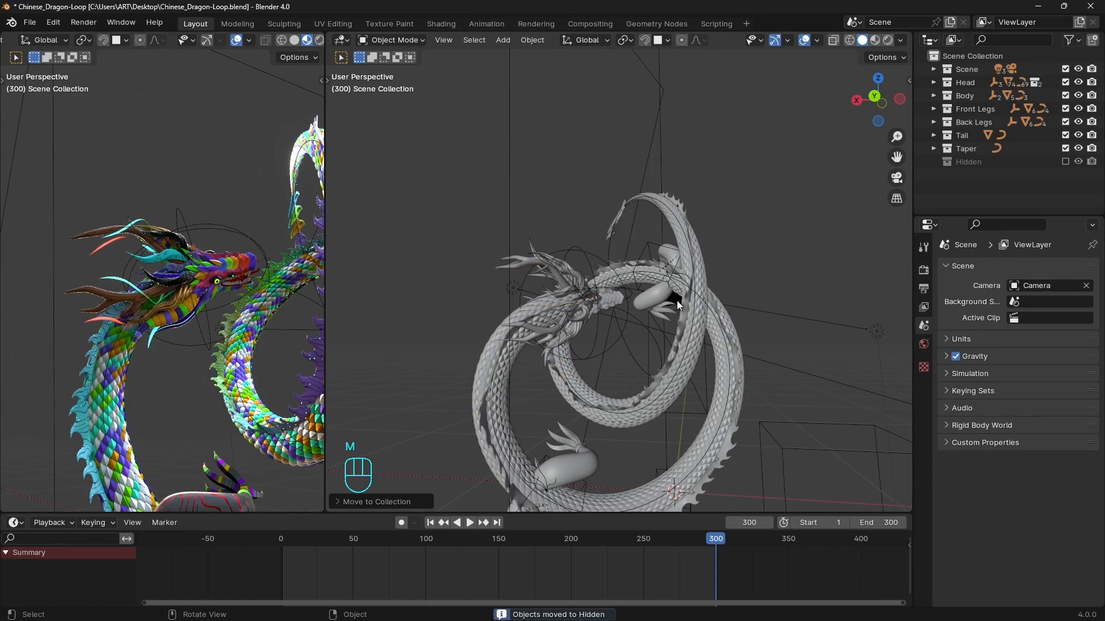
- Disable the Follow Path constraint on the head's spherical empty
{"action": "middle_click_drag", "start_coordinate": [674, 291], "coordinate": [700, 248]}
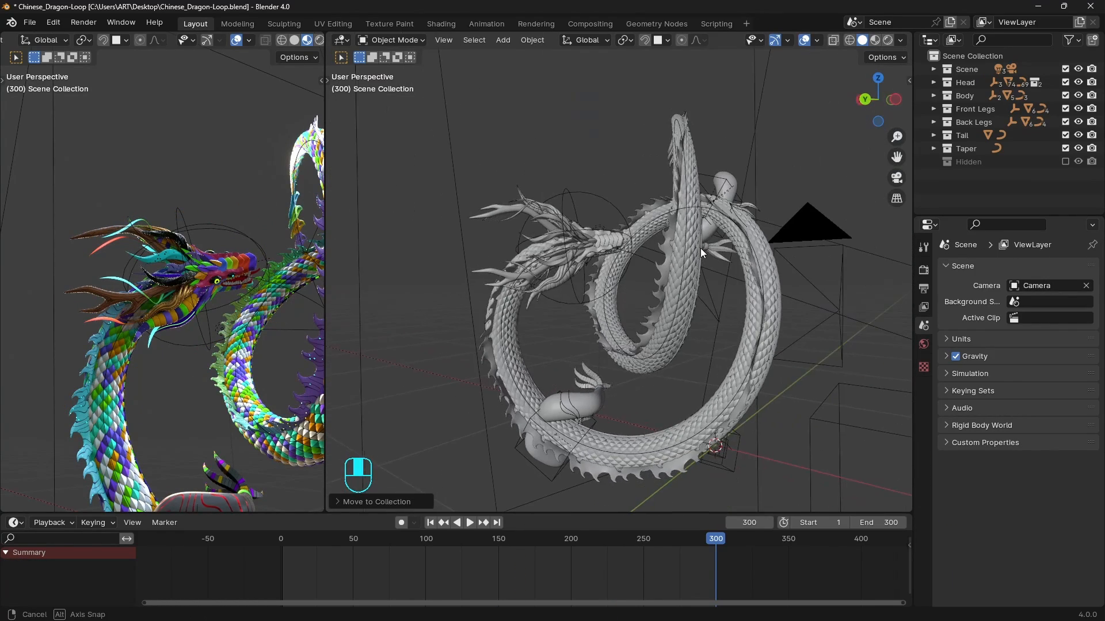
{"action": "left_click", "coordinate": [587, 192]}
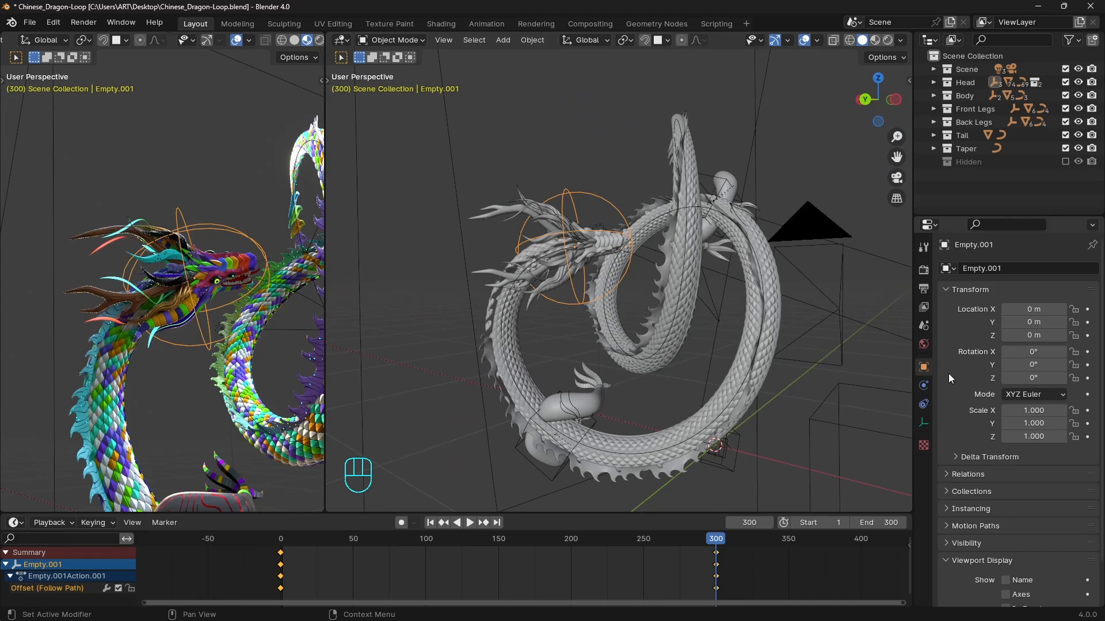
{"action": "left_click", "coordinate": [923, 405]}
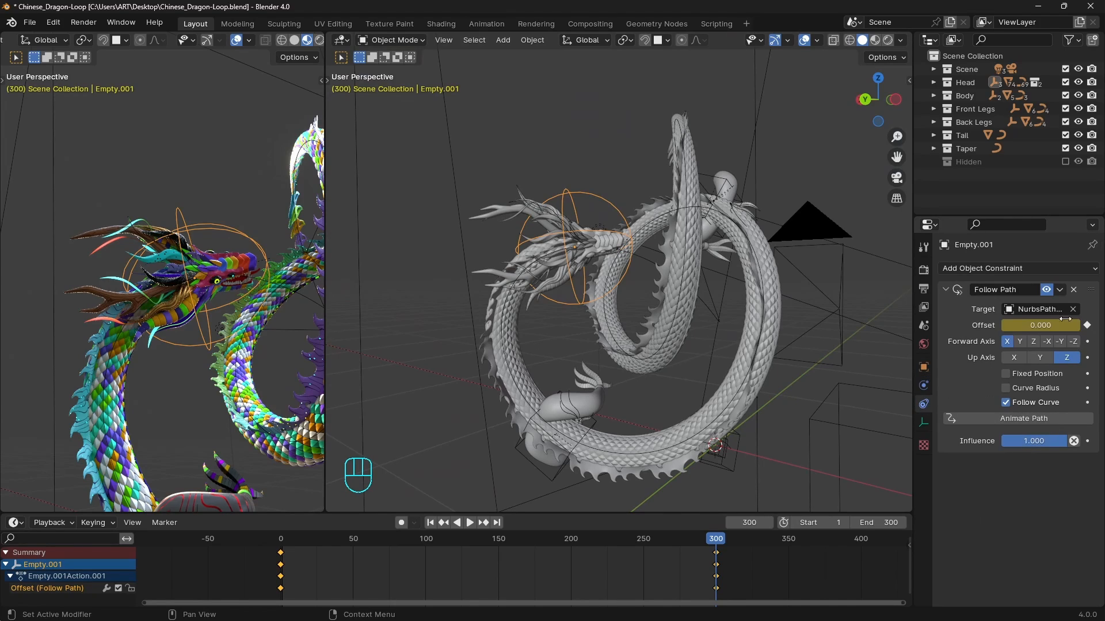
{"action": "left_click", "coordinate": [1046, 290]}
{"action": "middle_click_drag", "start_coordinate": [714, 397], "coordinate": [599, 388]}
{"action": "key", "text": "KP_3"}
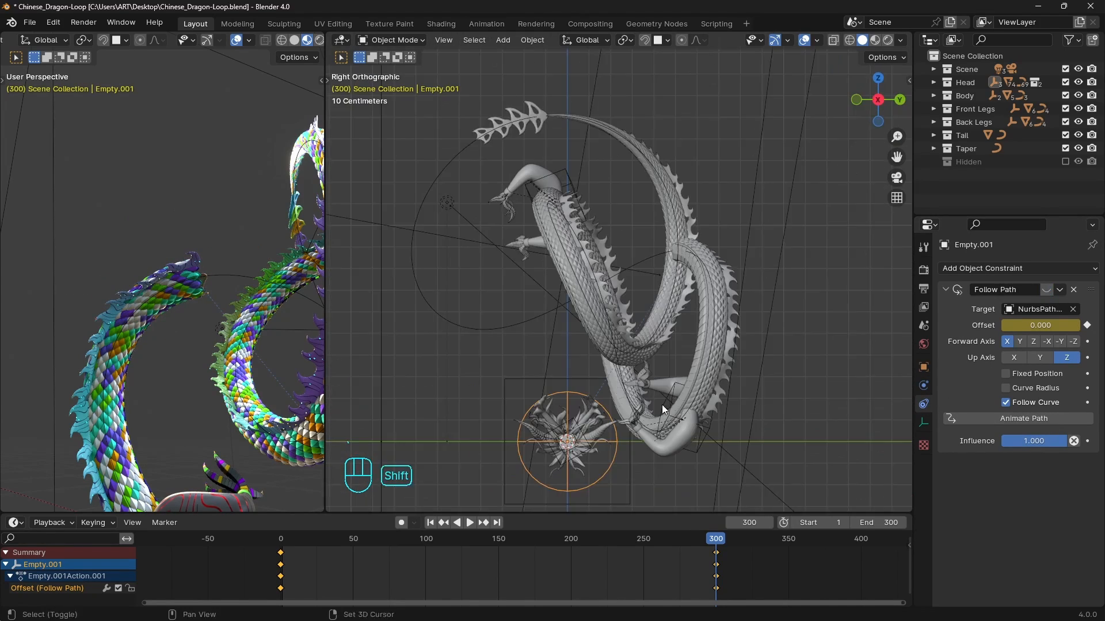
- Exclude the Body, Front Legs, Back Legs, Tail and Taper collections to isolate the dragon's head
{"action": "middle_click_drag", "start_coordinate": [662, 405], "coordinate": [669, 365], "text": "shift"}
{"action": "scroll", "coordinate": [613, 388], "scroll_direction": "up", "scroll_amount": 3}
{"action": "middle_click_drag", "start_coordinate": [613, 388], "coordinate": [619, 355], "text": "shift"}
{"action": "key", "text": "grave"}
{"action": "left_click_drag", "start_coordinate": [0, 0], "coordinate": [0, 0]}
{"action": "middle_click_drag", "start_coordinate": [487, 381], "coordinate": [632, 339], "text": "shift"}
{"action": "scroll", "coordinate": [632, 340], "scroll_direction": "up", "scroll_amount": 1}
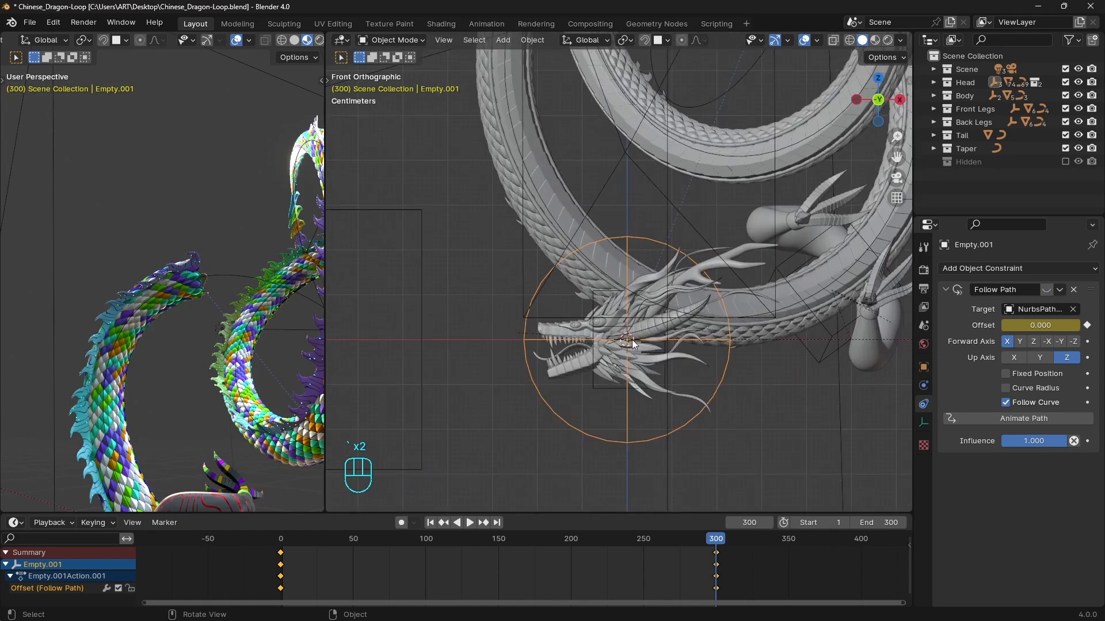
{"action": "scroll", "coordinate": [632, 340], "scroll_direction": "up", "scroll_amount": 3}
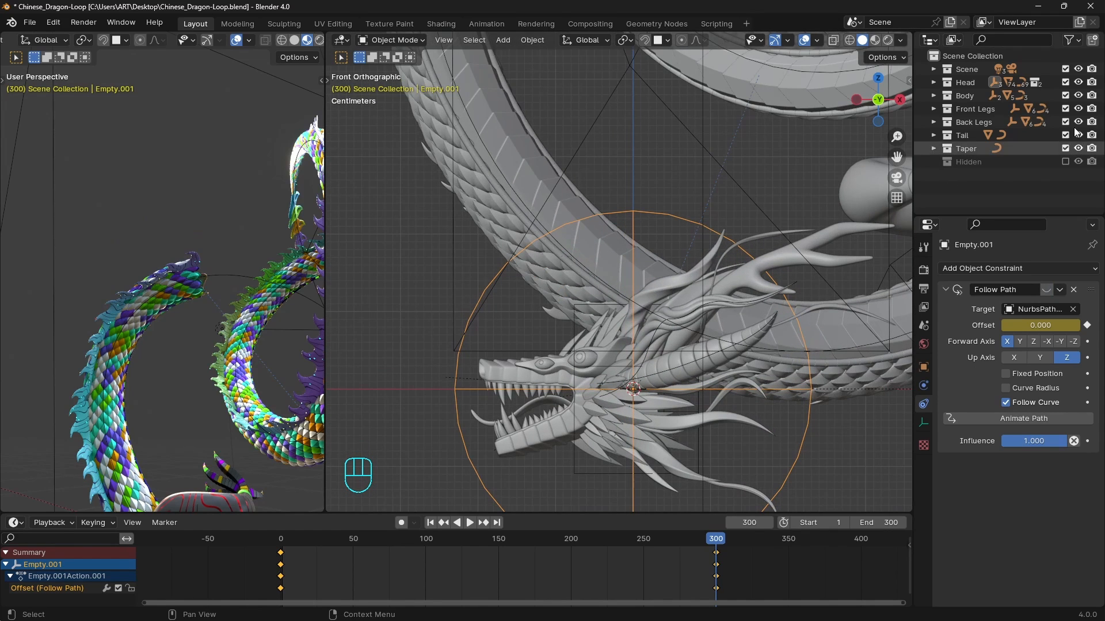
{"action": "left_click", "coordinate": [1064, 96]}
{"action": "left_click_drag", "start_coordinate": [1066, 124], "coordinate": [1066, 147]}
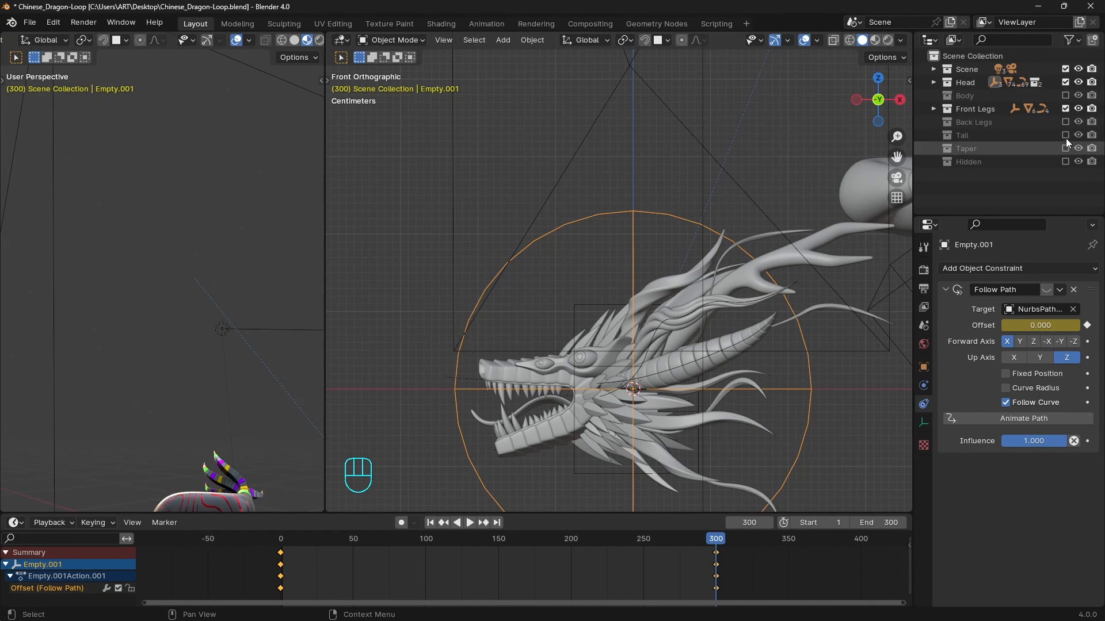
{"action": "left_click", "coordinate": [1066, 109]}
- Frame the head in a left orthographic view in the preview viewport and in the front view beside it
{"action": "middle_click_drag", "start_coordinate": [556, 367], "coordinate": [514, 274], "text": "shift"}
{"action": "scroll", "coordinate": [513, 273], "scroll_direction": "up", "scroll_amount": 1}
{"action": "key", "text": "grave"}
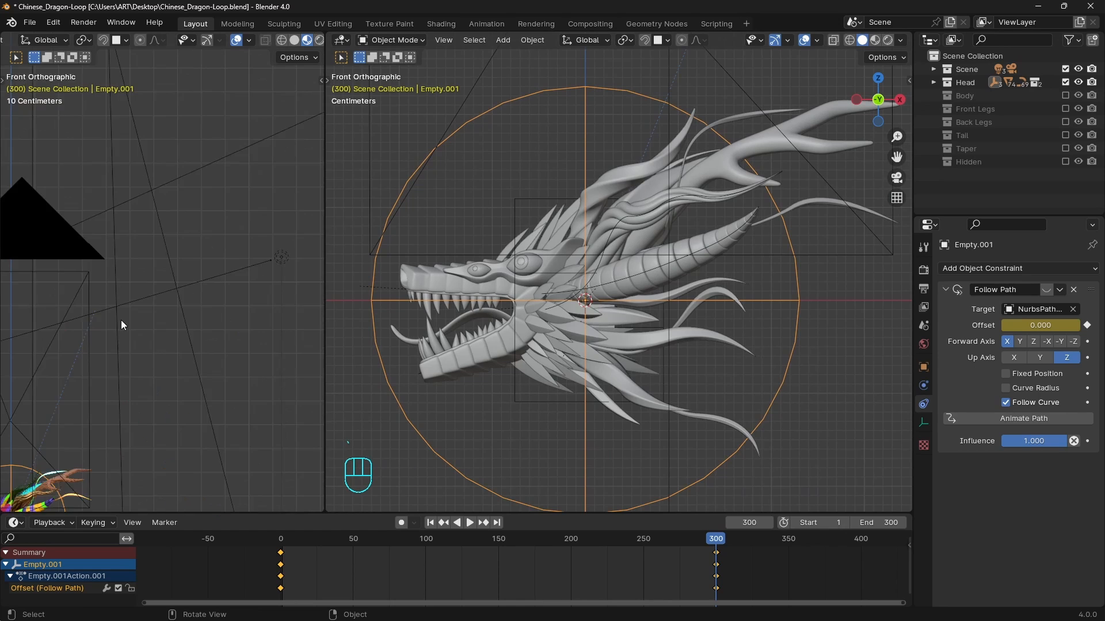
{"action": "left_click", "coordinate": [149, 401]}
{"action": "key", "text": "grave"}
{"action": "left_click", "coordinate": [245, 440]}
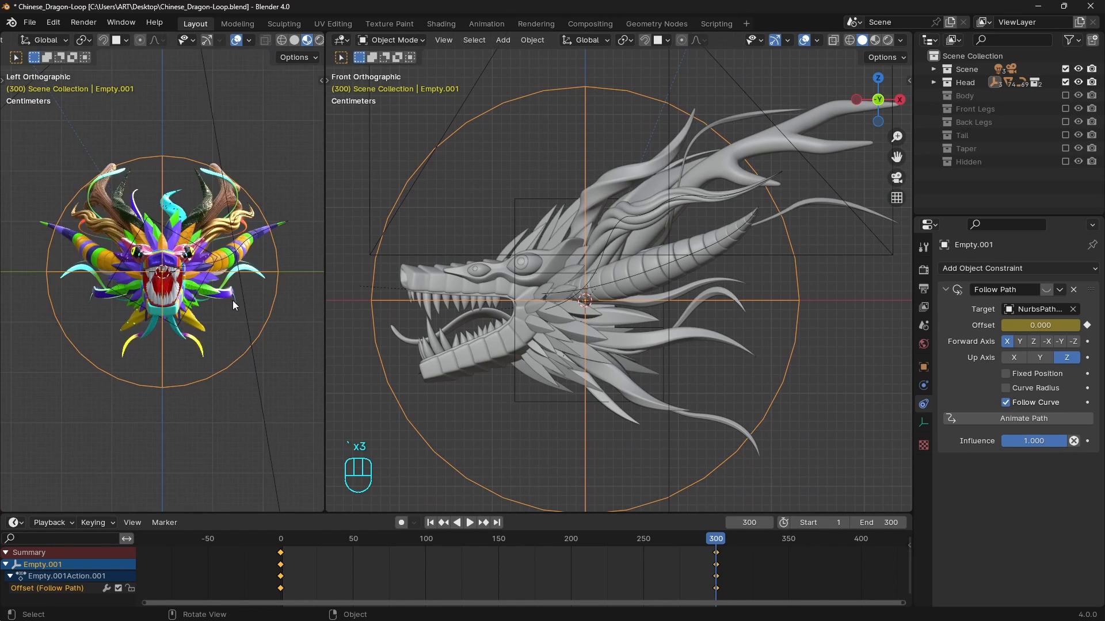
{"action": "scroll", "coordinate": [229, 294], "scroll_direction": "up", "scroll_amount": 1}
{"action": "middle_click_drag", "start_coordinate": [218, 273], "coordinate": [211, 298], "text": "shift"}
{"action": "scroll", "coordinate": [565, 419], "scroll_direction": "up", "scroll_amount": 1}
{"action": "middle_click_drag", "start_coordinate": [565, 419], "coordinate": [622, 375], "text": "shift"}
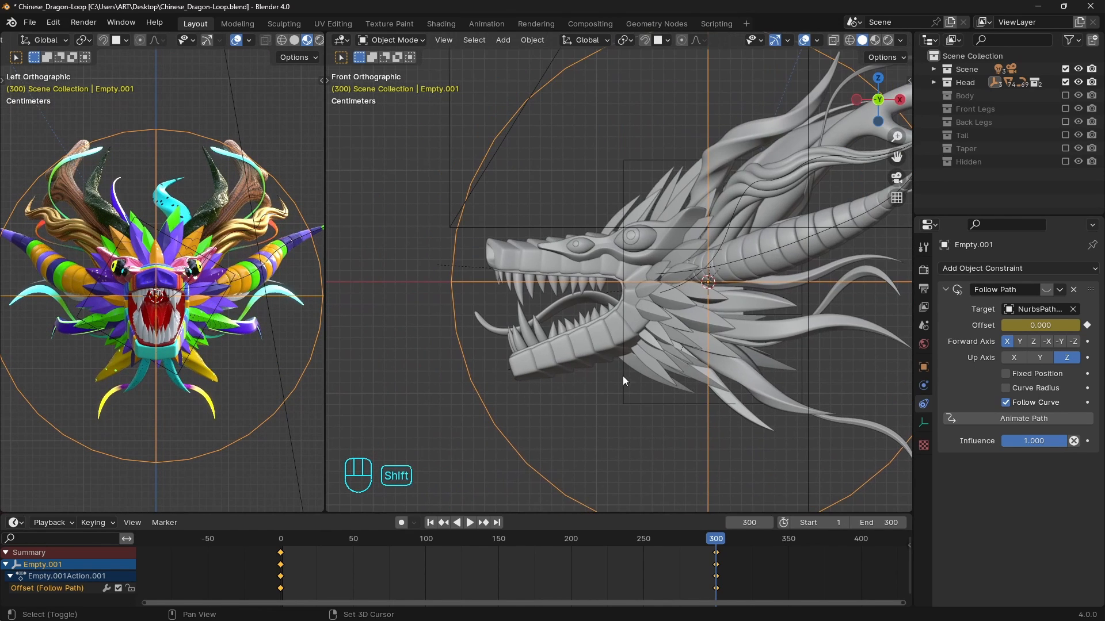
- Rotate and move the lower jaw curve's front control points downward to open the mouth wider
{"action": "left_click", "coordinate": [506, 371]}
{"action": "key", "text": "Tab"}
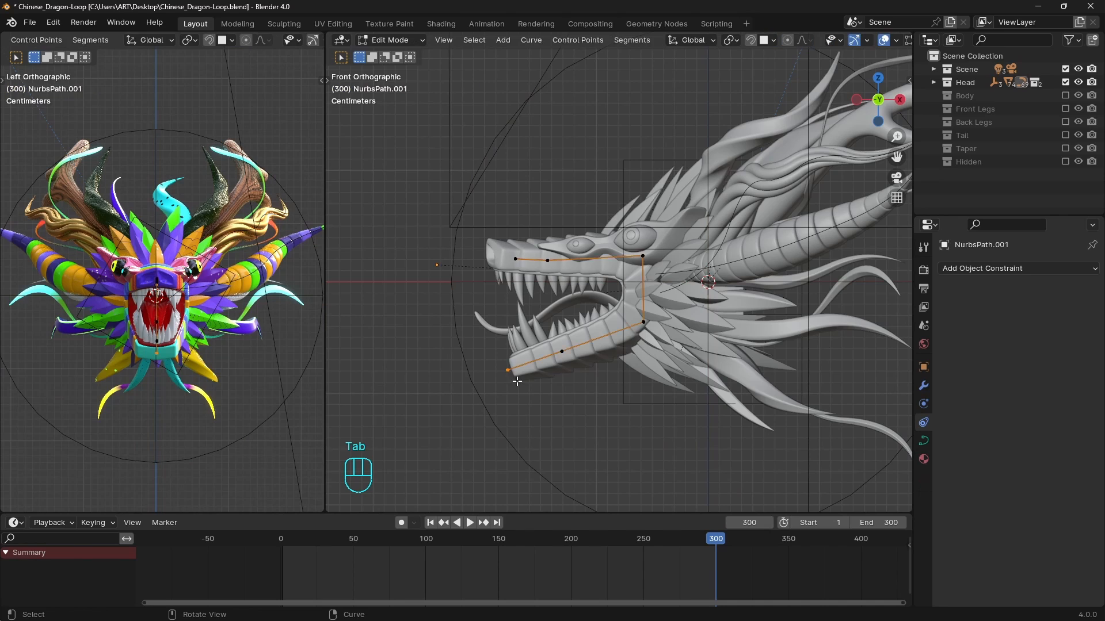
{"action": "key", "text": "alt+z"}
{"action": "key", "text": "alt+z"}
{"action": "left_click_drag", "start_coordinate": [449, 321], "coordinate": [601, 424]}
{"action": "key", "text": "r"}
{"action": "left_click", "coordinate": [690, 369]}
{"action": "key", "text": "g"}
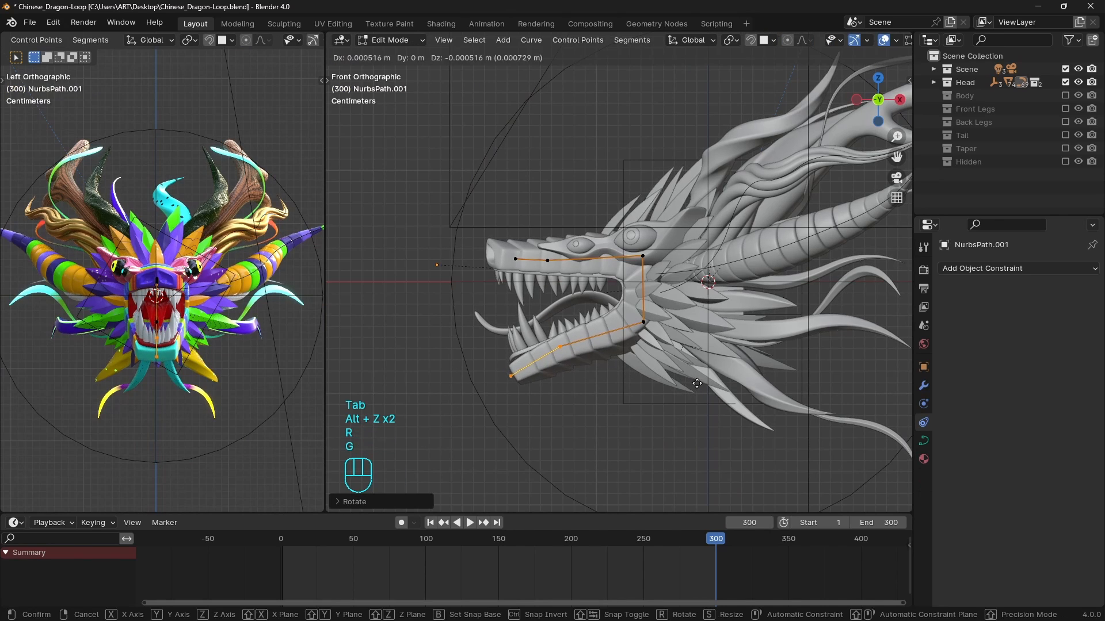
{"action": "left_click", "coordinate": [703, 398]}
{"action": "key", "text": "r"}
{"action": "left_click", "coordinate": [702, 397]}
- Rotate and move the lower part of the lip mesh down onto the opened jaw
{"action": "scroll", "coordinate": [706, 390], "scroll_direction": "up", "scroll_amount": 3}
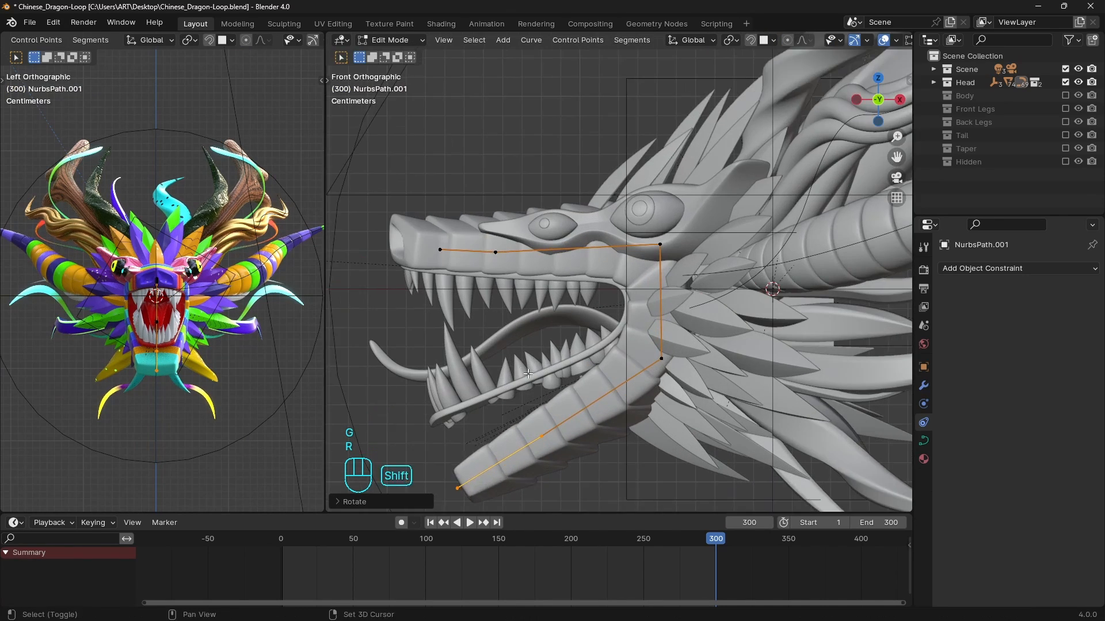
{"action": "middle_click_drag", "start_coordinate": [709, 386], "coordinate": [745, 329], "text": "shift"}
{"action": "key", "text": "Tab"}
{"action": "left_click", "coordinate": [540, 337]}
{"action": "key", "text": "Tab"}
{"action": "key", "text": "alt+z"}
{"action": "left_click_drag", "start_coordinate": [414, 305], "coordinate": [567, 420]}
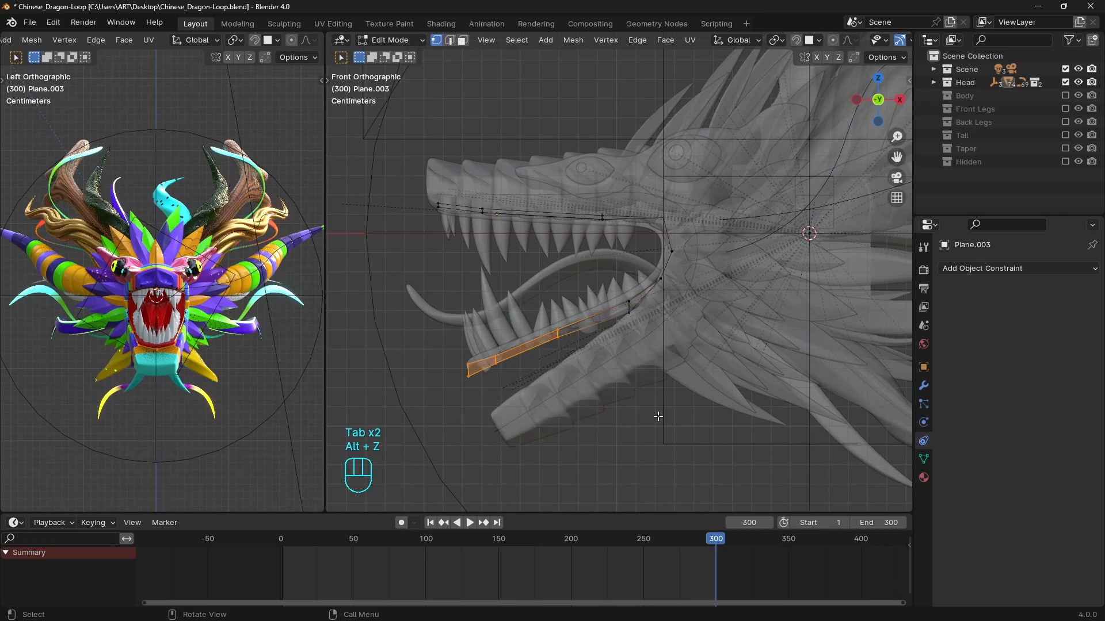
{"action": "key", "text": "r"}
{"action": "left_click", "coordinate": [684, 410]}
{"action": "key", "text": "g"}
{"action": "left_click", "coordinate": [696, 405]}
{"action": "key", "text": "r"}
{"action": "left_click", "coordinate": [688, 404]}
- Reposition the lower lip's vertices near the mouth corner to follow the jaw line
{"action": "key", "text": "g"}
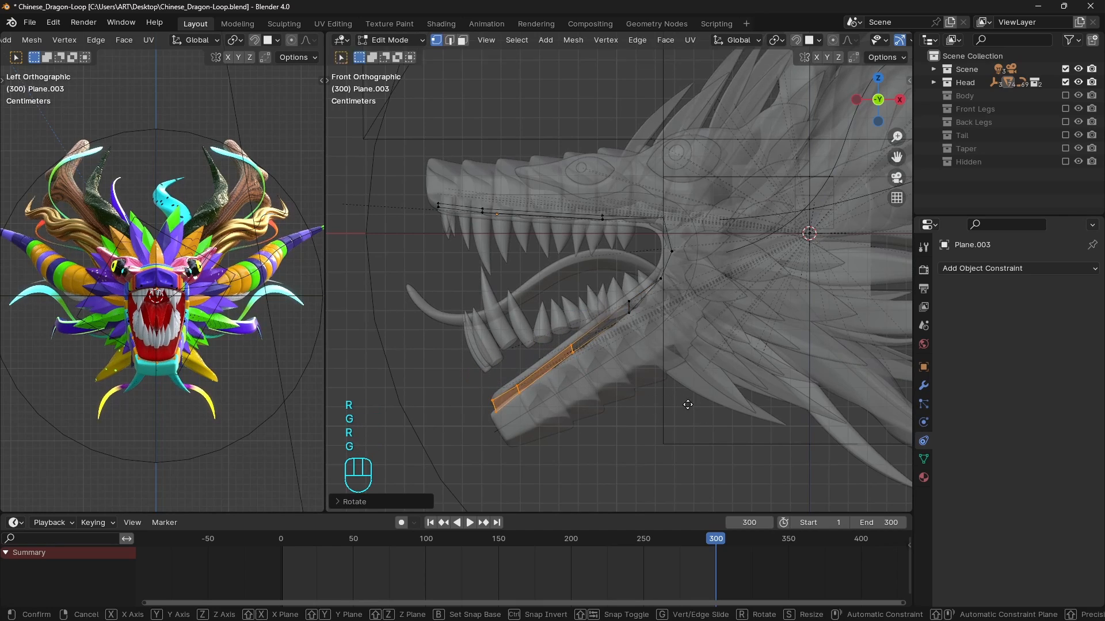
{"action": "left_click", "coordinate": [645, 343]}
{"action": "key", "text": "alt+z"}
{"action": "scroll", "coordinate": [645, 343], "scroll_direction": "up", "scroll_amount": 2}
{"action": "key", "text": "alt+z"}
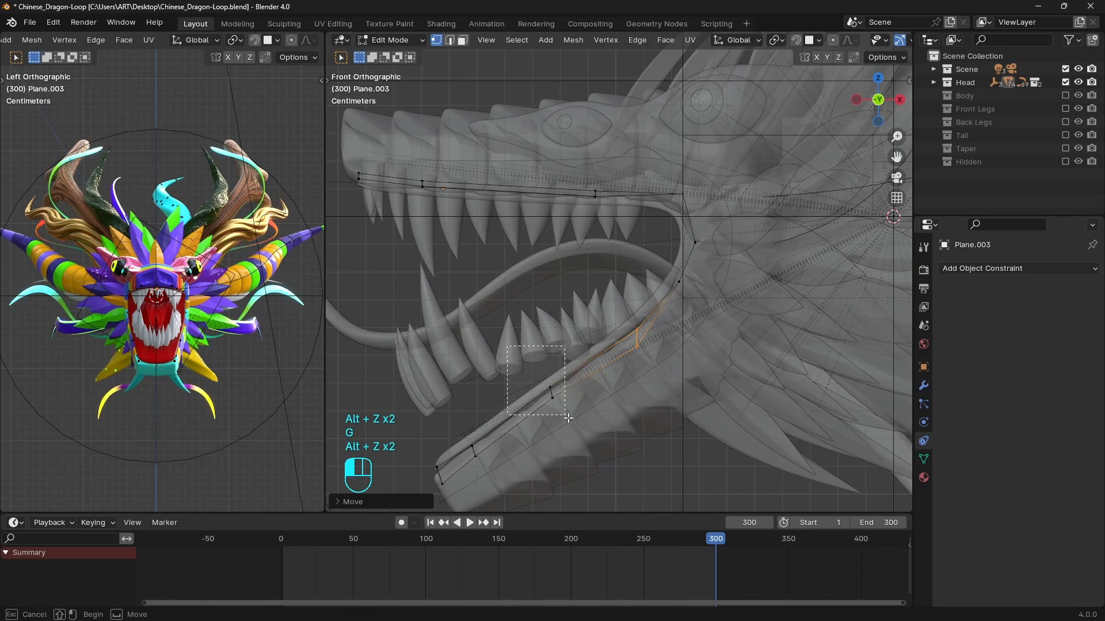
{"action": "key", "text": "g"}
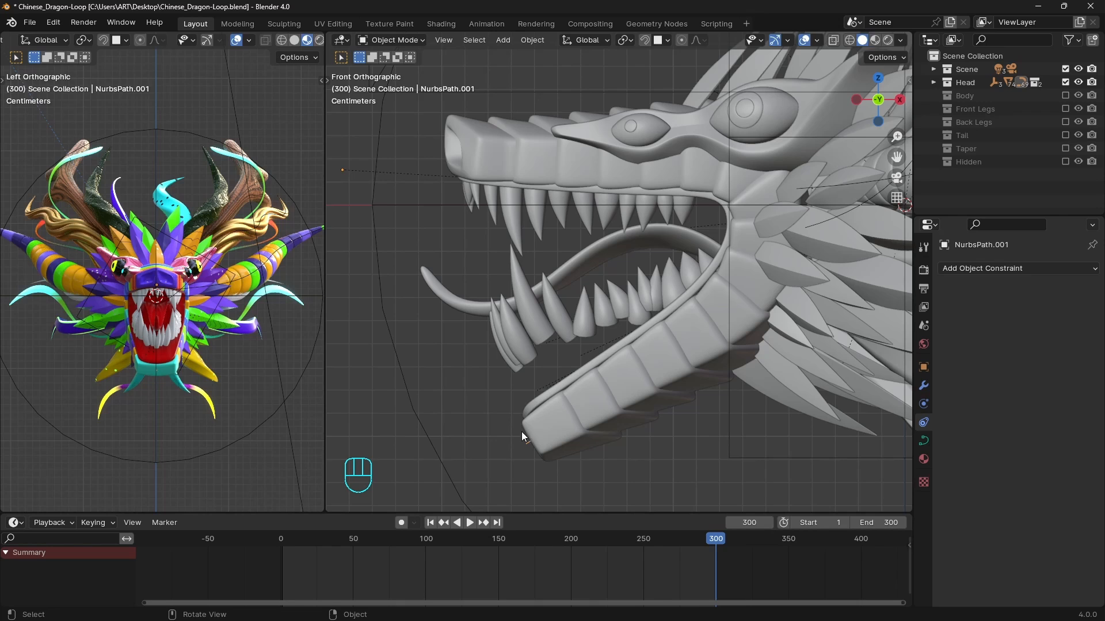
- Adjust the control points of the jaw curve at the snout and lower jaw and return to Object Mode
{"action": "key", "text": "Tab"}
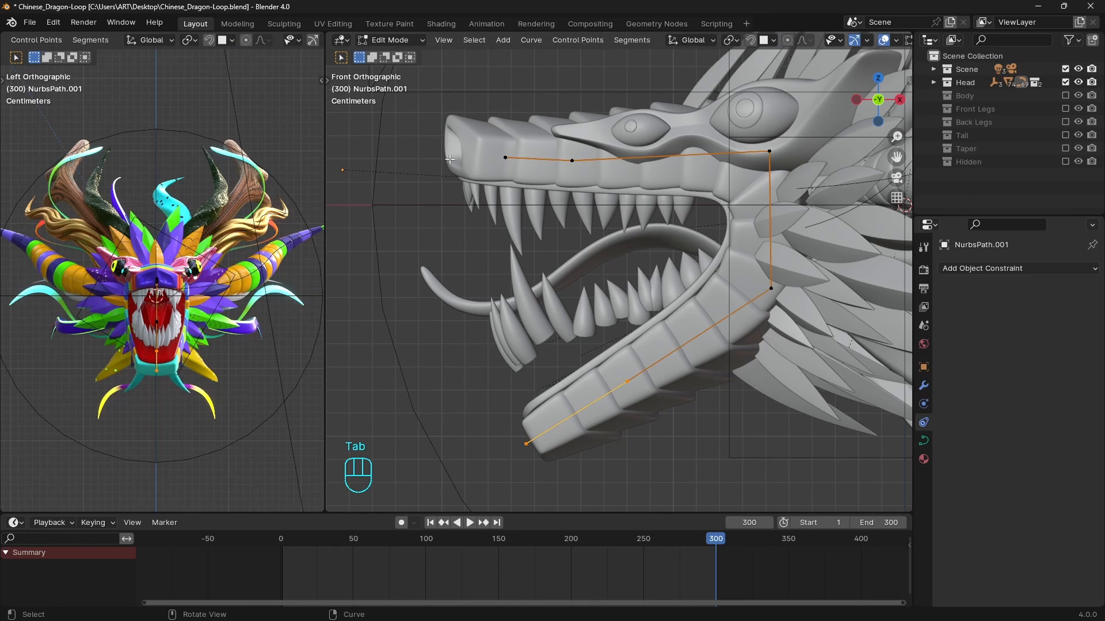
{"action": "key", "text": "g"}
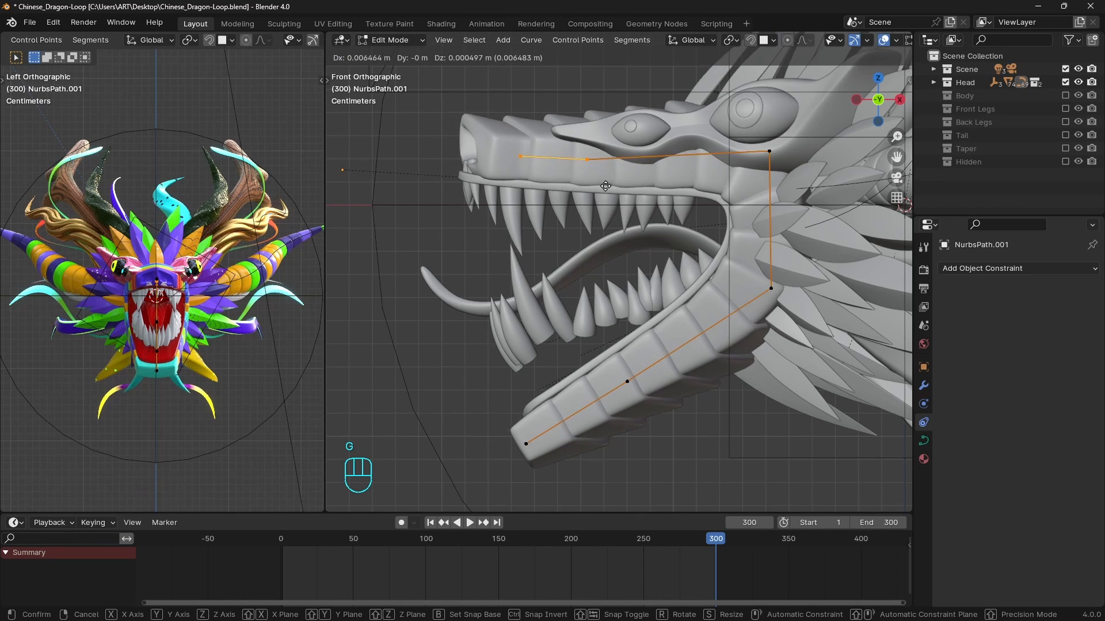
{"action": "key", "text": "g"}
{"action": "key", "text": "Tab"}
- Select the row of lower teeth and rotate and move them onto the lowered jaw
{"action": "left_click", "coordinate": [518, 355]}
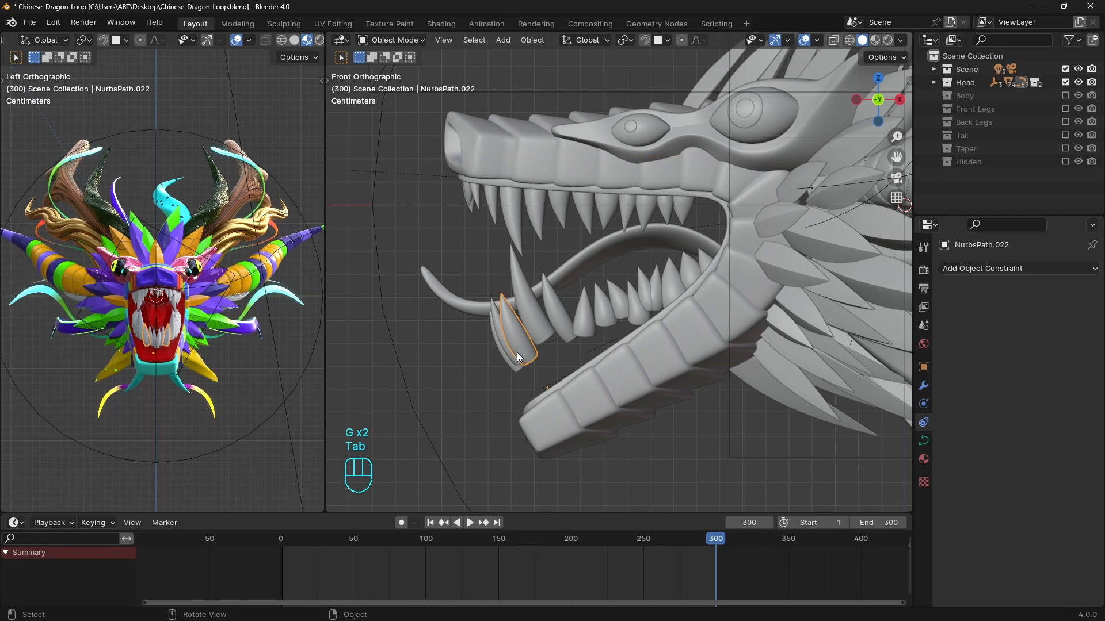
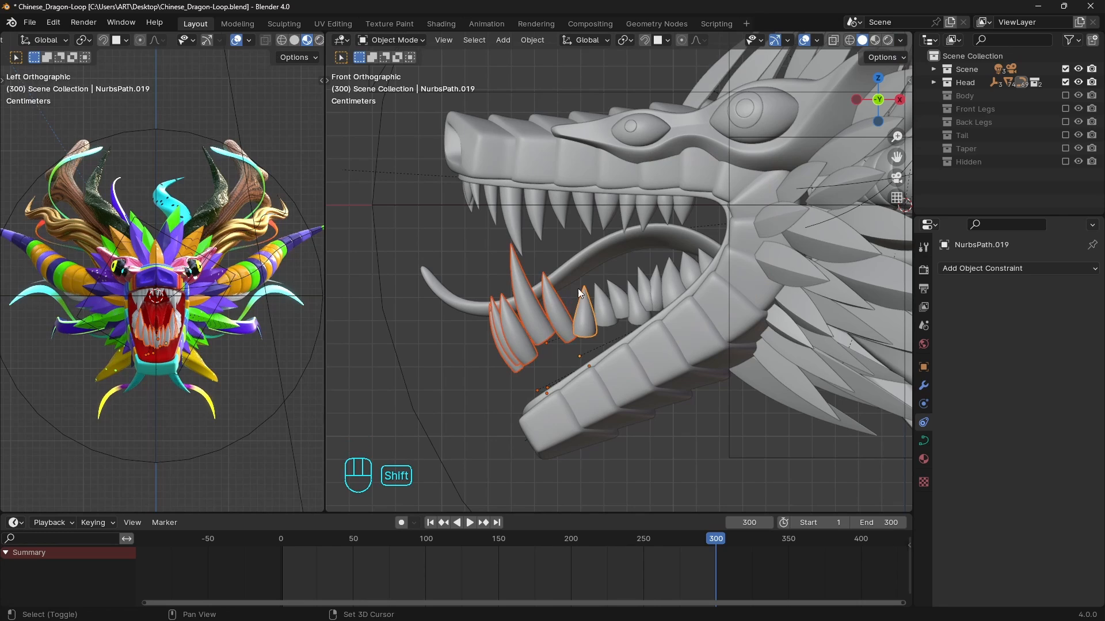
{"action": "key", "text": "r"}
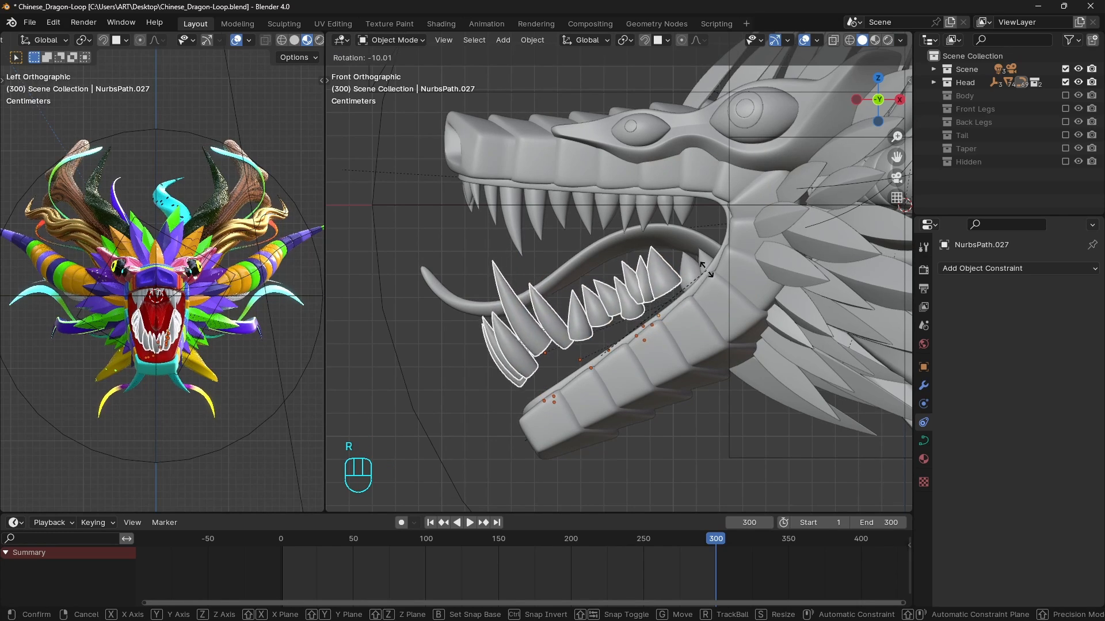
{"action": "key", "text": "g"}
{"action": "left_click", "coordinate": [718, 288]}
{"action": "key", "text": "g"}
{"action": "right_click", "coordinate": [715, 284]}
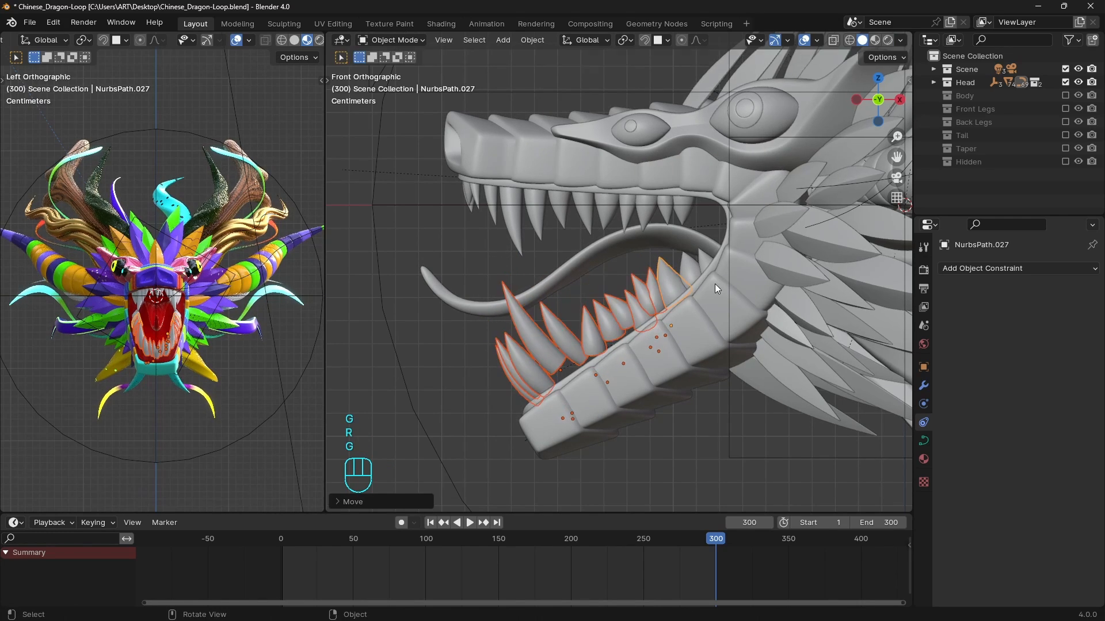
- Move individual side teeth of the lower row so they sit along the edge of the lowered jaw
{"action": "scroll", "coordinate": [582, 353], "scroll_direction": "up", "scroll_amount": 2}
{"action": "key", "text": "g"}
{"action": "left_click", "coordinate": [585, 345]}
{"action": "key", "text": "g"}
{"action": "left_click", "coordinate": [616, 308]}
{"action": "key", "text": "g"}
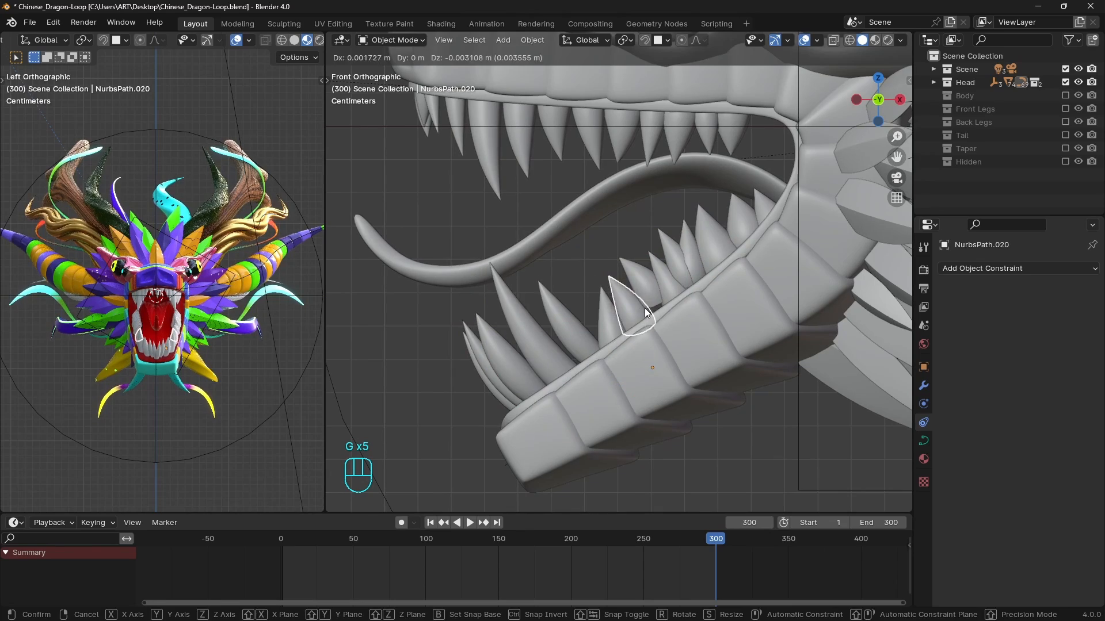
{"action": "left_click", "coordinate": [645, 299]}
{"action": "key", "text": "g"}
- Reposition the large front fangs of the lower row on the jaw rim
{"action": "middle_click_drag", "start_coordinate": [653, 299], "coordinate": [771, 345]}
{"action": "key", "text": "g"}
{"action": "left_click", "coordinate": [679, 350]}
{"action": "left_click", "coordinate": [676, 307]}
{"action": "key", "text": "g"}
{"action": "left_click", "coordinate": [681, 312]}
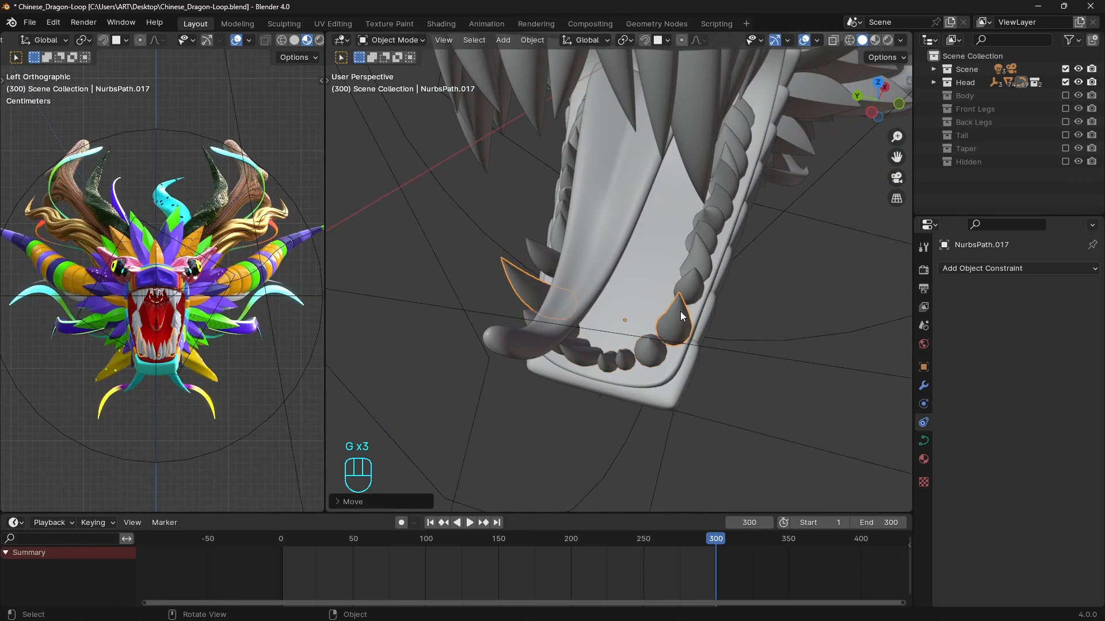
{"action": "middle_click_drag", "start_coordinate": [680, 312], "coordinate": [667, 313]}
{"action": "left_click", "coordinate": [667, 314]}
{"action": "key", "text": "g"}
{"action": "left_click", "coordinate": [673, 310]}
- In Edit Mode, move the tongue's front section down into the opened mouth and reposition its vertices near the throat
{"action": "left_click", "coordinate": [633, 156]}
{"action": "key", "text": "grave"}
{"action": "key", "text": "grave"}
{"action": "key", "text": "Tab"}
{"action": "key", "text": "alt+z"}
{"action": "key", "text": "g"}
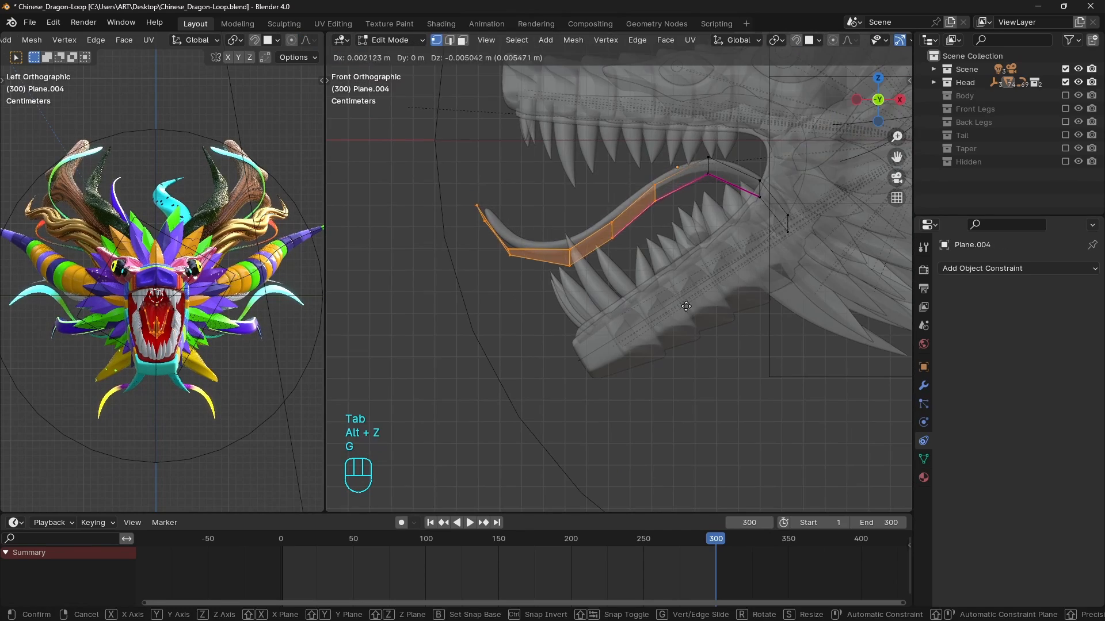
{"action": "left_click", "coordinate": [683, 297]}
{"action": "left_click_drag", "start_coordinate": [684, 154], "coordinate": [720, 201]}
{"action": "key", "text": "g"}
{"action": "left_click", "coordinate": [779, 229]}
- Reposition the vertices at the tongue's tip, return to Object Mode and save the file
{"action": "left_click_drag", "start_coordinate": [616, 319], "coordinate": [489, 228]}
{"action": "key", "text": "g"}
{"action": "left_click", "coordinate": [596, 276]}
{"action": "key", "text": "alt+z"}
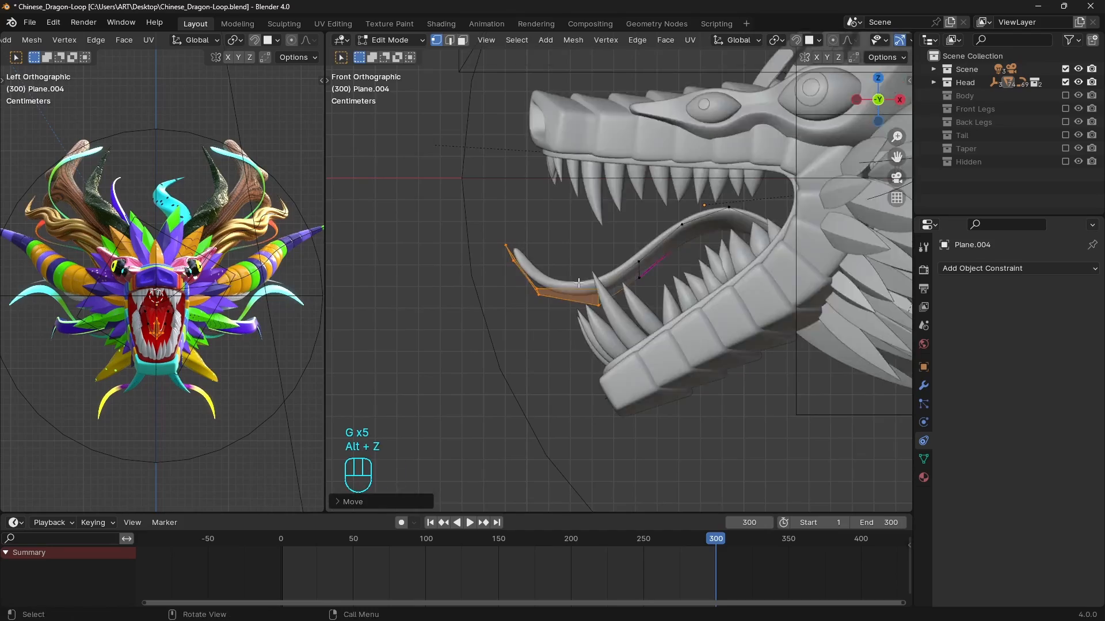
{"action": "middle_click_drag", "start_coordinate": [596, 276], "coordinate": [725, 298]}
{"action": "key", "text": "Tab"}
{"action": "key", "text": "ctrl+s"}
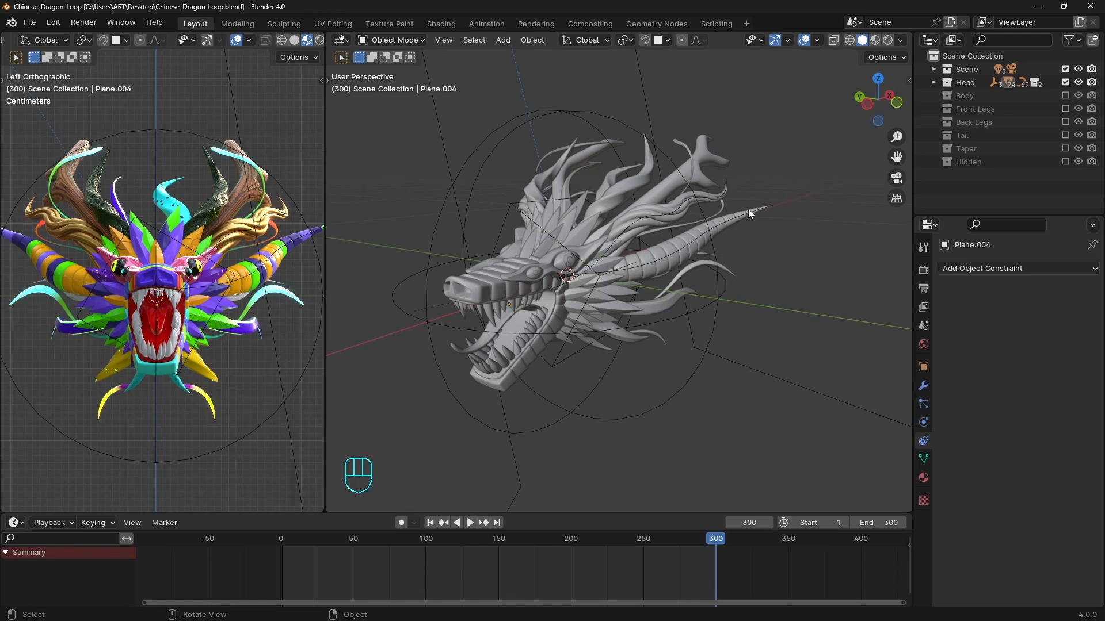
- Add a cylinder with 6 vertices at the world origin and scale it down to fit inside the head
{"action": "key", "text": "shift+a"}
{"action": "mouse_move", "coordinate": [604, 232]}
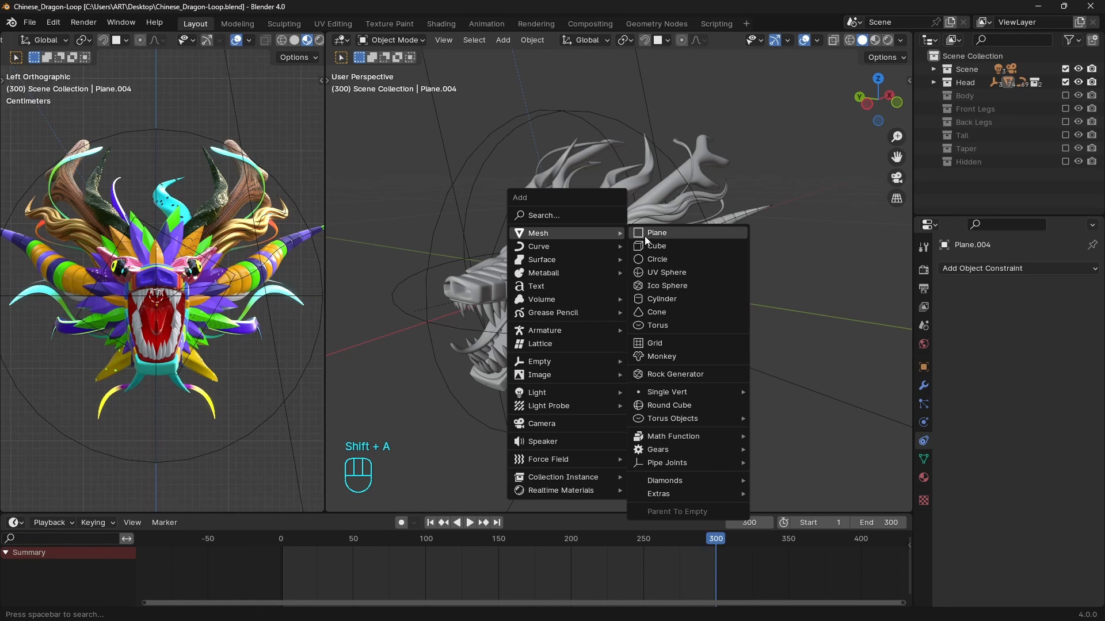
{"action": "left_click", "coordinate": [659, 299]}
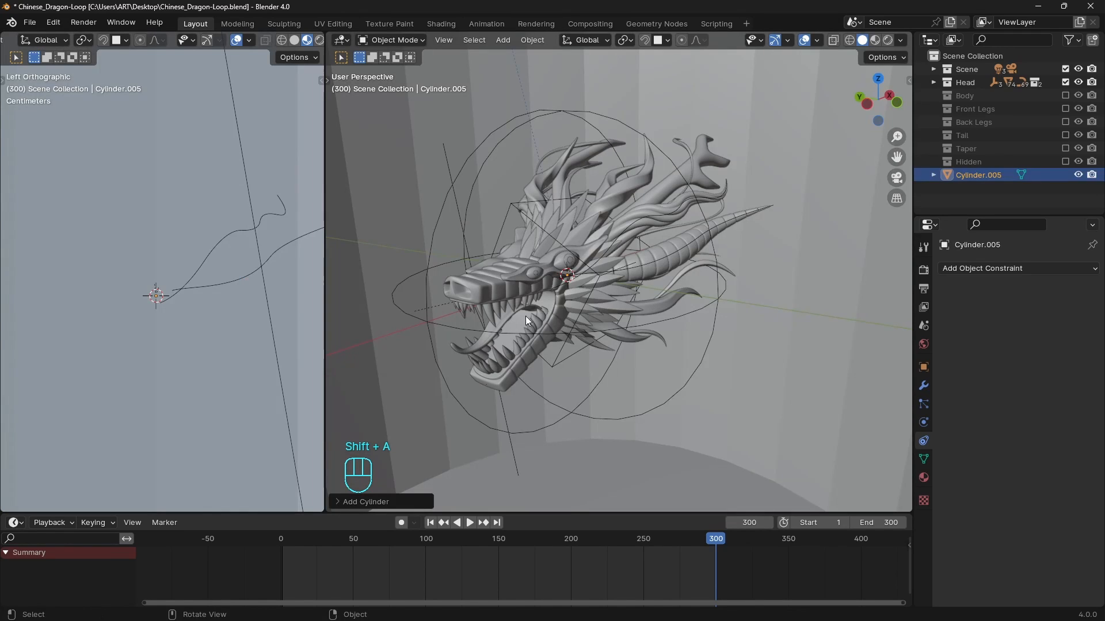
{"action": "left_click", "coordinate": [359, 501]}
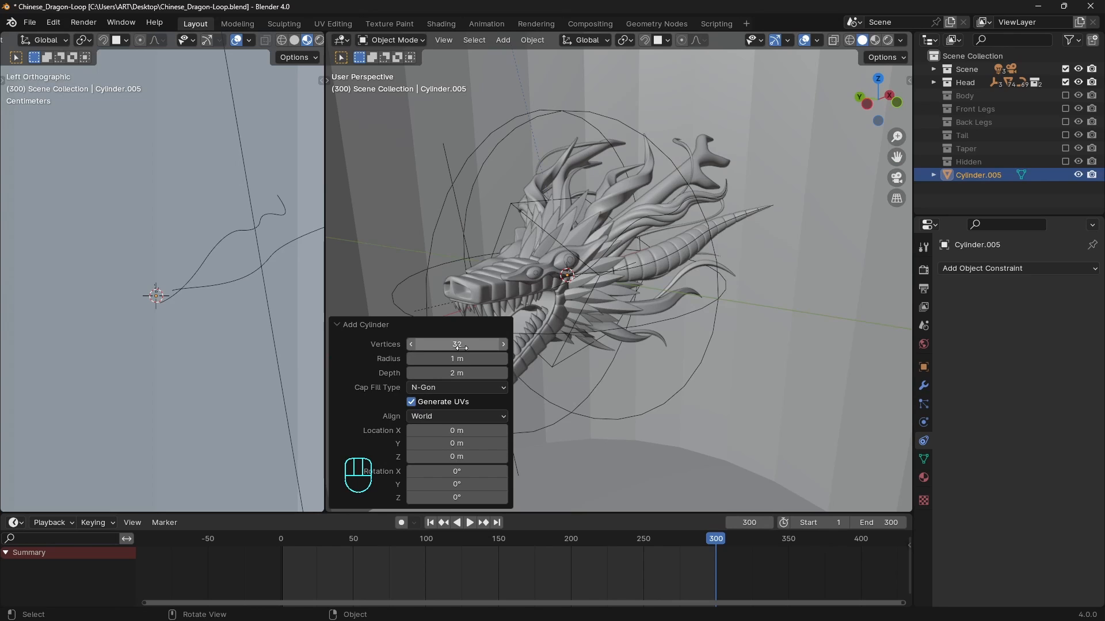
{"action": "key", "text": "Return"}
{"action": "key", "text": "s"}
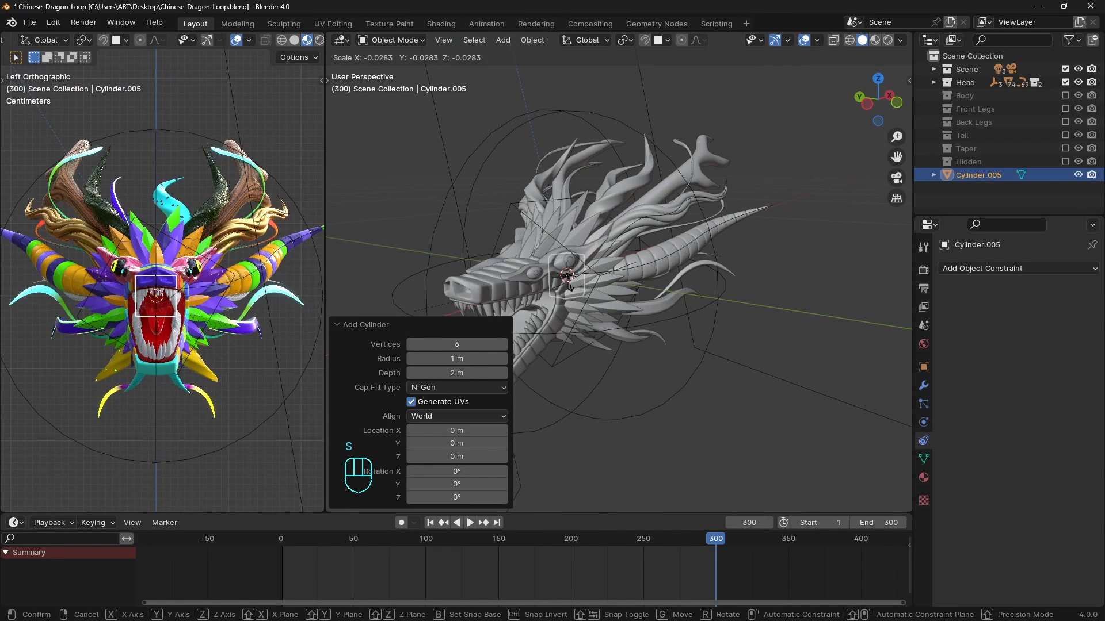
{"action": "left_click", "coordinate": [569, 282]}
- Isolate the small six-sided cylinder together with the segmented side horn and its curve in local view
{"action": "middle_click_drag", "start_coordinate": [644, 298], "coordinate": [639, 334]}
{"action": "scroll", "coordinate": [647, 282], "scroll_direction": "up", "scroll_amount": 4}
{"action": "left_click", "coordinate": [696, 228], "text": "shift"}
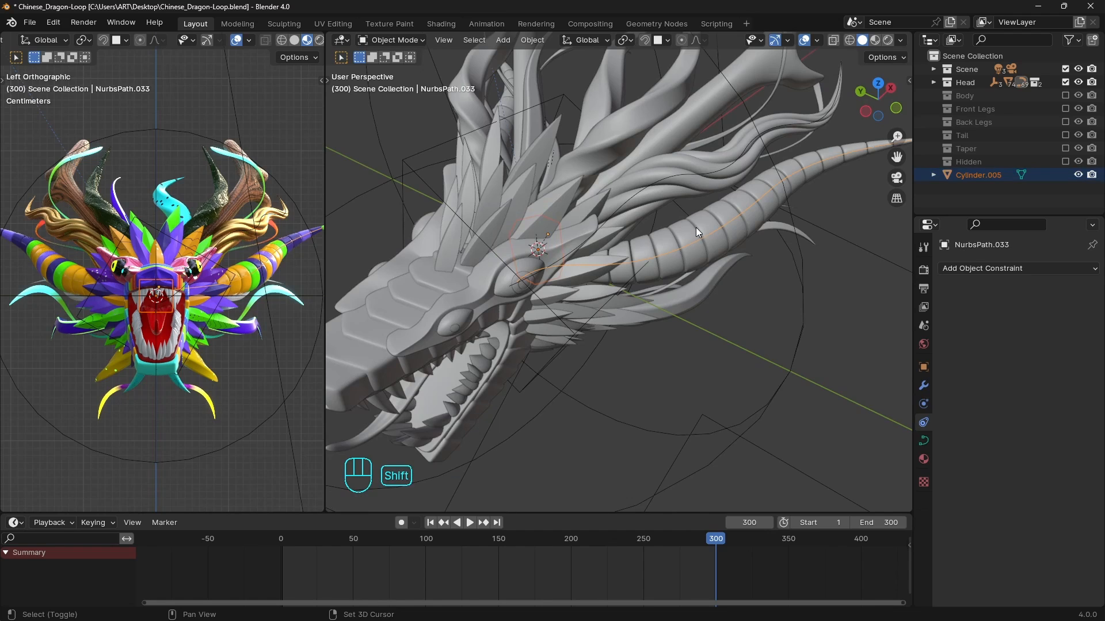
{"action": "left_click", "coordinate": [695, 228], "text": "shift"}
{"action": "key", "text": "slash"}
{"action": "middle_click_drag", "start_coordinate": [686, 226], "coordinate": [618, 223]}
- Apply the six-sided cylinder's scale and add the segmented horn to the selection as the active object
{"action": "left_click", "coordinate": [618, 223]}
{"action": "key", "text": "ctrl+a"}
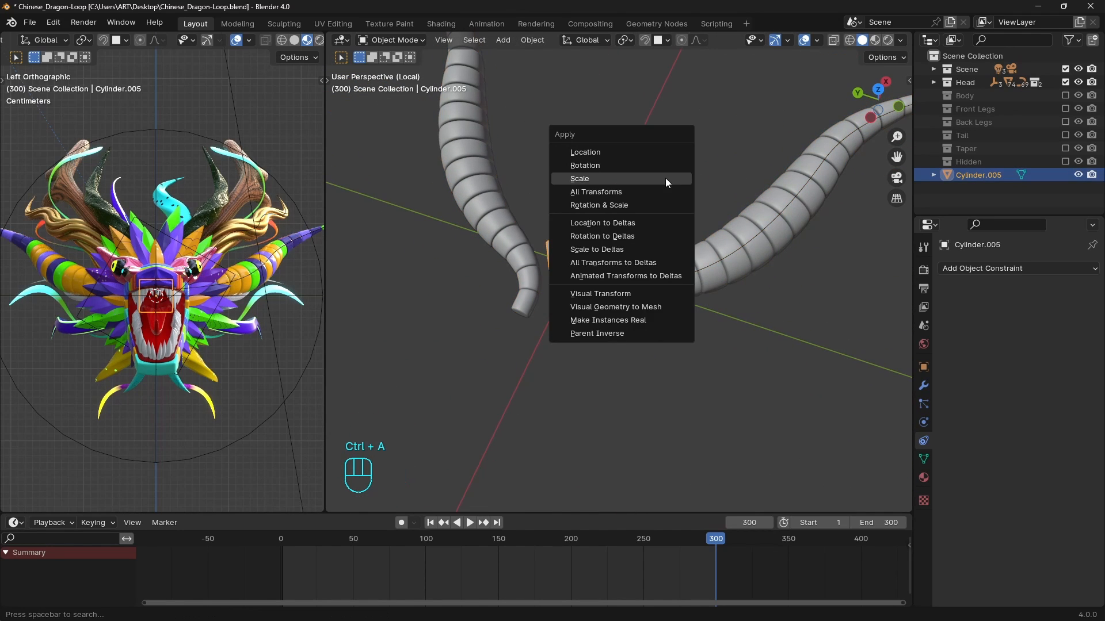
{"action": "left_click", "coordinate": [662, 178]}
{"action": "middle_click_drag", "start_coordinate": [661, 177], "coordinate": [608, 237]}
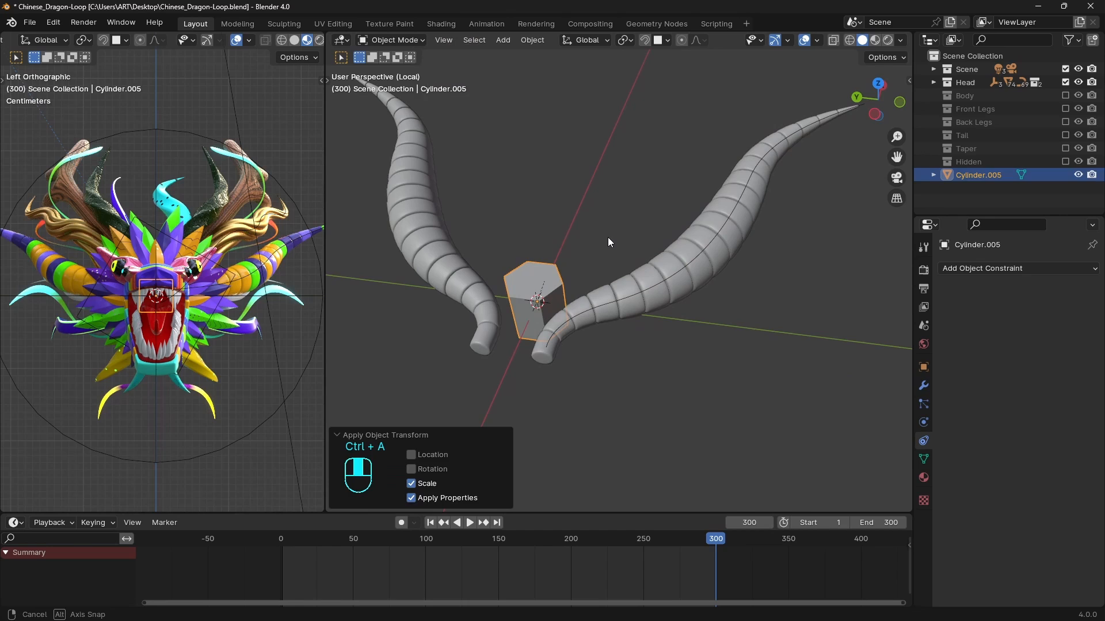
{"action": "left_click", "coordinate": [649, 270], "text": "shift"}
{"action": "key", "text": "ctrl+c"}
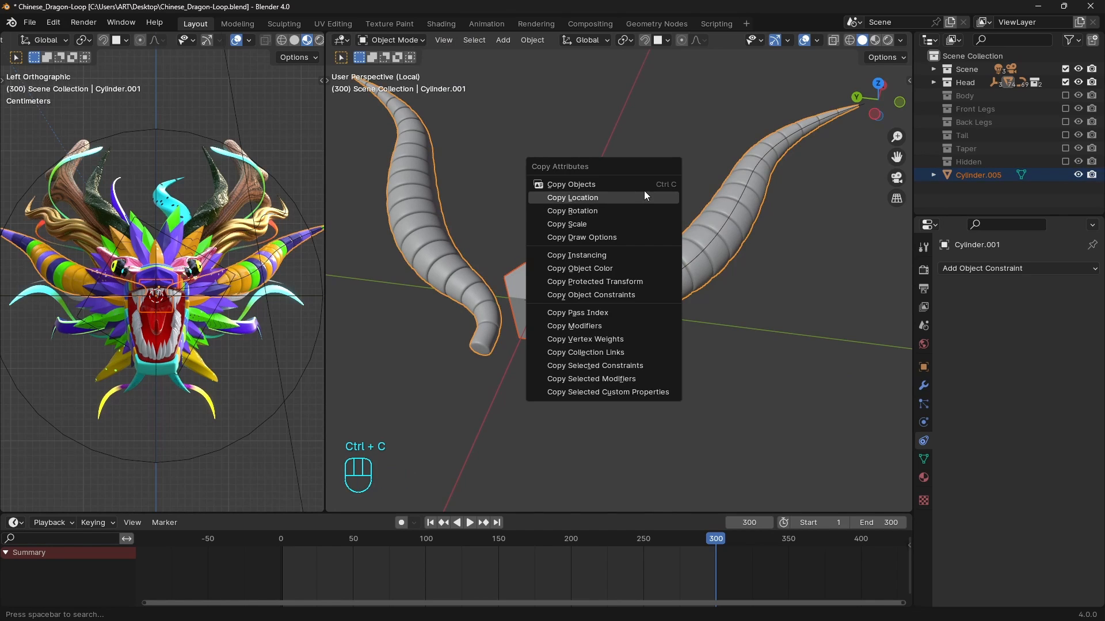
- Look up the Copy Attributes Menu add-on by searching the add-on preferences for "copy"
{"action": "left_click", "coordinate": [53, 22]}
{"action": "left_click", "coordinate": [89, 192]}
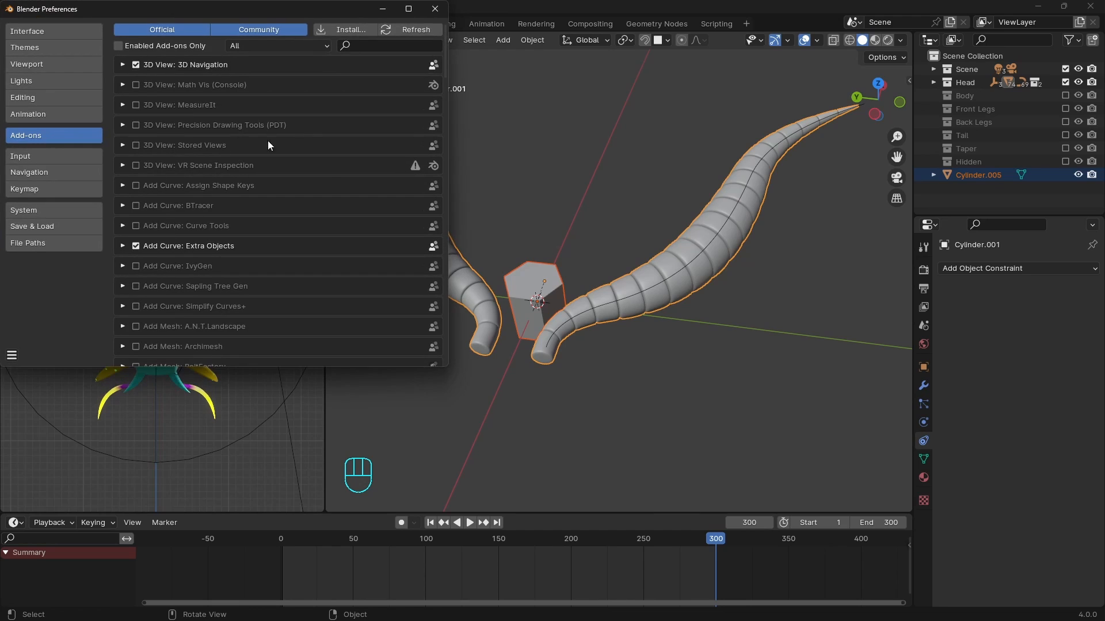
{"action": "left_click", "coordinate": [358, 45]}
{"action": "type", "text": "copy"}
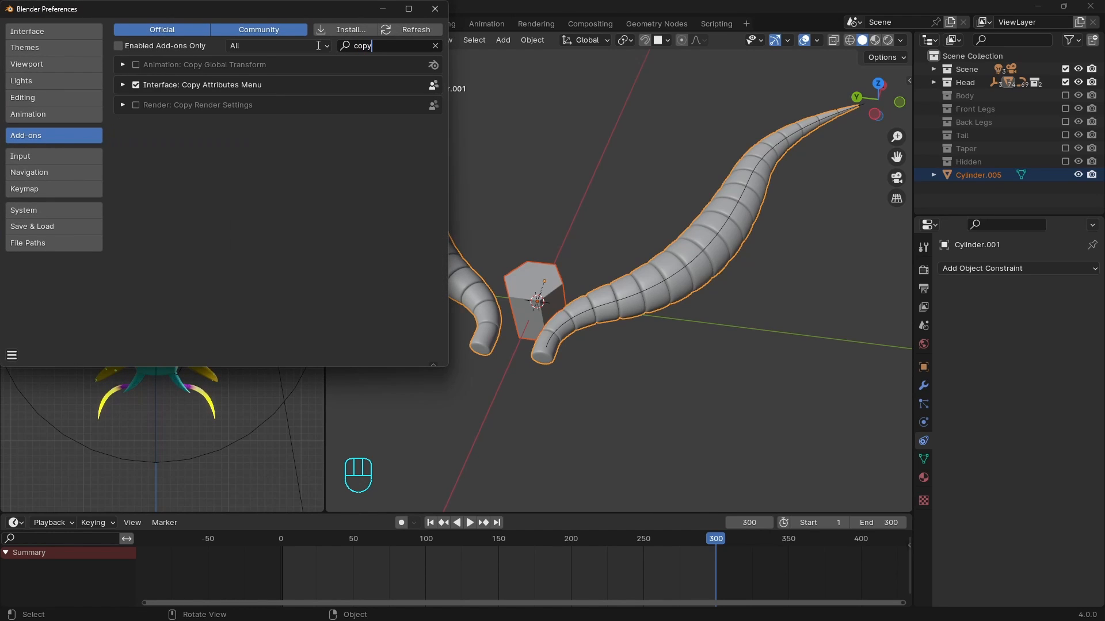
{"action": "left_click", "coordinate": [436, 9]}
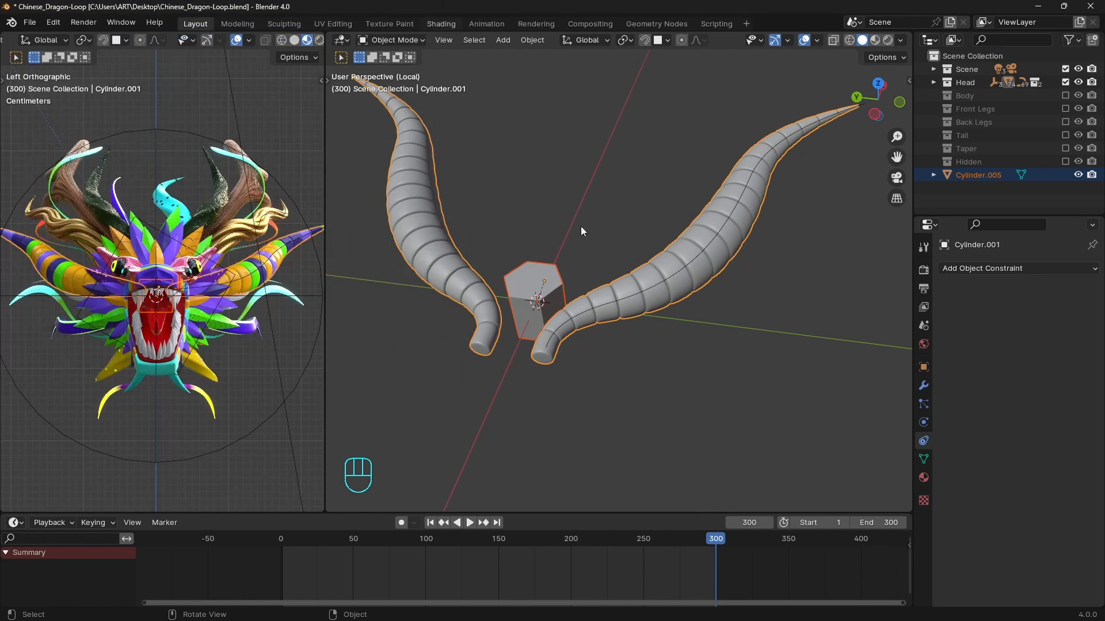
- Copy the segmented horn's location and rotation to the six-sided cylinder with Copy Attributes
{"action": "key", "text": "ctrl+c"}
{"action": "left_click", "coordinate": [569, 207]}
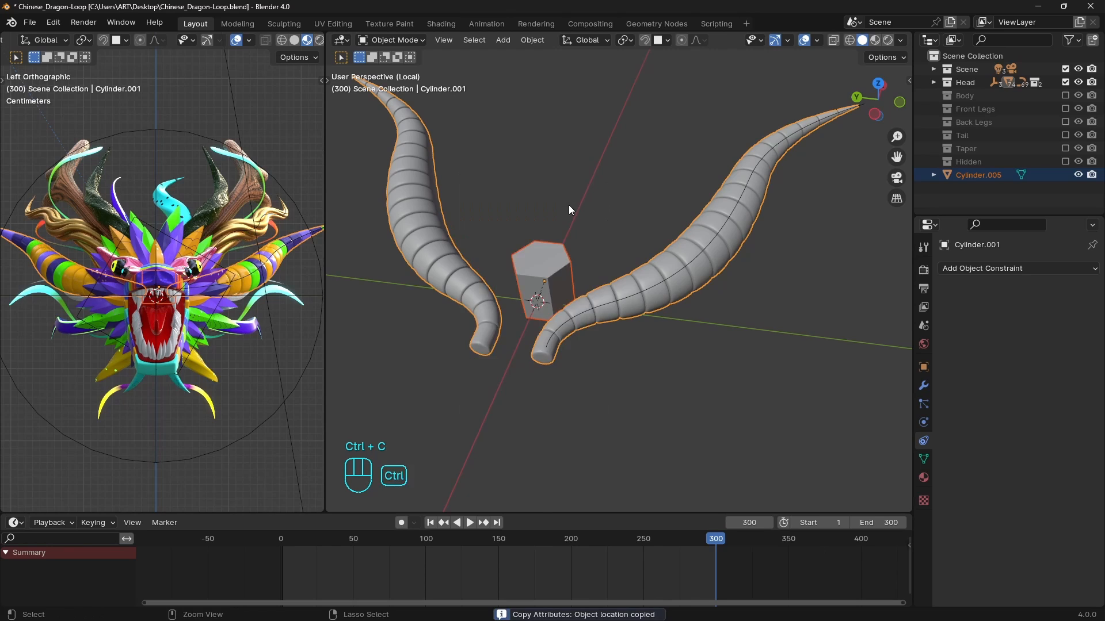
{"action": "key", "text": "ctrl+c"}
{"action": "left_click", "coordinate": [556, 219]}
{"action": "middle_click_drag", "start_coordinate": [632, 261], "coordinate": [654, 254]}
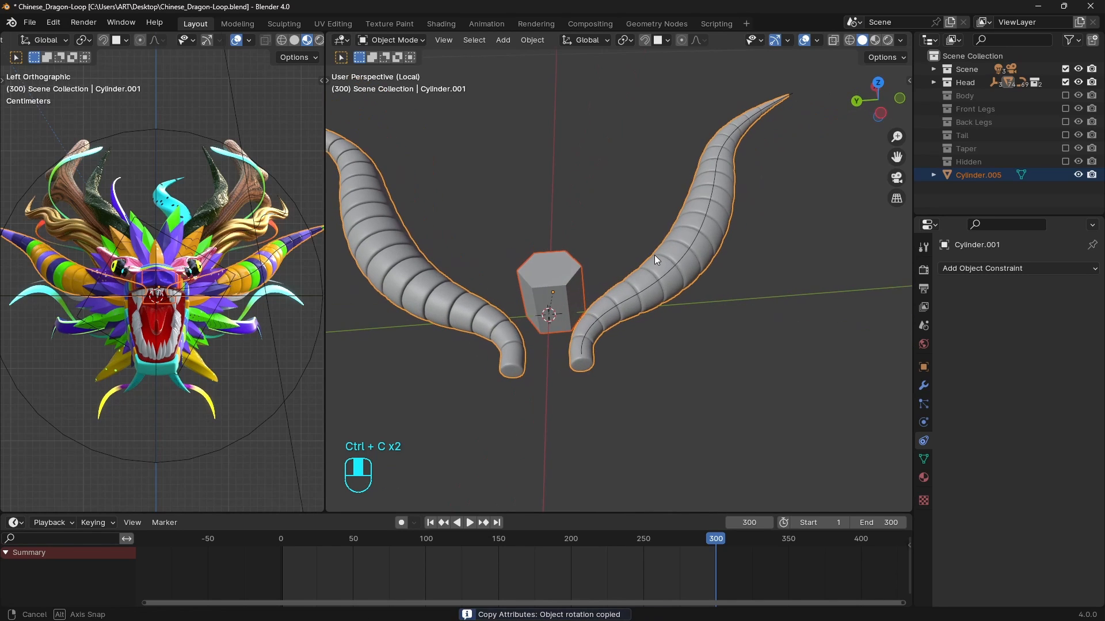
- Copy the segmented horn's modifiers to the six-sided cylinder and link its materials
{"action": "key", "text": "ctrl+l"}
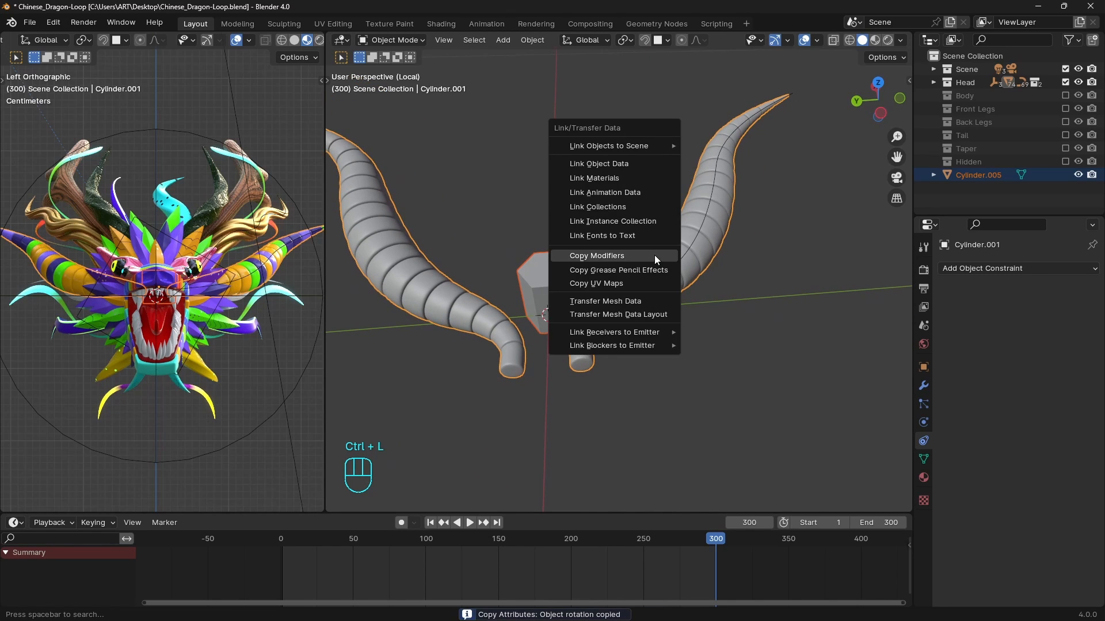
{"action": "left_click", "coordinate": [654, 254]}
{"action": "key", "text": "ctrl+l"}
{"action": "left_click", "coordinate": [620, 180]}
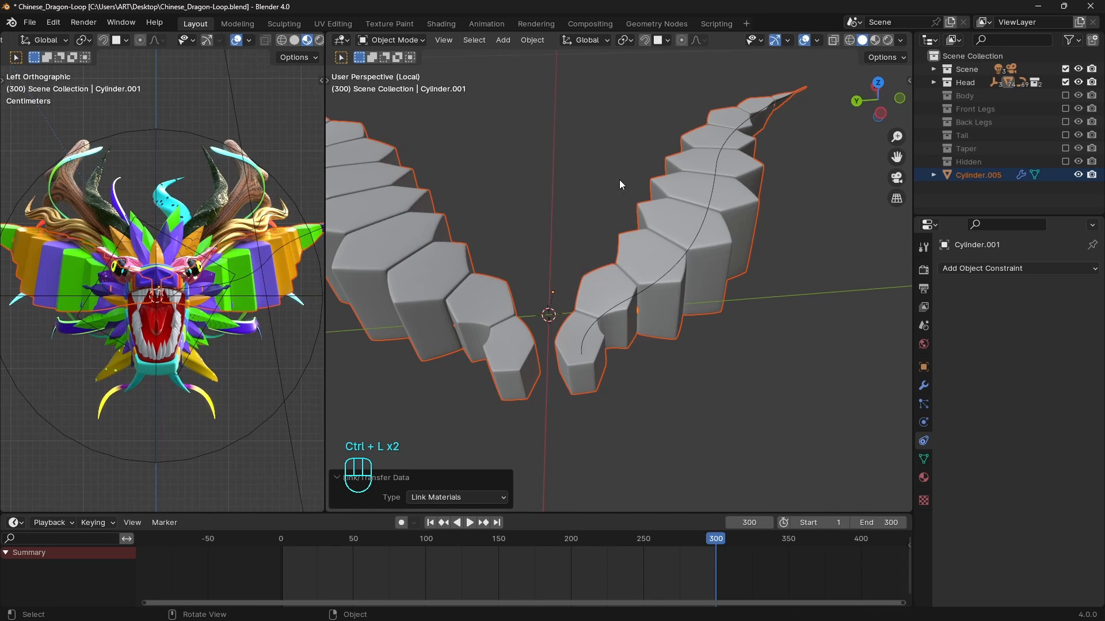
- Move the original round segmented horn to the Hidden collection and select the new hexagonal horn
{"action": "middle_click_drag", "start_coordinate": [730, 322], "coordinate": [686, 323]}
{"action": "key", "text": "alt+z"}
{"action": "left_click", "coordinate": [676, 293]}
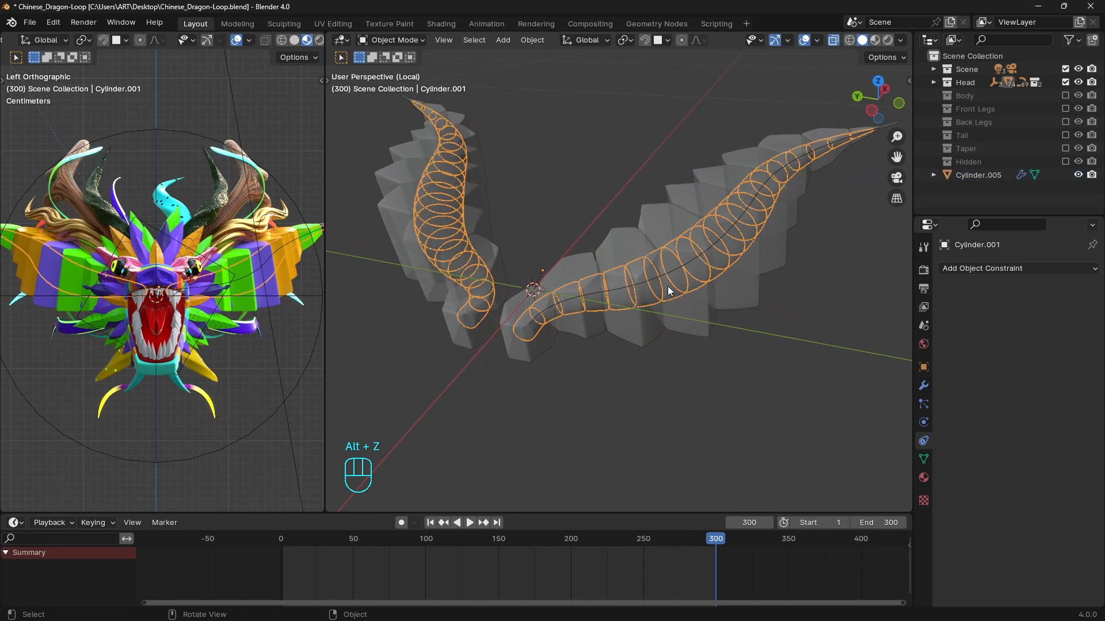
{"action": "key", "text": "alt+z"}
{"action": "key", "text": "m"}
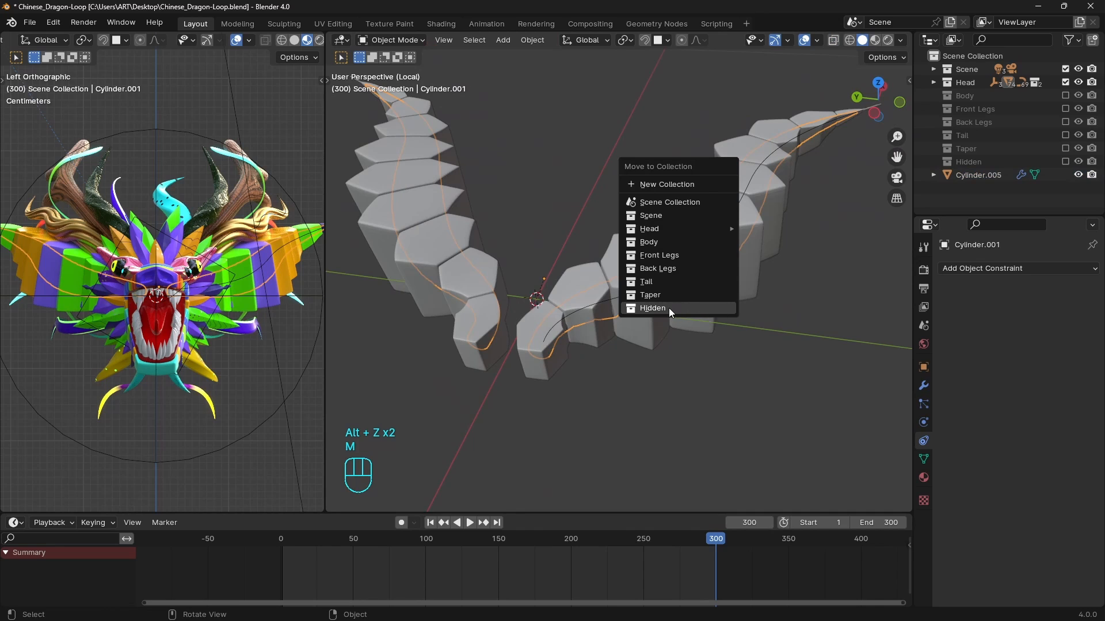
{"action": "left_click", "coordinate": [669, 308]}
{"action": "middle_click_drag", "start_coordinate": [717, 351], "coordinate": [714, 323]}
{"action": "left_click", "coordinate": [703, 293]}
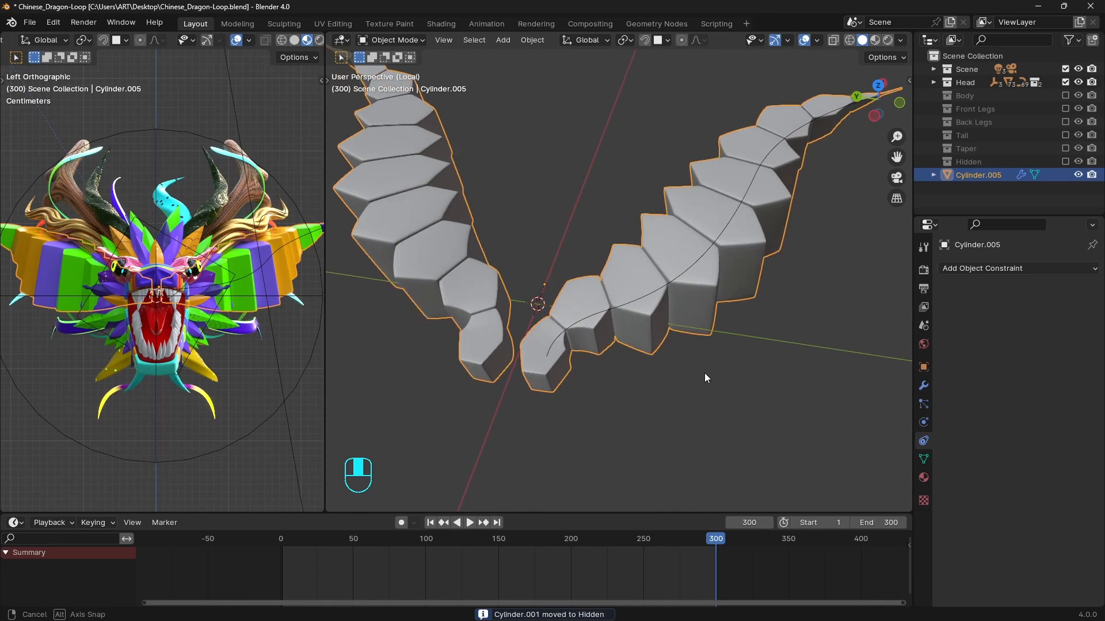
- In Edit Mode, inset the hexagonal cylinder's top and bottom faces by about 0.0078 m
{"action": "key", "text": "Tab"}
{"action": "middle_click_drag", "start_coordinate": [575, 334], "coordinate": [618, 324]}
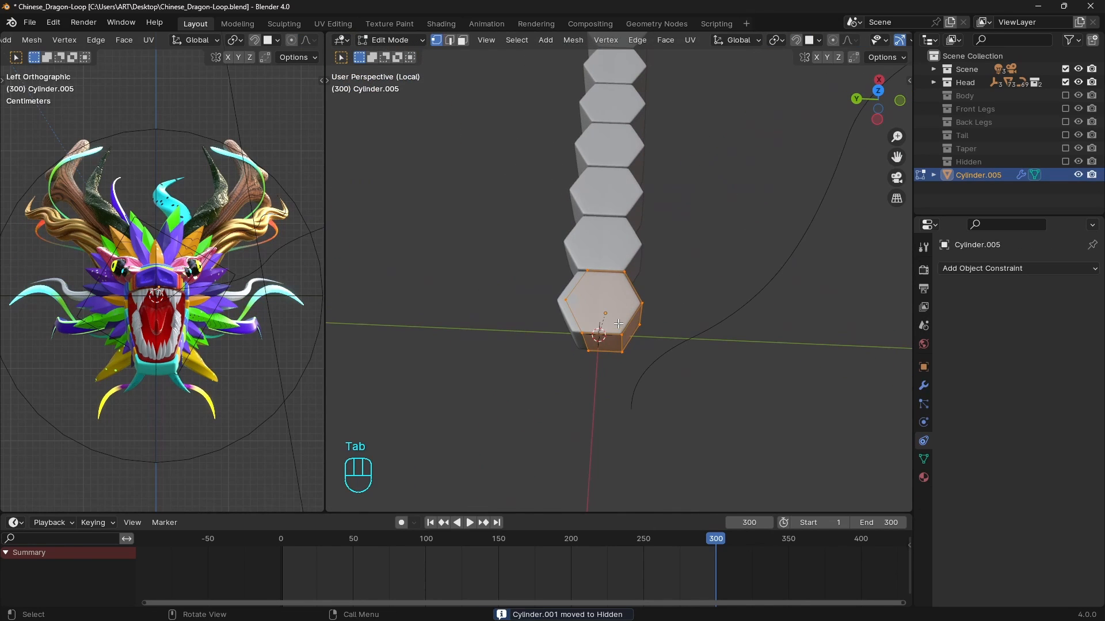
{"action": "left_click", "coordinate": [924, 388]}
{"action": "scroll", "coordinate": [1073, 478], "scroll_direction": "down", "scroll_amount": 5}
{"action": "key", "text": "3"}
{"action": "middle_click_drag", "start_coordinate": [662, 357], "coordinate": [679, 287]}
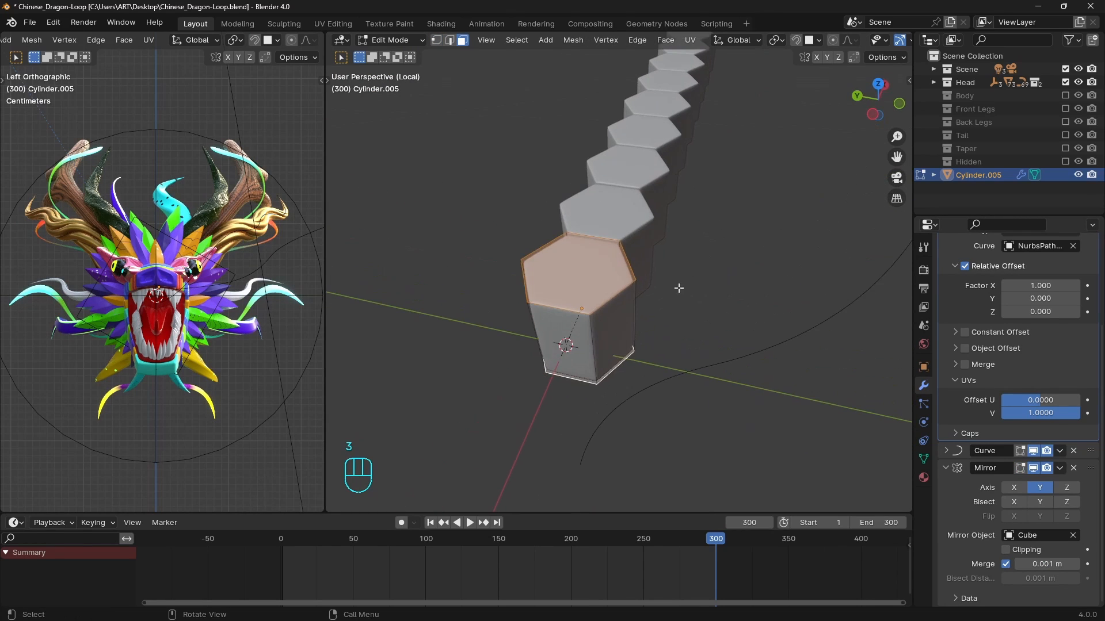
{"action": "key", "text": "i"}
{"action": "left_click", "coordinate": [704, 242]}
- Bridge the two inset faces with LoopTools to hollow the segment, and scale the inner faces by 1.23 along Z
{"action": "right_click", "coordinate": [688, 247]}
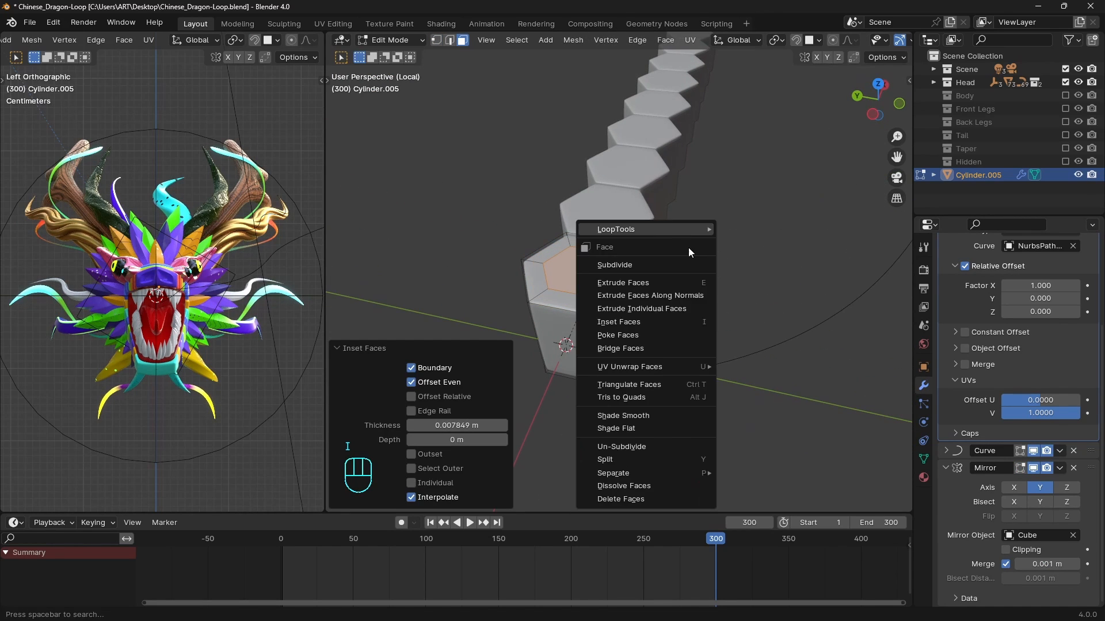
{"action": "mouse_move", "coordinate": [635, 232]}
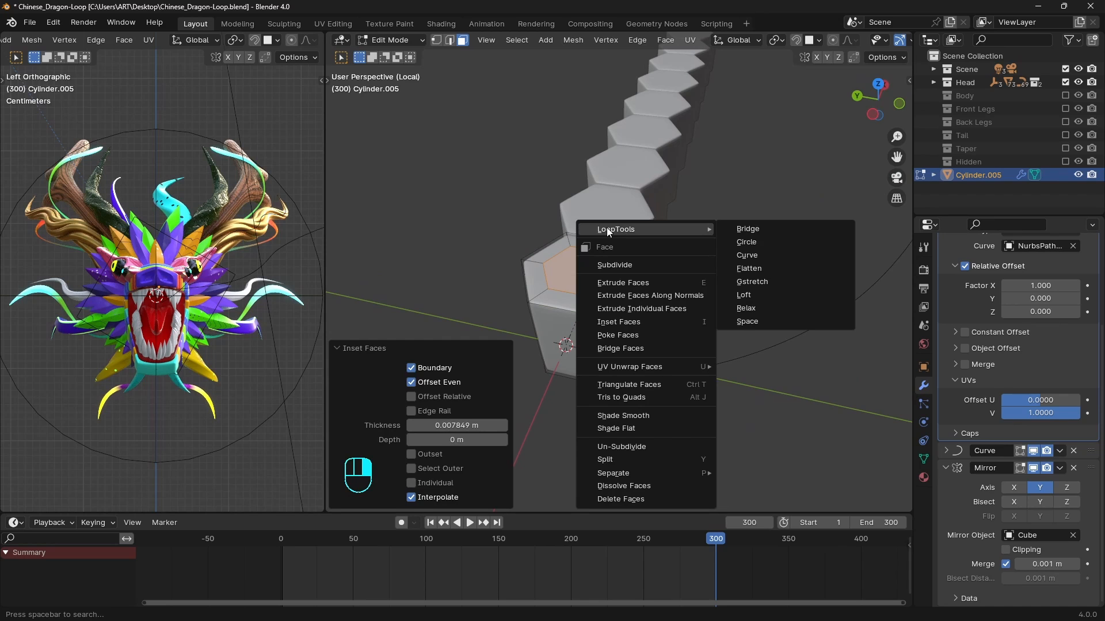
{"action": "left_click", "coordinate": [748, 228]}
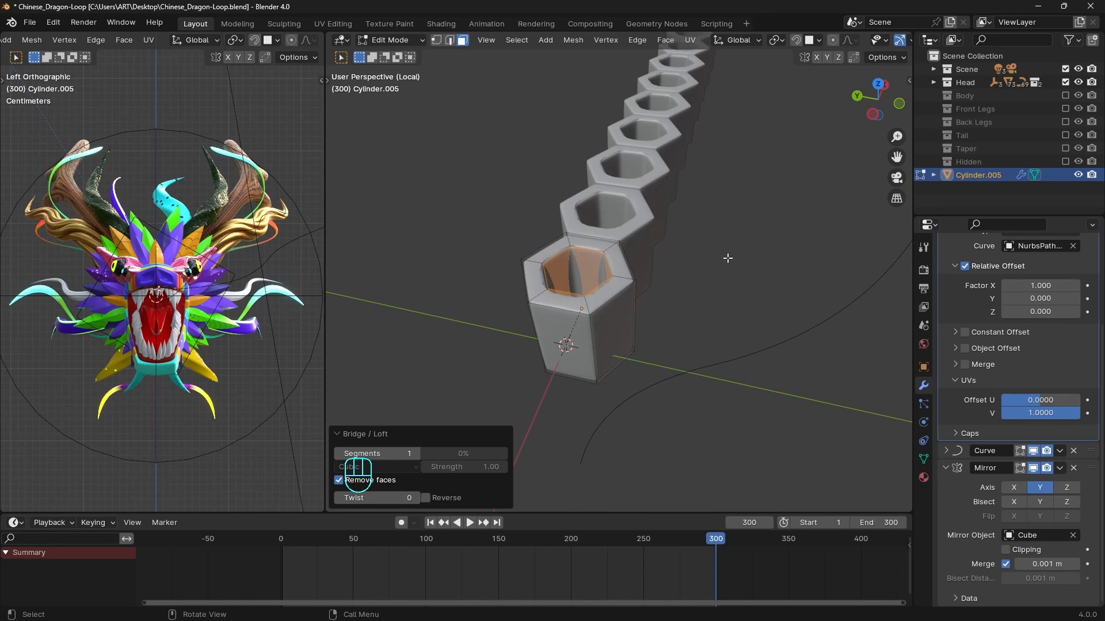
{"action": "middle_click_drag", "start_coordinate": [729, 257], "coordinate": [495, 263]}
{"action": "middle_click_drag", "start_coordinate": [610, 237], "coordinate": [615, 249]}
{"action": "key", "text": "s"}
{"action": "key", "text": "z"}
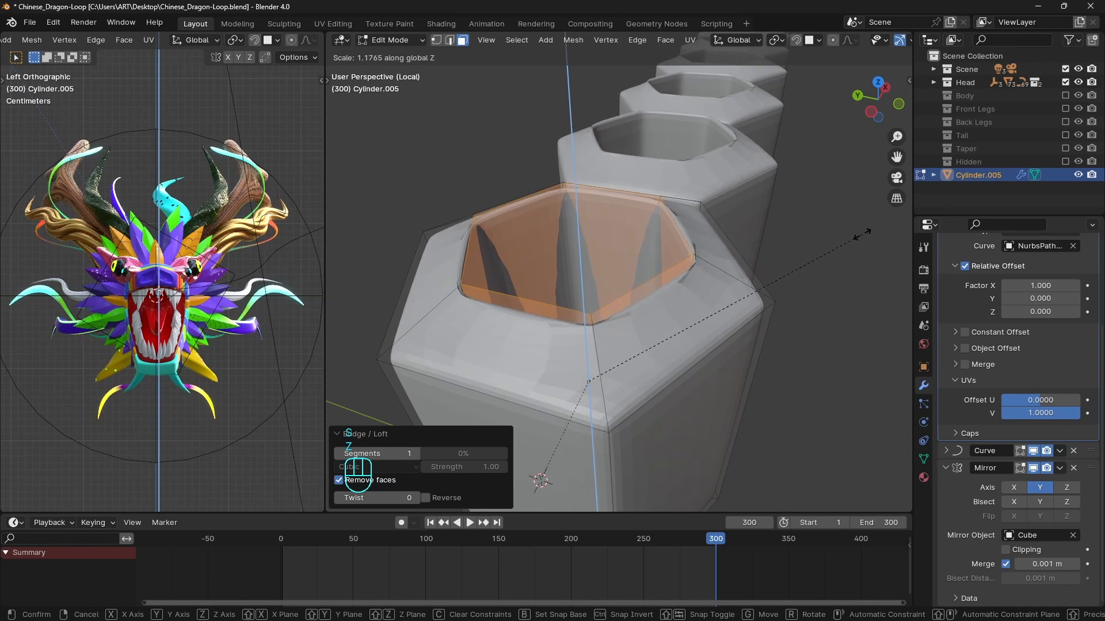
{"action": "left_click", "coordinate": [881, 234]}
{"action": "scroll", "coordinate": [683, 266], "scroll_direction": "down", "scroll_amount": 8}
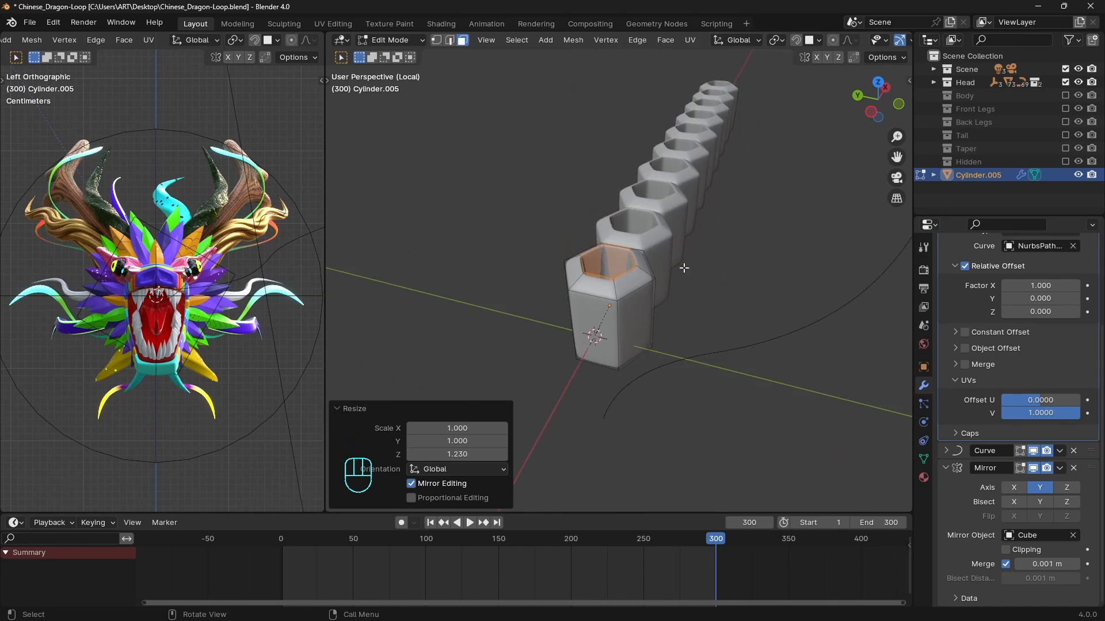
- Scale the entire hexagonal segment mesh in Edit Mode to adjust its size along the horn
{"action": "key", "text": "Tab"}
{"action": "middle_click_drag", "start_coordinate": [683, 266], "coordinate": [713, 274]}
{"action": "key", "text": "Tab"}
{"action": "key", "text": "a"}
{"action": "key", "text": "s"}
{"action": "key", "text": "s"}
{"action": "left_click", "coordinate": [672, 278]}
{"action": "key", "text": "Tab"}
- Tilt all control points of the horn's curve to turn the hexagonal segments around it
{"action": "left_click", "coordinate": [716, 274]}
{"action": "scroll", "coordinate": [716, 274], "scroll_direction": "down", "scroll_amount": 2}
{"action": "key", "text": "Tab"}
{"action": "key", "text": "a"}
{"action": "key", "text": "ctrl+t"}
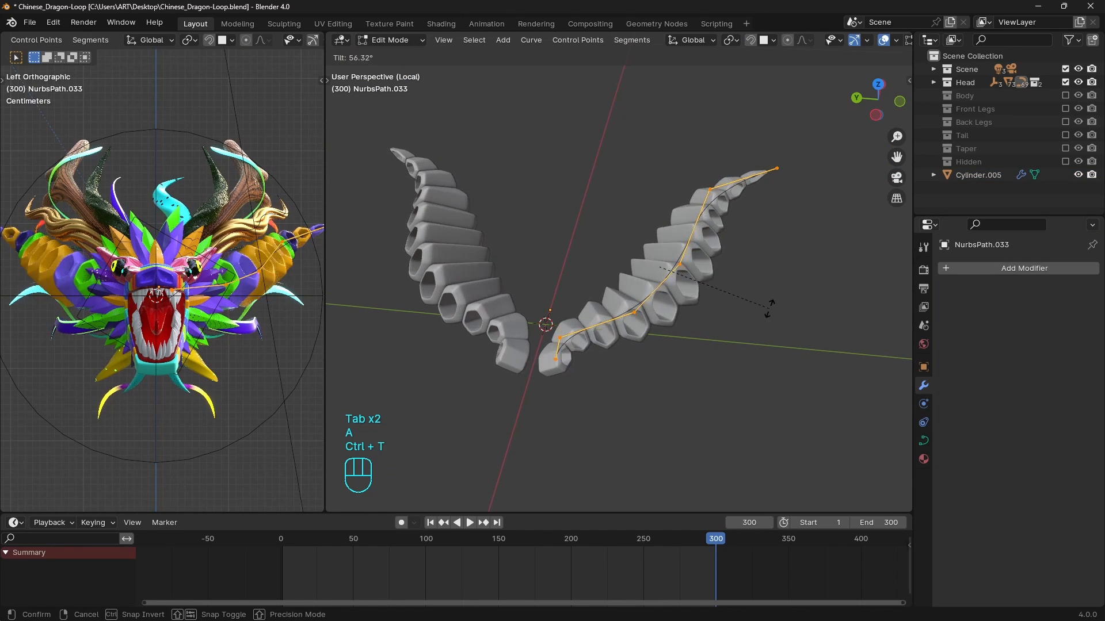
{"action": "left_click", "coordinate": [225, 290]}
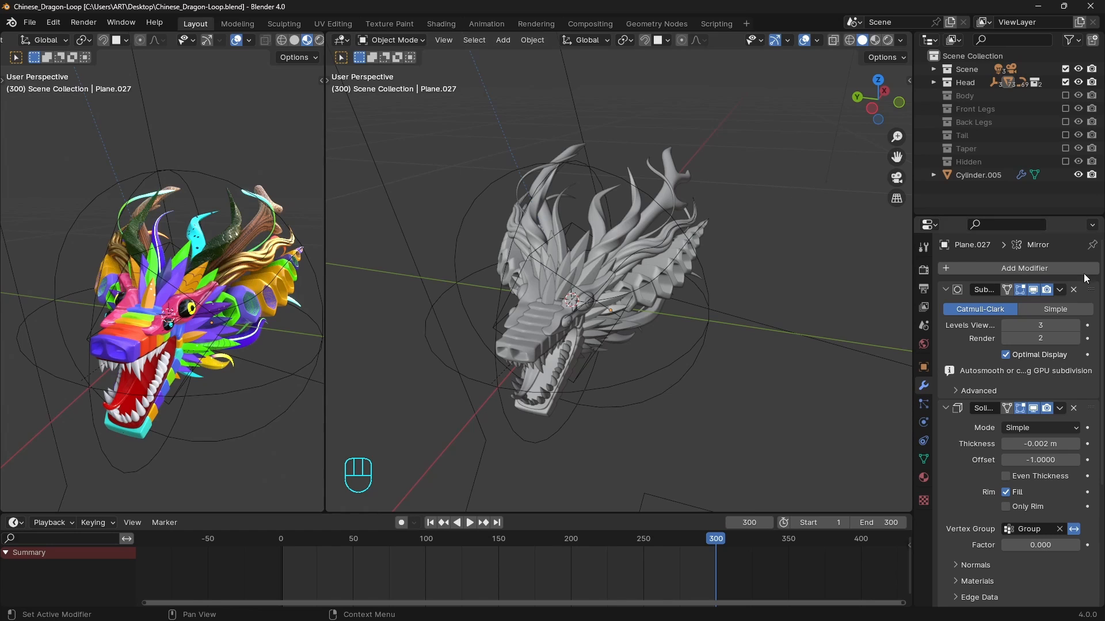
- Move the new hexagonal horn object into the Head collection
{"action": "left_click", "coordinate": [1065, 81]}
{"action": "left_click", "coordinate": [1065, 81]}
{"action": "scroll", "coordinate": [697, 295], "scroll_direction": "up", "scroll_amount": 3}
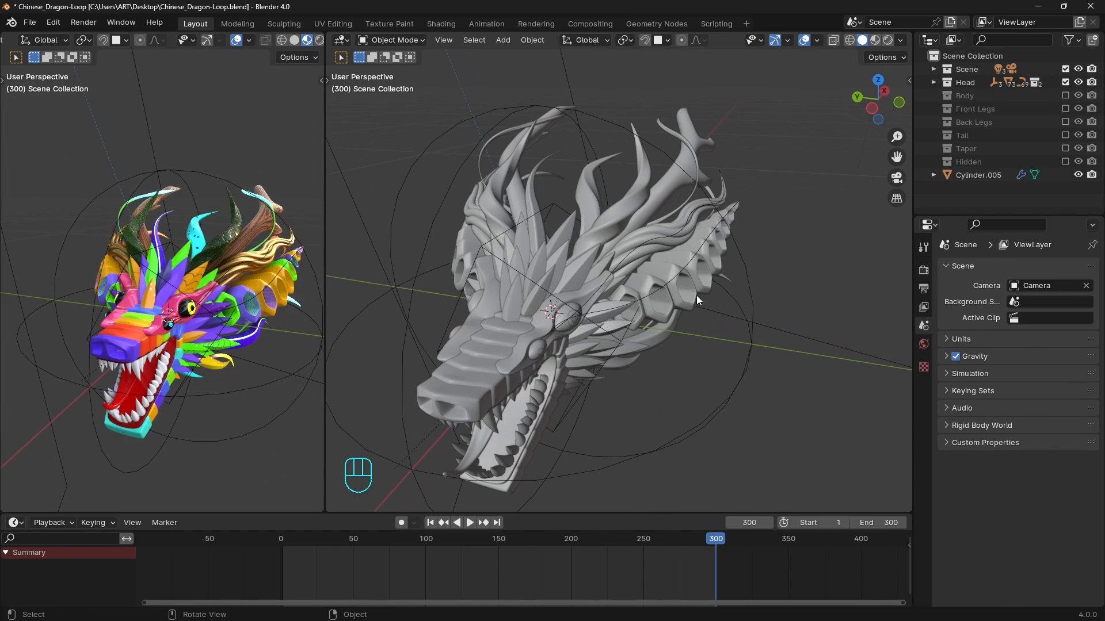
{"action": "left_click", "coordinate": [723, 254]}
{"action": "key", "text": "m"}
{"action": "mouse_move", "coordinate": [723, 241]}
{"action": "left_click", "coordinate": [773, 259]}
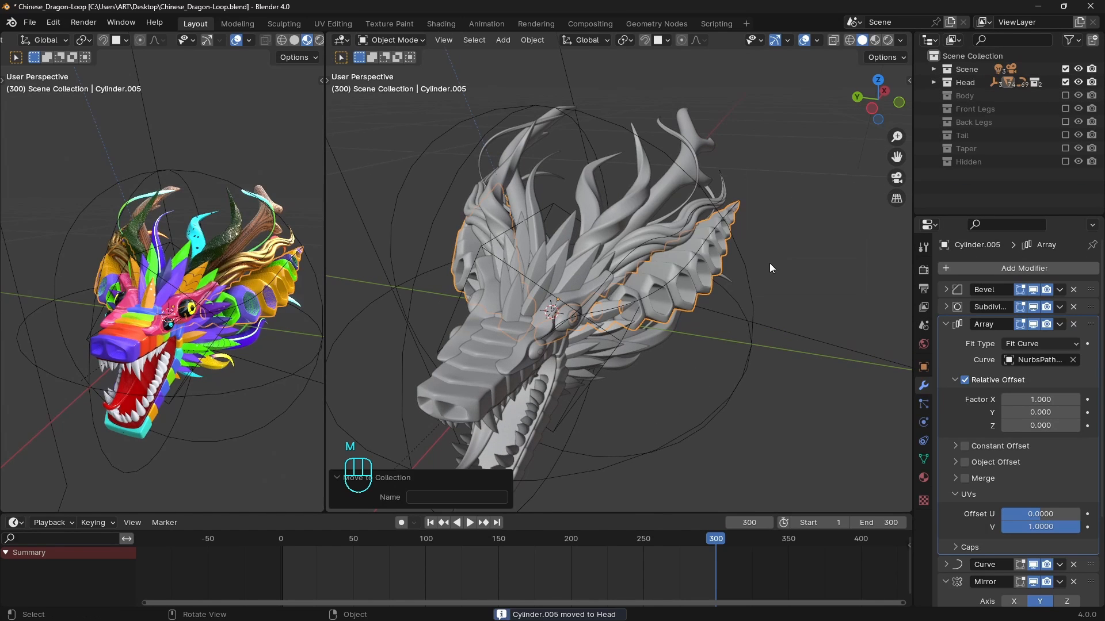
- Parent the hexagonal horn to the large spherical empty around the head with the Object option
{"action": "left_click", "coordinate": [747, 285], "text": "shift"}
{"action": "key", "text": "ctrl+p"}
{"action": "left_click", "coordinate": [746, 285]}
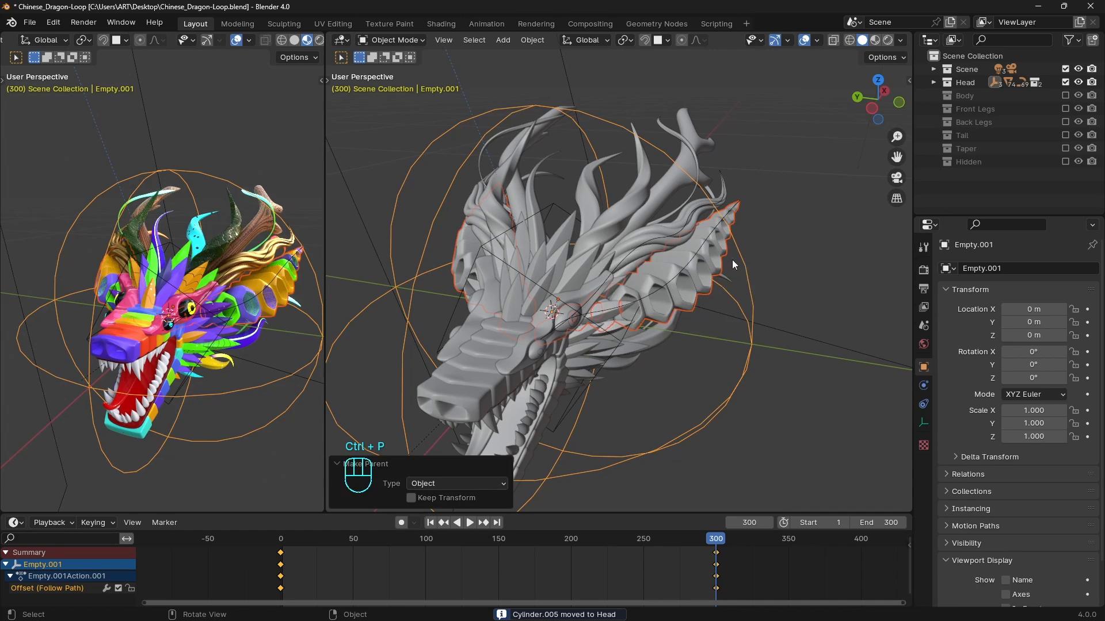
- Include the Body, Front Legs, Back Legs and Tail collections in the view layer again
{"action": "middle_click_drag", "start_coordinate": [745, 285], "coordinate": [696, 341]}
{"action": "key", "text": "g"}
{"action": "right_click", "coordinate": [687, 294]}
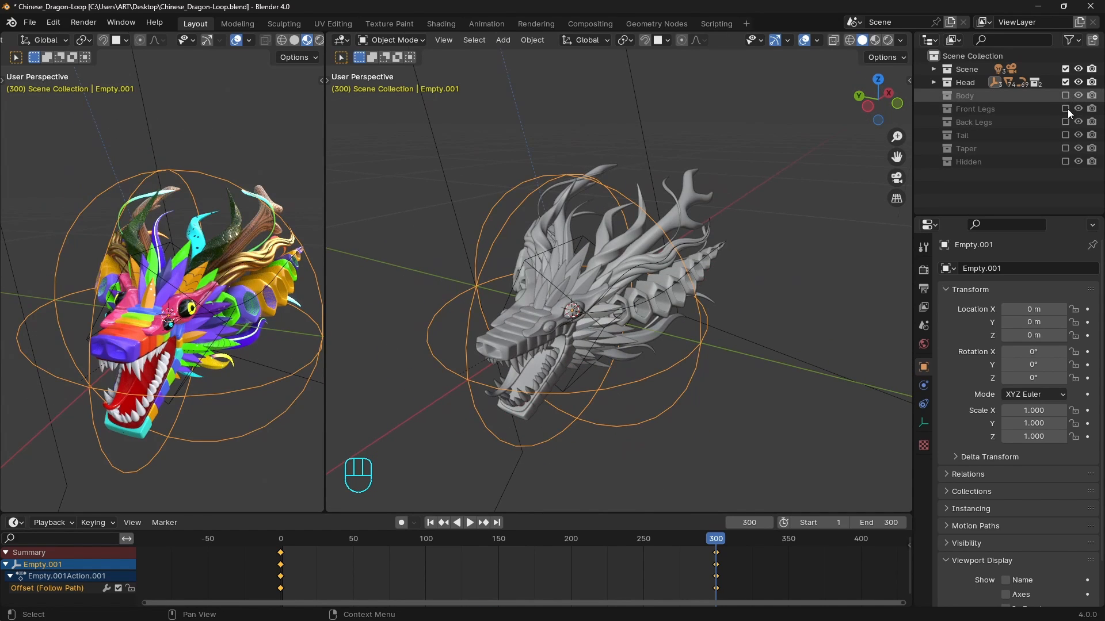
{"action": "left_click_drag", "start_coordinate": [1068, 109], "coordinate": [1065, 135]}
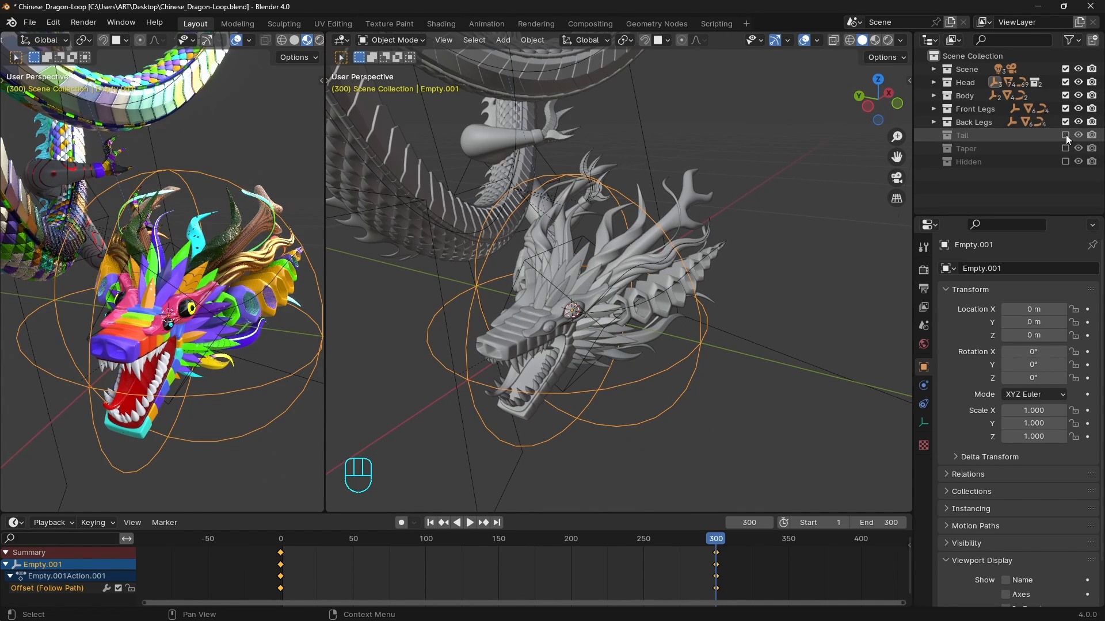
- Re-enable the Follow Path constraint on the head's empty and show the whole dragon through the camera in the smaller viewport
{"action": "left_click", "coordinate": [924, 404]}
{"action": "left_click", "coordinate": [1046, 290]}
{"action": "scroll", "coordinate": [605, 247], "scroll_direction": "down", "scroll_amount": 7}
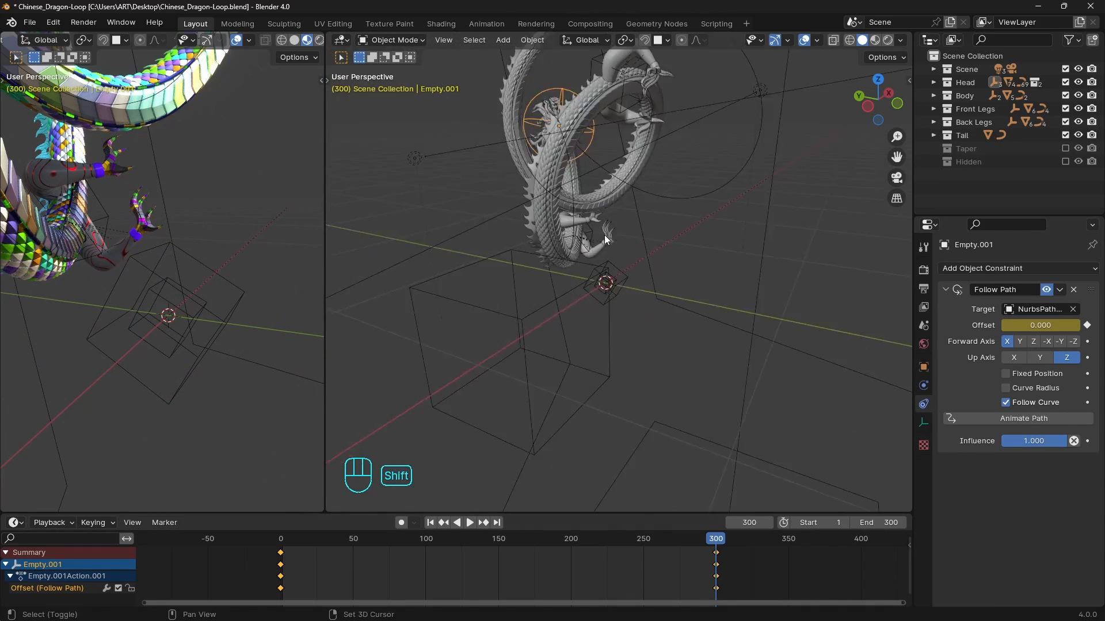
{"action": "middle_click_drag", "start_coordinate": [606, 240], "coordinate": [692, 317]}
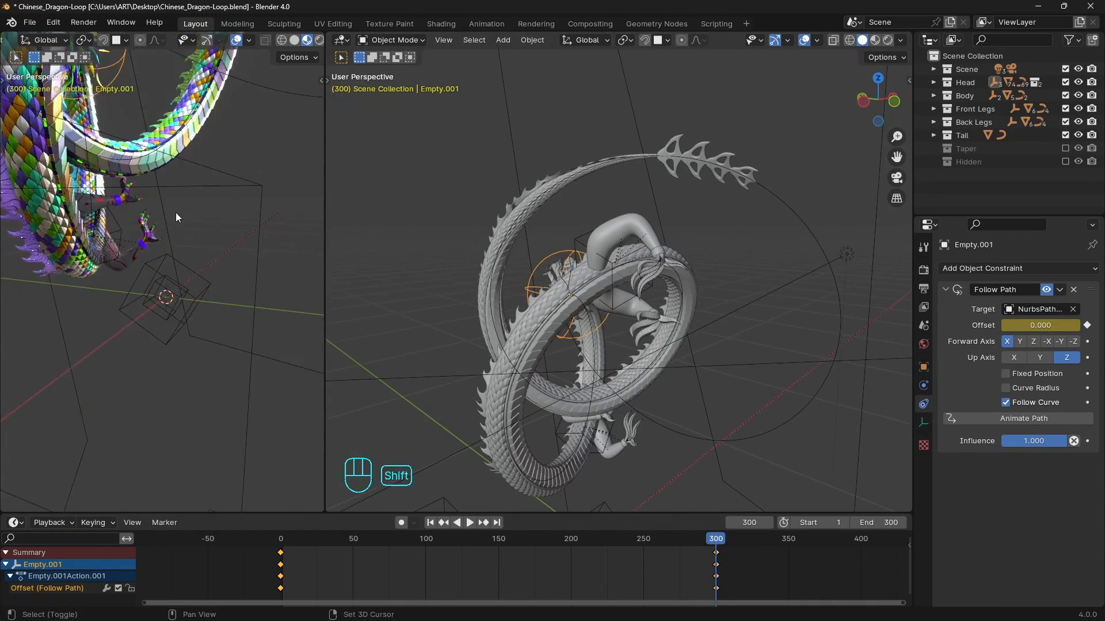
{"action": "key", "text": "KP_0"}
{"action": "middle_click_drag", "start_coordinate": [176, 214], "coordinate": [236, 304], "text": "shift"}
{"action": "scroll", "coordinate": [236, 339], "scroll_direction": "up", "scroll_amount": 1}
{"action": "scroll", "coordinate": [756, 118], "scroll_direction": "up", "scroll_amount": 2}
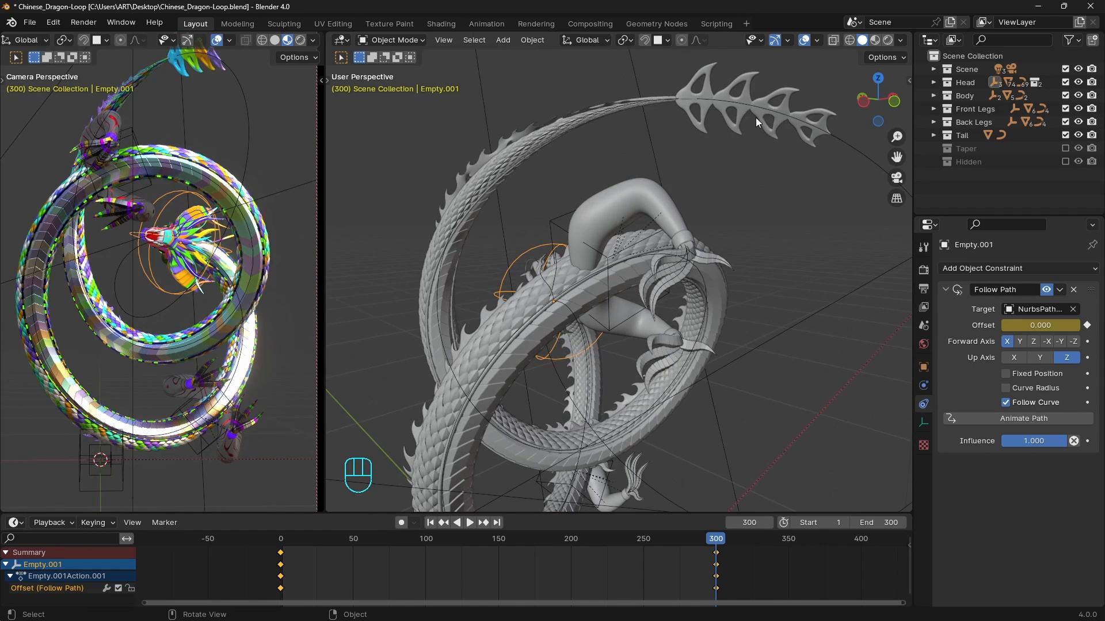
- In Edit Mode, fill the opening in the tail fin segment with a face and dissolve its boundary edges into a solid surface
{"action": "left_click", "coordinate": [755, 118]}
{"action": "key", "text": "Tab"}
{"action": "scroll", "coordinate": [763, 388], "scroll_direction": "down", "scroll_amount": 3}
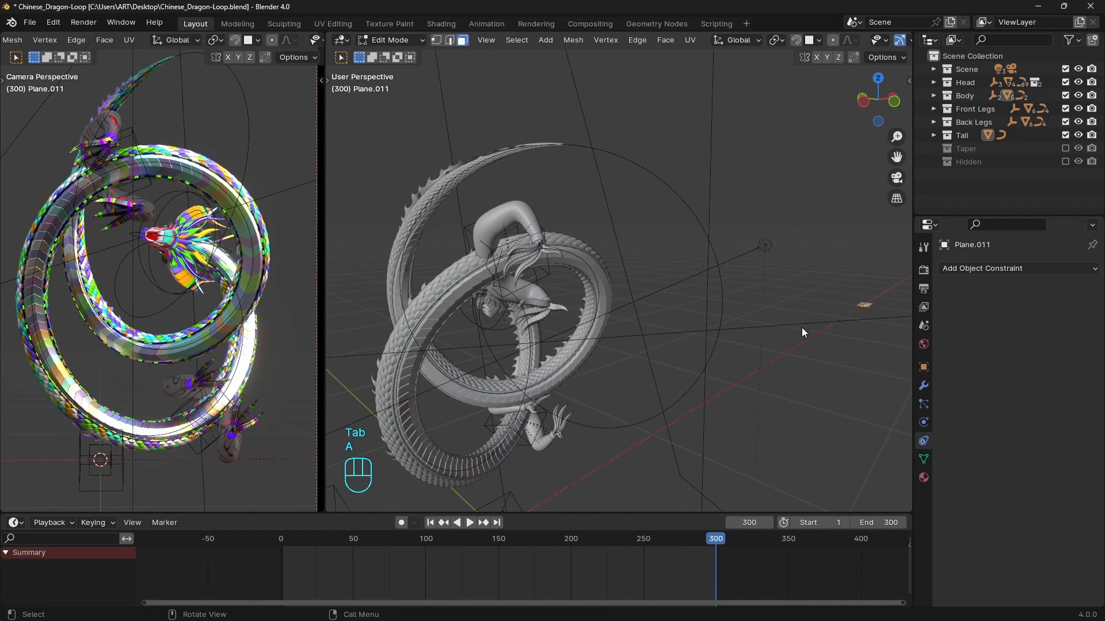
{"action": "key", "text": "grave"}
{"action": "left_click", "coordinate": [879, 381]}
{"action": "key", "text": "grave"}
{"action": "left_click", "coordinate": [645, 303]}
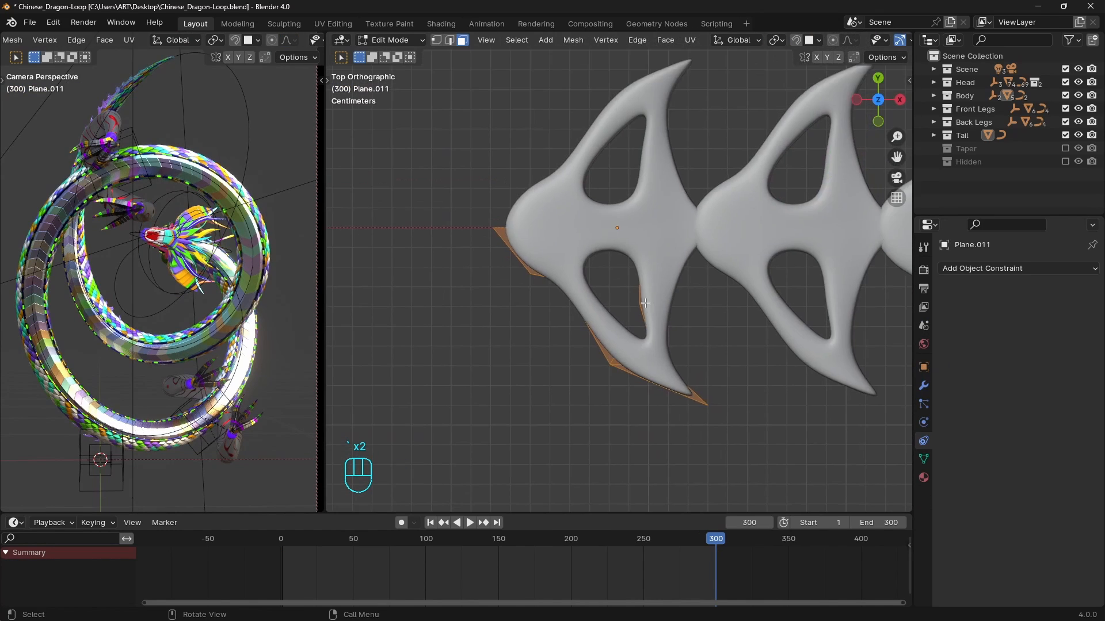
{"action": "key", "text": "alt+z"}
{"action": "scroll", "coordinate": [645, 303], "scroll_direction": "up", "scroll_amount": 2}
{"action": "key", "text": "2"}
{"action": "left_click", "coordinate": [644, 260], "text": "alt"}
{"action": "key", "text": "f"}
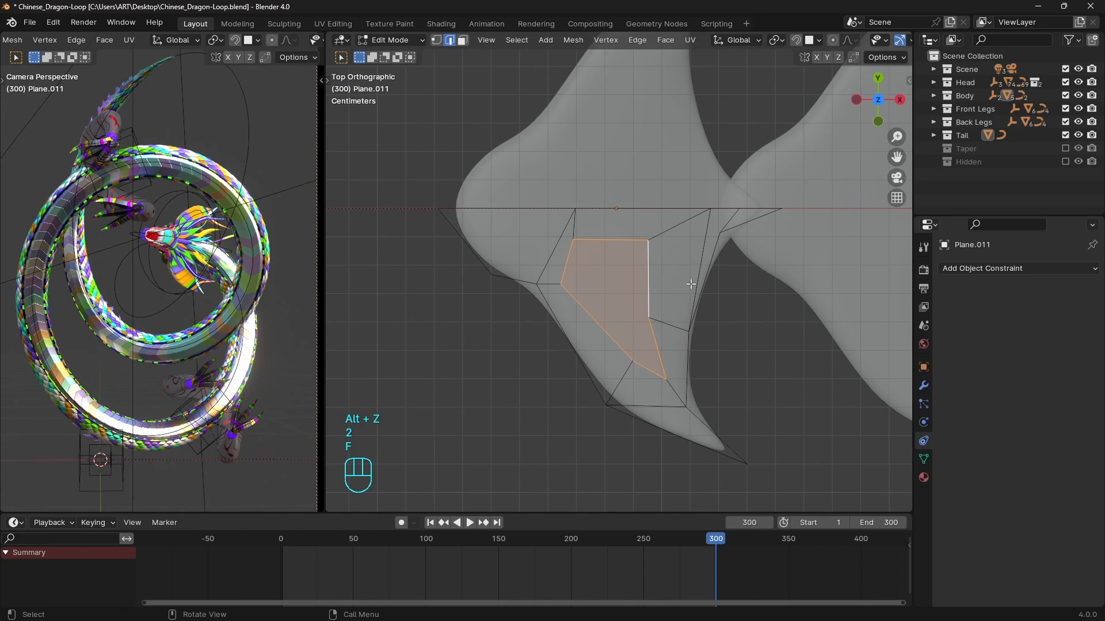
{"action": "key", "text": "ctrl+x"}
{"action": "middle_click_drag", "start_coordinate": [688, 291], "coordinate": [665, 300], "text": "shift"}
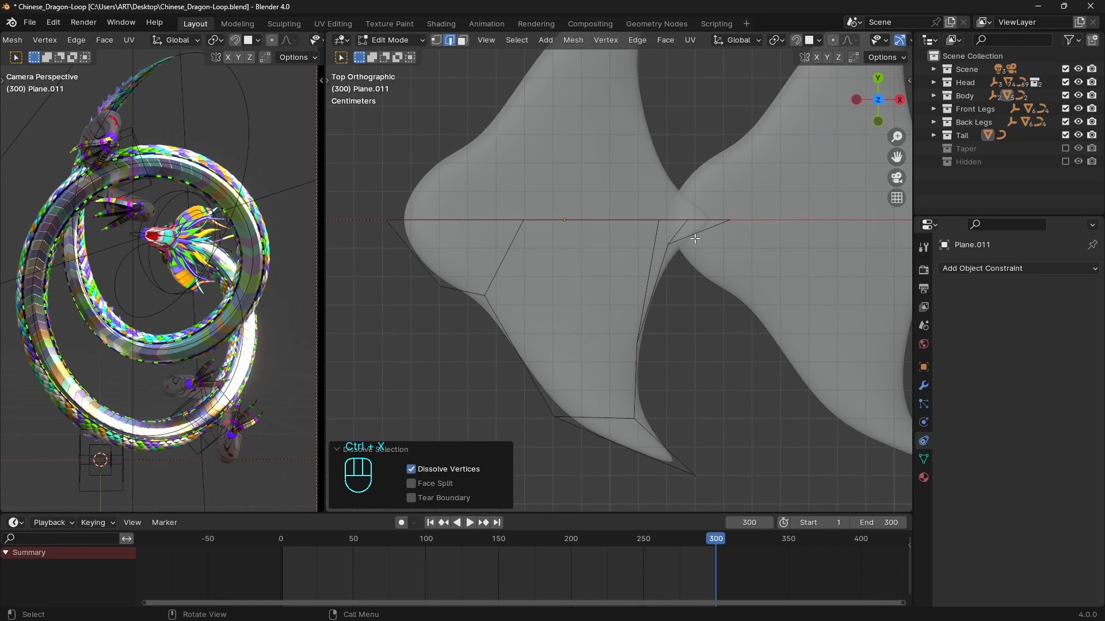
- Delete the narrow pointed part of the tail fin mesh that joins it to the following segment
{"action": "key", "text": "3"}
{"action": "left_click", "coordinate": [695, 238]}
{"action": "key", "text": "x"}
{"action": "left_click", "coordinate": [746, 239]}
- Reshape the fin segment's rear edge into an inward notch by moving its side vertex and shifting the centre vertex along X
{"action": "key", "text": "1"}
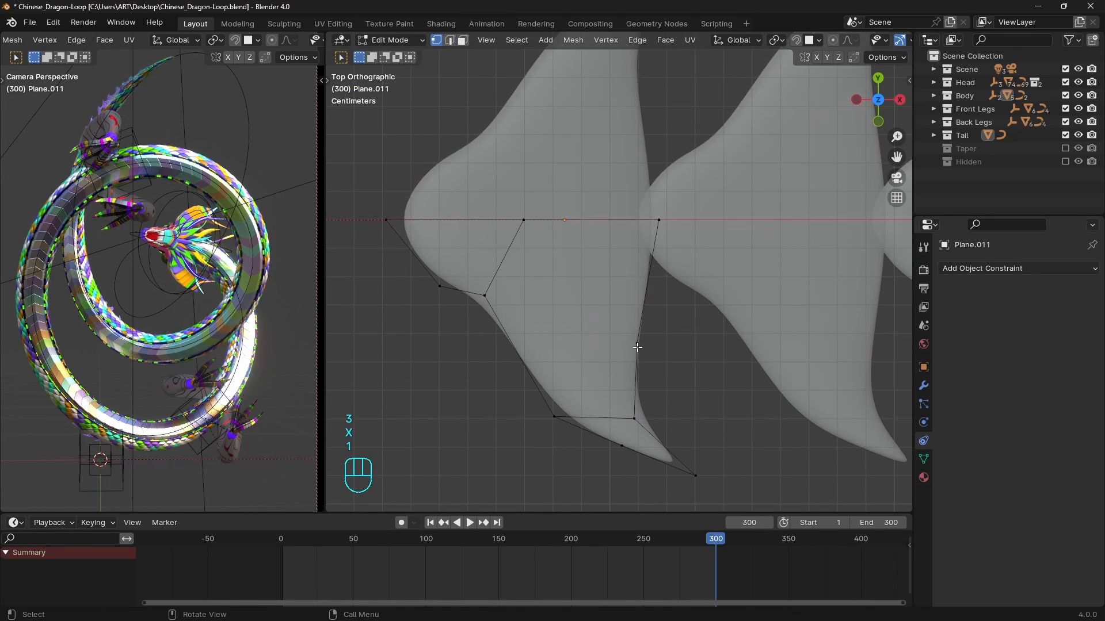
{"action": "left_click", "coordinate": [637, 345]}
{"action": "key", "text": "g"}
{"action": "left_click", "coordinate": [644, 278]}
{"action": "left_click", "coordinate": [661, 218]}
{"action": "key", "text": "g"}
{"action": "key", "text": "x"}
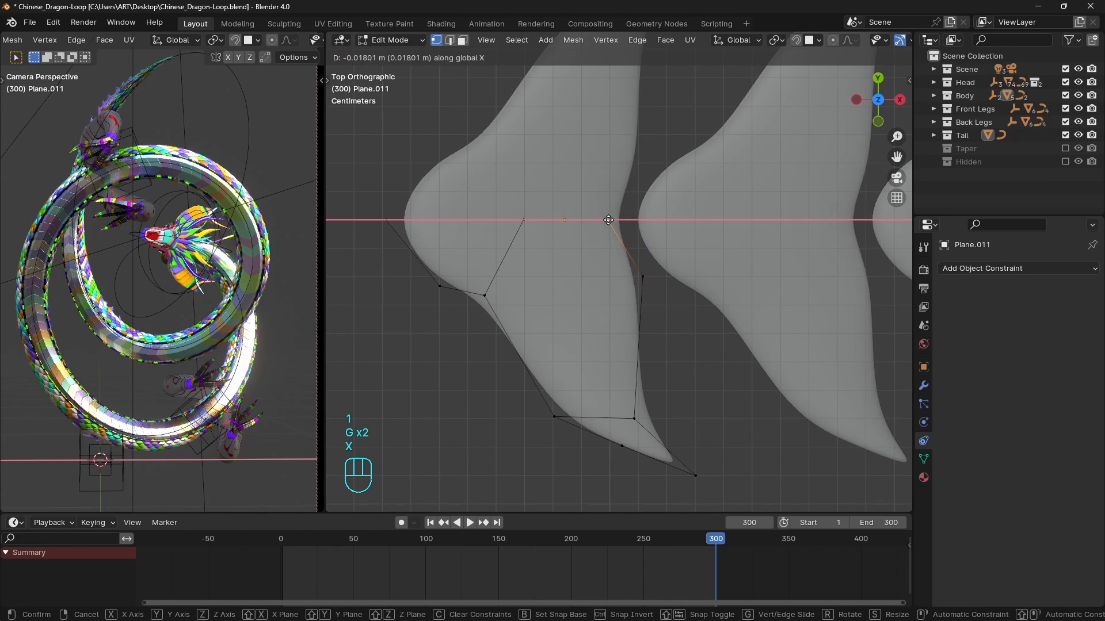
{"action": "left_click", "coordinate": [595, 222]}
{"action": "key", "text": "g"}
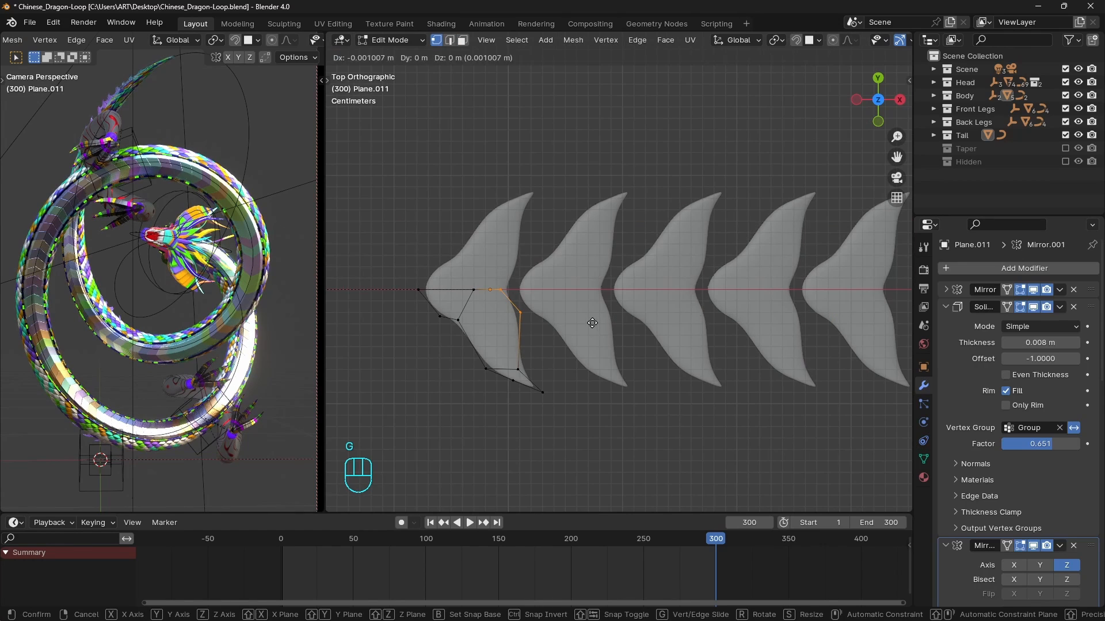
{"action": "key", "text": "x"}
{"action": "left_click", "coordinate": [590, 323]}
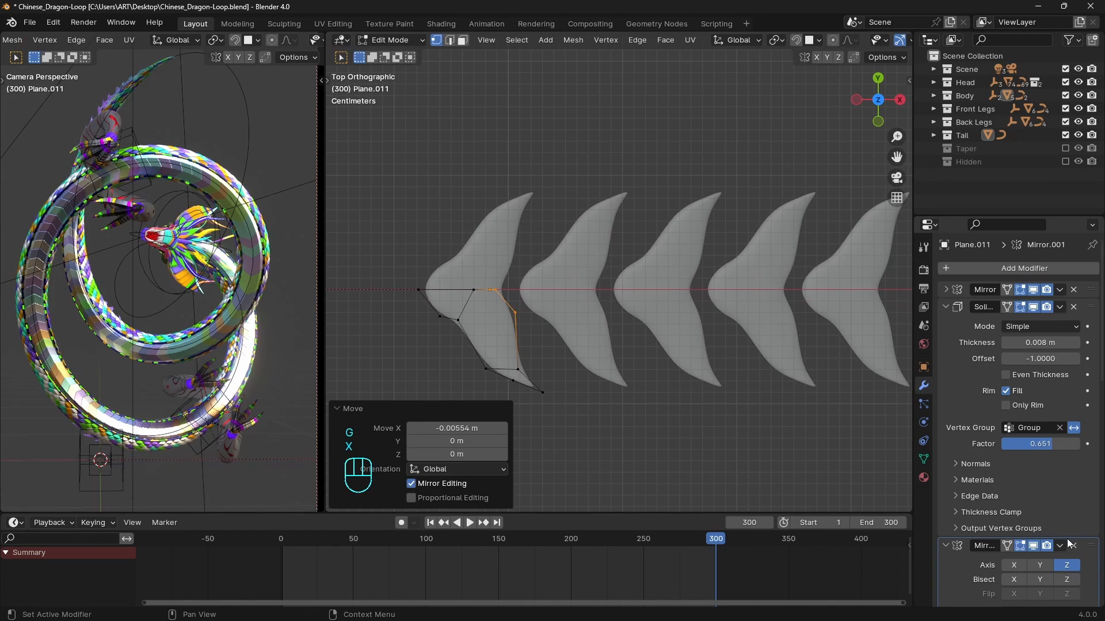
- Reduce the tail fin's Array relative offset to 0.540 on X so the segments overlap, and return to Object Mode
{"action": "scroll", "coordinate": [1037, 516], "scroll_direction": "down", "scroll_amount": 10}
{"action": "scroll", "coordinate": [1037, 516], "scroll_direction": "up", "scroll_amount": 10}
{"action": "left_click_drag", "start_coordinate": [946, 307], "coordinate": [941, 412]}
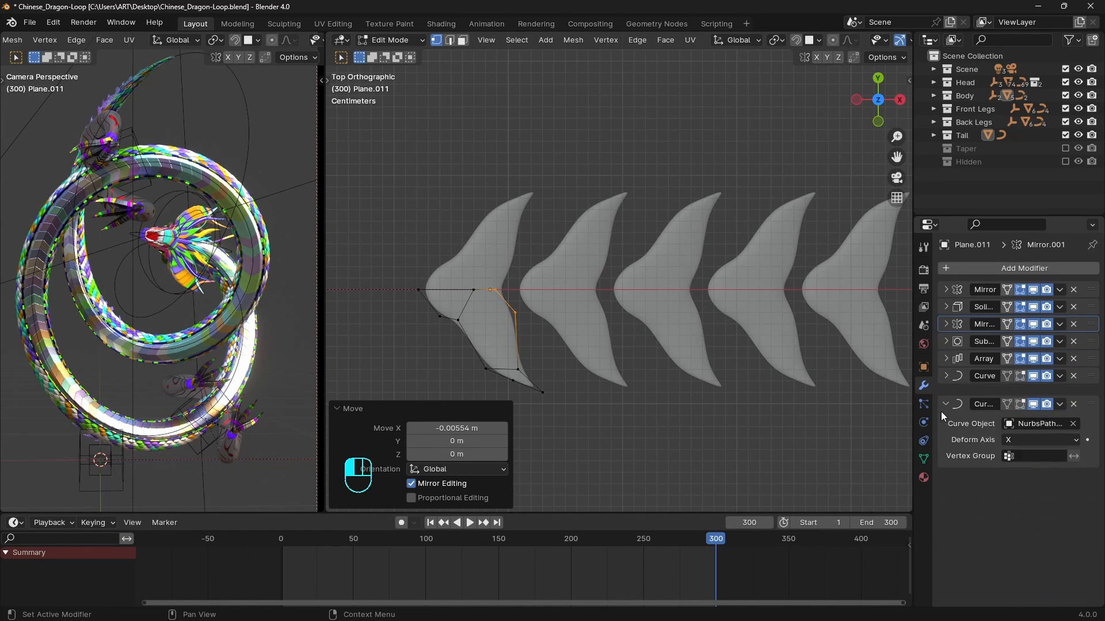
{"action": "left_click", "coordinate": [945, 359]}
{"action": "left_click_drag", "start_coordinate": [1041, 433], "coordinate": [1022, 433], "text": "shift"}
{"action": "middle_click_drag", "start_coordinate": [187, 260], "coordinate": [188, 330], "text": "shift"}
{"action": "key", "text": "Tab"}
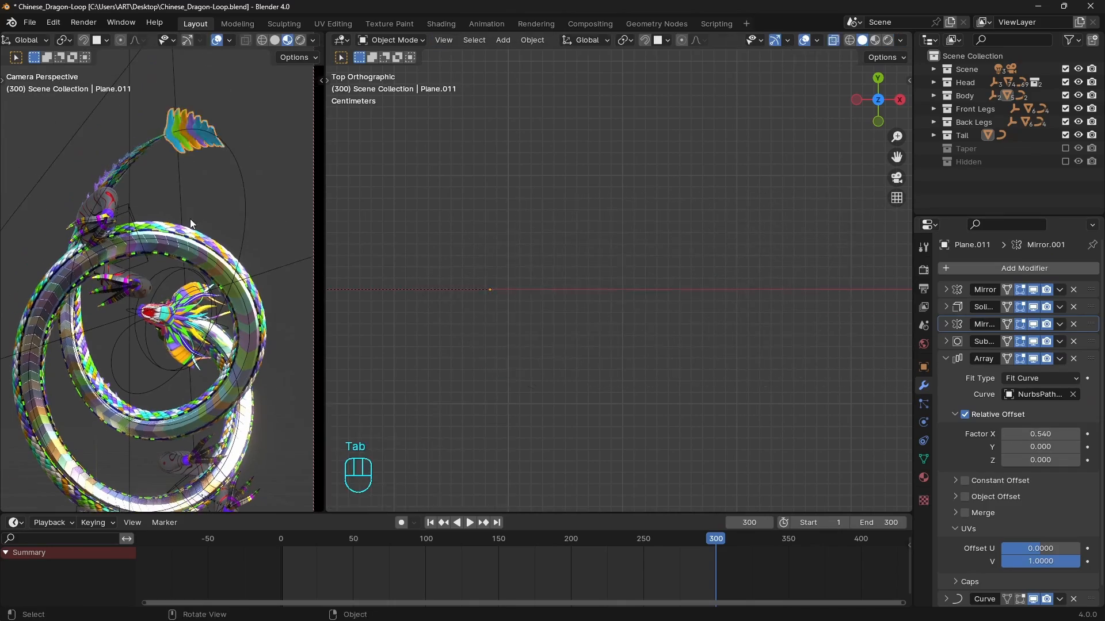
- Display materials in the main viewport and open the body scales' material in an enlarged Shader Editor below
{"action": "key", "text": "z"}
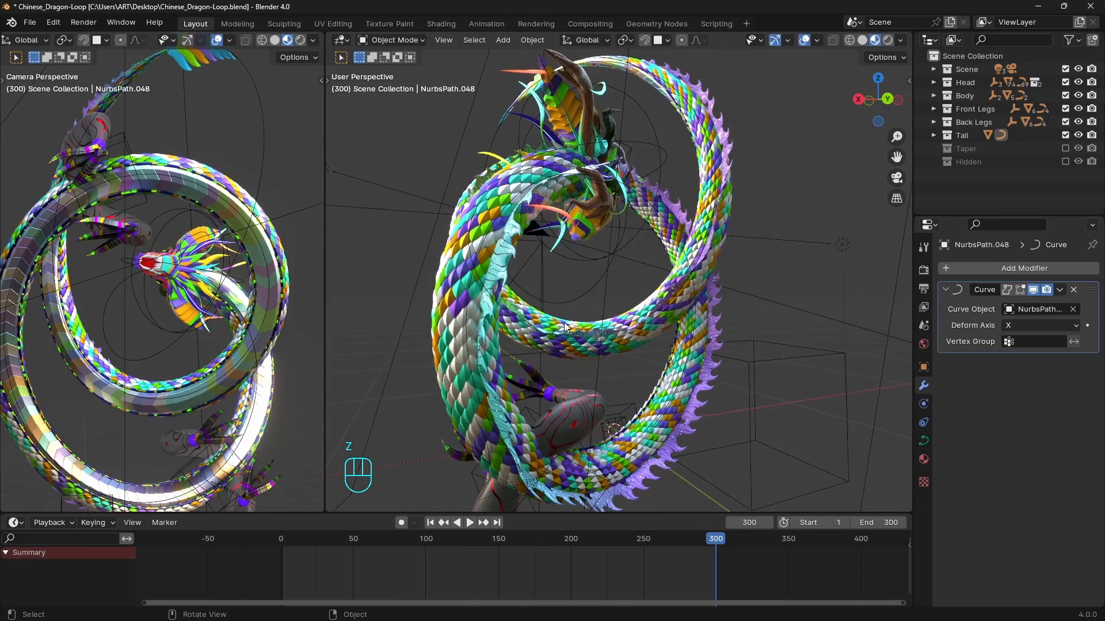
{"action": "middle_click_drag", "start_coordinate": [564, 326], "coordinate": [541, 329]}
{"action": "left_click", "coordinate": [654, 336]}
{"action": "middle_click_drag", "start_coordinate": [653, 336], "coordinate": [604, 334]}
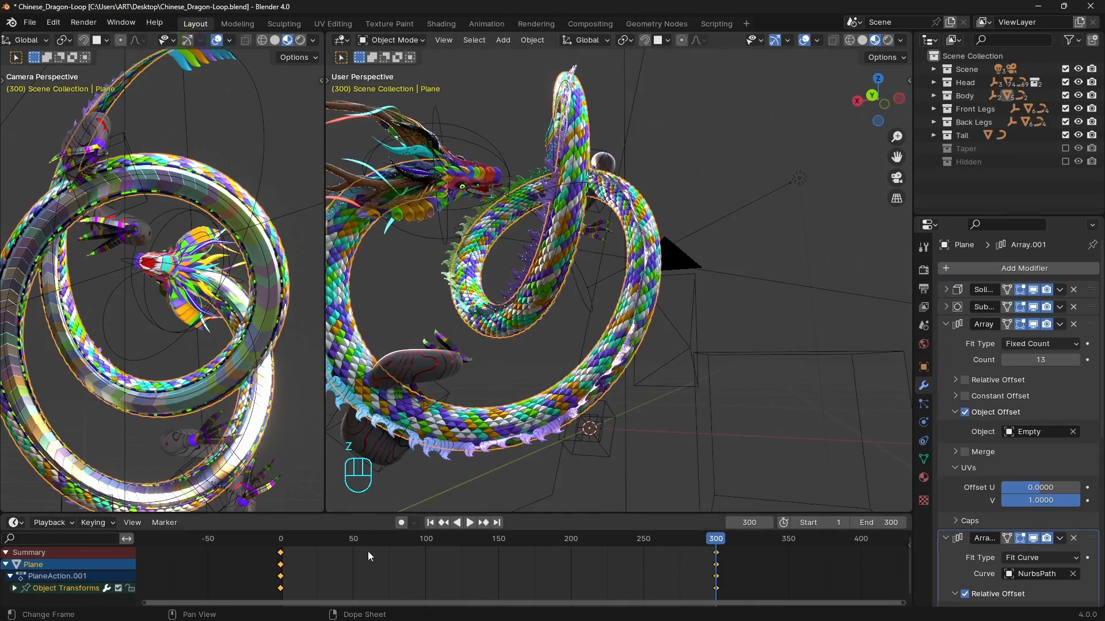
{"action": "left_click_drag", "start_coordinate": [187, 514], "coordinate": [185, 348]}
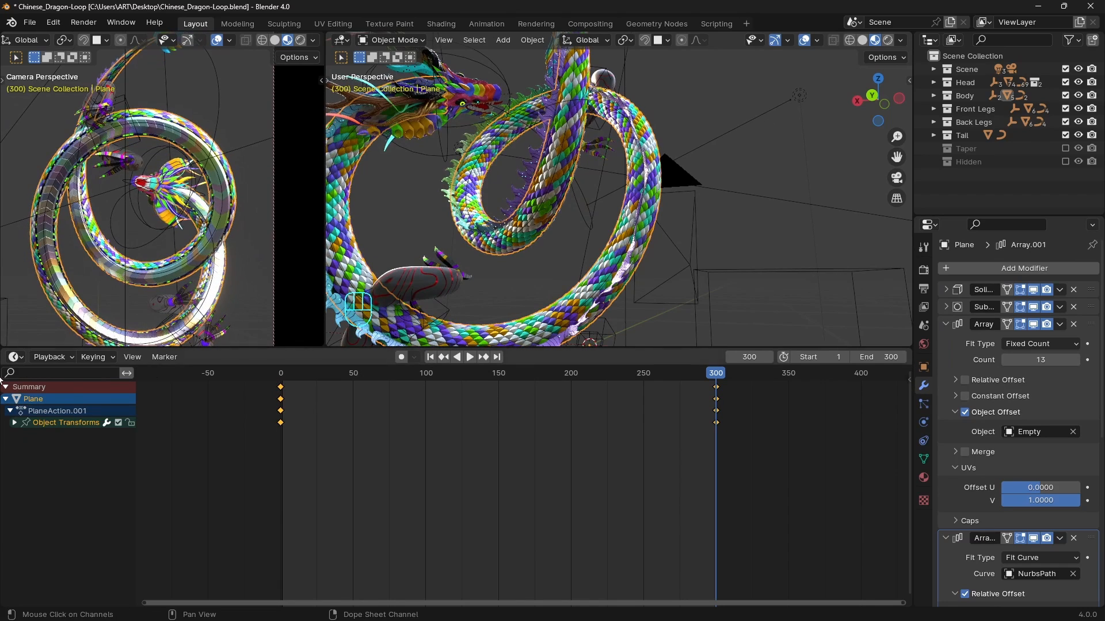
{"action": "left_click", "coordinate": [14, 357]}
{"action": "left_click", "coordinate": [60, 478]}
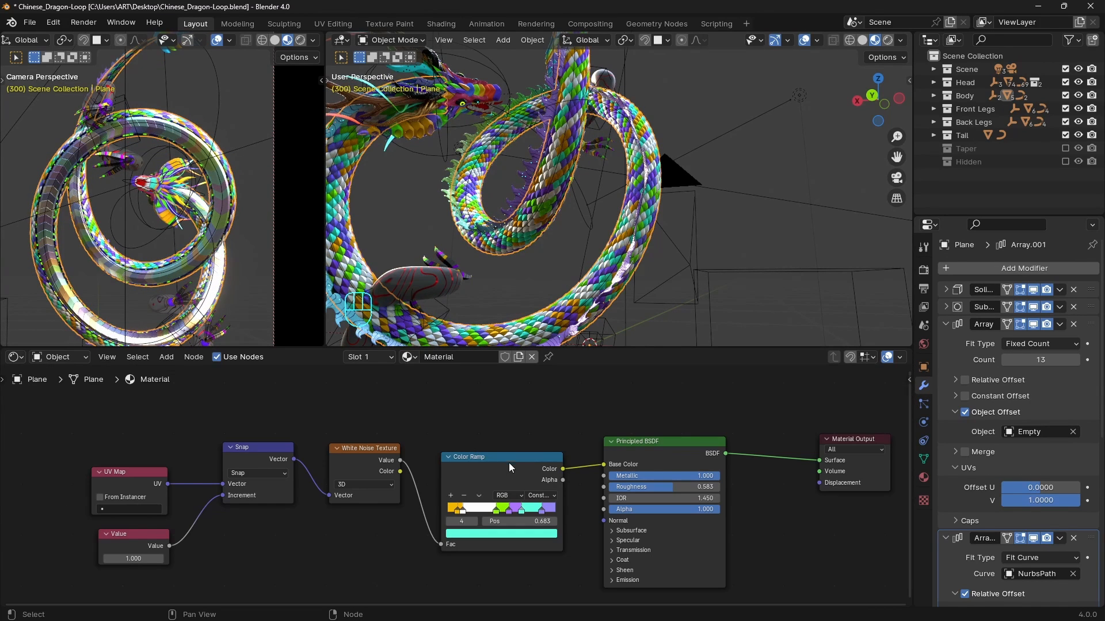
- Replace the multicoloured Color Ramp with a new default one between the White Noise Texture's value and the Principled BSDF's base color
{"action": "key", "text": "x"}
{"action": "left_click_drag", "start_coordinate": [400, 460], "coordinate": [481, 470]}
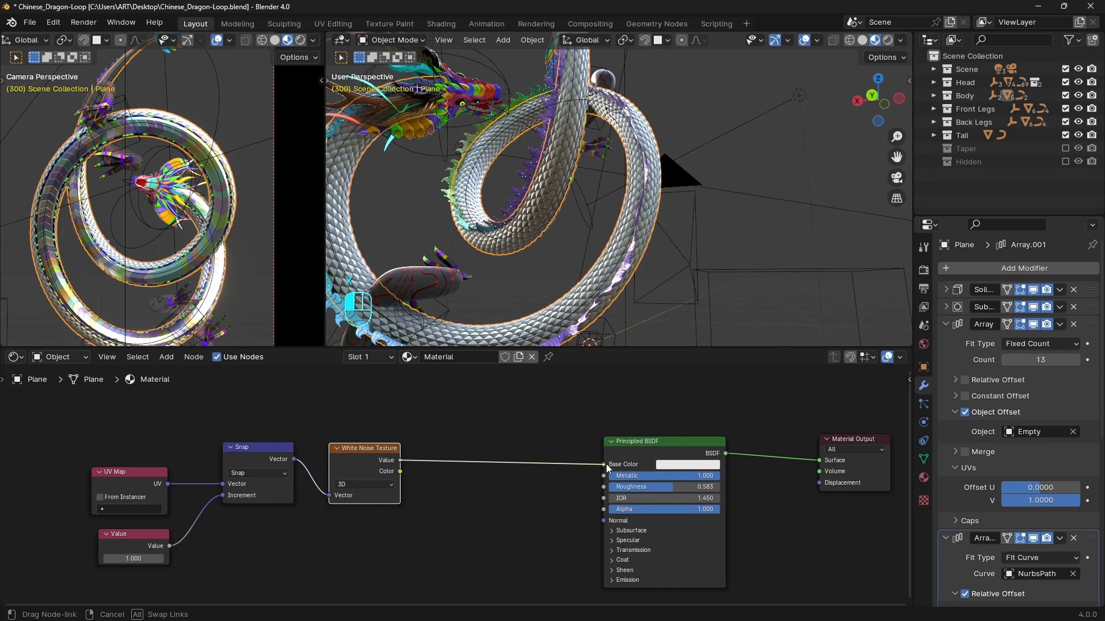
{"action": "left_click_drag", "start_coordinate": [606, 464], "coordinate": [606, 464]}
{"action": "key", "text": "shift+a"}
{"action": "type", "text": "colo"}
{"action": "left_click", "coordinate": [575, 469]}
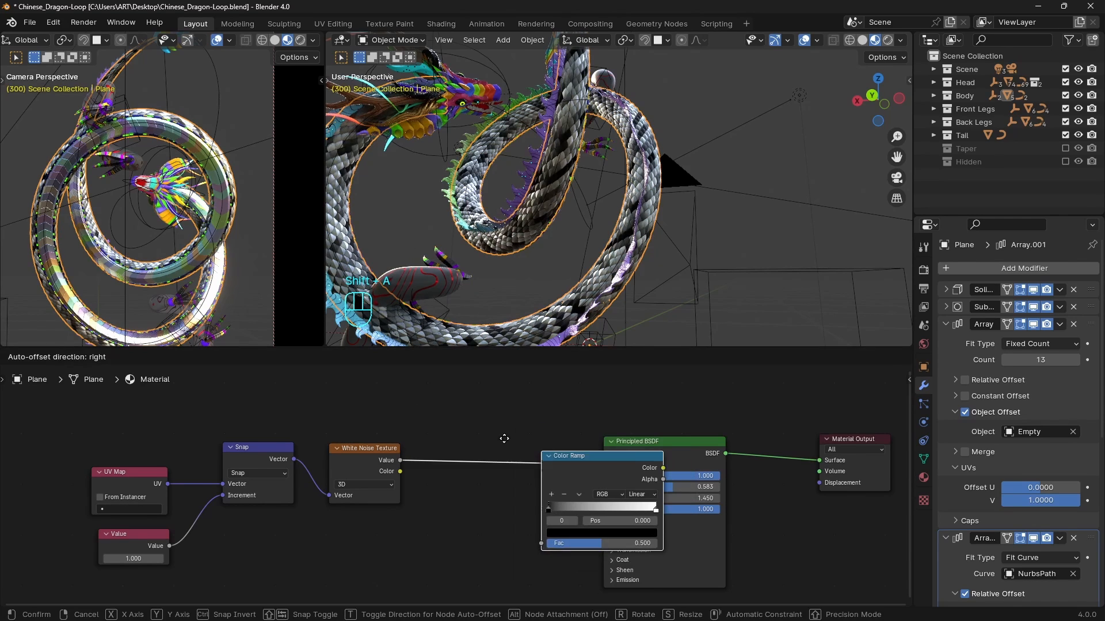
{"action": "left_click", "coordinate": [459, 437]}
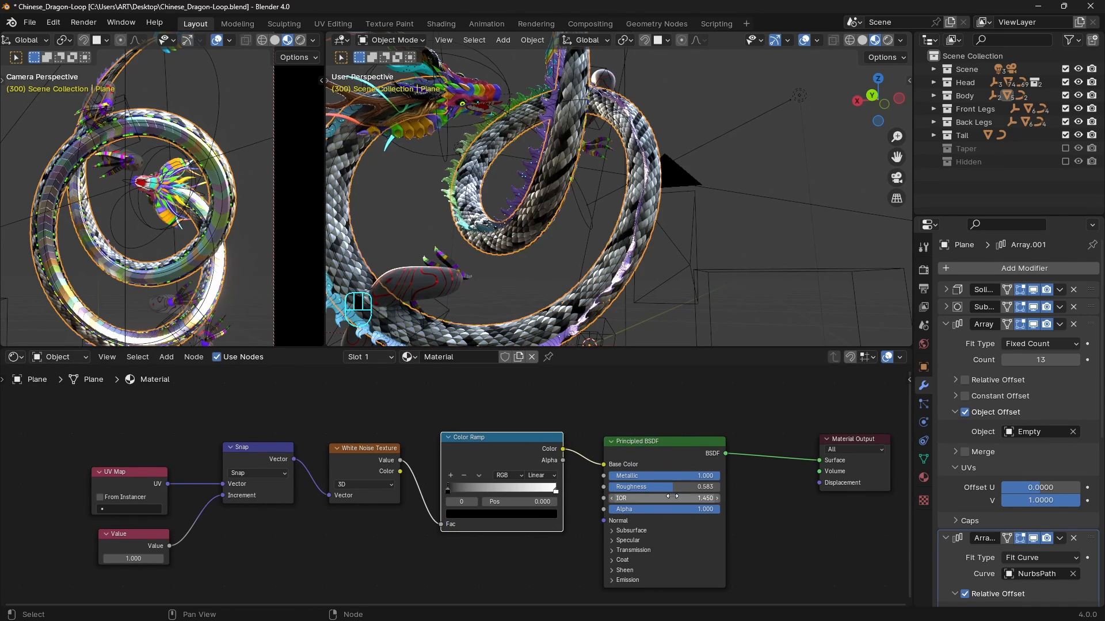
- Set the scale material's Metallic value to 0
{"action": "left_click_drag", "start_coordinate": [720, 475], "coordinate": [609, 475]}
{"action": "scroll", "coordinate": [637, 288], "scroll_direction": "up", "scroll_amount": 1}
{"action": "middle_click_drag", "start_coordinate": [637, 285], "coordinate": [645, 333], "text": "shift"}
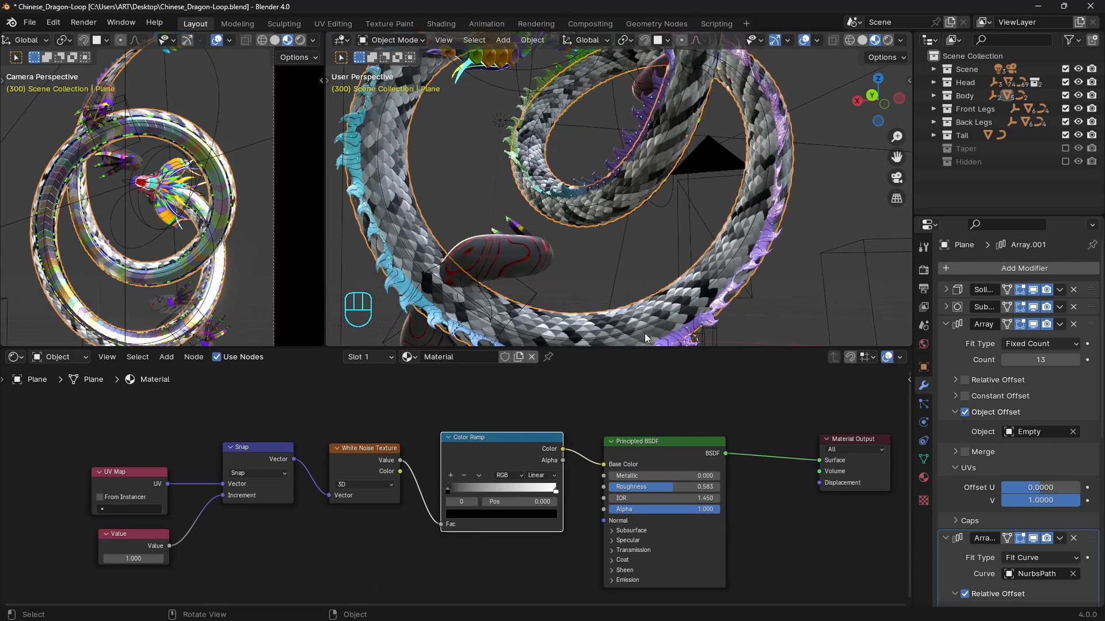
- Darken the Color Ramp's white end stop to light grey and set the Principled BSDF roughness to 0.095
{"action": "left_click", "coordinate": [546, 520]}
{"action": "scroll", "coordinate": [518, 395], "scroll_direction": "down", "scroll_amount": 11, "text": "ctrl"}
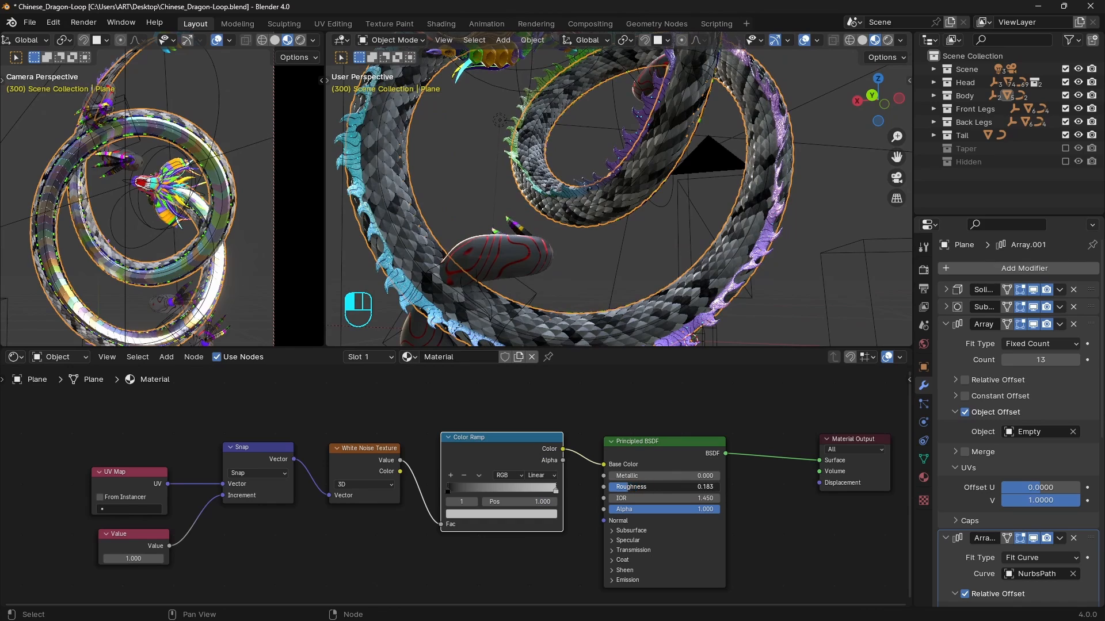
{"action": "scroll", "coordinate": [656, 512], "scroll_direction": "down", "scroll_amount": 1}
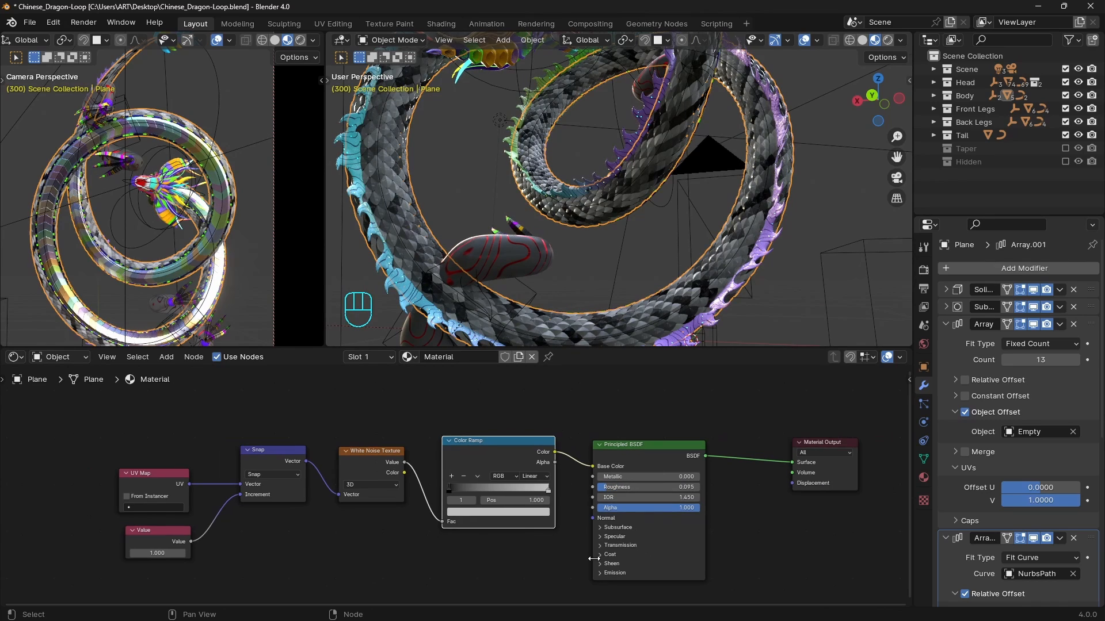
- Set the scale material's Coat weight to 0.550 and view the glossy body from other angles
{"action": "left_click_drag", "start_coordinate": [621, 567], "coordinate": [677, 567]}
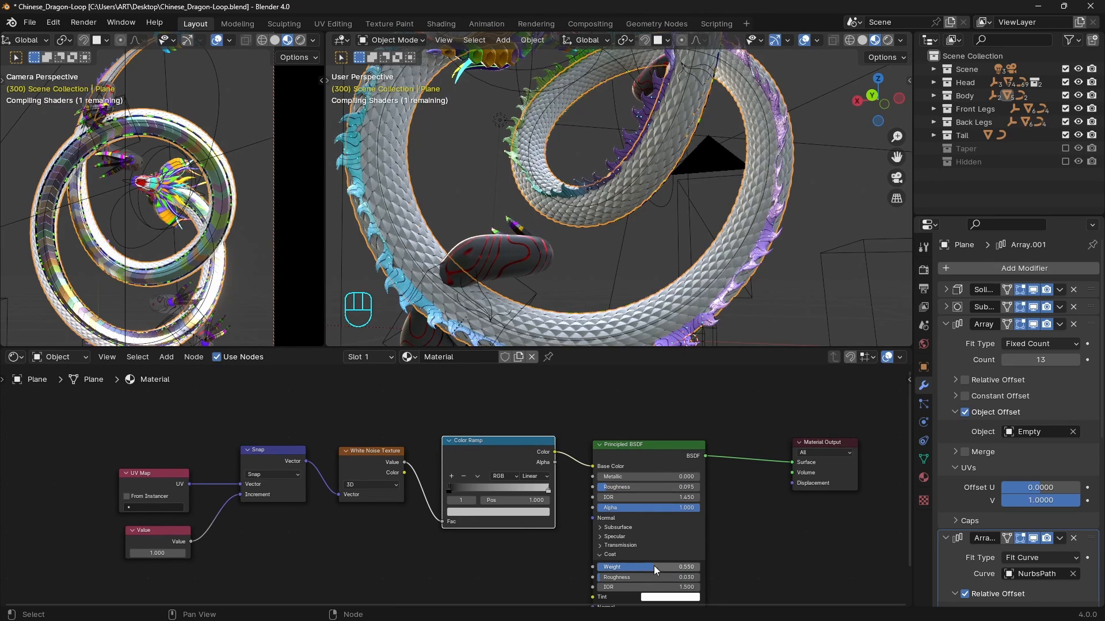
{"action": "middle_click_drag", "start_coordinate": [274, 277], "coordinate": [113, 180]}
{"action": "middle_click_drag", "start_coordinate": [154, 176], "coordinate": [153, 183]}
{"action": "middle_click_drag", "start_coordinate": [691, 290], "coordinate": [727, 301]}
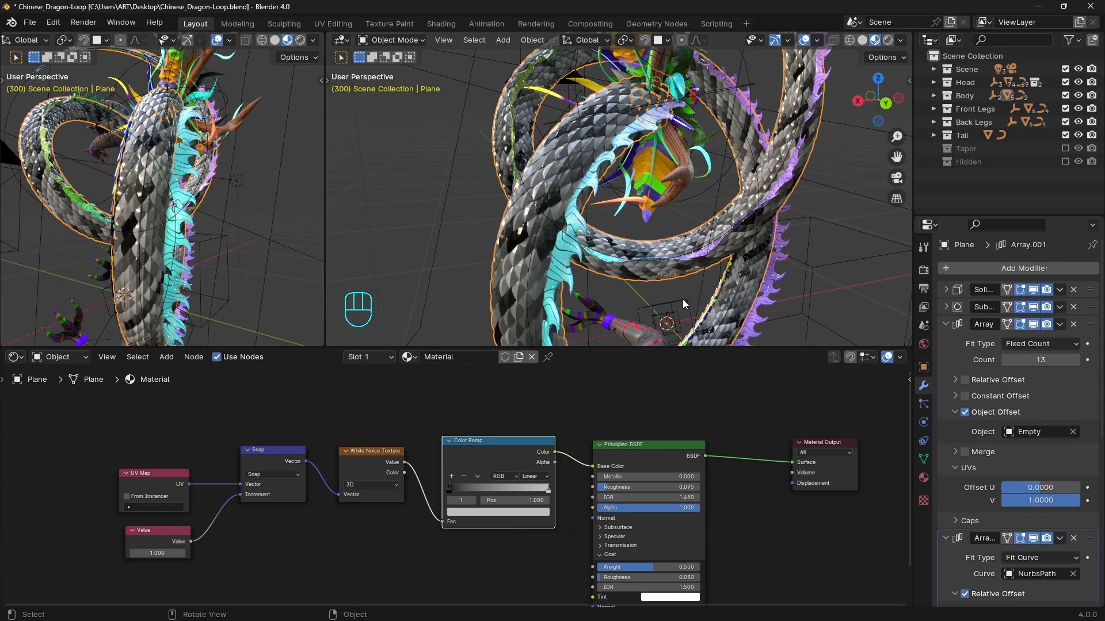
{"action": "middle_click_drag", "start_coordinate": [622, 257], "coordinate": [614, 244]}
- Give the scale material a Sheen weight of 0.612 with a cyan tint of hue 0.490 and saturation 0.947
{"action": "middle_click_drag", "start_coordinate": [692, 554], "coordinate": [590, 472]}
{"action": "scroll", "coordinate": [590, 472], "scroll_direction": "up", "scroll_amount": 1}
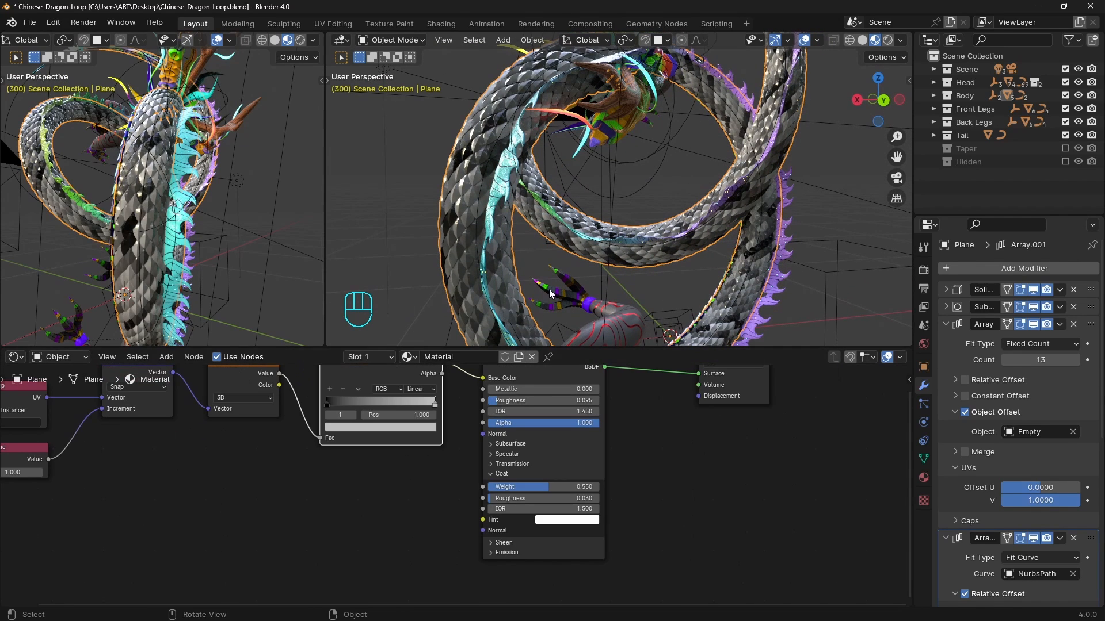
{"action": "left_click", "coordinate": [492, 543]}
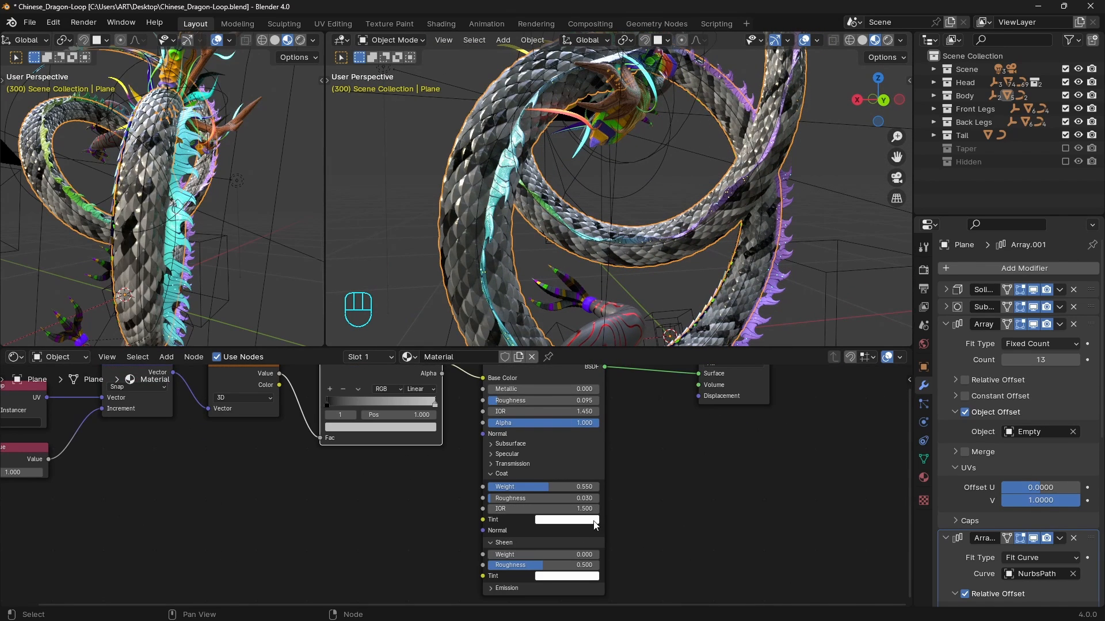
{"action": "middle_click_drag", "start_coordinate": [595, 524], "coordinate": [596, 506]}
{"action": "left_click_drag", "start_coordinate": [508, 537], "coordinate": [594, 536]}
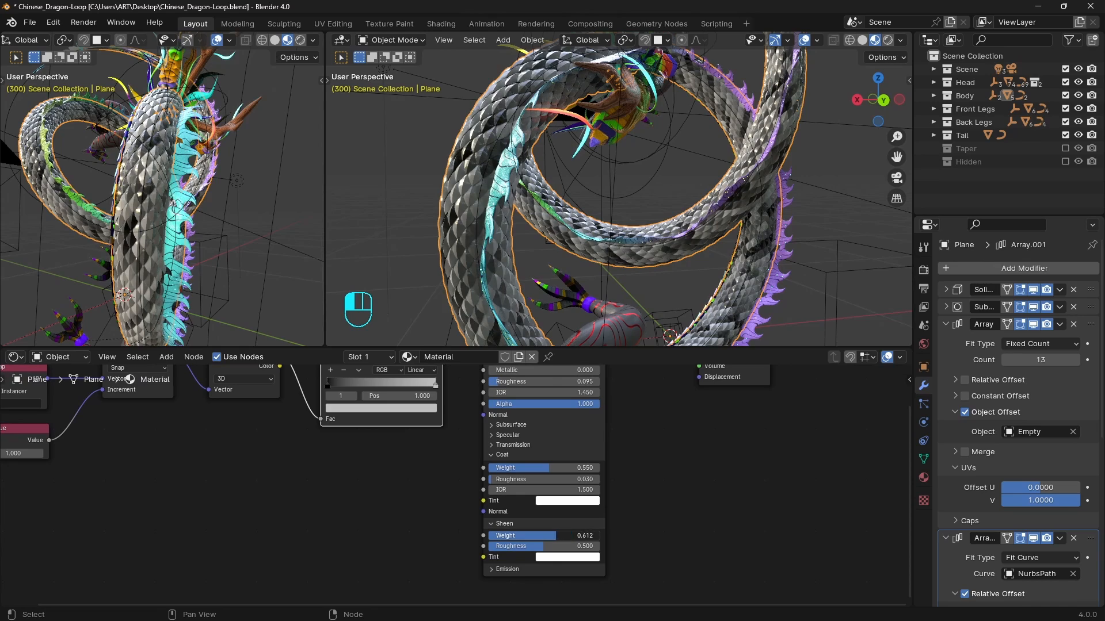
{"action": "left_click", "coordinate": [568, 557]}
{"action": "left_click_drag", "start_coordinate": [596, 426], "coordinate": [584, 414]}
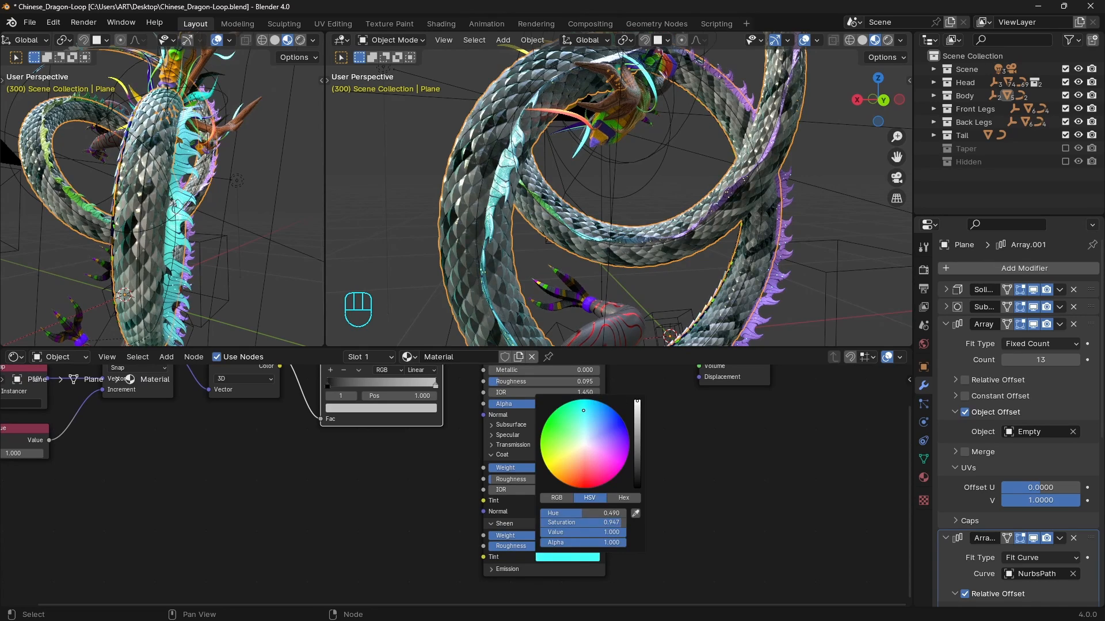
- Reduce the scale material's Sheen weight to 0.358 and inspect the effect around the body
{"action": "middle_click_drag", "start_coordinate": [474, 276], "coordinate": [482, 278]}
{"action": "scroll", "coordinate": [482, 278], "scroll_direction": "up", "scroll_amount": 2}
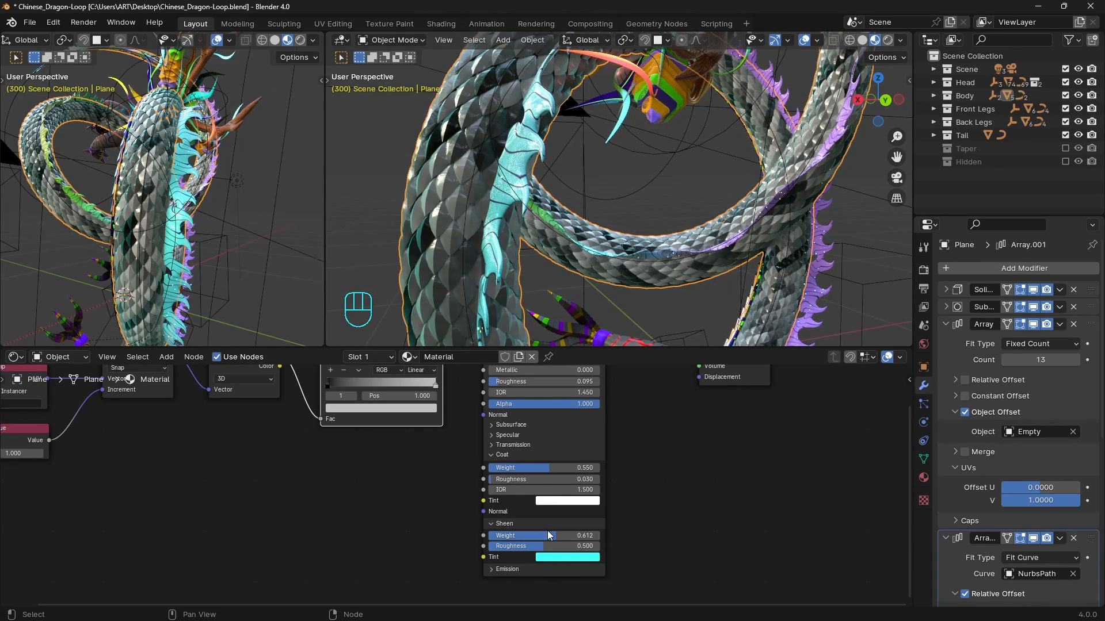
{"action": "middle_click_drag", "start_coordinate": [541, 163], "coordinate": [511, 162]}
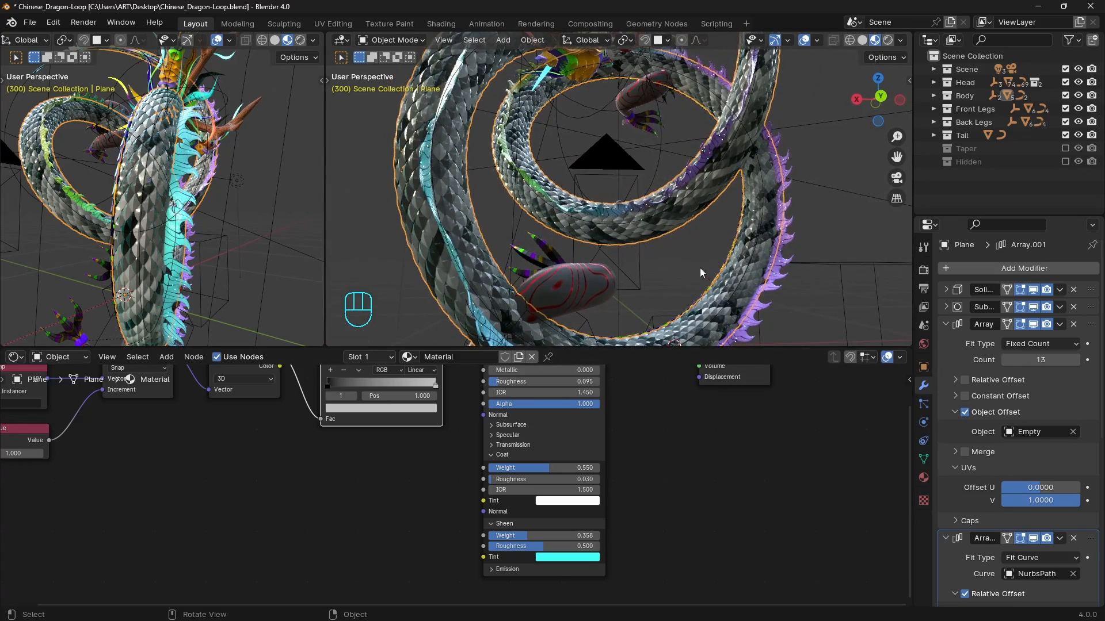
{"action": "middle_click_drag", "start_coordinate": [700, 269], "coordinate": [633, 276]}
{"action": "middle_click_drag", "start_coordinate": [559, 249], "coordinate": [577, 239], "text": "shift"}
- Move the Material Output node farther along and insert a Mix Shader between the scale material's Principled BSDF and the output
{"action": "key", "text": "Home"}
{"action": "key", "text": "g"}
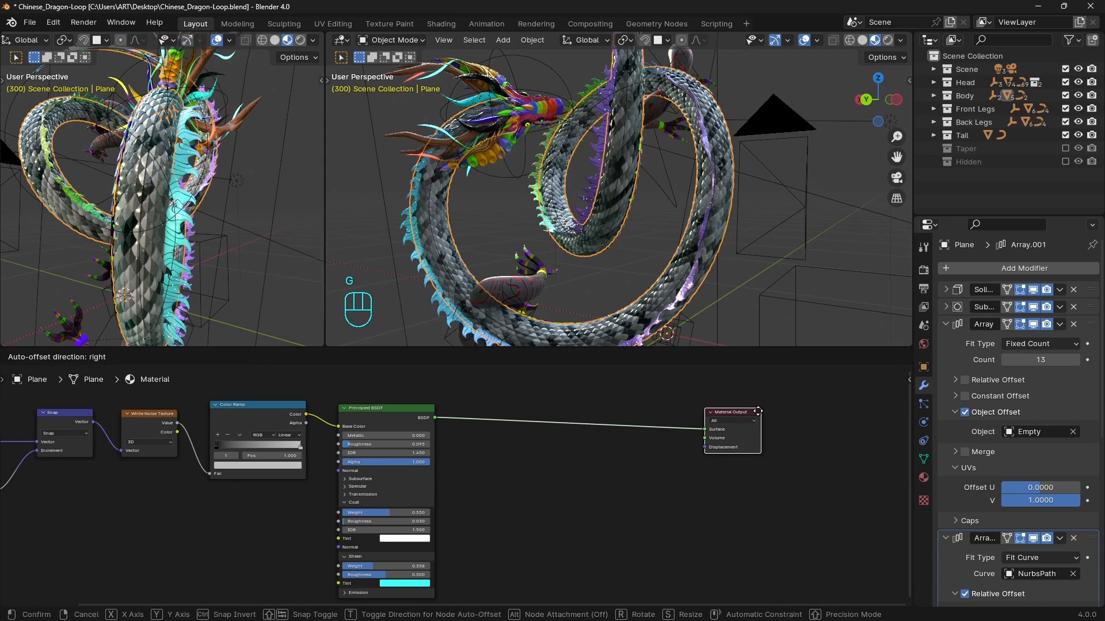
{"action": "left_click", "coordinate": [742, 410]}
{"action": "key", "text": "shift+a"}
{"action": "type", "text": "mix"}
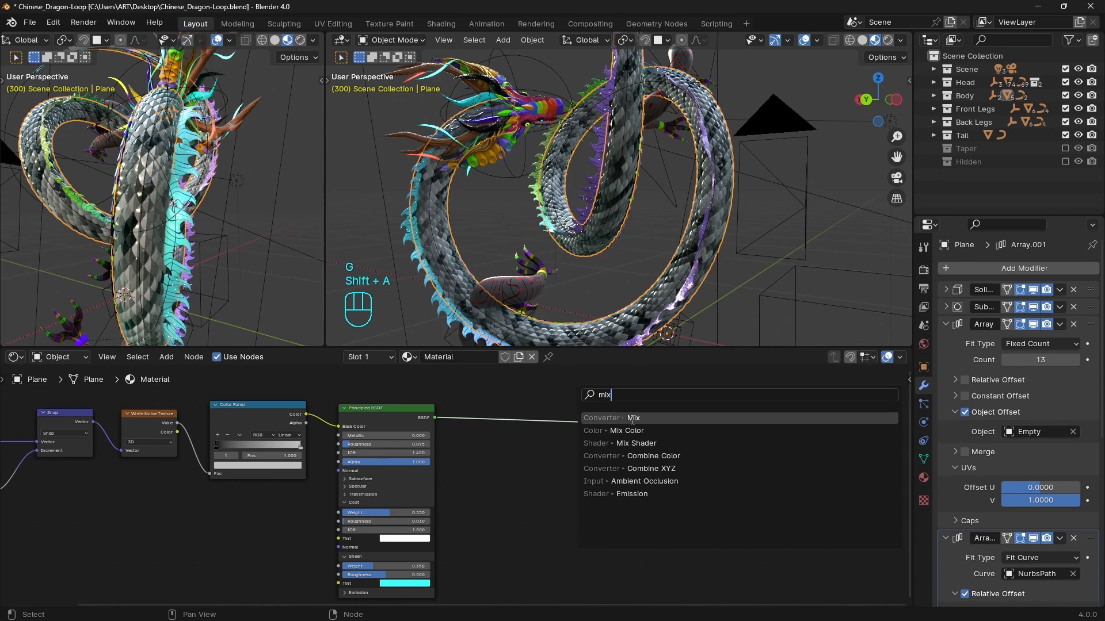
{"action": "left_click", "coordinate": [633, 443]}
{"action": "left_click", "coordinate": [585, 410]}
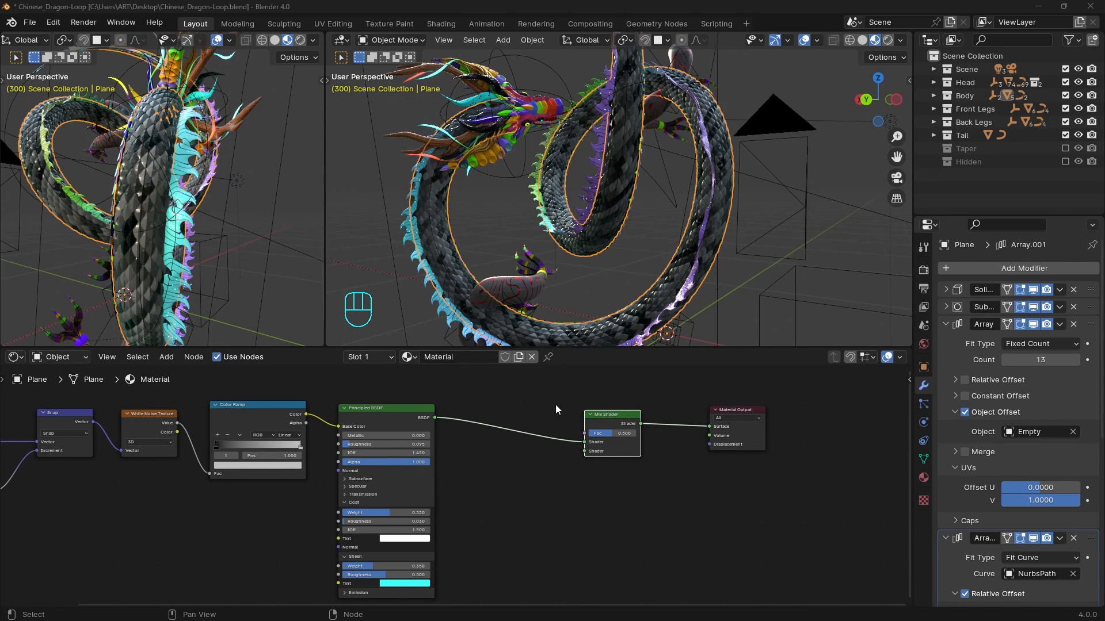
- Add a Wave Texture with Texture Coordinate and Mapping nodes, and connect its Color to the Mix Shader's Fac
{"action": "middle_click_drag", "start_coordinate": [561, 428], "coordinate": [579, 495]}
{"action": "scroll", "coordinate": [534, 462], "scroll_direction": "up", "scroll_amount": 3}
{"action": "middle_click_drag", "start_coordinate": [534, 462], "coordinate": [548, 507]}
{"action": "key", "text": "shift+a"}
{"action": "type", "text": "wave"}
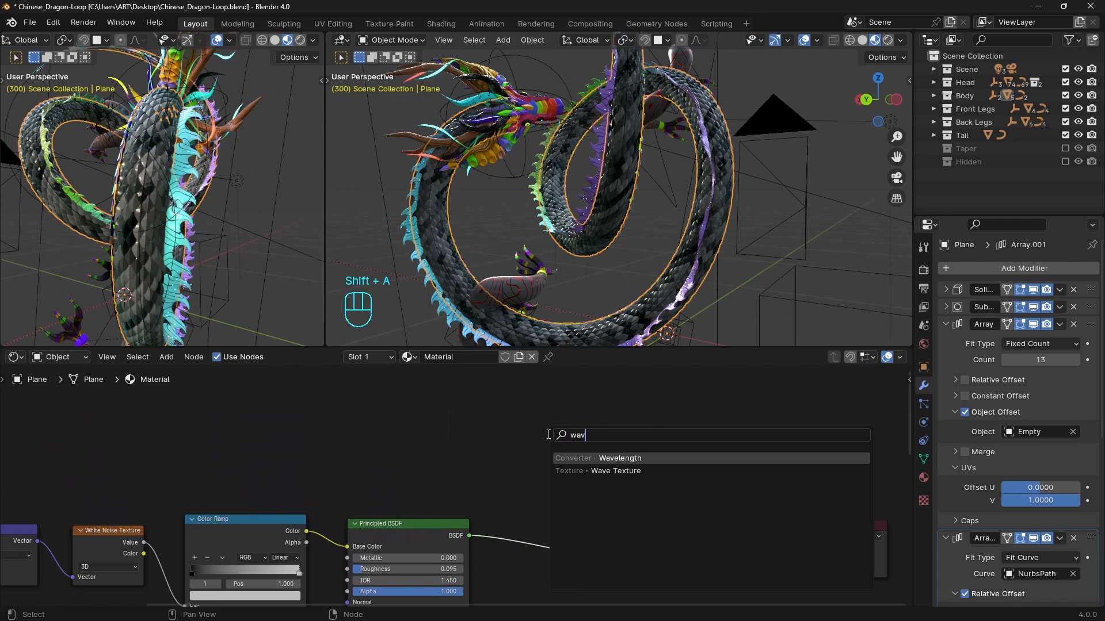
{"action": "left_click", "coordinate": [611, 469]}
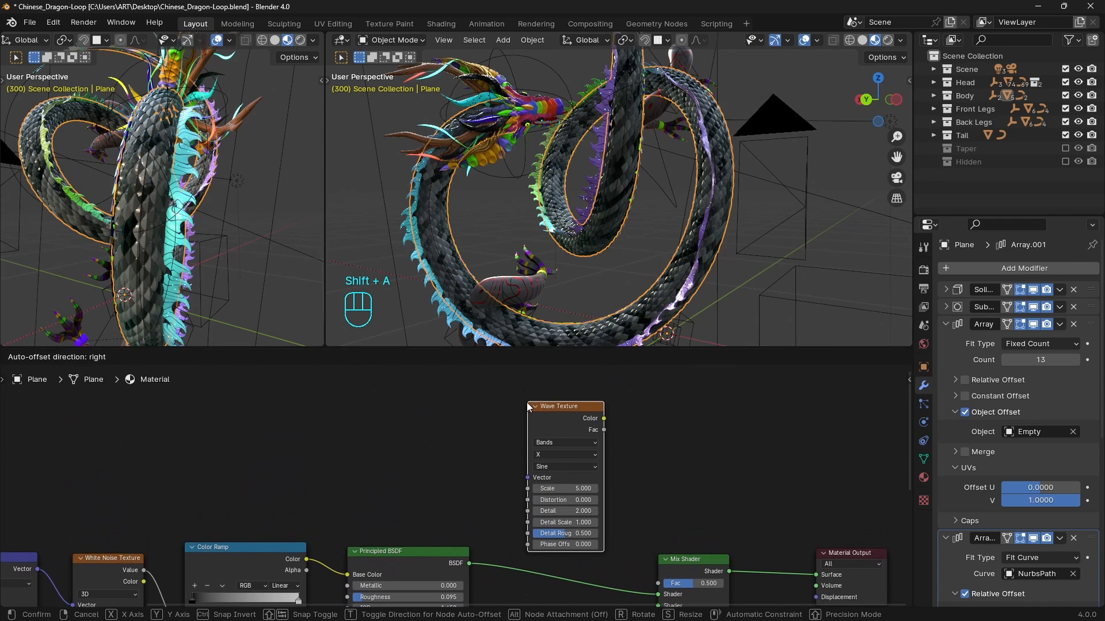
{"action": "left_click", "coordinate": [517, 395]}
{"action": "key", "text": "ctrl+t"}
{"action": "left_click_drag", "start_coordinate": [603, 418], "coordinate": [660, 582]}
- Insert a Color Ramp between the Wave Texture and the Mix Shader, moving its black stop to 0.938
{"action": "key", "text": "shift+a"}
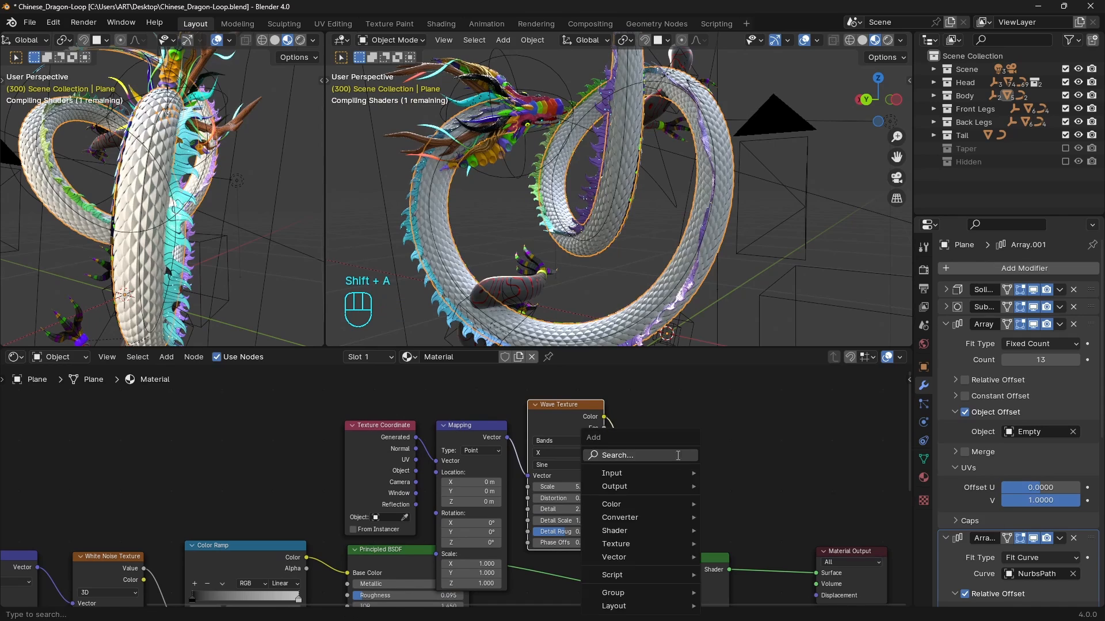
{"action": "type", "text": "colo"}
{"action": "left_click", "coordinate": [746, 492]}
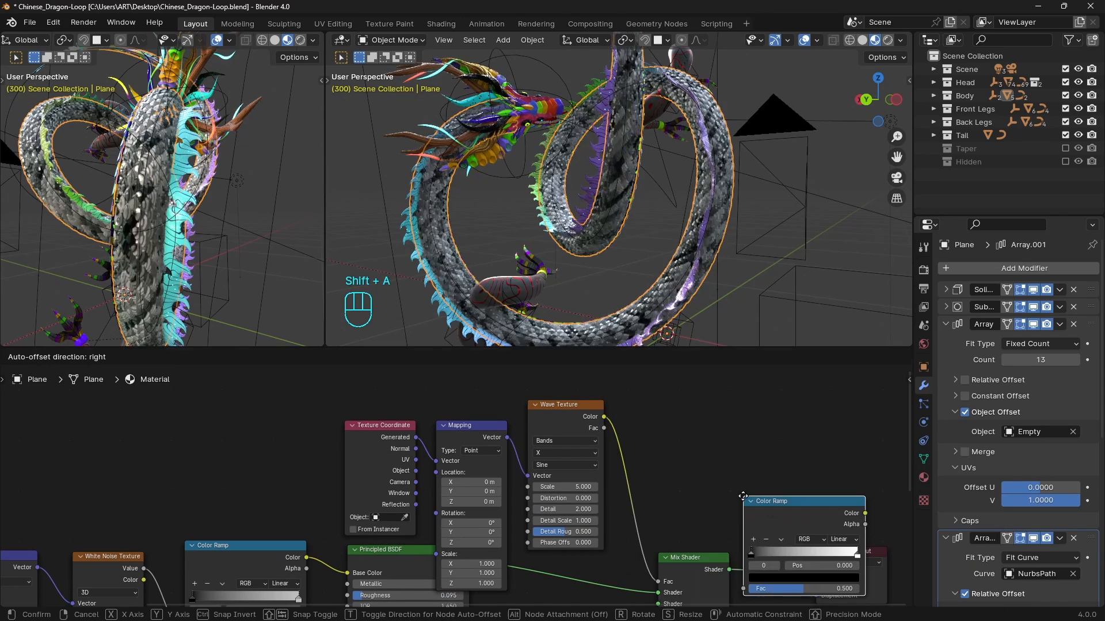
{"action": "left_click", "coordinate": [728, 488]}
{"action": "scroll", "coordinate": [717, 488], "scroll_direction": "up", "scroll_amount": 2}
{"action": "middle_click_drag", "start_coordinate": [715, 489], "coordinate": [590, 459]}
{"action": "left_click_drag", "start_coordinate": [569, 479], "coordinate": [667, 476]}
- Set the Wave Texture's Scale to 1.000, Distortion to 24.960, Detail to 1.100 and Detail Scale to 1.300
{"action": "scroll", "coordinate": [427, 257], "scroll_direction": "up", "scroll_amount": 4}
{"action": "middle_click_drag", "start_coordinate": [427, 257], "coordinate": [575, 251], "text": "shift"}
{"action": "key", "text": "KP_0"}
{"action": "scroll", "coordinate": [152, 219], "scroll_direction": "up", "scroll_amount": 2}
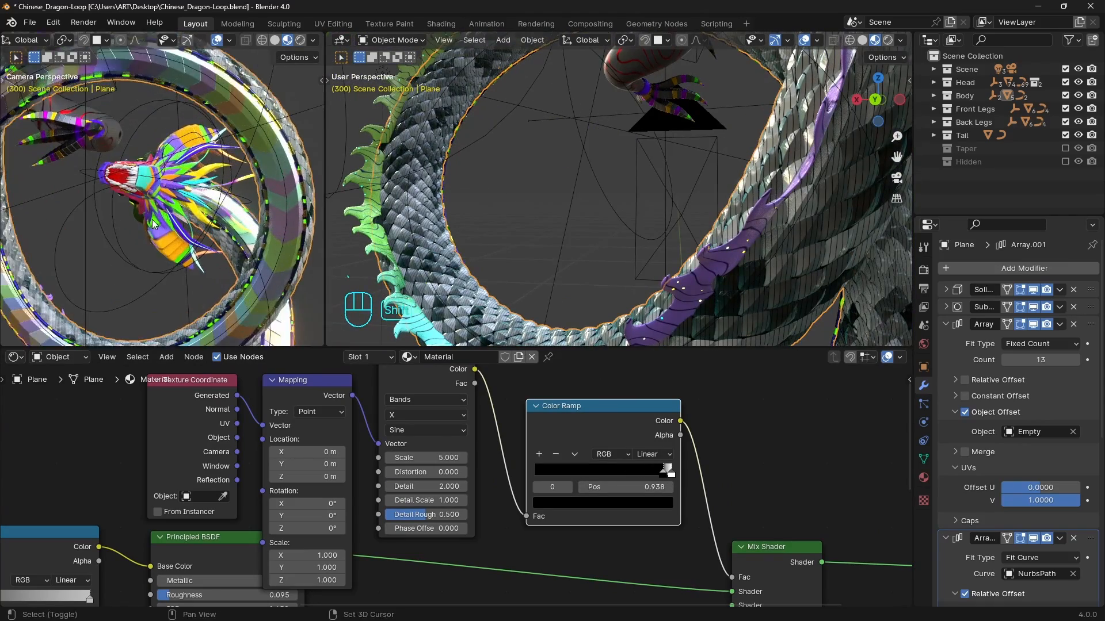
{"action": "middle_click_drag", "start_coordinate": [152, 220], "coordinate": [164, 204], "text": "shift"}
{"action": "scroll", "coordinate": [163, 203], "scroll_direction": "down", "scroll_amount": 2}
{"action": "scroll", "coordinate": [110, 258], "scroll_direction": "up", "scroll_amount": 5}
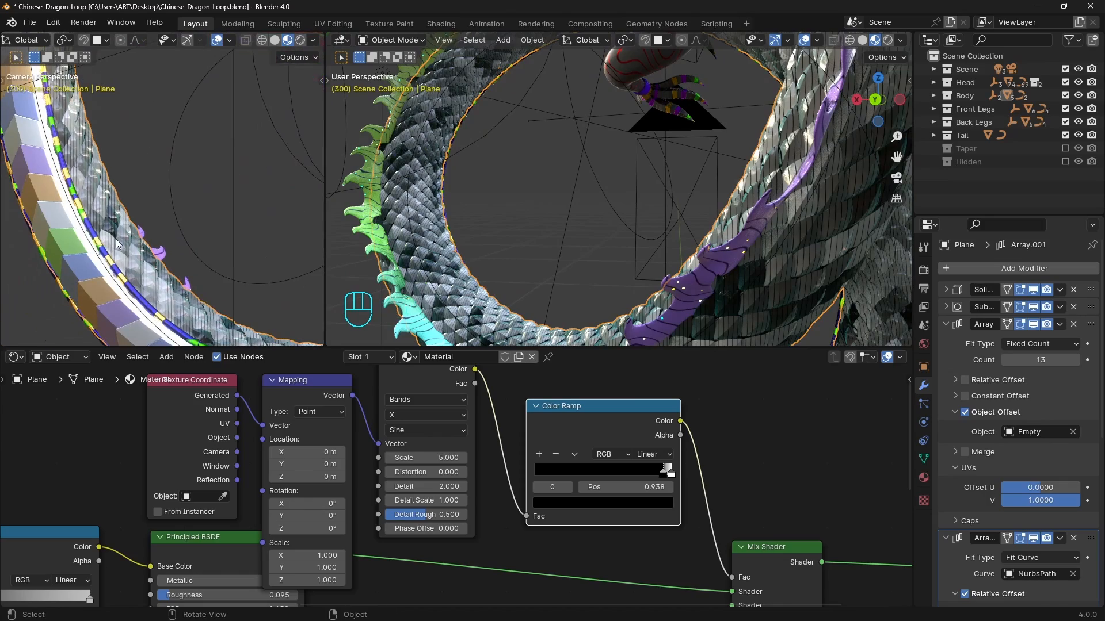
{"action": "middle_click_drag", "start_coordinate": [620, 250], "coordinate": [547, 213]}
{"action": "middle_click_drag", "start_coordinate": [428, 458], "coordinate": [526, 477]}
{"action": "left_click_drag", "start_coordinate": [518, 477], "coordinate": [625, 491]}
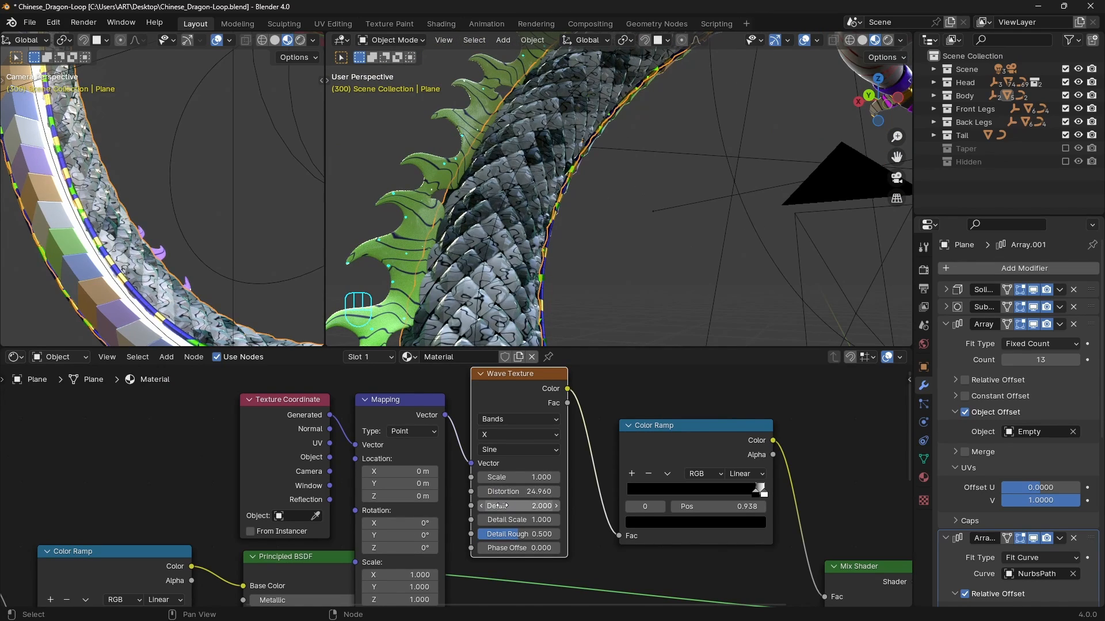
{"action": "left_click_drag", "start_coordinate": [518, 506], "coordinate": [544, 520]}
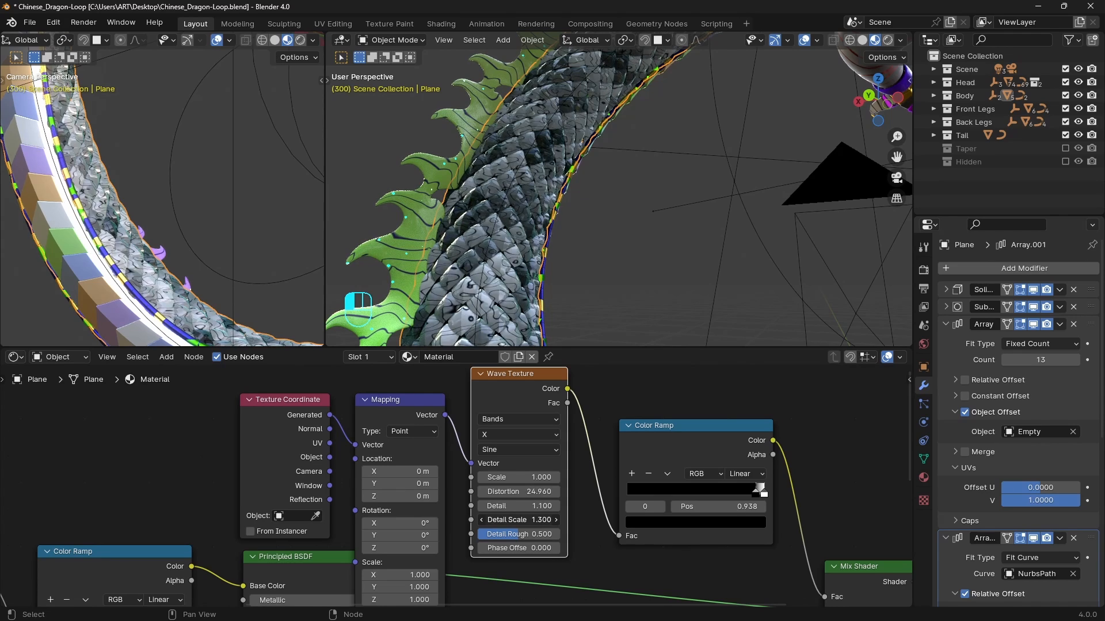
- Set the wave bands direction to Z with Scale 0.090, and preview the Color Ramp mask on the body
{"action": "left_click", "coordinate": [507, 433]}
{"action": "left_click", "coordinate": [496, 492]}
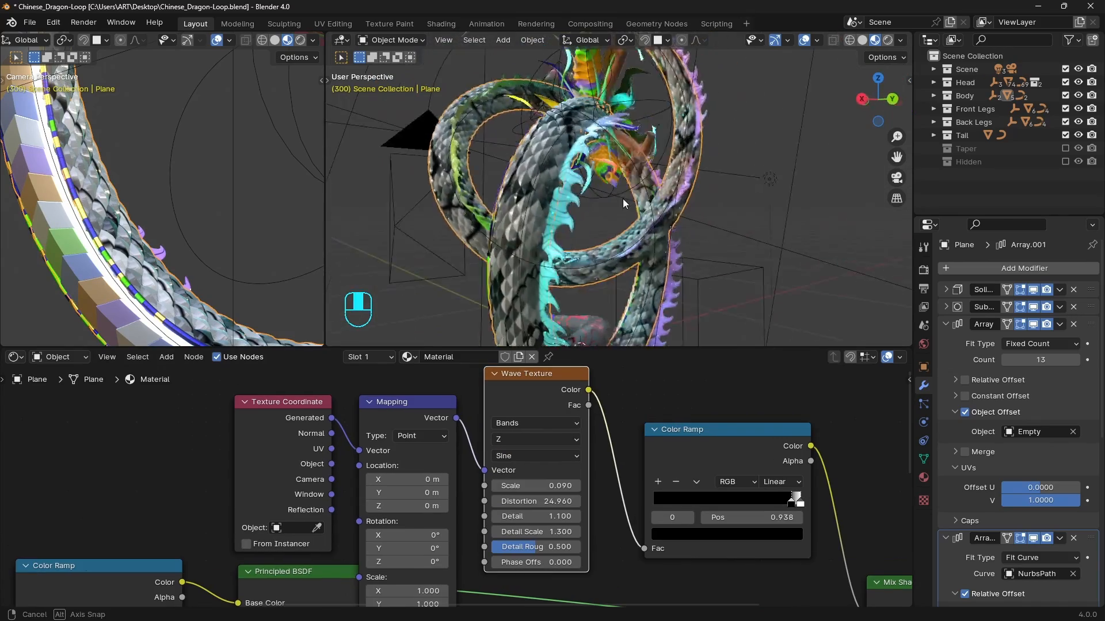
{"action": "middle_click_drag", "start_coordinate": [623, 198], "coordinate": [738, 230]}
{"action": "left_click", "coordinate": [768, 436], "text": "ctrl+shift"}
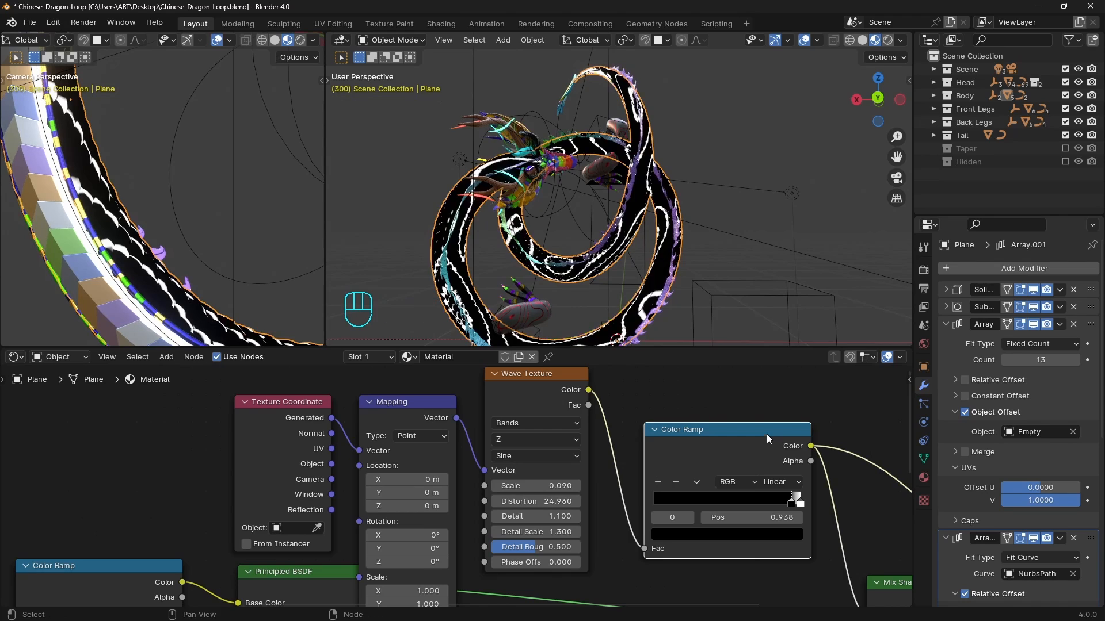
{"action": "middle_click_drag", "start_coordinate": [685, 198], "coordinate": [705, 212]}
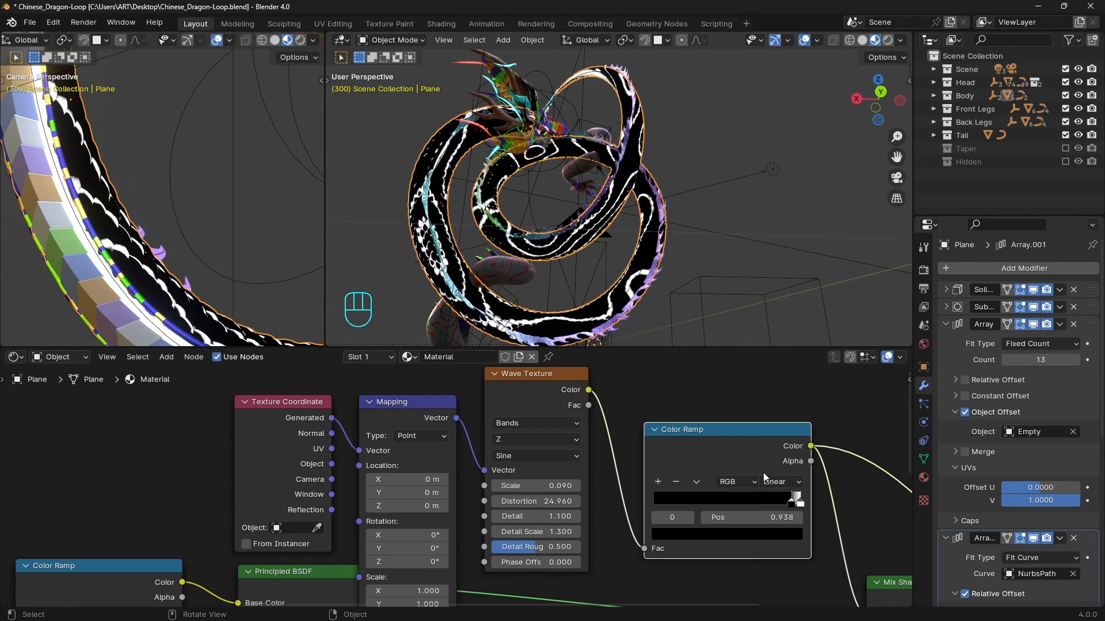
- Compare the X and Y bands directions for the Wave Texture and keep X
{"action": "middle_click_drag", "start_coordinate": [621, 460], "coordinate": [572, 471]}
{"action": "left_click", "coordinate": [466, 453]}
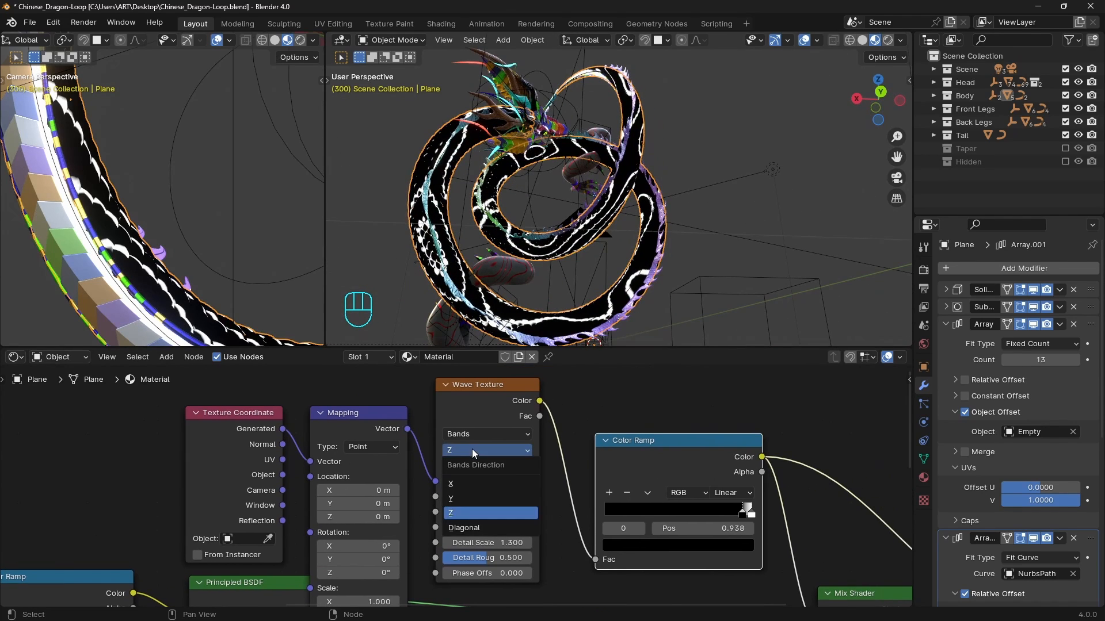
{"action": "left_click", "coordinate": [460, 488]}
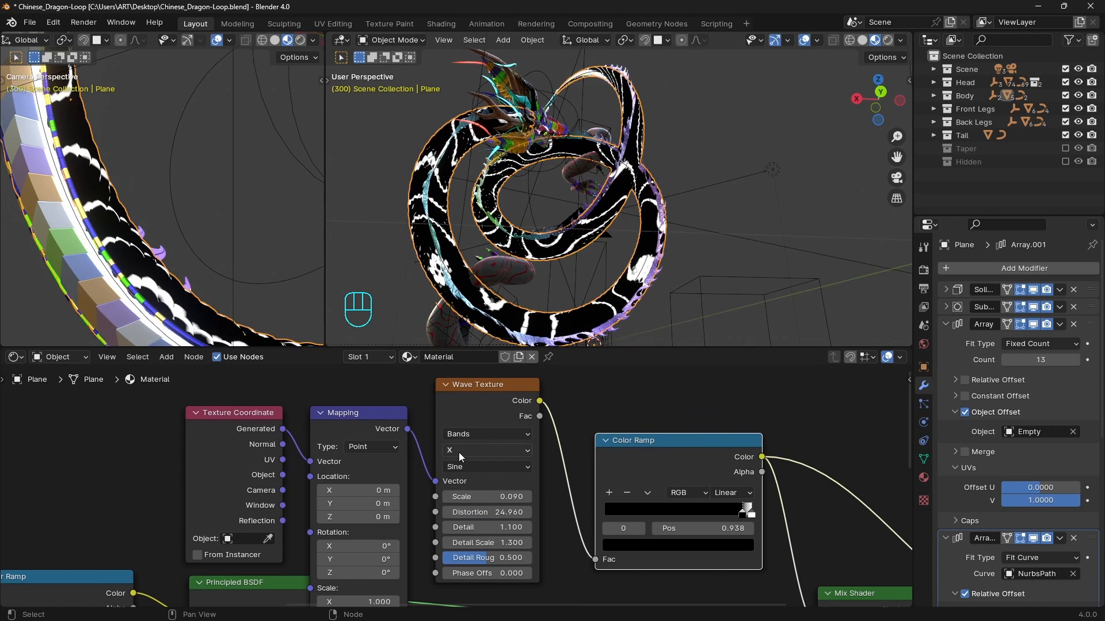
{"action": "scroll", "coordinate": [458, 452], "scroll_direction": "down", "scroll_amount": 2, "text": "ctrl"}
{"action": "scroll", "coordinate": [458, 452], "scroll_direction": "up", "scroll_amount": 2, "text": "ctrl"}
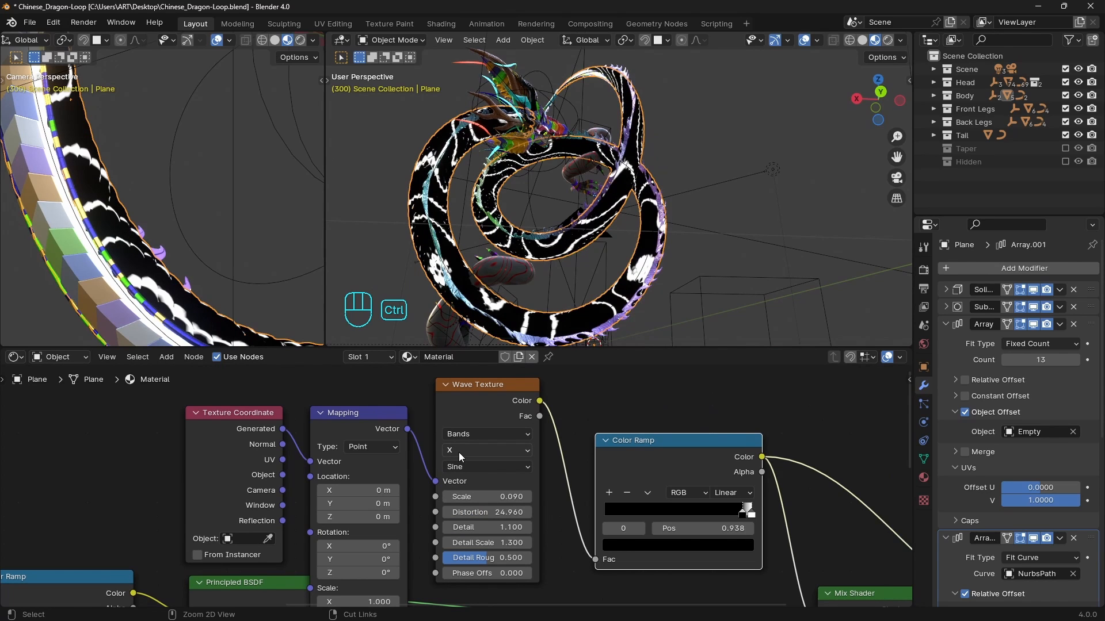
{"action": "left_click", "coordinate": [458, 452]}
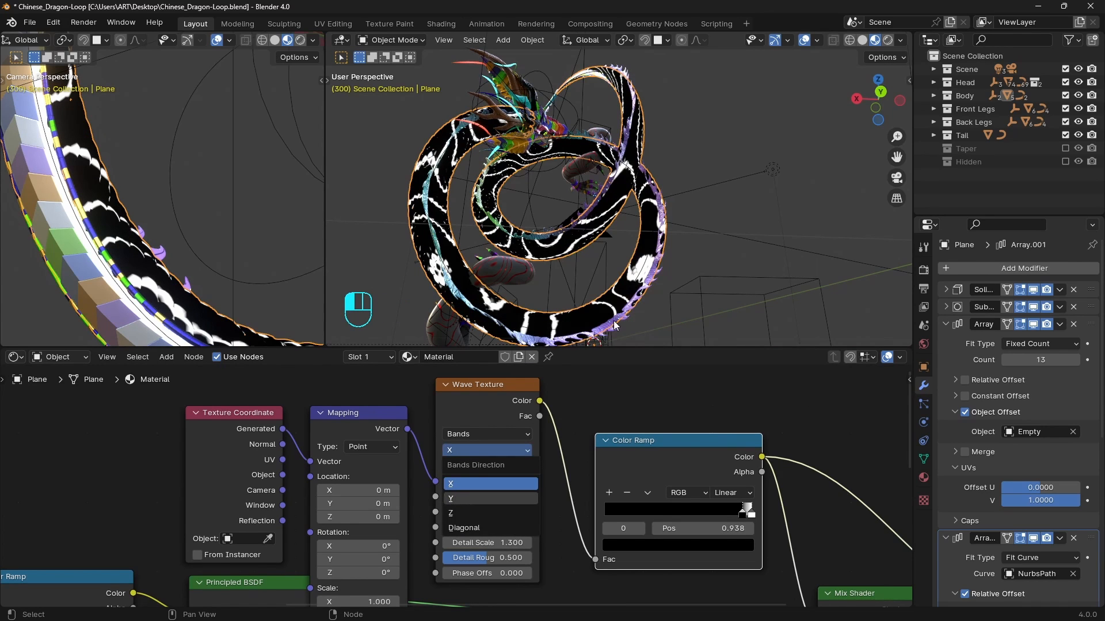
{"action": "key", "text": "y"}
{"action": "middle_click_drag", "start_coordinate": [585, 283], "coordinate": [604, 281]}
{"action": "left_click", "coordinate": [461, 451]}
{"action": "left_click", "coordinate": [457, 482]}
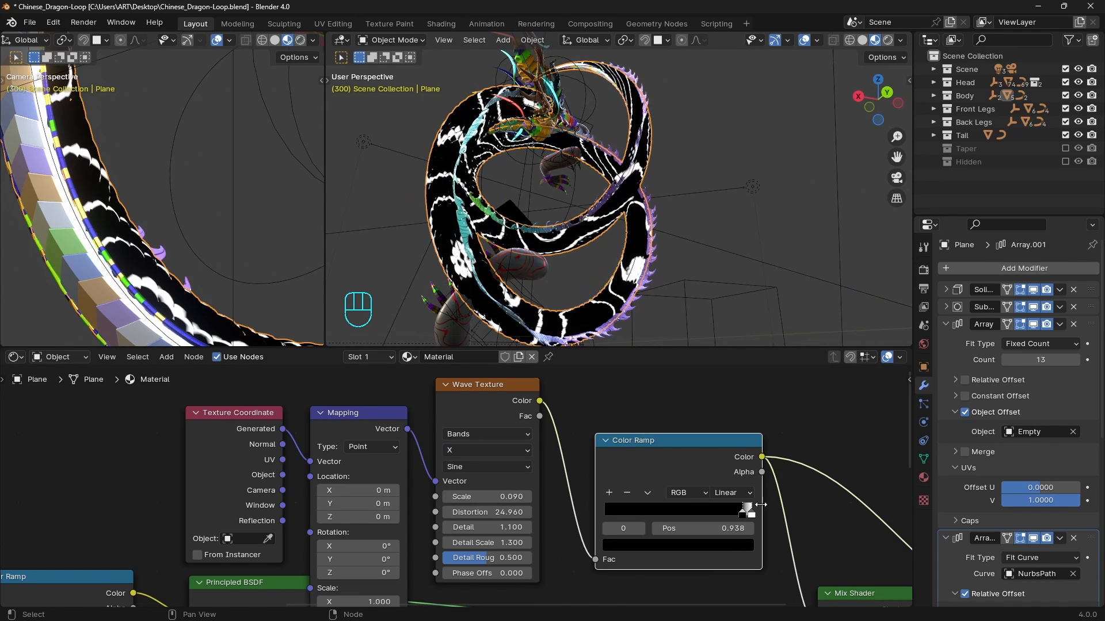
- Move the mask ramp's black stop to 0.981 and switch the preview back to the Mix Shader
{"action": "left_click_drag", "start_coordinate": [744, 514], "coordinate": [750, 516]}
{"action": "scroll", "coordinate": [788, 518], "scroll_direction": "down", "scroll_amount": 7}
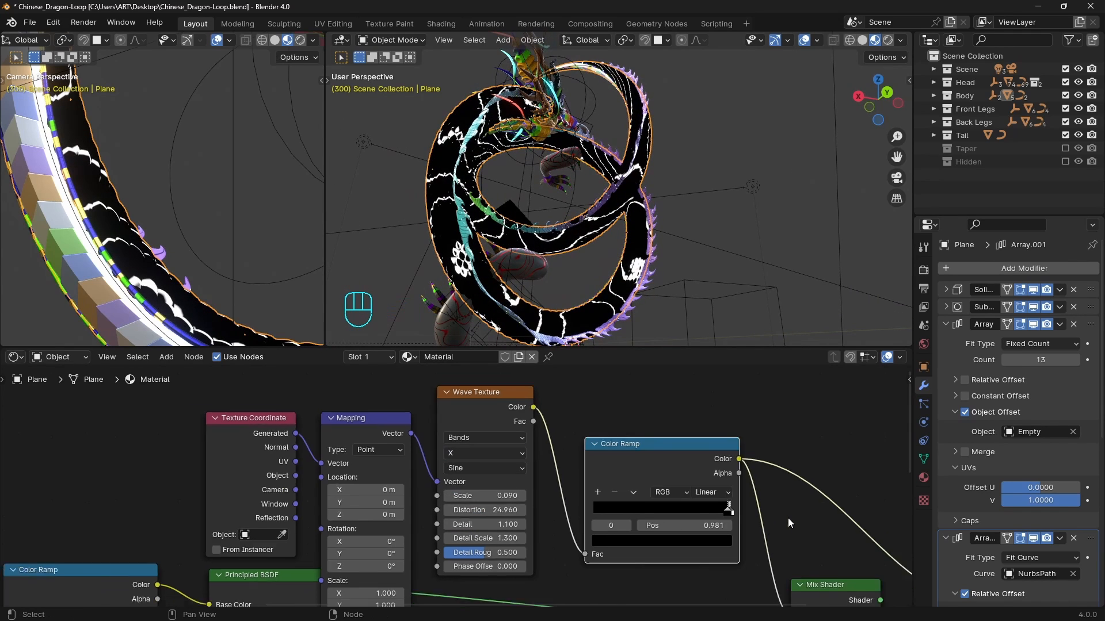
{"action": "middle_click_drag", "start_coordinate": [794, 523], "coordinate": [670, 478]}
{"action": "left_click", "coordinate": [568, 511], "text": "ctrl+shift"}
{"action": "middle_click_drag", "start_coordinate": [391, 556], "coordinate": [481, 490]}
{"action": "scroll", "coordinate": [481, 489], "scroll_direction": "up", "scroll_amount": 3}
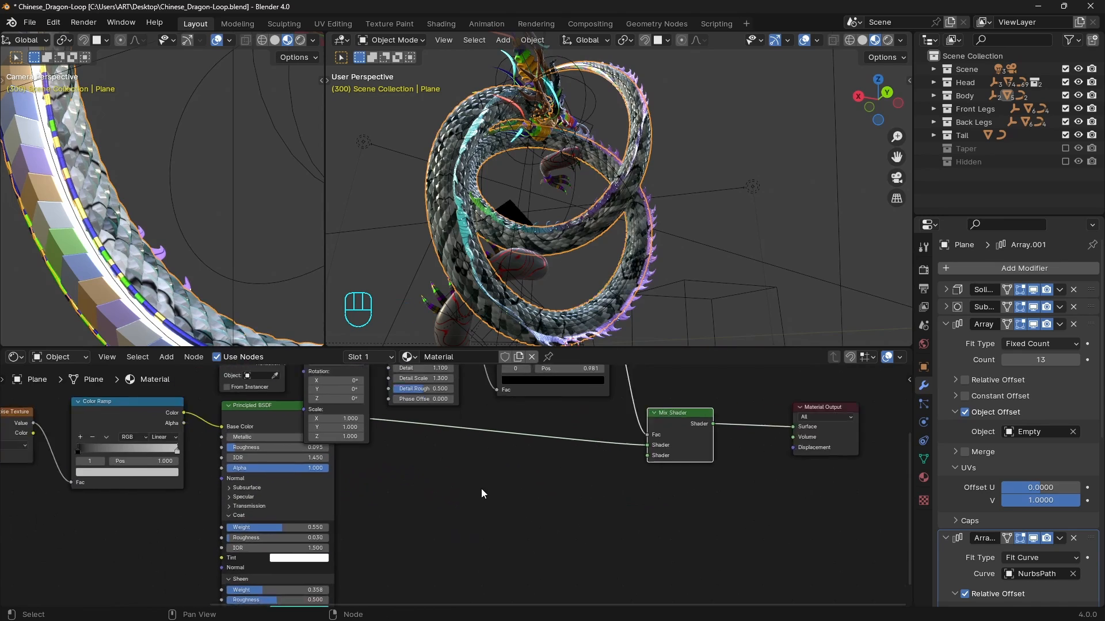
- Add an Emission shader below the Mix Shader in the scale material
{"action": "left_click", "coordinate": [605, 480]}
{"action": "key", "text": "shift+a"}
{"action": "left_click", "coordinate": [579, 452]}
{"action": "type", "text": "emi"}
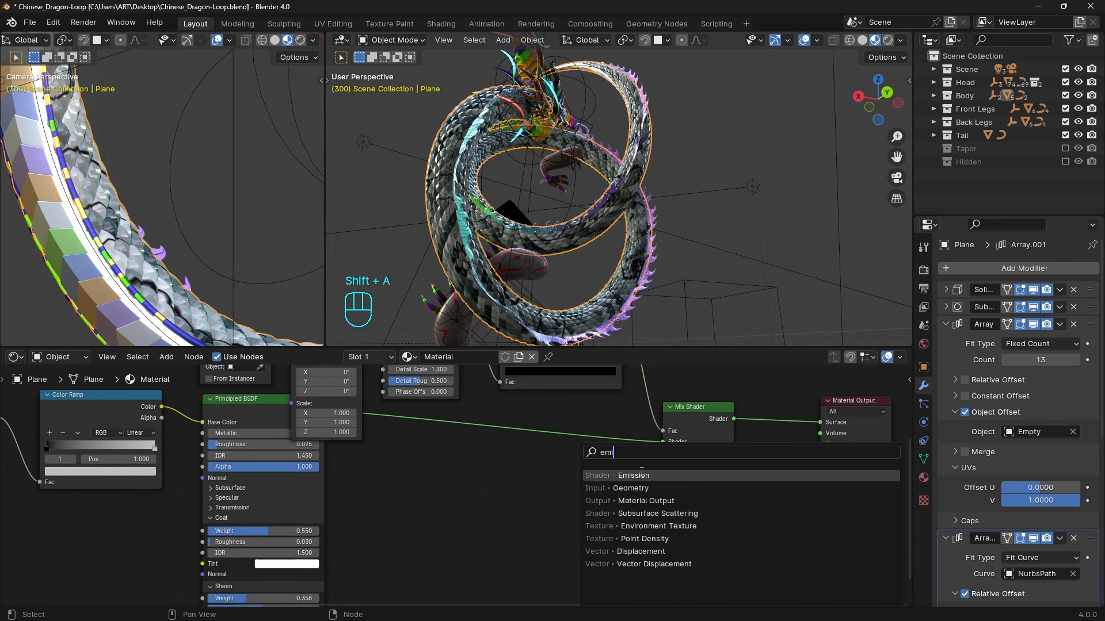
{"action": "key", "text": "Return"}
{"action": "left_click", "coordinate": [603, 489]}
- Drive the Emission color with a Layer Weight Facing Color Ramp, first stop cyan at hue 0.513, and feed it into the Mix Shader
{"action": "key", "text": "shift+a"}
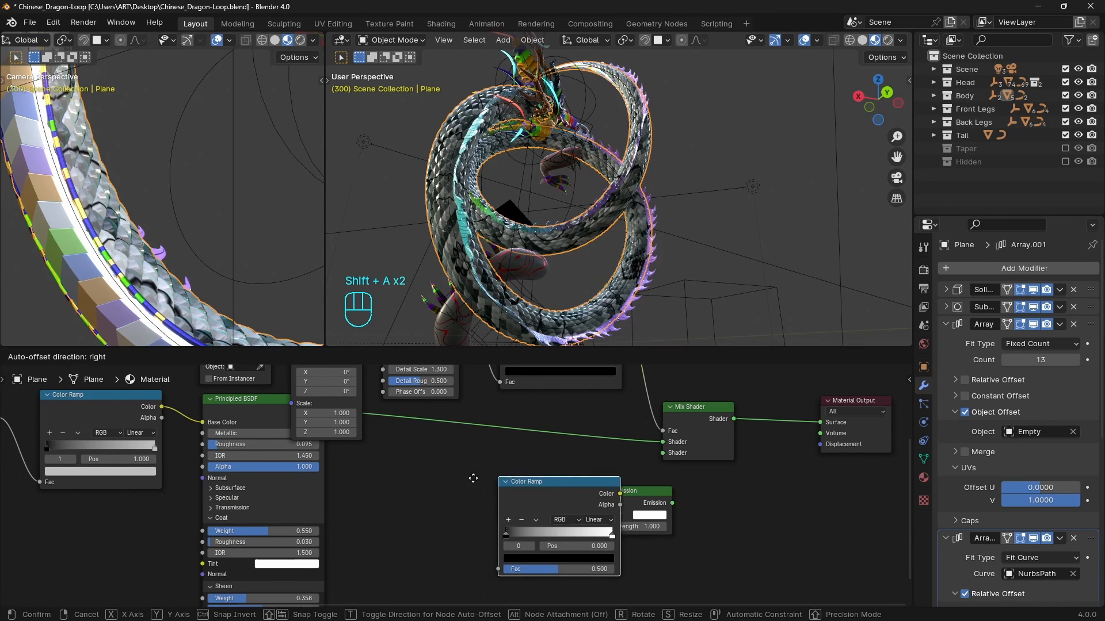
{"action": "left_click", "coordinate": [440, 484]}
{"action": "key", "text": "shift+a"}
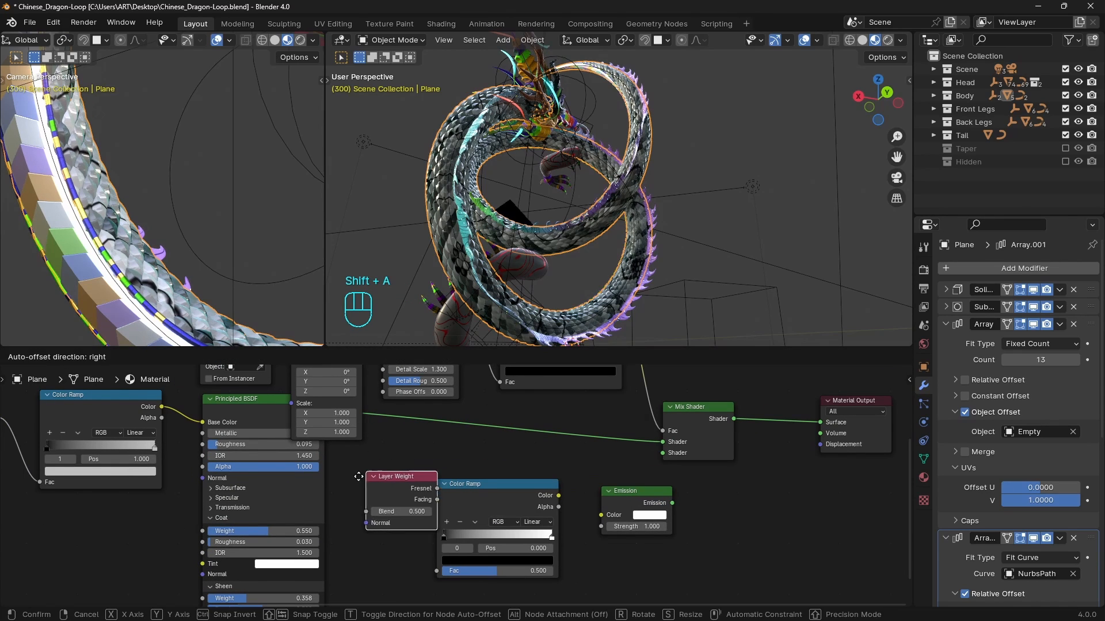
{"action": "left_click", "coordinate": [349, 489]}
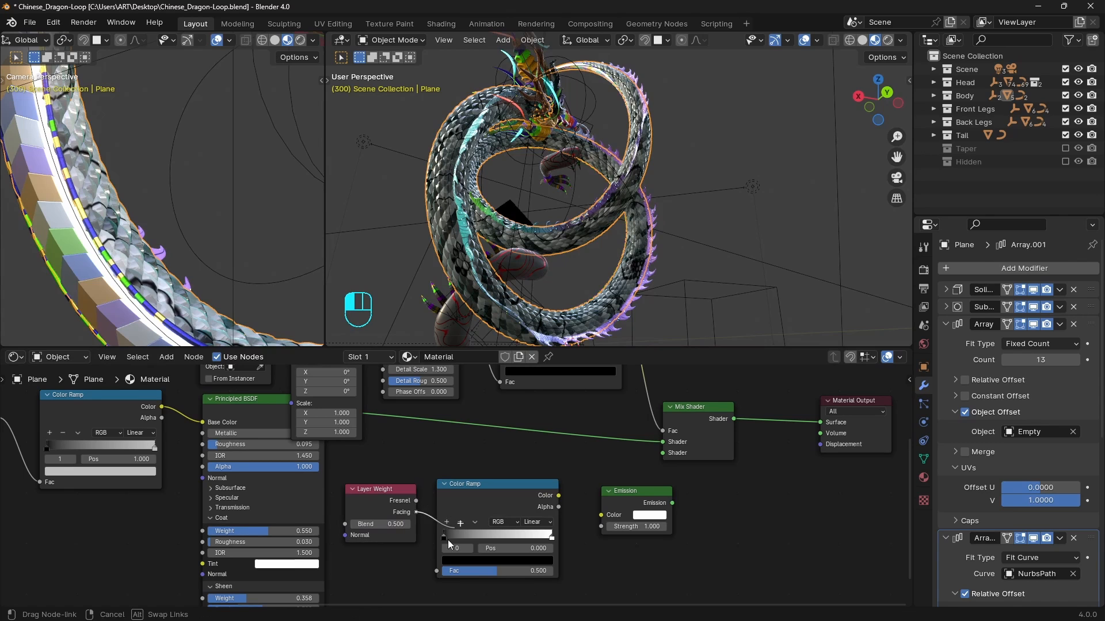
{"action": "left_click_drag", "start_coordinate": [438, 571], "coordinate": [438, 571]}
{"action": "left_click_drag", "start_coordinate": [562, 496], "coordinate": [627, 473]}
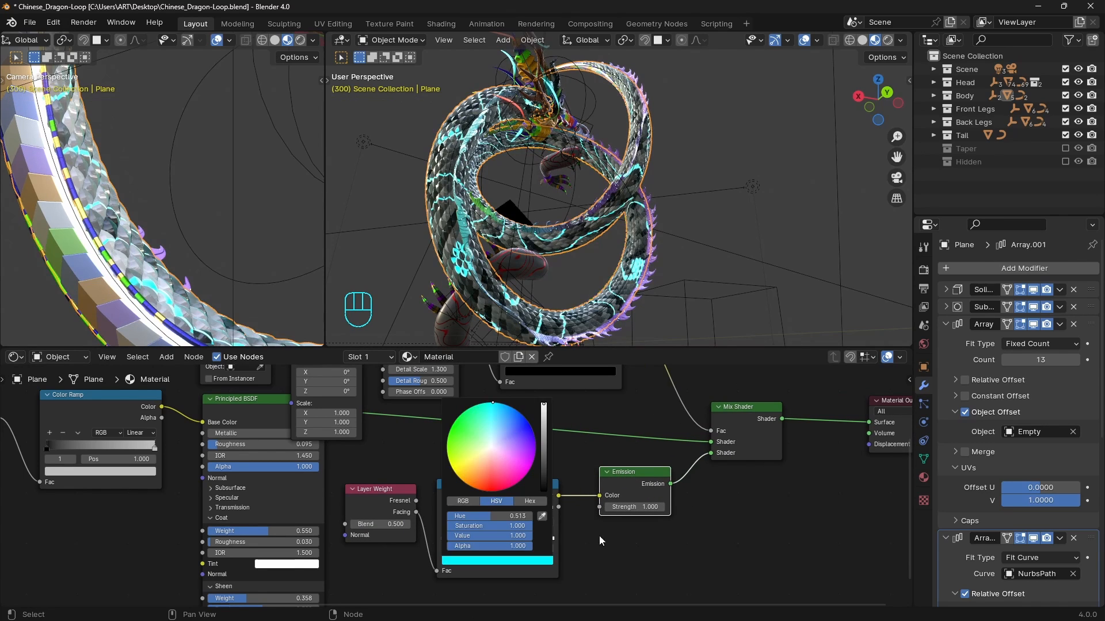
- Move the emission ramp's end stop to 0.585 and color it yellow with hue 0.130 and saturation 1.000
{"action": "scroll", "coordinate": [566, 575], "scroll_direction": "up", "scroll_amount": 6}
{"action": "middle_click_drag", "start_coordinate": [566, 576], "coordinate": [546, 473]}
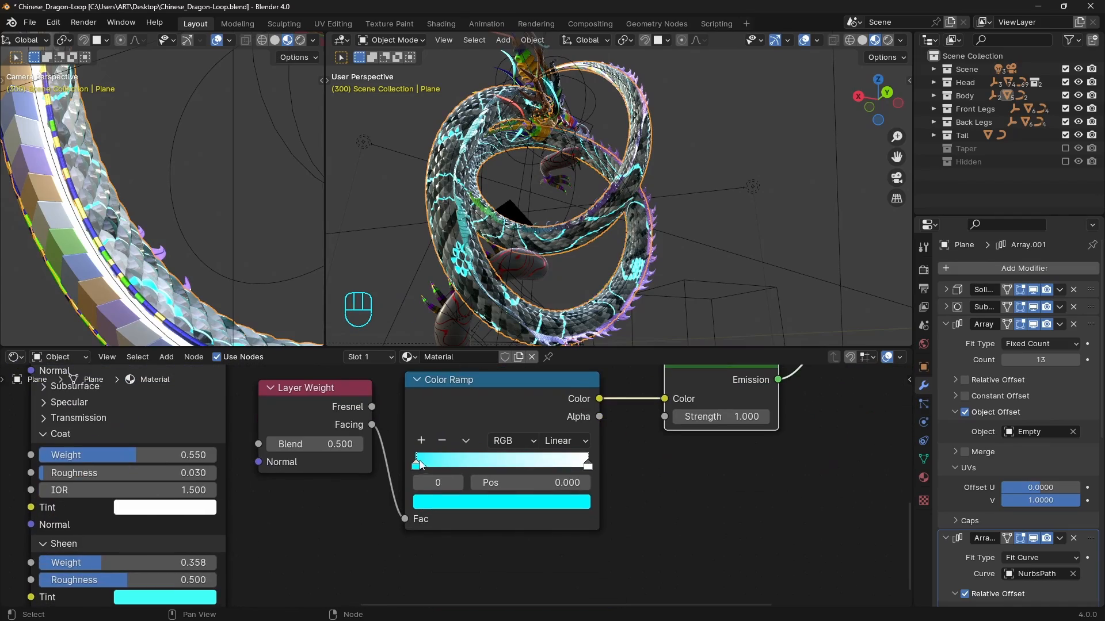
{"action": "left_click_drag", "start_coordinate": [587, 465], "coordinate": [516, 464]}
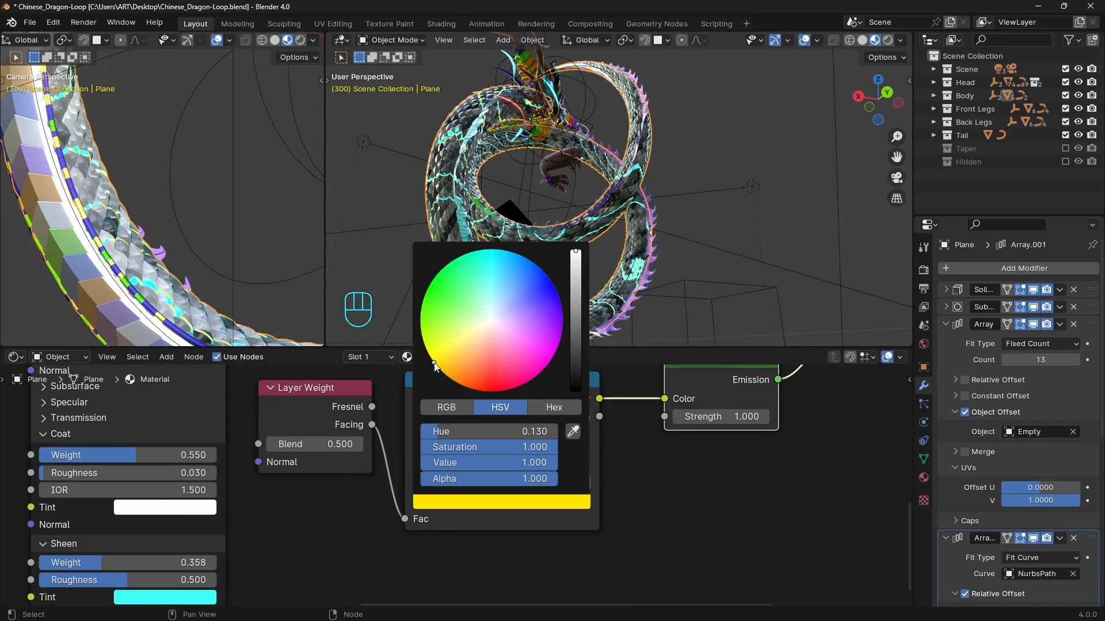
{"action": "middle_click_drag", "start_coordinate": [669, 256], "coordinate": [576, 247]}
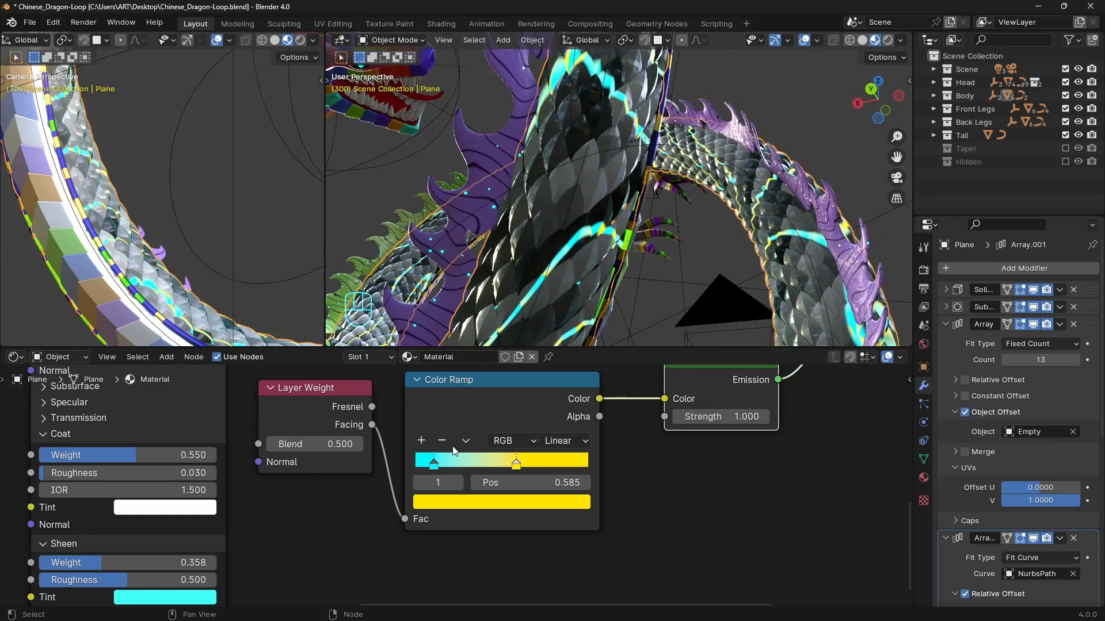
- Try moving the emission ramp's yellow stop toward the cyan stop, and undo the change
{"action": "left_click", "coordinate": [432, 464]}
{"action": "left_click_drag", "start_coordinate": [520, 465], "coordinate": [433, 464]}
{"action": "key", "text": "ctrl+z"}
{"action": "key", "text": "ctrl+z"}
{"action": "key", "text": "ctrl+z"}
{"action": "key", "text": "ctrl+z"}
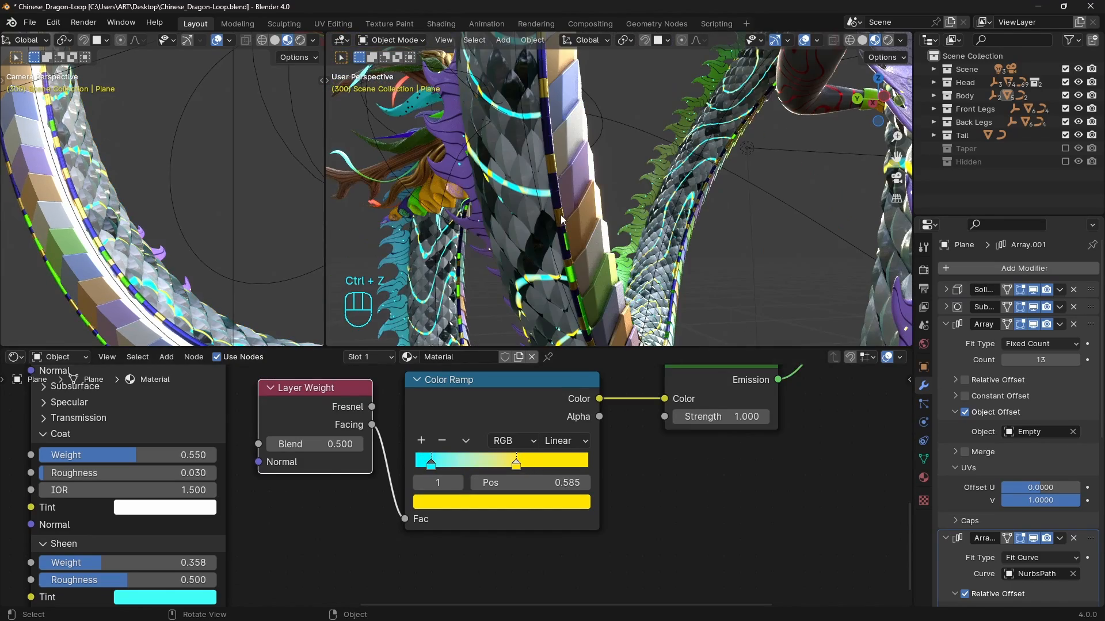
- Select the striped trim along the belly and connect its Emission shader directly to the Material Output's Surface
{"action": "scroll", "coordinate": [541, 476], "scroll_direction": "down", "scroll_amount": 2}
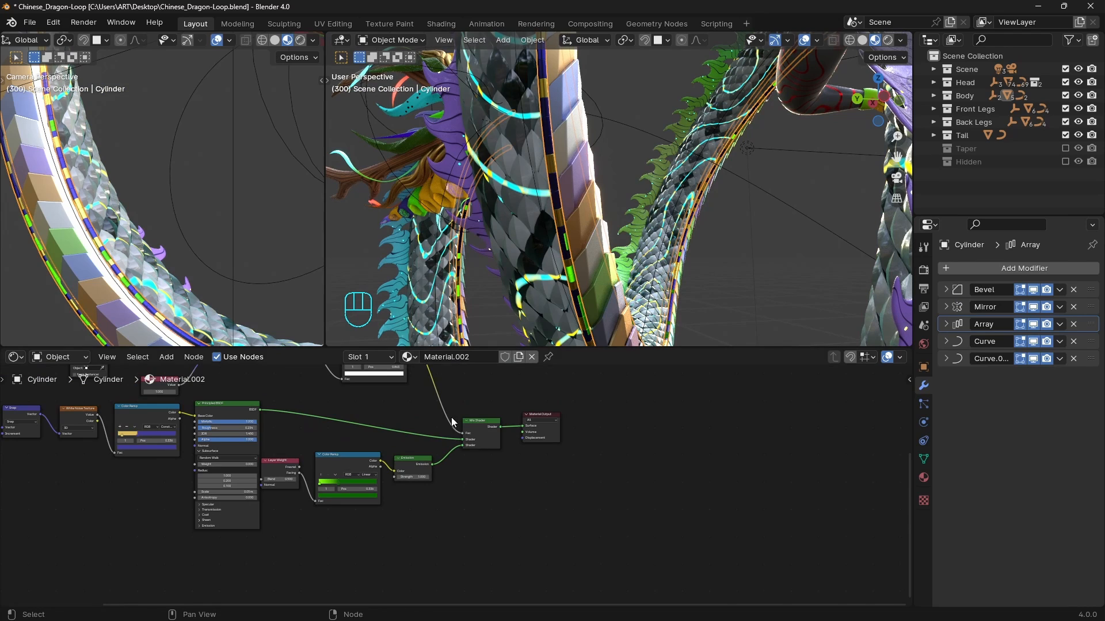
{"action": "middle_click_drag", "start_coordinate": [453, 422], "coordinate": [586, 474]}
{"action": "scroll", "coordinate": [580, 507], "scroll_direction": "up", "scroll_amount": 3}
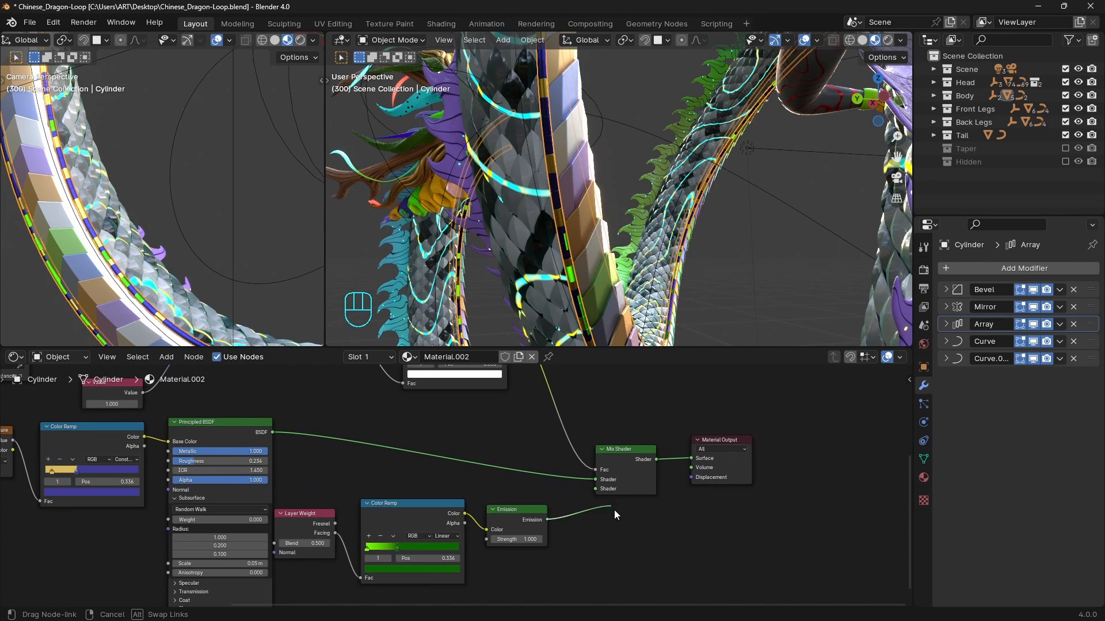
{"action": "left_click_drag", "start_coordinate": [692, 457], "coordinate": [692, 457]}
{"action": "scroll", "coordinate": [454, 511], "scroll_direction": "up", "scroll_amount": 2}
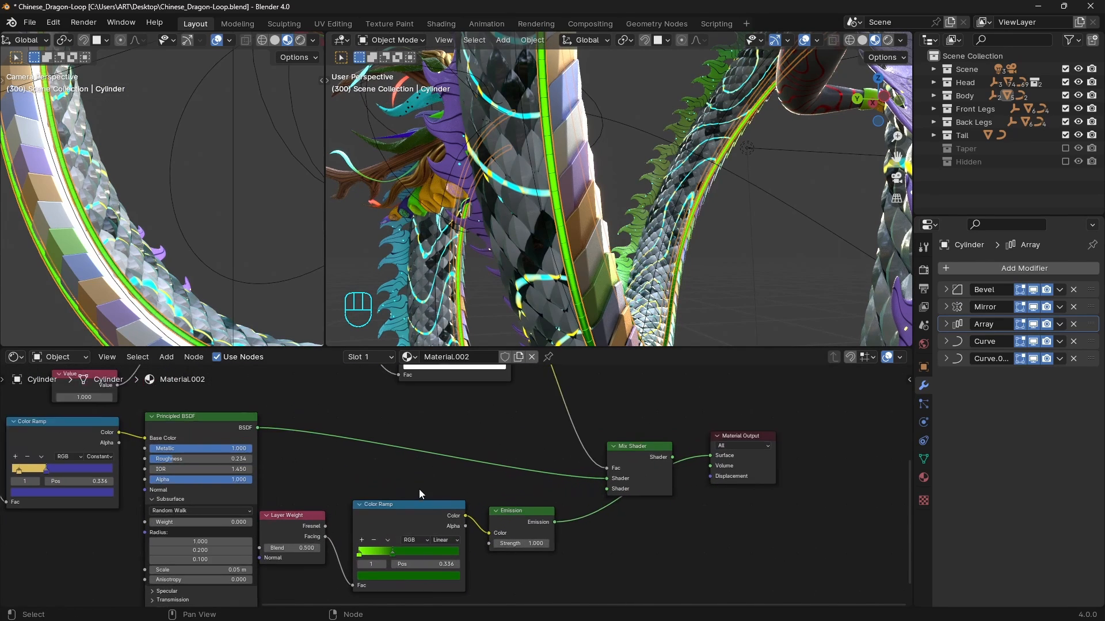
- Recolor the trim's emission ramp from bright cyan to dark blue with hue 0.583 and value 0.101
{"action": "left_click", "coordinate": [463, 531]}
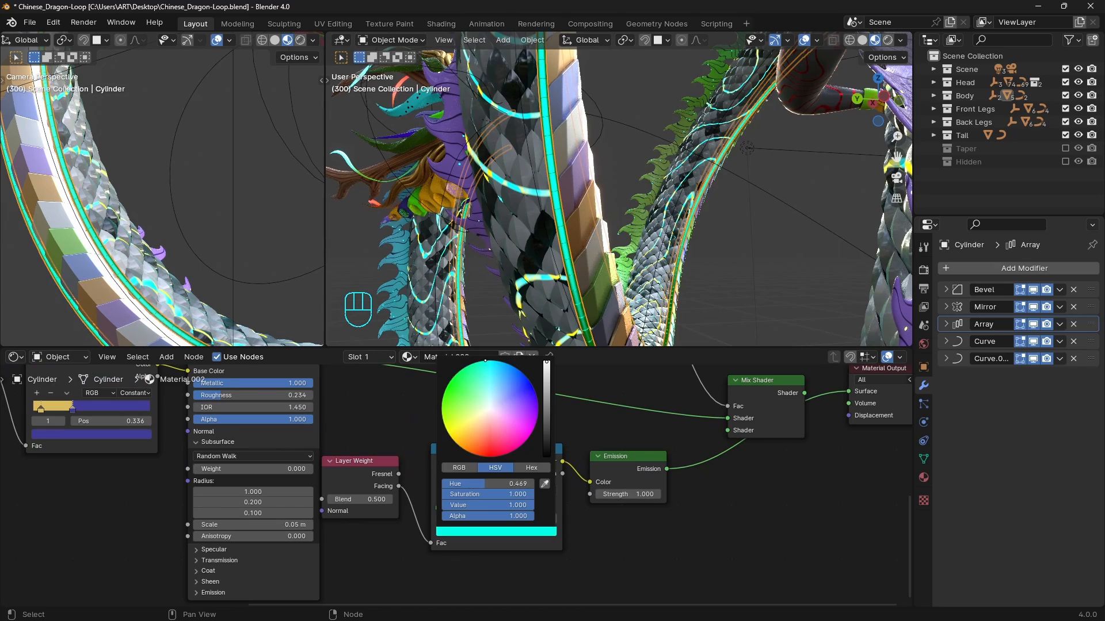
{"action": "left_click_drag", "start_coordinate": [485, 361], "coordinate": [488, 362]}
{"action": "left_click", "coordinate": [478, 506]}
{"action": "left_click", "coordinate": [489, 532]}
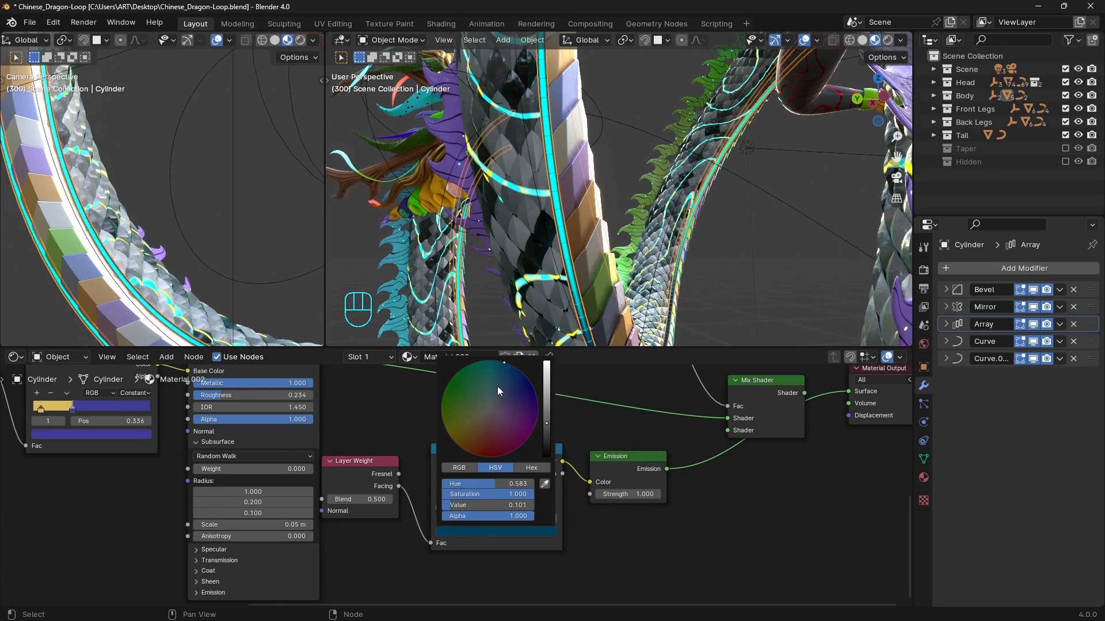
- Select the belly plates and remove the light blue and green stops from their base color ramp
{"action": "left_click", "coordinate": [596, 204]}
{"action": "mouse_move", "coordinate": [596, 204]}
{"action": "middle_mouse_down"}
{"action": "mouse_move", "coordinate": [634, 212]}
{"action": "mouse_move", "coordinate": [620, 164]}
{"action": "mouse_move", "coordinate": [544, 226]}
{"action": "mouse_move", "coordinate": [759, 189]}
{"action": "mouse_move", "coordinate": [771, 239]}
{"action": "mouse_move", "coordinate": [732, 253]}
{"action": "mouse_move", "coordinate": [621, 248]}
{"action": "mouse_move", "coordinate": [598, 212]}
{"action": "middle_mouse_up"}
{"action": "scroll", "coordinate": [181, 186], "scroll_direction": "down", "scroll_amount": 5}
{"action": "middle_click_drag", "start_coordinate": [181, 185], "coordinate": [161, 266], "text": "shift"}
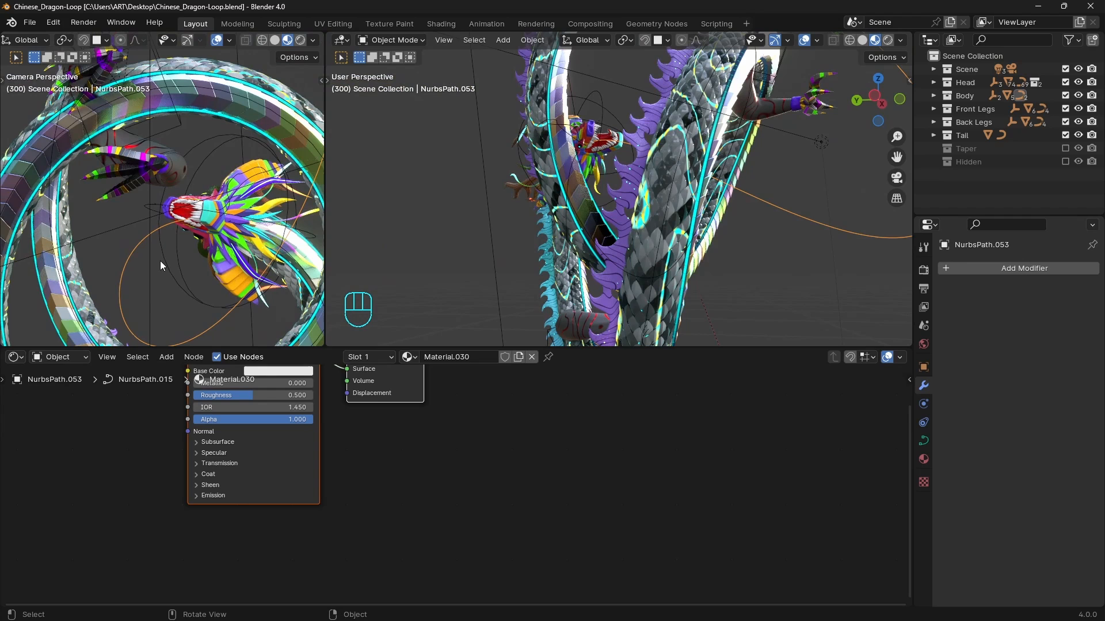
{"action": "left_click", "coordinate": [580, 198]}
{"action": "scroll", "coordinate": [488, 513], "scroll_direction": "up", "scroll_amount": 4}
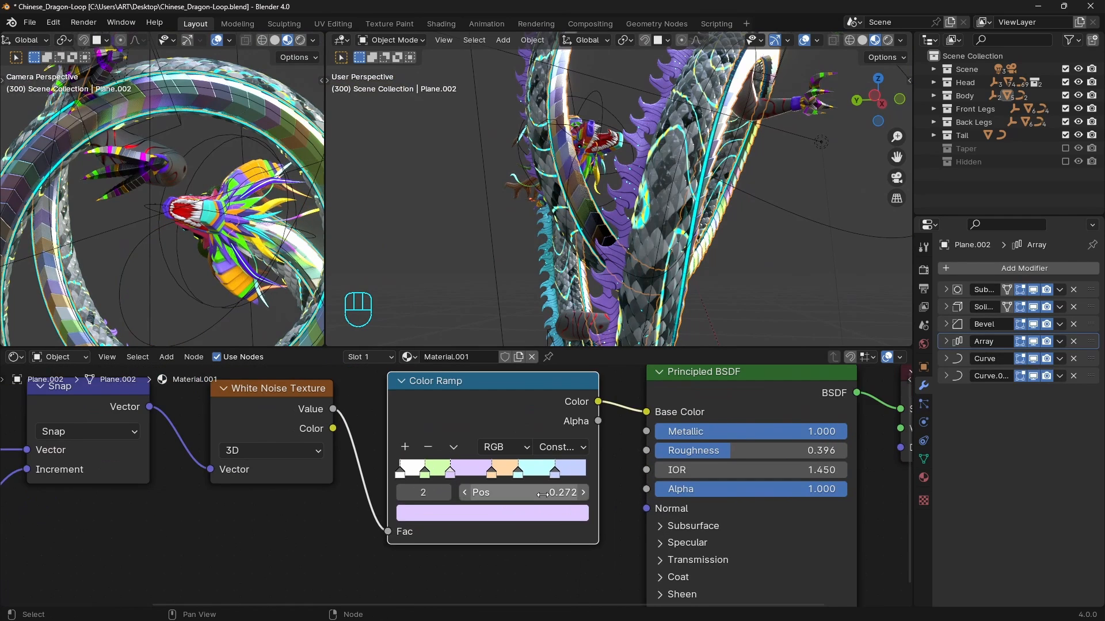
{"action": "middle_click_drag", "start_coordinate": [543, 494], "coordinate": [534, 514]}
{"action": "left_click", "coordinate": [419, 466]}
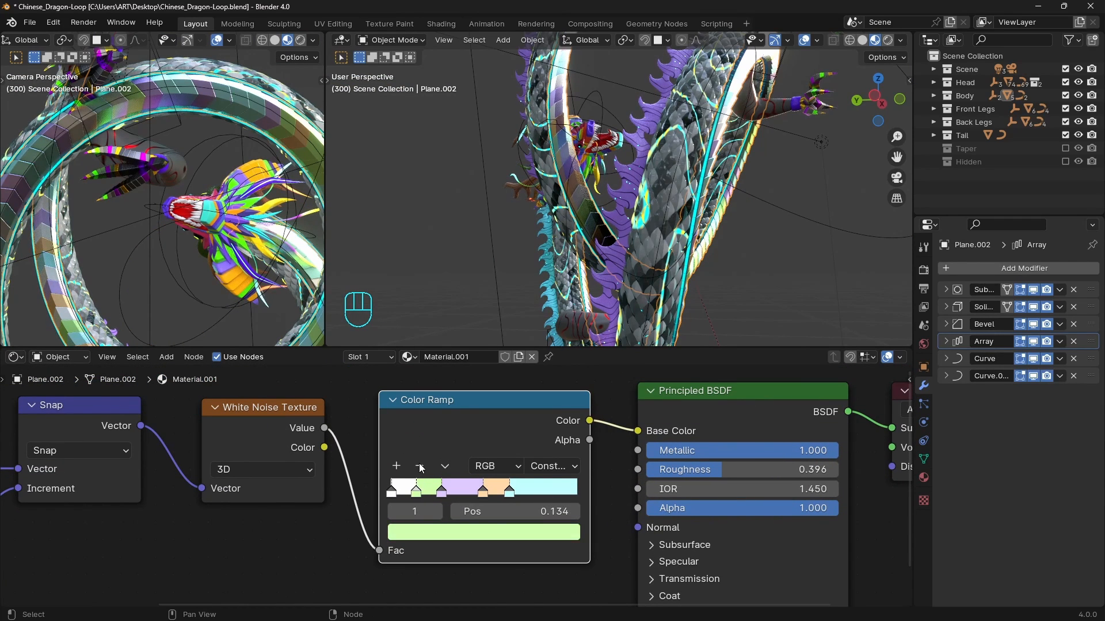
- Darken the belly ramp's purple stop to hue 0.725, saturation 0.398 and value 0.523, and adjust the orange stop's color
{"action": "left_click", "coordinate": [442, 490]}
{"action": "left_click", "coordinate": [420, 529]}
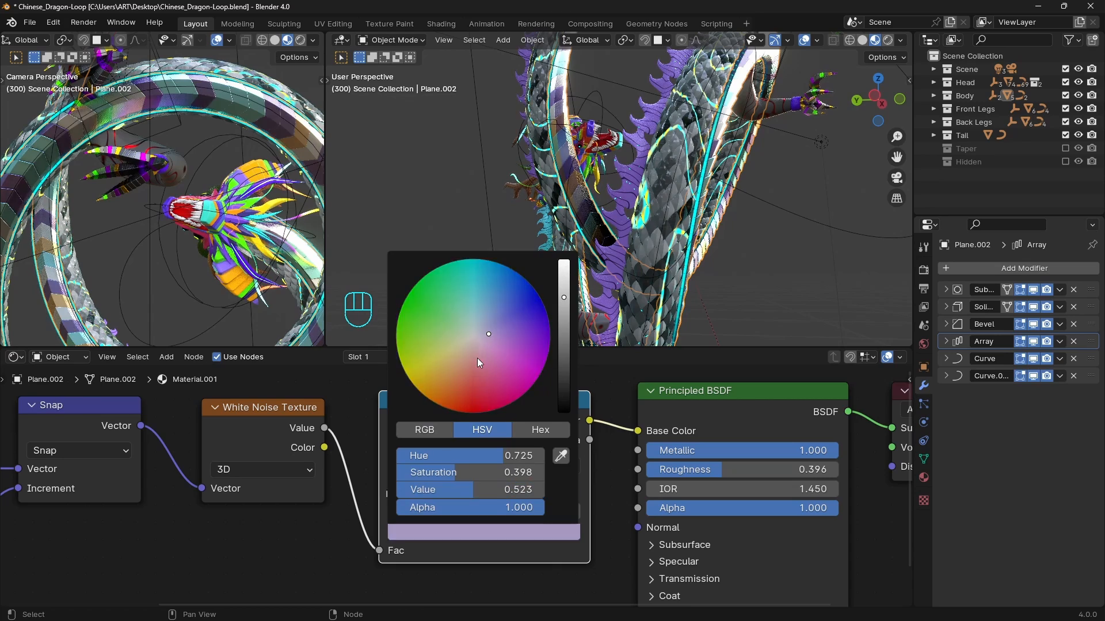
{"action": "scroll", "coordinate": [478, 358], "scroll_direction": "down", "scroll_amount": 3}
{"action": "scroll", "coordinate": [477, 358], "scroll_direction": "up", "scroll_amount": 3}
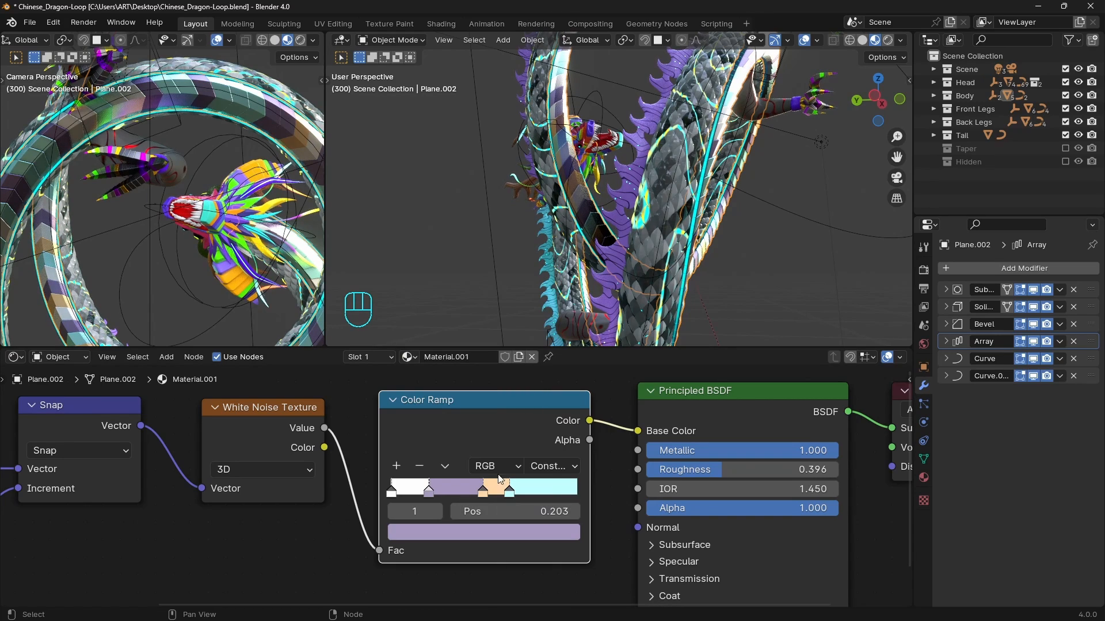
{"action": "left_click", "coordinate": [483, 491]}
{"action": "left_click", "coordinate": [487, 534]}
{"action": "left_click_drag", "start_coordinate": [475, 354], "coordinate": [465, 350]}
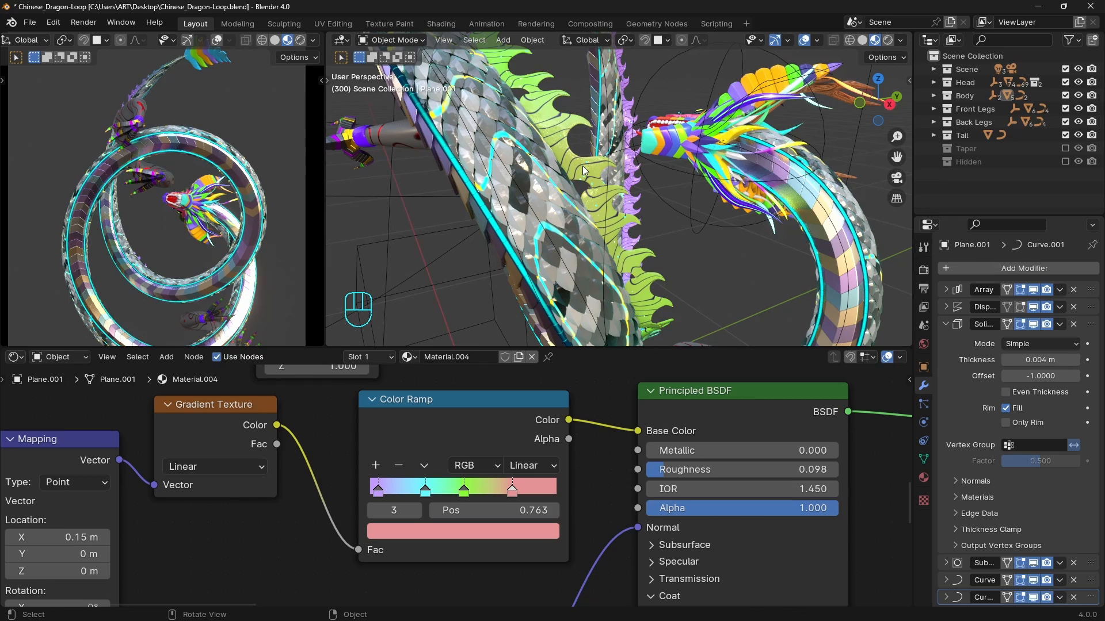
- Move the final emission nodes of the spine fin's material, with their Mix Shader and Material Output, away from the other nodes
{"action": "middle_click_drag", "start_coordinate": [583, 166], "coordinate": [668, 253]}
{"action": "scroll", "coordinate": [599, 498], "scroll_direction": "down", "scroll_amount": 18}
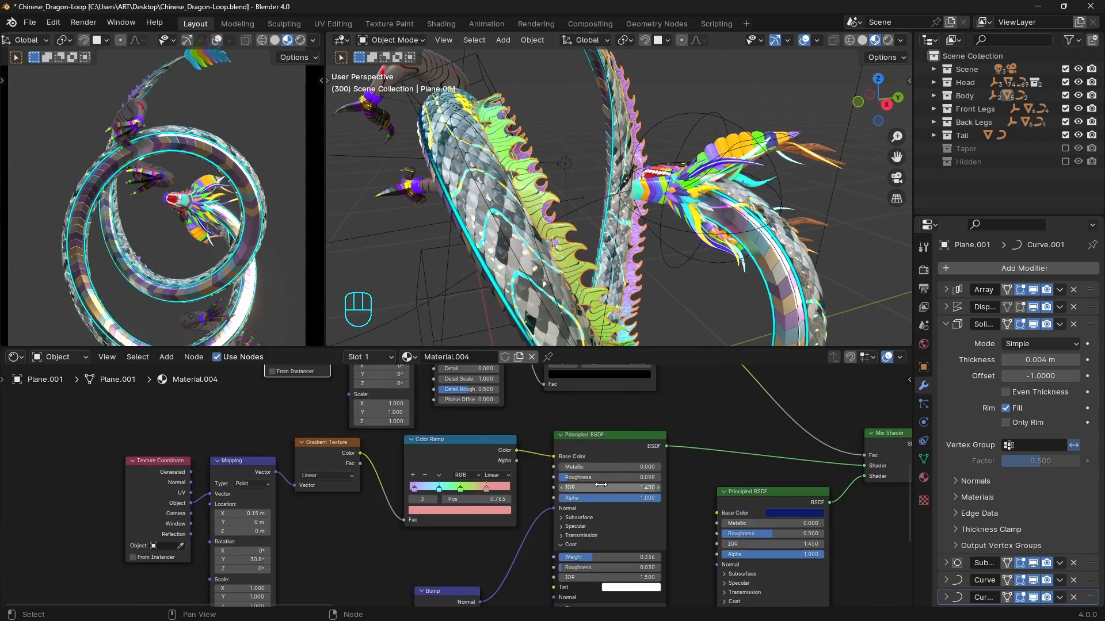
{"action": "middle_click_drag", "start_coordinate": [679, 472], "coordinate": [398, 497], "text": "shift"}
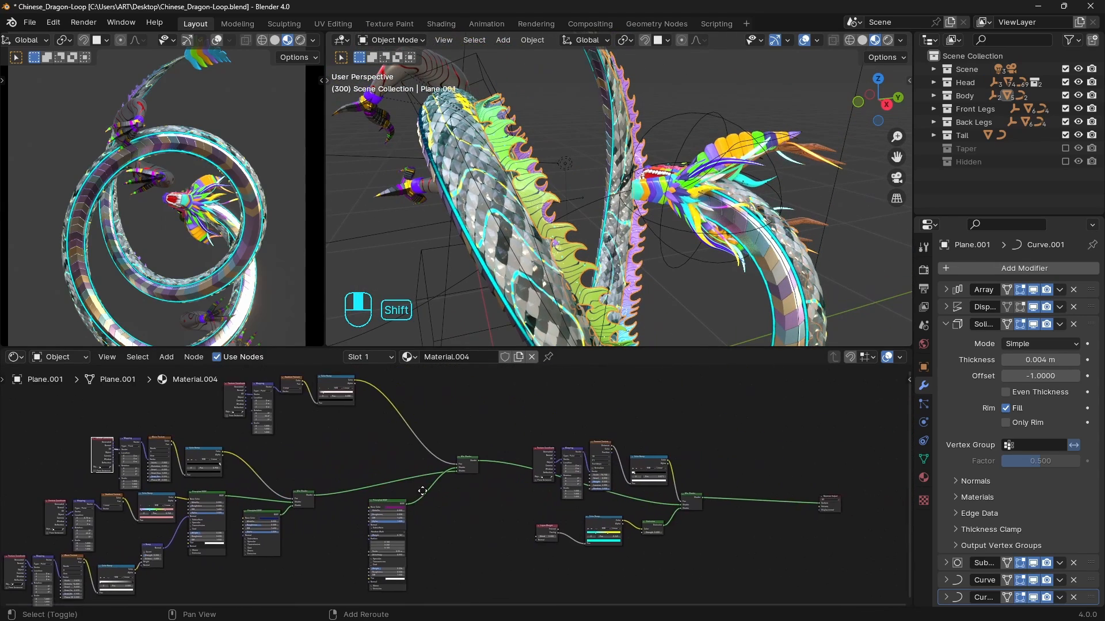
{"action": "scroll", "coordinate": [449, 489], "scroll_direction": "up", "scroll_amount": 3}
{"action": "middle_click_drag", "start_coordinate": [553, 489], "coordinate": [416, 473], "text": "shift"}
{"action": "scroll", "coordinate": [589, 255], "scroll_direction": "up", "scroll_amount": 3}
{"action": "middle_click_drag", "start_coordinate": [589, 260], "coordinate": [589, 255], "text": "shift"}
{"action": "middle_click_drag", "start_coordinate": [588, 481], "coordinate": [597, 470]}
{"action": "left_click_drag", "start_coordinate": [378, 384], "coordinate": [639, 538]}
{"action": "key", "text": "g"}
{"action": "left_click", "coordinate": [761, 522]}
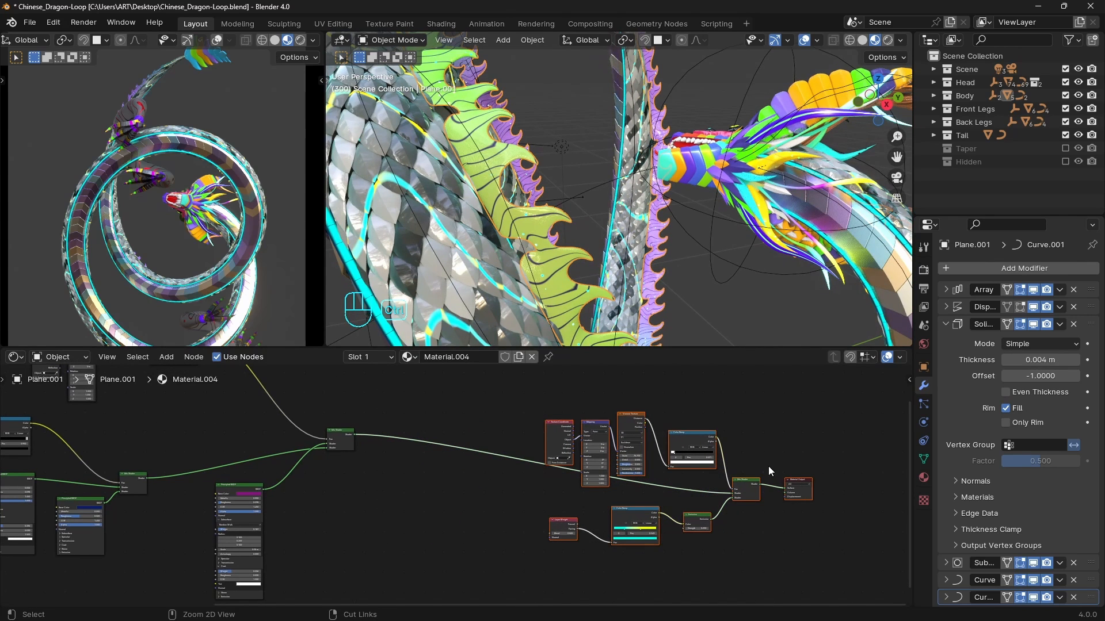
- Join the moved nodes into a frame and label it Emission Dots
{"action": "key", "text": "ctrl+j"}
{"action": "scroll", "coordinate": [770, 470], "scroll_direction": "up", "scroll_amount": 3}
{"action": "key", "text": "n"}
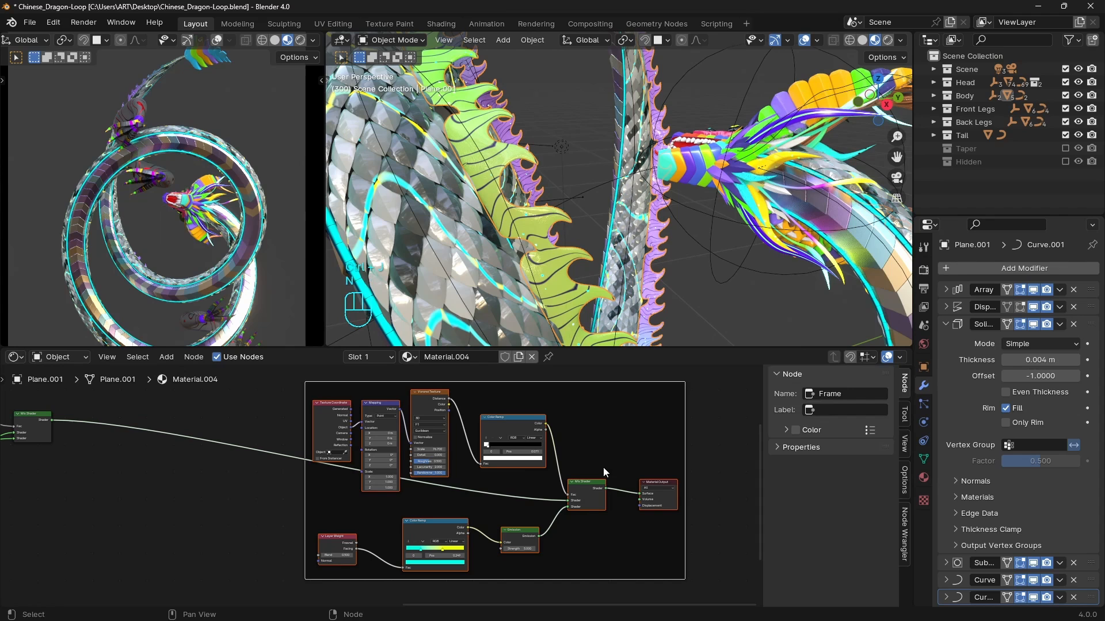
{"action": "left_click", "coordinate": [834, 409]}
{"action": "type", "text": "Emission Dots"}
{"action": "key", "text": "Return"}
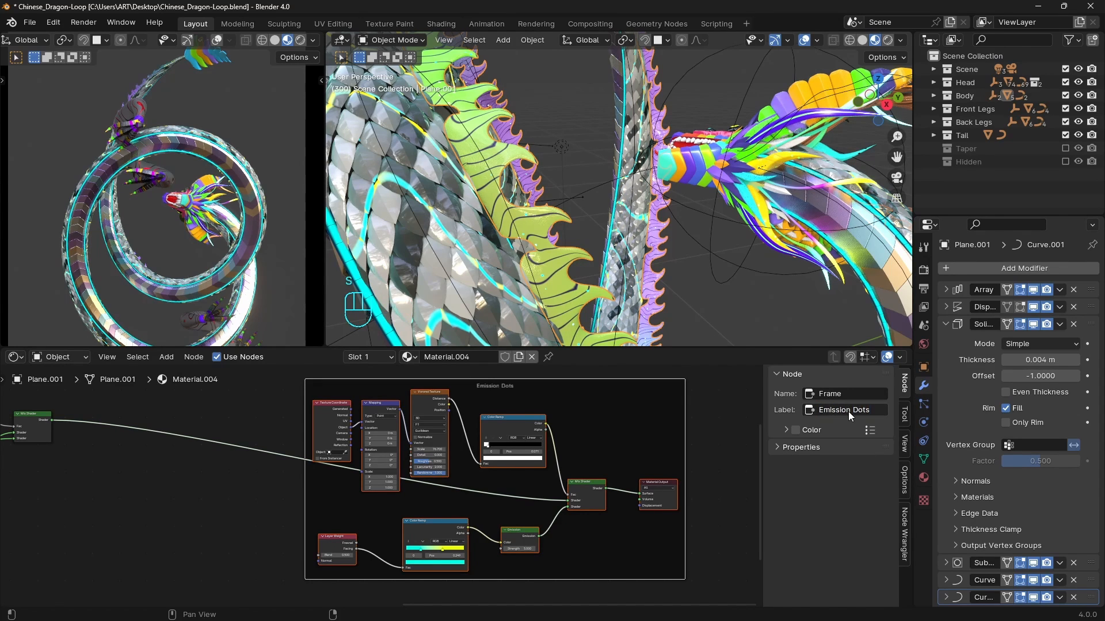
- Delete the uppermost mask nodes of the fin material together with the purple Principled BSDF and the Mix Shader they feed
{"action": "scroll", "coordinate": [387, 481], "scroll_direction": "down", "scroll_amount": 5}
{"action": "middle_click_drag", "start_coordinate": [403, 482], "coordinate": [736, 494]}
{"action": "scroll", "coordinate": [423, 485], "scroll_direction": "down", "scroll_amount": 2}
{"action": "middle_click_drag", "start_coordinate": [467, 477], "coordinate": [427, 493]}
{"action": "left_click_drag", "start_coordinate": [422, 371], "coordinate": [161, 408]}
{"action": "left_click_drag", "start_coordinate": [341, 454], "coordinate": [484, 552], "text": "shift"}
{"action": "key", "text": "x"}
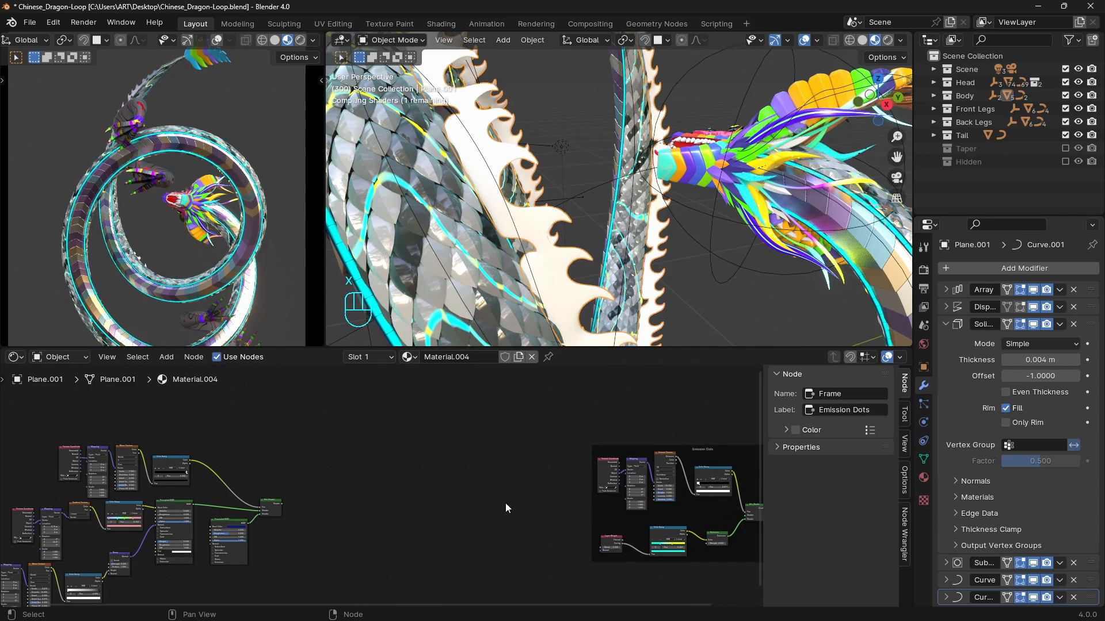
- Move the remaining Mix Shader and the Emission Dots frame closer together
{"action": "middle_click_drag", "start_coordinate": [505, 503], "coordinate": [468, 483]}
{"action": "left_click_drag", "start_coordinate": [243, 482], "coordinate": [264, 484]}
{"action": "scroll", "coordinate": [378, 487], "scroll_direction": "up", "scroll_amount": 3}
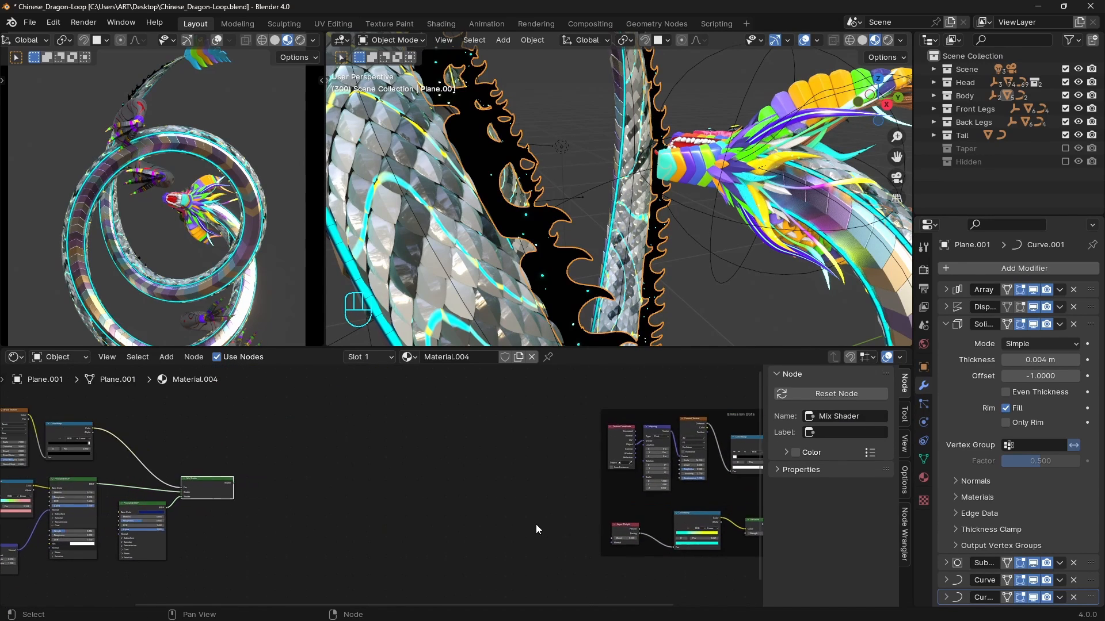
{"action": "middle_click_drag", "start_coordinate": [536, 524], "coordinate": [449, 489]}
{"action": "left_click", "coordinate": [471, 495]}
{"action": "left_click", "coordinate": [471, 495]}
{"action": "key", "text": "g"}
{"action": "scroll", "coordinate": [315, 505], "scroll_direction": "up", "scroll_amount": 4}
{"action": "key", "text": "n"}
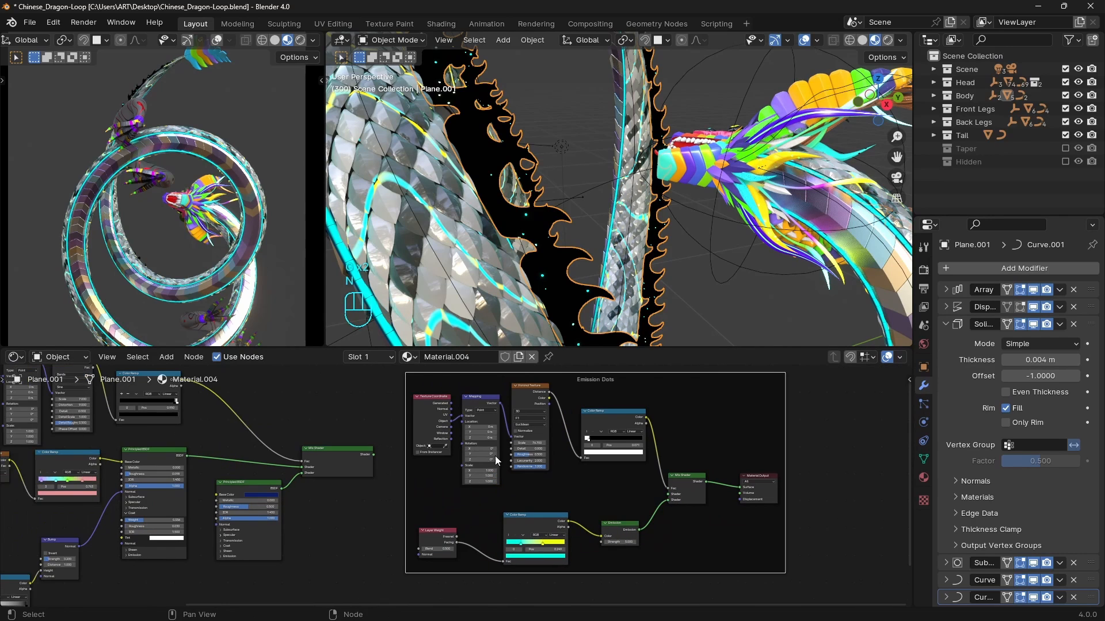
- Enlarge the node editor and connect the remaining Mix Shader to the first Shader input of the Mix Shader inside Emission Dots
{"action": "left_click_drag", "start_coordinate": [502, 345], "coordinate": [502, 278]}
{"action": "scroll", "coordinate": [402, 414], "scroll_direction": "up", "scroll_amount": 1}
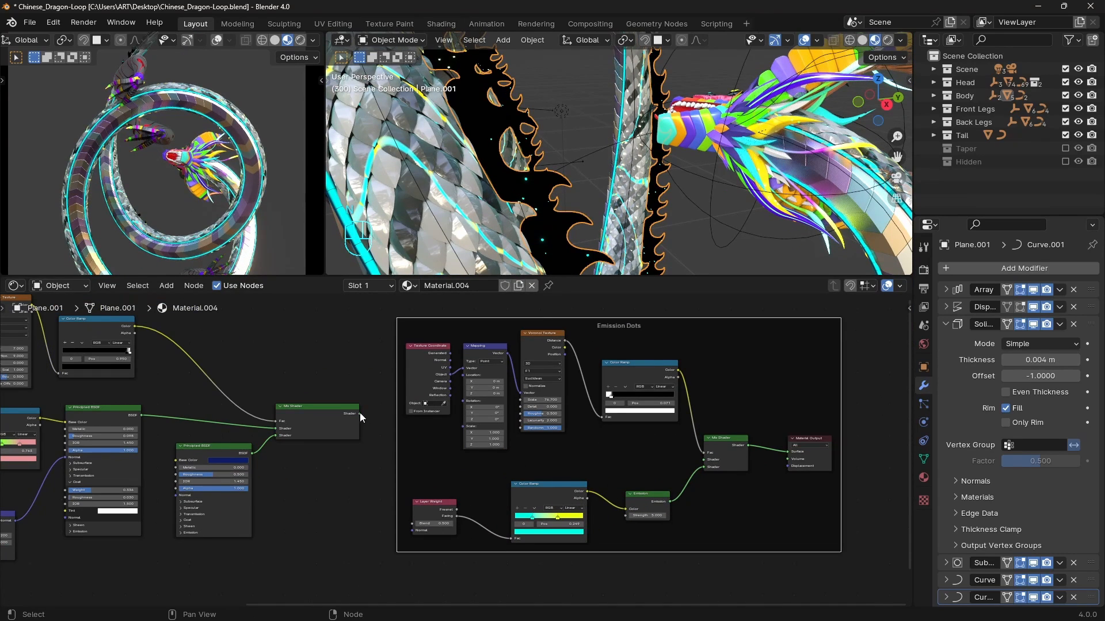
{"action": "left_click_drag", "start_coordinate": [359, 414], "coordinate": [789, 451]}
{"action": "scroll", "coordinate": [323, 466], "scroll_direction": "down", "scroll_amount": 1}
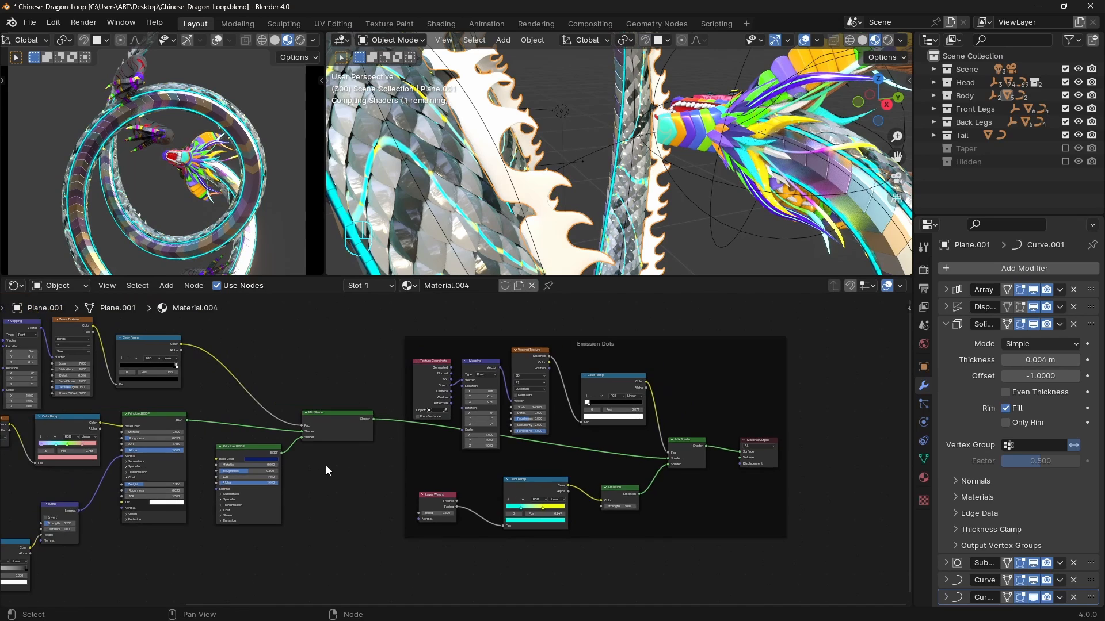
- Delete the Bump node and the texture chain feeding it
{"action": "middle_click_drag", "start_coordinate": [326, 465], "coordinate": [467, 467]}
{"action": "scroll", "coordinate": [471, 478], "scroll_direction": "up", "scroll_amount": 1}
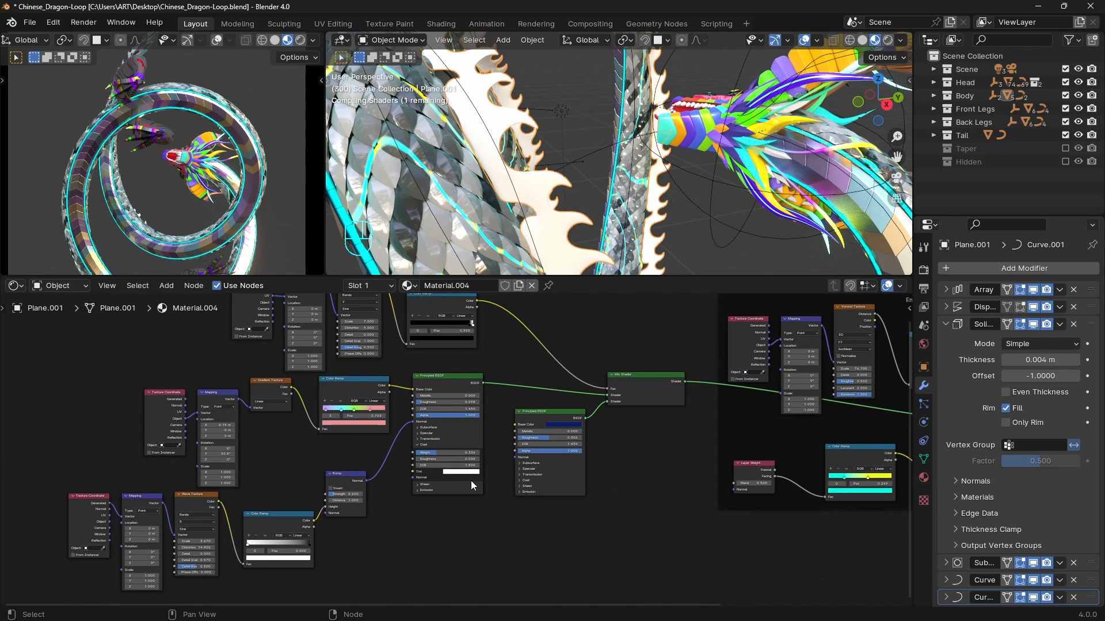
{"action": "left_click_drag", "start_coordinate": [45, 583], "coordinate": [372, 500]}
{"action": "key", "text": "x"}
- Join the nodes preceding the Emission Dots frame into a second frame labeled Emission Lines
{"action": "scroll", "coordinate": [365, 489], "scroll_direction": "down", "scroll_amount": 2}
{"action": "middle_click_drag", "start_coordinate": [369, 436], "coordinate": [341, 492], "text": "shift"}
{"action": "left_click_drag", "start_coordinate": [133, 355], "coordinate": [608, 561]}
{"action": "key", "text": "ctrl+j"}
{"action": "key", "text": "n"}
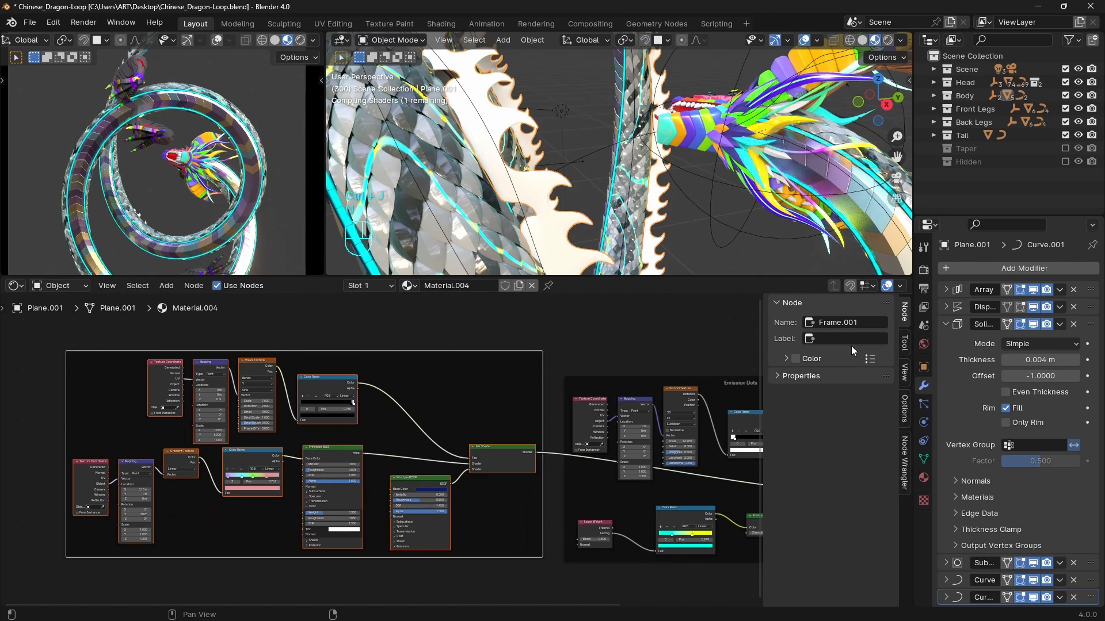
{"action": "left_click", "coordinate": [832, 338]}
{"action": "type", "text": "B"}
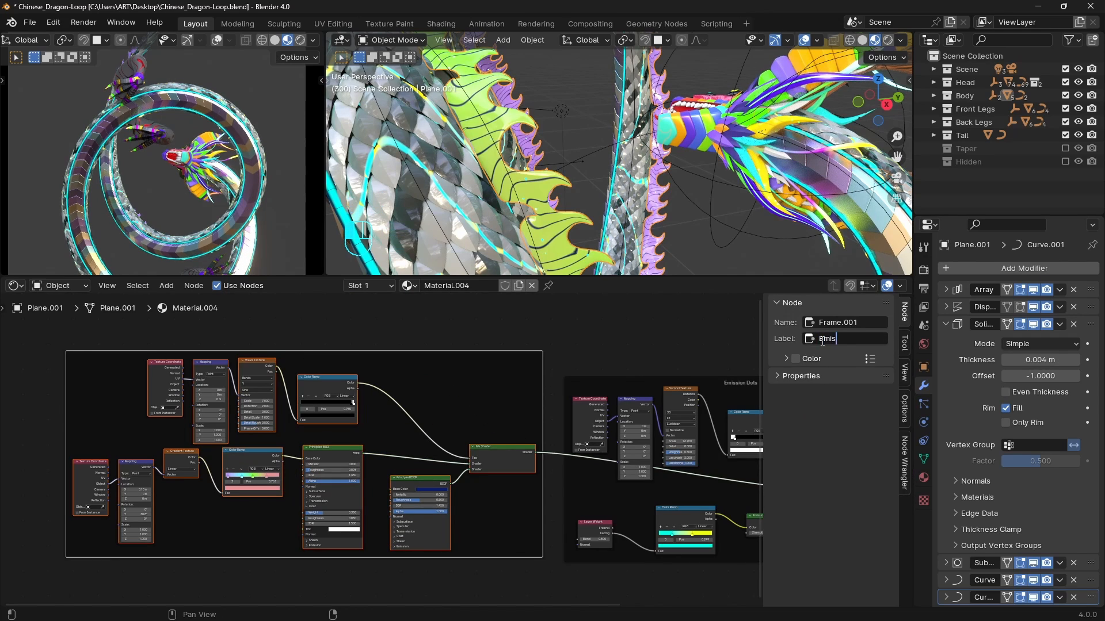
{"action": "key", "text": "Return"}
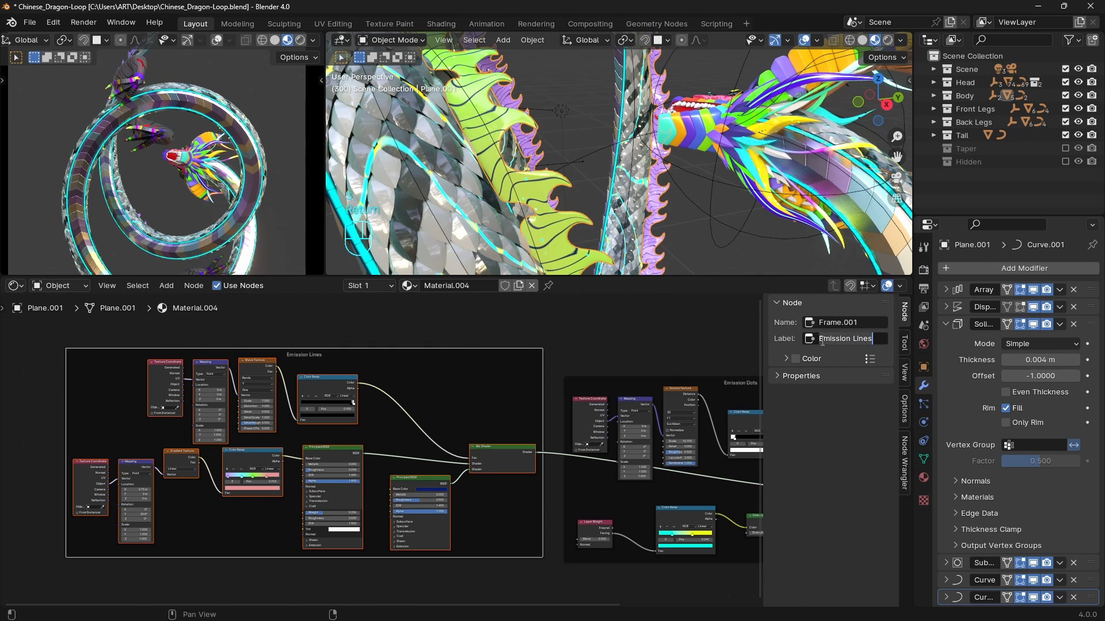
- Delete the Texture Coordinate, Mapping, Gradient Texture and Color Ramp nodes that drive the fin's base color
{"action": "scroll", "coordinate": [399, 448], "scroll_direction": "up", "scroll_amount": 5}
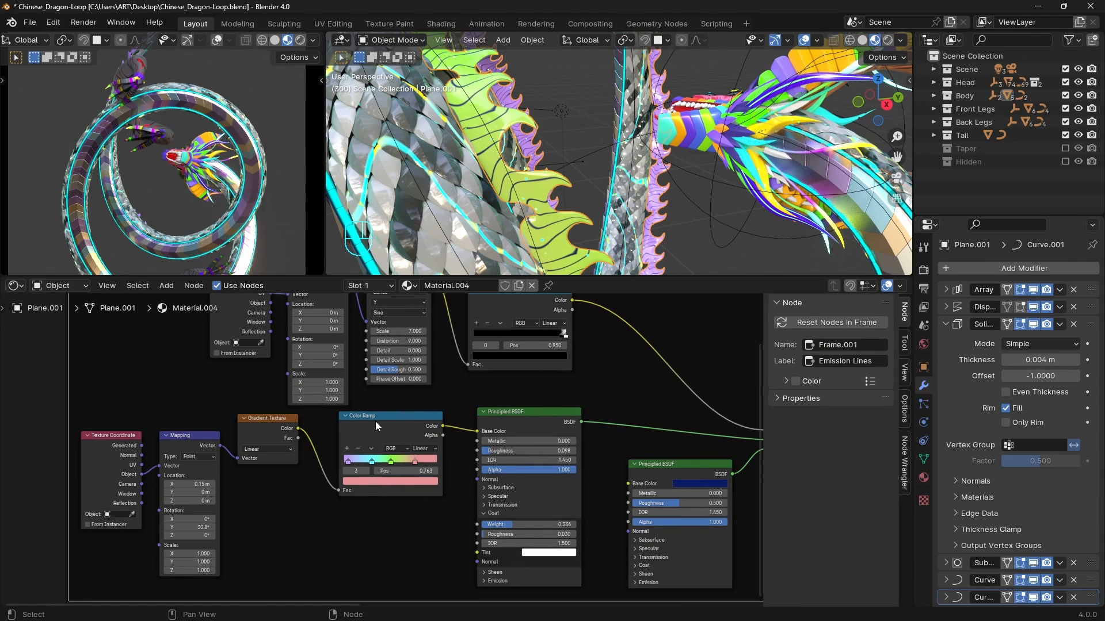
{"action": "left_click", "coordinate": [370, 418]}
{"action": "left_click", "coordinate": [268, 418], "text": "shift"}
{"action": "left_click", "coordinate": [182, 436], "text": "shift"}
{"action": "left_click", "coordinate": [114, 436], "text": "shift"}
{"action": "key", "text": "x"}
- Give the fin's main Principled BSDF a bright blue base color and a transmission weight of 1.000
{"action": "scroll", "coordinate": [662, 466], "scroll_direction": "down", "scroll_amount": 6}
{"action": "middle_click_drag", "start_coordinate": [662, 466], "coordinate": [478, 408]}
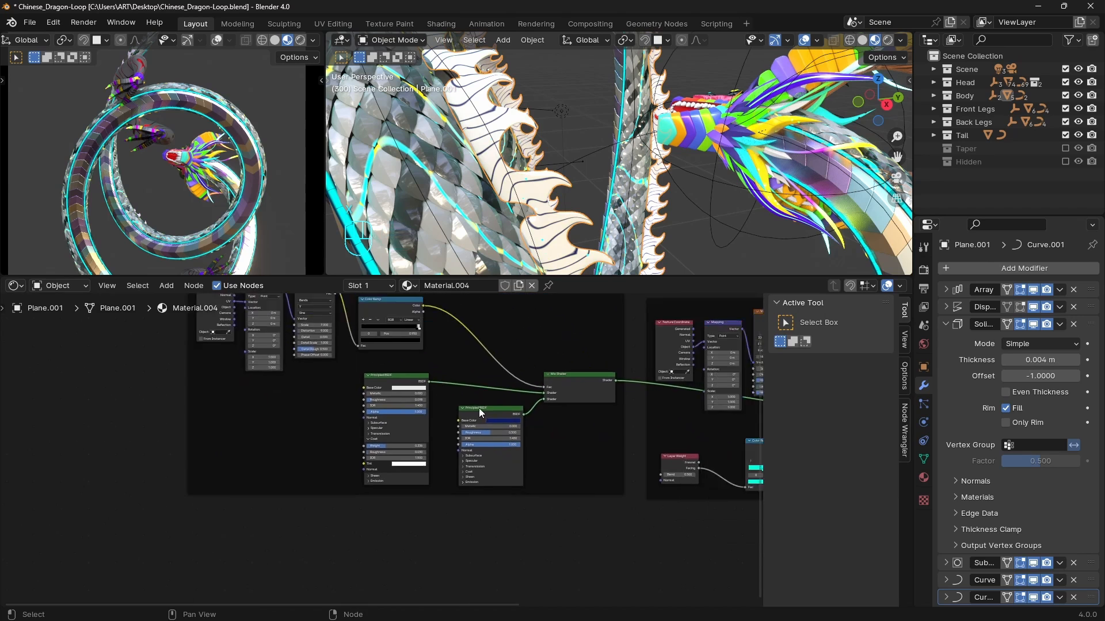
{"action": "scroll", "coordinate": [479, 409], "scroll_direction": "up", "scroll_amount": 3}
{"action": "left_click", "coordinate": [443, 387]}
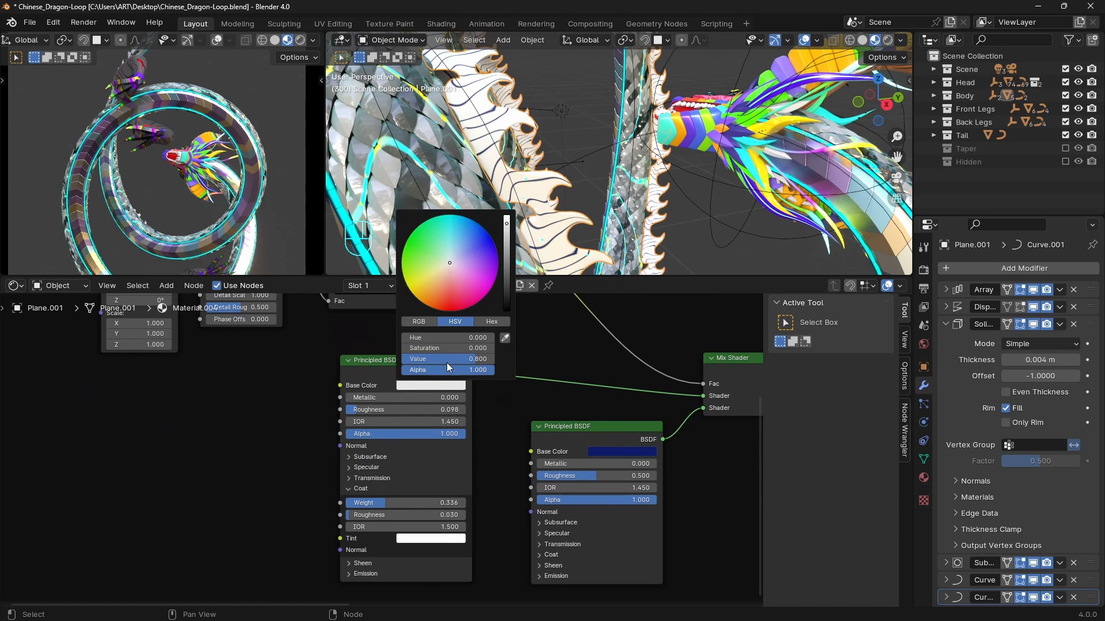
{"action": "left_click_drag", "start_coordinate": [451, 235], "coordinate": [462, 216]}
{"action": "middle_click_drag", "start_coordinate": [425, 445], "coordinate": [446, 389]}
{"action": "left_click", "coordinate": [367, 419]}
{"action": "left_click_drag", "start_coordinate": [388, 434], "coordinate": [486, 435]}
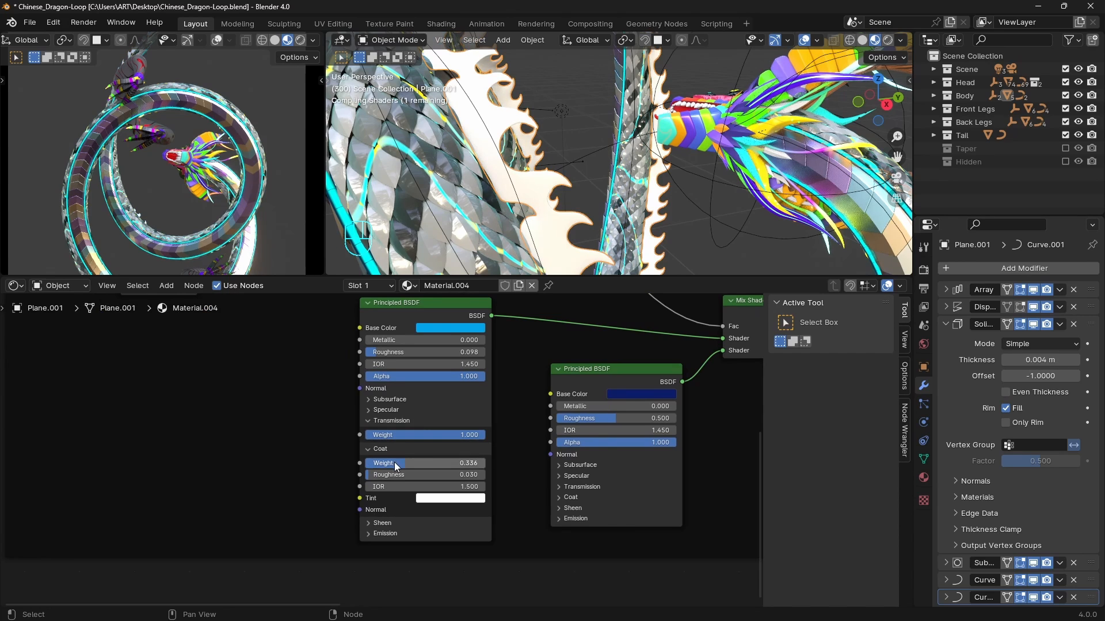
- Replace the dark blue Principled BSDF with an Emission shader connected to the Mix Shader's second Shader input
{"action": "left_click", "coordinate": [626, 369]}
{"action": "key", "text": "x"}
{"action": "middle_click_drag", "start_coordinate": [666, 360], "coordinate": [688, 545]}
{"action": "middle_click_drag", "start_coordinate": [621, 486], "coordinate": [555, 426]}
{"action": "middle_click_drag", "start_coordinate": [602, 458], "coordinate": [543, 409]}
{"action": "key", "text": "shift+a"}
{"action": "left_click", "coordinate": [544, 408]}
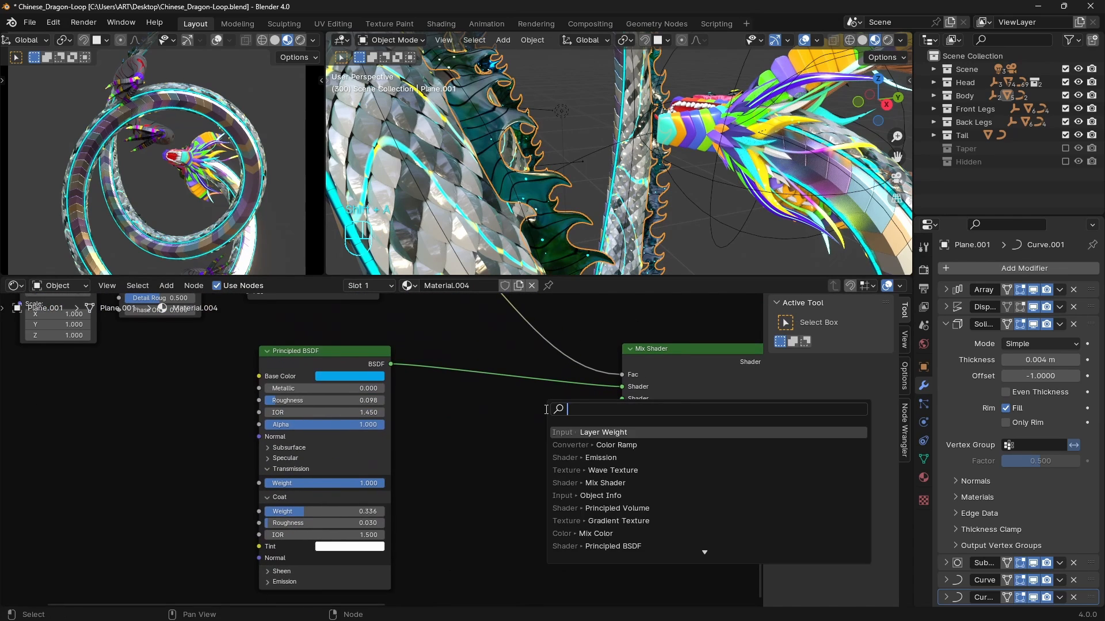
{"action": "type", "text": "emi"}
{"action": "key", "text": "Return"}
{"action": "left_click", "coordinate": [570, 444]}
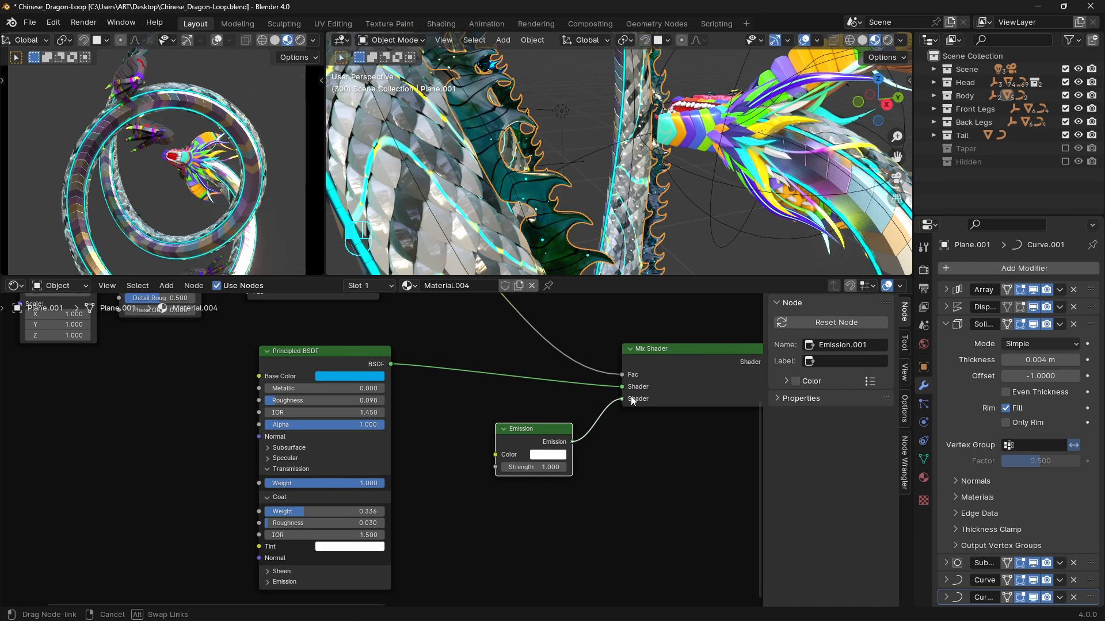
{"action": "left_click_drag", "start_coordinate": [631, 397], "coordinate": [629, 397]}
- Add a Color Ramp and a Gradient Texture with mapping nodes before the Emission shader, moving the Principled BSDF out of the way
{"action": "left_click_drag", "start_coordinate": [347, 355], "coordinate": [55, 378]}
{"action": "left_click_drag", "start_coordinate": [55, 378], "coordinate": [54, 376]}
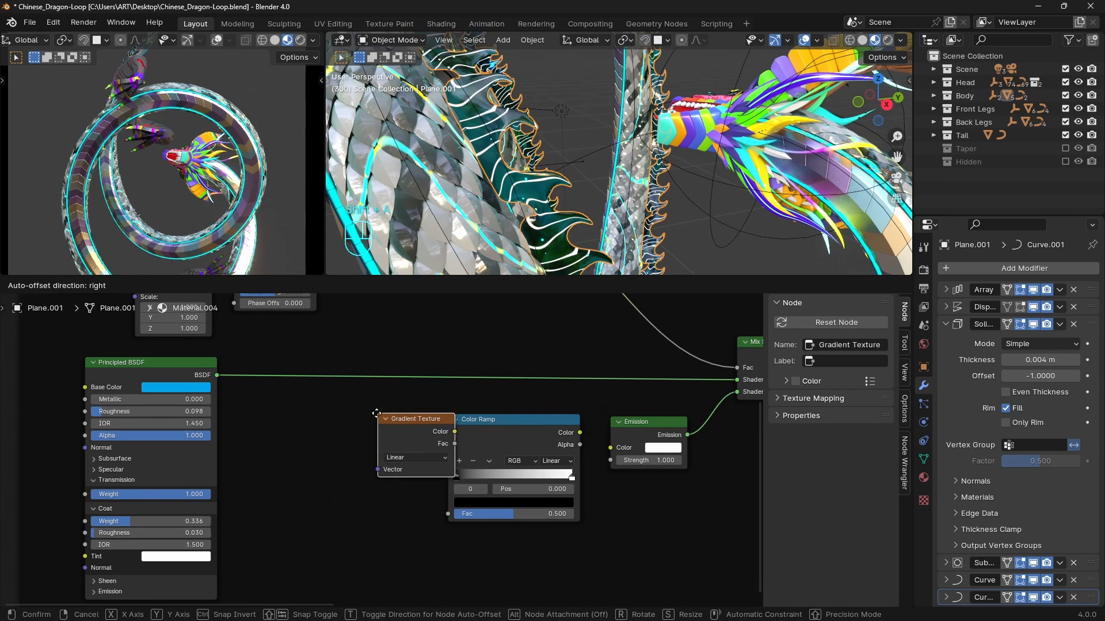
{"action": "key", "text": "ctrl+t"}
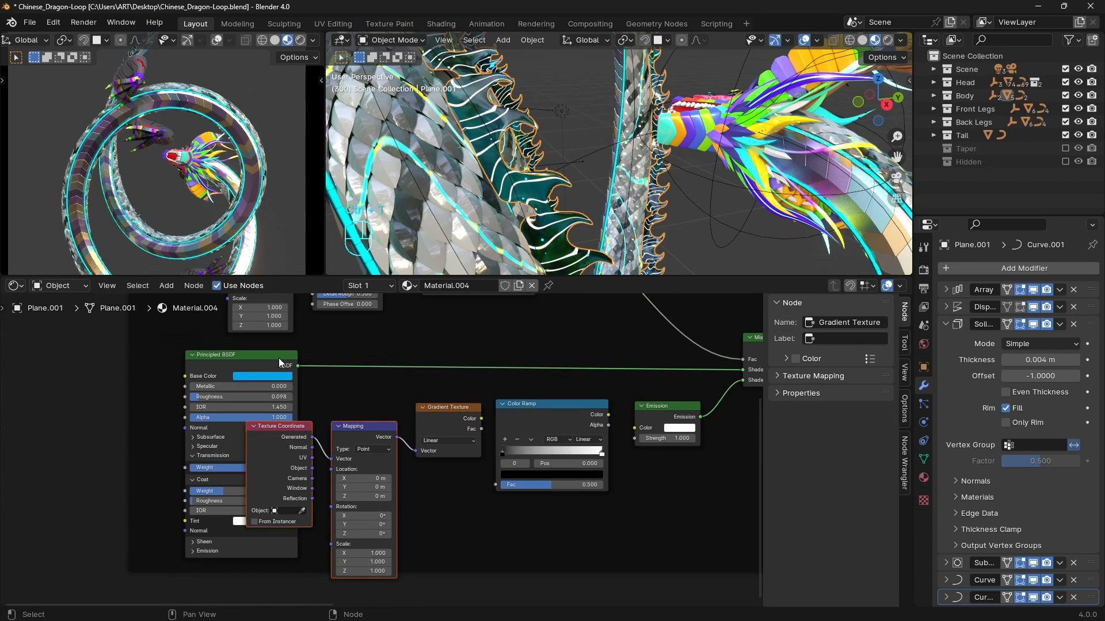
{"action": "left_click_drag", "start_coordinate": [278, 363], "coordinate": [170, 358]}
- Drive the gradient's Mapping node with UV coordinates, and link the Gradient Texture through the Color Ramp to the Emission color
{"action": "scroll", "coordinate": [325, 450], "scroll_direction": "up", "scroll_amount": 3}
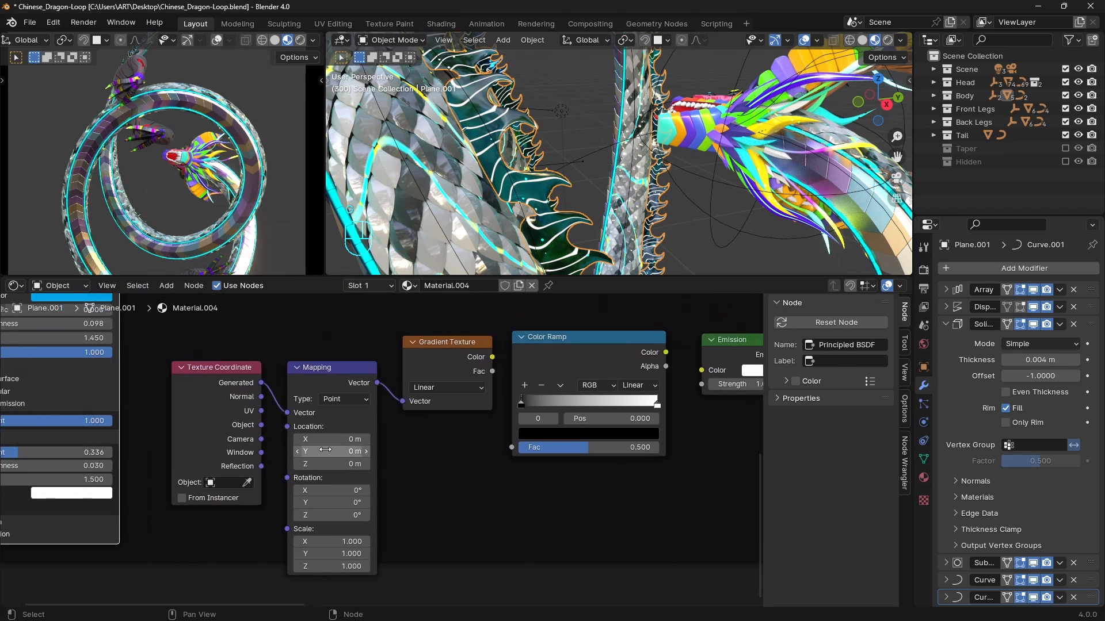
{"action": "scroll", "coordinate": [325, 449], "scroll_direction": "up", "scroll_amount": 1}
{"action": "left_click_drag", "start_coordinate": [254, 409], "coordinate": [293, 414]}
{"action": "middle_click_drag", "start_coordinate": [549, 436], "coordinate": [379, 467]}
{"action": "scroll", "coordinate": [418, 421], "scroll_direction": "down", "scroll_amount": 2}
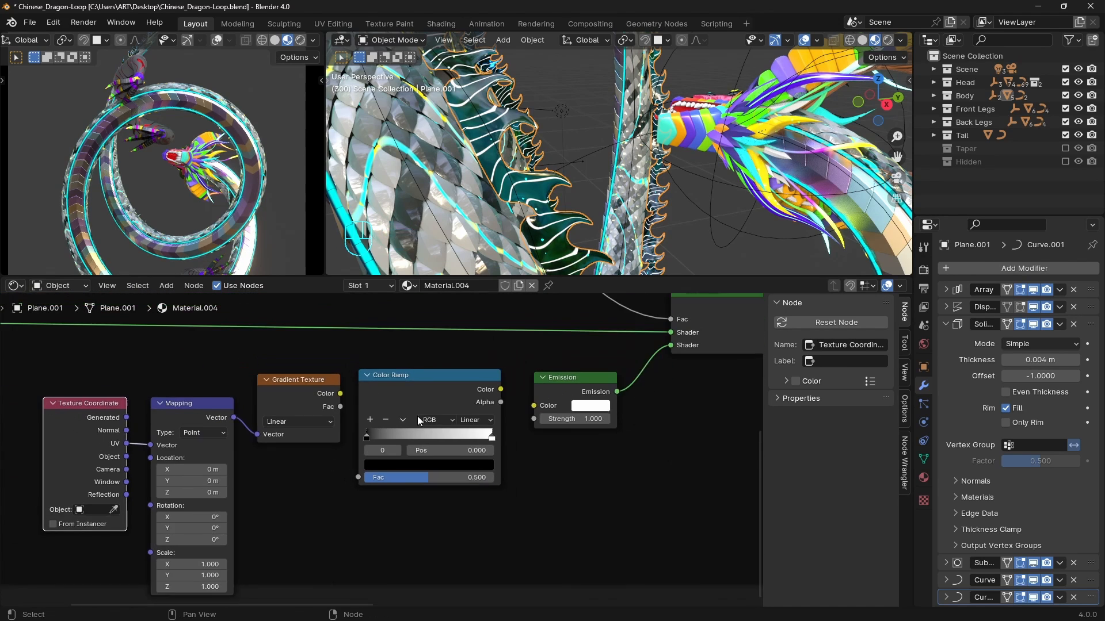
{"action": "middle_click_drag", "start_coordinate": [418, 421], "coordinate": [395, 437]}
{"action": "left_click_drag", "start_coordinate": [317, 409], "coordinate": [509, 425]}
{"action": "left_click_drag", "start_coordinate": [442, 399], "coordinate": [442, 393]}
{"action": "scroll", "coordinate": [409, 450], "scroll_direction": "up", "scroll_amount": 3}
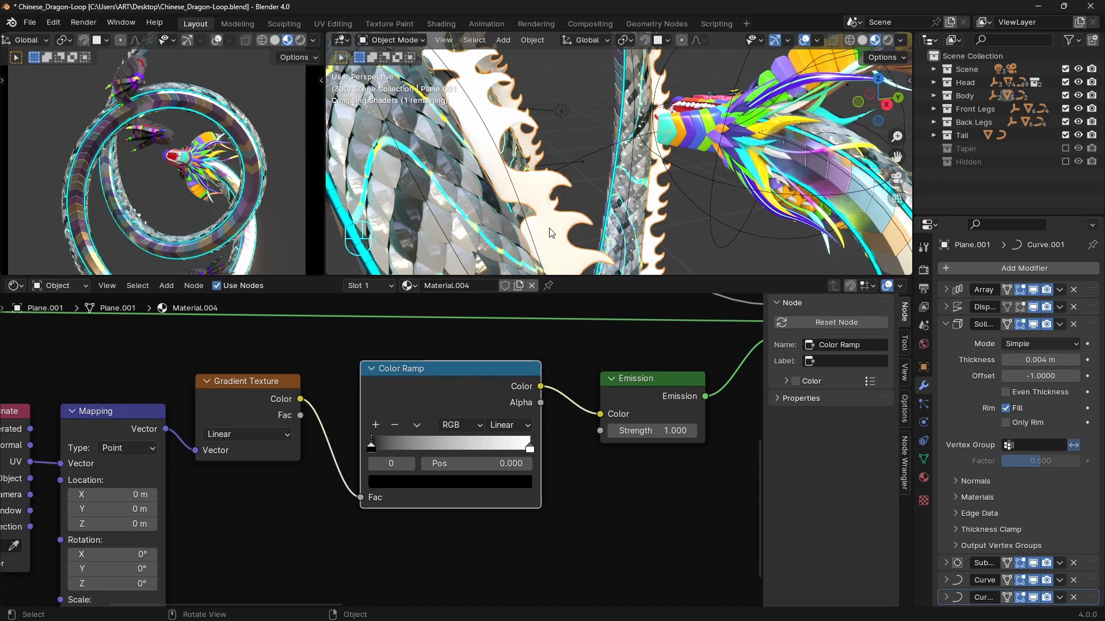
- Recolor the emission ramp's black stop cyan with hue 0.515 and value 0.787, and move it to position 0.285
{"action": "middle_click_drag", "start_coordinate": [551, 233], "coordinate": [542, 199], "text": "shift"}
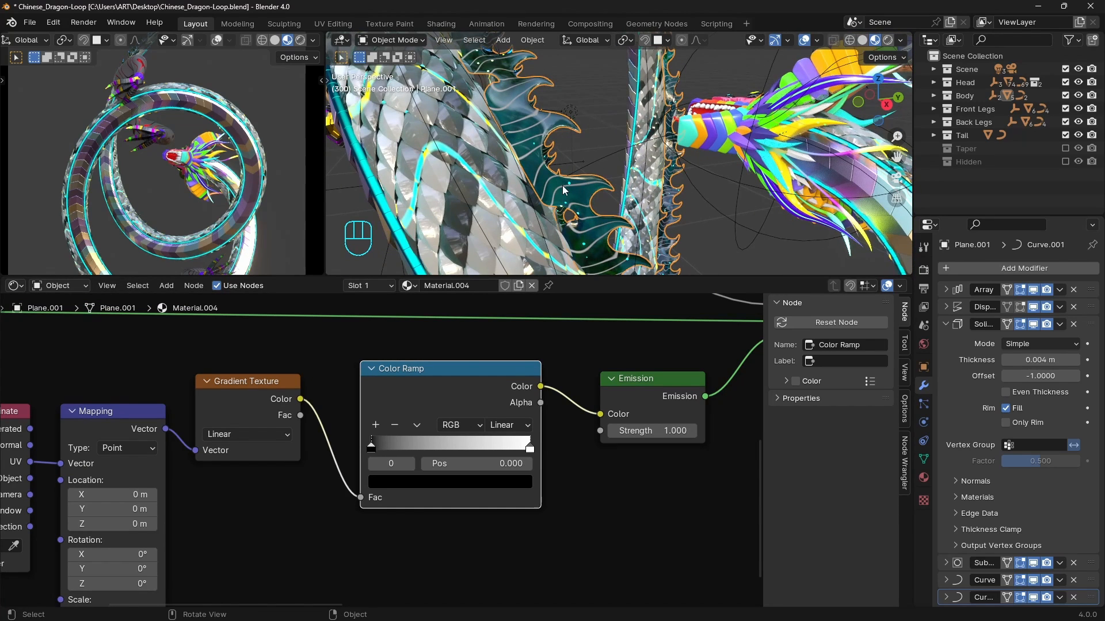
{"action": "middle_click_drag", "start_coordinate": [485, 410], "coordinate": [454, 412]}
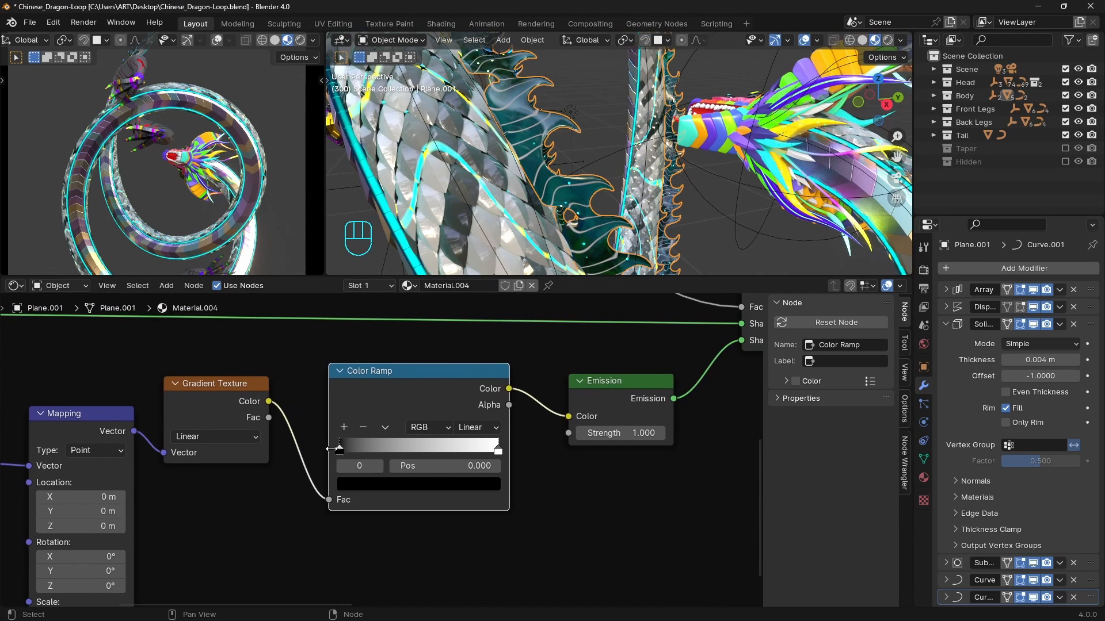
{"action": "left_click", "coordinate": [382, 485]}
{"action": "left_click_drag", "start_coordinate": [420, 346], "coordinate": [412, 258]}
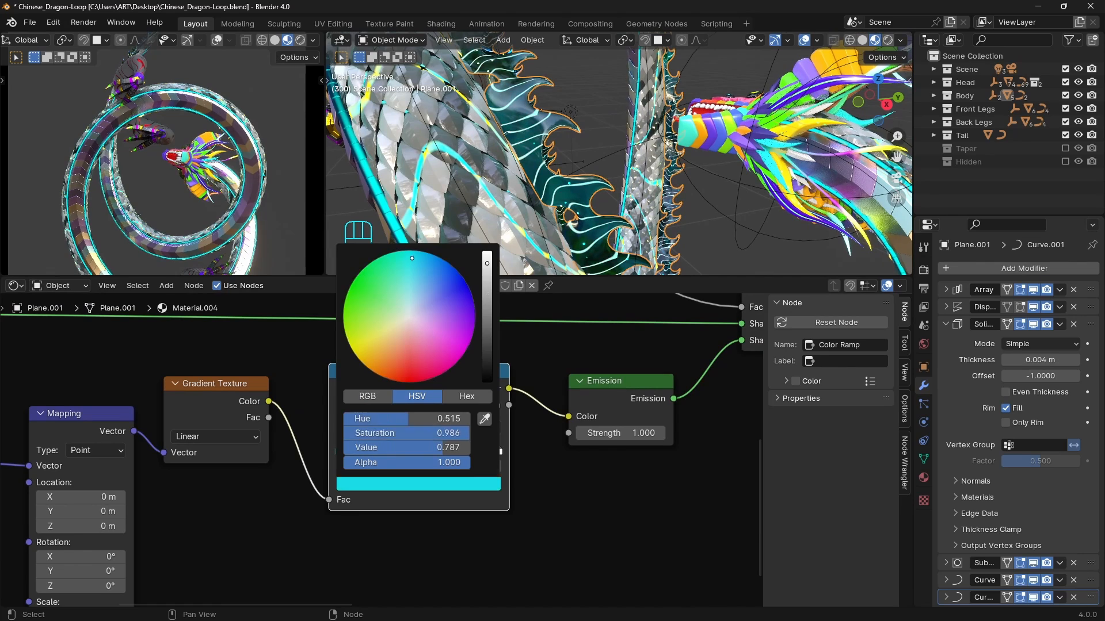
{"action": "left_click_drag", "start_coordinate": [341, 451], "coordinate": [386, 451]}
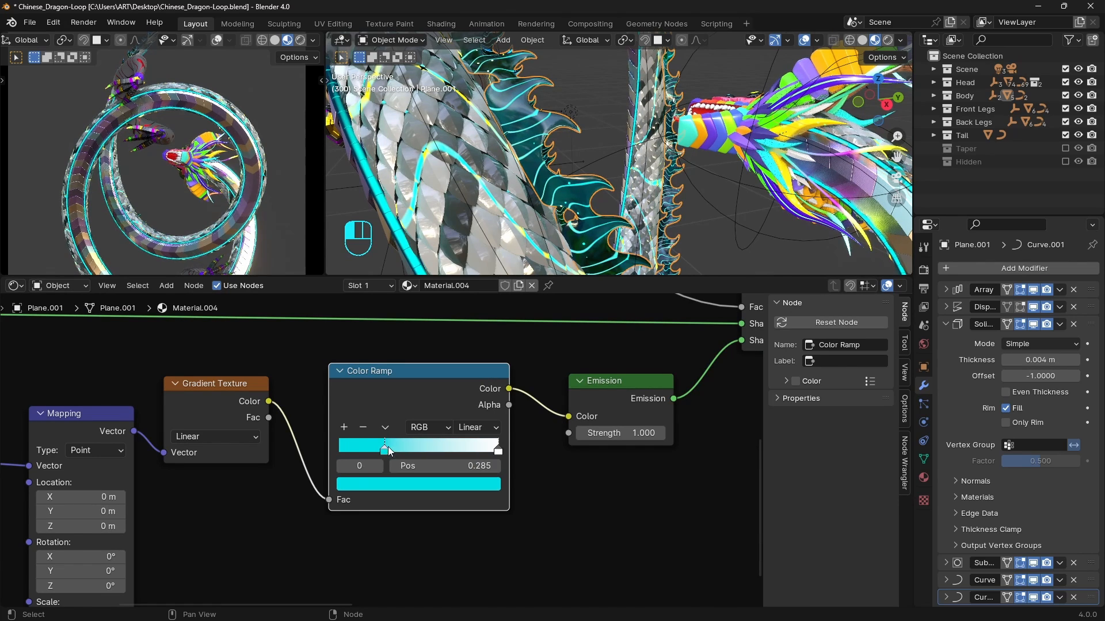
- Recolor the emission ramp's white stop a fully saturated purple and move it to position 0.369
{"action": "mouse_move", "coordinate": [492, 450]}
{"action": "left_mouse_down"}
{"action": "mouse_move", "coordinate": [463, 450]}
{"action": "mouse_move", "coordinate": [487, 452]}
{"action": "left_mouse_up"}
{"action": "left_click", "coordinate": [486, 453]}
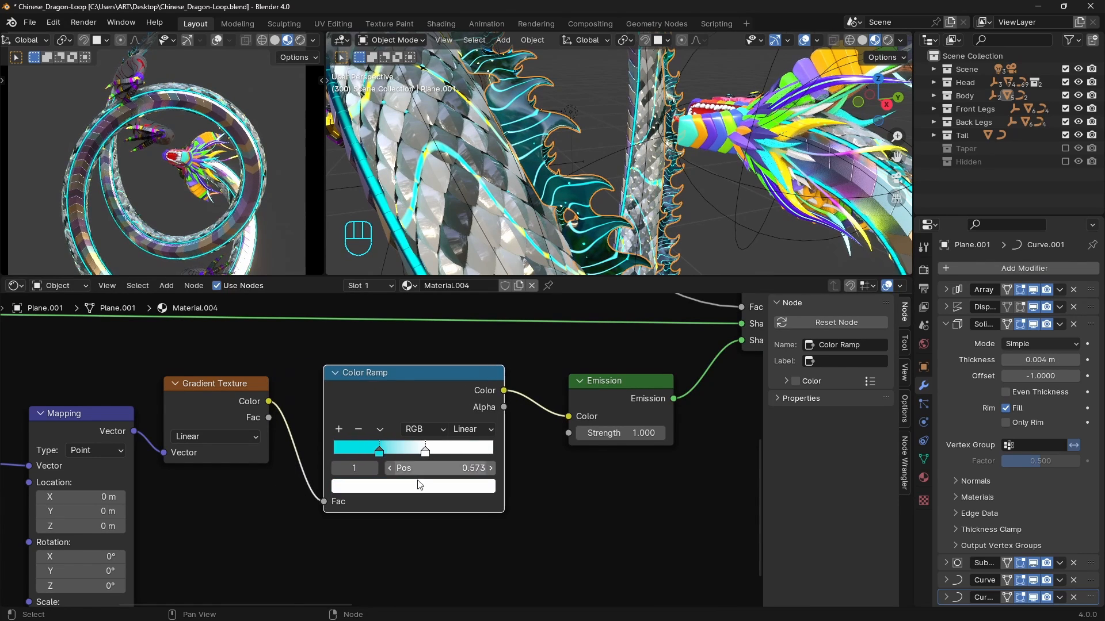
{"action": "left_click", "coordinate": [420, 485]}
{"action": "left_click_drag", "start_coordinate": [431, 336], "coordinate": [469, 329]}
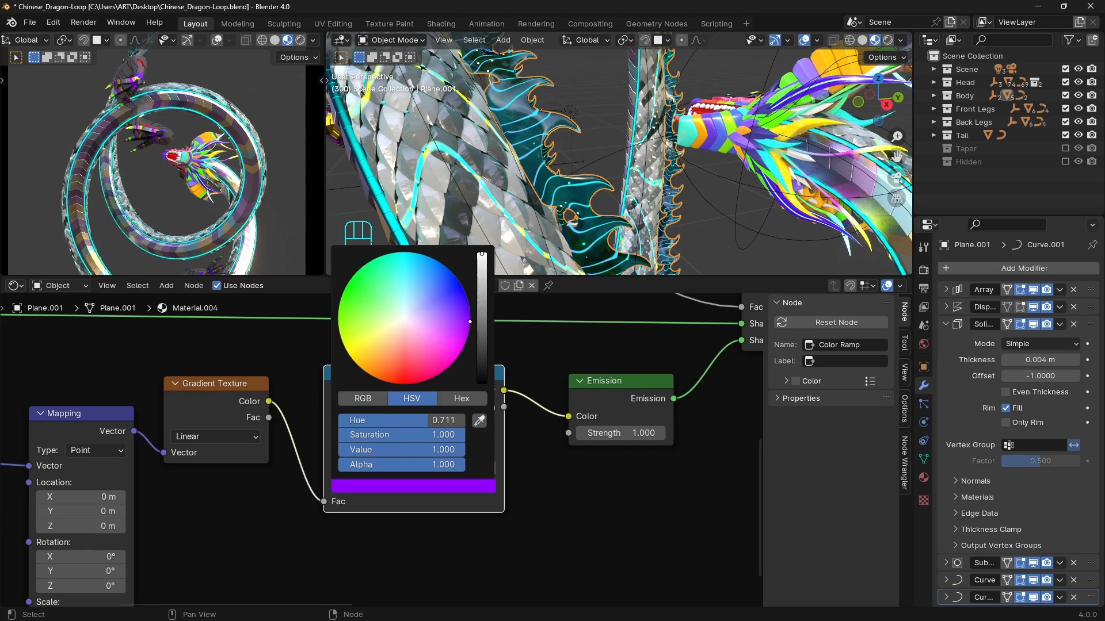
{"action": "middle_click_drag", "start_coordinate": [561, 170], "coordinate": [582, 179]}
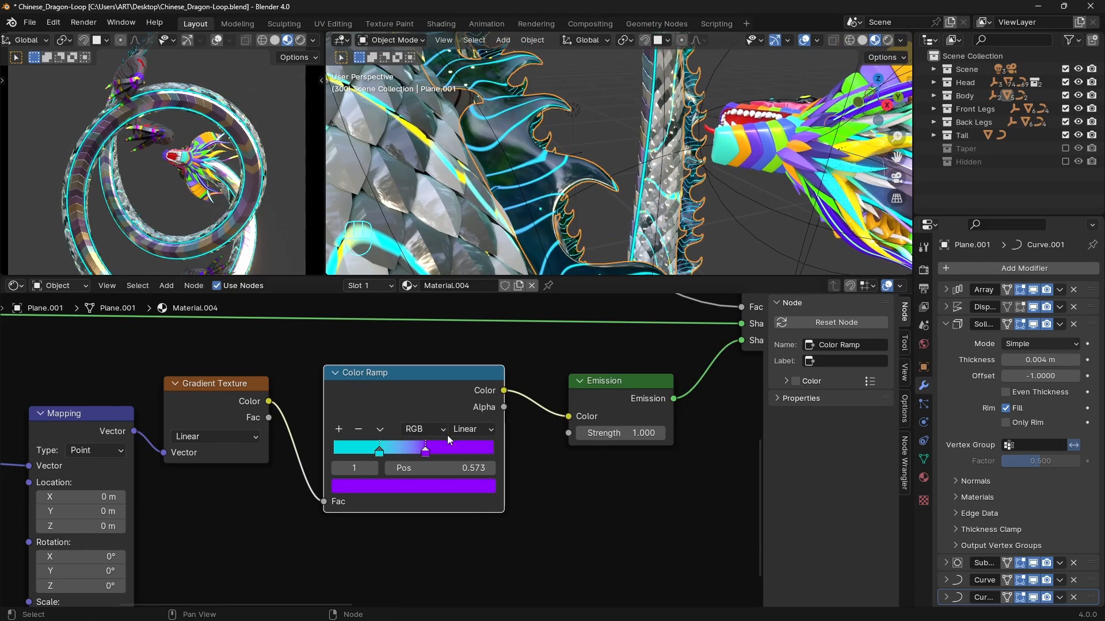
{"action": "left_click_drag", "start_coordinate": [426, 452], "coordinate": [393, 452]}
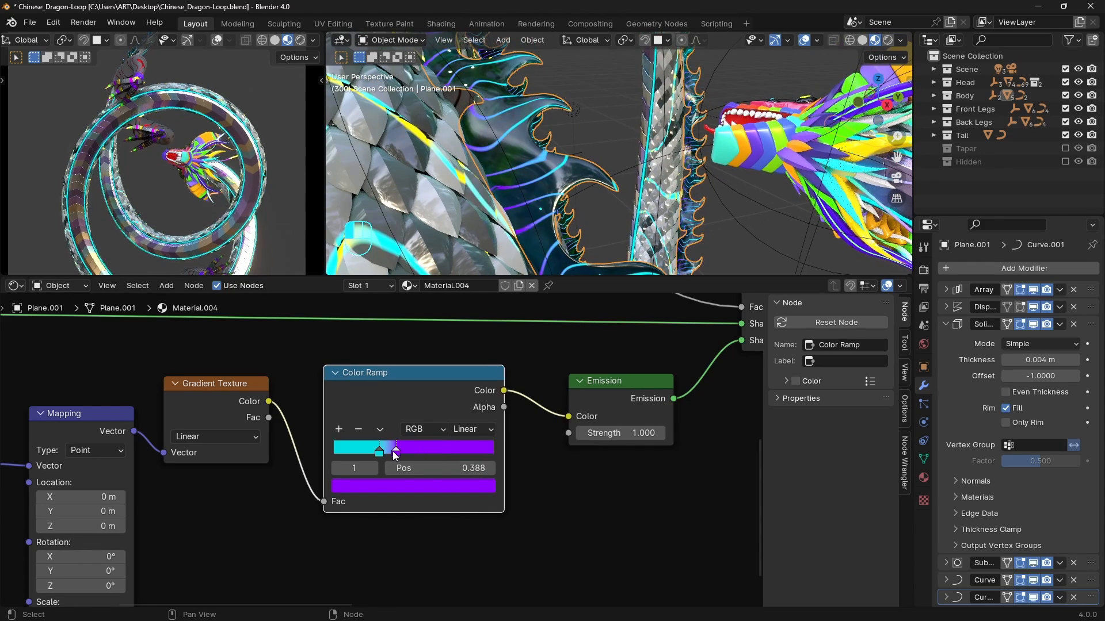
{"action": "middle_click_drag", "start_coordinate": [595, 185], "coordinate": [627, 216], "text": "shift"}
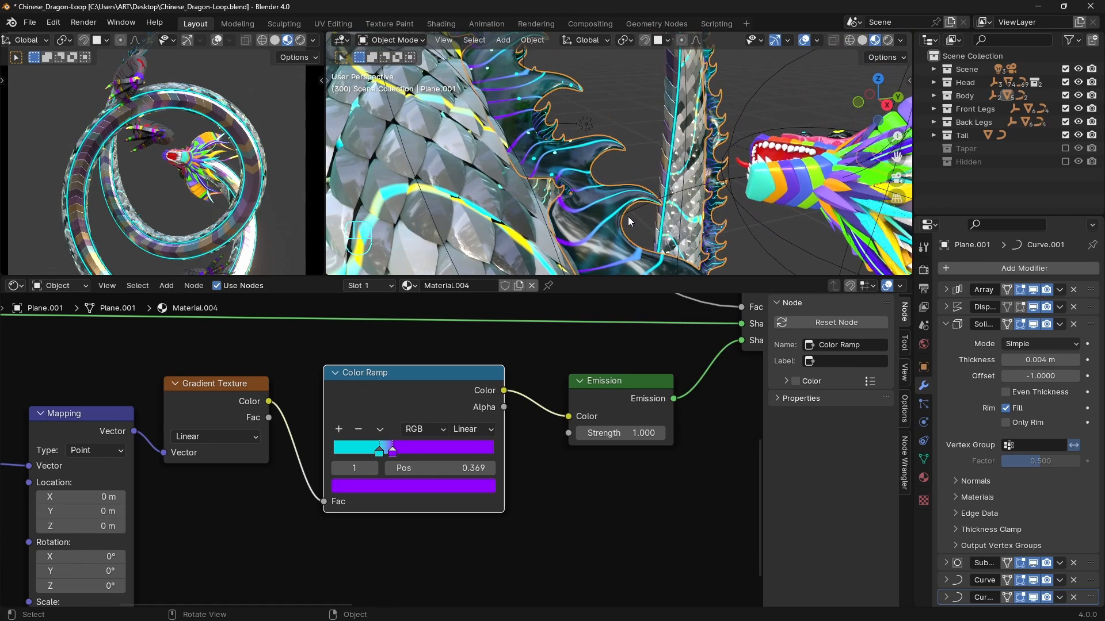
- Add a yellow stop at 0.327 to the emission ramp, placing the cyan stop at 0.246 and the purple stop at 0.412
{"action": "left_click", "coordinate": [347, 432]}
{"action": "left_click", "coordinate": [391, 484]}
{"action": "left_click_drag", "start_coordinate": [368, 346], "coordinate": [357, 358]}
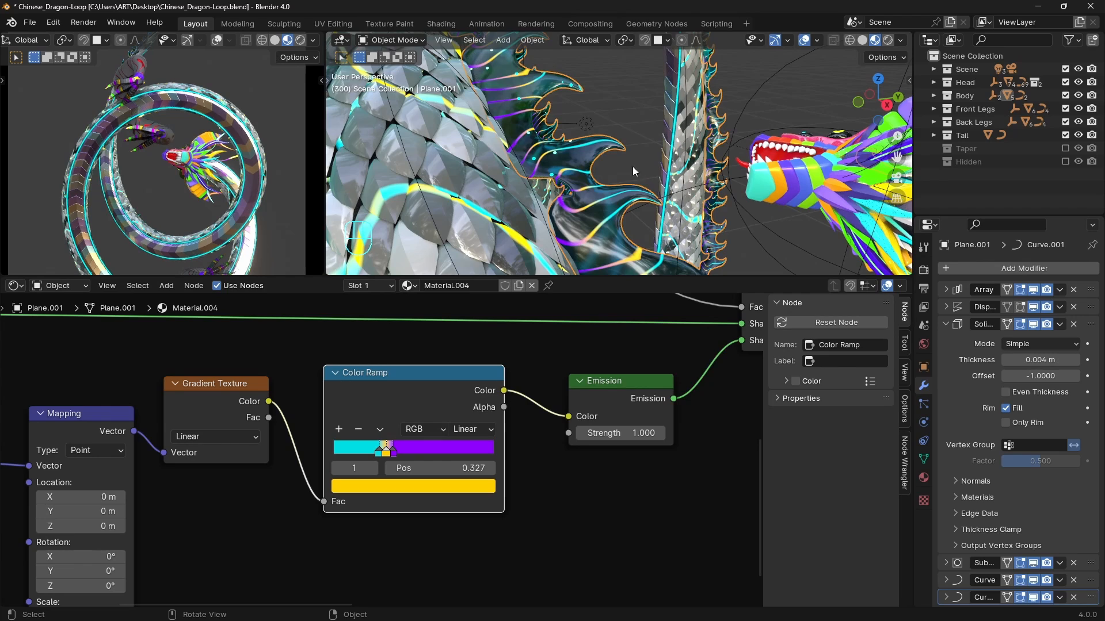
{"action": "left_click", "coordinate": [398, 454]}
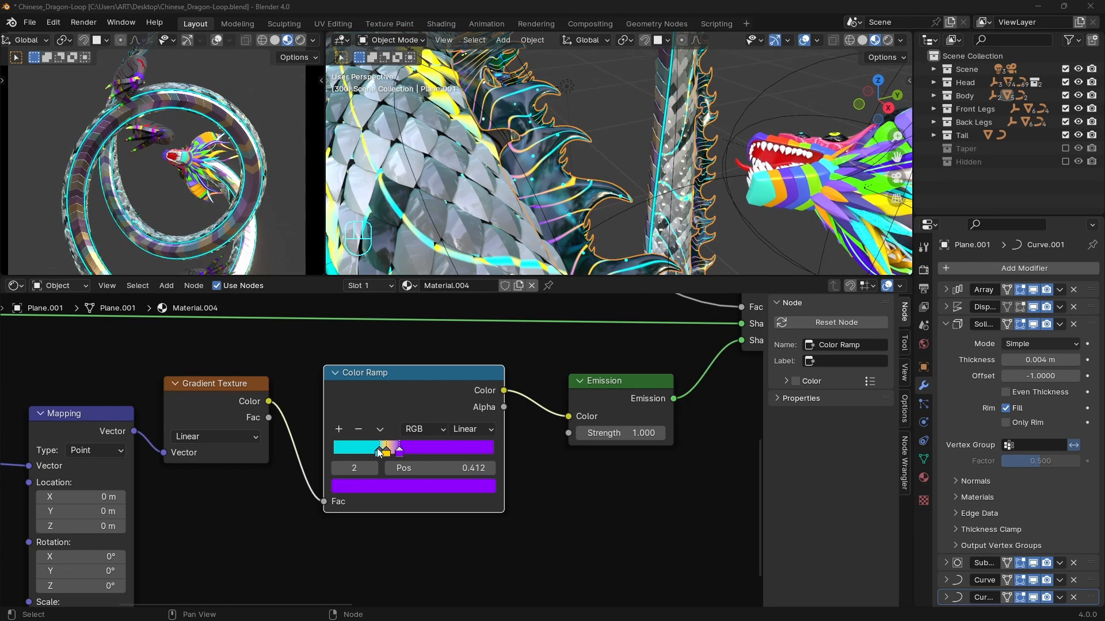
{"action": "left_click", "coordinate": [377, 454]}
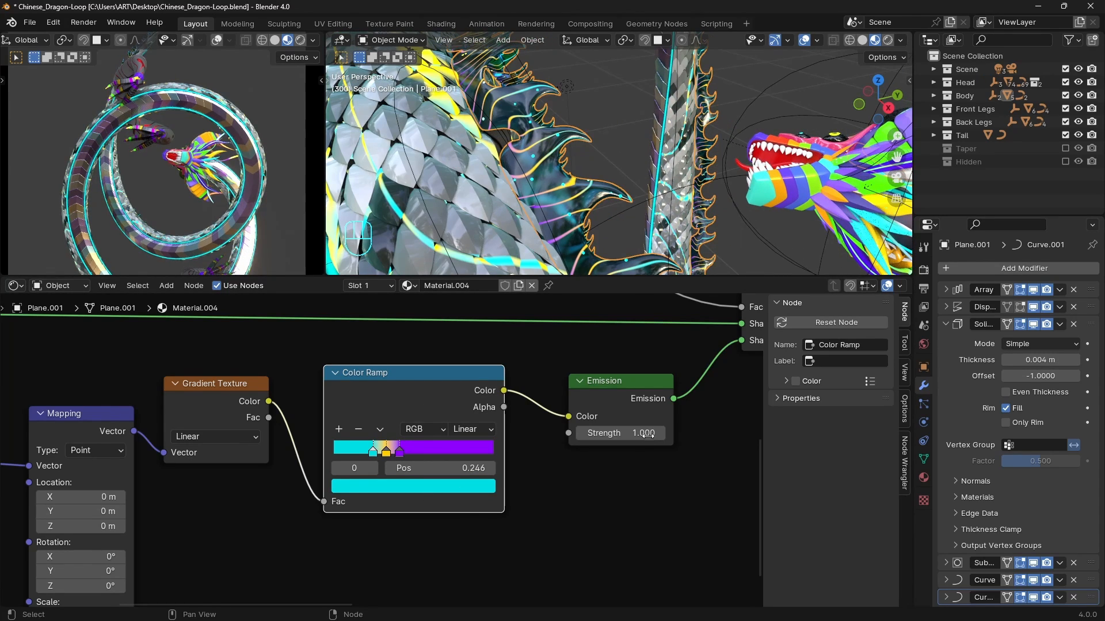
- Set the Emission strength to 3 and drive the Emission Lines group's Mapping node with Generated coordinates
{"action": "key", "text": "Return"}
{"action": "scroll", "coordinate": [397, 468], "scroll_direction": "down", "scroll_amount": 8}
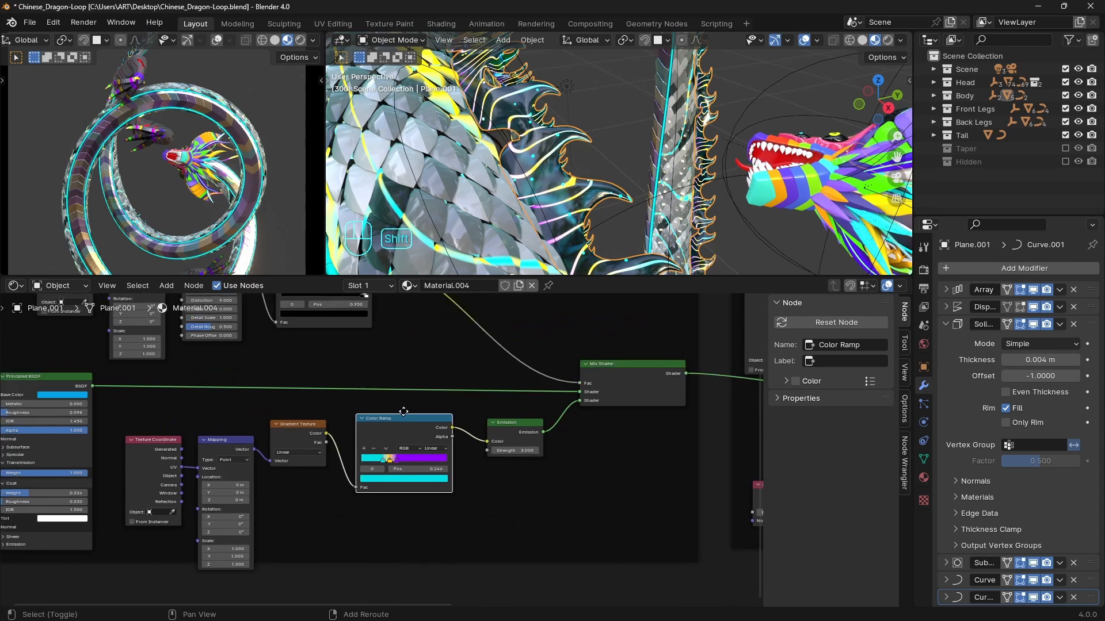
{"action": "scroll", "coordinate": [453, 458], "scroll_direction": "up", "scroll_amount": 3}
{"action": "middle_click_drag", "start_coordinate": [263, 337], "coordinate": [458, 485]}
{"action": "left_click_drag", "start_coordinate": [249, 364], "coordinate": [269, 390]}
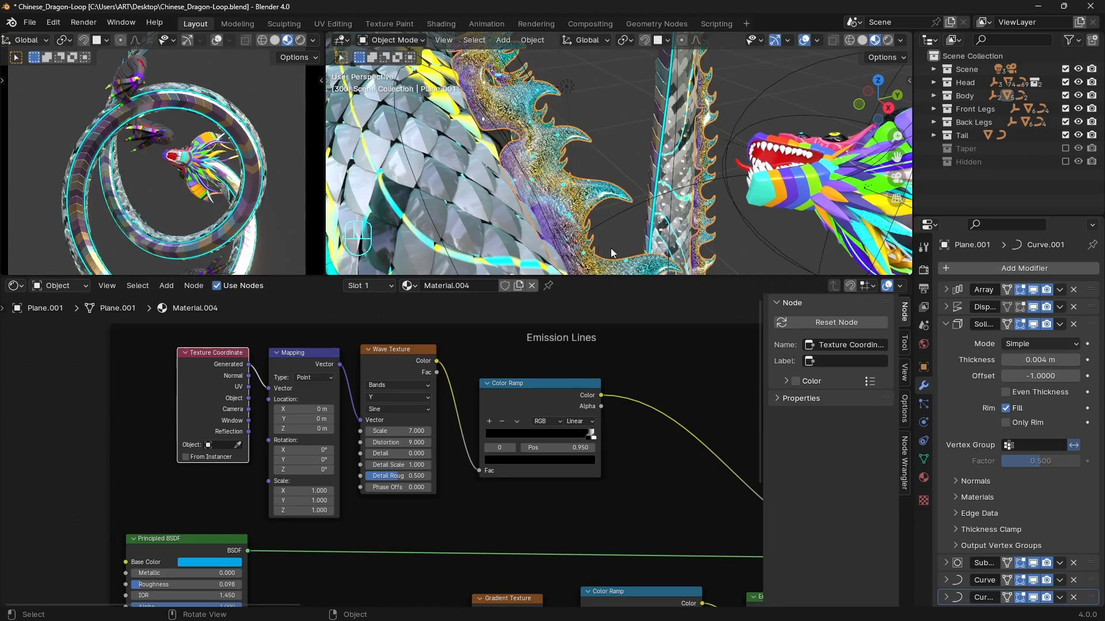
- Set the Wave Texture's scale to 1 in the Emission Lines group
{"action": "mouse_move", "coordinate": [610, 248]}
{"action": "middle_mouse_down", "text": "shift"}
{"action": "mouse_move", "coordinate": [585, 222]}
{"action": "mouse_move", "coordinate": [615, 234]}
{"action": "middle_mouse_up", "text": "shift"}
{"action": "scroll", "coordinate": [615, 233], "scroll_direction": "down", "scroll_amount": 1}
{"action": "left_click_drag", "start_coordinate": [400, 432], "coordinate": [359, 431]}
{"action": "left_click", "coordinate": [404, 431]}
{"action": "key", "text": "Return"}
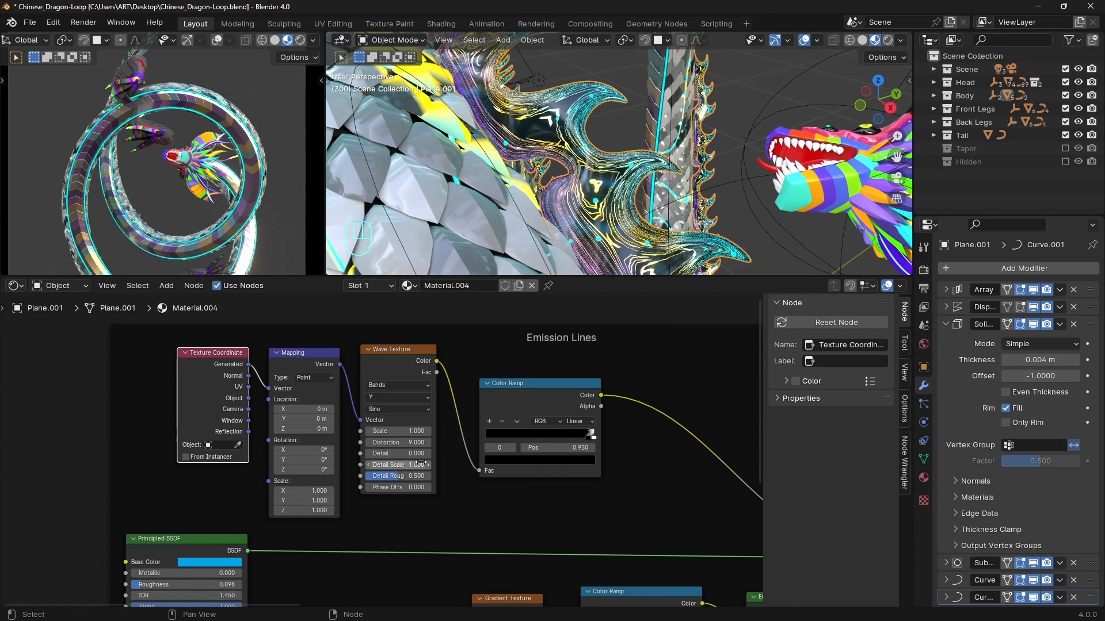
- Enter Edit Mode on the spine fin mesh and select all of its geometry
{"action": "key", "text": "Tab"}
{"action": "key", "text": "Tab"}
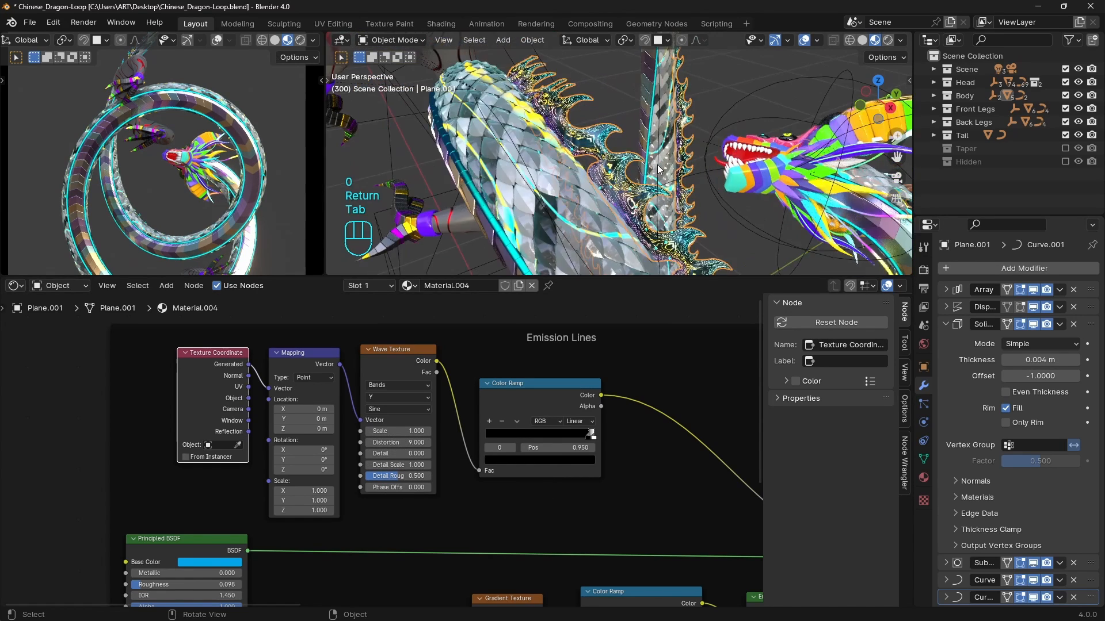
{"action": "key", "text": "a"}
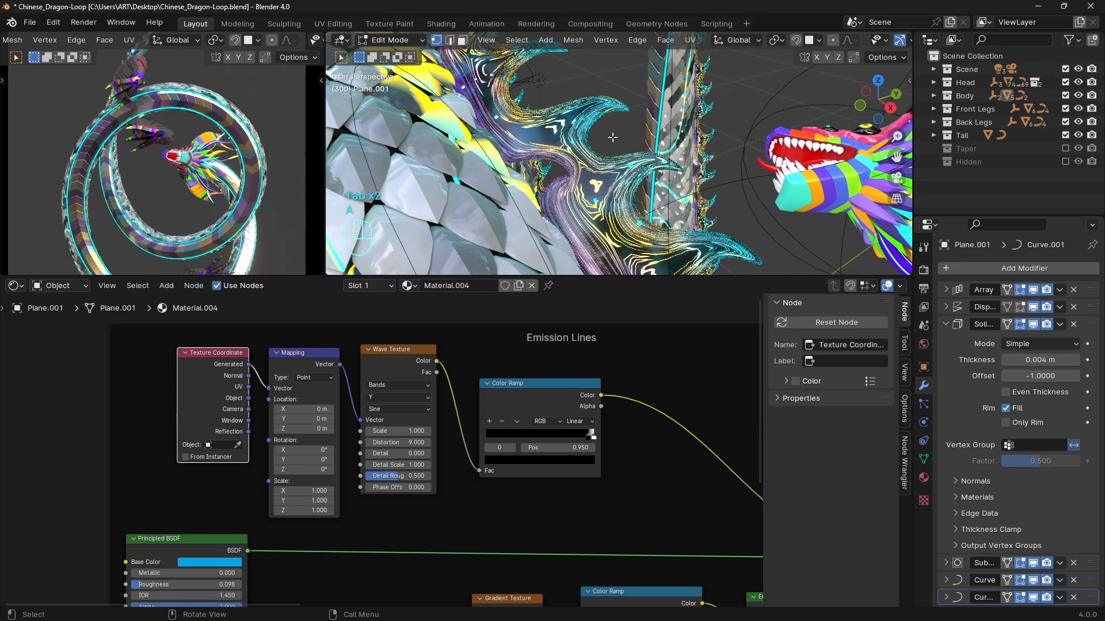
- Unwrap the selected fin geometry and return to Object Mode
{"action": "key", "text": "u"}
{"action": "left_click", "coordinate": [612, 137]}
{"action": "key", "text": "Tab"}
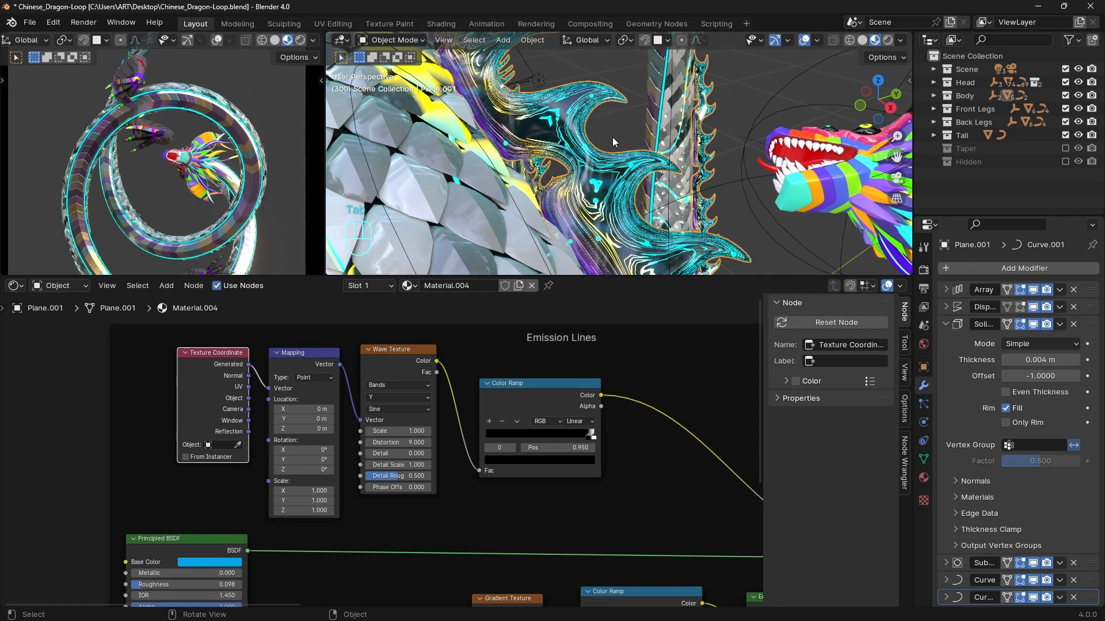
- Undo the recent unwrap edits on the fin, then redo one undone edit
{"action": "key", "text": "ctrl+z"}
{"action": "key", "text": "ctrl+z"}
{"action": "key", "text": "ctrl+z"}
{"action": "key", "text": "ctrl+z"}
{"action": "key", "text": "ctrl+z"}
{"action": "key", "text": "ctrl+z"}
{"action": "key", "text": "ctrl+z"}
{"action": "key", "text": "ctrl+z"}
{"action": "key", "text": "ctrl+z"}
{"action": "key", "text": "ctrl+shift+z"}
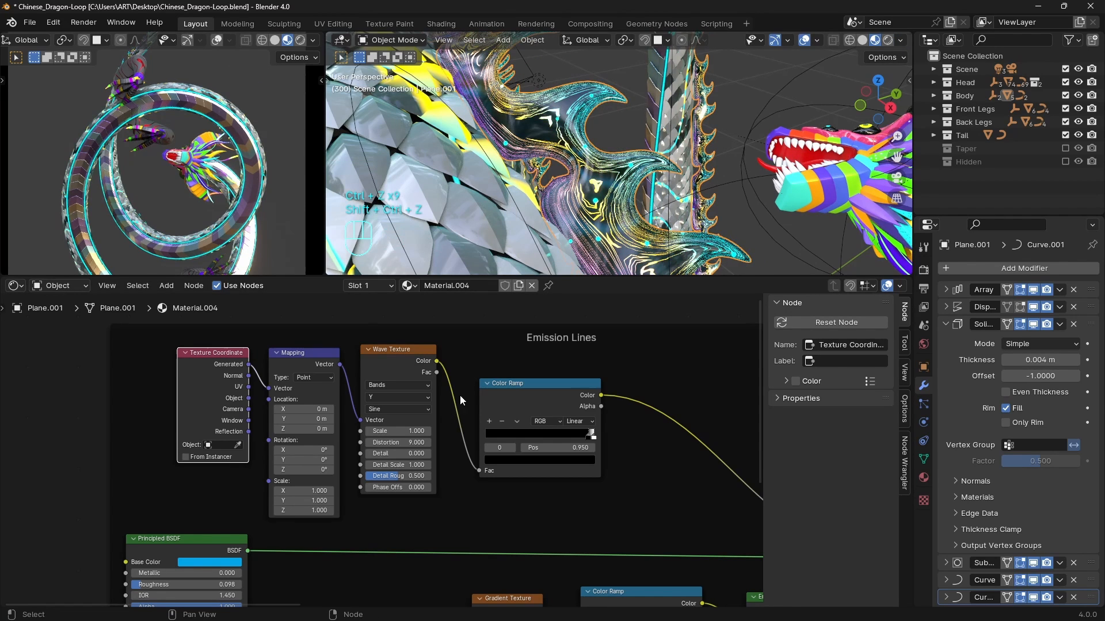
- Set the Emission Lines Wave Texture's bands direction to X and its scale to 0.2
{"action": "left_click", "coordinate": [387, 399]}
{"action": "left_click", "coordinate": [382, 411]}
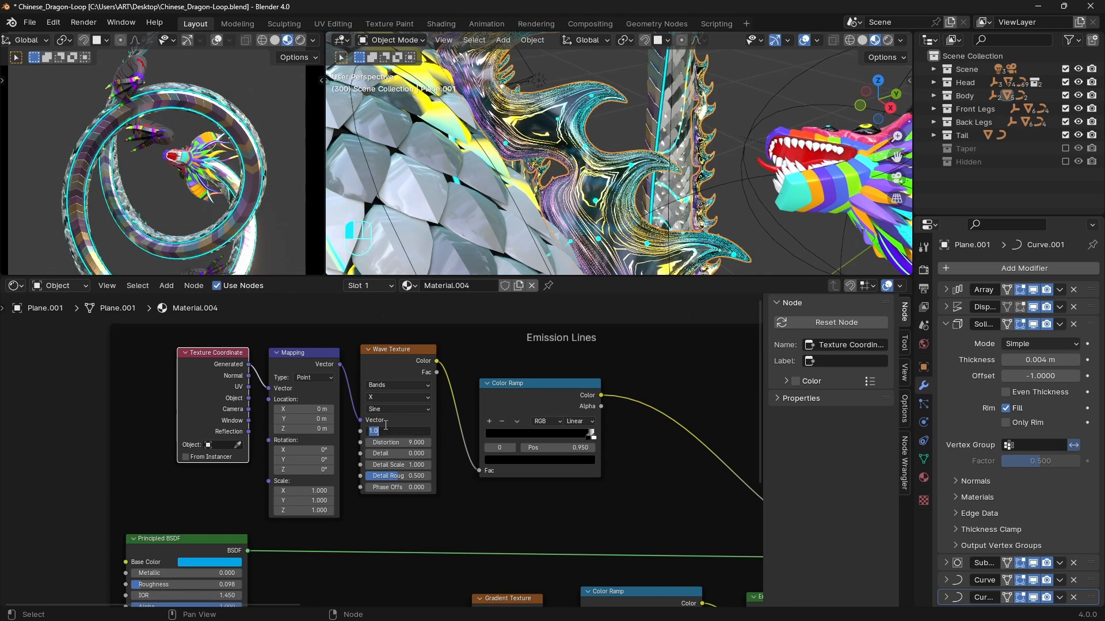
{"action": "key", "text": "Return"}
- Enter Edit Mode on the fin, disable Edit Mode display for its two Curve modifiers and deselect the mesh
{"action": "key", "text": "Tab"}
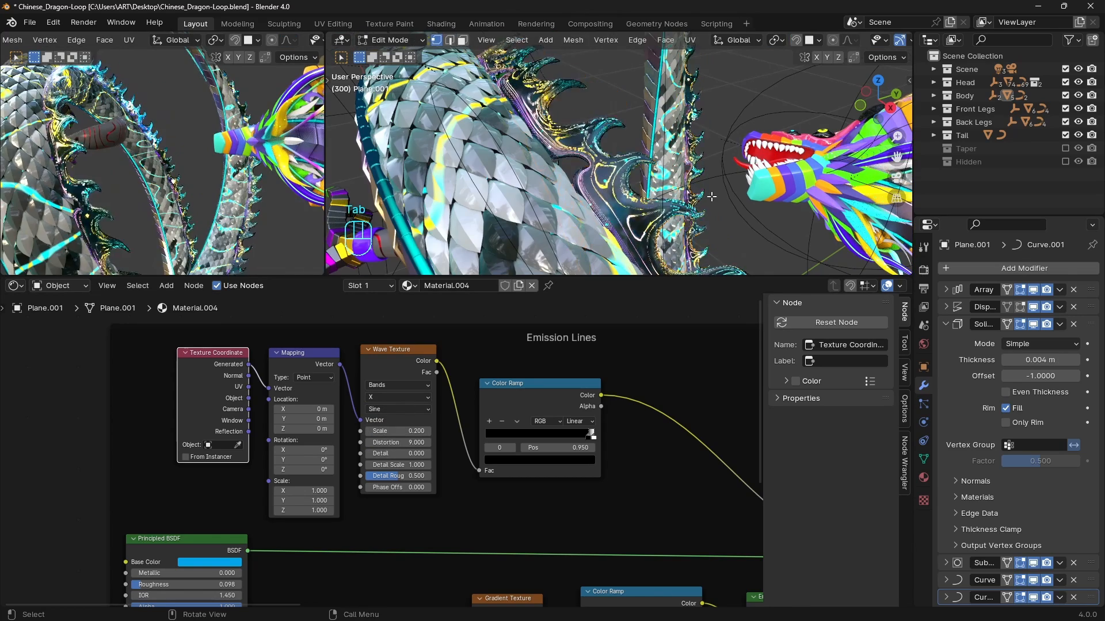
{"action": "key", "text": "a"}
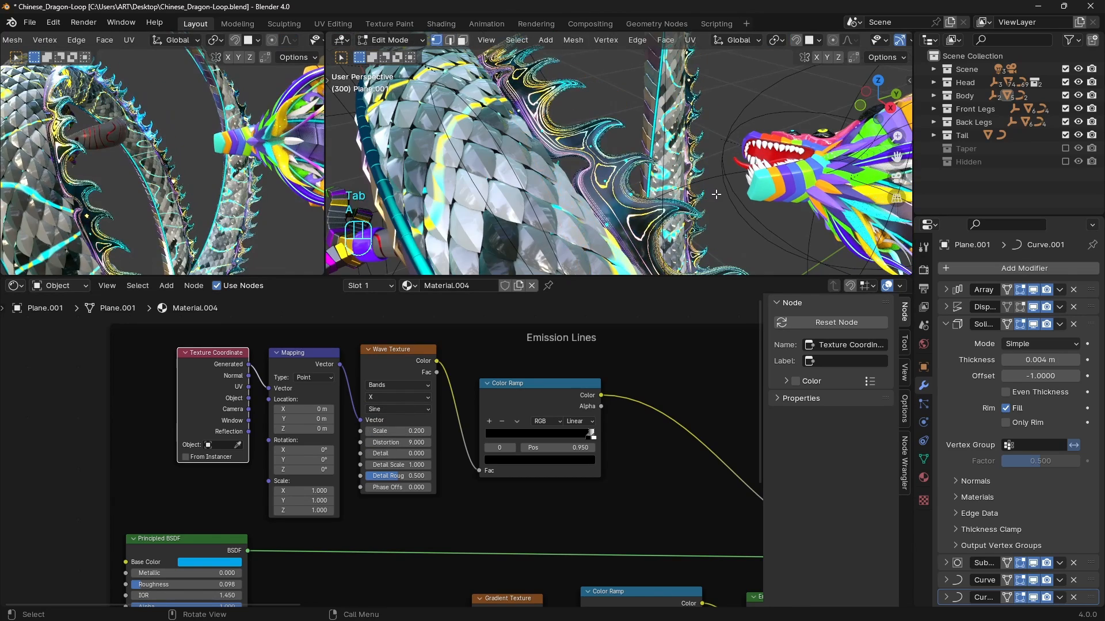
{"action": "key", "text": "grave"}
{"action": "middle_click_drag", "start_coordinate": [645, 167], "coordinate": [787, 133]}
{"action": "scroll", "coordinate": [678, 185], "scroll_direction": "up", "scroll_amount": 4}
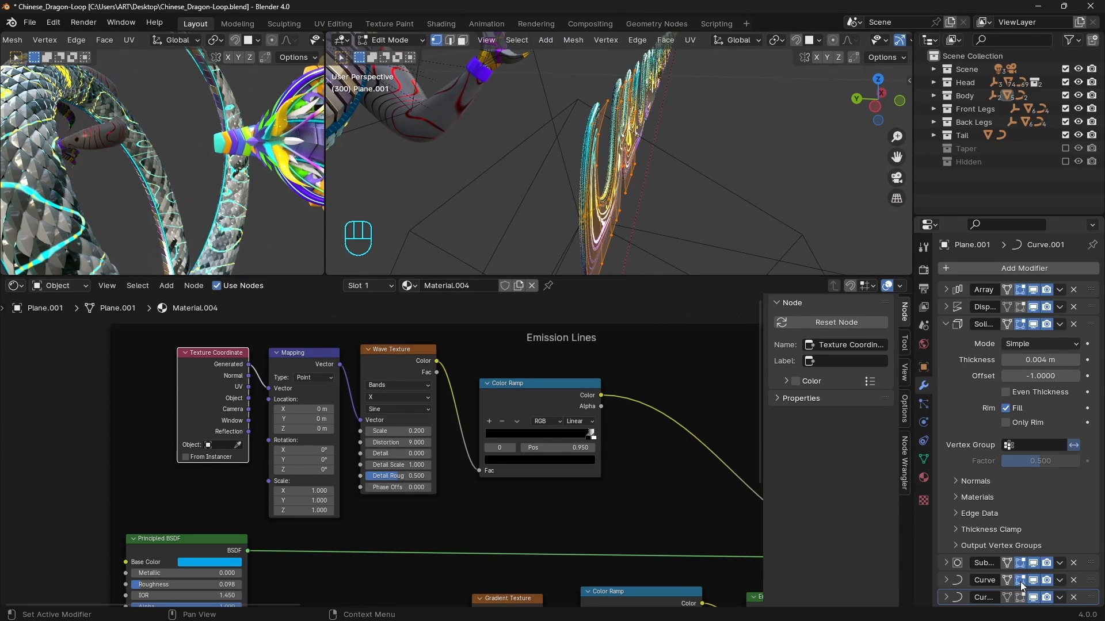
{"action": "middle_click_drag", "start_coordinate": [707, 166], "coordinate": [635, 171]}
{"action": "key", "text": "alt+a"}
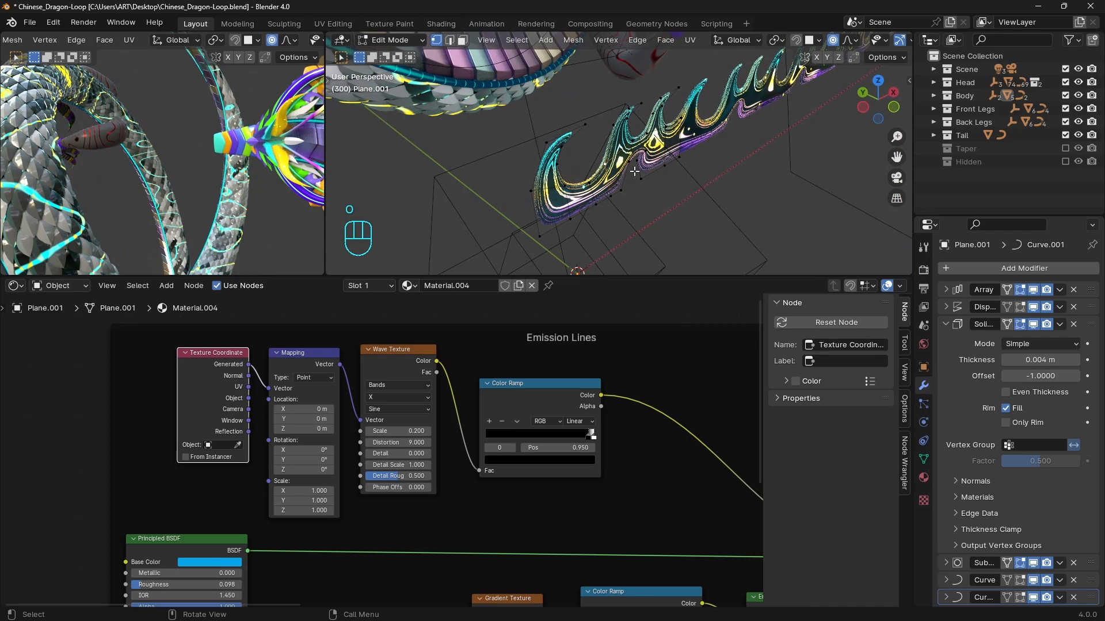
- Move part of the fin along the Y axis with proportional editing, then leave and re-enter Edit Mode
{"action": "key", "text": "g"}
{"action": "key", "text": "y"}
{"action": "left_click", "coordinate": [653, 138]}
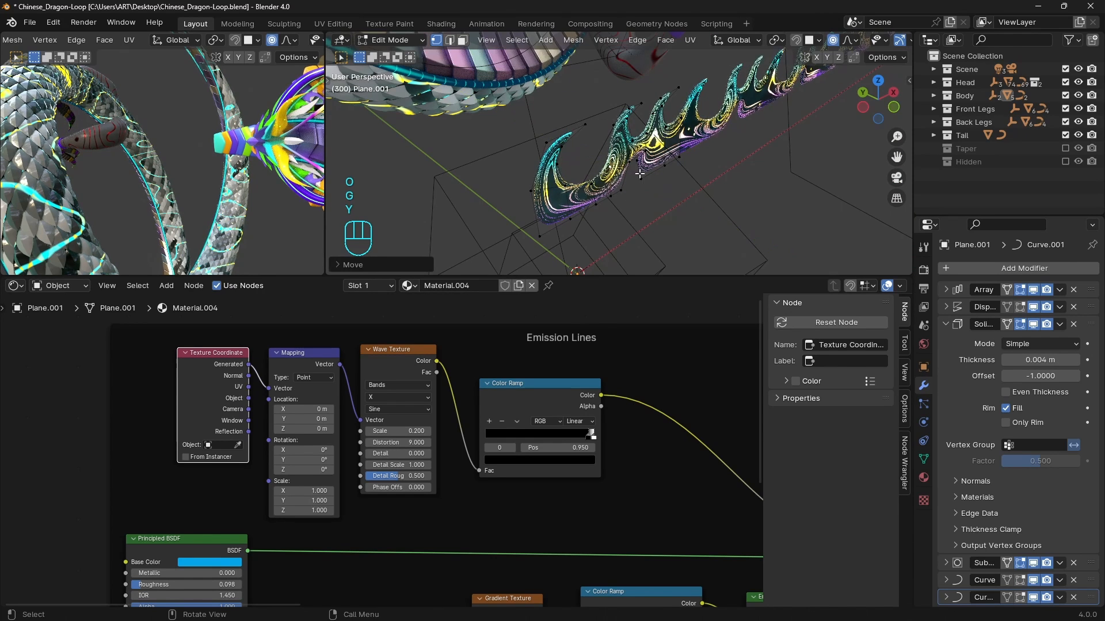
{"action": "key", "text": "Tab"}
{"action": "key", "text": "Tab"}
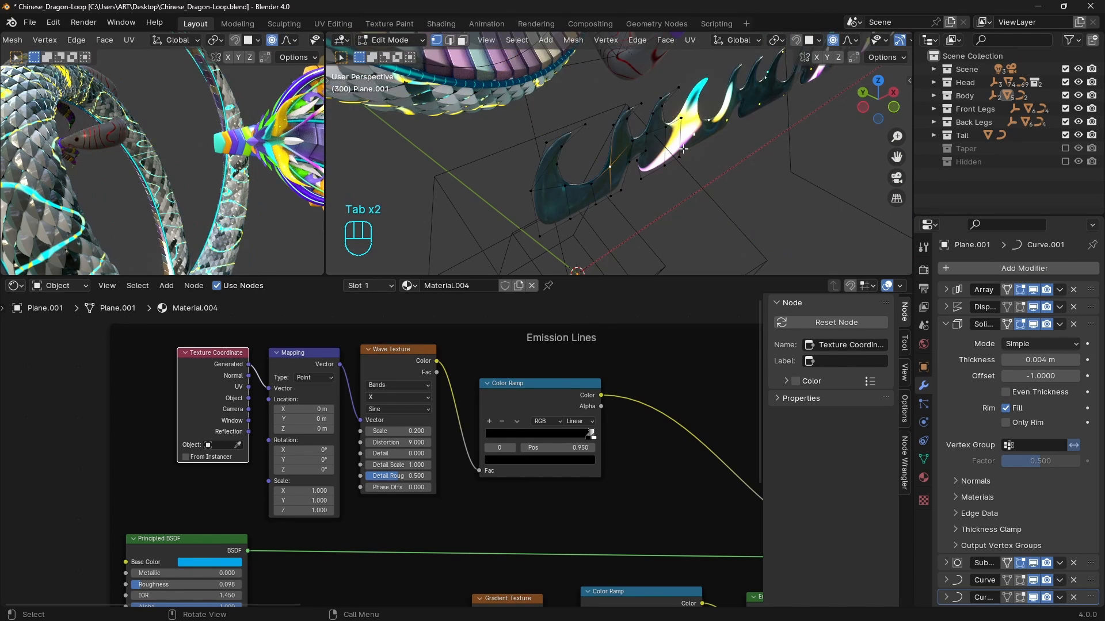
- Adjust the fin vertices along the Y axis once more and return to Object Mode
{"action": "middle_click_drag", "start_coordinate": [678, 122], "coordinate": [661, 131]}
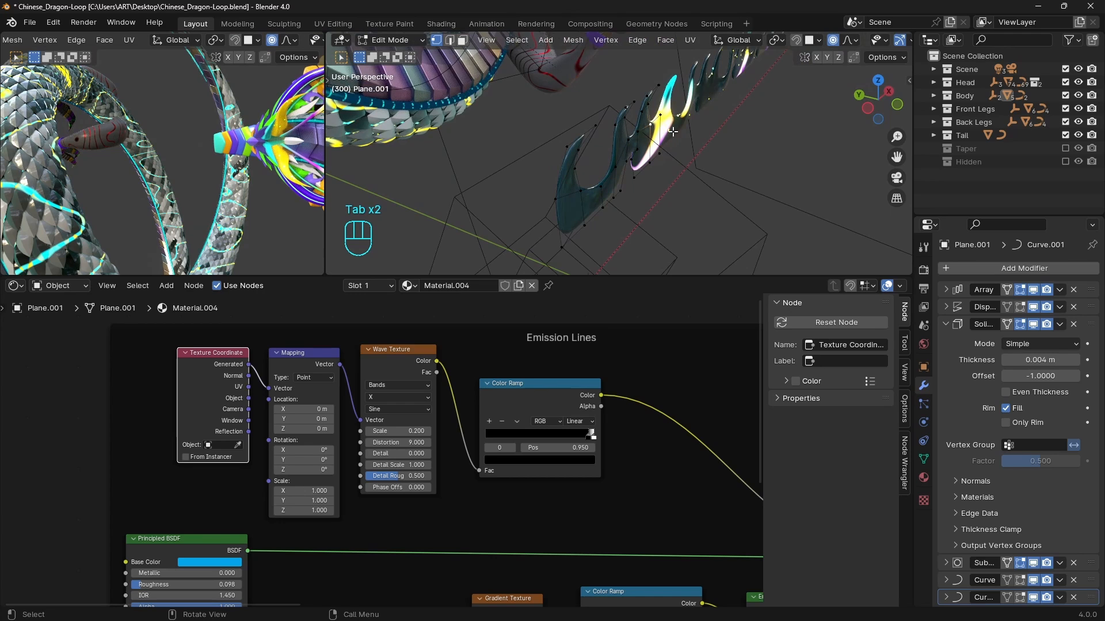
{"action": "key", "text": "g"}
{"action": "key", "text": "y"}
{"action": "left_click", "coordinate": [714, 153]}
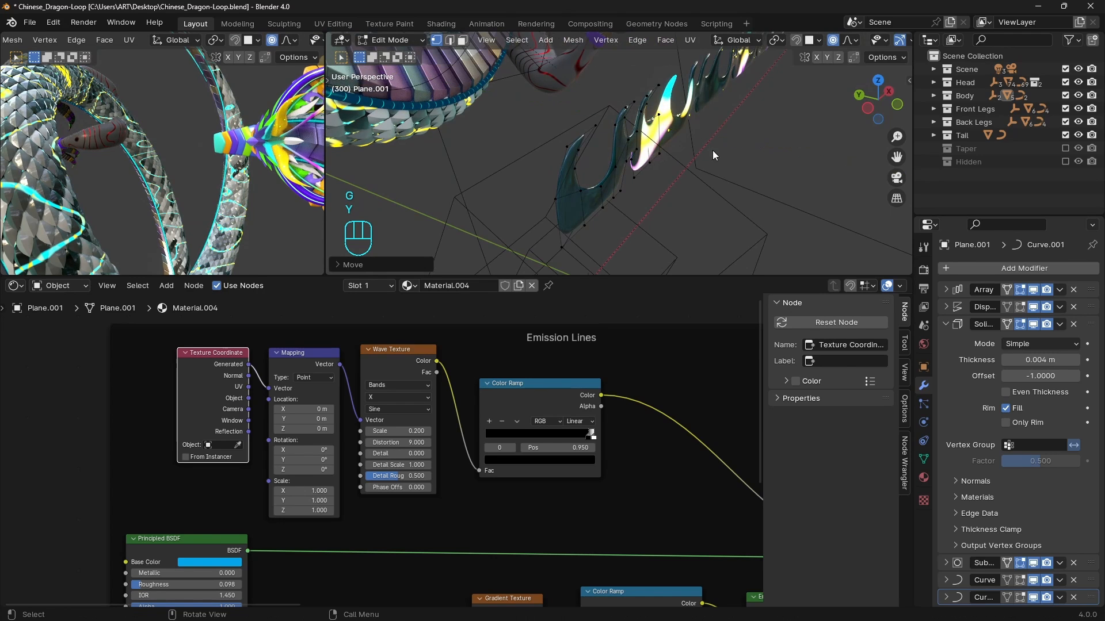
{"action": "key", "text": "Tab"}
{"action": "mouse_move", "coordinate": [185, 174]}
{"action": "middle_mouse_down", "text": "shift"}
{"action": "mouse_move", "coordinate": [209, 162]}
{"action": "mouse_move", "coordinate": [177, 202]}
{"action": "mouse_move", "coordinate": [193, 237]}
{"action": "mouse_move", "coordinate": [203, 213]}
{"action": "mouse_move", "coordinate": [182, 192]}
{"action": "middle_mouse_up", "text": "shift"}
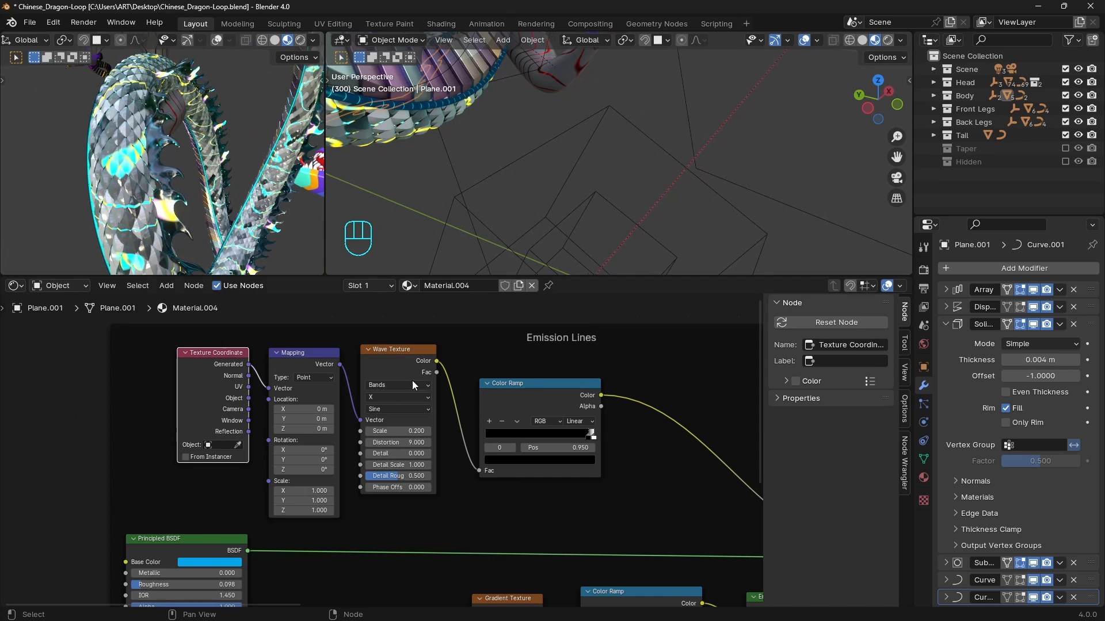
- Set the Emission Lines Wave Texture scale to 0.3 and its Color Ramp interpolation to B-Spline
{"action": "scroll", "coordinate": [432, 415], "scroll_direction": "up", "scroll_amount": 2}
{"action": "left_click", "coordinate": [403, 431]}
{"action": "type", "text": "."}
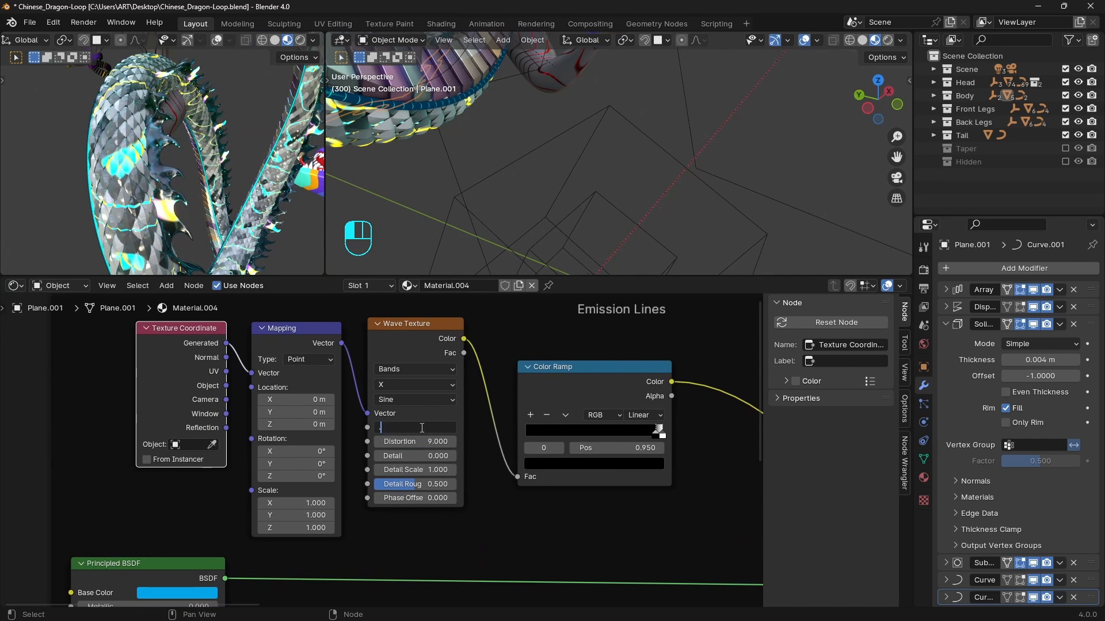
{"action": "type", "text": "3"}
{"action": "key", "text": "Return"}
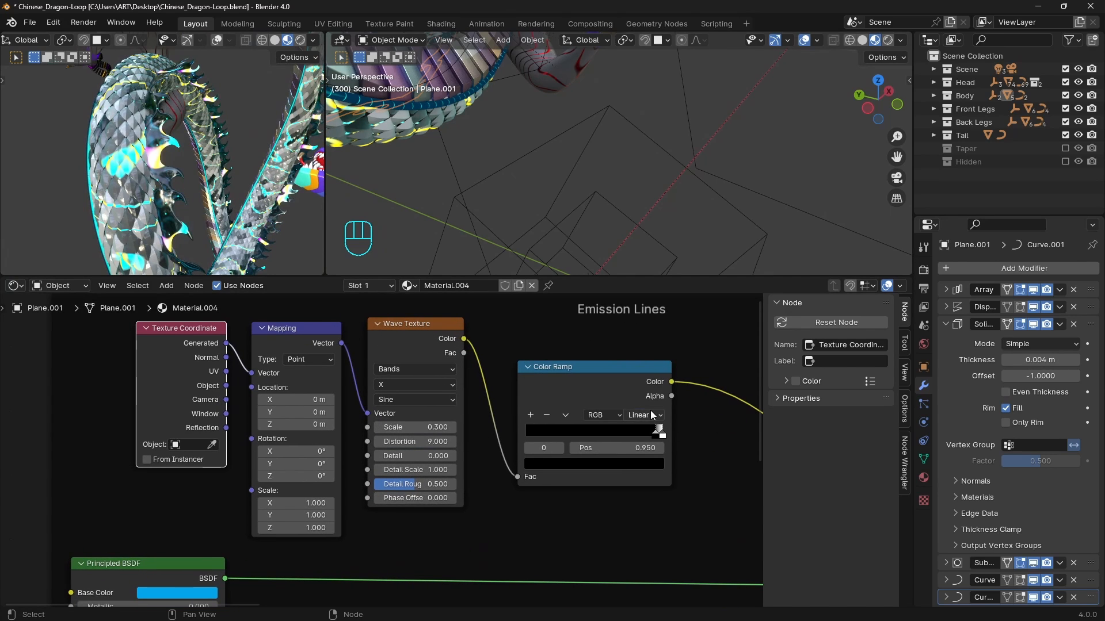
{"action": "left_click", "coordinate": [652, 416]}
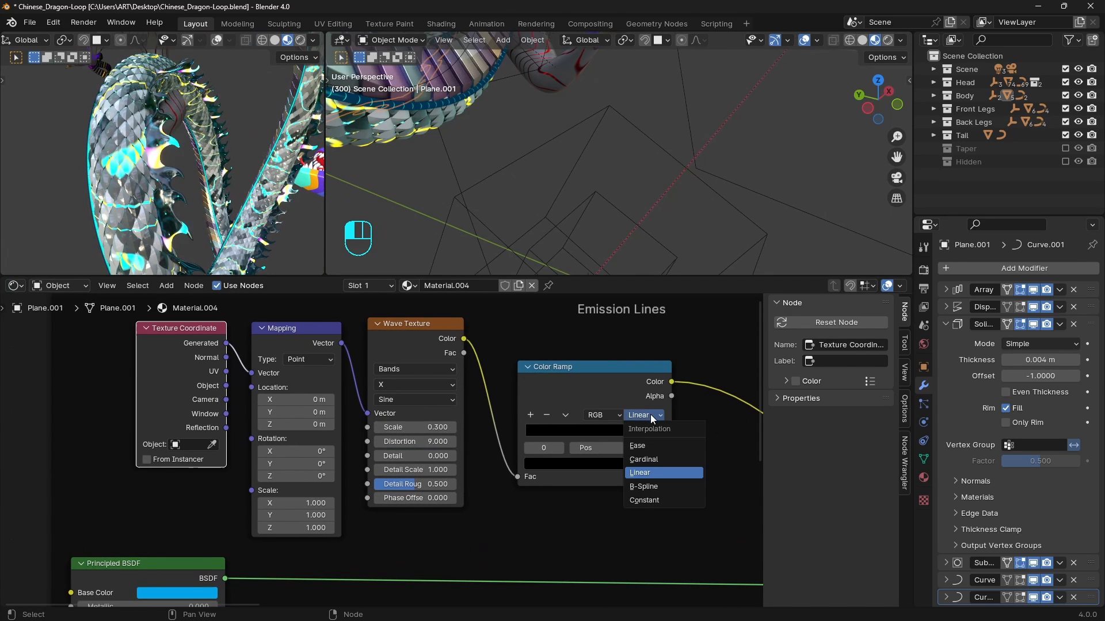
{"action": "left_click", "coordinate": [643, 487]}
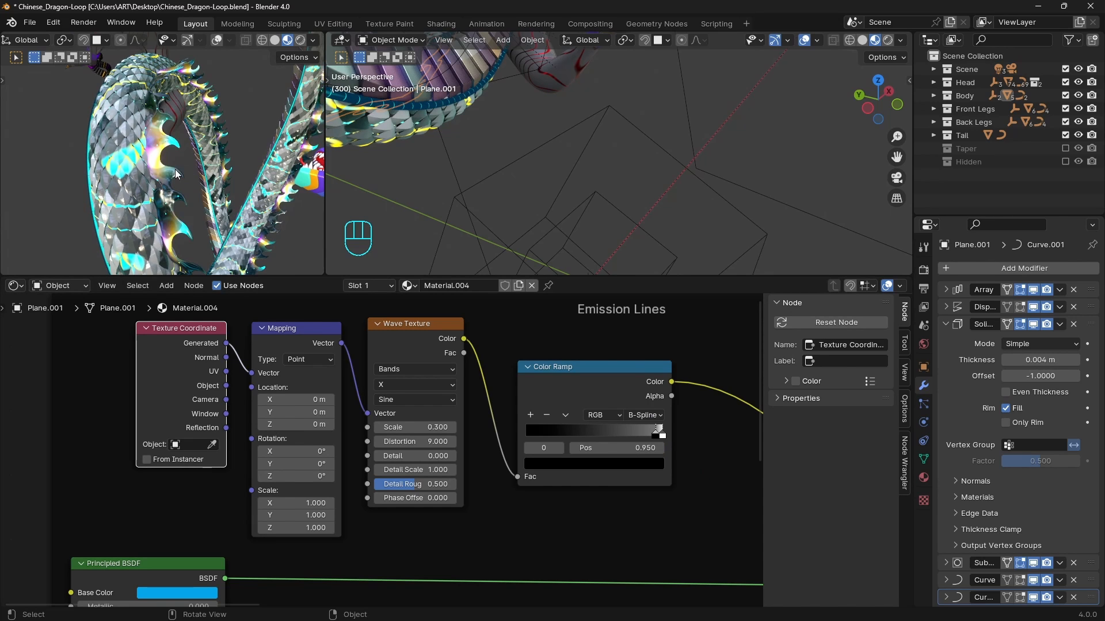
- In the Emission Dots frame, connect the Texture Coordinate's Generated output to the Mapping node's Vector input
{"action": "middle_click_drag", "start_coordinate": [176, 170], "coordinate": [251, 210]}
{"action": "scroll", "coordinate": [250, 215], "scroll_direction": "up", "scroll_amount": 3}
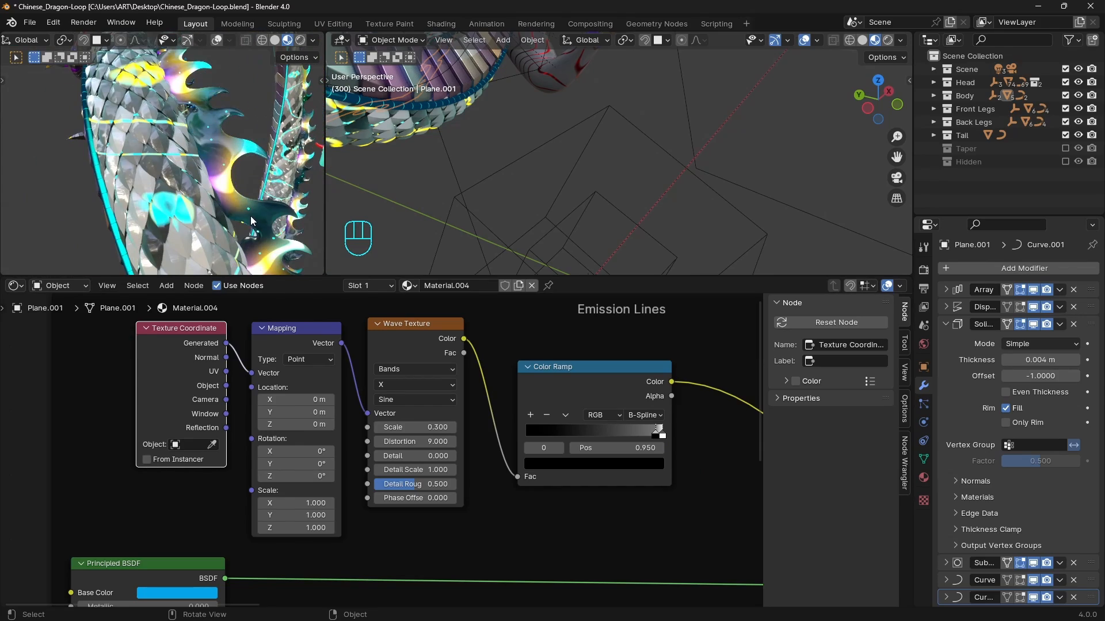
{"action": "middle_click_drag", "start_coordinate": [445, 172], "coordinate": [688, 178]}
{"action": "scroll", "coordinate": [654, 387], "scroll_direction": "down", "scroll_amount": 7}
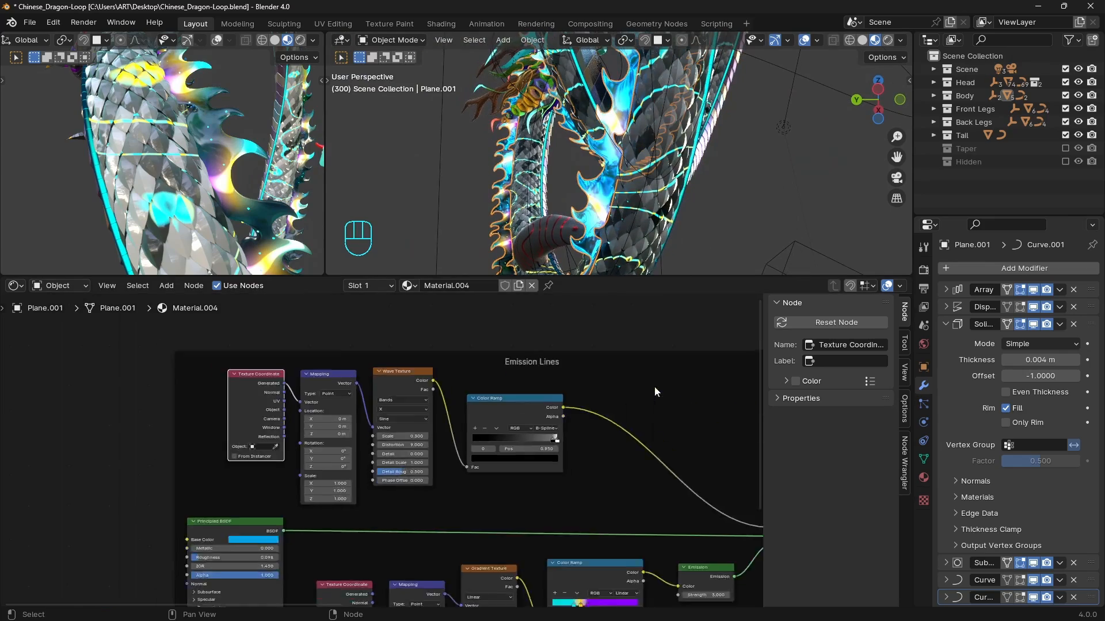
{"action": "middle_click_drag", "start_coordinate": [731, 406], "coordinate": [373, 385]}
{"action": "scroll", "coordinate": [373, 385], "scroll_direction": "up", "scroll_amount": 6}
{"action": "middle_click_drag", "start_coordinate": [561, 400], "coordinate": [284, 404]}
{"action": "scroll", "coordinate": [286, 403], "scroll_direction": "up", "scroll_amount": 2}
{"action": "left_click_drag", "start_coordinate": [341, 380], "coordinate": [366, 410]}
- Set the Emission Dots Voronoi Texture scale to 9.5
{"action": "middle_click_drag", "start_coordinate": [573, 201], "coordinate": [588, 137]}
{"action": "scroll", "coordinate": [589, 136], "scroll_direction": "up", "scroll_amount": 3}
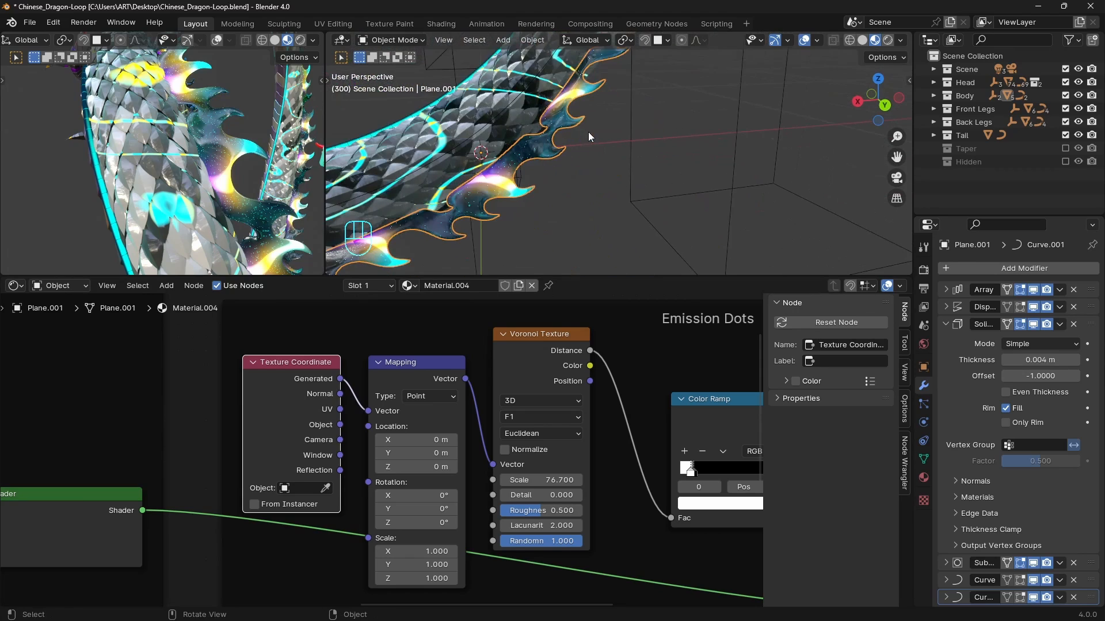
{"action": "middle_click_drag", "start_coordinate": [622, 437], "coordinate": [552, 424]}
{"action": "left_click_drag", "start_coordinate": [468, 466], "coordinate": [440, 465]}
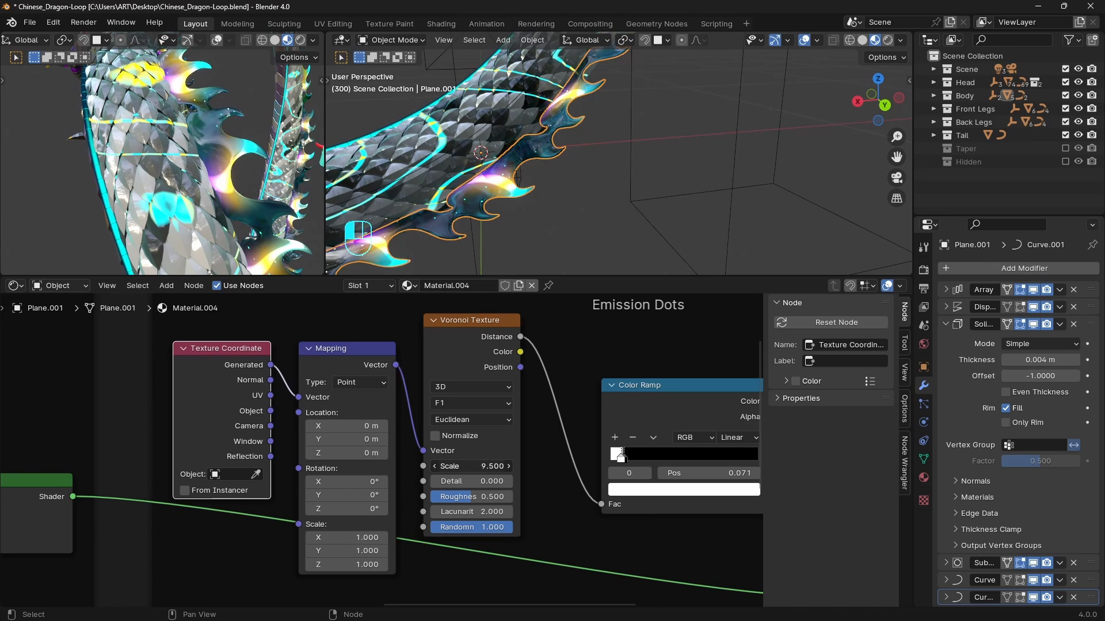
- Examine the fin material's complete node tree, maximizing the shader editor and restoring the layout
{"action": "scroll", "coordinate": [657, 461], "scroll_direction": "down", "scroll_amount": 5}
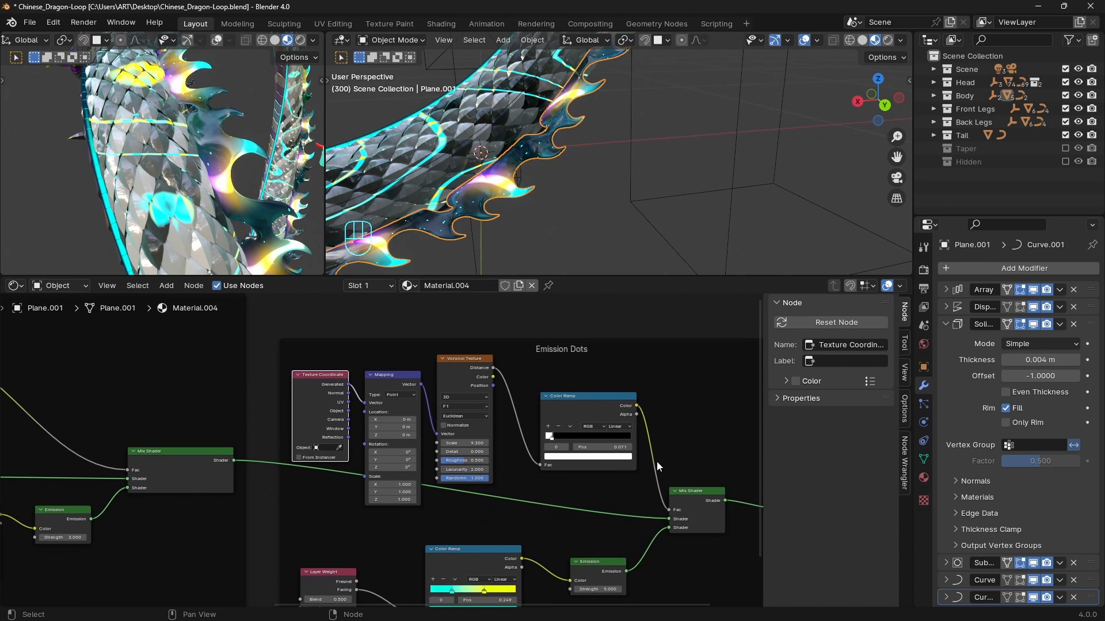
{"action": "middle_click_drag", "start_coordinate": [690, 437], "coordinate": [737, 432]}
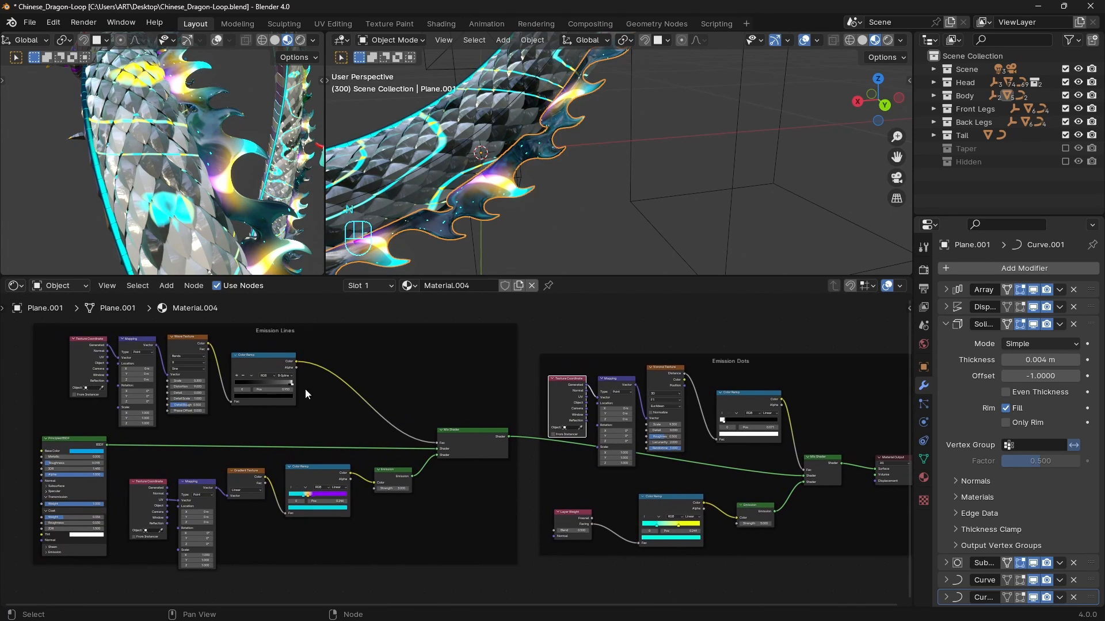
{"action": "key", "text": "ctrl+space"}
{"action": "key", "text": "Home"}
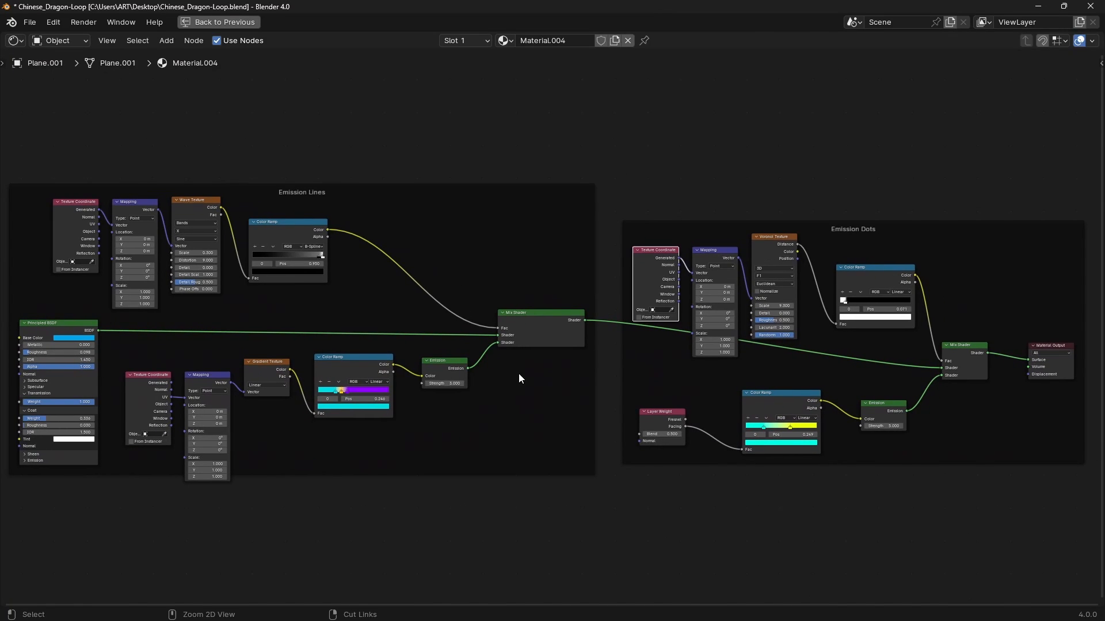
{"action": "key", "text": "ctrl+space"}
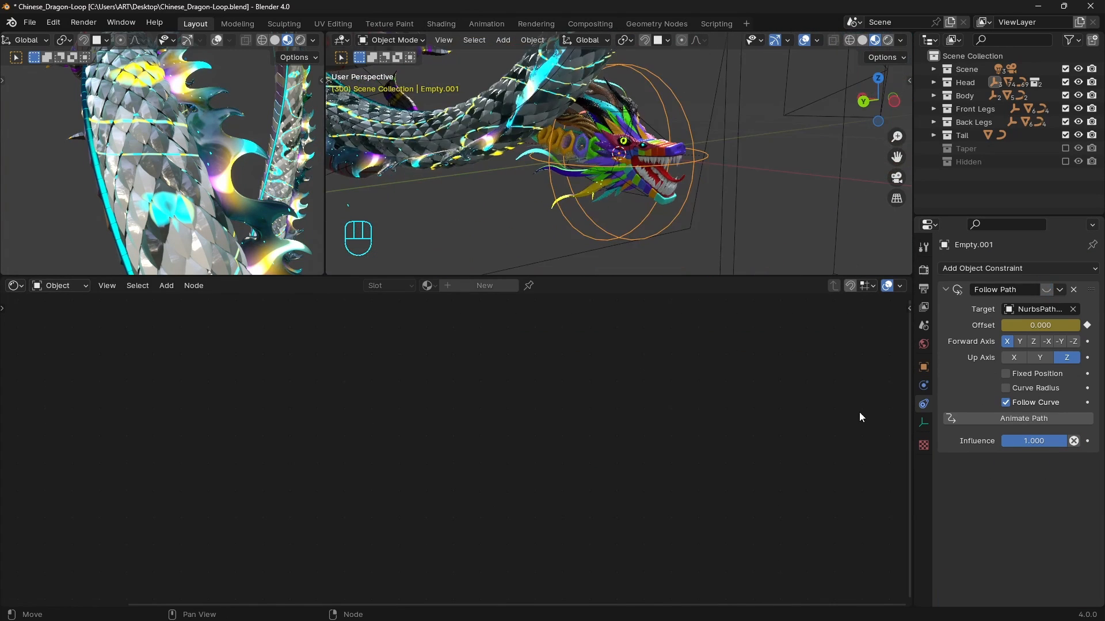
- On the dragon snout's material, set Metallic to 0, Roughness to 0.258 and Coat Weight to 0.431
{"action": "mouse_move", "coordinate": [708, 201]}
{"action": "middle_mouse_down", "text": "shift"}
{"action": "mouse_move", "coordinate": [662, 162]}
{"action": "mouse_move", "coordinate": [676, 194]}
{"action": "mouse_move", "coordinate": [699, 192]}
{"action": "middle_mouse_up", "text": "shift"}
{"action": "left_click", "coordinate": [489, 206]}
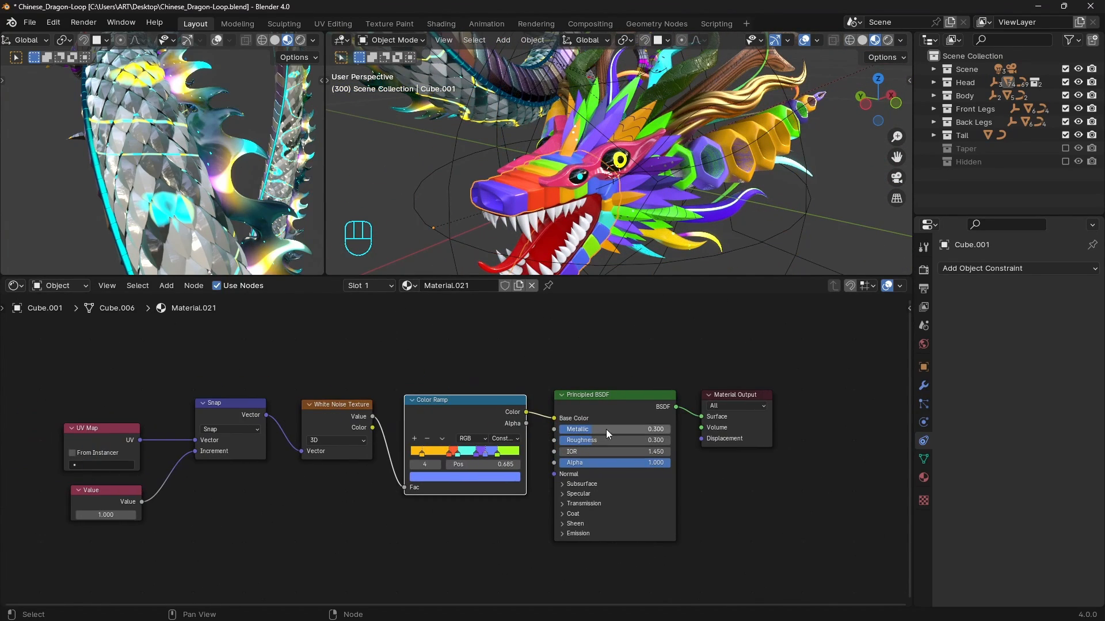
{"action": "left_click_drag", "start_coordinate": [607, 435], "coordinate": [561, 434]}
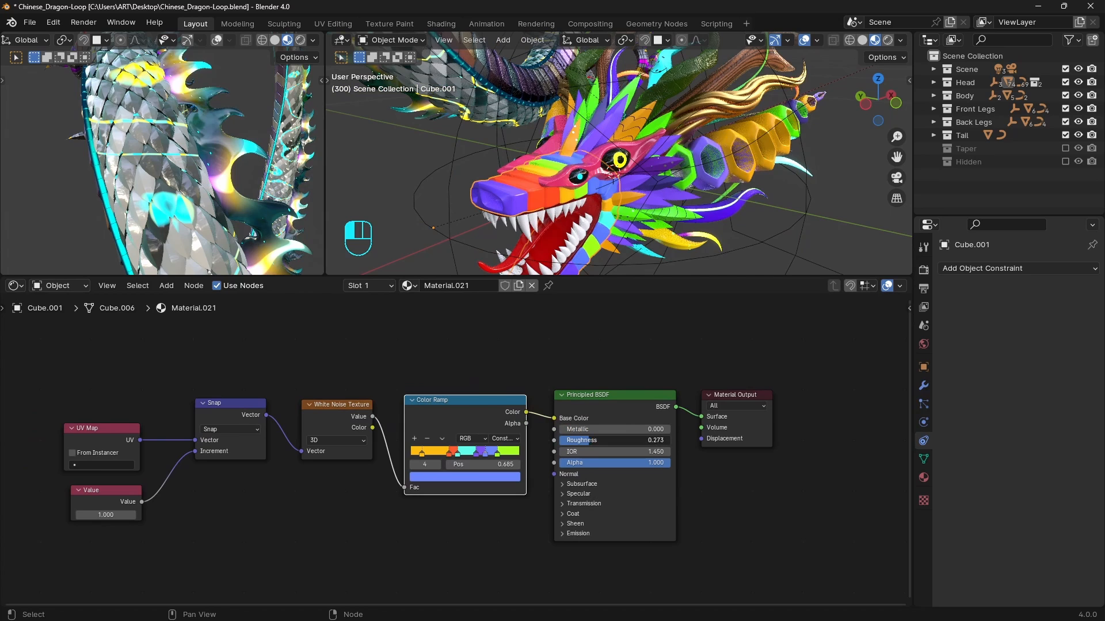
{"action": "left_click", "coordinate": [562, 513]}
{"action": "scroll", "coordinate": [602, 473], "scroll_direction": "up", "scroll_amount": 1}
{"action": "left_click_drag", "start_coordinate": [603, 489], "coordinate": [644, 488]}
{"action": "left_click_drag", "start_coordinate": [630, 489], "coordinate": [628, 489]}
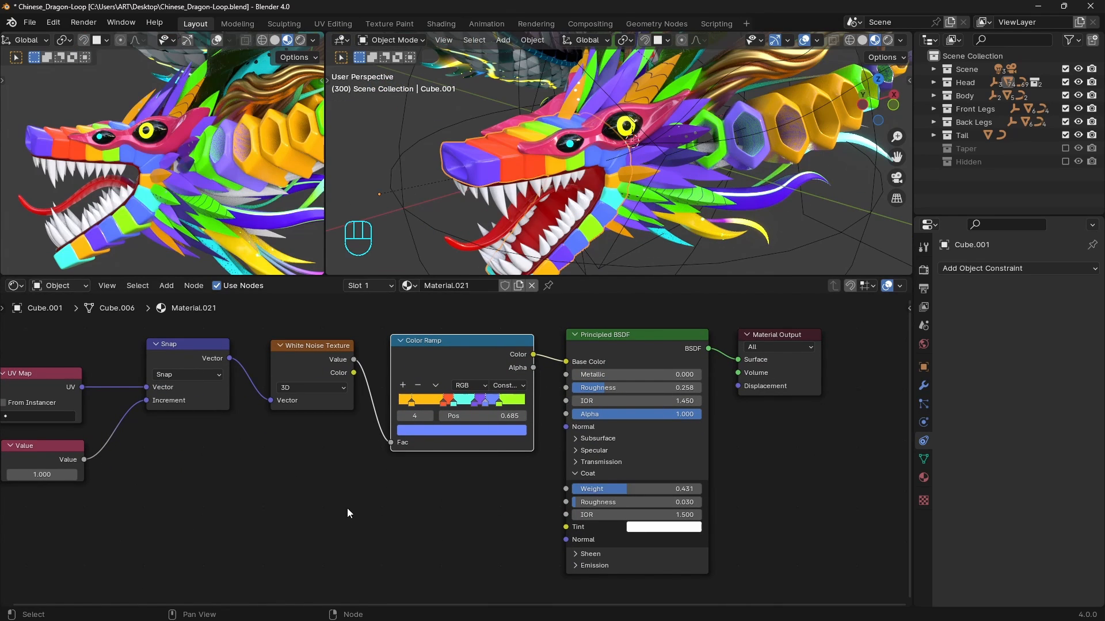
- Remove the red and orange stops from the snout's Color Ramp and move the purple stop to 0.435
{"action": "scroll", "coordinate": [494, 409], "scroll_direction": "up", "scroll_amount": 2}
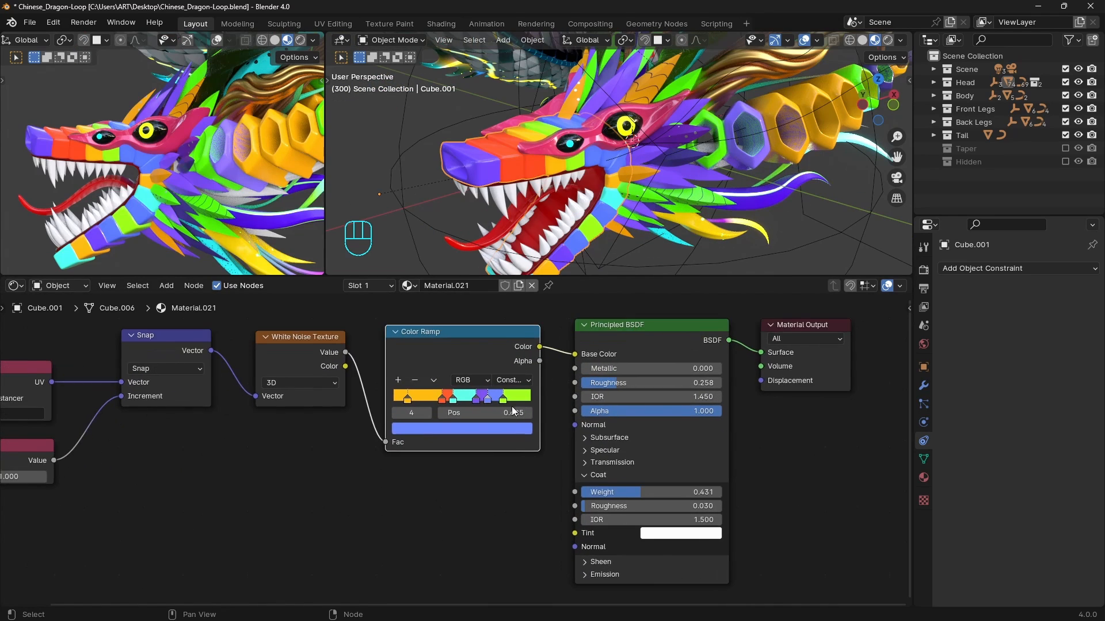
{"action": "middle_click_drag", "start_coordinate": [467, 394], "coordinate": [529, 410]}
{"action": "left_click", "coordinate": [538, 418]}
{"action": "left_click", "coordinate": [500, 418]}
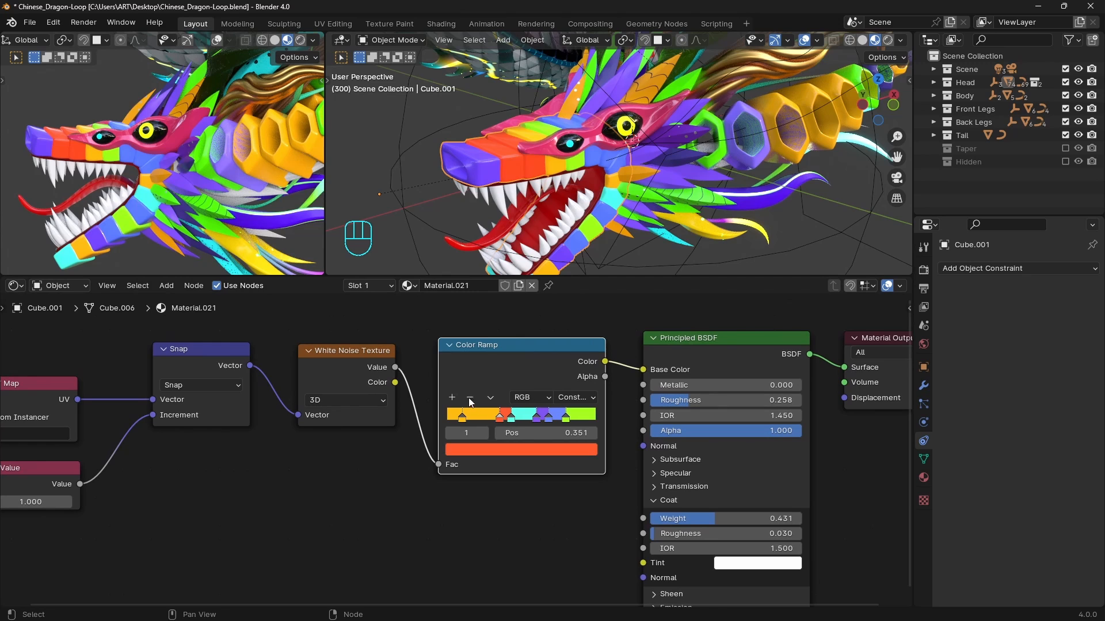
{"action": "left_click", "coordinate": [470, 398]}
{"action": "left_click", "coordinate": [470, 399]}
{"action": "left_click_drag", "start_coordinate": [536, 417], "coordinate": [511, 416]}
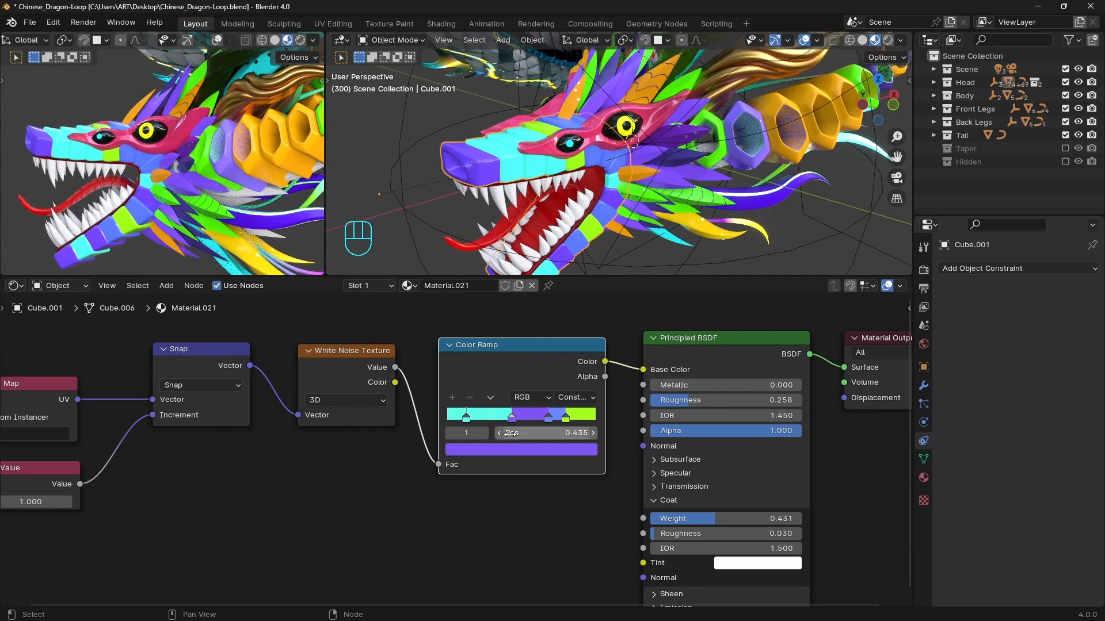
- Recolor and reposition the Color Ramp stops to run cyan, purple, lavender at 0.373, cream and tan
{"action": "left_click", "coordinate": [509, 450]}
{"action": "left_click", "coordinate": [549, 418]}
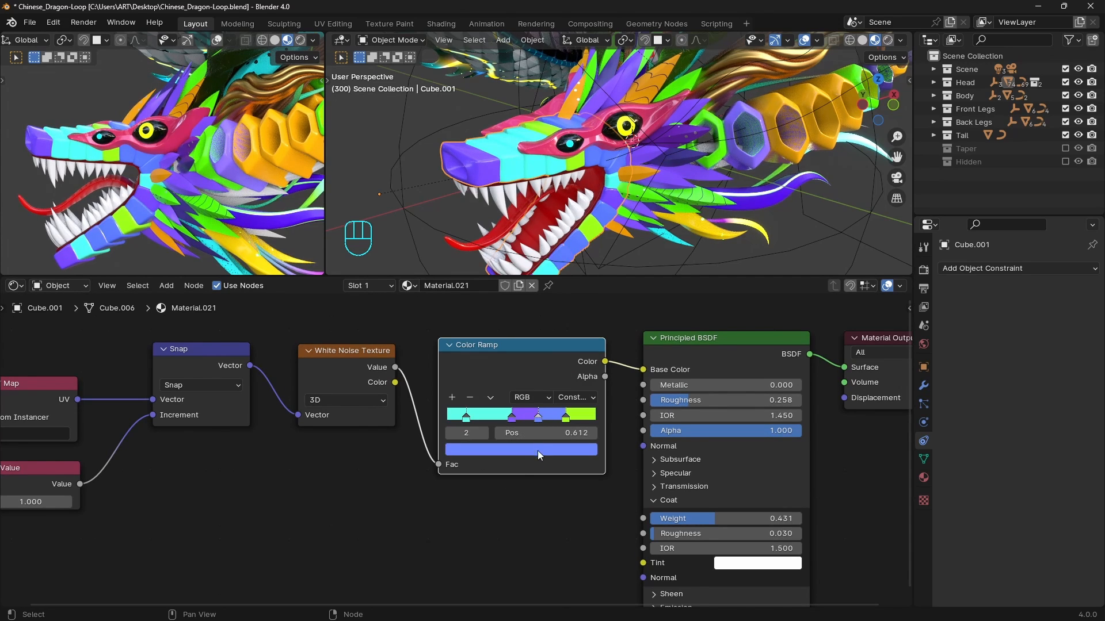
{"action": "left_click", "coordinate": [538, 451]}
{"action": "left_click_drag", "start_coordinate": [504, 312], "coordinate": [499, 308]}
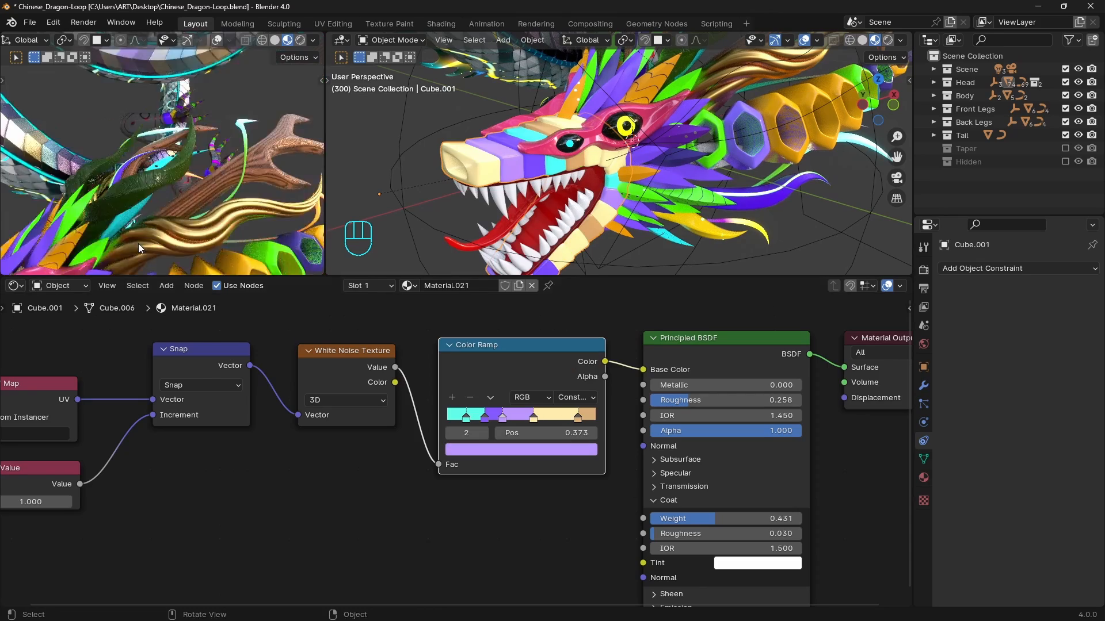
- Link the snout's material to the hexagonal ring object behind the head and make it a separate single-user copy
{"action": "middle_click_drag", "start_coordinate": [138, 244], "coordinate": [274, 171]}
{"action": "left_click", "coordinate": [275, 172]}
{"action": "left_click", "coordinate": [499, 155], "text": "shift"}
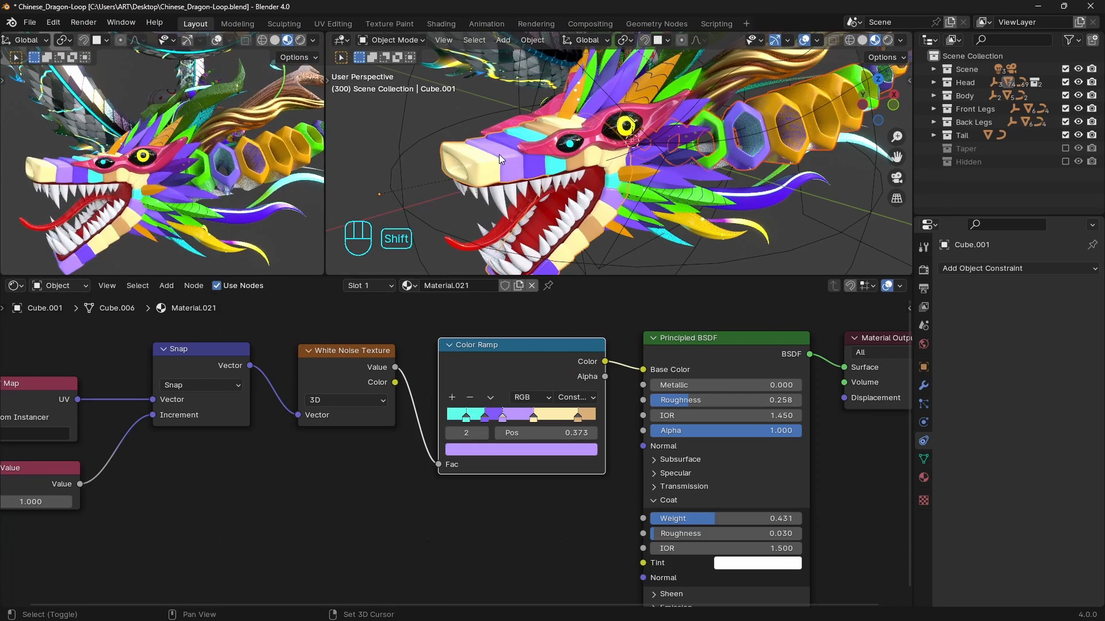
{"action": "key", "text": "ctrl+l"}
{"action": "left_click", "coordinate": [499, 153]}
{"action": "left_click", "coordinate": [755, 206]}
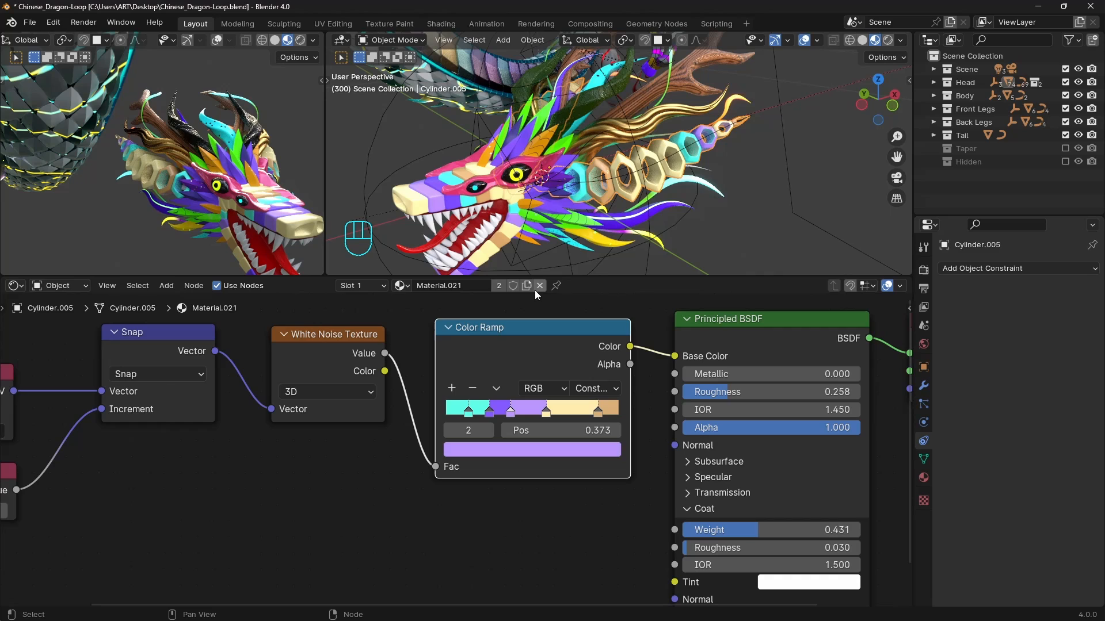
{"action": "left_click", "coordinate": [526, 286]}
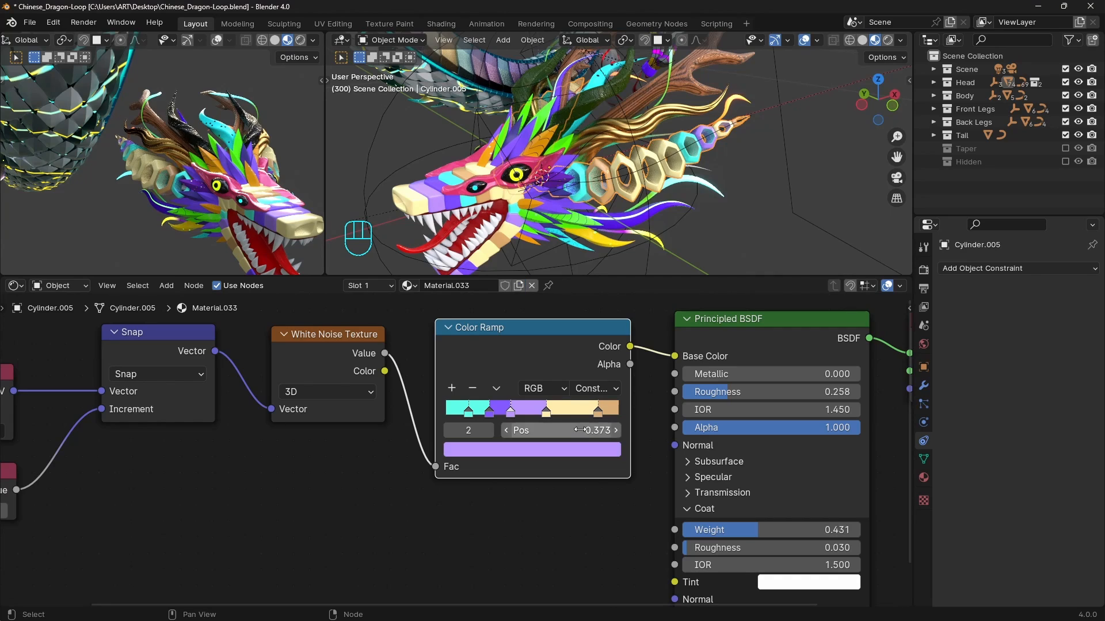
- Move the cream Color Ramp stop to 0.750, then link the hexagonal rings' material to the hair strands as a separate single-user copy
{"action": "left_click_drag", "start_coordinate": [546, 412], "coordinate": [578, 415]}
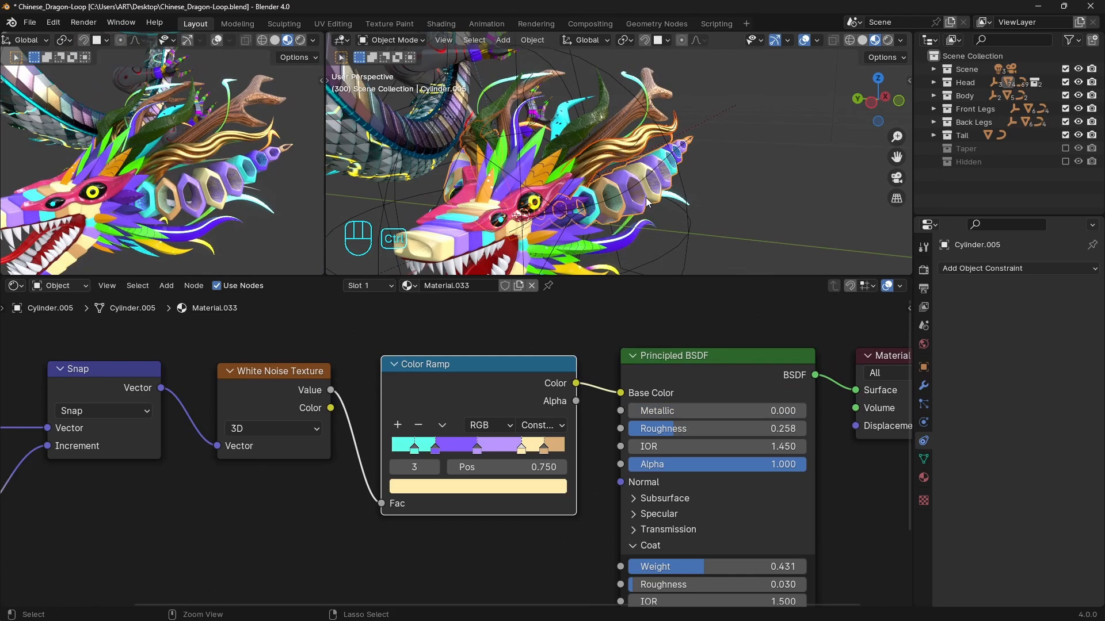
{"action": "key", "text": "ctrl+l"}
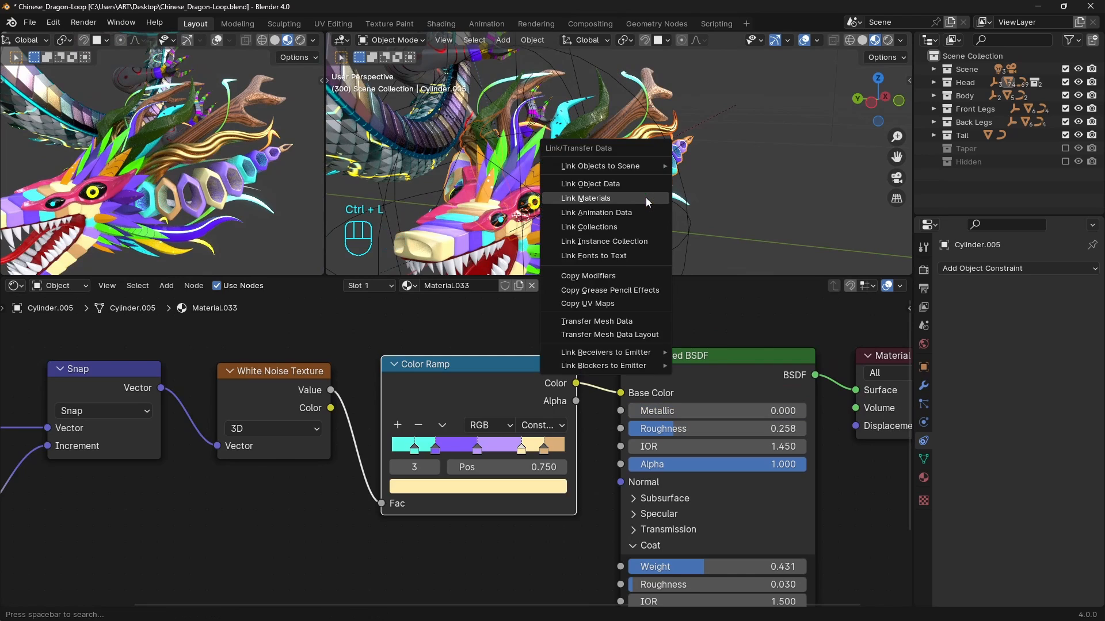
{"action": "left_click", "coordinate": [645, 198]}
{"action": "left_click", "coordinate": [624, 163]}
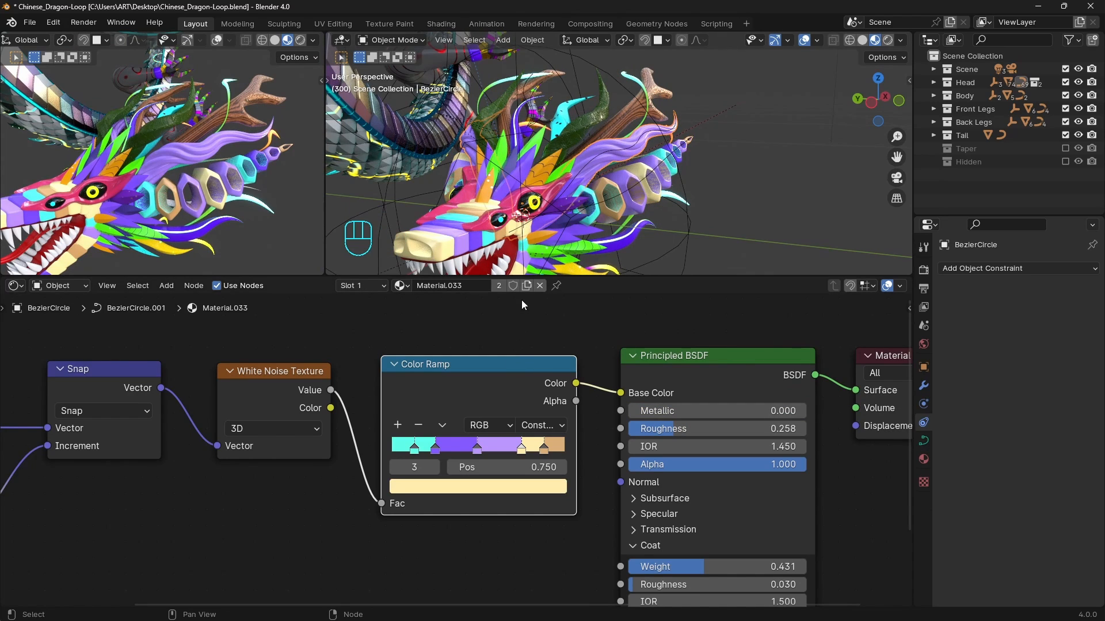
{"action": "middle_click_drag", "start_coordinate": [639, 198], "coordinate": [630, 176]}
{"action": "scroll", "coordinate": [624, 212], "scroll_direction": "up", "scroll_amount": 2}
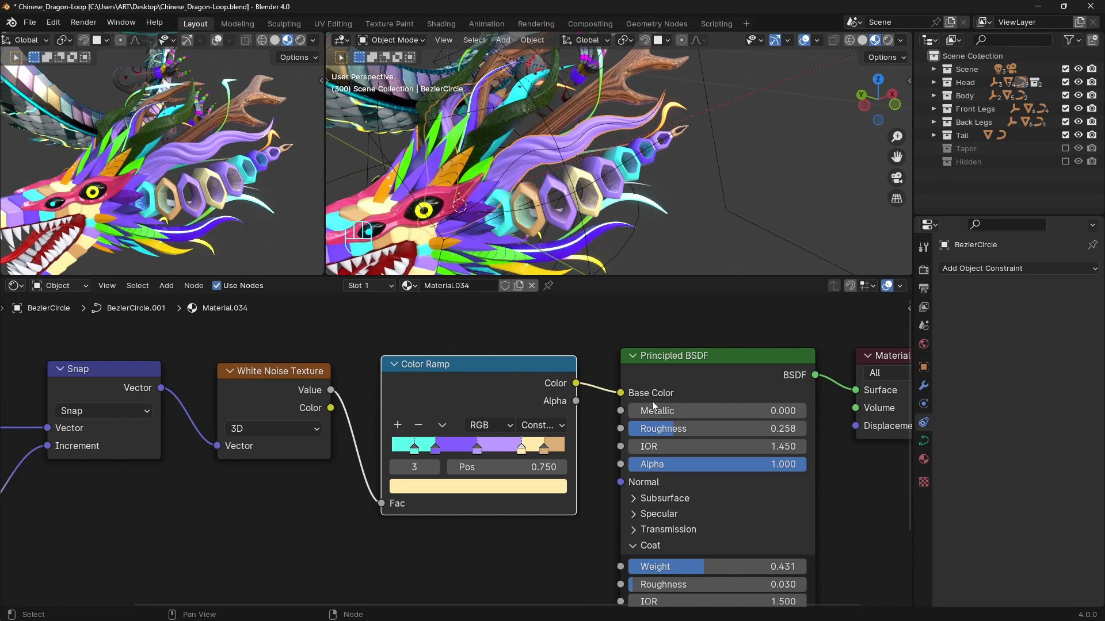
- Set the hair material's Metallic to 1.000 and Roughness to 0.346, and the UV Offset V of its six-count Array modifier to 1.0000
{"action": "left_click_drag", "start_coordinate": [655, 410], "coordinate": [835, 411]}
{"action": "middle_click_drag", "start_coordinate": [757, 230], "coordinate": [776, 232]}
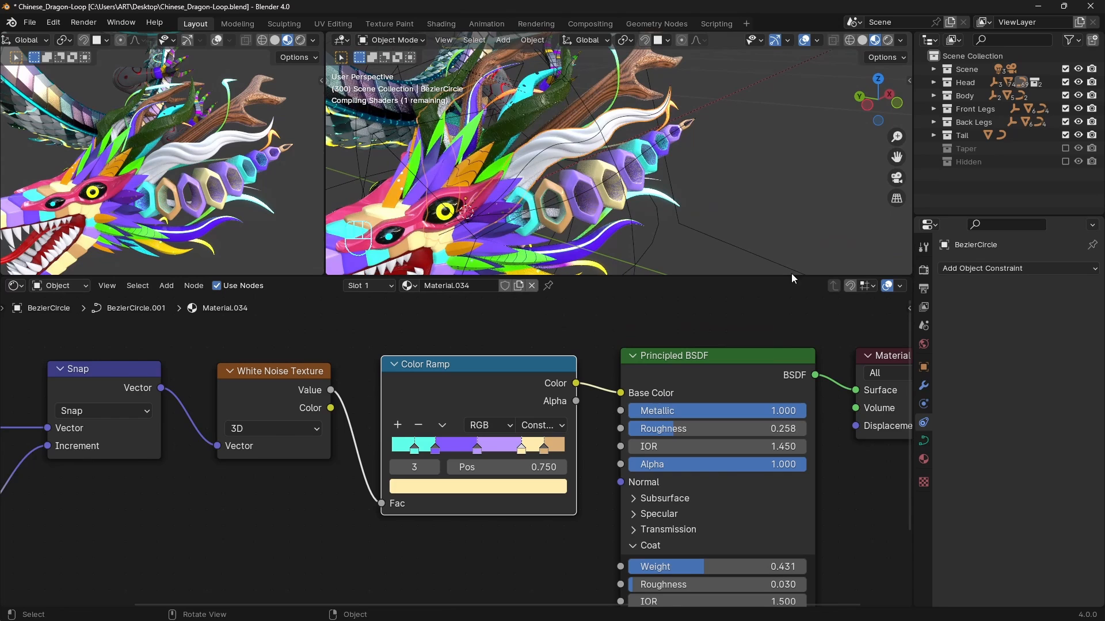
{"action": "left_click", "coordinate": [924, 384]}
{"action": "left_click", "coordinate": [946, 324]}
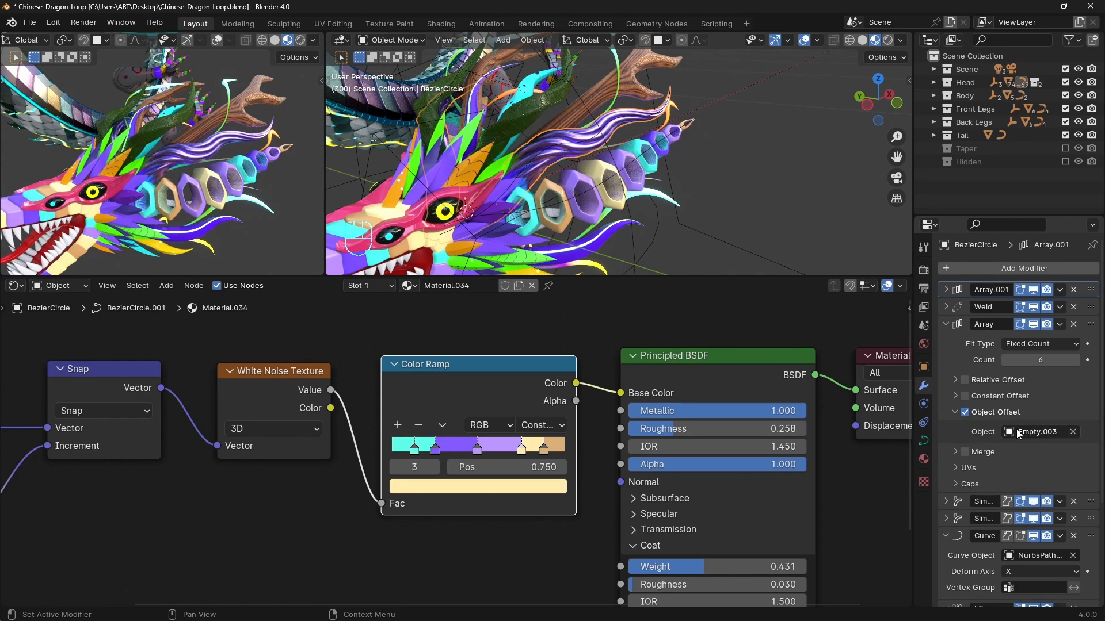
{"action": "left_click", "coordinate": [961, 467]}
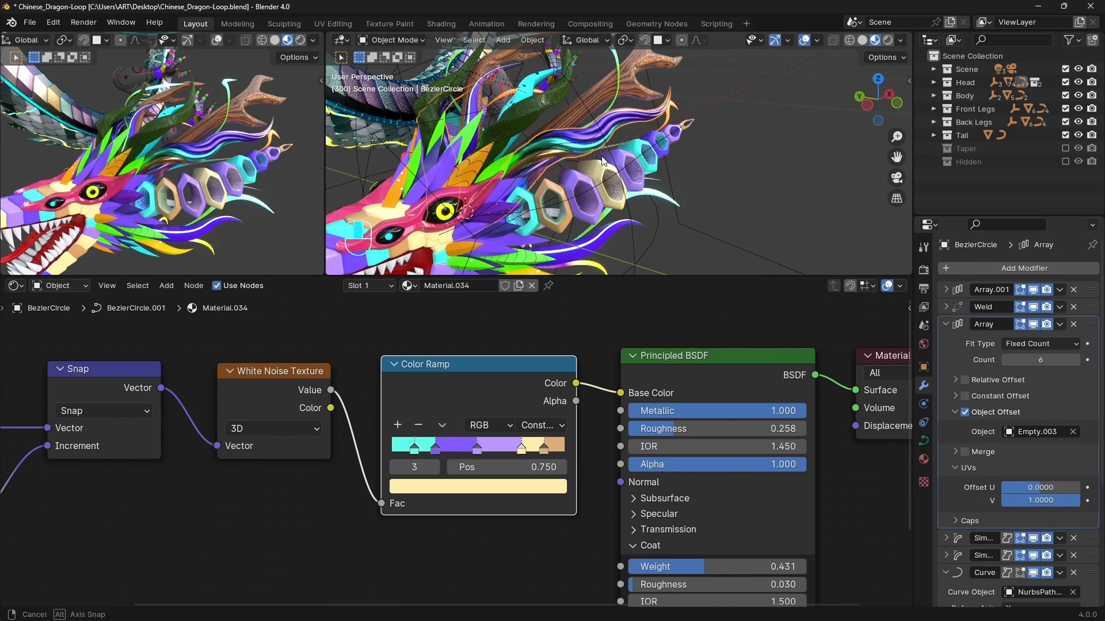
{"action": "middle_click_drag", "start_coordinate": [602, 161], "coordinate": [596, 158]}
{"action": "left_click_drag", "start_coordinate": [717, 428], "coordinate": [745, 429]}
{"action": "middle_click_drag", "start_coordinate": [654, 180], "coordinate": [635, 164]}
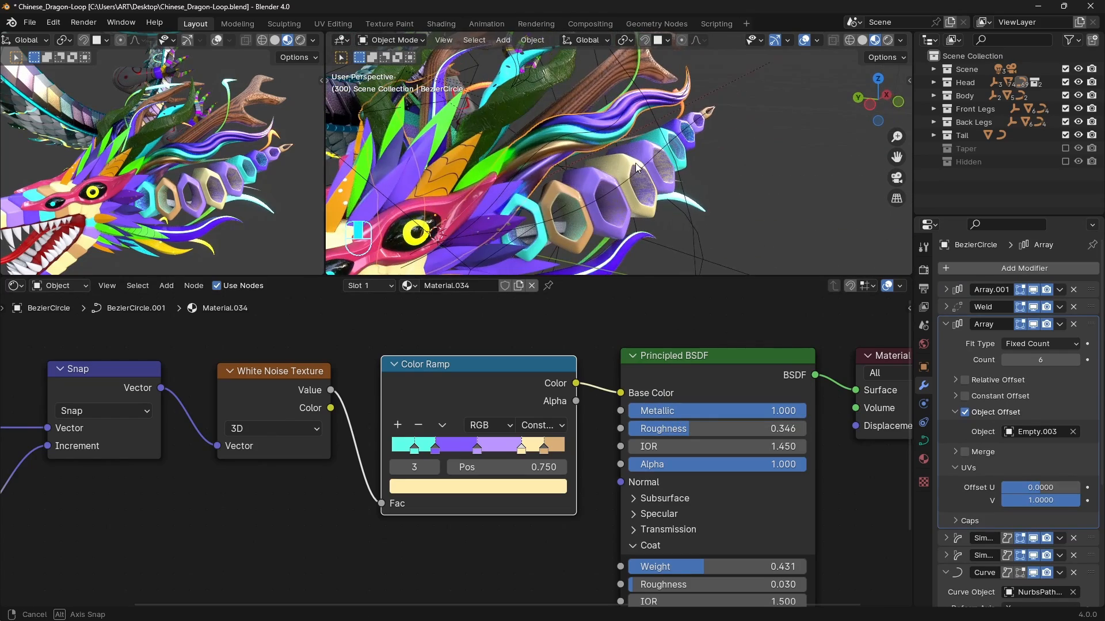
- Recolor the hair Color Ramp's dark purple stop at 0.250 to red and shift the cream stop slightly toward the tan one
{"action": "left_click_drag", "start_coordinate": [524, 453], "coordinate": [457, 447]}
{"action": "scroll", "coordinate": [457, 449], "scroll_direction": "up", "scroll_amount": 2}
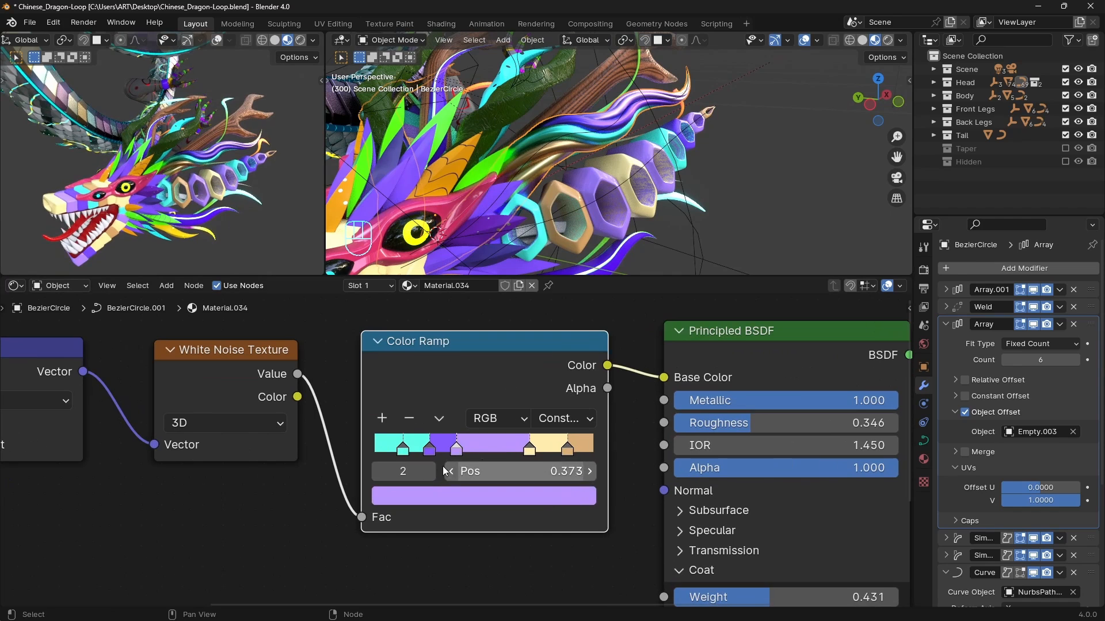
{"action": "left_click", "coordinate": [430, 451]}
{"action": "left_click", "coordinate": [459, 496]}
{"action": "left_click_drag", "start_coordinate": [460, 410], "coordinate": [514, 410]}
{"action": "middle_click_drag", "start_coordinate": [275, 190], "coordinate": [279, 147]}
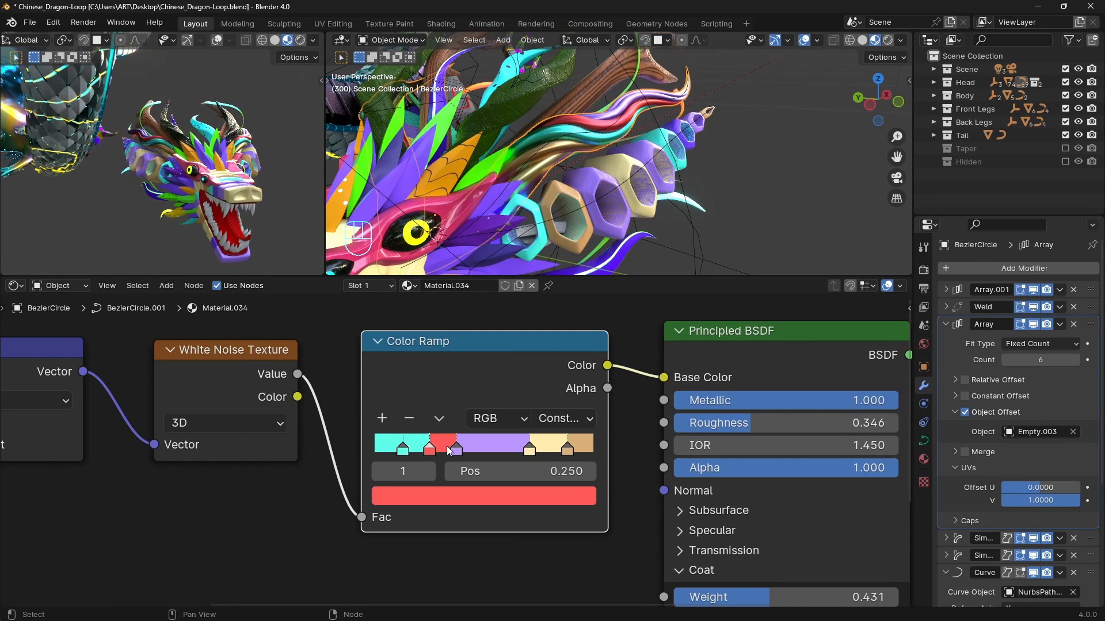
{"action": "mouse_move", "coordinate": [532, 452]}
{"action": "left_mouse_down"}
{"action": "mouse_move", "coordinate": [442, 452]}
{"action": "mouse_move", "coordinate": [541, 452]}
{"action": "left_mouse_up"}
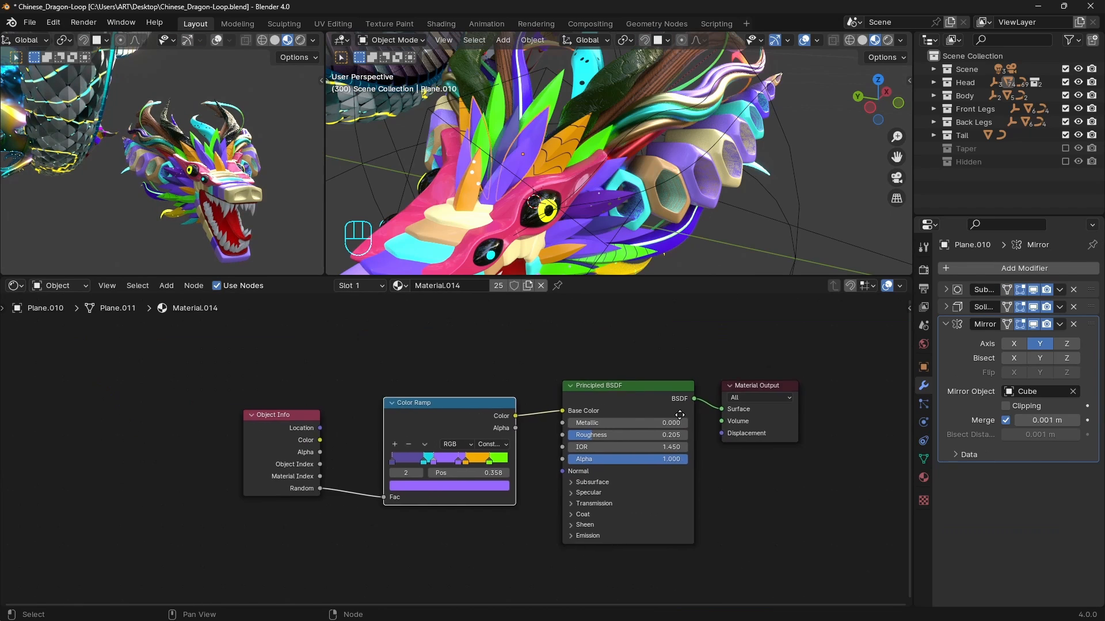
- Insert a Mix Shader between the Principled BSDF and Material Output of the head feathers' material, moving the output node aside for it
{"action": "middle_click_drag", "start_coordinate": [742, 378], "coordinate": [472, 378]}
{"action": "left_click", "coordinate": [472, 378]}
{"action": "key", "text": "g"}
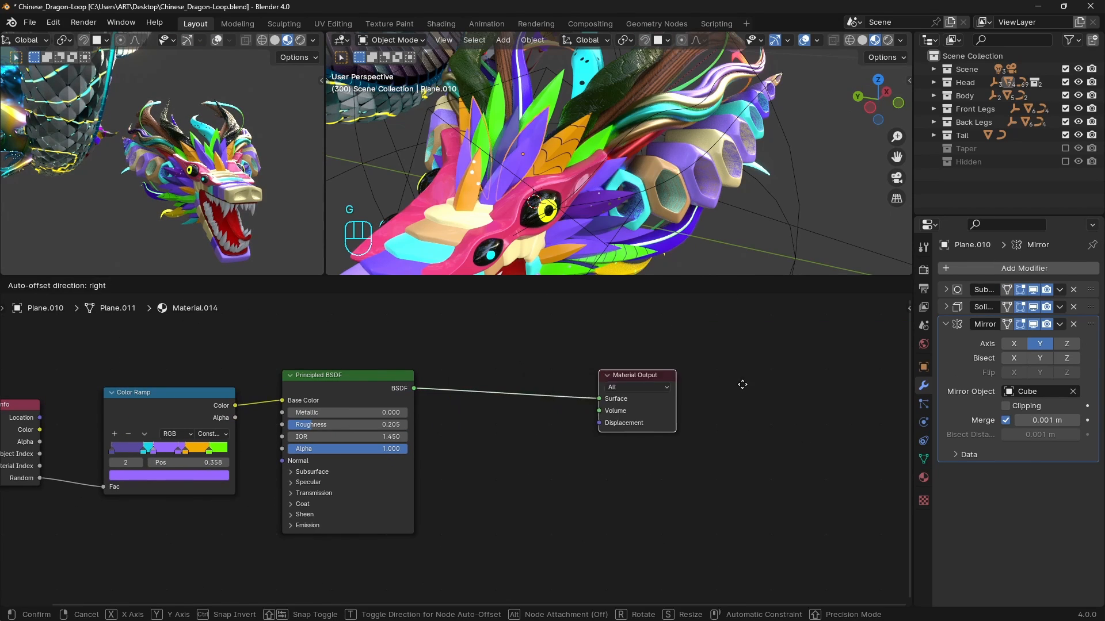
{"action": "left_click", "coordinate": [829, 387]}
{"action": "key", "text": "shift+a"}
{"action": "type", "text": "mix"}
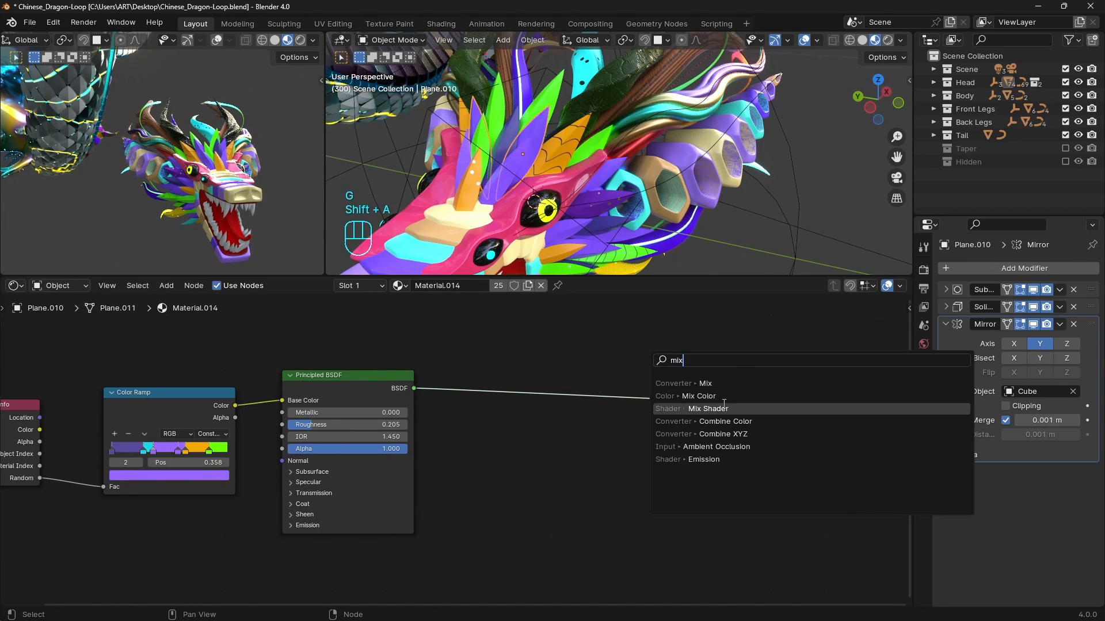
{"action": "key", "text": "Return"}
{"action": "left_click", "coordinate": [623, 378]}
- Add a Wave Texture with Mapping and Texture Coordinate nodes and connect its Color to the Mix Shader's Fac
{"action": "scroll", "coordinate": [571, 439], "scroll_direction": "up", "scroll_amount": 1}
{"action": "key", "text": "shift+a"}
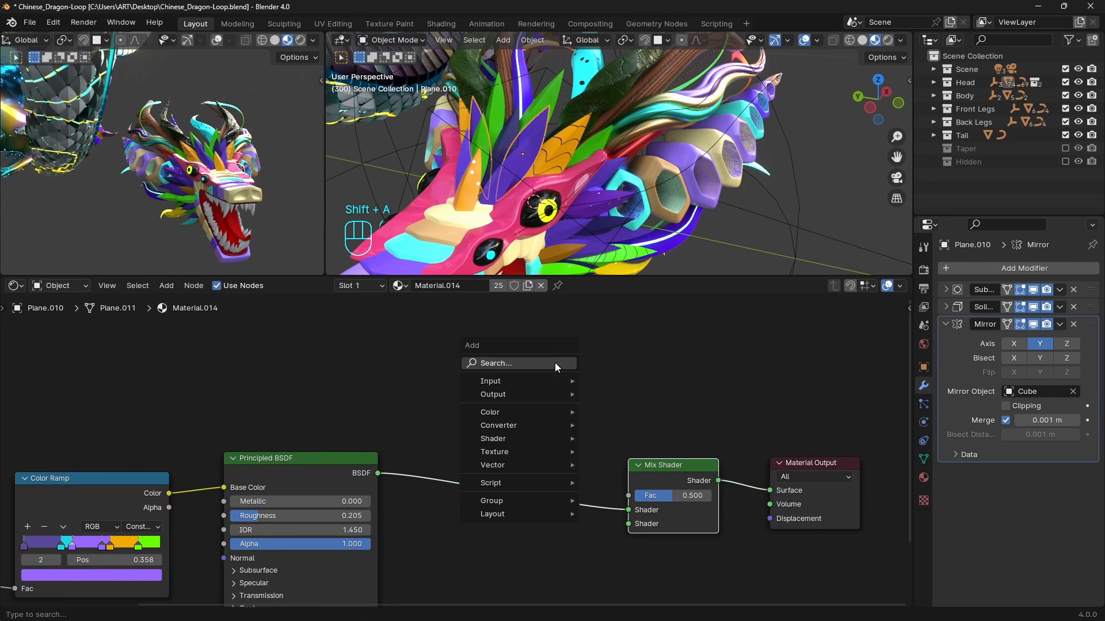
{"action": "type", "text": "wave"}
{"action": "key", "text": "Down"}
{"action": "key", "text": "Return"}
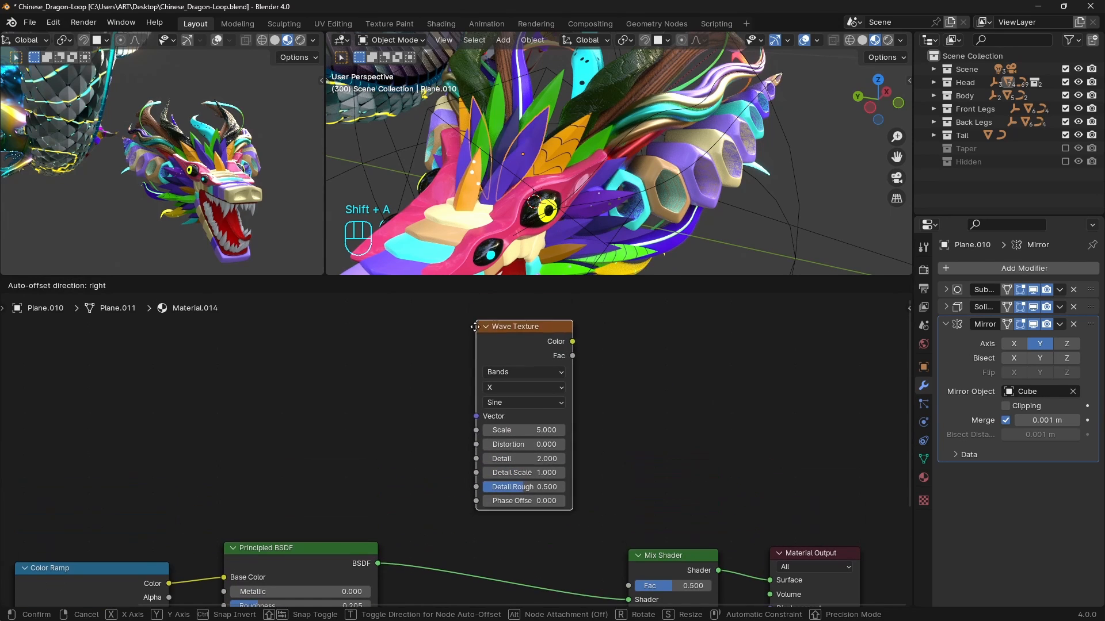
{"action": "left_click", "coordinate": [423, 299]}
{"action": "key", "text": "ctrl+t"}
{"action": "left_click_drag", "start_coordinate": [562, 361], "coordinate": [640, 544]}
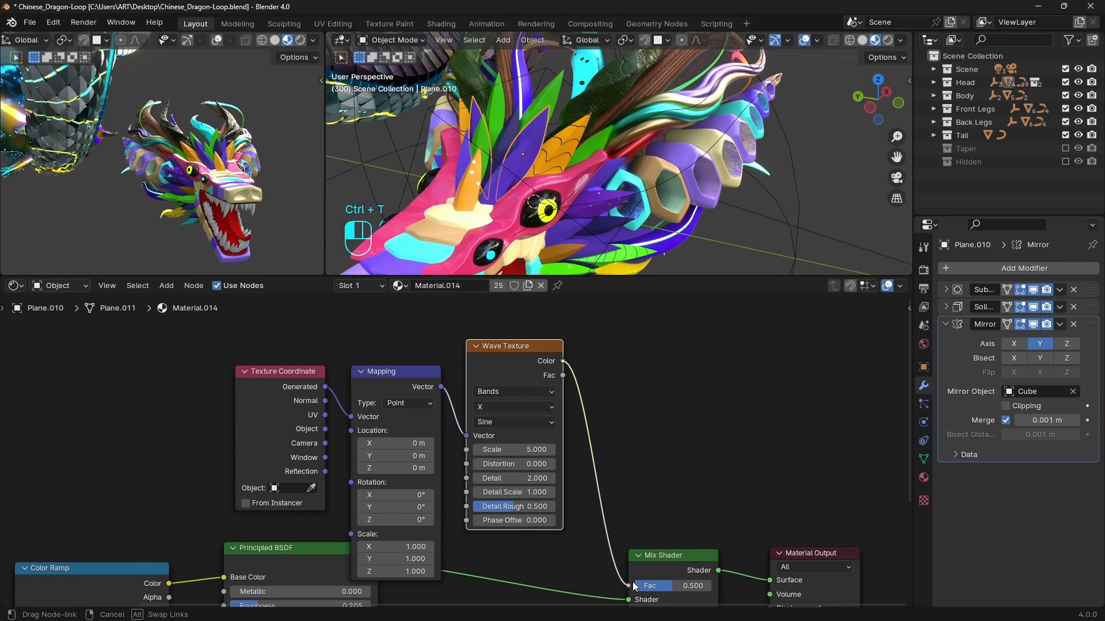
{"action": "left_click_drag", "start_coordinate": [633, 582], "coordinate": [631, 584]}
- Insert a Color Ramp between the Wave Texture and the Mix Shader and move its black stop to 0.712
{"action": "key", "text": "shift+a"}
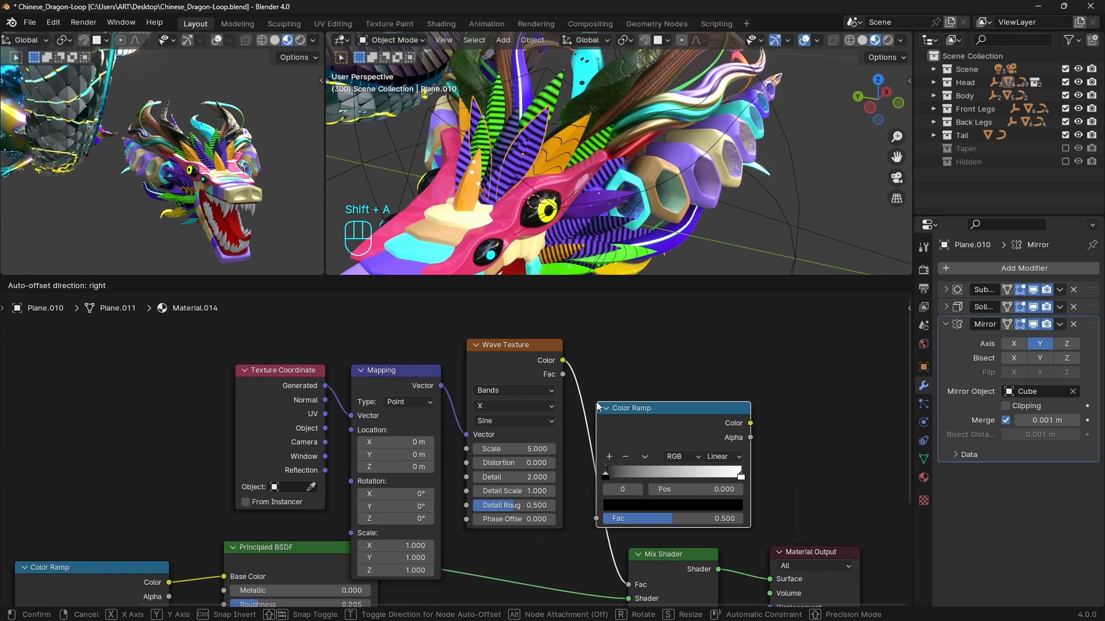
{"action": "left_click", "coordinate": [602, 401]}
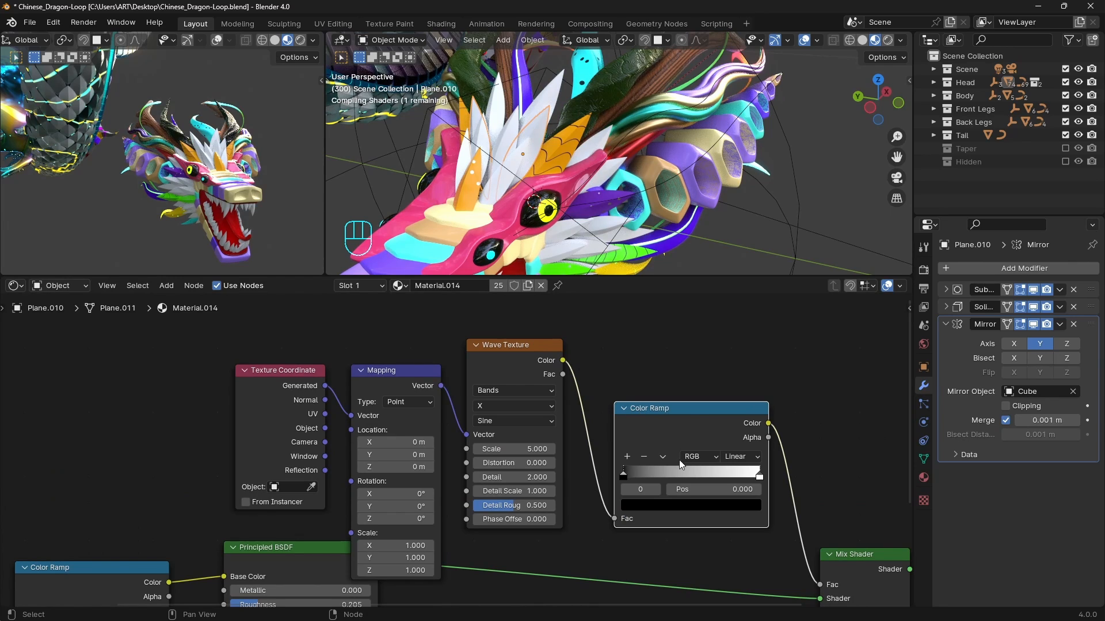
{"action": "left_click_drag", "start_coordinate": [625, 473], "coordinate": [719, 478]}
{"action": "scroll", "coordinate": [606, 202], "scroll_direction": "up", "scroll_amount": 2}
{"action": "middle_click_drag", "start_coordinate": [607, 202], "coordinate": [662, 218], "text": "shift"}
- Feed the Mapping node from UV coordinates and set the Wave Texture to Rings with the Saw profile
{"action": "left_click_drag", "start_coordinate": [322, 415], "coordinate": [352, 417]}
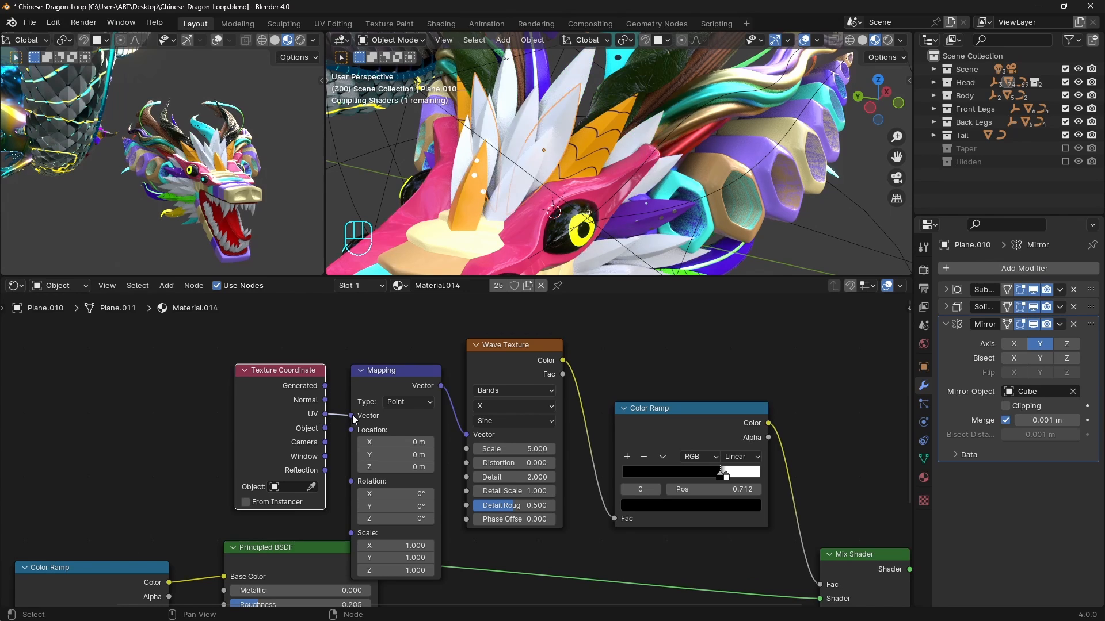
{"action": "left_click", "coordinate": [487, 391]}
{"action": "left_click", "coordinate": [488, 436]}
{"action": "left_click", "coordinate": [509, 421]}
{"action": "left_click", "coordinate": [490, 463]}
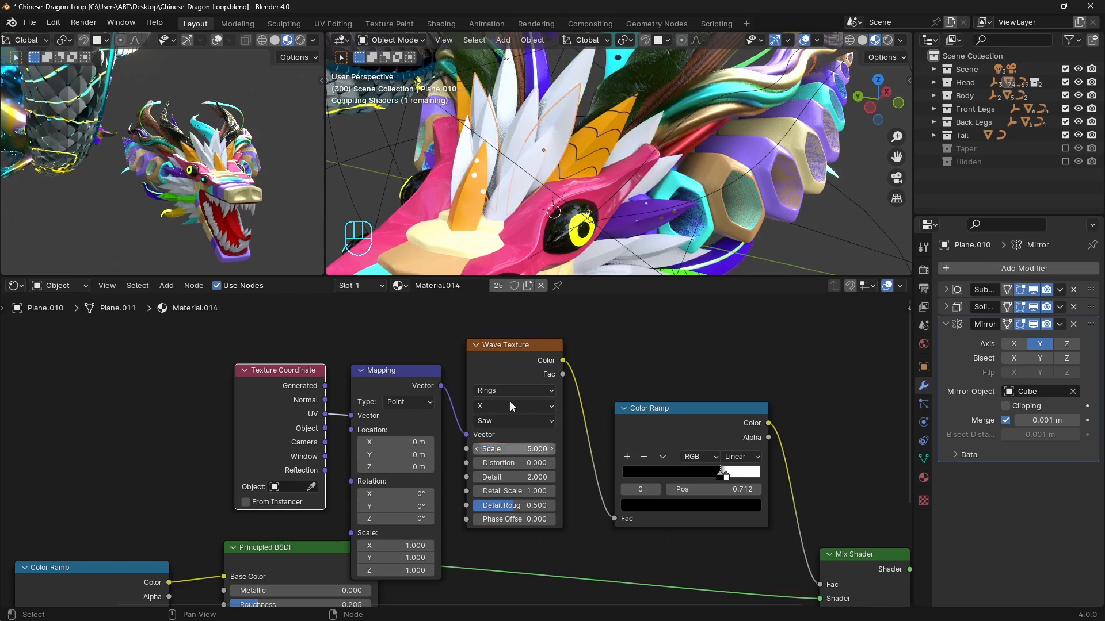
- Set the Wave Texture's Scale to 0.590, Distortion to 30.100 and Detail to 15.000
{"action": "scroll", "coordinate": [571, 195], "scroll_direction": "up", "scroll_amount": 6}
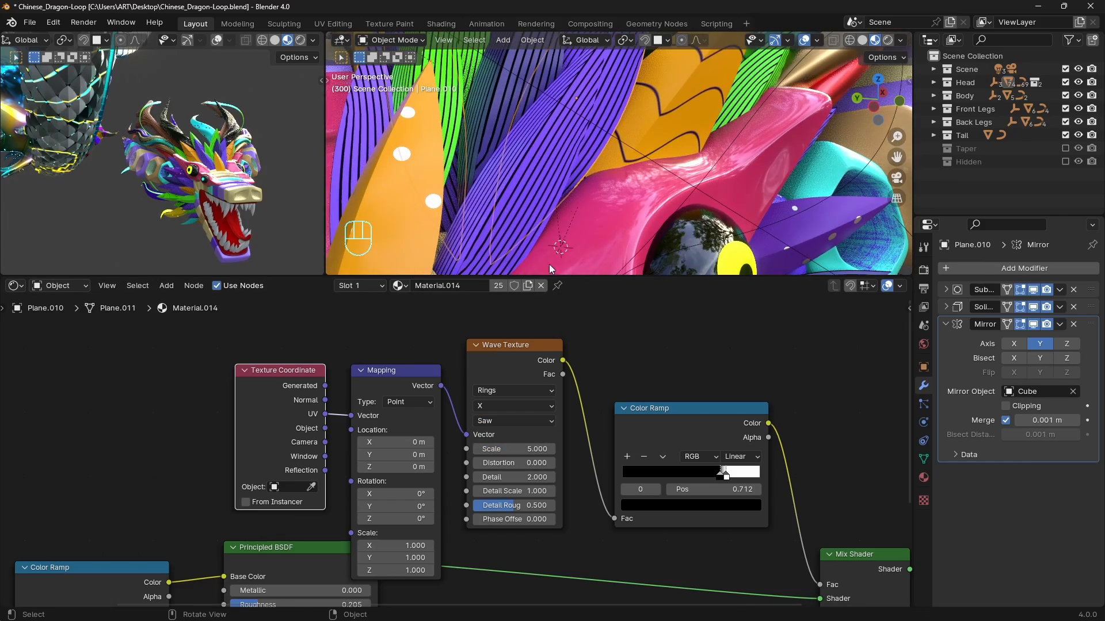
{"action": "left_click_drag", "start_coordinate": [514, 448], "coordinate": [581, 463], "text": "shift"}
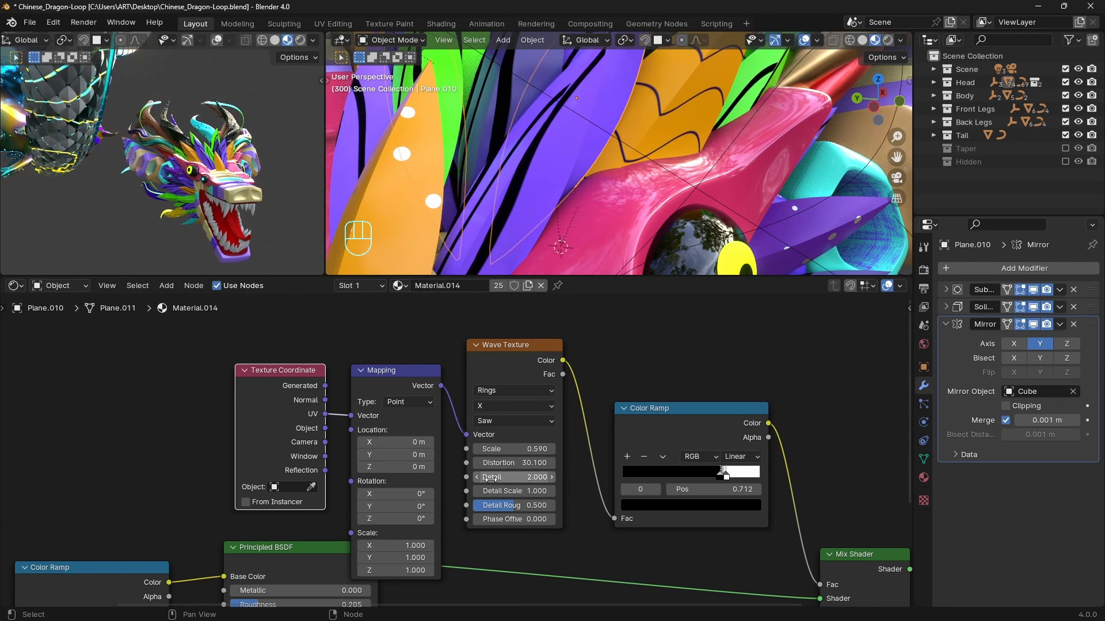
{"action": "left_click_drag", "start_coordinate": [488, 474], "coordinate": [520, 475]}
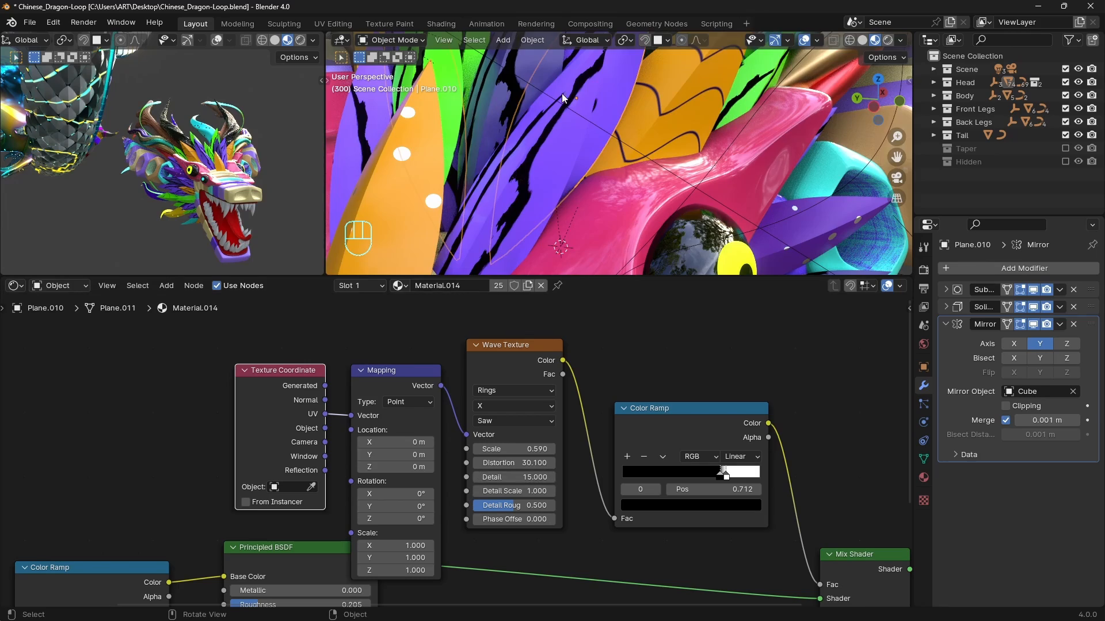
{"action": "middle_click_drag", "start_coordinate": [561, 93], "coordinate": [523, 124]}
{"action": "scroll", "coordinate": [648, 586], "scroll_direction": "down", "scroll_amount": 2}
{"action": "scroll", "coordinate": [584, 427], "scroll_direction": "up", "scroll_amount": 2}
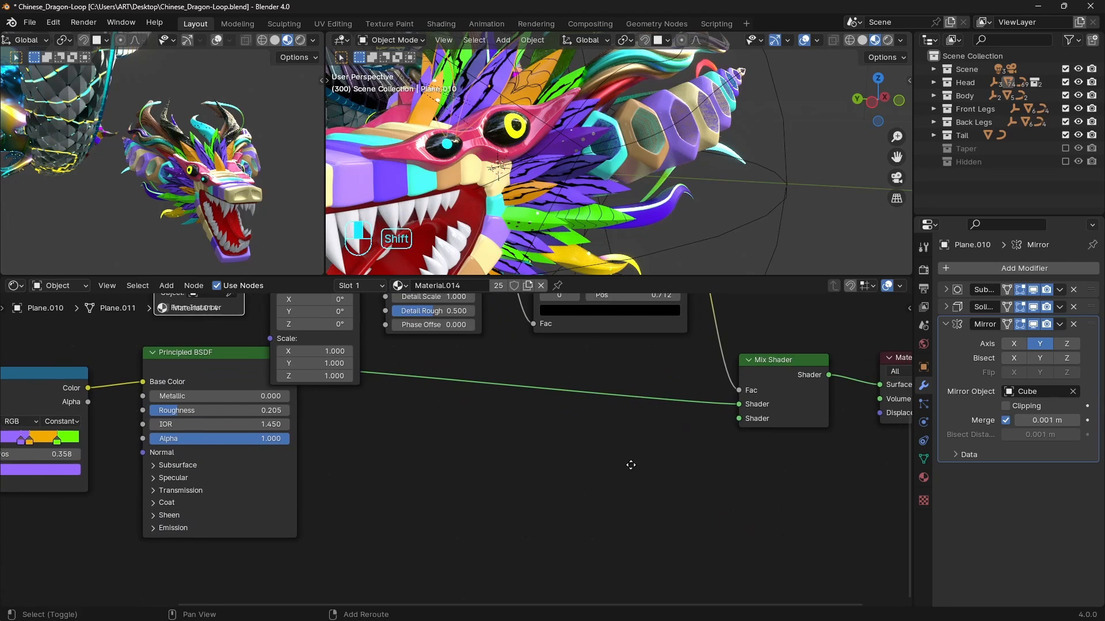
- Add Emission, Color Ramp and Layer Weight nodes below the feather material's Mix Shader
{"action": "key", "text": "shift+a"}
{"action": "type", "text": "emi"}
{"action": "key", "text": "Return"}
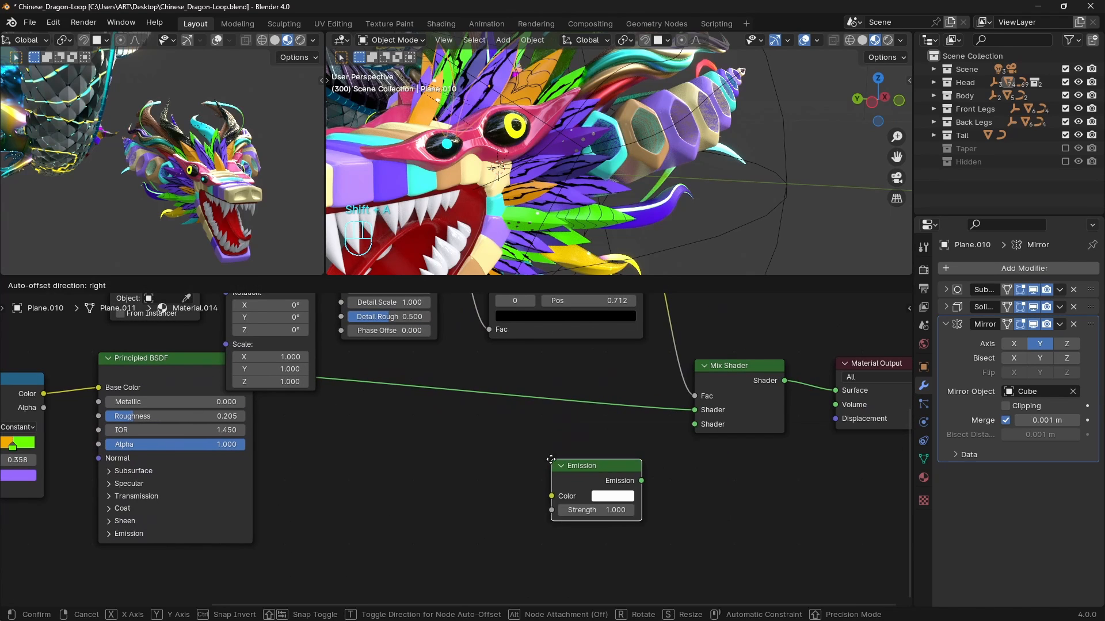
{"action": "left_click", "coordinate": [547, 459]}
{"action": "key", "text": "shift+a"}
{"action": "left_click", "coordinate": [365, 446]}
{"action": "key", "text": "shift+a"}
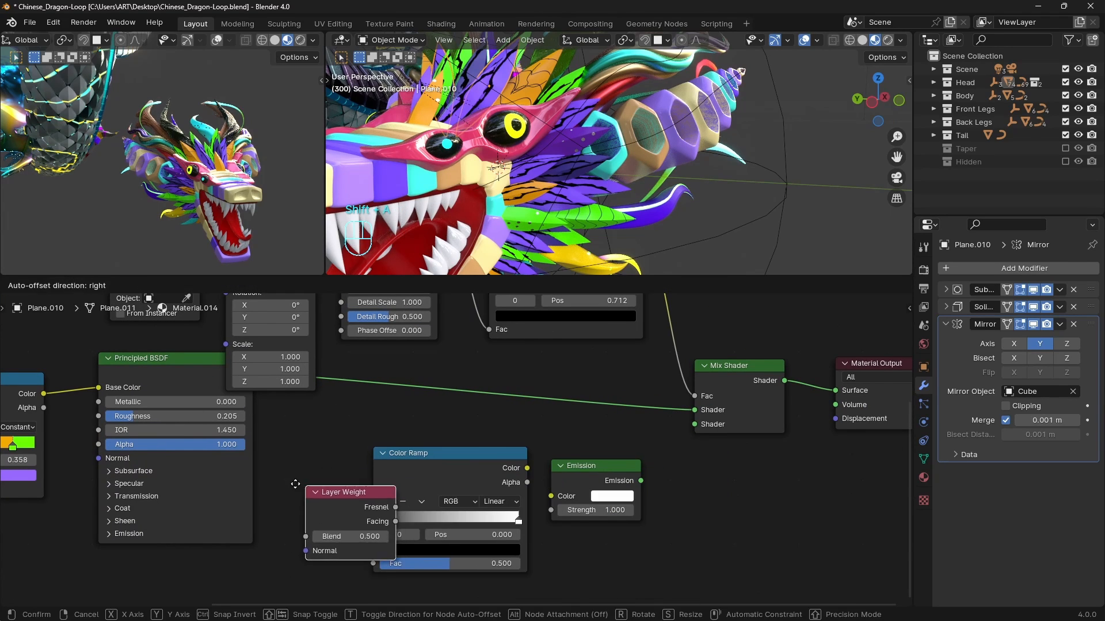
{"action": "left_click", "coordinate": [248, 480]}
- Wire Layer Weight's Facing through the new Color Ramp and Emission node into the Mix Shader's second Shader input
{"action": "left_click_drag", "start_coordinate": [349, 516], "coordinate": [694, 427]}
{"action": "left_click_drag", "start_coordinate": [476, 457], "coordinate": [480, 443]}
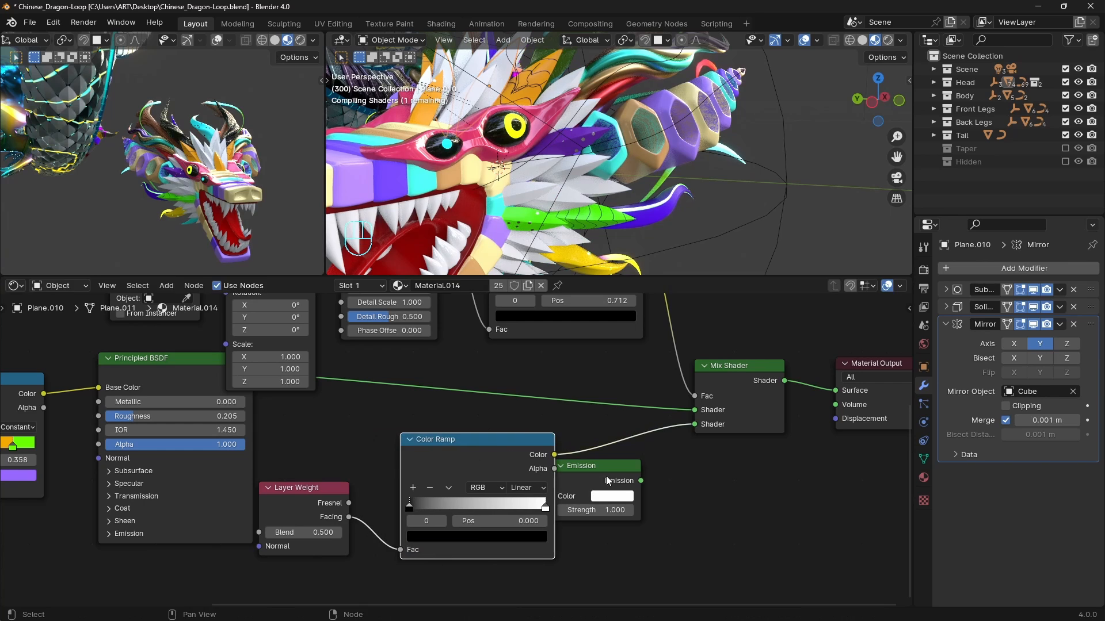
{"action": "left_click_drag", "start_coordinate": [607, 469], "coordinate": [636, 442]}
{"action": "middle_click_drag", "start_coordinate": [691, 501], "coordinate": [658, 507]}
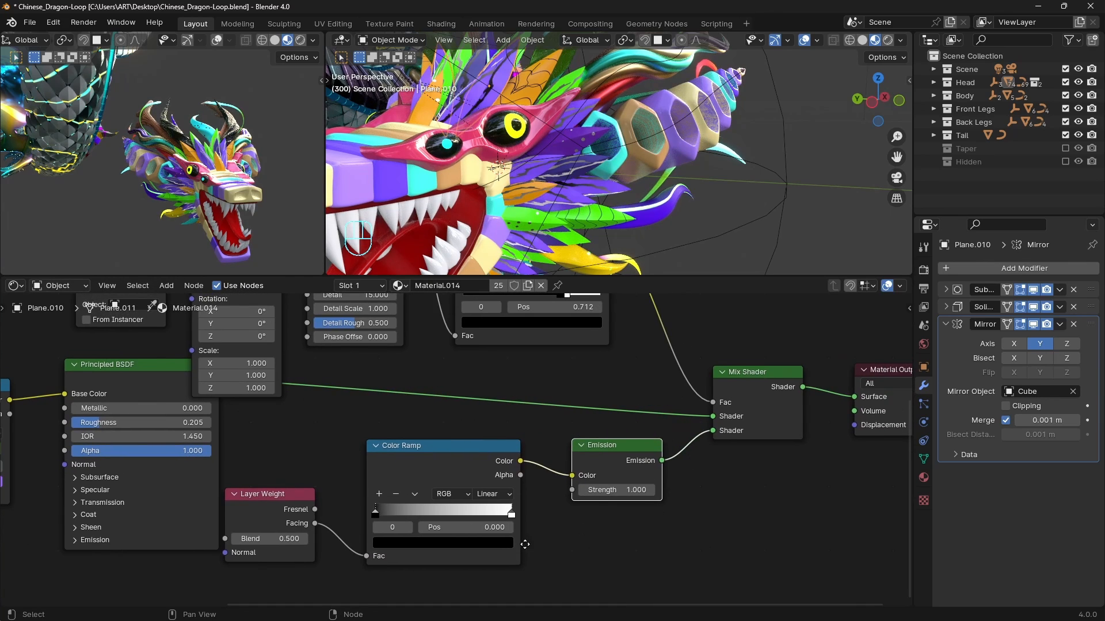
- Recolor the emission Color Ramp from cyan (Hue 0.494, Saturation 1.000, Value 1.000) to orange, with the orange stop at 0.450
{"action": "scroll", "coordinate": [532, 502], "scroll_direction": "up", "scroll_amount": 1}
{"action": "scroll", "coordinate": [408, 488], "scroll_direction": "up", "scroll_amount": 1}
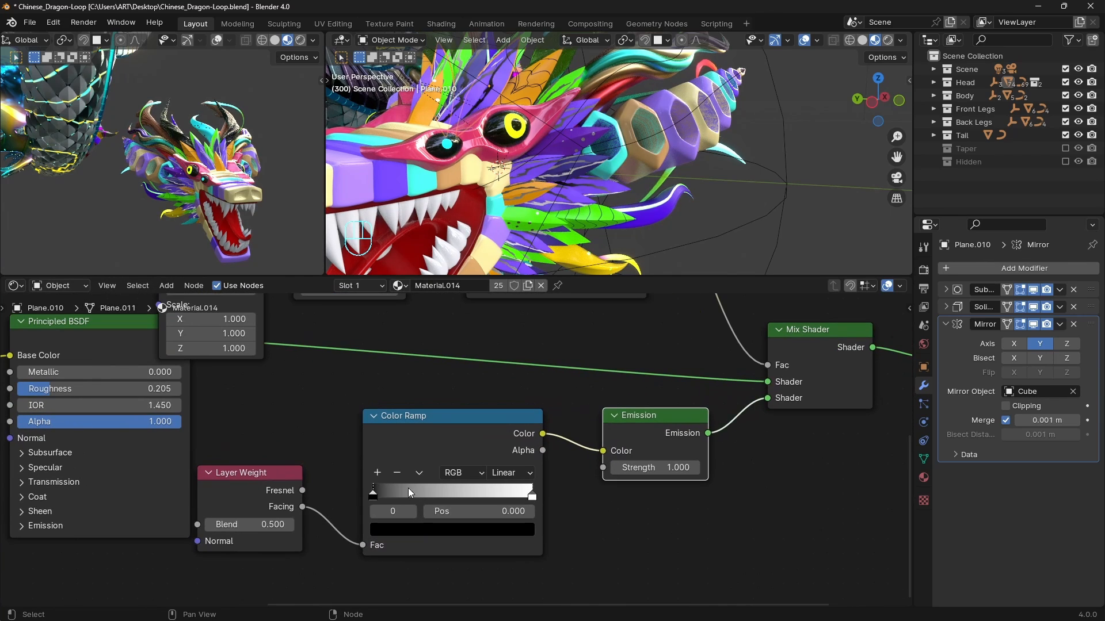
{"action": "left_click", "coordinate": [394, 528]}
{"action": "left_click_drag", "start_coordinate": [479, 322], "coordinate": [450, 303]}
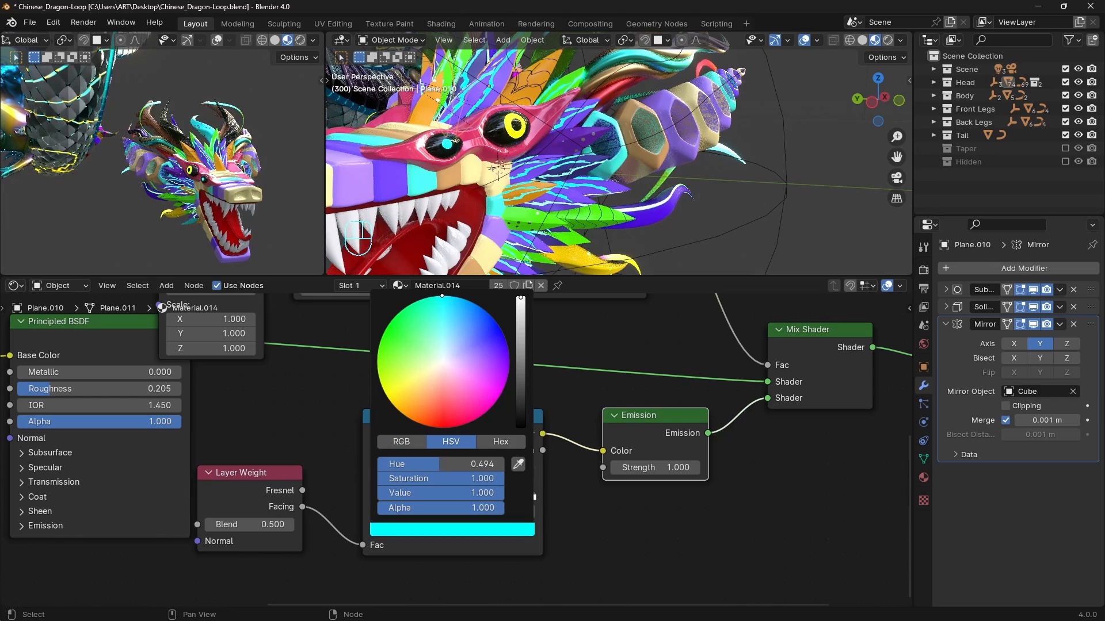
{"action": "left_click_drag", "start_coordinate": [531, 497], "coordinate": [445, 500]}
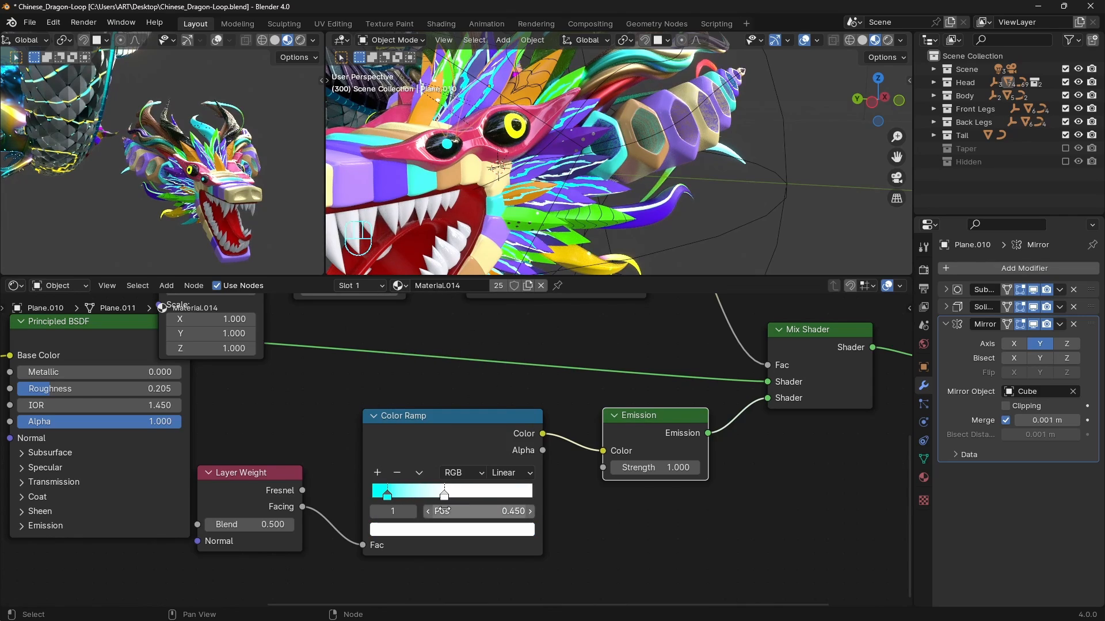
{"action": "left_click", "coordinate": [446, 527]}
{"action": "left_click_drag", "start_coordinate": [418, 408], "coordinate": [409, 419]}
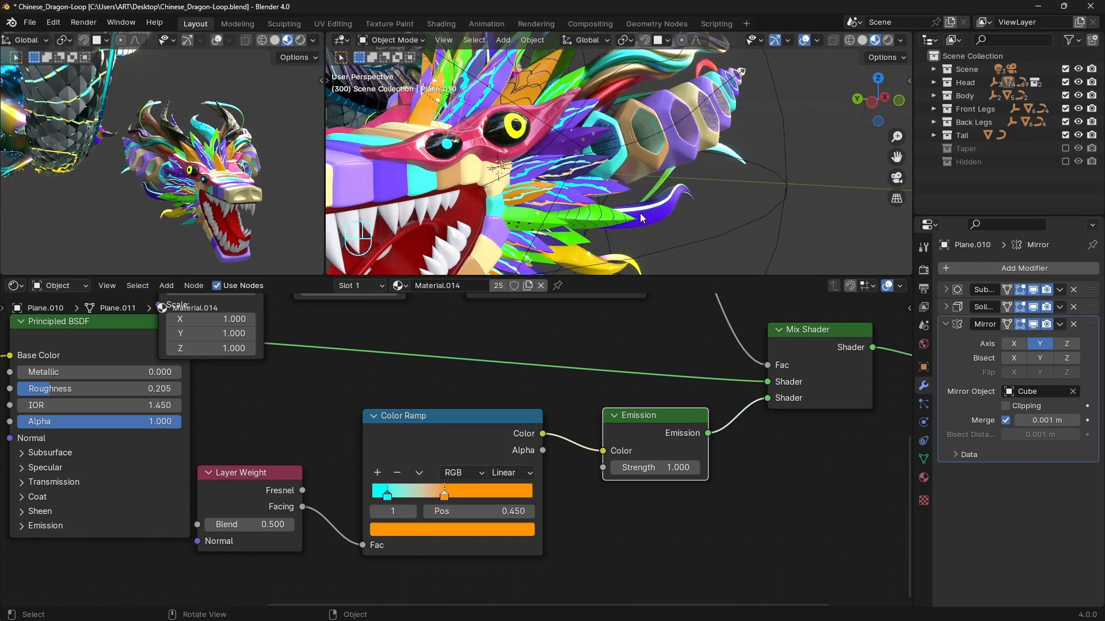
- Inspect the feather pattern around the dragon's head from several angles, switching the viewport to rendered shading
{"action": "middle_click_drag", "start_coordinate": [639, 213], "coordinate": [721, 189]}
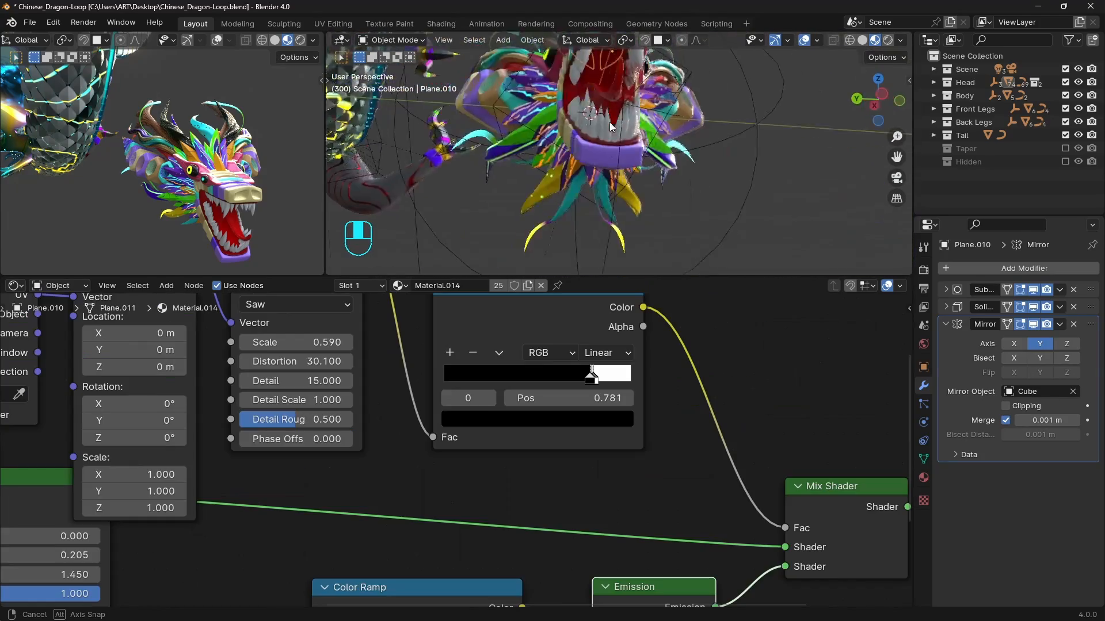
{"action": "middle_click_drag", "start_coordinate": [609, 122], "coordinate": [576, 192]}
{"action": "key", "text": "z"}
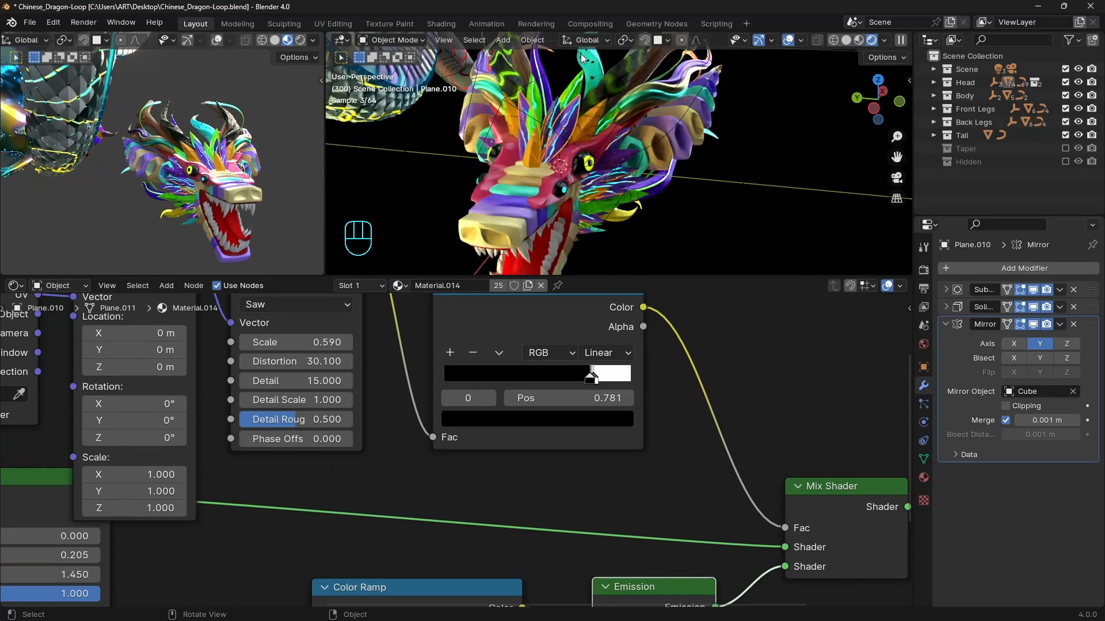
{"action": "middle_click_drag", "start_coordinate": [617, 182], "coordinate": [649, 125]}
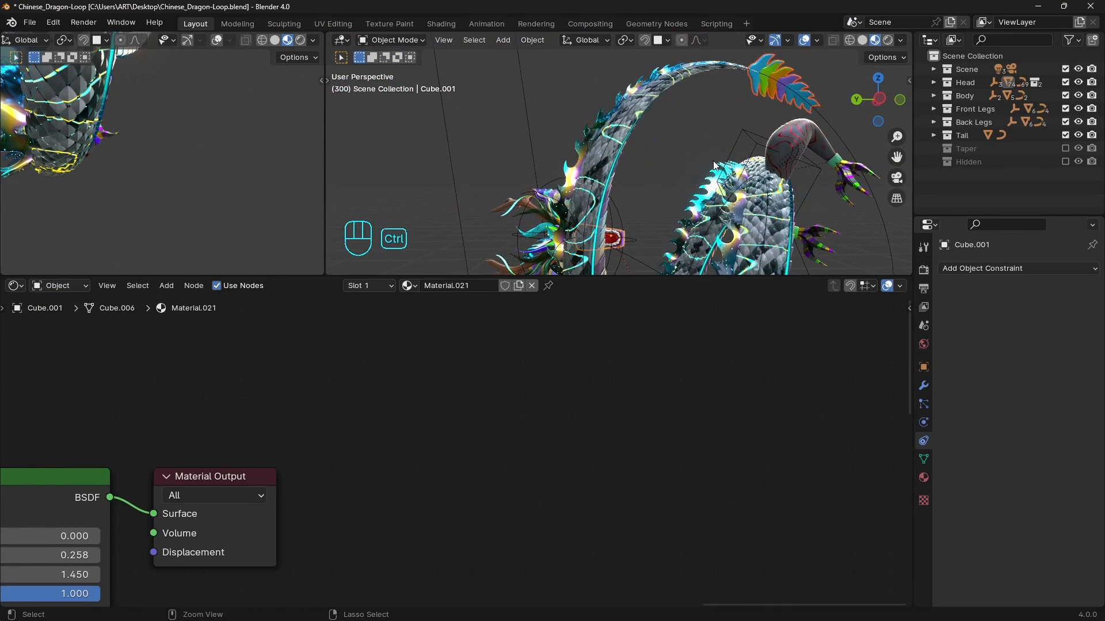
- Link the head piece's material to the tail feather and make the tail's material its own separate copy
{"action": "key", "text": "ctrl+l"}
{"action": "left_click", "coordinate": [713, 160]}
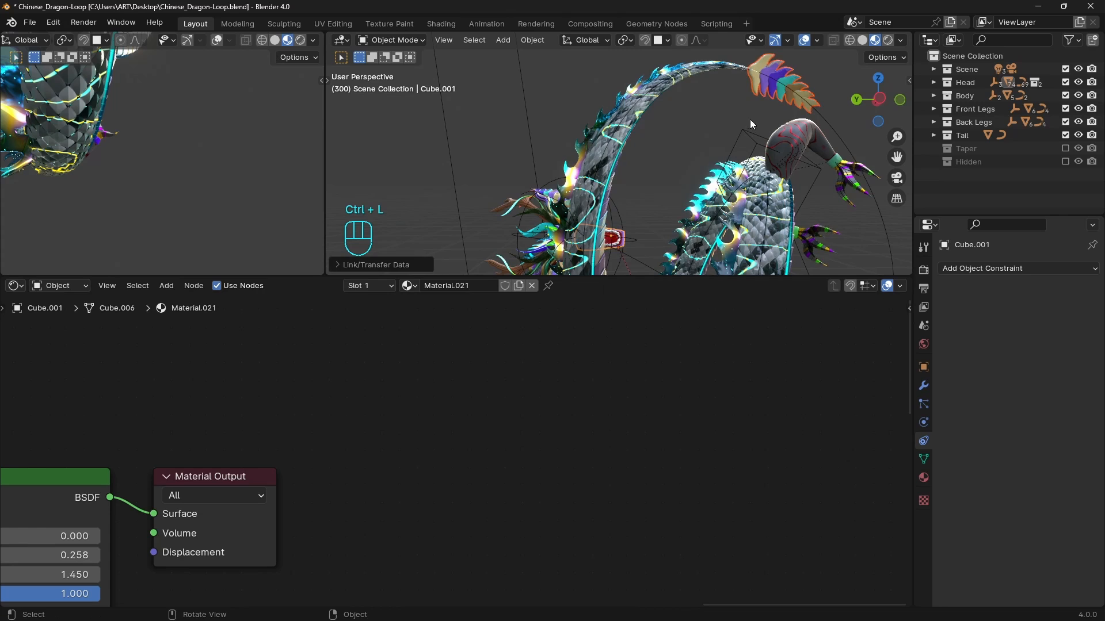
{"action": "middle_click_drag", "start_coordinate": [750, 119], "coordinate": [692, 126]}
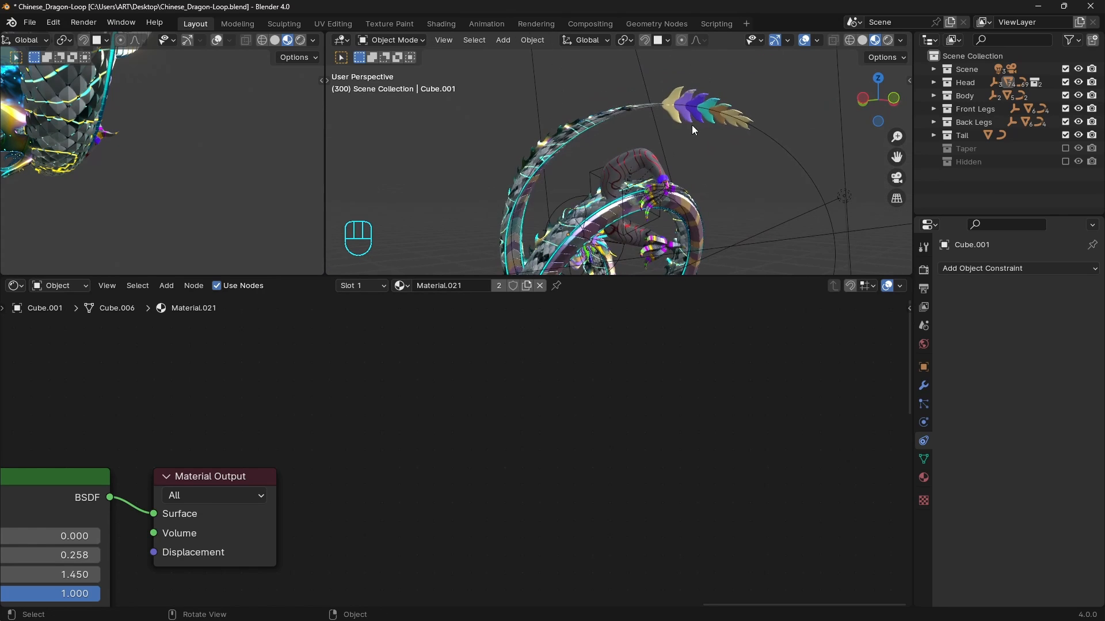
{"action": "left_click", "coordinate": [692, 123]}
{"action": "left_click", "coordinate": [527, 286]}
- Shift the cream and light purple stops in the tail material's Color Ramp to rebalance its color bands
{"action": "scroll", "coordinate": [684, 408], "scroll_direction": "up", "scroll_amount": 2}
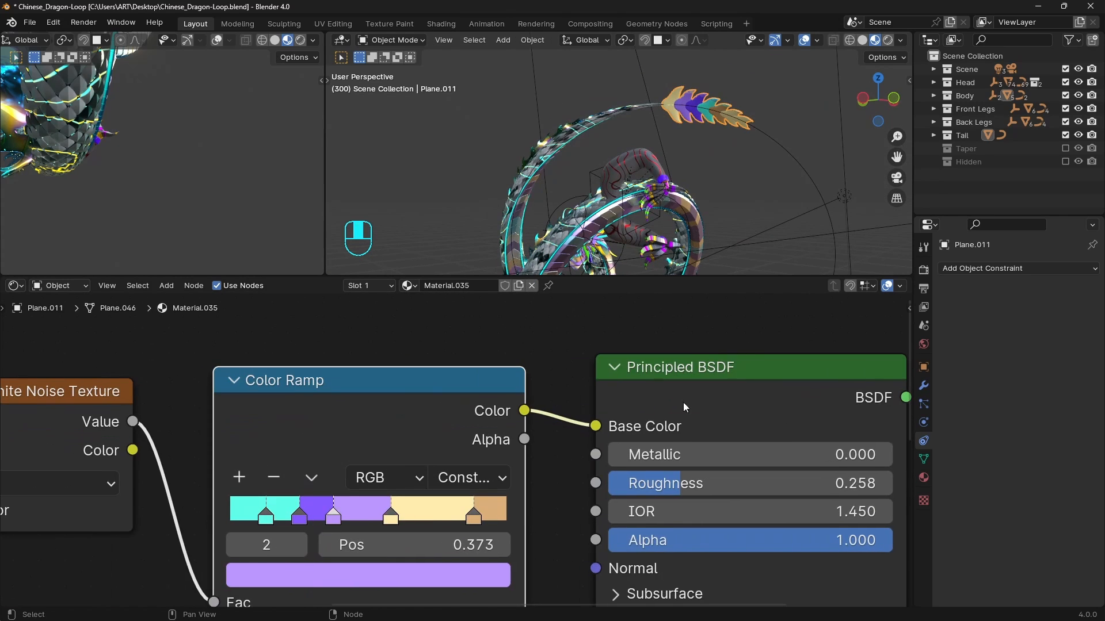
{"action": "left_click_drag", "start_coordinate": [397, 515], "coordinate": [410, 515]}
{"action": "mouse_move", "coordinate": [333, 515]}
{"action": "left_mouse_down"}
{"action": "mouse_move", "coordinate": [401, 515]}
{"action": "mouse_move", "coordinate": [328, 516]}
{"action": "left_mouse_up"}
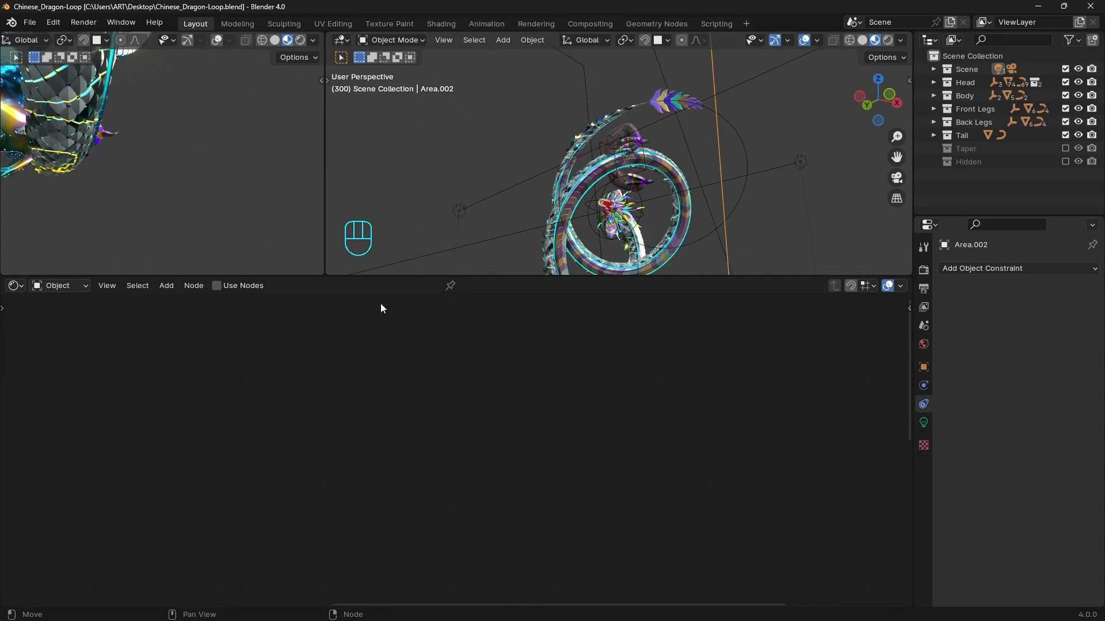
- Shrink the shader editor to enlarge the 3D viewports and show the camera view in the narrow viewport
{"action": "left_click_drag", "start_coordinate": [377, 276], "coordinate": [372, 534]}
{"action": "scroll", "coordinate": [253, 230], "scroll_direction": "down", "scroll_amount": 8}
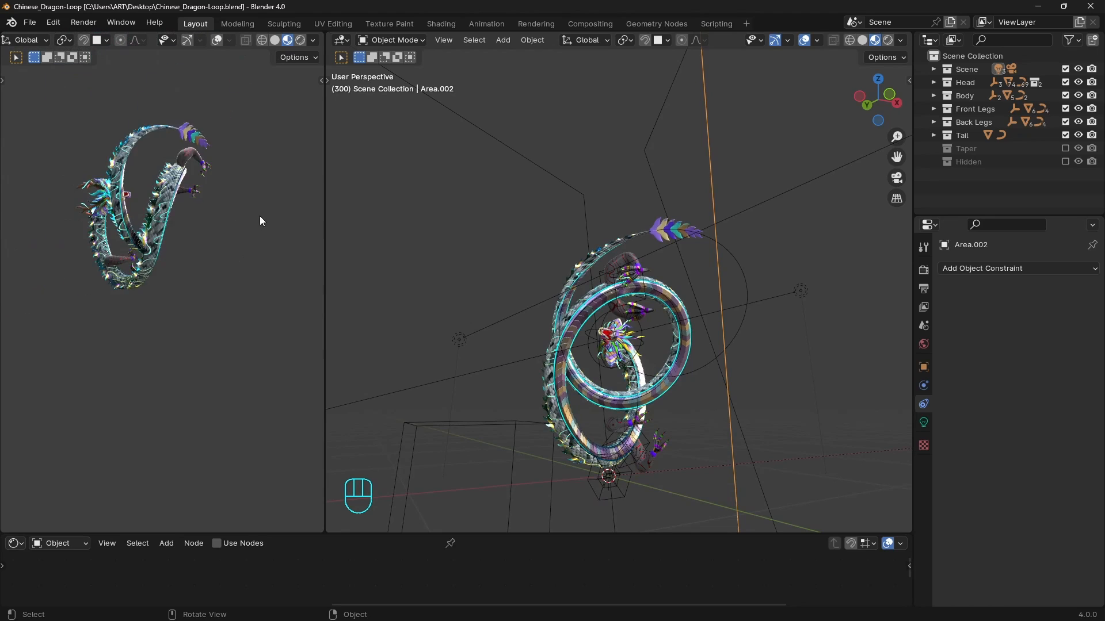
{"action": "key", "text": "grave"}
{"action": "key", "text": "KP_0"}
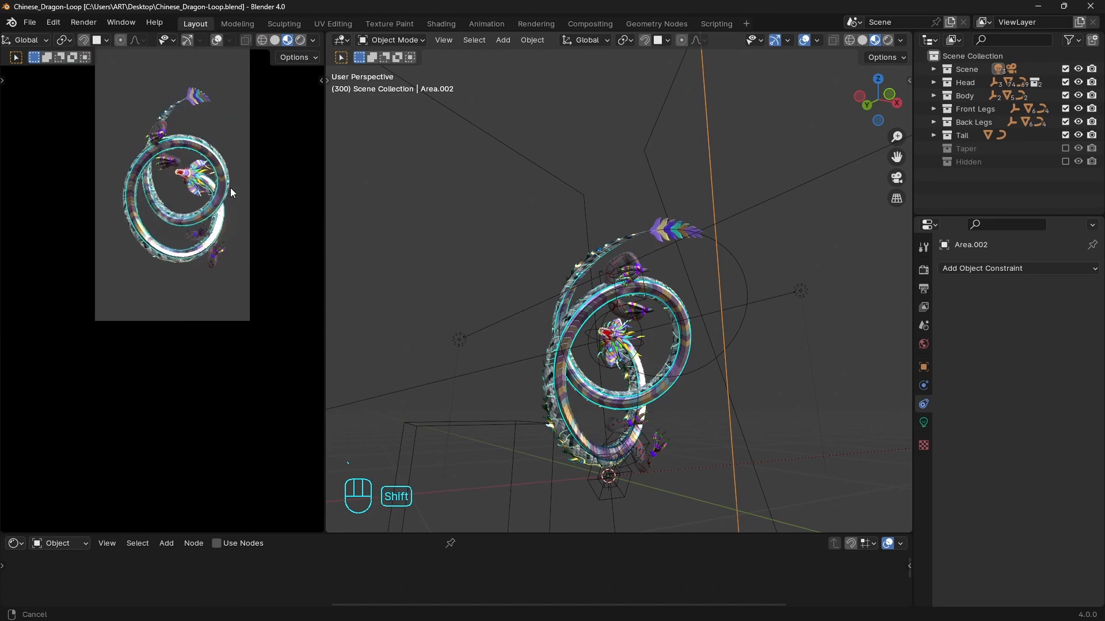
{"action": "middle_click_drag", "start_coordinate": [220, 328], "coordinate": [244, 281], "text": "shift"}
{"action": "scroll", "coordinate": [243, 276], "scroll_direction": "up", "scroll_amount": 1}
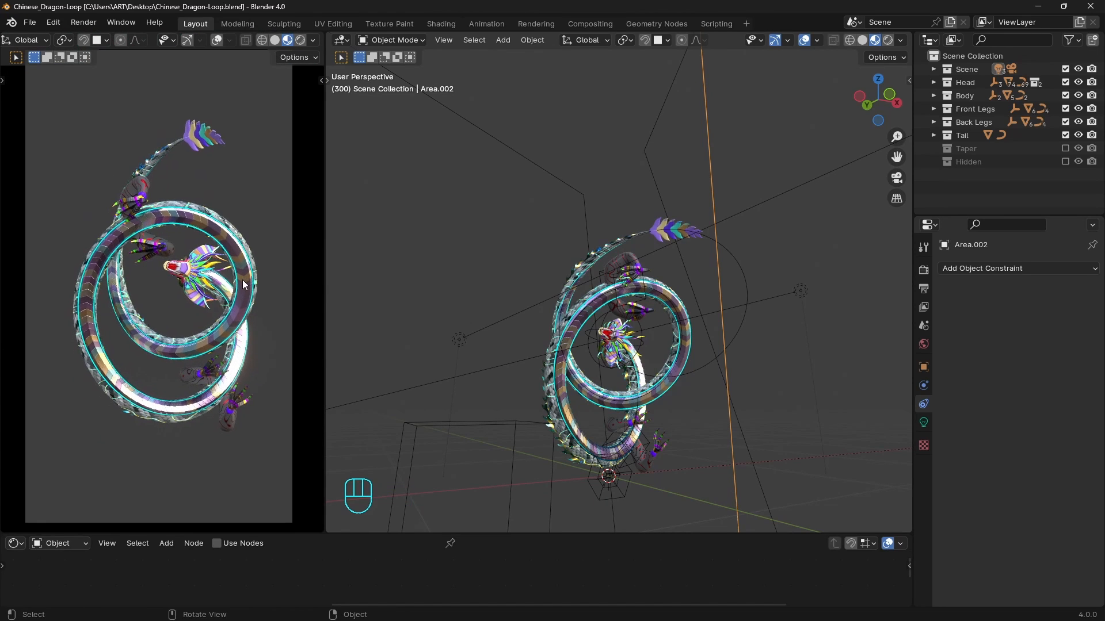
- Select the scene camera and set its focal length to 100 mm
{"action": "scroll", "coordinate": [730, 305], "scroll_direction": "down", "scroll_amount": 7}
{"action": "middle_click_drag", "start_coordinate": [730, 302], "coordinate": [601, 307]}
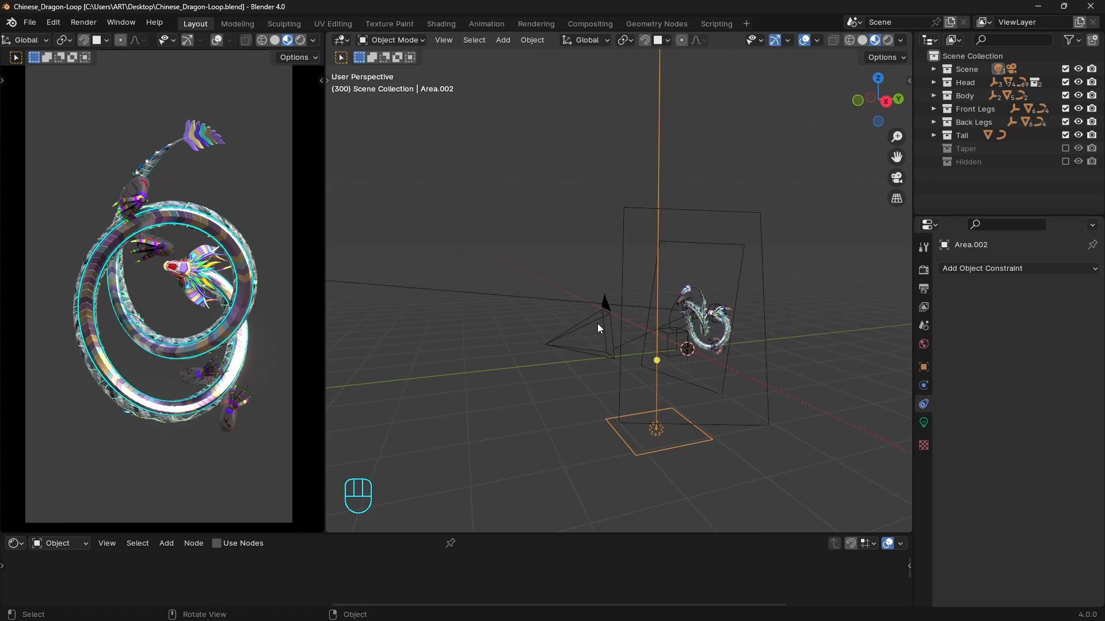
{"action": "left_click", "coordinate": [602, 304]}
{"action": "left_click", "coordinate": [923, 423]}
{"action": "left_click", "coordinate": [1038, 330]}
{"action": "type", "text": "100"}
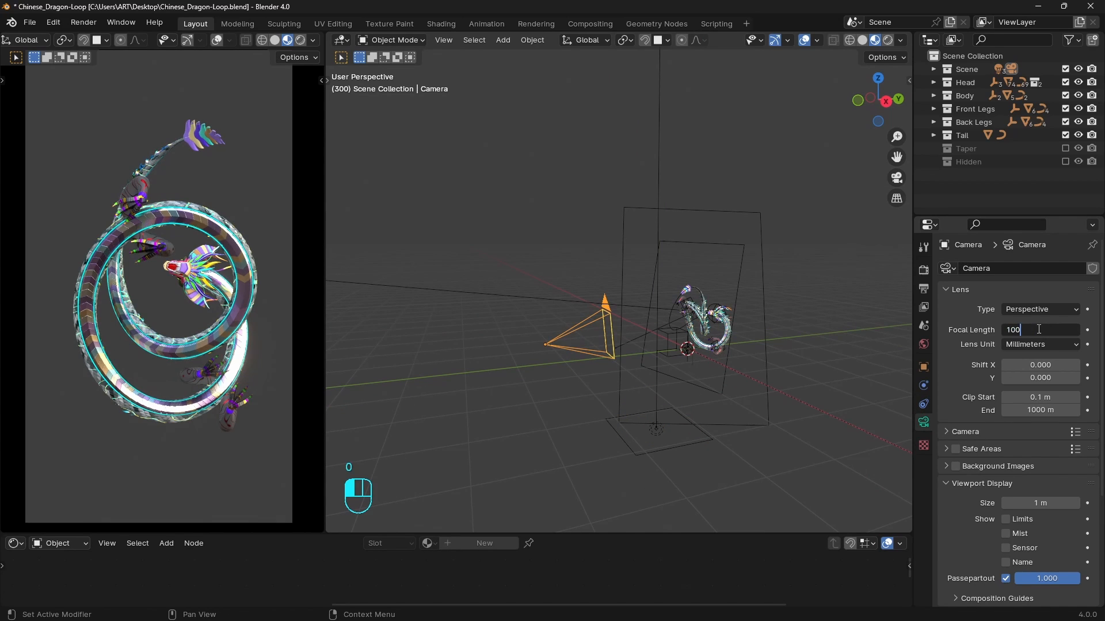
{"action": "key", "text": "Return"}
- Move the camera back along the Y axis so more of the dragon fits in the frame
{"action": "middle_click_drag", "start_coordinate": [717, 323], "coordinate": [694, 320]}
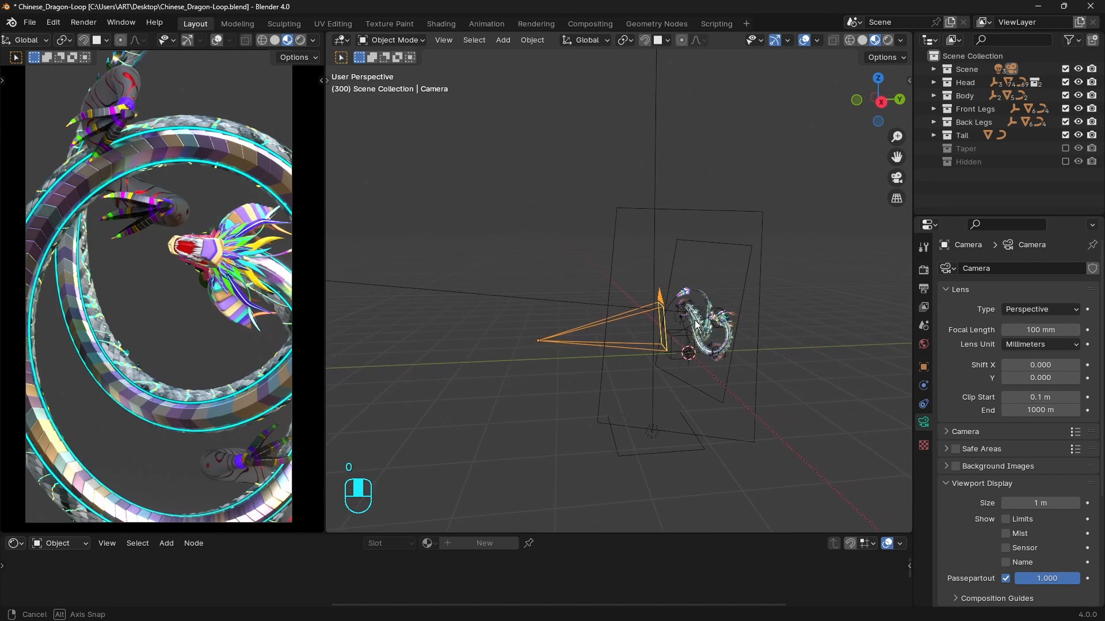
{"action": "key", "text": "g"}
{"action": "key", "text": "y"}
{"action": "left_click", "coordinate": [653, 318]}
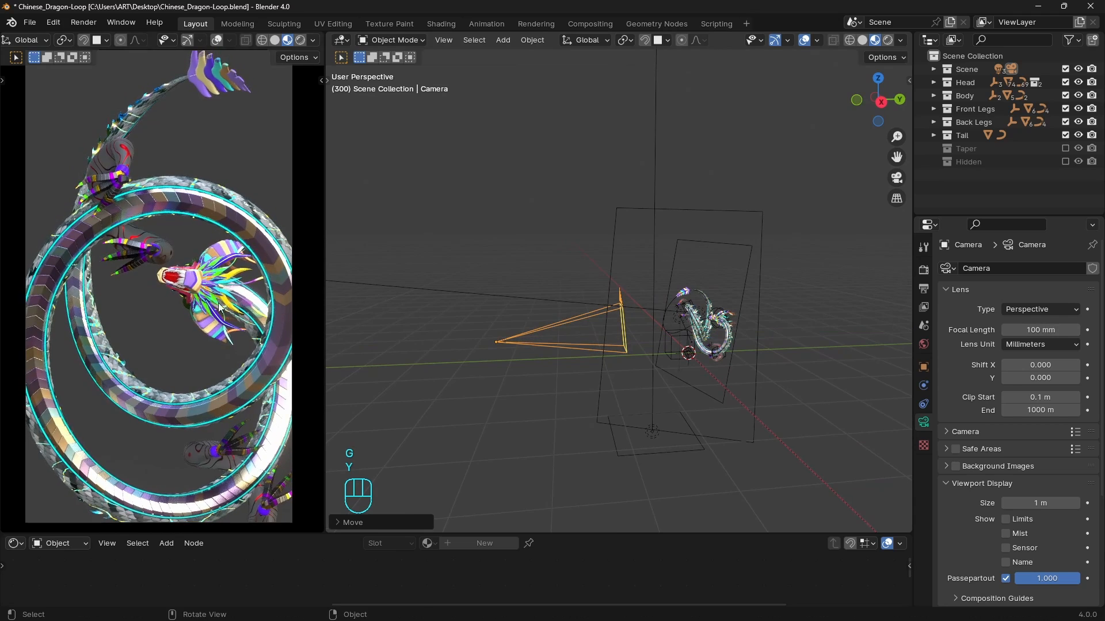
- Lower the camera along the Z axis by about 0.08 m to adjust the dragon's framing
{"action": "scroll", "coordinate": [211, 315], "scroll_direction": "down", "scroll_amount": 2}
{"action": "middle_click_drag", "start_coordinate": [202, 324], "coordinate": [199, 308], "text": "shift"}
{"action": "key", "text": "g"}
{"action": "key", "text": "z"}
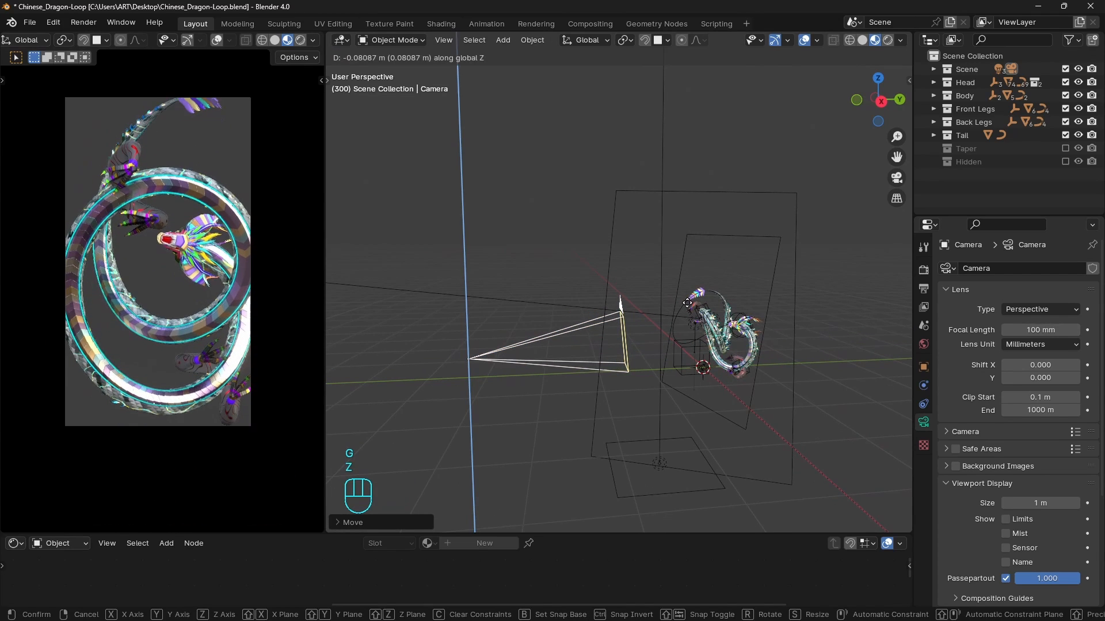
{"action": "left_click", "coordinate": [687, 302]}
{"action": "middle_click_drag", "start_coordinate": [688, 302], "coordinate": [654, 319], "text": "ctrl"}
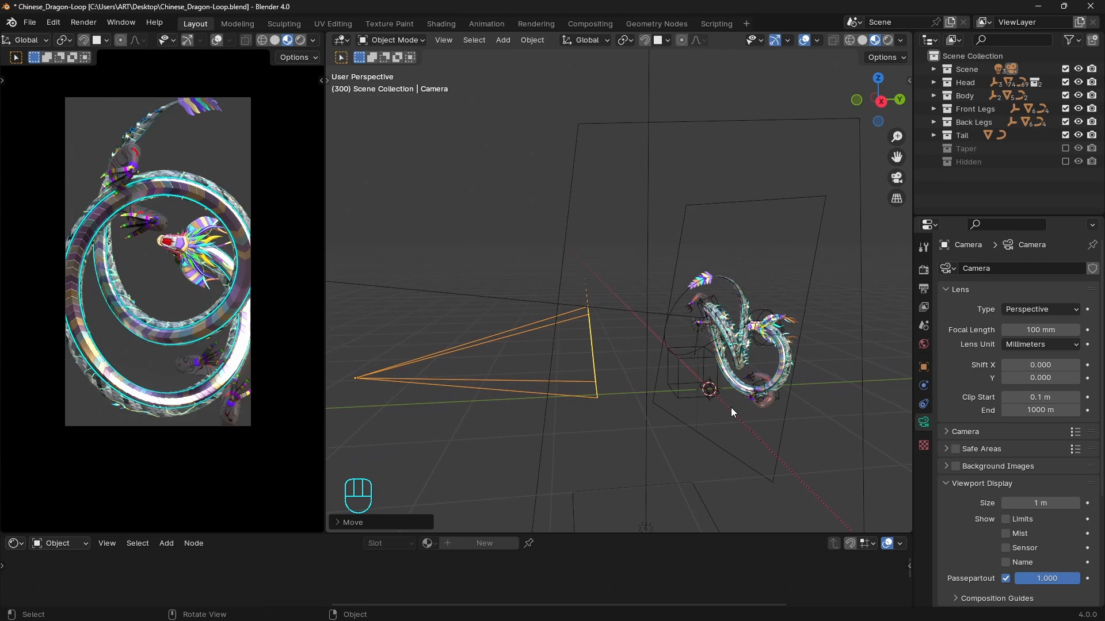
- Enable depth of field on the camera and bring the dragon close up in the camera view
{"action": "middle_click_drag", "start_coordinate": [730, 408], "coordinate": [755, 414]}
{"action": "middle_click_drag", "start_coordinate": [755, 415], "coordinate": [755, 358], "text": "shift"}
{"action": "scroll", "coordinate": [1040, 411], "scroll_direction": "down", "scroll_amount": 5}
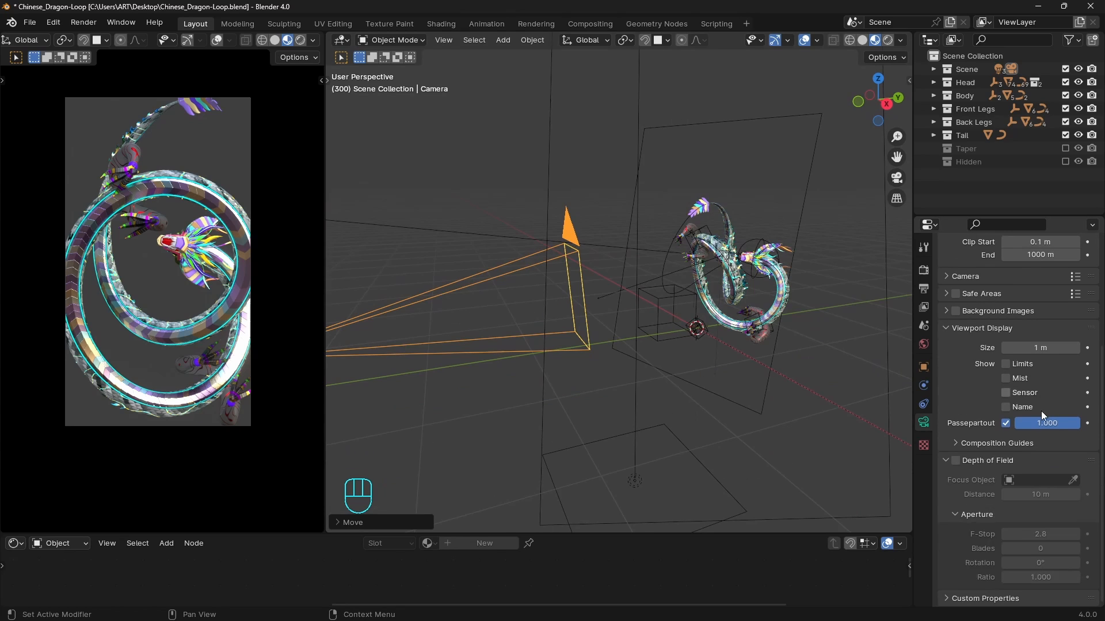
{"action": "left_click", "coordinate": [955, 460]}
{"action": "scroll", "coordinate": [216, 289], "scroll_direction": "up", "scroll_amount": 1}
{"action": "middle_click_drag", "start_coordinate": [248, 289], "coordinate": [252, 317], "text": "shift"}
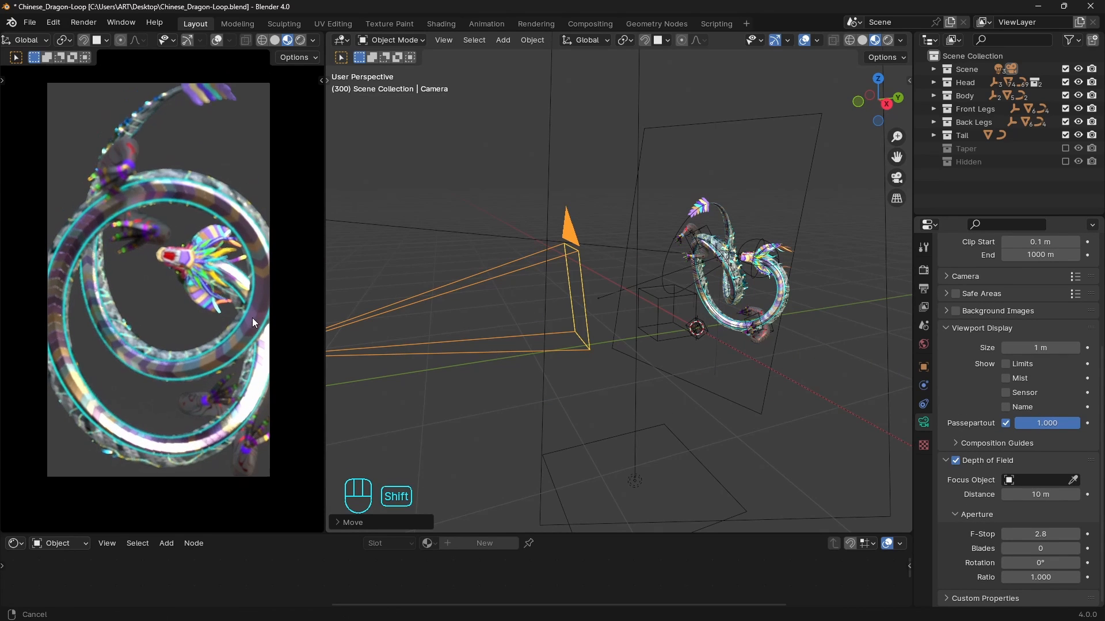
{"action": "scroll", "coordinate": [252, 317], "scroll_direction": "up", "scroll_amount": 1}
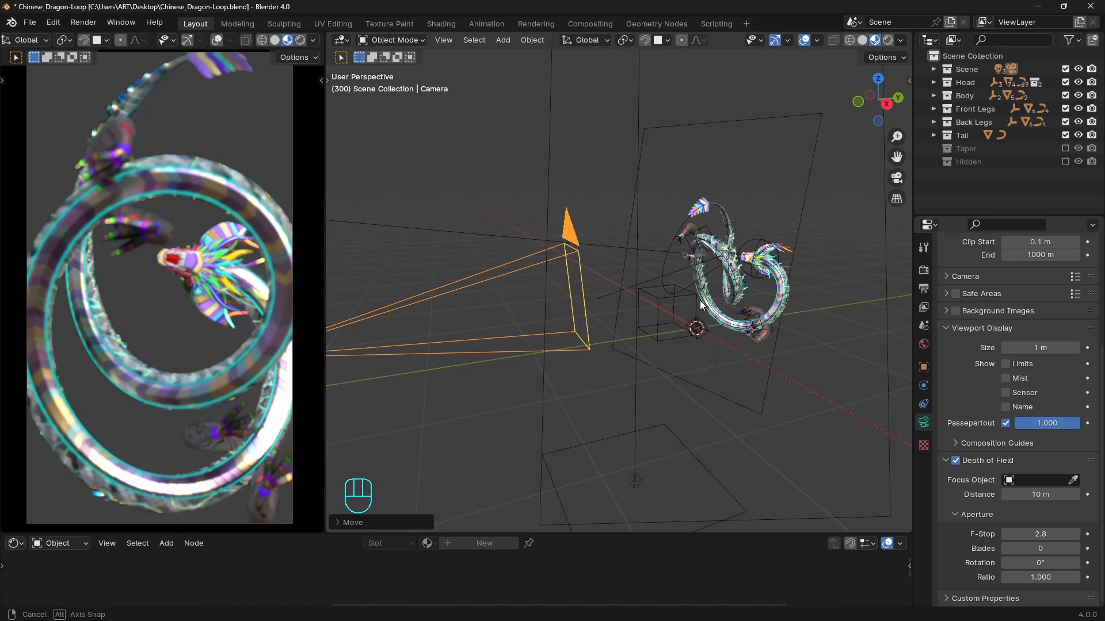
- Sample the camera's focus distance from the dragon's head in the camera view, setting it to 4.7 m
{"action": "middle_click_drag", "start_coordinate": [700, 300], "coordinate": [742, 293]}
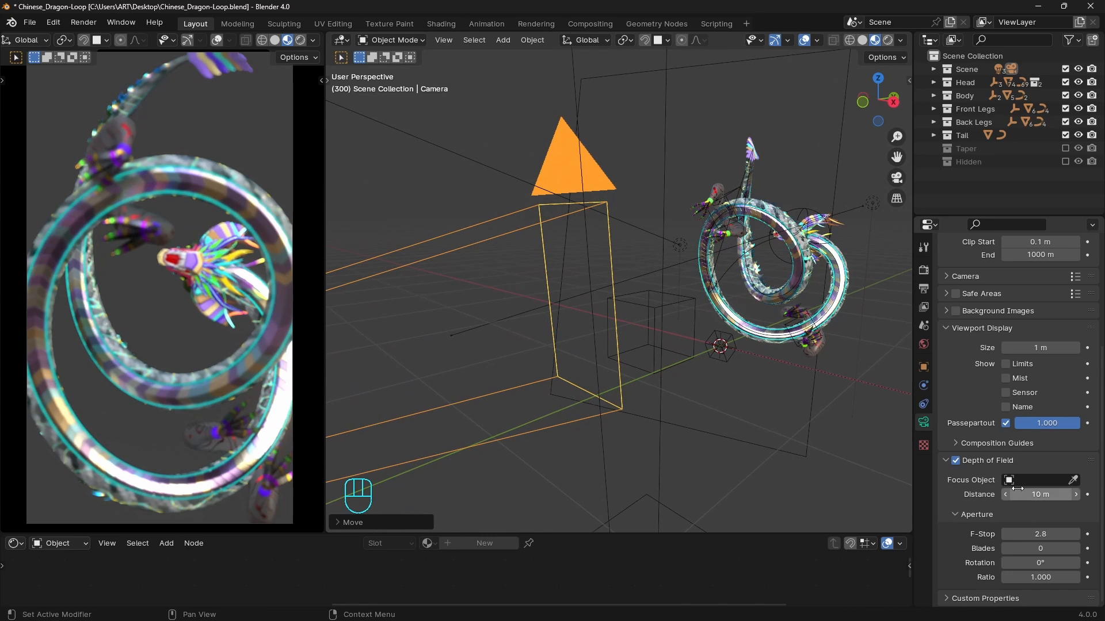
{"action": "key", "text": "e"}
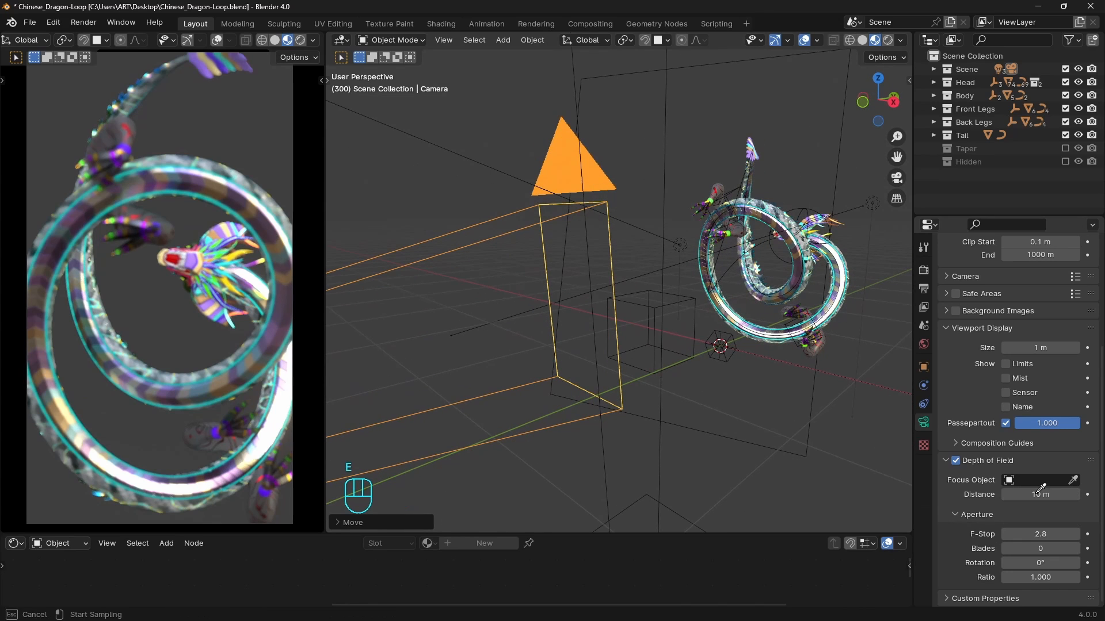
{"action": "left_click", "coordinate": [194, 257]}
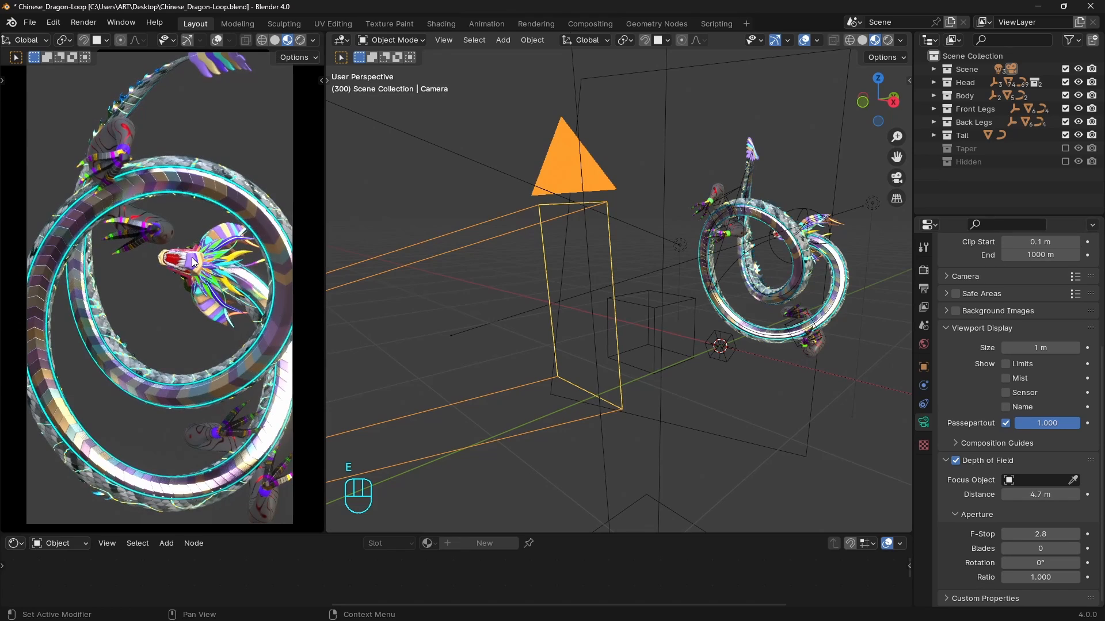
- Turn on the camera's Limits display so its focus point is drawn in the viewport
{"action": "middle_click_drag", "start_coordinate": [745, 248], "coordinate": [645, 240]}
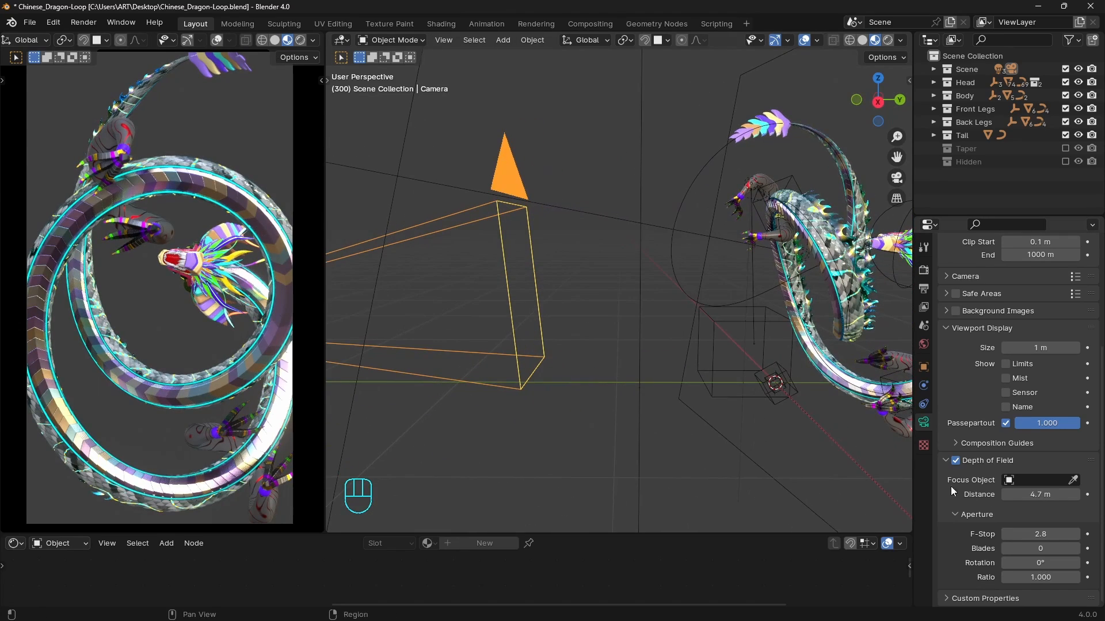
{"action": "left_click", "coordinate": [1023, 363]}
{"action": "middle_click_drag", "start_coordinate": [779, 346], "coordinate": [696, 298]}
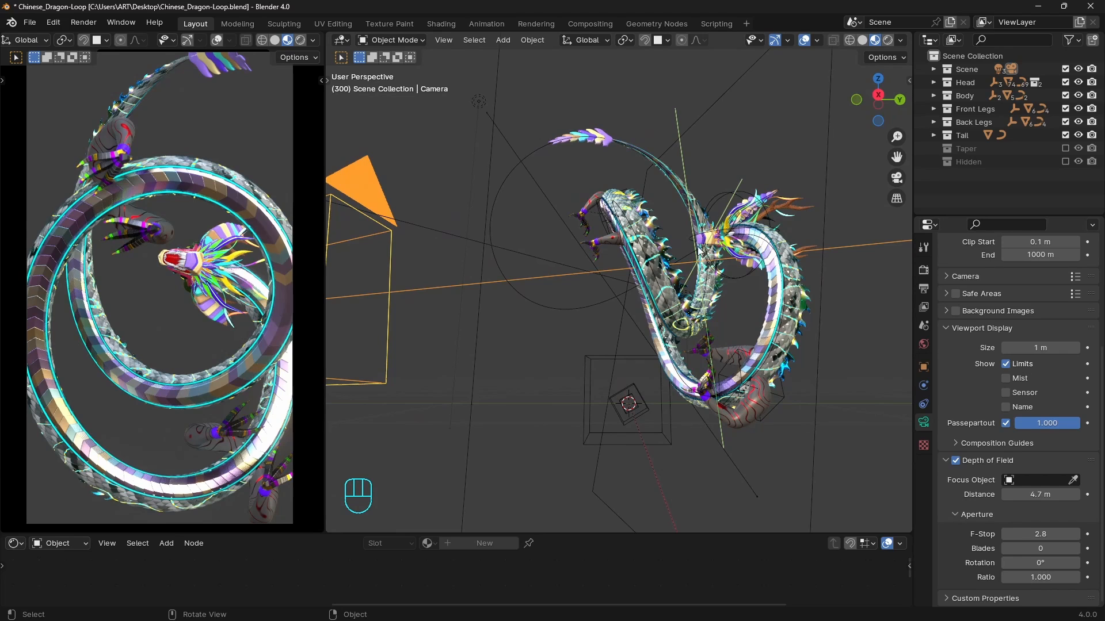
{"action": "middle_click_drag", "start_coordinate": [699, 252], "coordinate": [658, 264]}
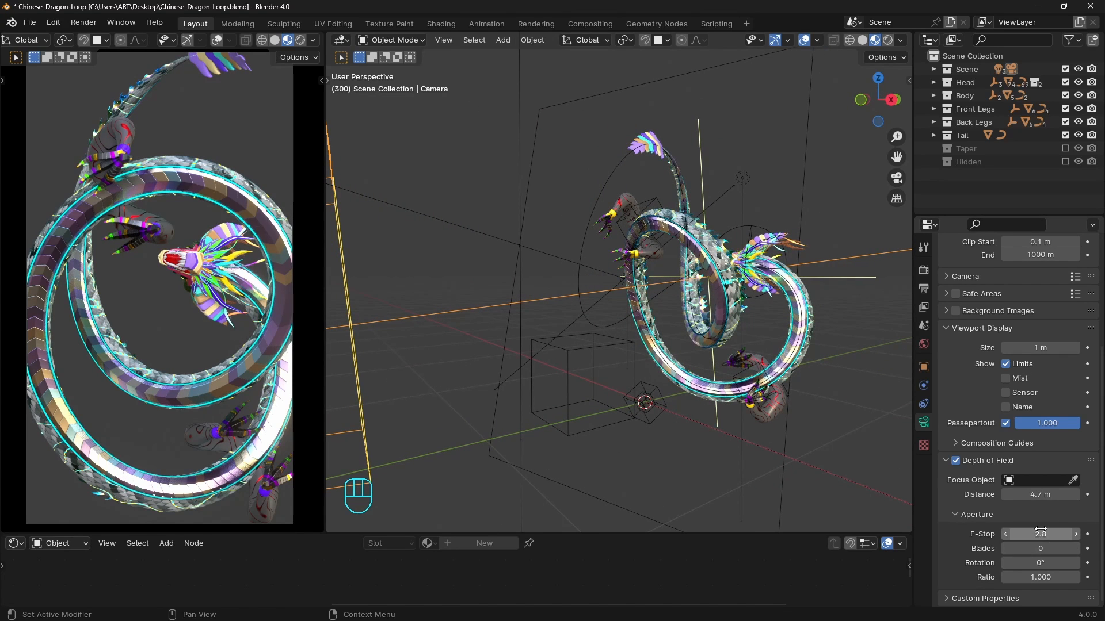
- Try a 3.9 m focus distance sampled from the dragon's body, and resample it from the head
{"action": "key", "text": "e"}
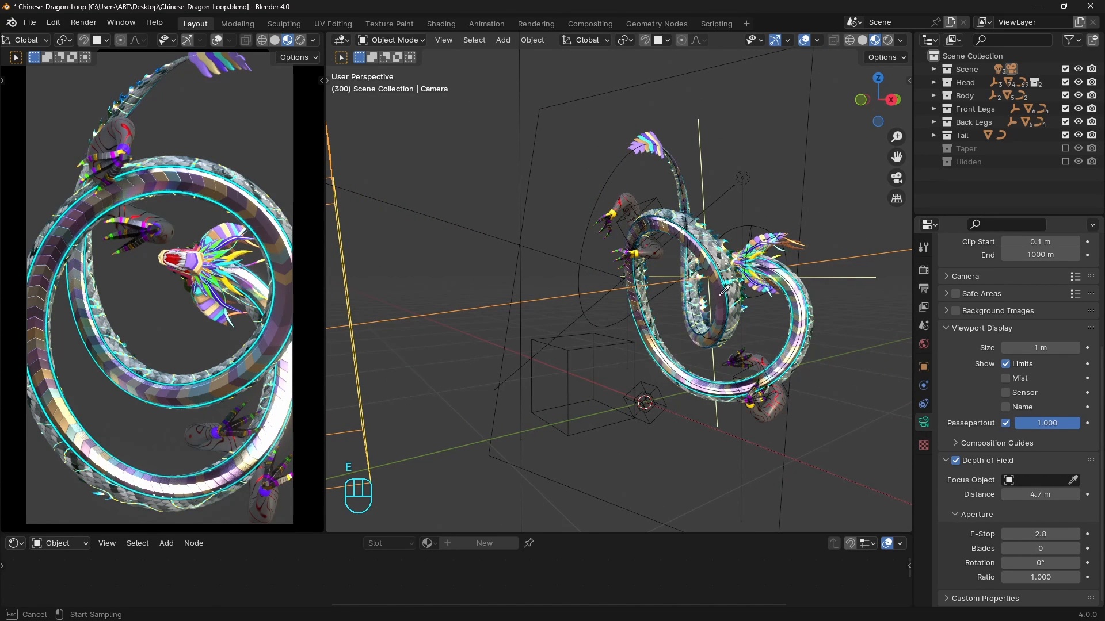
{"action": "left_click", "coordinate": [724, 300]}
{"action": "middle_click_drag", "start_coordinate": [724, 301], "coordinate": [638, 305]}
{"action": "key", "text": "e"}
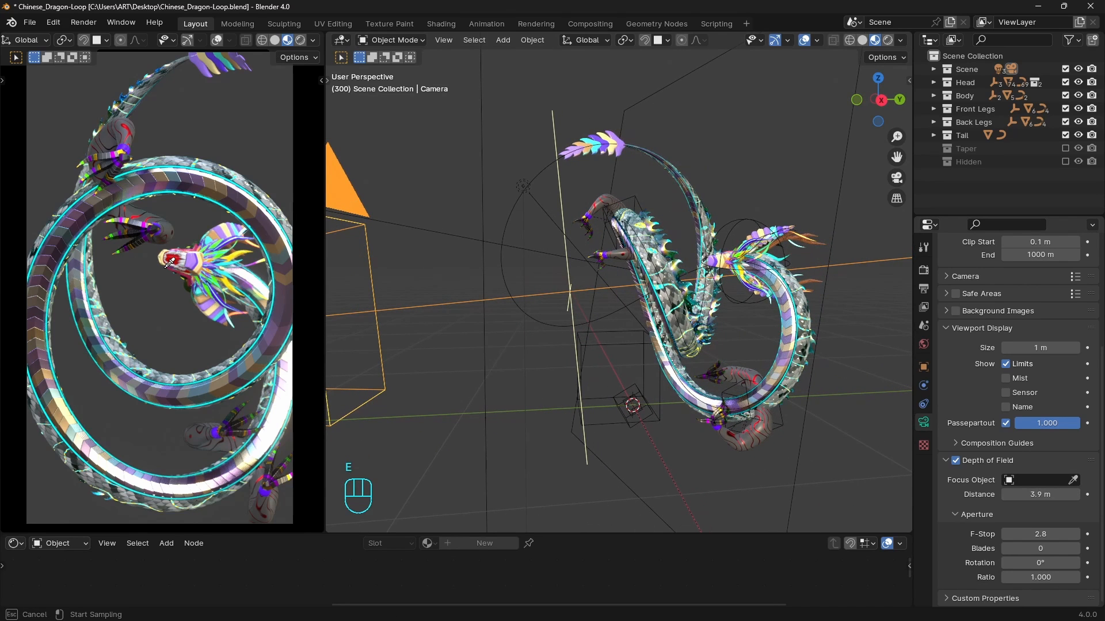
{"action": "left_click", "coordinate": [194, 253]}
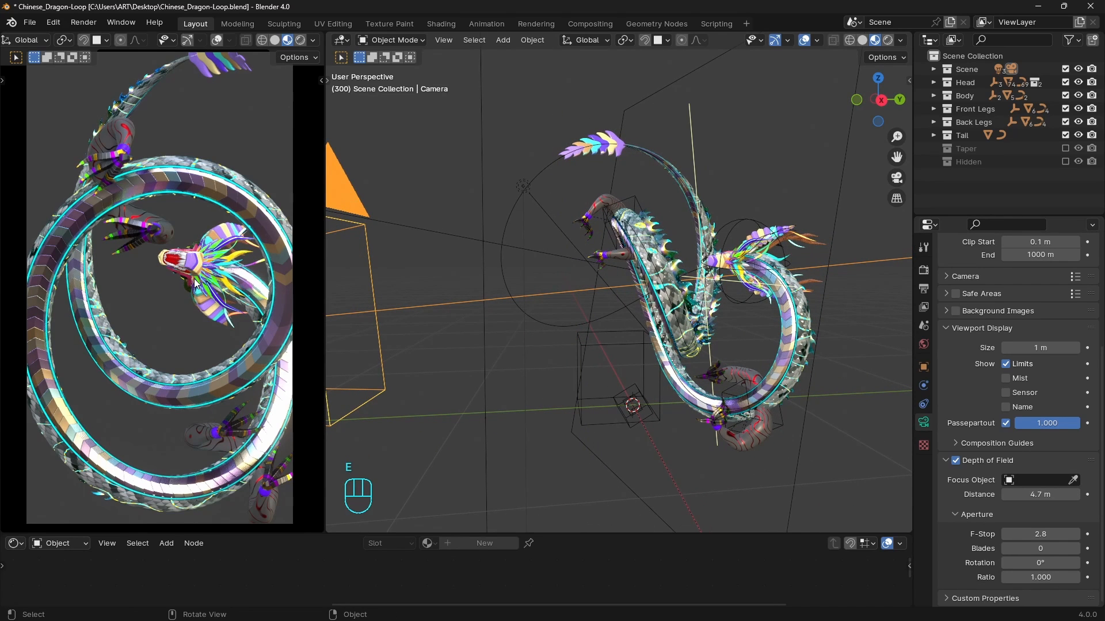
- Examine in the left orthographic view where the camera's focus plane crosses the dragon's head
{"action": "middle_click_drag", "start_coordinate": [649, 285], "coordinate": [744, 305]}
{"action": "middle_click_drag", "start_coordinate": [746, 356], "coordinate": [731, 347]}
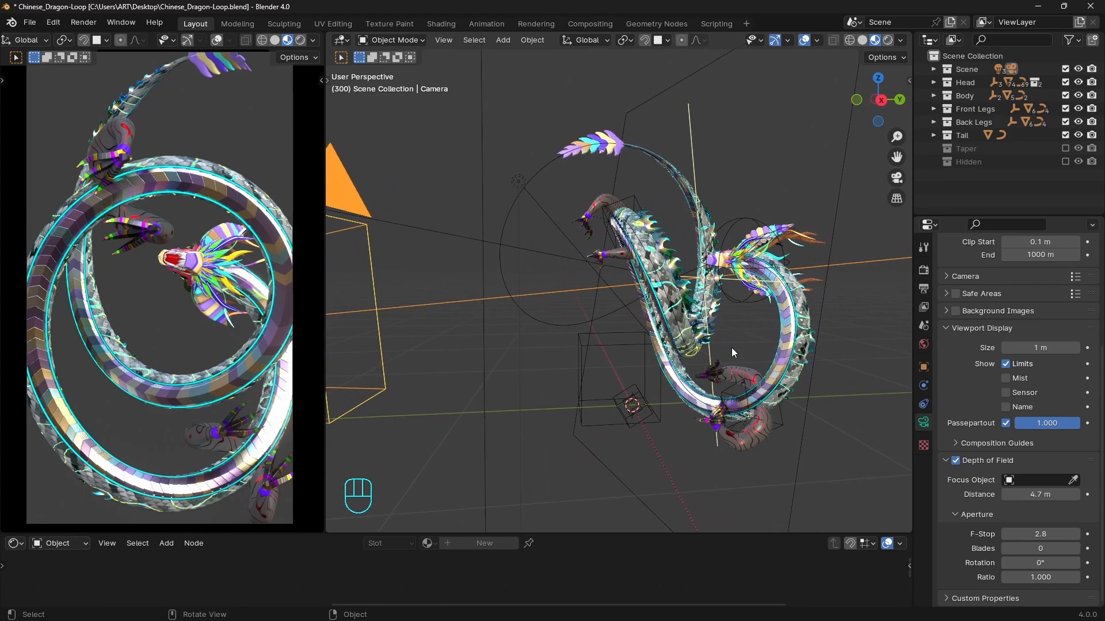
{"action": "key", "text": "grave"}
{"action": "left_click", "coordinate": [633, 336]}
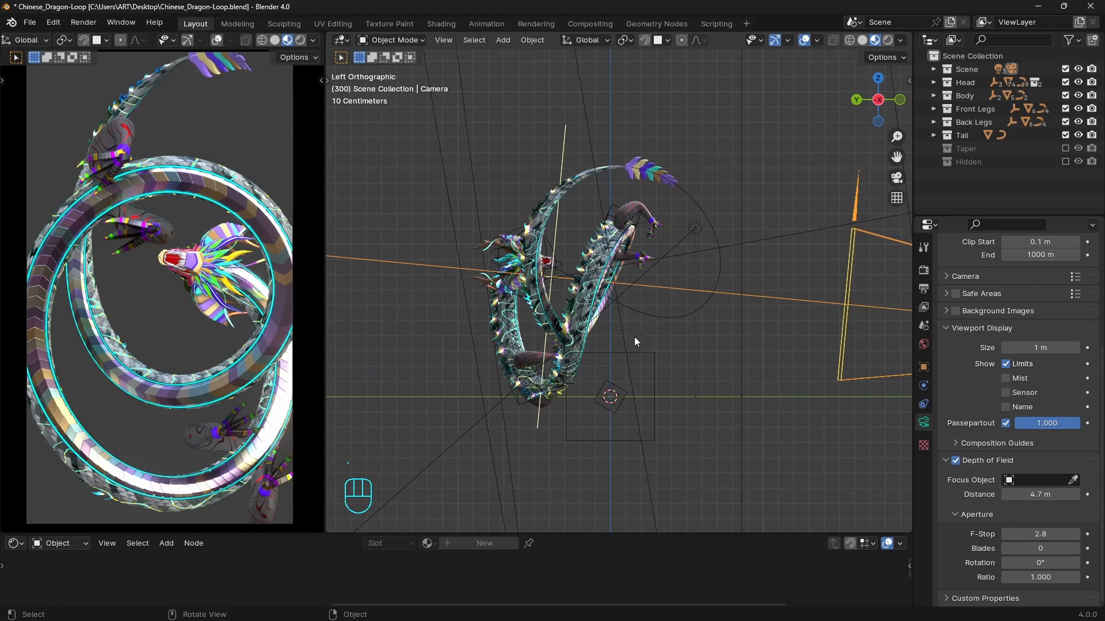
{"action": "scroll", "coordinate": [556, 318], "scroll_direction": "up", "scroll_amount": 5}
{"action": "scroll", "coordinate": [555, 317], "scroll_direction": "up", "scroll_amount": 7}
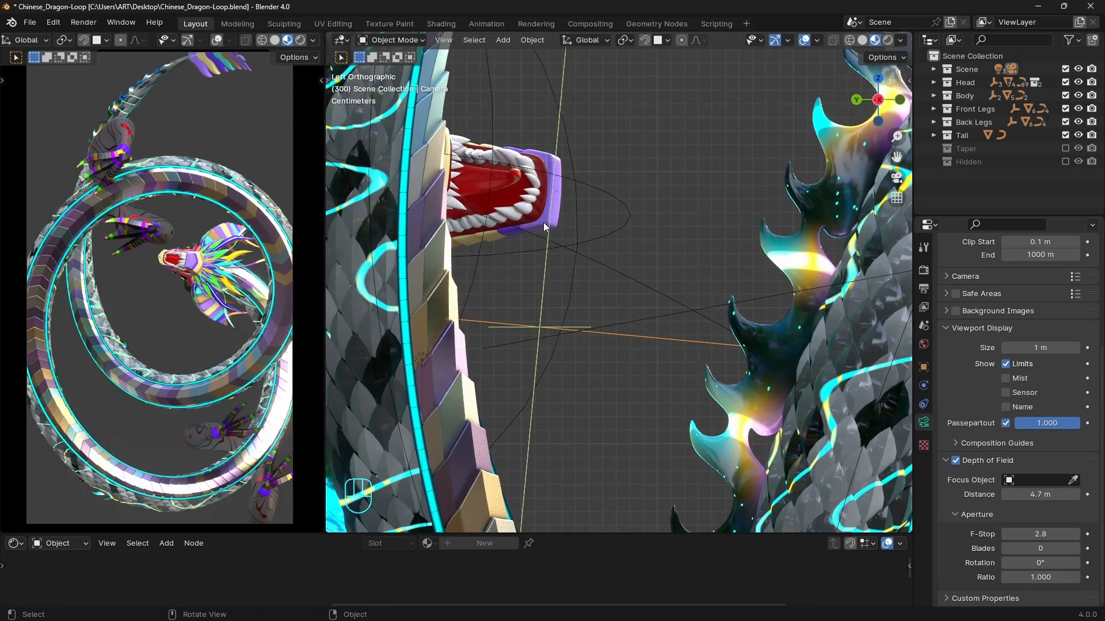
{"action": "scroll", "coordinate": [543, 291], "scroll_direction": "down", "scroll_amount": 5}
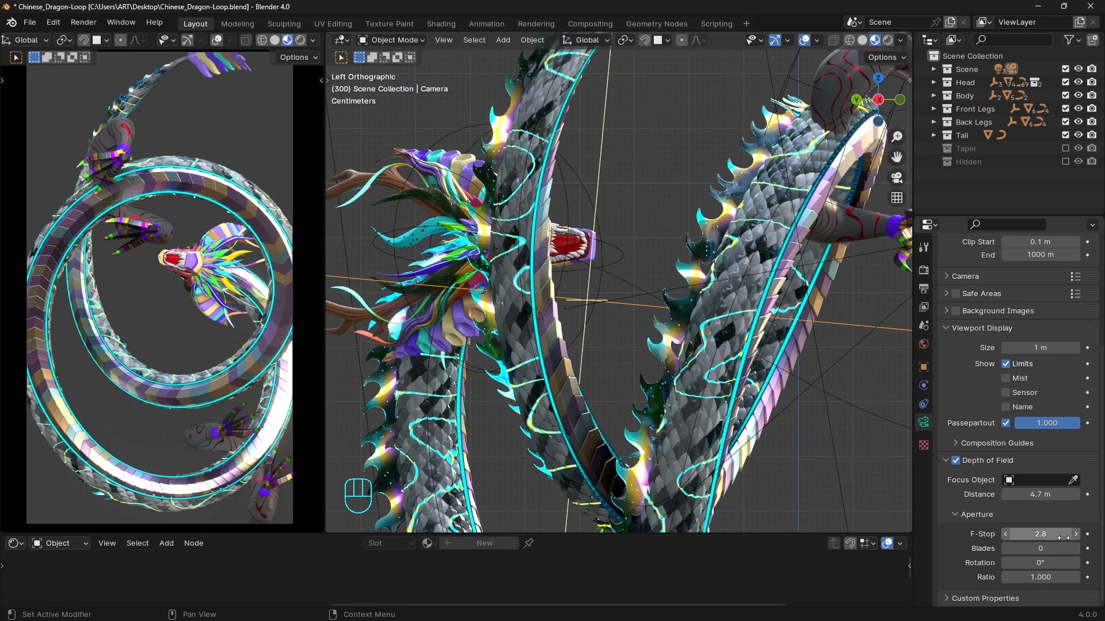
- Set the camera's depth of field F-Stop to 1.0
{"action": "left_click", "coordinate": [1046, 534]}
{"action": "type", "text": "1"}
{"action": "key", "text": "Return"}
{"action": "scroll", "coordinate": [654, 327], "scroll_direction": "up", "scroll_amount": 4}
{"action": "middle_click_drag", "start_coordinate": [605, 298], "coordinate": [618, 307], "text": "shift"}
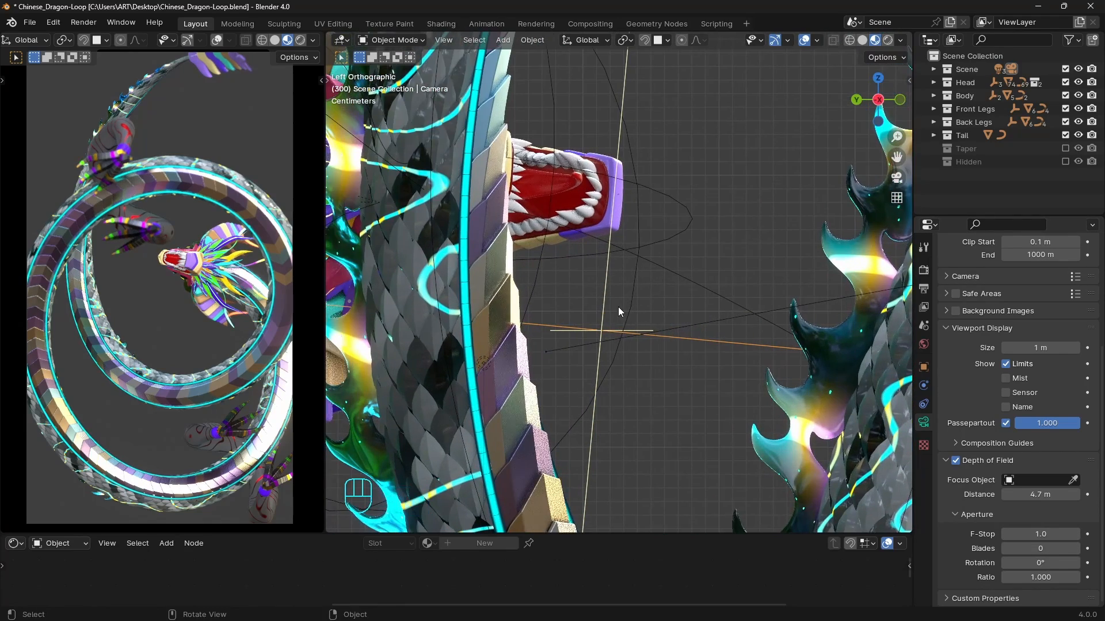
- Switch the side view to solid shading and sketch an annotation marking a range across the focus plane
{"action": "key", "text": "z"}
{"action": "left_click", "coordinate": [679, 306]}
{"action": "scroll", "coordinate": [637, 311], "scroll_direction": "down", "scroll_amount": 4}
{"action": "scroll", "coordinate": [640, 320], "scroll_direction": "up", "scroll_amount": 3}
{"action": "scroll", "coordinate": [578, 303], "scroll_direction": "up", "scroll_amount": 2}
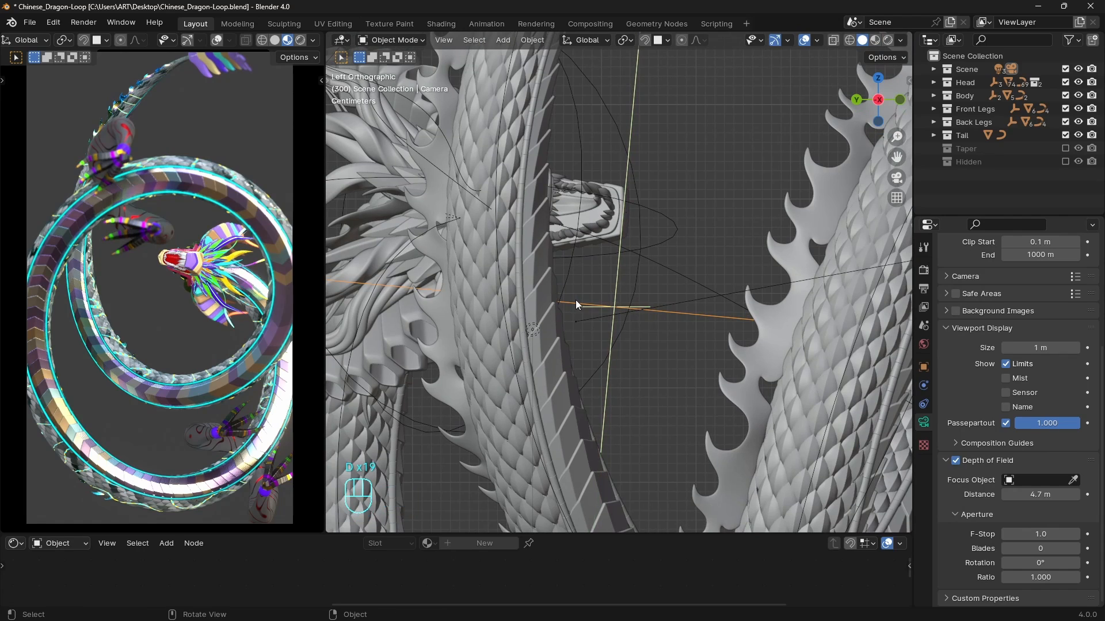
{"action": "left_click_drag", "start_coordinate": [672, 295], "coordinate": [637, 287]}
{"action": "scroll", "coordinate": [651, 350], "scroll_direction": "down", "scroll_amount": 2}
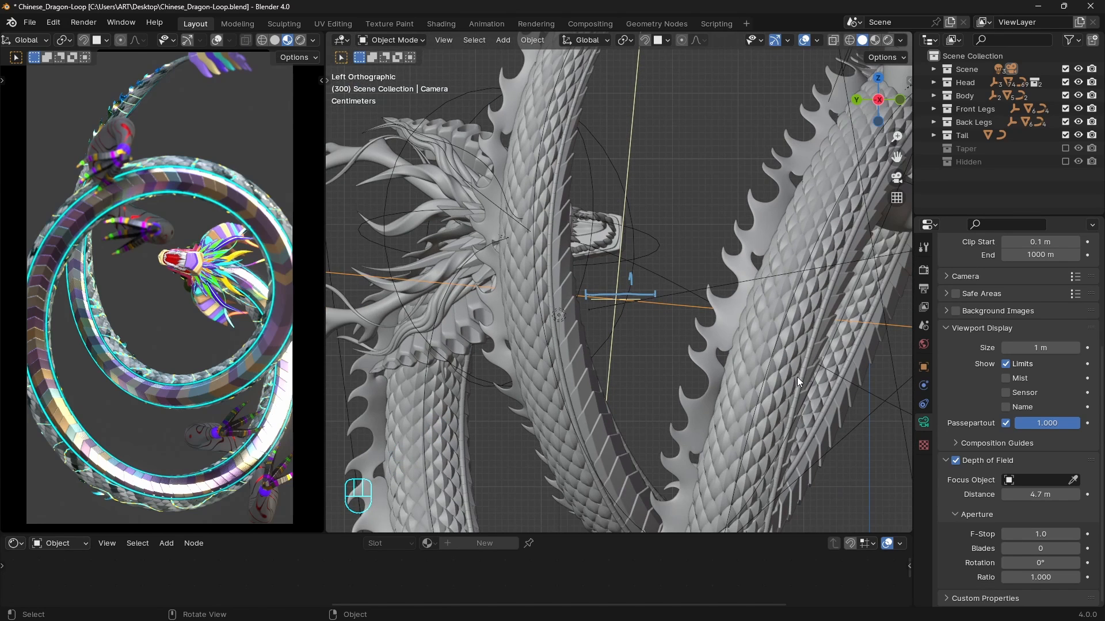
- Undo the annotation strokes beside the head and set the camera's F-Stop to 2.0
{"action": "key", "text": "ctrl+z"}
{"action": "key", "text": "ctrl+z"}
{"action": "key", "text": "ctrl+z"}
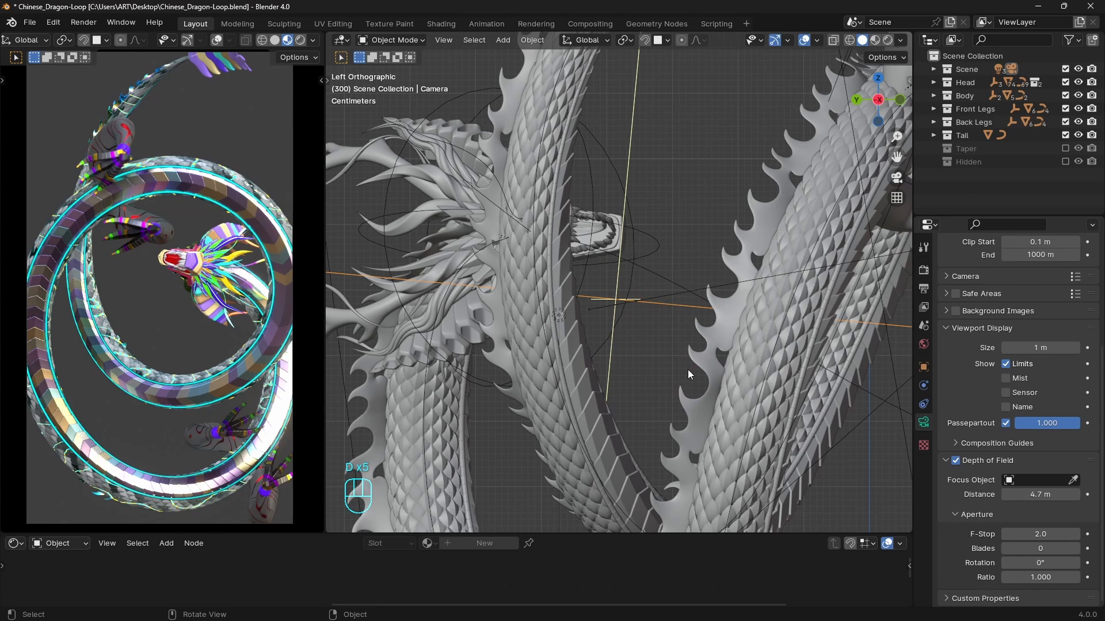
- Add a sphere-shaped empty at the dragon's head and shrink its display size to about 0.11 m
{"action": "middle_click_drag", "start_coordinate": [688, 370], "coordinate": [635, 276]}
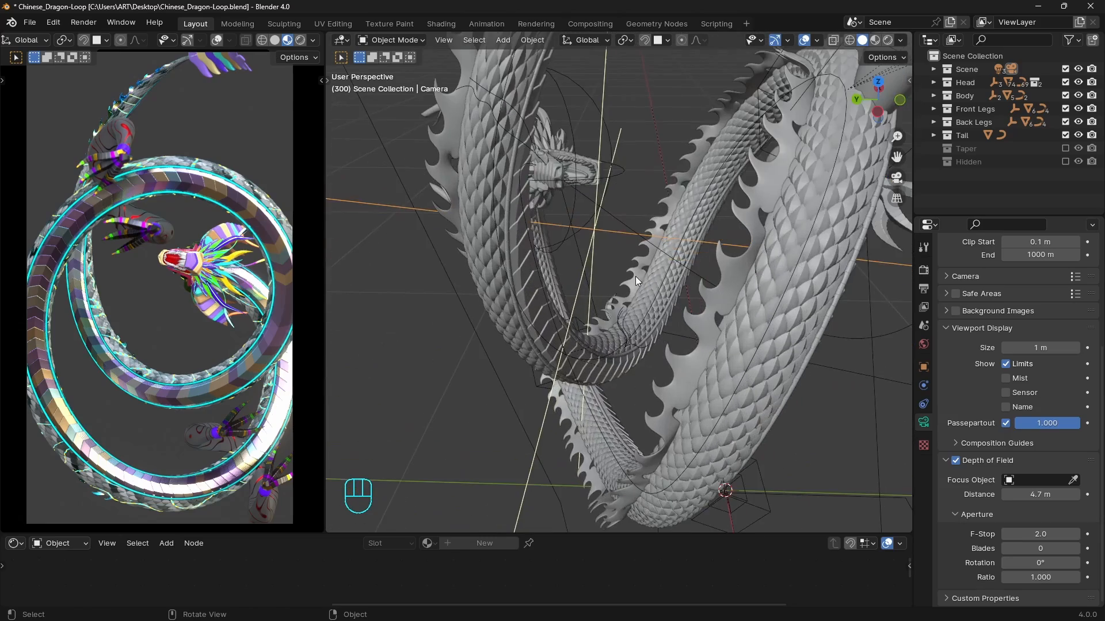
{"action": "left_click", "coordinate": [560, 166]}
{"action": "key", "text": "KP_Decimal"}
{"action": "middle_click_drag", "start_coordinate": [652, 346], "coordinate": [615, 226]}
{"action": "key", "text": "shift+a"}
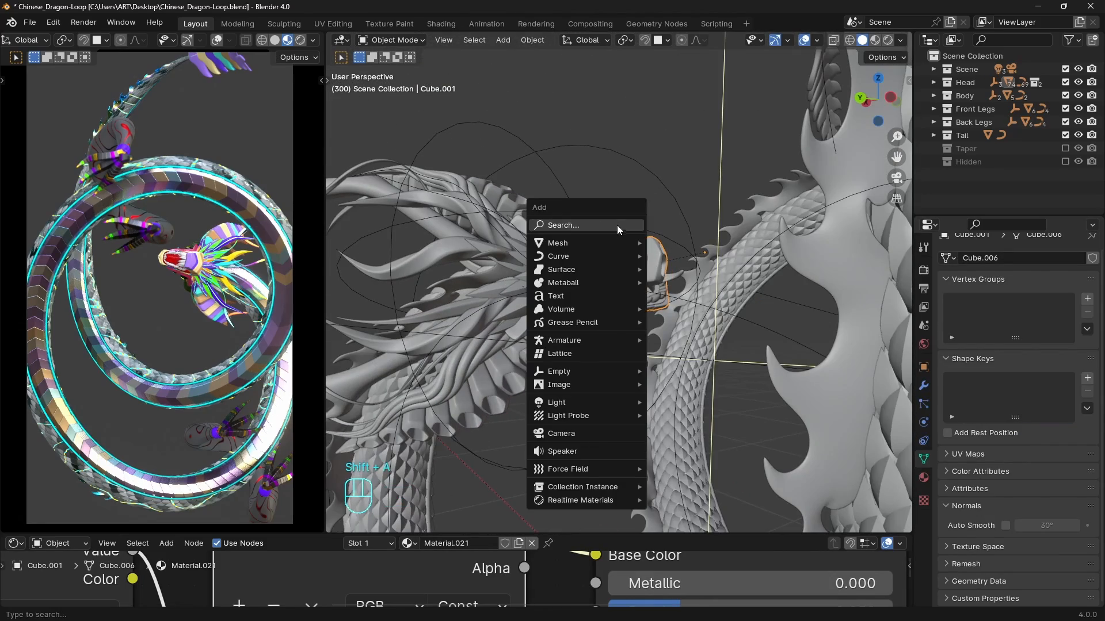
{"action": "left_click", "coordinate": [691, 444]}
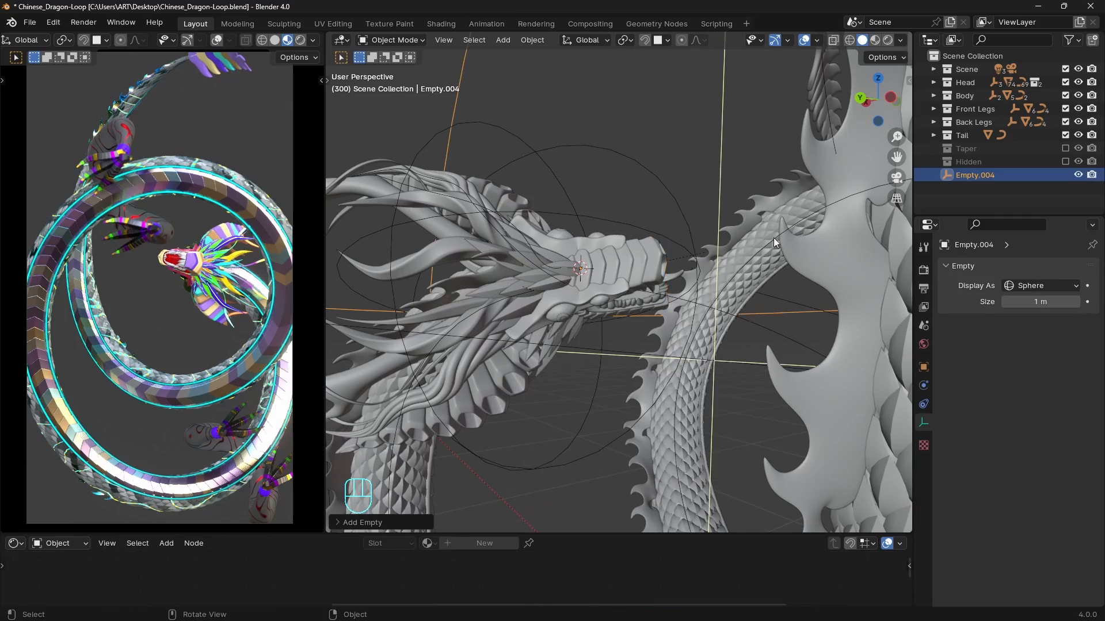
{"action": "right_click", "coordinate": [772, 232]}
{"action": "left_click", "coordinate": [772, 232]}
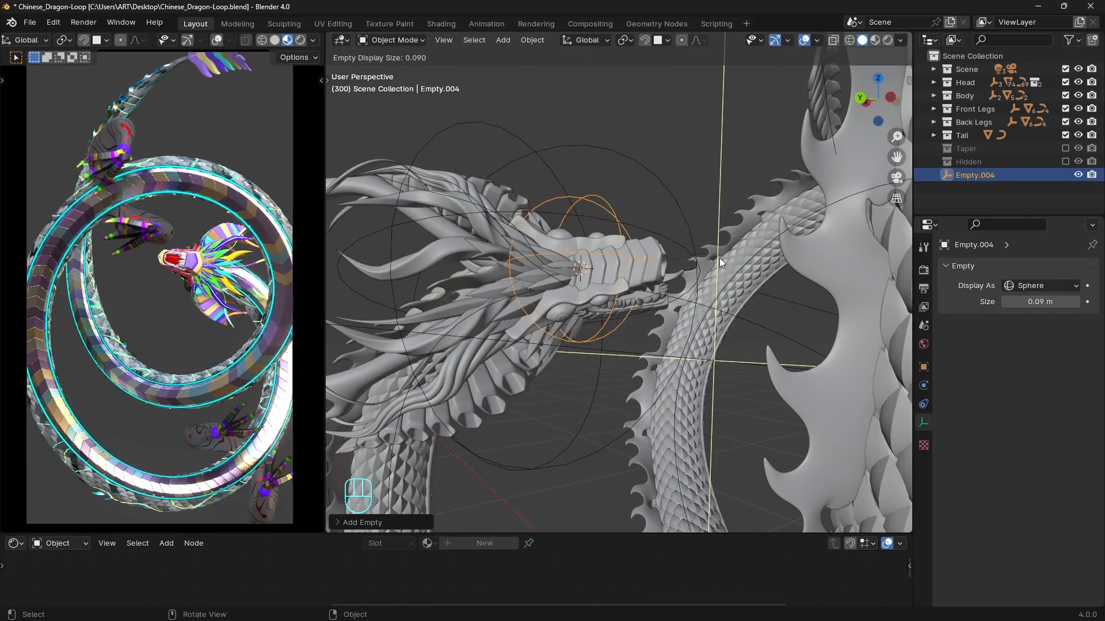
{"action": "left_click", "coordinate": [719, 257]}
- Select the camera and set the small empty at the dragon's head as its depth of field focus object
{"action": "middle_click_drag", "start_coordinate": [720, 257], "coordinate": [703, 296]}
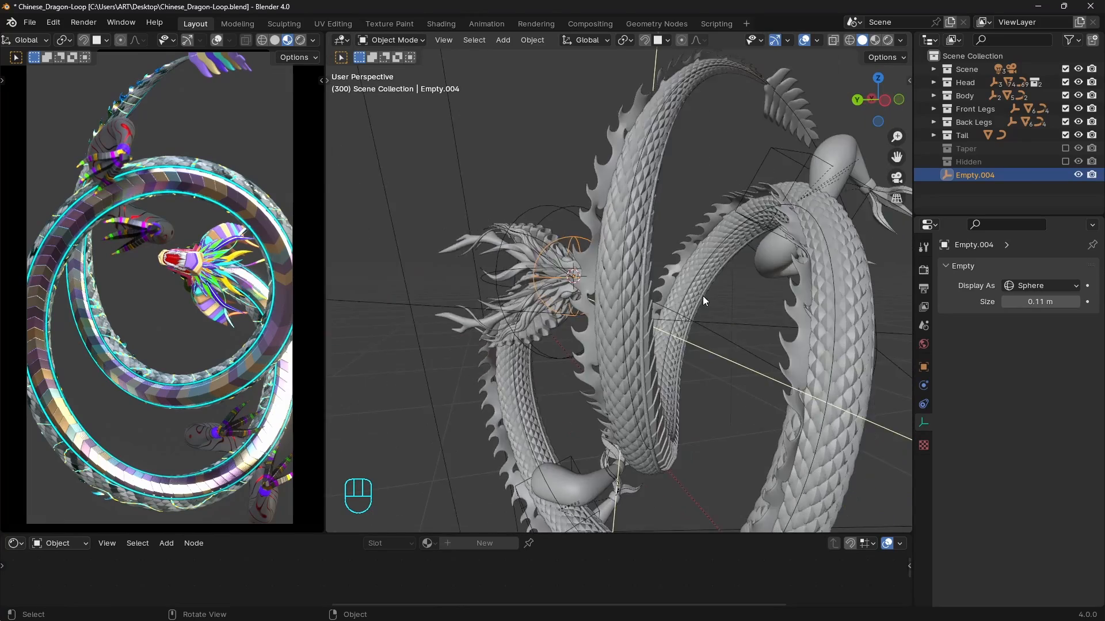
{"action": "scroll", "coordinate": [702, 295], "scroll_direction": "down", "scroll_amount": 5}
{"action": "left_click", "coordinate": [890, 231]}
{"action": "scroll", "coordinate": [666, 282], "scroll_direction": "up", "scroll_amount": 6}
{"action": "middle_click_drag", "start_coordinate": [559, 325], "coordinate": [671, 374]}
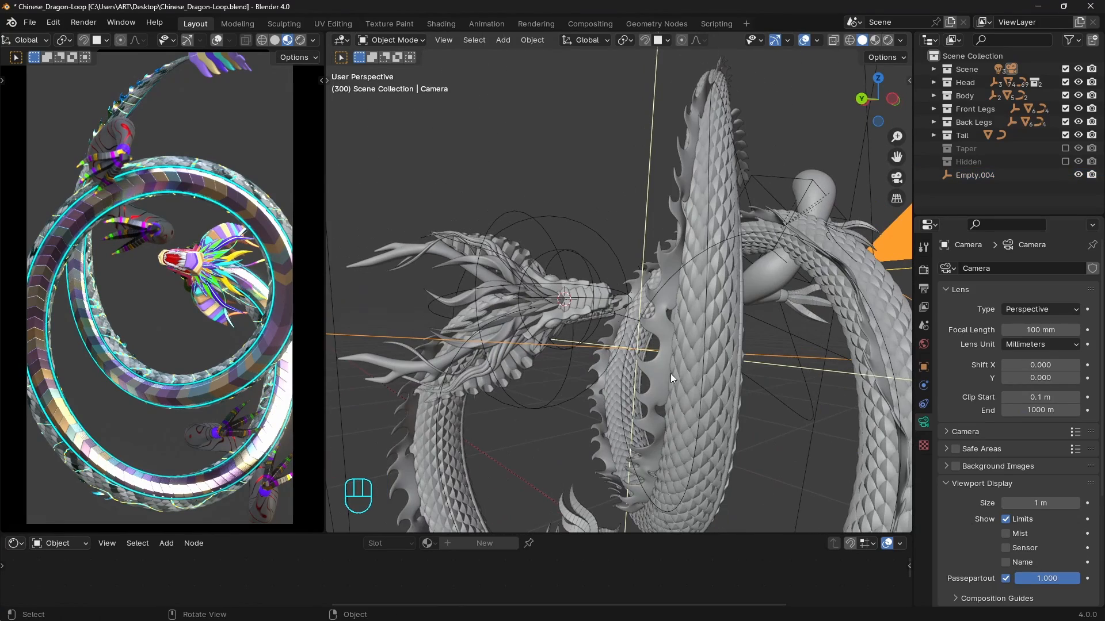
{"action": "scroll", "coordinate": [1021, 495], "scroll_direction": "down", "scroll_amount": 5}
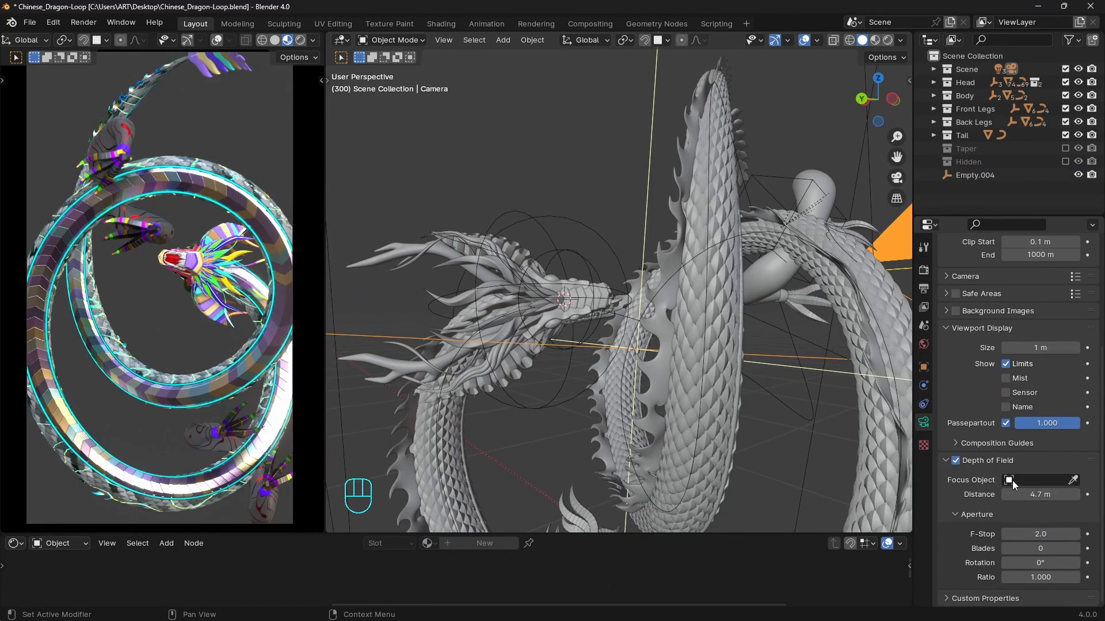
{"action": "left_click", "coordinate": [1013, 481]}
{"action": "key", "text": "Escape"}
{"action": "left_click", "coordinate": [1074, 481]}
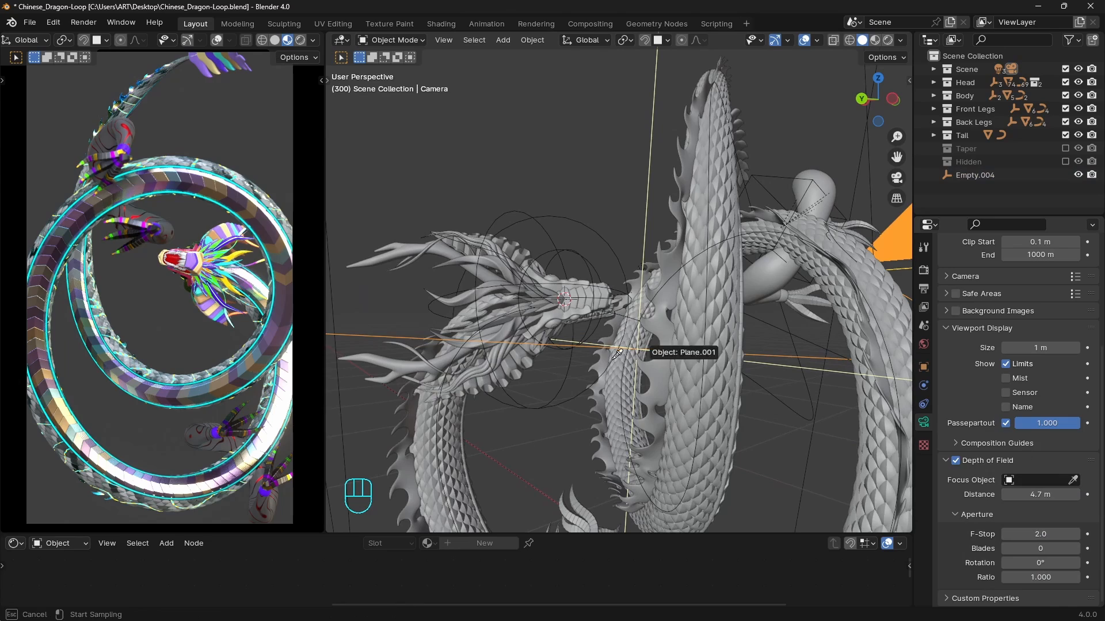
{"action": "left_click", "coordinate": [578, 251]}
- Parent the small focus empty to the larger sphere empty that surrounds the dragon's head
{"action": "middle_click_drag", "start_coordinate": [578, 251], "coordinate": [603, 315]}
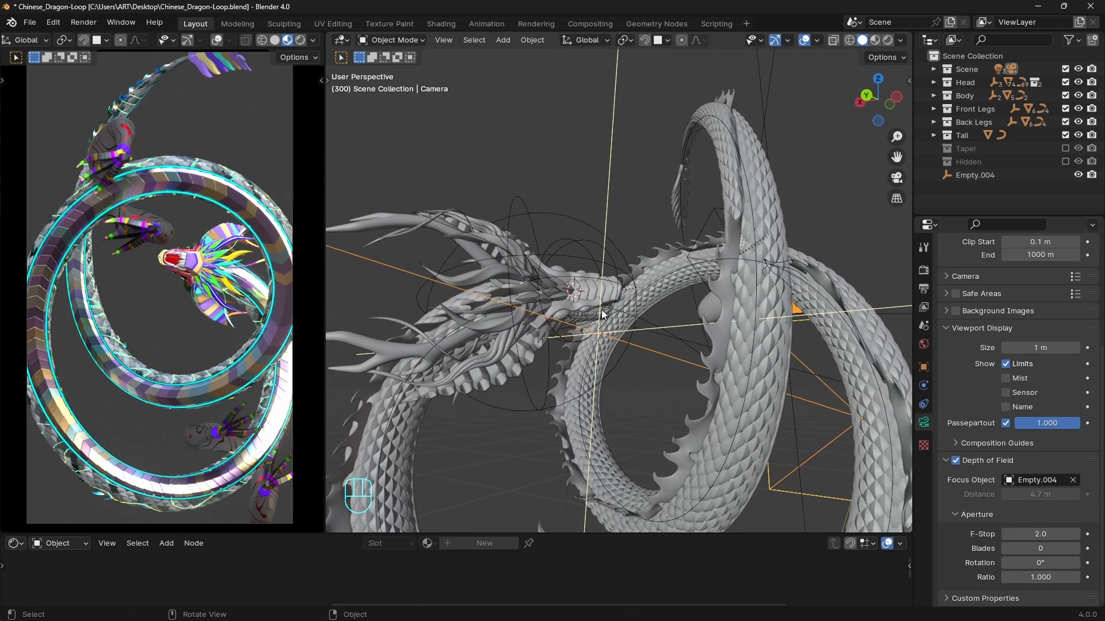
{"action": "middle_click_drag", "start_coordinate": [610, 264], "coordinate": [609, 286]}
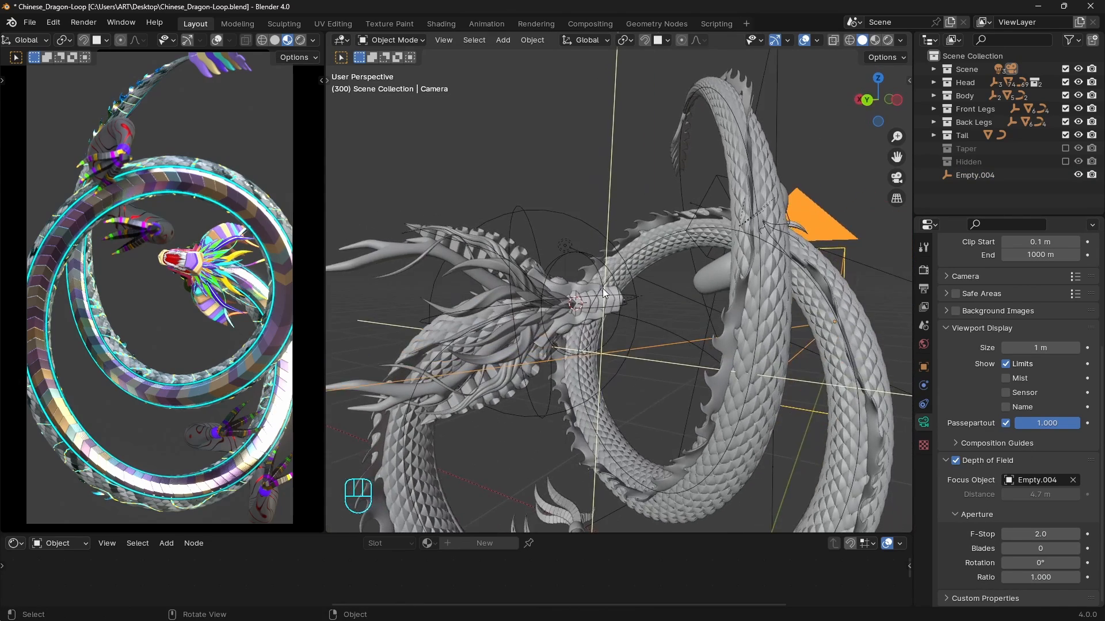
{"action": "scroll", "coordinate": [576, 230], "scroll_direction": "up", "scroll_amount": 2}
{"action": "left_click", "coordinate": [568, 189]}
{"action": "middle_click_drag", "start_coordinate": [593, 198], "coordinate": [595, 260], "text": "shift"}
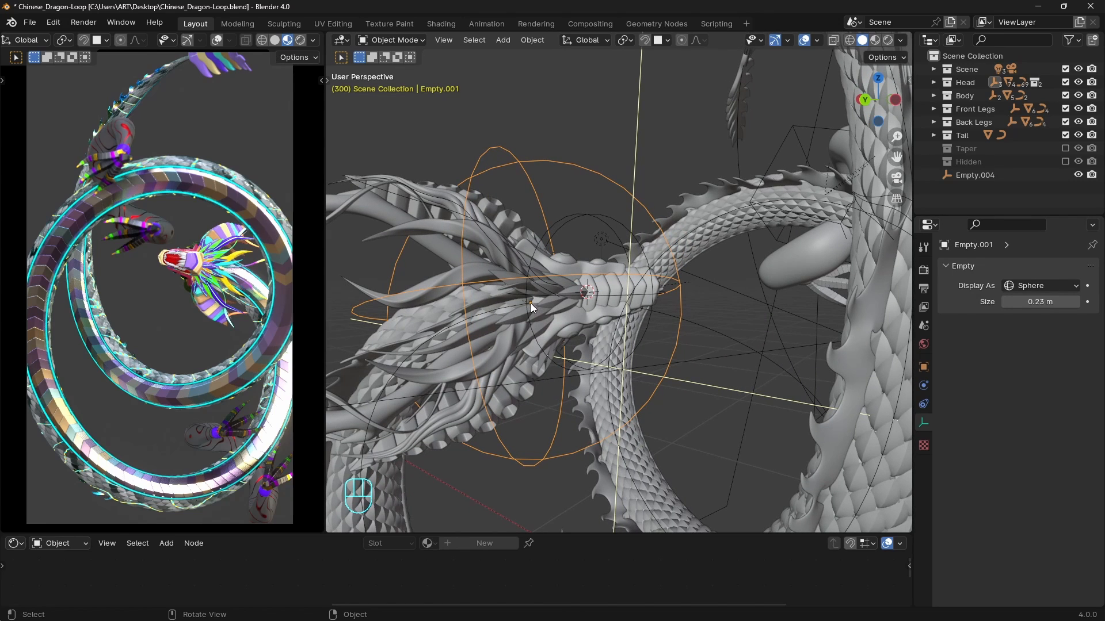
{"action": "left_click", "coordinate": [589, 221]}
{"action": "middle_click_drag", "start_coordinate": [590, 221], "coordinate": [611, 268]}
{"action": "left_click", "coordinate": [589, 171], "text": "ctrl"}
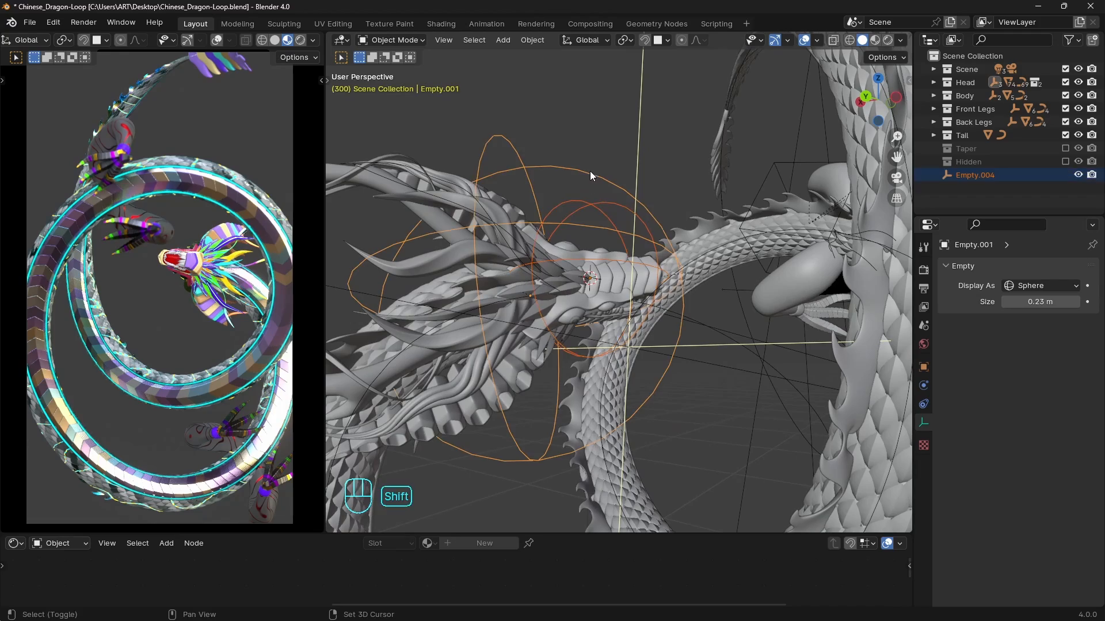
{"action": "key", "text": "ctrl+p"}
{"action": "left_click", "coordinate": [583, 175]}
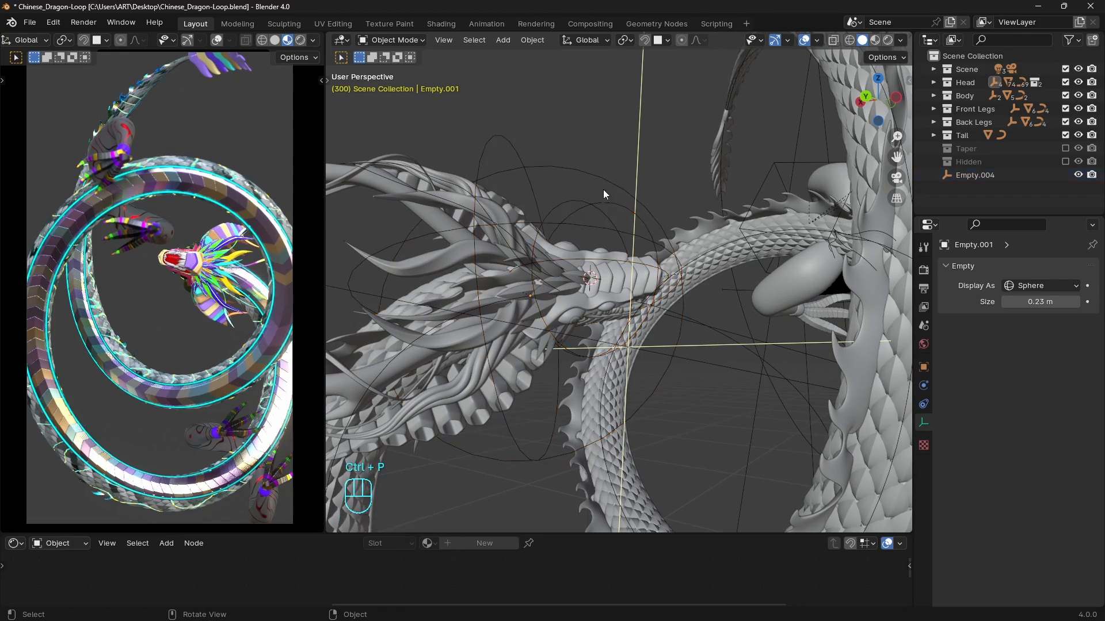
- Play the animation up to about frame 40 to check the camera's focus on the moving head
{"action": "middle_click_drag", "start_coordinate": [603, 188], "coordinate": [590, 298]}
{"action": "key", "text": "space"}
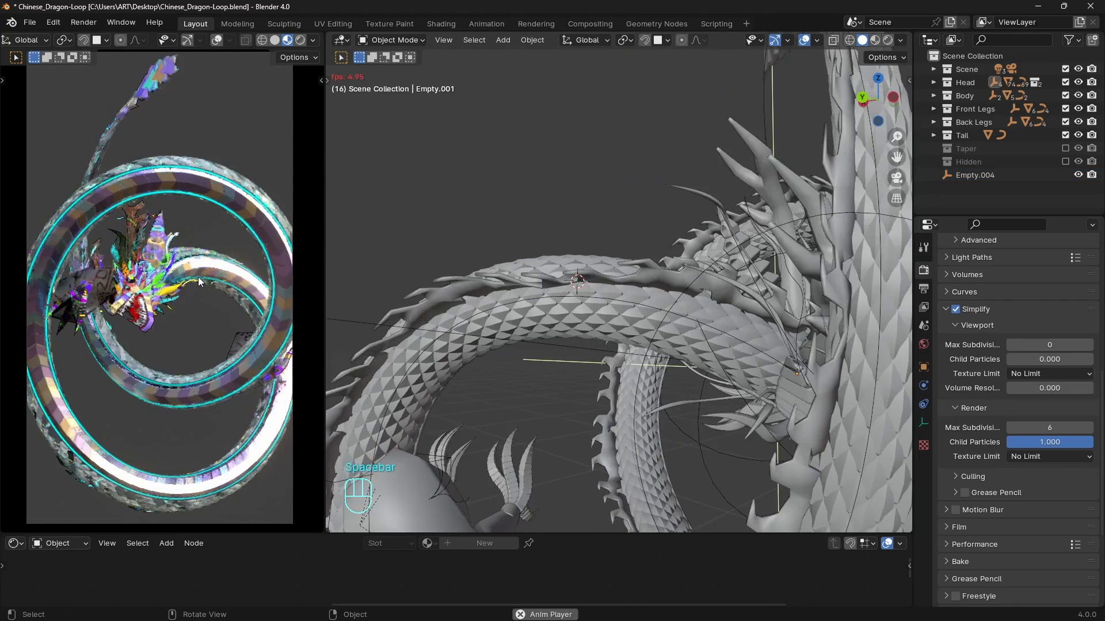
{"action": "key", "text": "space"}
- Select the camera and set its depth of field F-Stop to 1.0
{"action": "scroll", "coordinate": [730, 271], "scroll_direction": "down", "scroll_amount": 8}
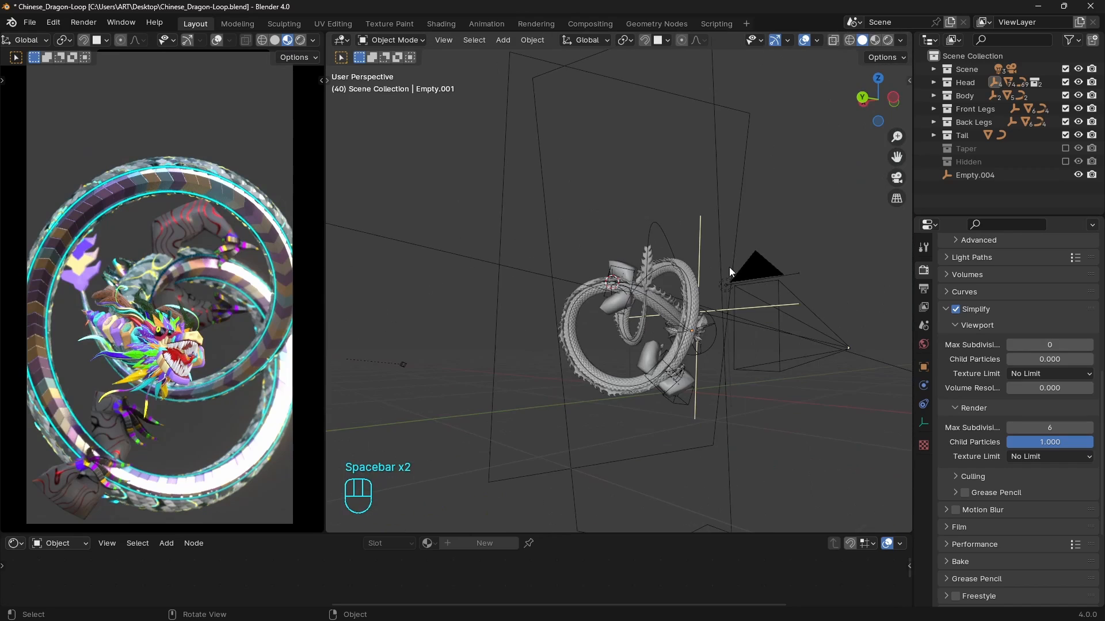
{"action": "scroll", "coordinate": [771, 316], "scroll_direction": "up", "scroll_amount": 4}
{"action": "left_click", "coordinate": [923, 422]}
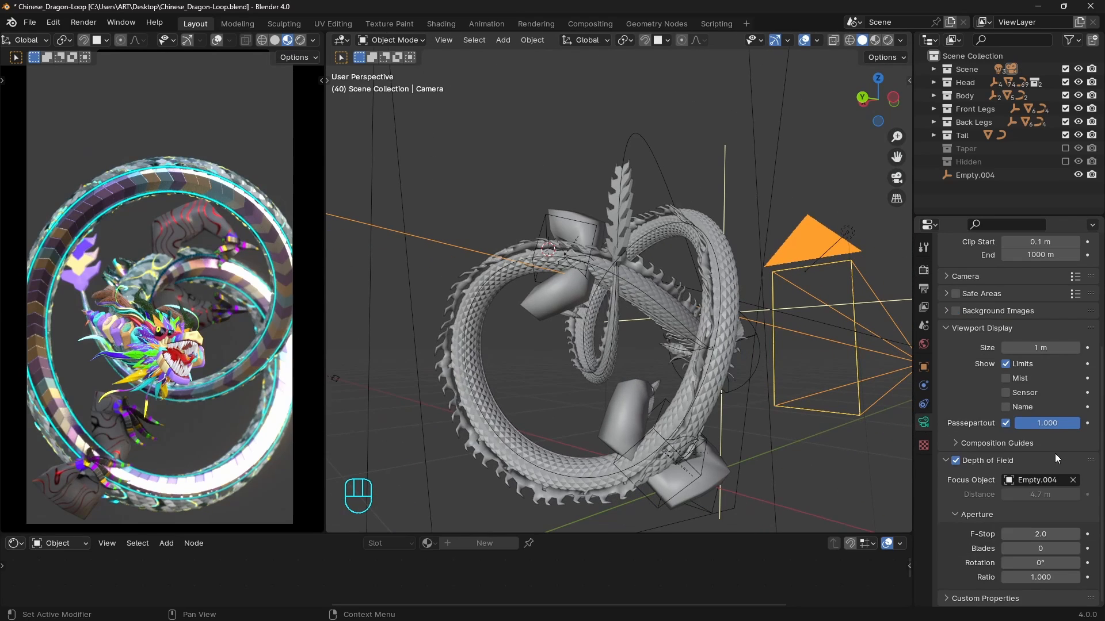
{"action": "left_click", "coordinate": [1038, 534]}
{"action": "type", "text": "1"}
{"action": "key", "text": "Return"}
{"action": "middle_click_drag", "start_coordinate": [83, 399], "coordinate": [208, 313], "text": "shift"}
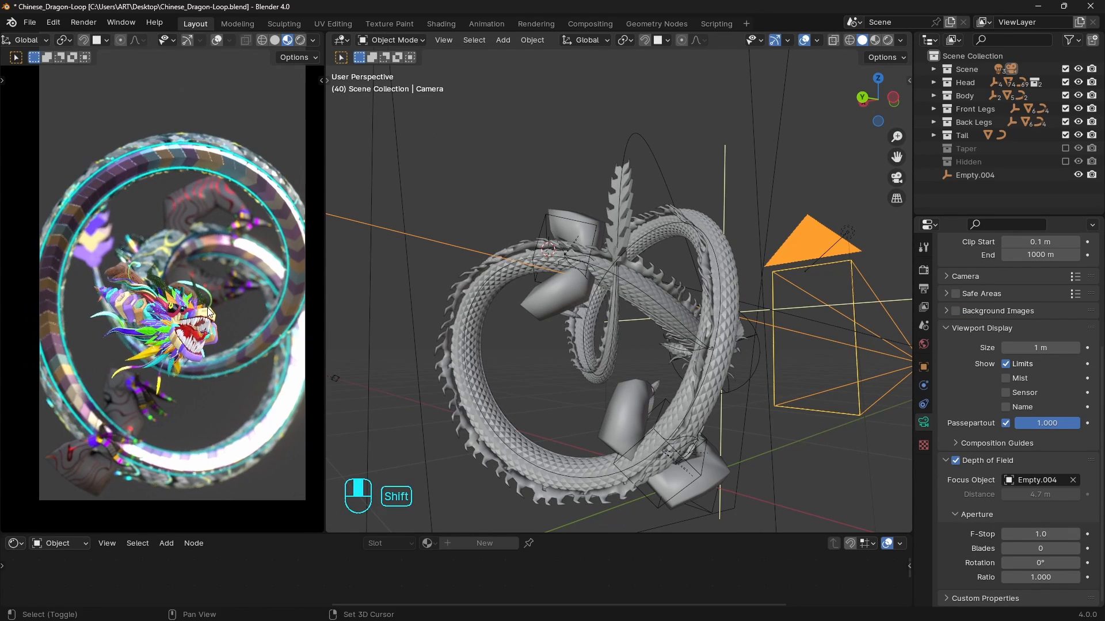
- Add a Track To constraint to the camera, targeting Empty.004 at the dragon's head
{"action": "middle_click_drag", "start_coordinate": [753, 326], "coordinate": [730, 344]}
{"action": "scroll", "coordinate": [785, 323], "scroll_direction": "down", "scroll_amount": 5}
{"action": "left_click", "coordinate": [925, 405]}
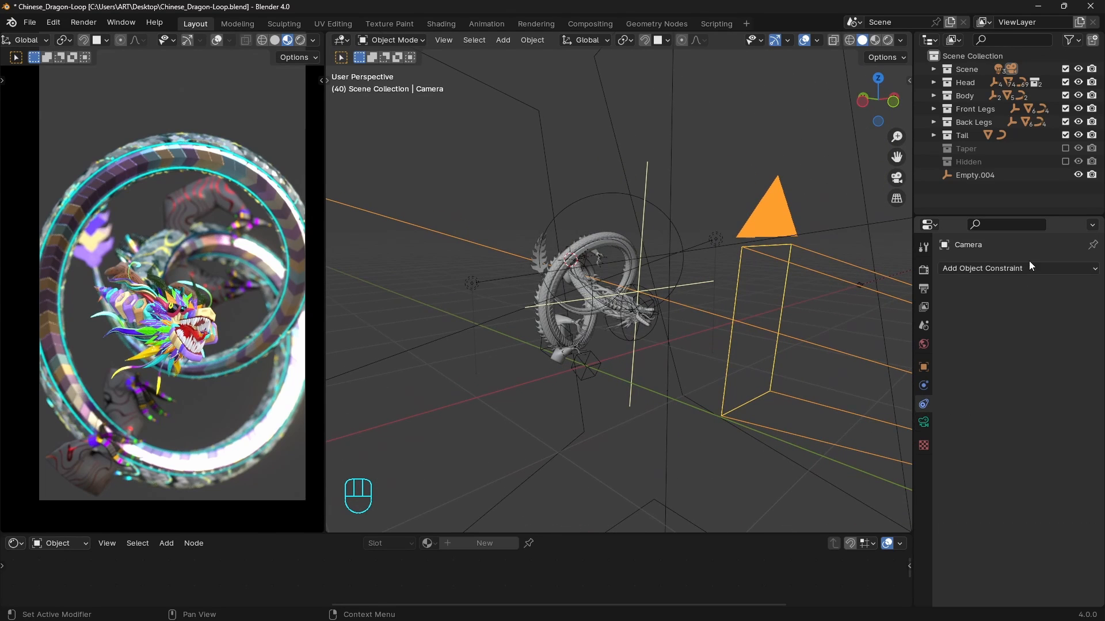
{"action": "left_click", "coordinate": [1027, 269]}
{"action": "left_click", "coordinate": [960, 361]}
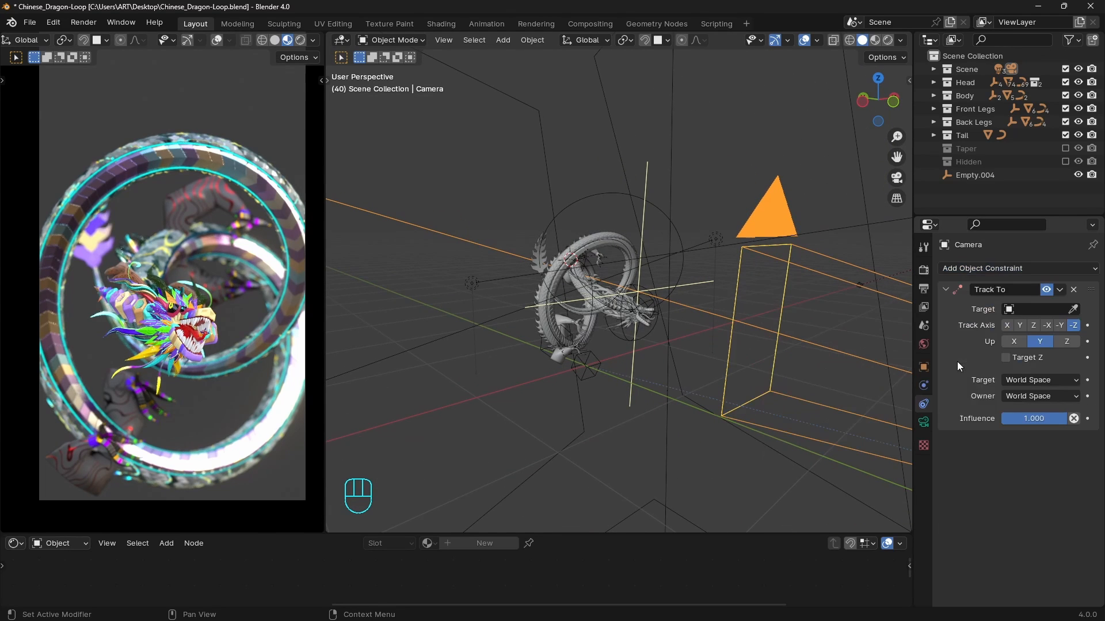
{"action": "scroll", "coordinate": [706, 375], "scroll_direction": "up", "scroll_amount": 7}
{"action": "middle_click_drag", "start_coordinate": [706, 375], "coordinate": [673, 343]}
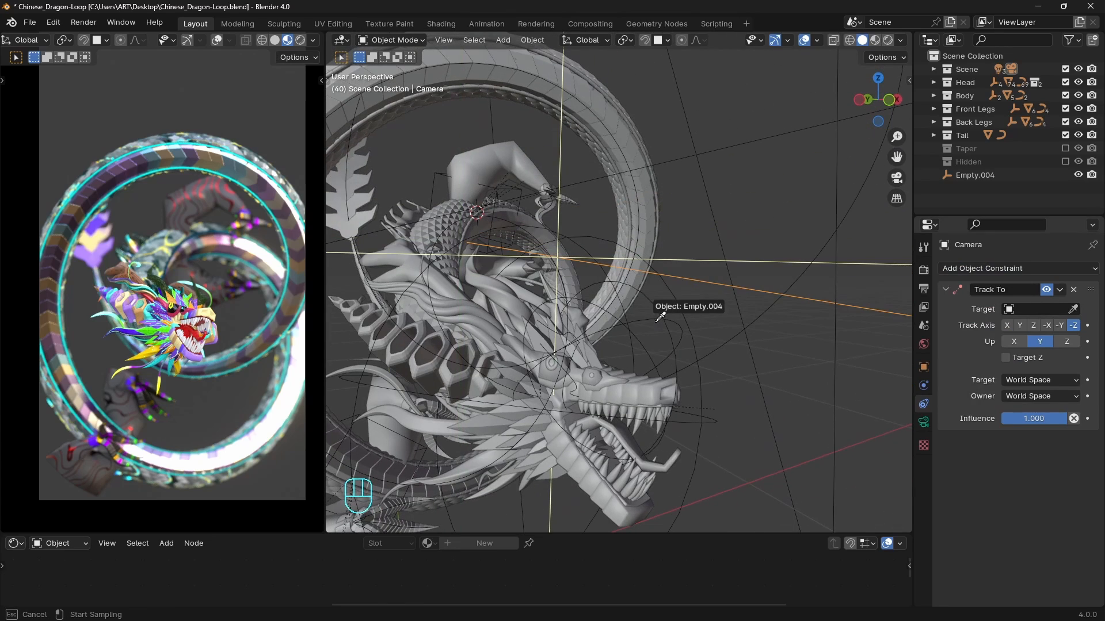
{"action": "left_click", "coordinate": [657, 321]}
- Play the animation to check how the camera tracks the dragon's head at full constraint influence
{"action": "key", "text": "space"}
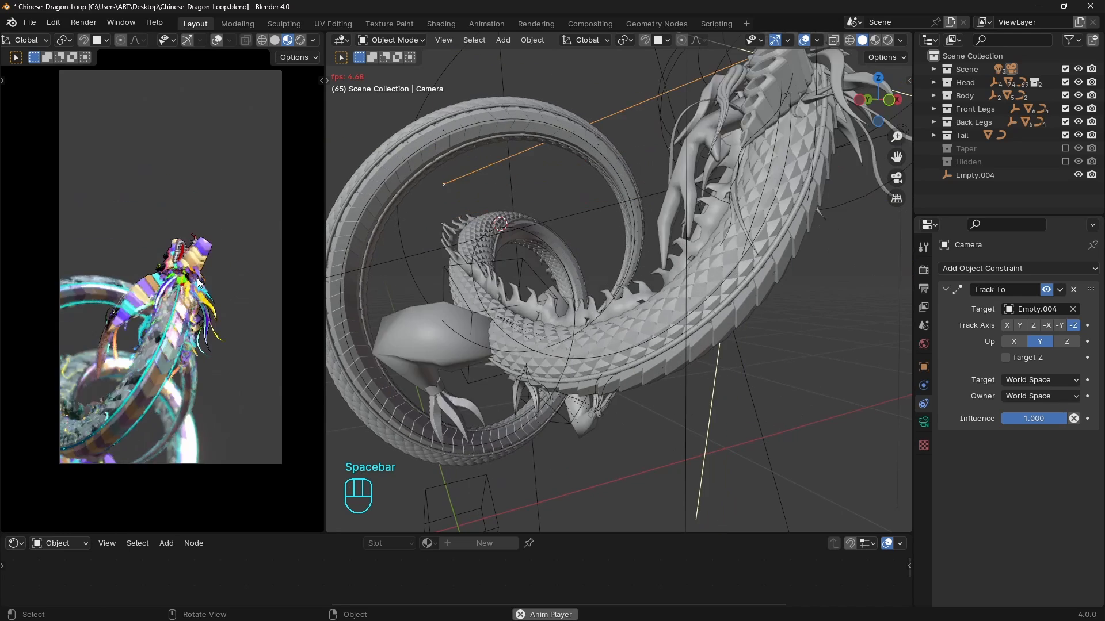
{"action": "scroll", "coordinate": [730, 222], "scroll_direction": "down", "scroll_amount": 8}
{"action": "key", "text": "space"}
{"action": "middle_click_drag", "start_coordinate": [655, 254], "coordinate": [776, 298]}
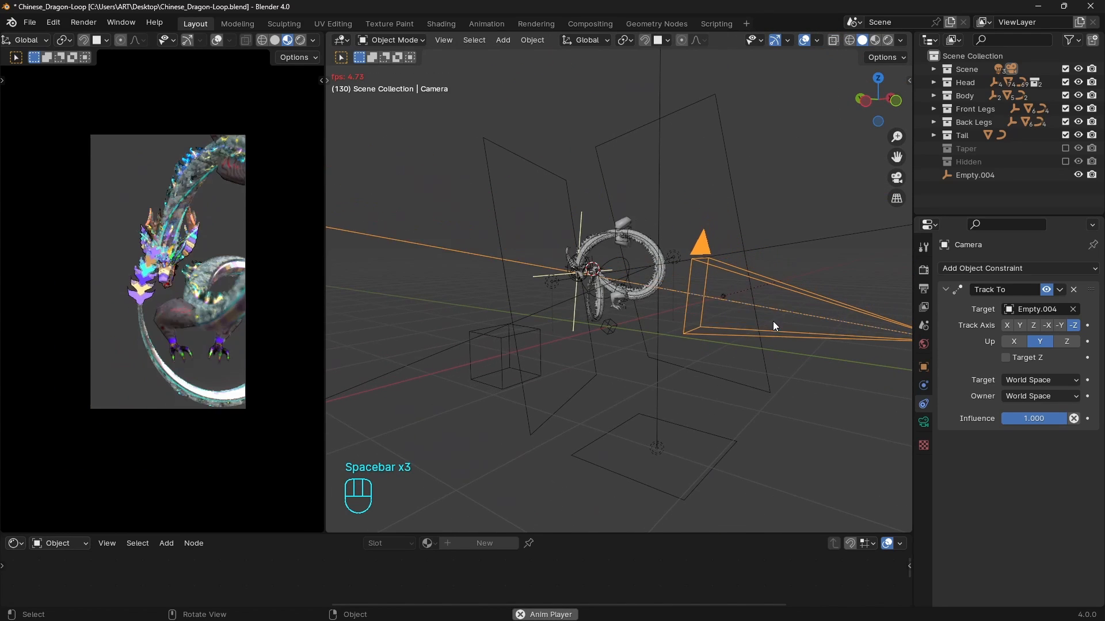
{"action": "key", "text": "space"}
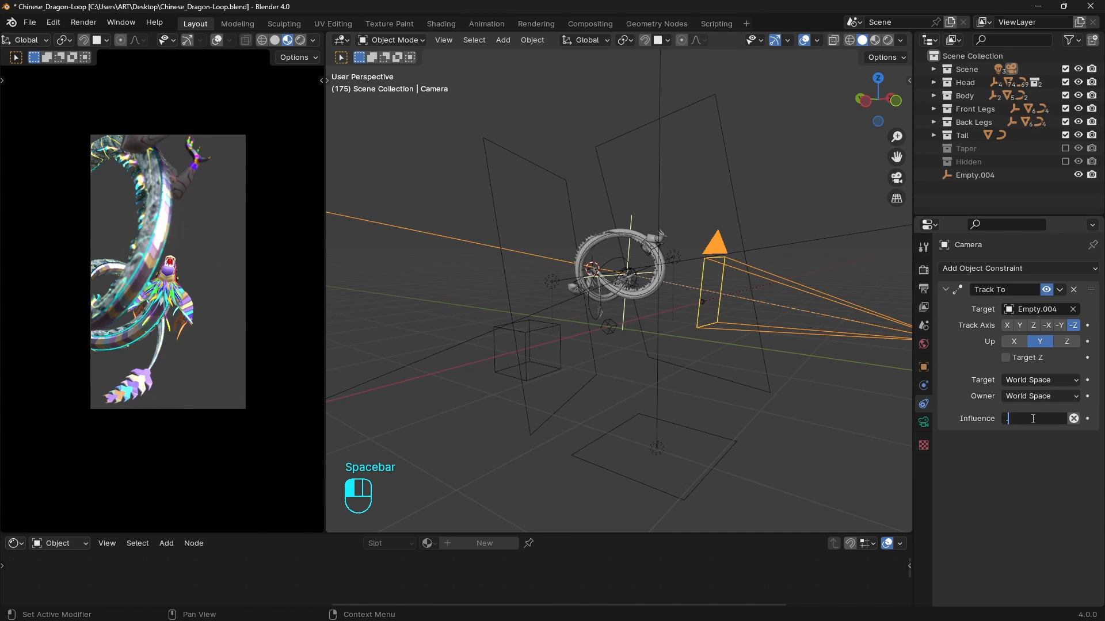
- Set the camera's Track To influence to 0.2 and play the animation to check the softer tracking
{"action": "type", "text": ".2"}
{"action": "key", "text": "Return"}
{"action": "key", "text": "space"}
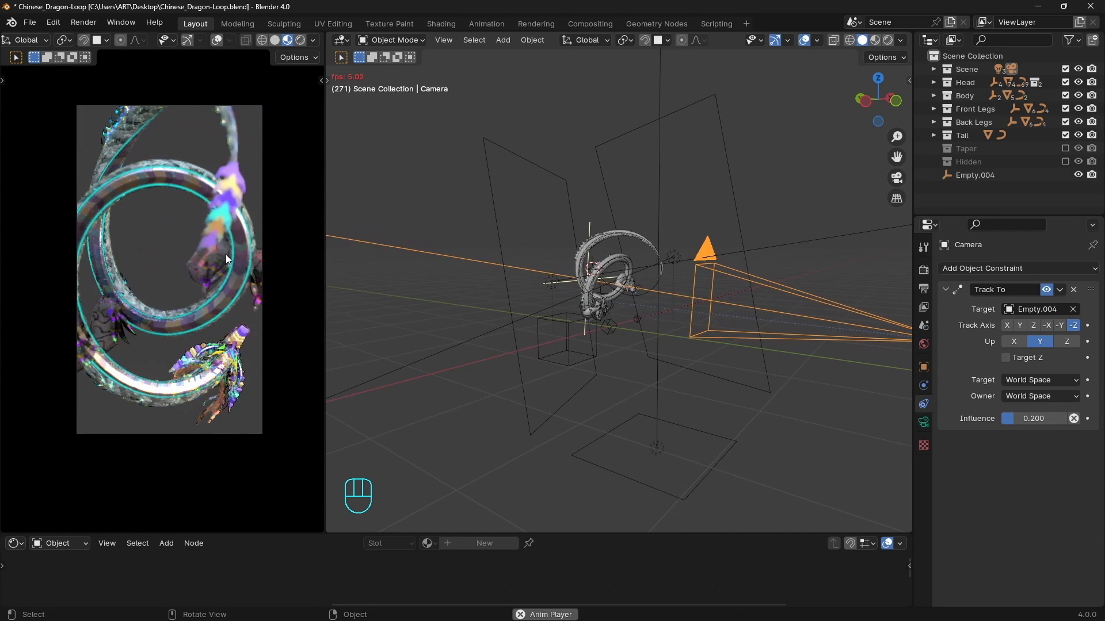
{"action": "key", "text": "space"}
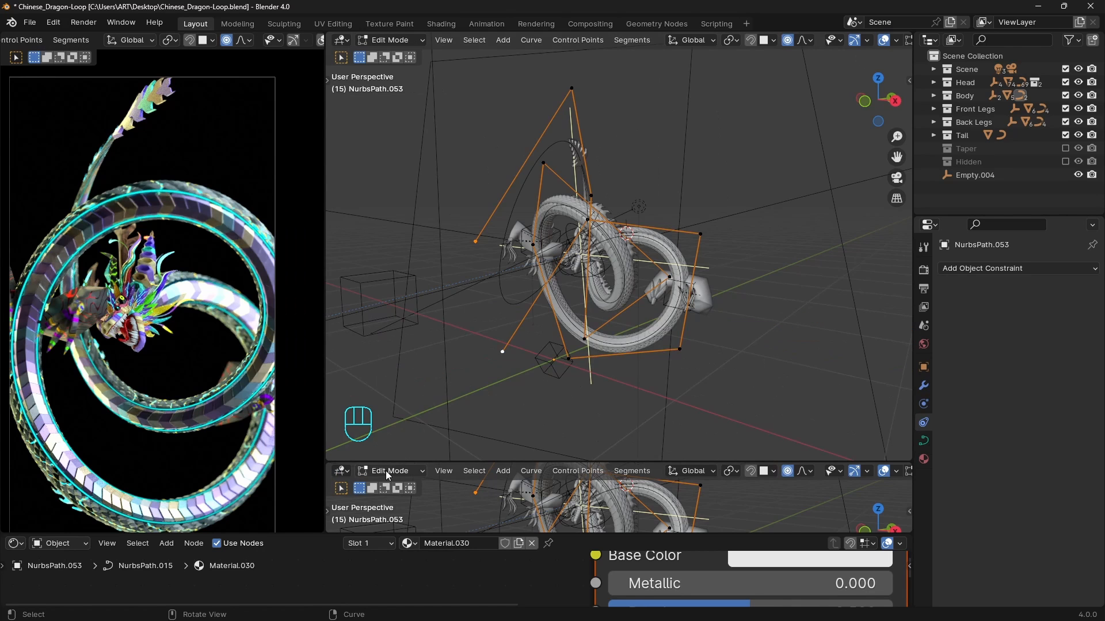
- Turn the lower 3D viewport into a timeline and move the current frame to 141
{"action": "left_click", "coordinate": [341, 471]}
{"action": "left_click", "coordinate": [518, 355]}
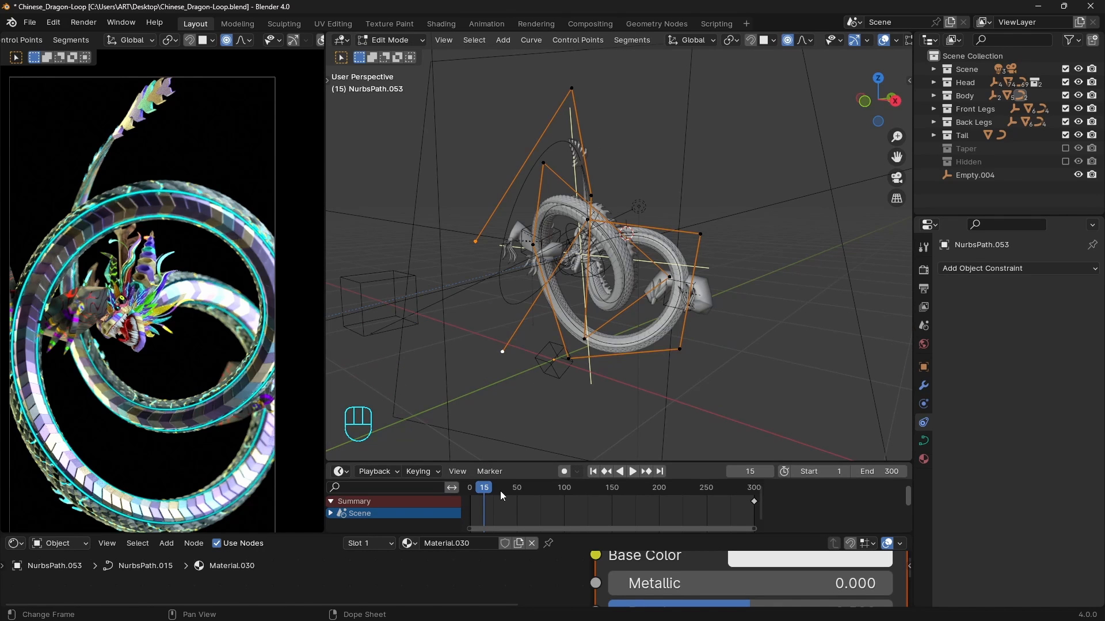
{"action": "left_click_drag", "start_coordinate": [500, 491], "coordinate": [603, 489]}
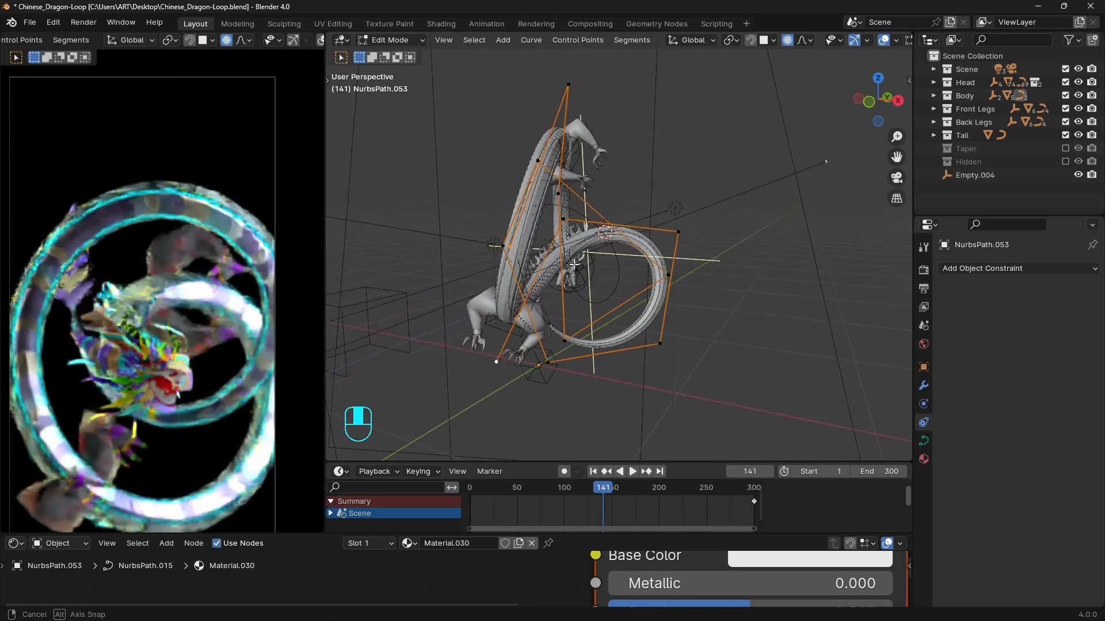
- Tilt the end points of the dragon's body curve and the control point at the large loop's upper-left corner
{"action": "middle_click_drag", "start_coordinate": [573, 264], "coordinate": [720, 190]}
{"action": "key", "text": "ctrl+t"}
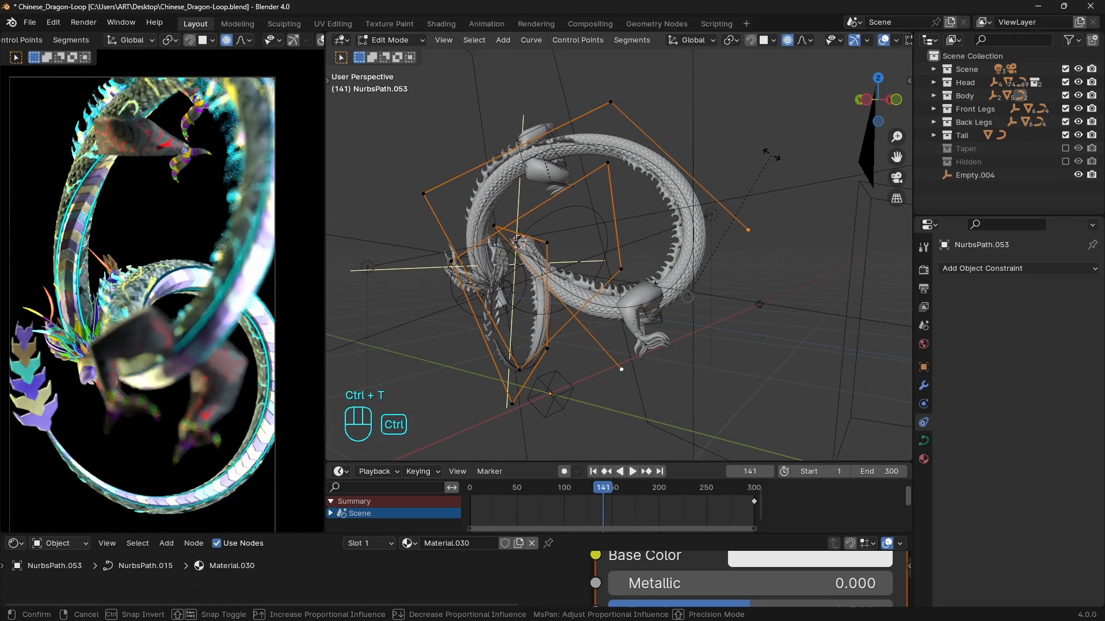
{"action": "left_click", "coordinate": [698, 374]}
{"action": "scroll", "coordinate": [697, 368], "scroll_direction": "down", "scroll_amount": 2}
{"action": "middle_click_drag", "start_coordinate": [685, 345], "coordinate": [674, 322]}
{"action": "left_click_drag", "start_coordinate": [444, 154], "coordinate": [520, 219]}
{"action": "key", "text": "ctrl+t"}
{"action": "left_click", "coordinate": [666, 311]}
- Tilt the control point at the top of the body curve's large loop and readjust the tilt at the end points
{"action": "middle_click_drag", "start_coordinate": [666, 311], "coordinate": [636, 297]}
{"action": "left_click_drag", "start_coordinate": [592, 126], "coordinate": [632, 159]}
{"action": "key", "text": "ctrl+t"}
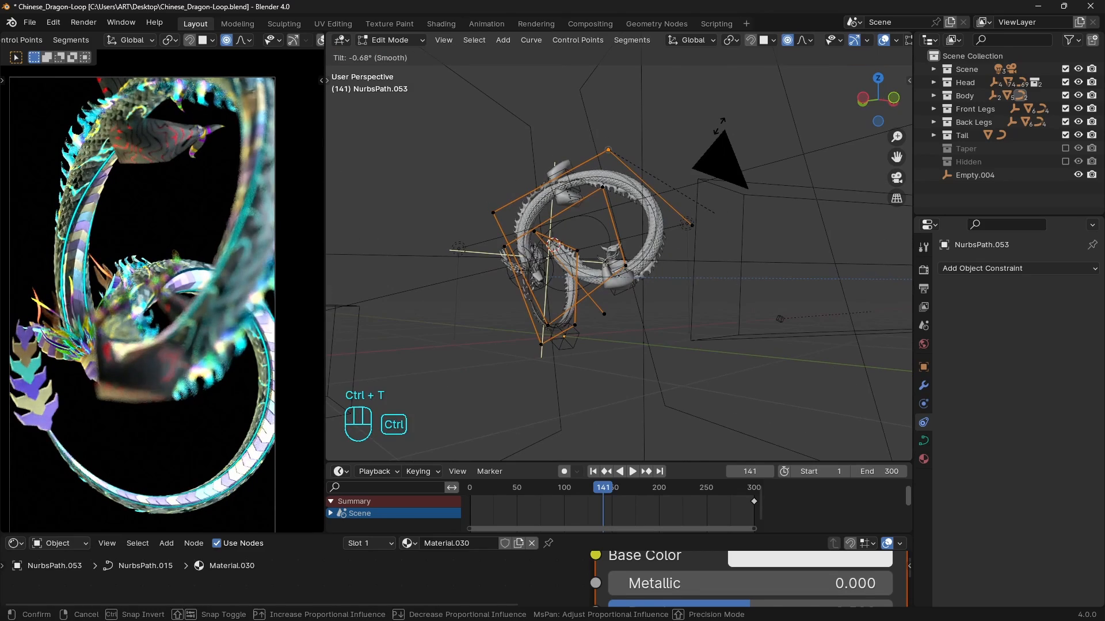
{"action": "left_click", "coordinate": [638, 245]}
{"action": "middle_click_drag", "start_coordinate": [638, 245], "coordinate": [611, 246]}
{"action": "scroll", "coordinate": [631, 242], "scroll_direction": "up", "scroll_amount": 3}
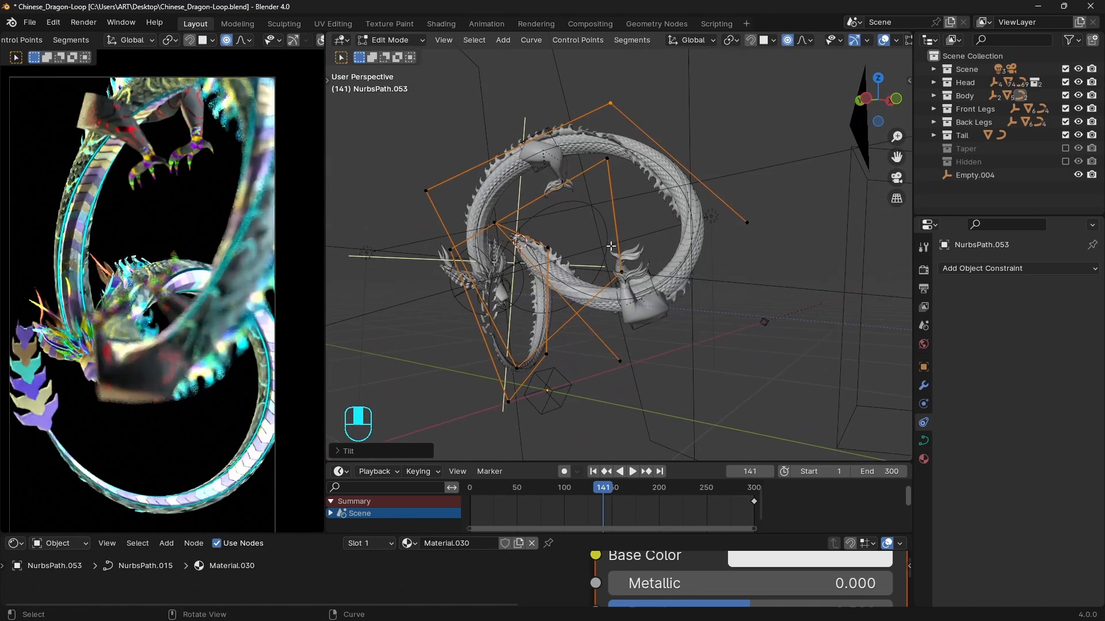
{"action": "key", "text": "ctrl+t"}
{"action": "key", "text": "ctrl+t"}
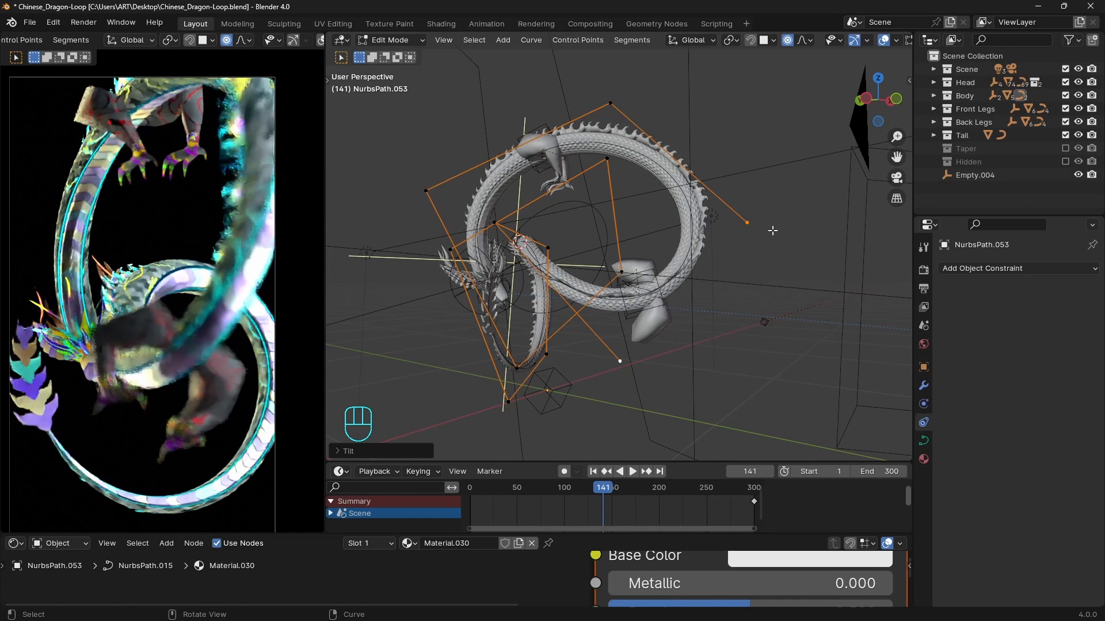
{"action": "key", "text": "ctrl+t"}
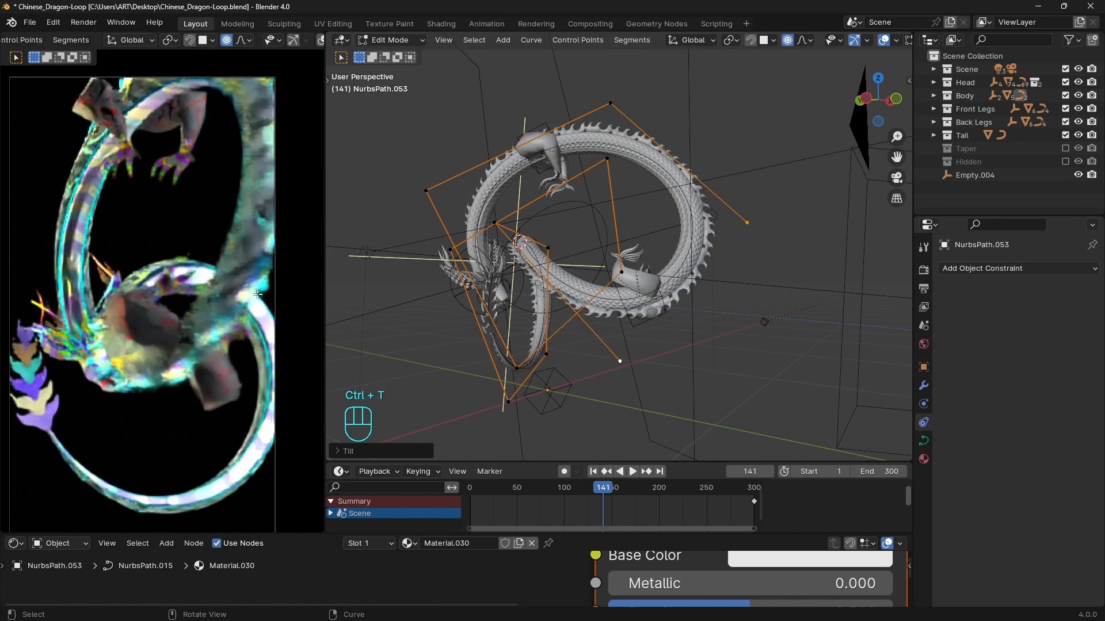
- Switch the viewport to Material Preview shading and lower the power of the large area light behind the dragon
{"action": "key", "text": "z"}
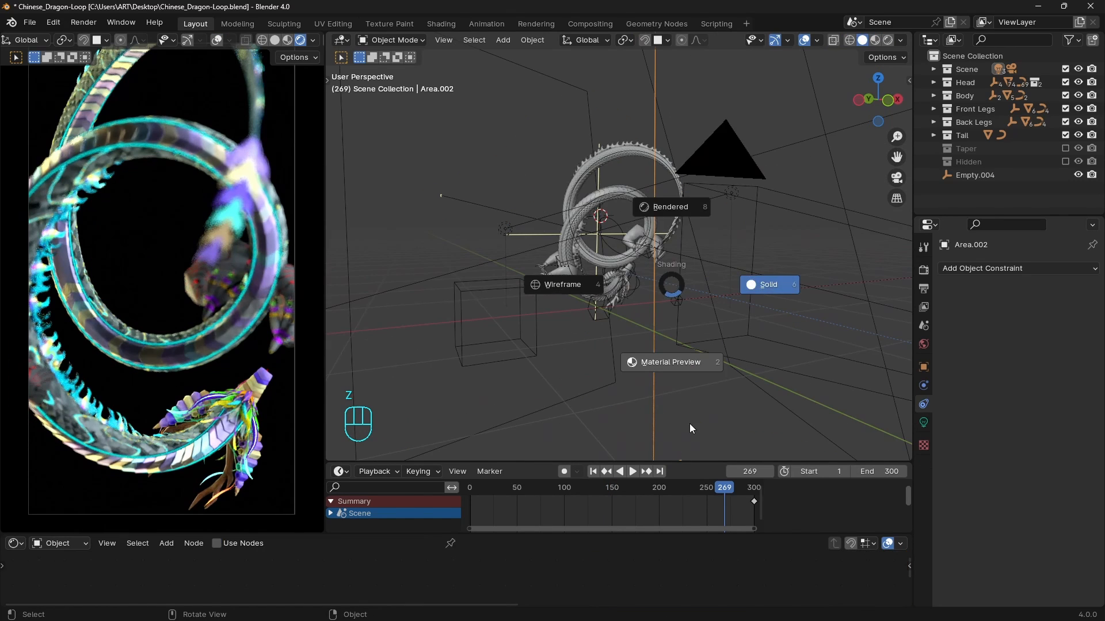
{"action": "left_click", "coordinate": [690, 424]}
{"action": "mouse_move", "coordinate": [671, 374]}
{"action": "middle_mouse_down"}
{"action": "mouse_move", "coordinate": [603, 325]}
{"action": "mouse_move", "coordinate": [585, 196]}
{"action": "middle_mouse_up"}
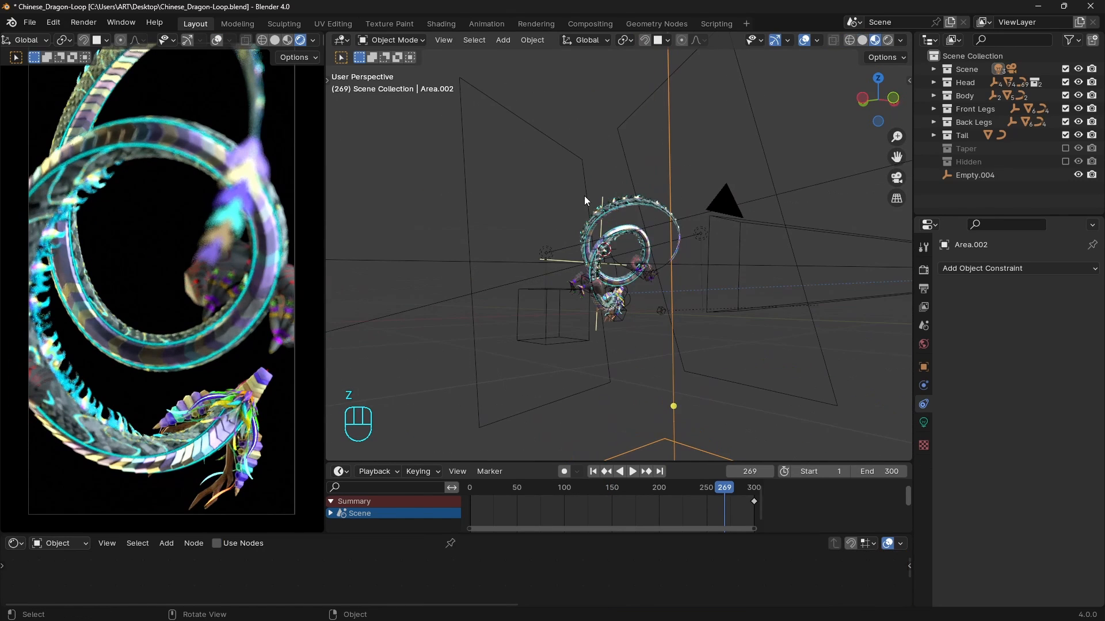
{"action": "left_click", "coordinate": [585, 179]}
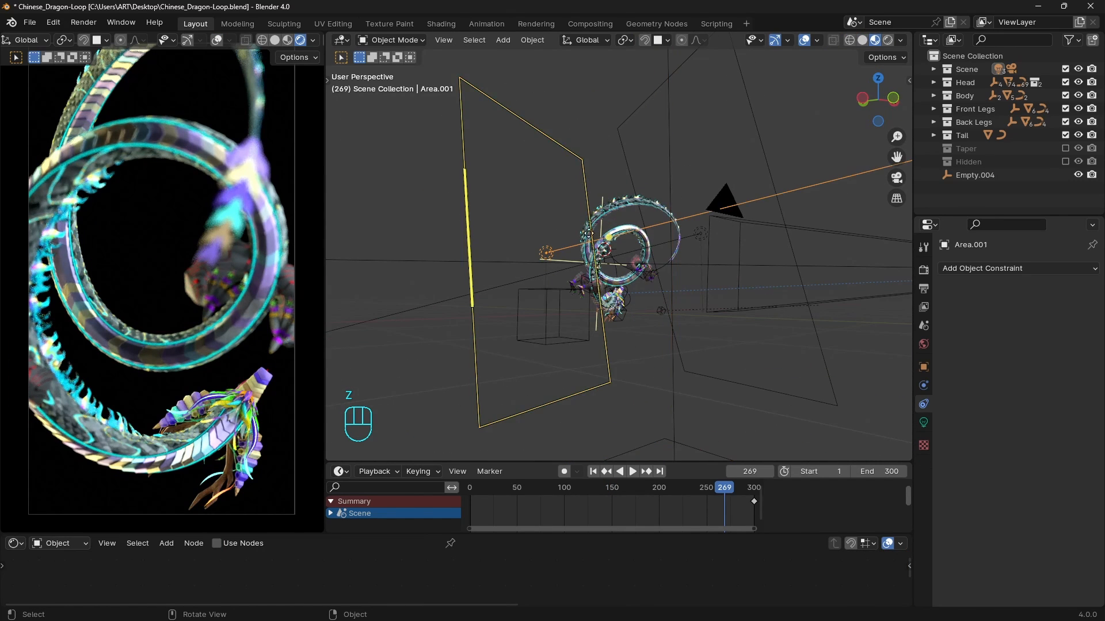
{"action": "left_click", "coordinate": [924, 422]}
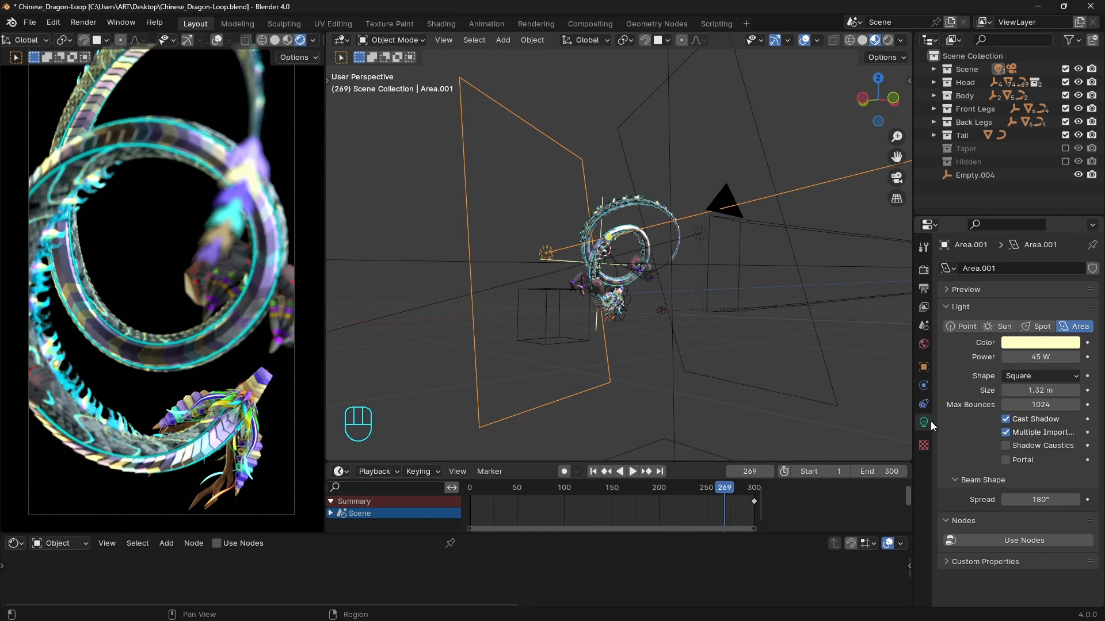
{"action": "left_click", "coordinate": [924, 404]}
{"action": "middle_click_drag", "start_coordinate": [513, 168], "coordinate": [576, 167]}
{"action": "right_click", "coordinate": [575, 166]}
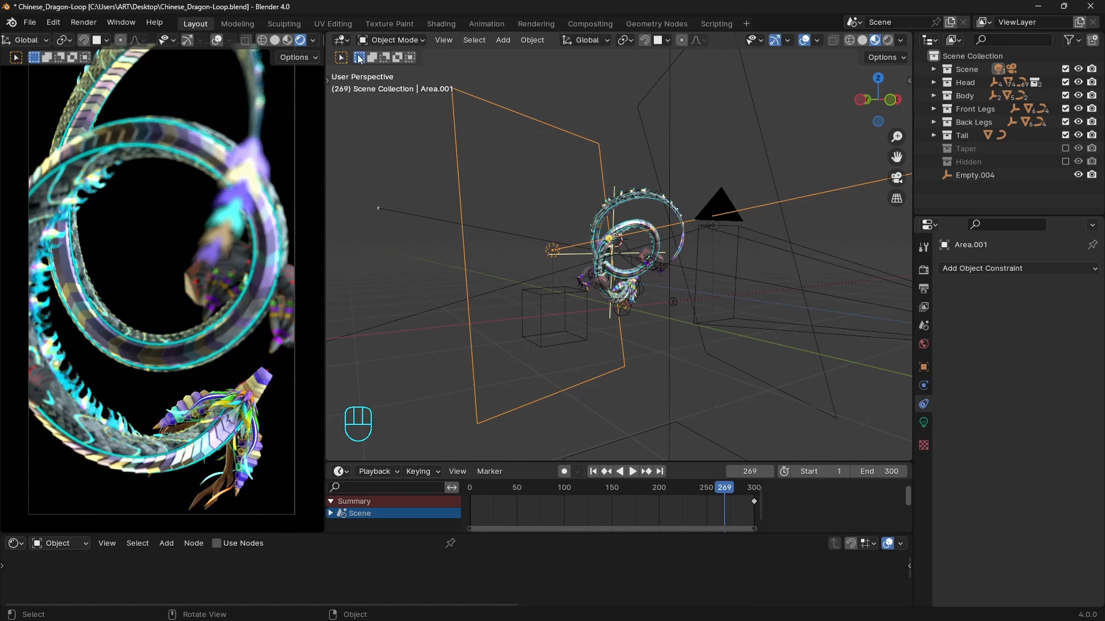
{"action": "right_click", "coordinate": [612, 154]}
{"action": "left_click", "coordinate": [611, 157]}
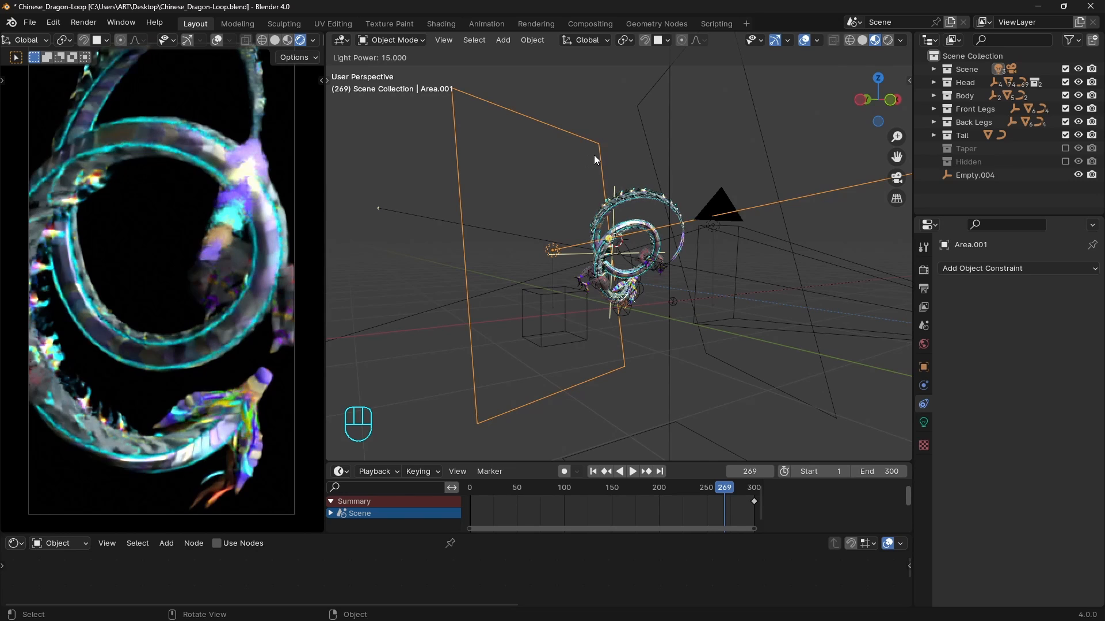
{"action": "left_click", "coordinate": [592, 164]}
- Reduce the size of the area light behind the dragon
{"action": "right_click", "coordinate": [592, 164]}
{"action": "right_click", "coordinate": [592, 165]}
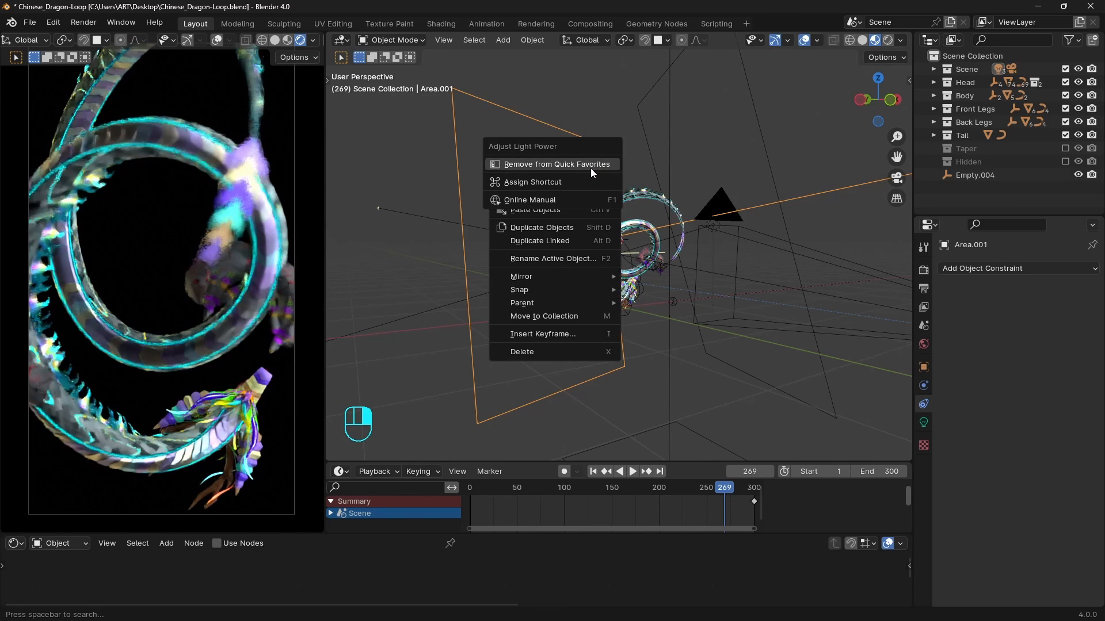
{"action": "left_click", "coordinate": [591, 168]}
{"action": "left_click", "coordinate": [585, 177]}
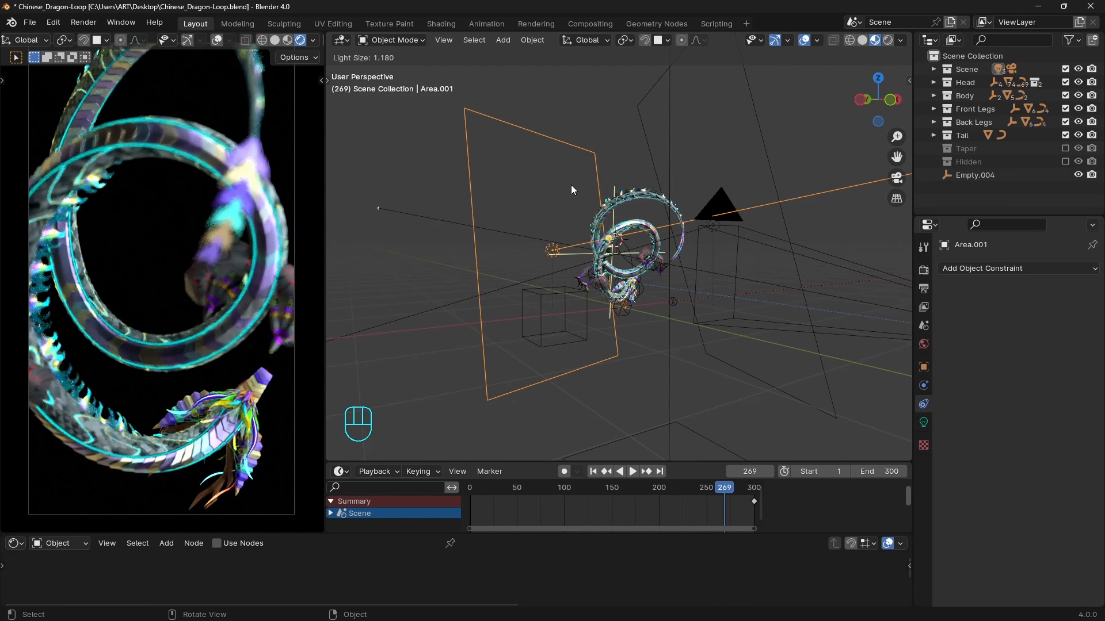
{"action": "left_click", "coordinate": [539, 210]}
- Rotate the shrunken rear area light and move it to a new position behind the dragon
{"action": "key", "text": "r"}
{"action": "left_click", "coordinate": [828, 225]}
{"action": "key", "text": "g"}
{"action": "left_click", "coordinate": [803, 203]}
- Lower the power of the area light on the camera side of the dragon and shrink its size
{"action": "middle_click_drag", "start_coordinate": [805, 203], "coordinate": [755, 230]}
{"action": "left_click", "coordinate": [739, 215]}
{"action": "right_click", "coordinate": [824, 185]}
{"action": "left_click", "coordinate": [816, 174]}
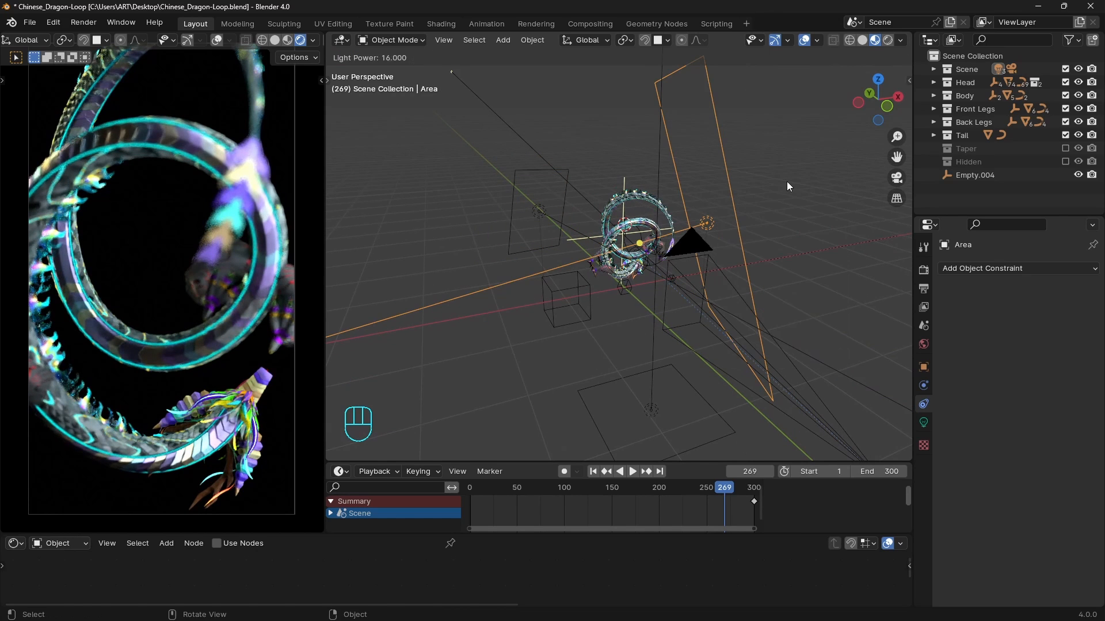
{"action": "left_click", "coordinate": [787, 181]}
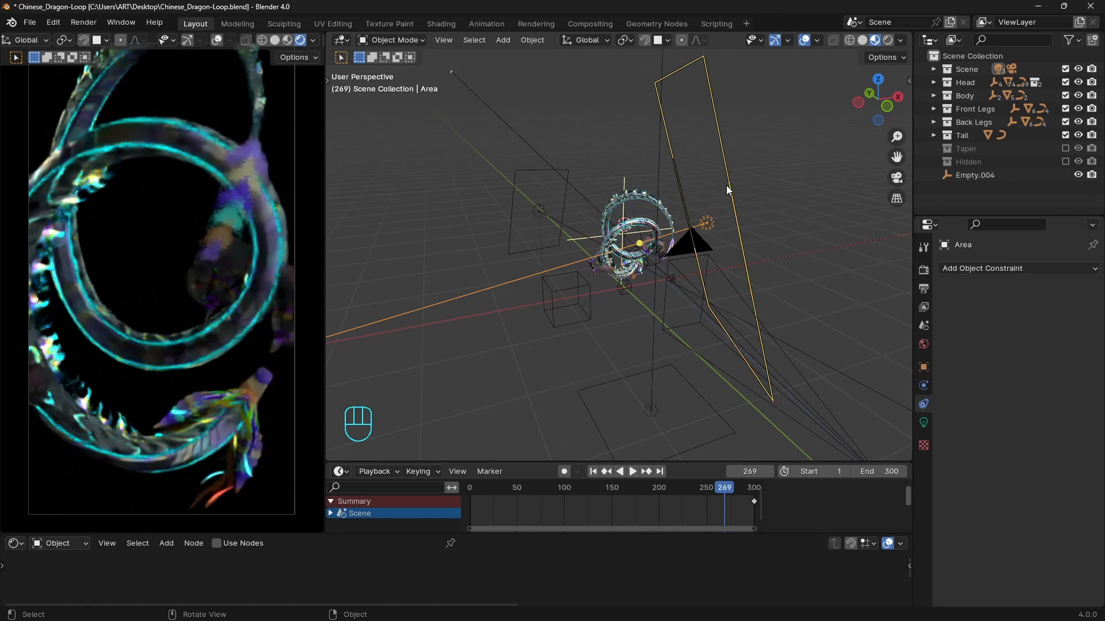
{"action": "right_click", "coordinate": [726, 185]}
{"action": "left_click", "coordinate": [722, 199]}
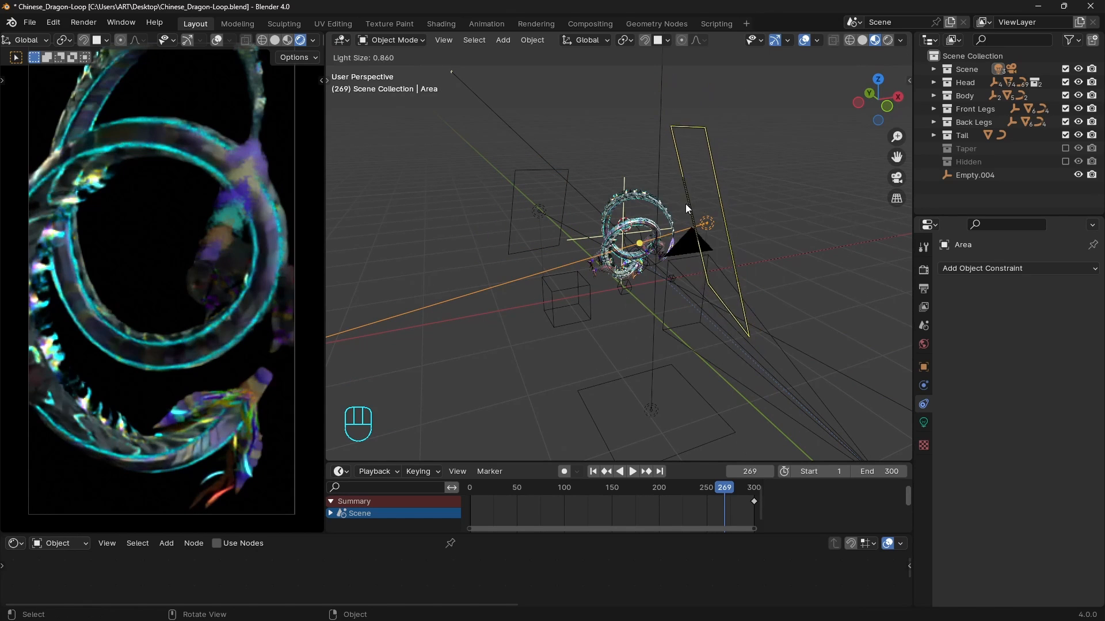
{"action": "left_click", "coordinate": [727, 295]}
- Select the horizontal area light beneath the dragon and reposition it
{"action": "middle_click_drag", "start_coordinate": [726, 295], "coordinate": [737, 245]}
{"action": "left_click", "coordinate": [675, 436]}
{"action": "middle_click_drag", "start_coordinate": [678, 435], "coordinate": [767, 340]}
{"action": "key", "text": "g"}
{"action": "left_click", "coordinate": [676, 313]}
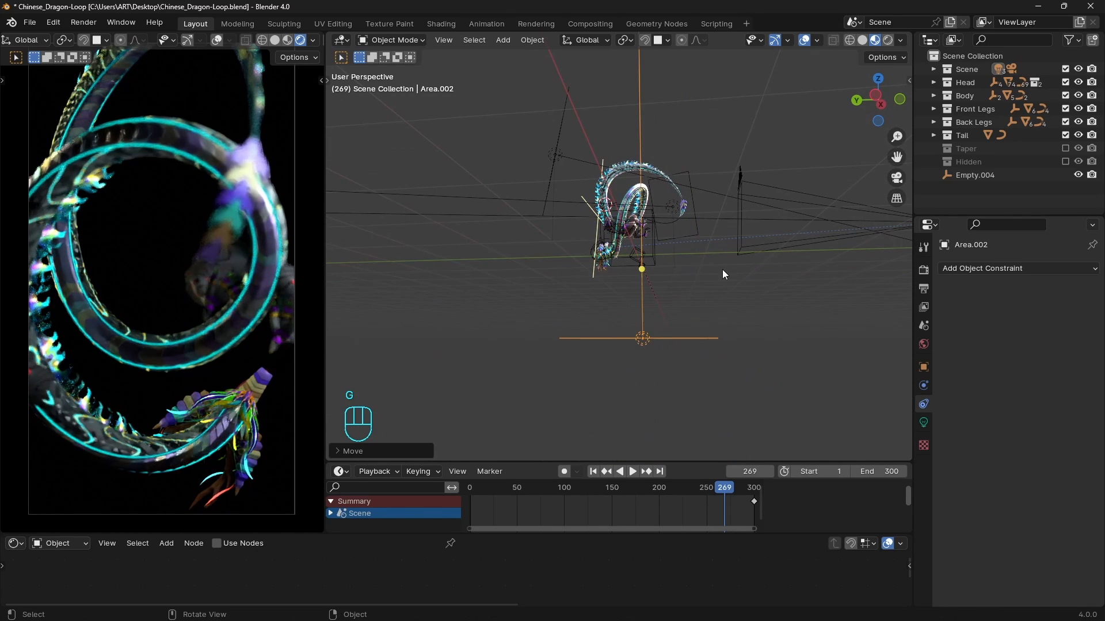
- Raise the power of the area light beneath the dragon and enlarge its size
{"action": "middle_click_drag", "start_coordinate": [723, 270], "coordinate": [699, 294]}
{"action": "right_click", "coordinate": [698, 294]}
{"action": "left_click", "coordinate": [700, 284]}
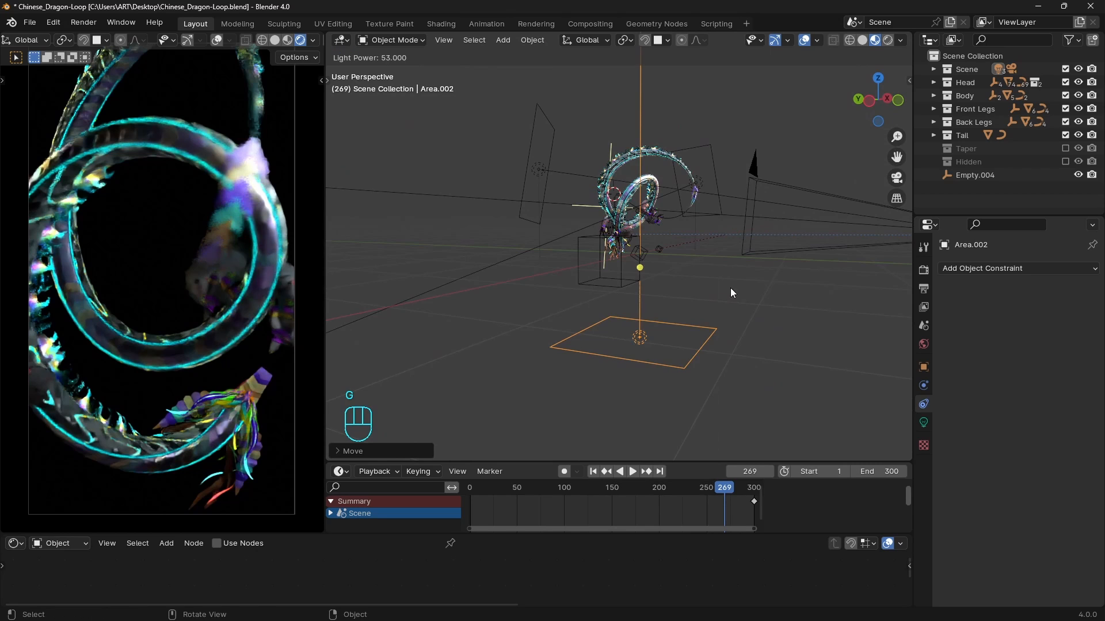
{"action": "left_click", "coordinate": [730, 289]}
{"action": "right_click", "coordinate": [720, 298]}
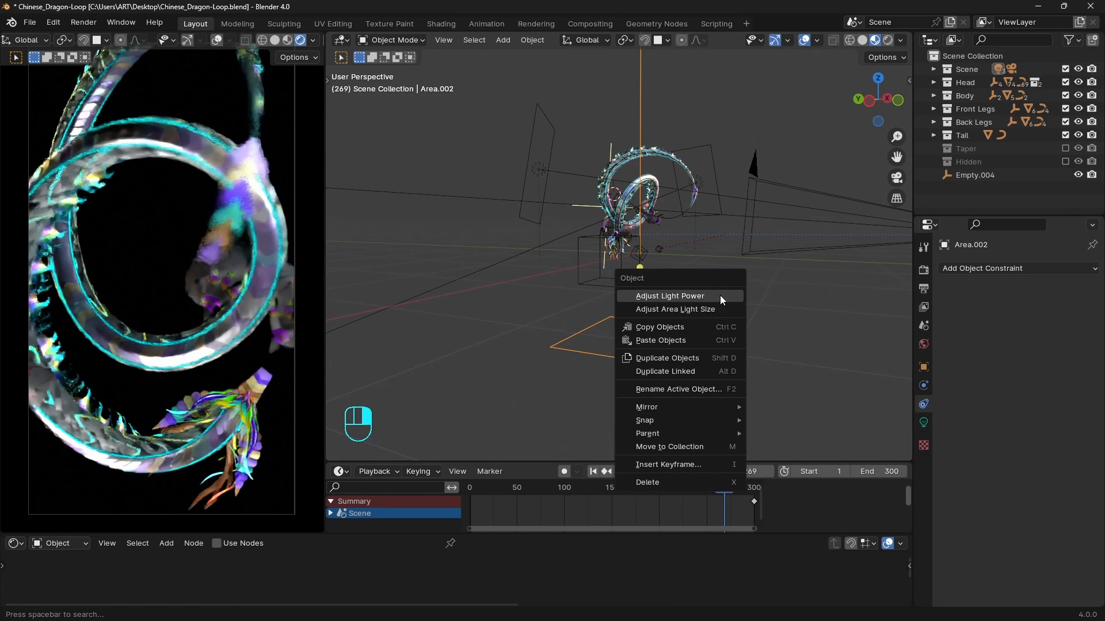
{"action": "left_click", "coordinate": [713, 312]}
{"action": "left_click", "coordinate": [753, 288]}
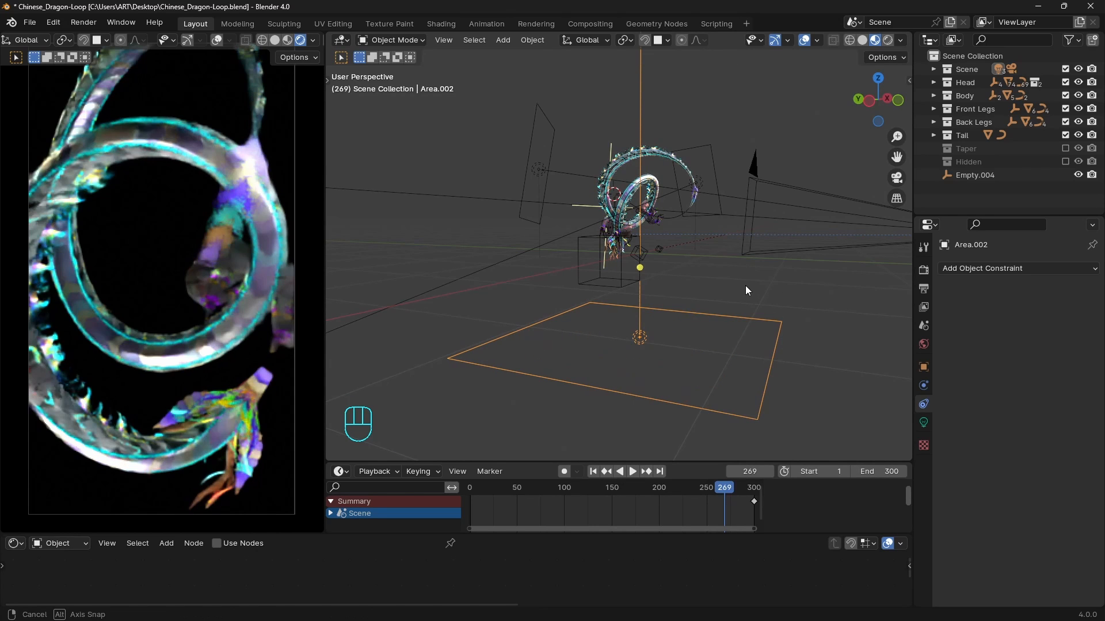
- Move the current frame to 57 to check the lighting on the dragon's head
{"action": "middle_click_drag", "start_coordinate": [745, 286], "coordinate": [679, 302]}
{"action": "middle_click_drag", "start_coordinate": [679, 303], "coordinate": [667, 326], "text": "ctrl"}
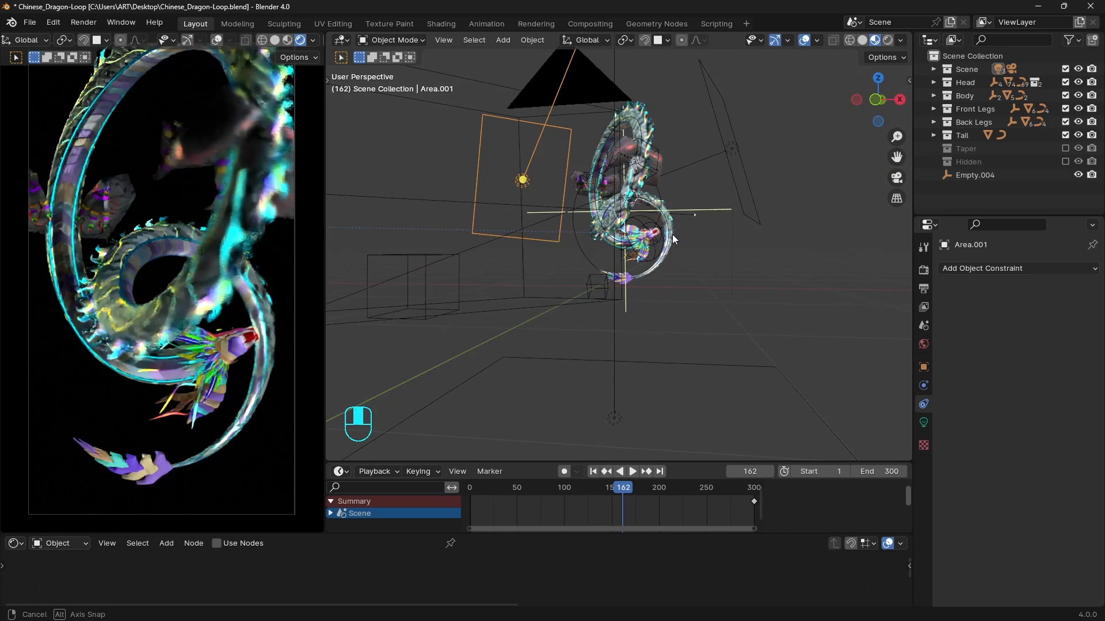
{"action": "middle_click_drag", "start_coordinate": [673, 234], "coordinate": [695, 262]}
{"action": "left_click", "coordinate": [547, 492]}
{"action": "left_click", "coordinate": [523, 488]}
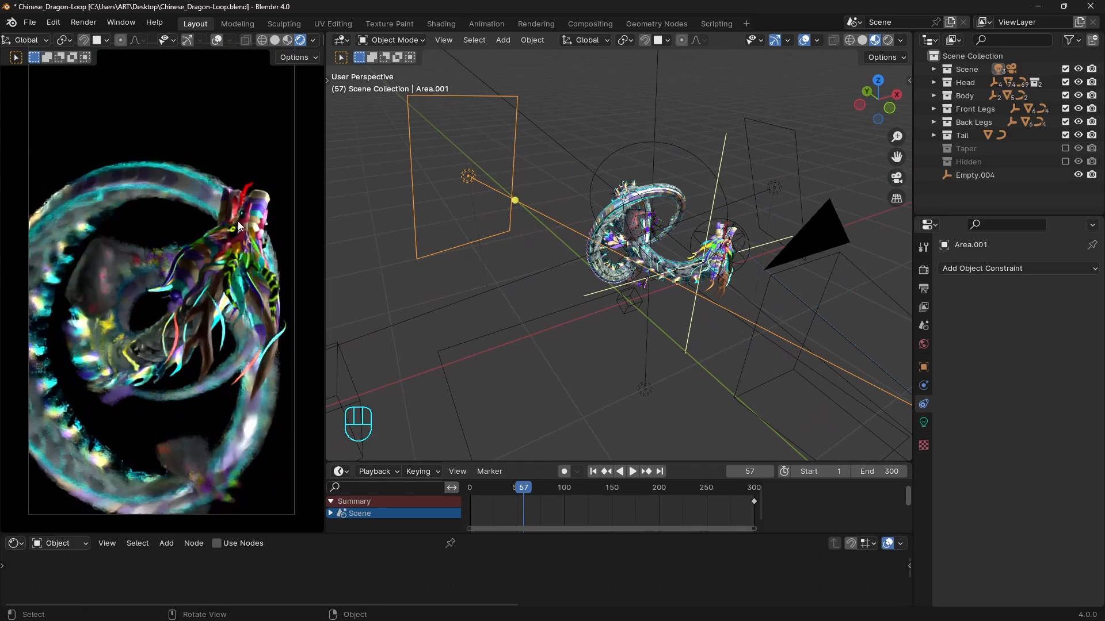
- Duplicate the rear area light, place the copy on the camera side of the dragon and change its type to Point
{"action": "middle_click_drag", "start_coordinate": [657, 344], "coordinate": [481, 202]}
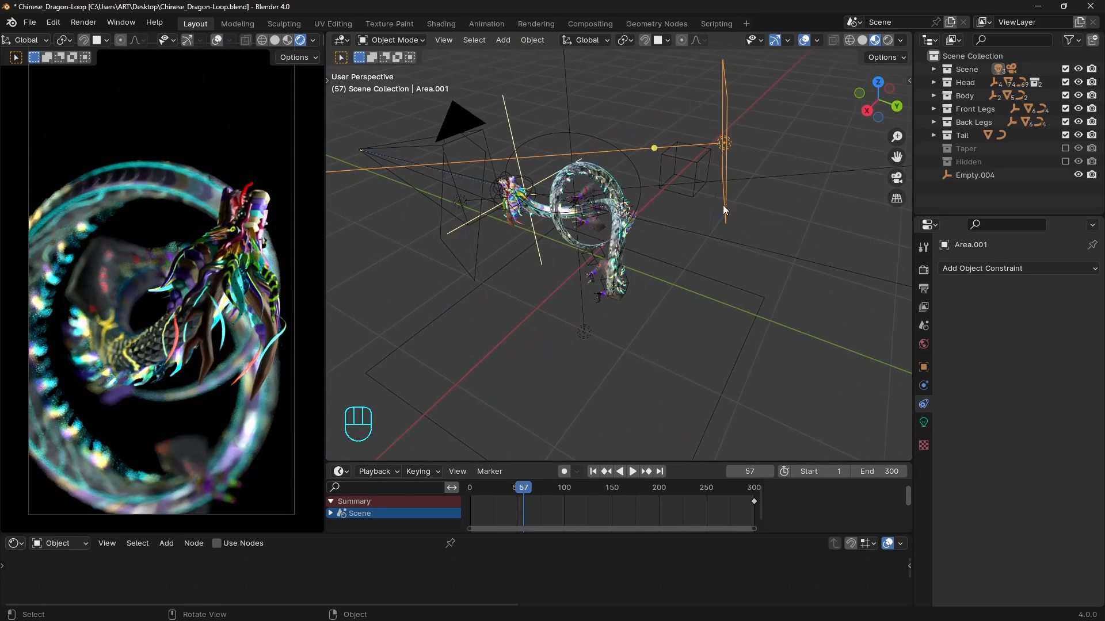
{"action": "key", "text": "shift+d"}
{"action": "left_click", "coordinate": [617, 164]}
{"action": "middle_click_drag", "start_coordinate": [618, 164], "coordinate": [817, 162]}
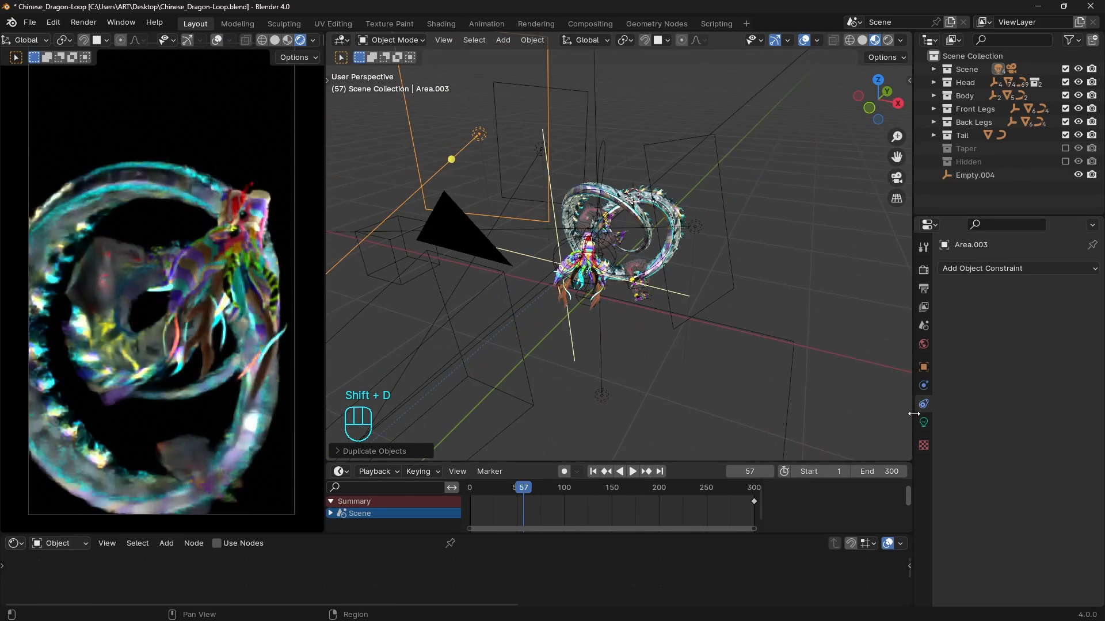
{"action": "left_click", "coordinate": [923, 422]}
{"action": "left_click", "coordinate": [968, 325]}
- Set the point light's radius to 0.36 m and power to 17 W, and place it beside the camera
{"action": "right_click", "coordinate": [684, 248]}
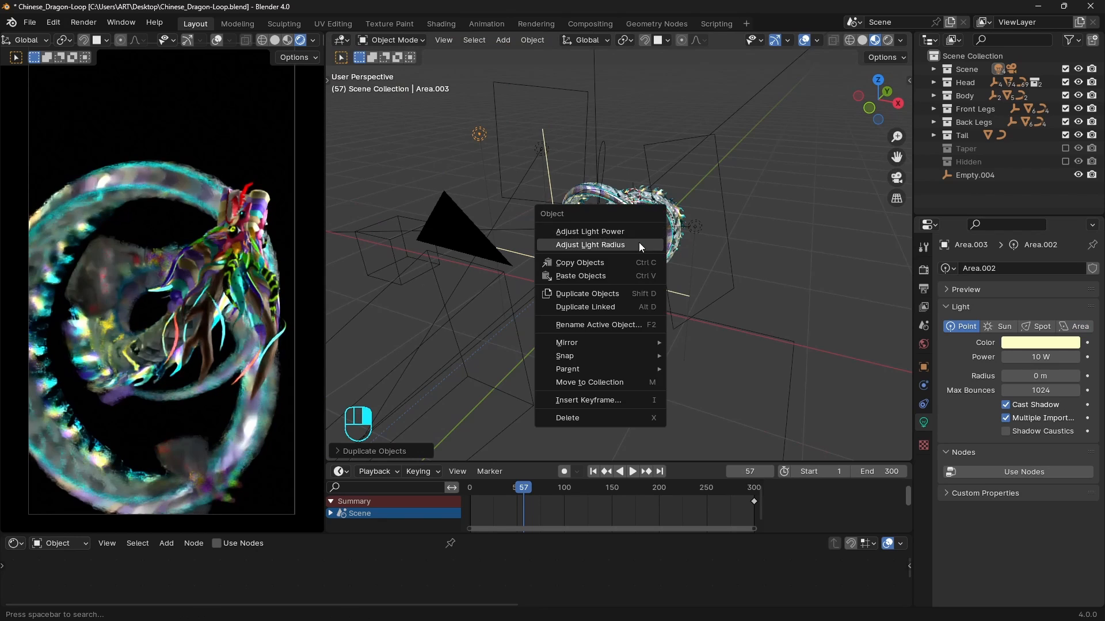
{"action": "left_click", "coordinate": [638, 243]}
{"action": "left_click", "coordinate": [633, 251]}
{"action": "middle_click_drag", "start_coordinate": [772, 279], "coordinate": [811, 288]}
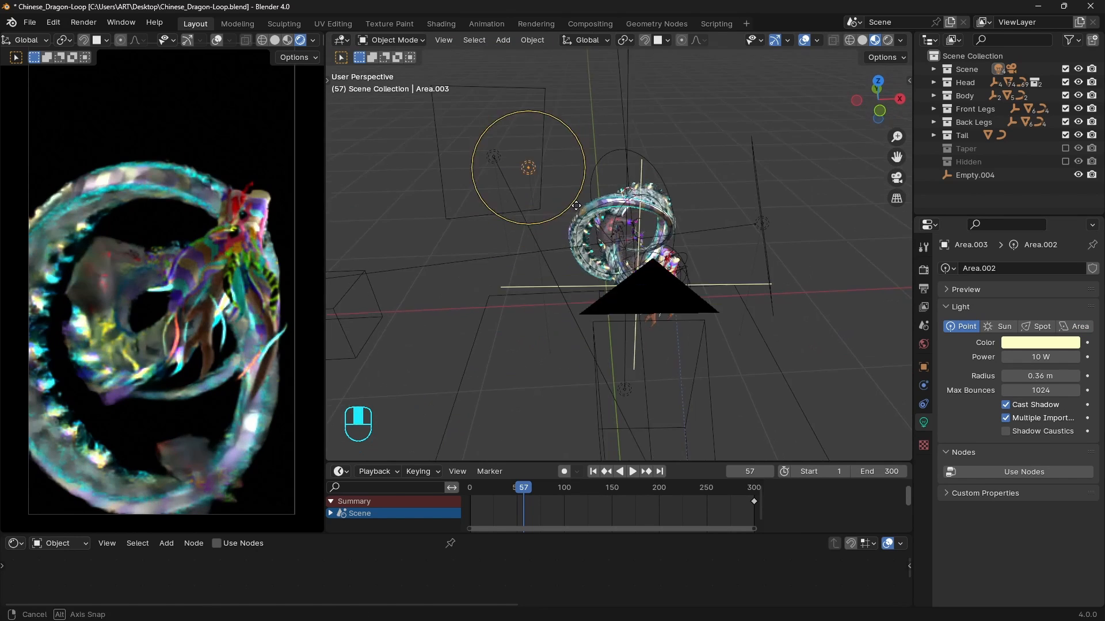
{"action": "key", "text": "grave"}
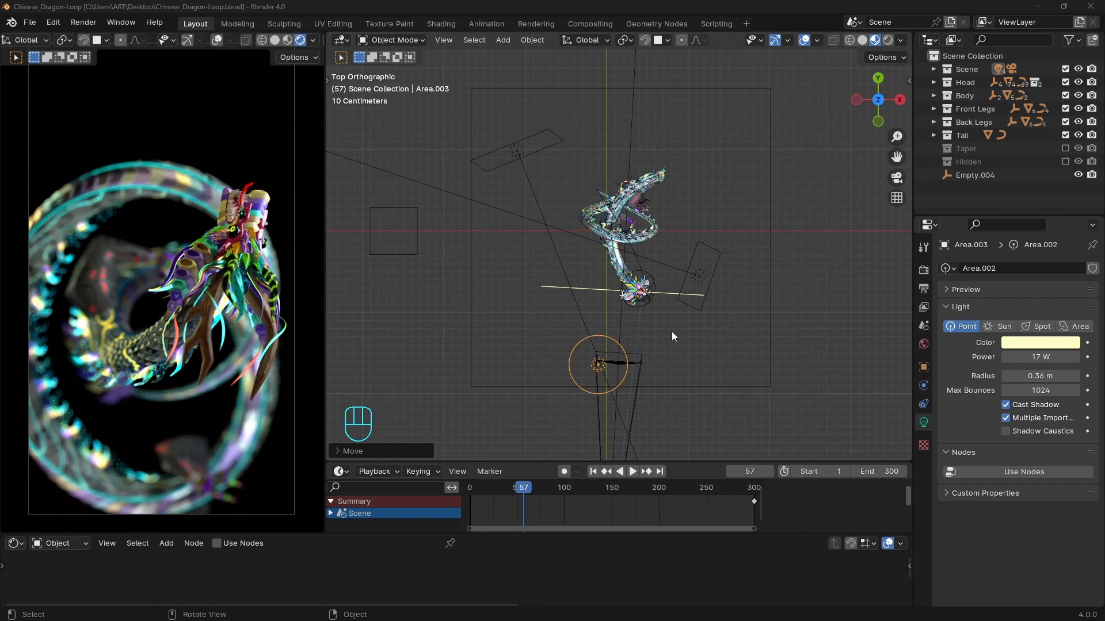
- Add a Principled Volume to the world and set its density to 0.020
{"action": "left_click", "coordinate": [923, 344]}
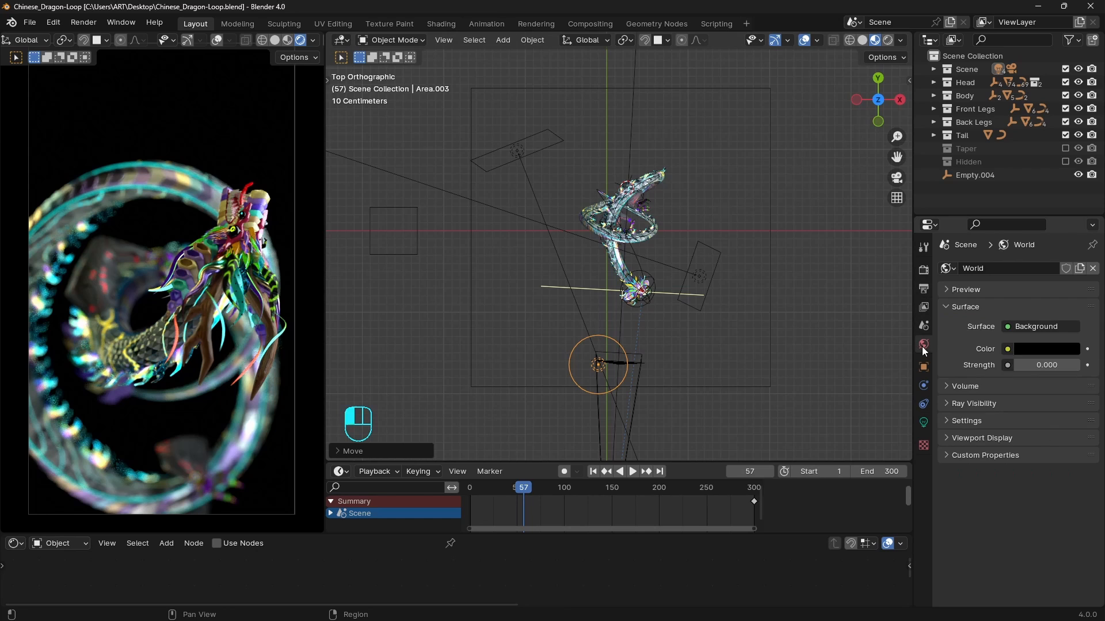
{"action": "left_click", "coordinate": [956, 385]}
{"action": "left_click", "coordinate": [1021, 406]}
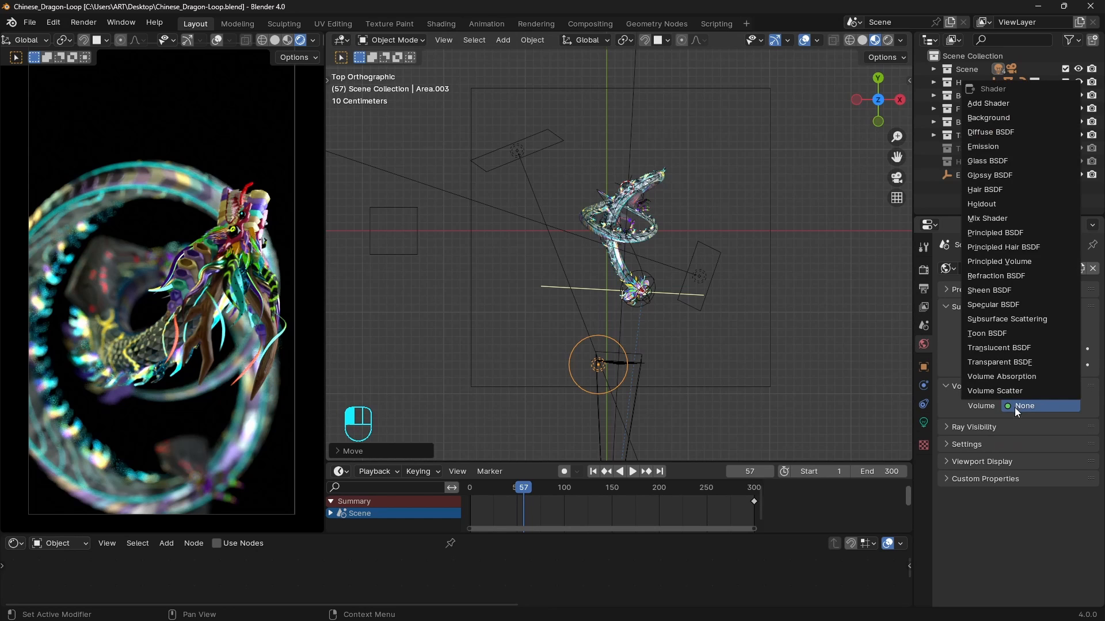
{"action": "left_click", "coordinate": [1016, 261]}
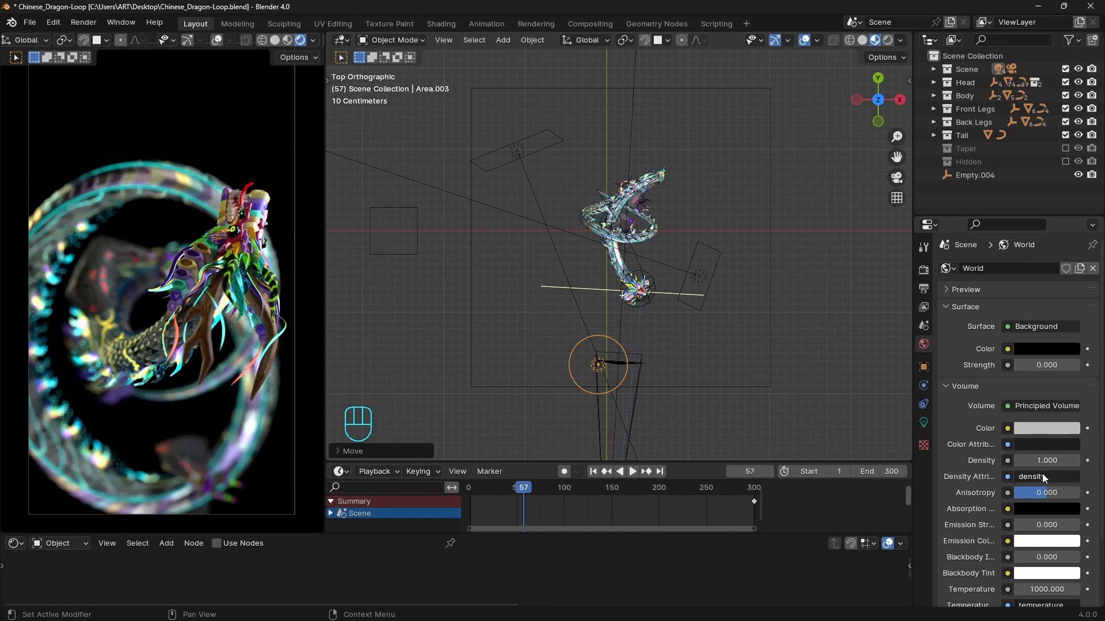
{"action": "scroll", "coordinate": [1042, 474], "scroll_direction": "down", "scroll_amount": 3}
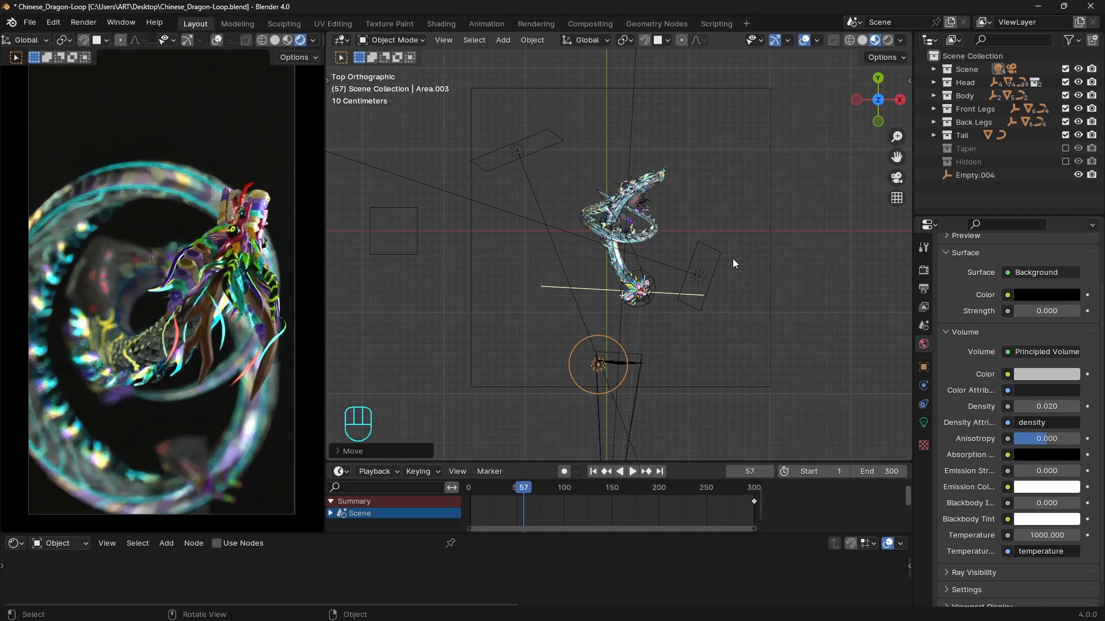
- Add an ico sphere to the scene and scale it down to a tiny particle
{"action": "mouse_move", "coordinate": [731, 261]}
{"action": "middle_mouse_down"}
{"action": "mouse_move", "coordinate": [661, 358]}
{"action": "mouse_move", "coordinate": [673, 237]}
{"action": "mouse_move", "coordinate": [730, 269]}
{"action": "middle_mouse_up"}
{"action": "key", "text": "shift+a"}
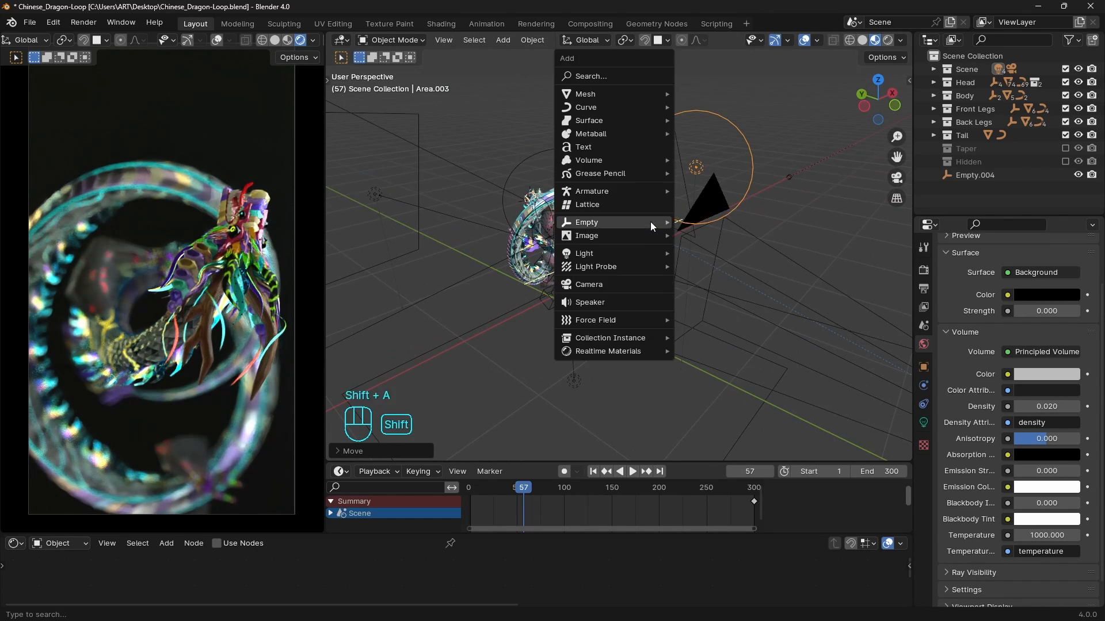
{"action": "mouse_move", "coordinate": [625, 96]}
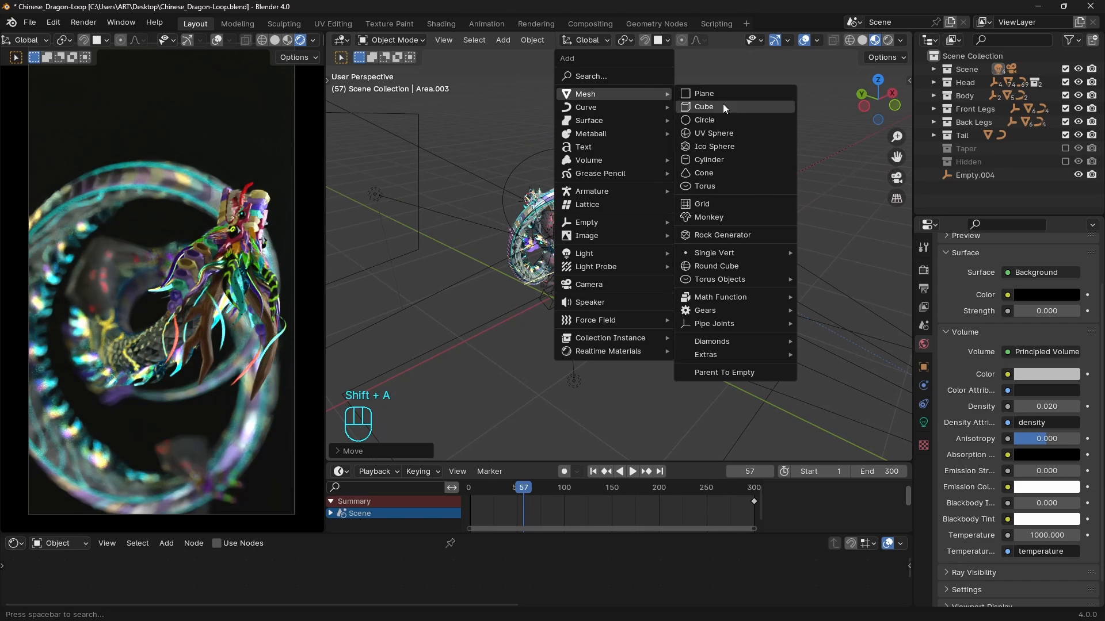
{"action": "left_click", "coordinate": [713, 146]}
{"action": "middle_click_drag", "start_coordinate": [803, 241], "coordinate": [852, 233]}
{"action": "key", "text": "s"}
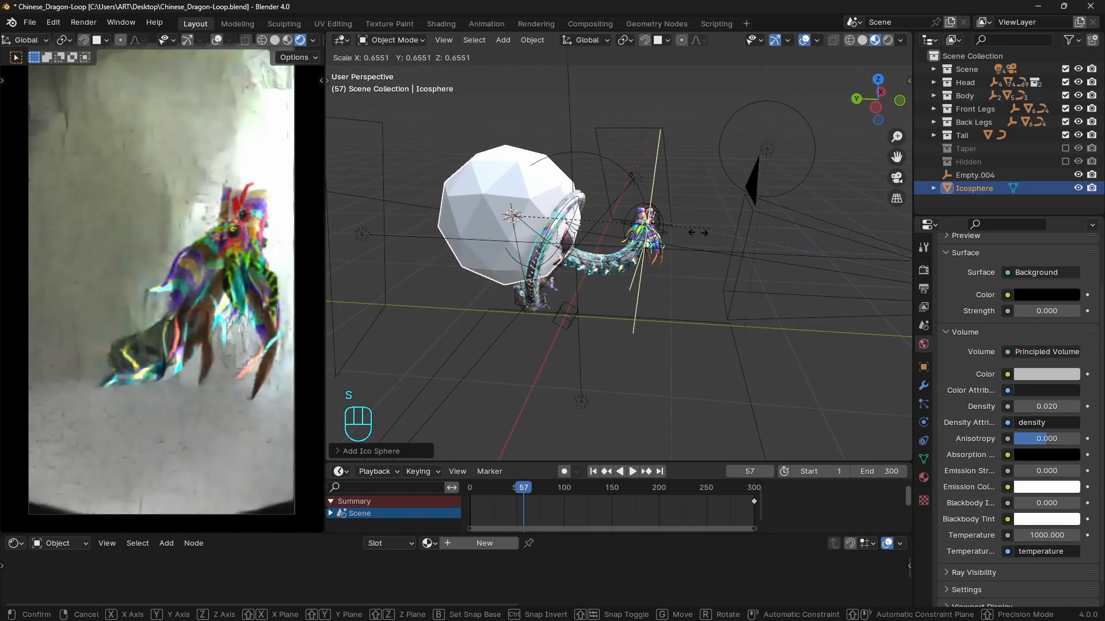
{"action": "left_click", "coordinate": [569, 314]}
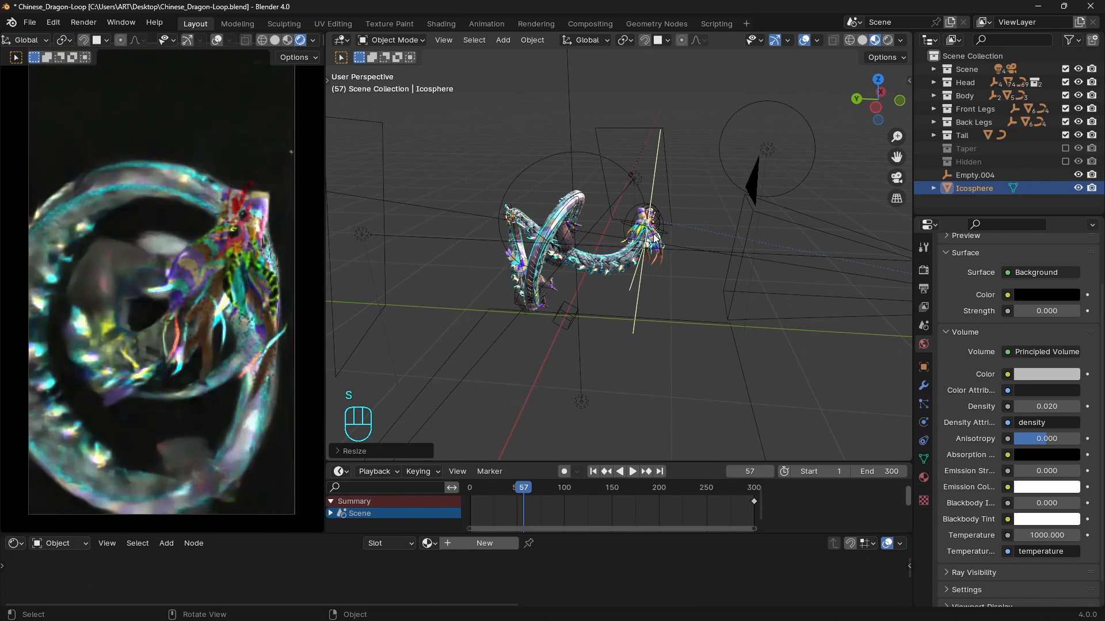
- Move the tiny ico sphere clear of the dragon and apply its scale
{"action": "middle_click_drag", "start_coordinate": [704, 288], "coordinate": [623, 288]}
{"action": "key", "text": "g"}
{"action": "left_click", "coordinate": [742, 225]}
{"action": "key", "text": "grave"}
{"action": "left_click", "coordinate": [789, 273]}
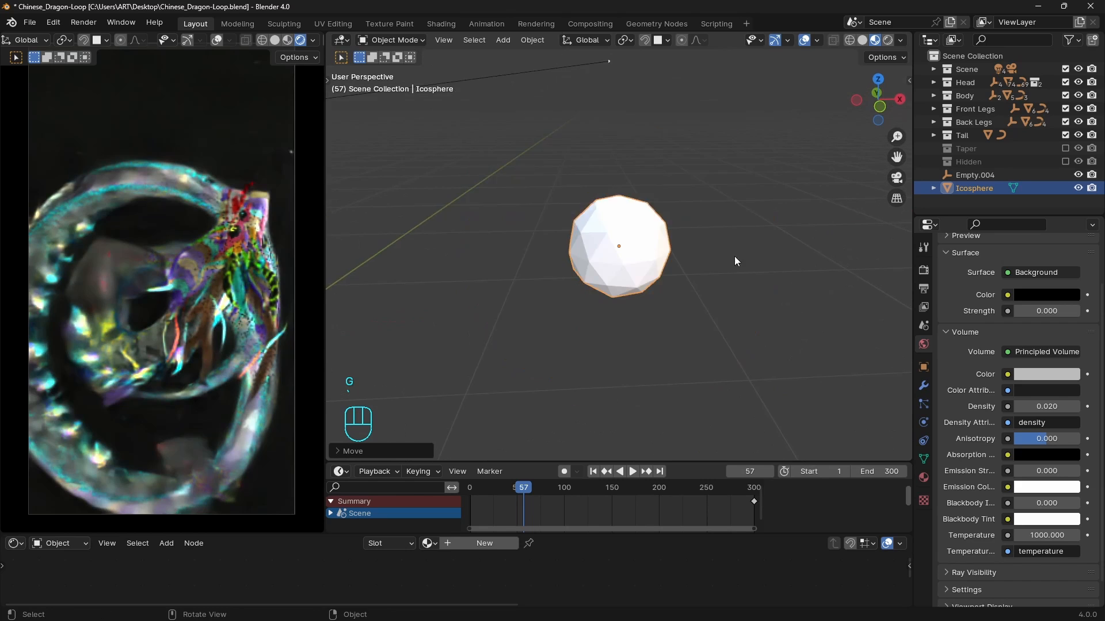
{"action": "key", "text": "ctrl+a"}
{"action": "left_click", "coordinate": [745, 209]}
- Add a Decimate modifier to the ico sphere and set its collapse ratio to 0.2158
{"action": "middle_click_drag", "start_coordinate": [675, 268], "coordinate": [663, 257], "text": "shift"}
{"action": "middle_click_drag", "start_coordinate": [663, 258], "coordinate": [671, 243]}
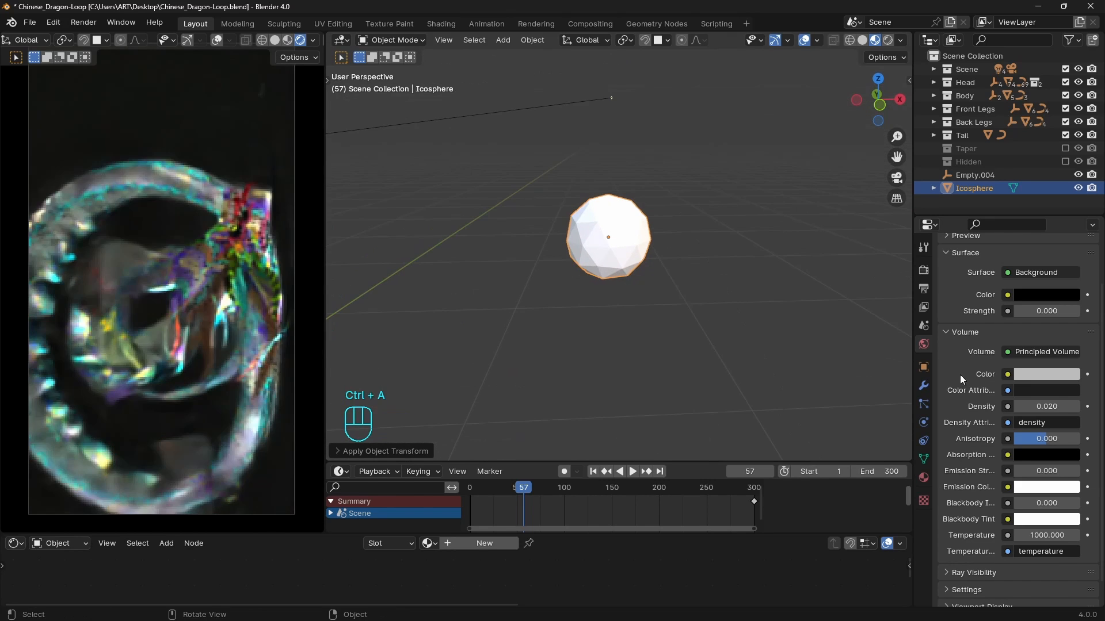
{"action": "left_click", "coordinate": [925, 386]}
{"action": "left_click", "coordinate": [1018, 263]}
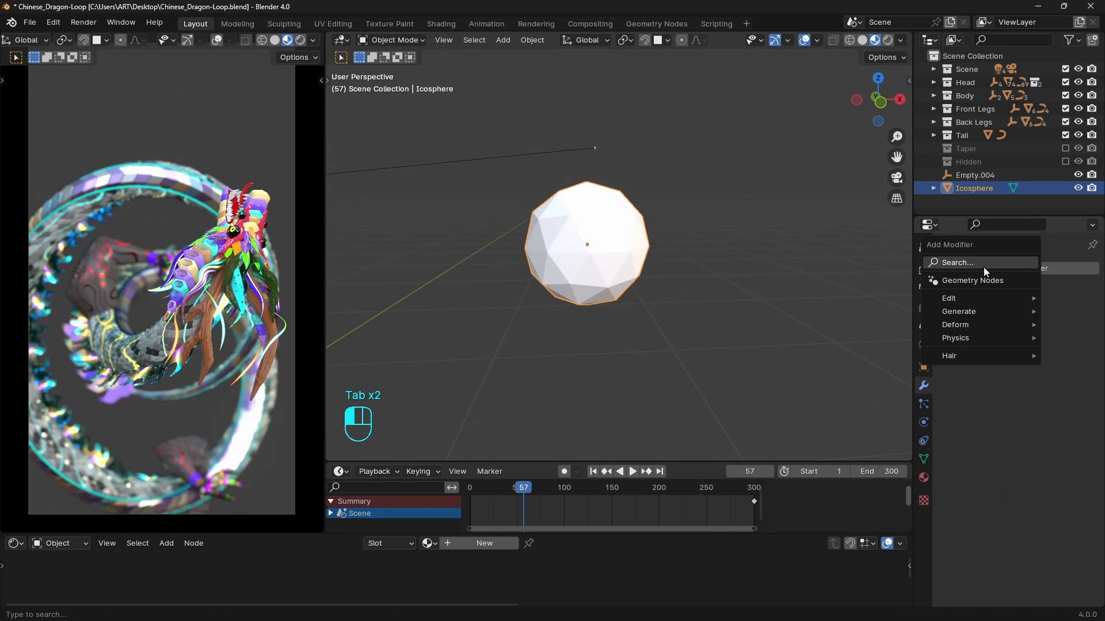
{"action": "type", "text": "de"}
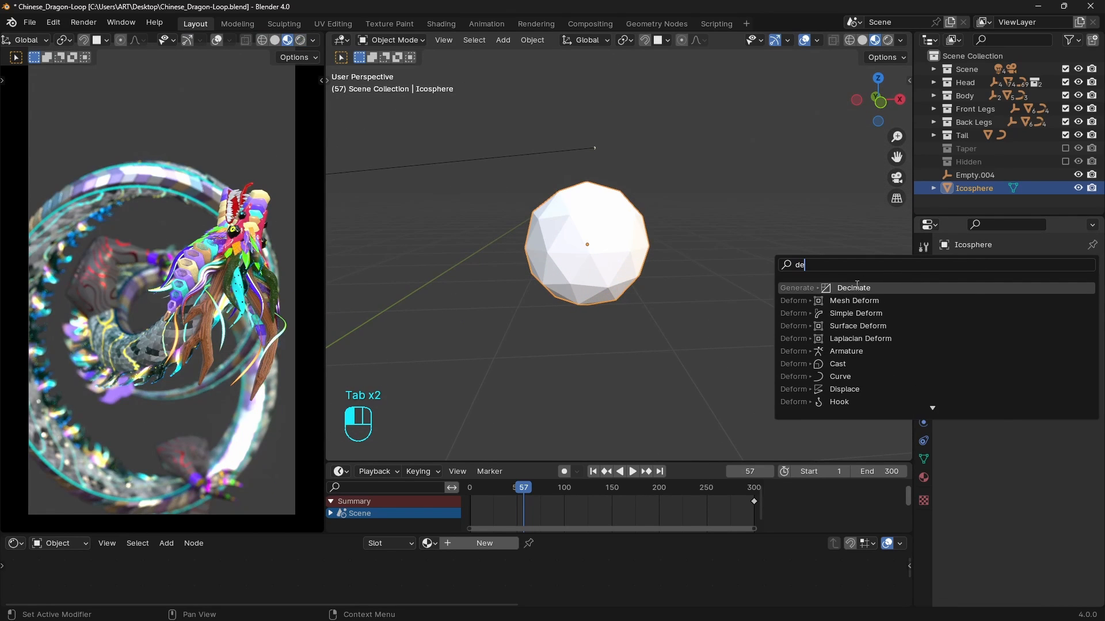
{"action": "left_click", "coordinate": [857, 288]}
{"action": "mouse_move", "coordinate": [1010, 326]}
{"action": "left_mouse_down"}
{"action": "mouse_move", "coordinate": [944, 326]}
{"action": "mouse_move", "coordinate": [1018, 326]}
{"action": "left_mouse_up"}
{"action": "scroll", "coordinate": [722, 237], "scroll_direction": "down", "scroll_amount": 4}
{"action": "middle_click_drag", "start_coordinate": [684, 247], "coordinate": [630, 273]}
{"action": "scroll", "coordinate": [629, 270], "scroll_direction": "down", "scroll_amount": 3}
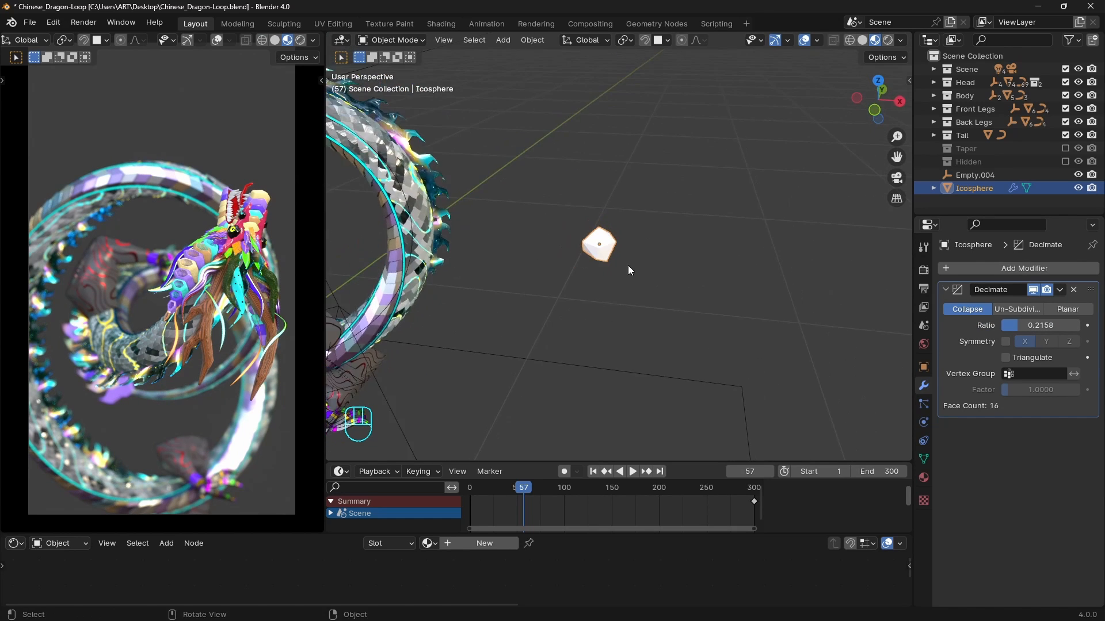
- Duplicate the decimated ico sphere along the X axis and pull the copy's vertices out to stretch it into an elongated chip
{"action": "key", "text": "shift+d"}
{"action": "key", "text": "x"}
{"action": "left_click", "coordinate": [701, 242]}
{"action": "key", "text": "Tab"}
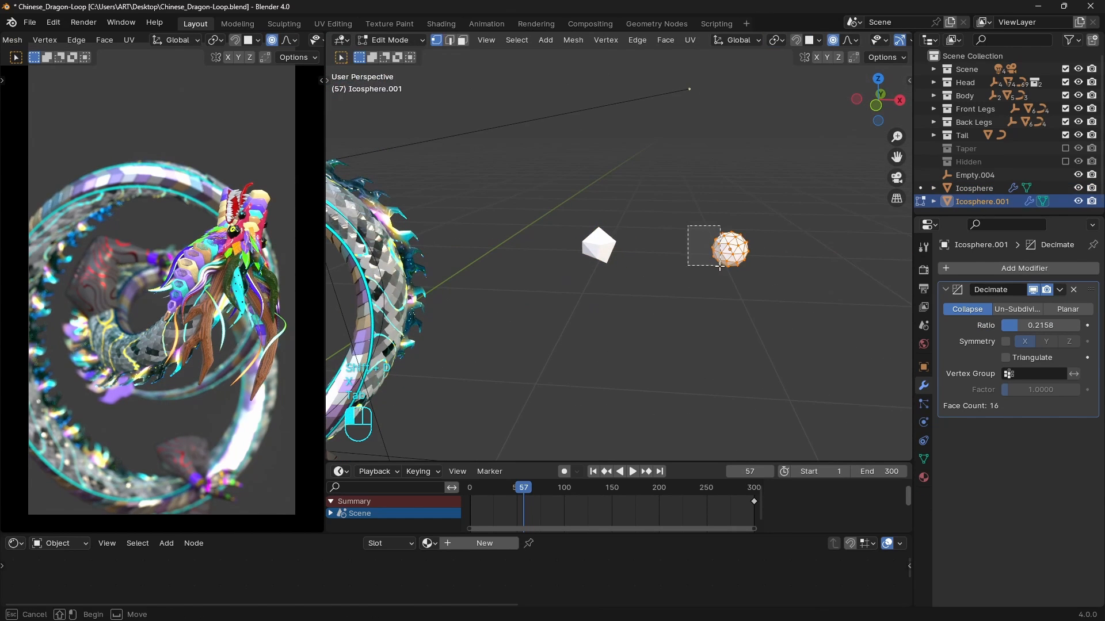
{"action": "left_click_drag", "start_coordinate": [720, 267], "coordinate": [720, 267]}
{"action": "key", "text": "g"}
{"action": "left_click", "coordinate": [665, 263]}
{"action": "key", "text": "Tab"}
{"action": "middle_click_drag", "start_coordinate": [750, 253], "coordinate": [616, 250], "text": "shift"}
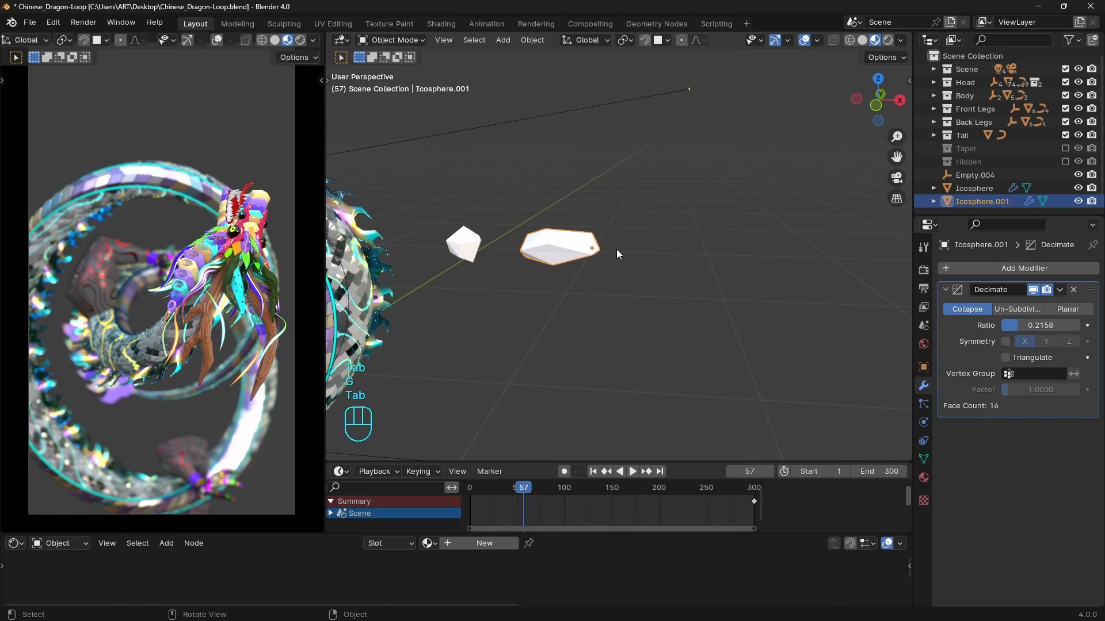
- Duplicate the elongated chip along the X axis to make a third particle, and rescale the second one
{"action": "key", "text": "shift+d"}
{"action": "key", "text": "x"}
{"action": "left_click", "coordinate": [714, 248]}
{"action": "middle_click_drag", "start_coordinate": [715, 246], "coordinate": [706, 295]}
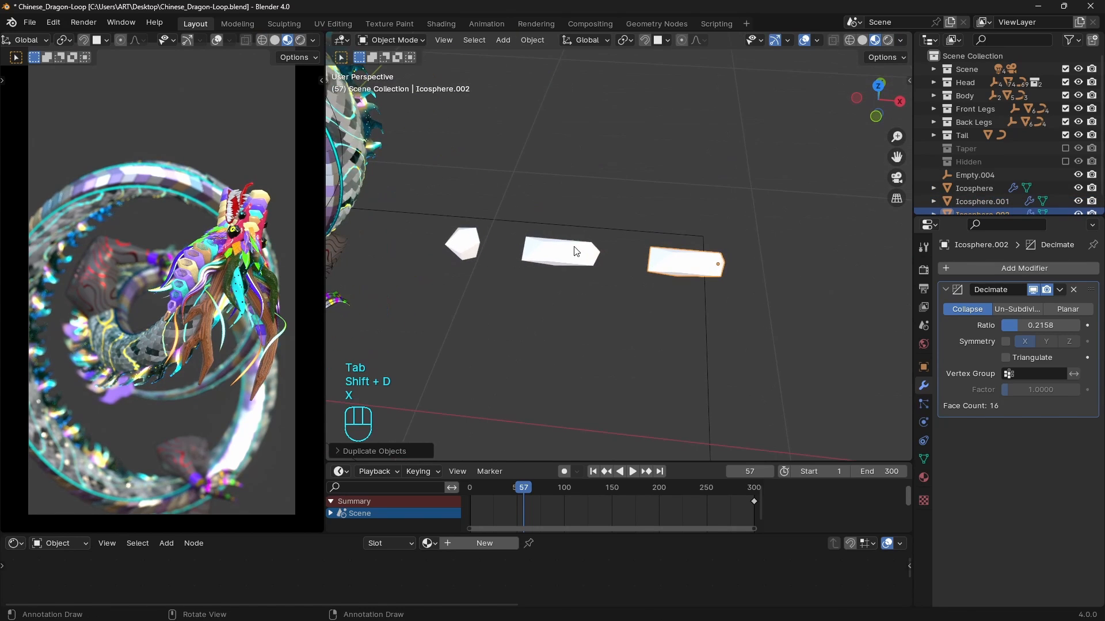
{"action": "left_click", "coordinate": [575, 251]}
{"action": "key", "text": "s"}
{"action": "left_click", "coordinate": [685, 245]}
- Pull the third particle's mesh into a pointed wedge with proportional editing, resize it, and set its Decimate ratio to 0.2302
{"action": "left_click", "coordinate": [681, 264]}
{"action": "key", "text": "Tab"}
{"action": "key", "text": "g"}
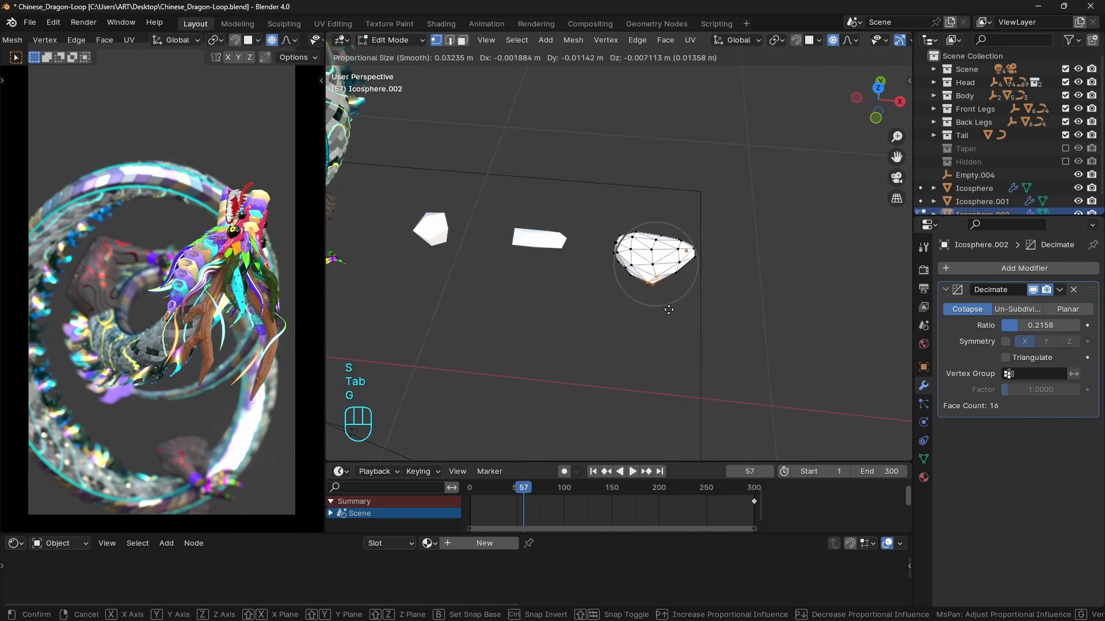
{"action": "left_click", "coordinate": [678, 311]}
{"action": "key", "text": "Tab"}
{"action": "key", "text": "s"}
{"action": "left_click", "coordinate": [695, 265]}
{"action": "key", "text": "g"}
{"action": "middle_click_drag", "start_coordinate": [656, 276], "coordinate": [657, 236]}
{"action": "key", "text": "s"}
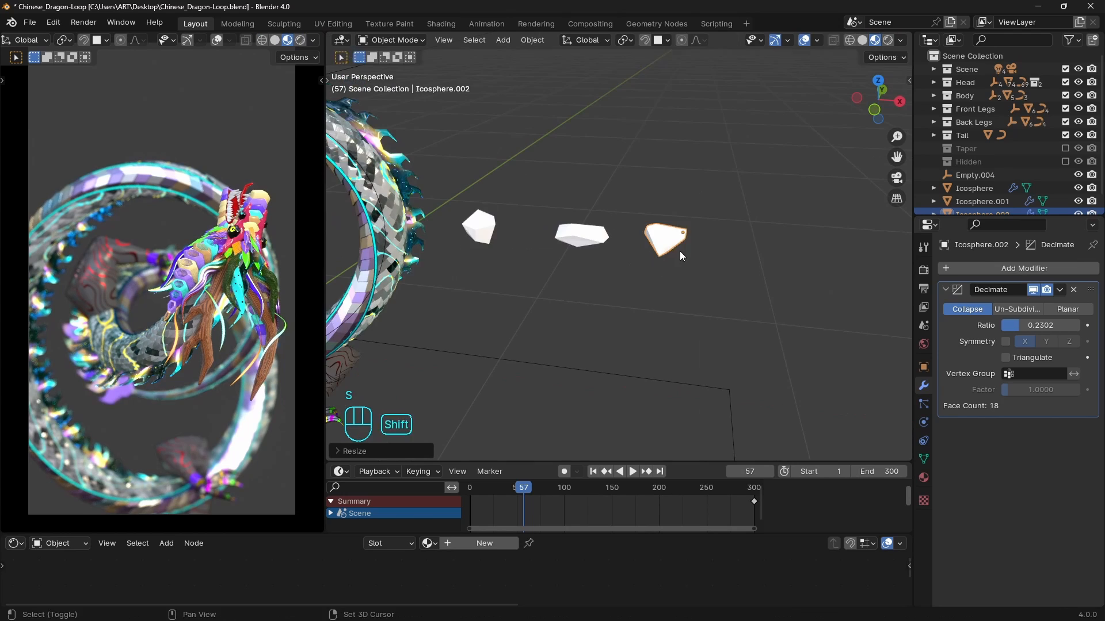
- Duplicate the wedge as a fourth particle beside it, pull its vertices into a different shard shape and rotate it
{"action": "key", "text": "shift+d"}
{"action": "key", "text": "Tab"}
{"action": "left_click", "coordinate": [733, 241]}
{"action": "key", "text": "g"}
{"action": "left_click", "coordinate": [723, 256]}
{"action": "key", "text": "g"}
{"action": "left_click", "coordinate": [779, 241]}
{"action": "key", "text": "Tab"}
{"action": "key", "text": "Tab"}
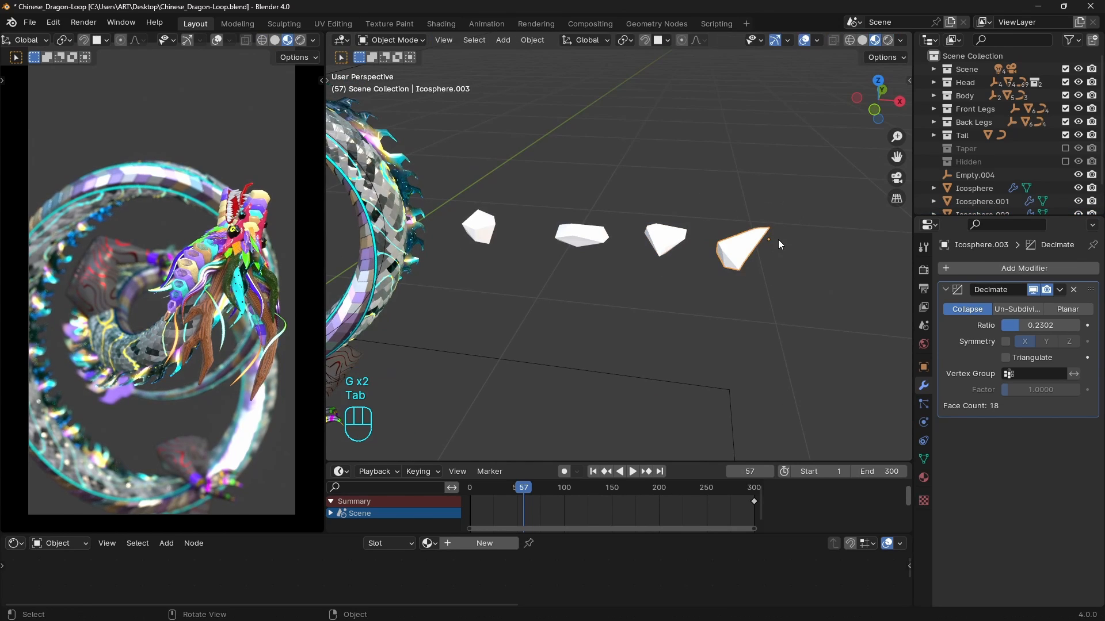
{"action": "key", "text": "r"}
{"action": "left_click", "coordinate": [784, 187]}
- Convert all four particle shapes to meshes and move them into a new collection named Particles
{"action": "right_click", "coordinate": [573, 216]}
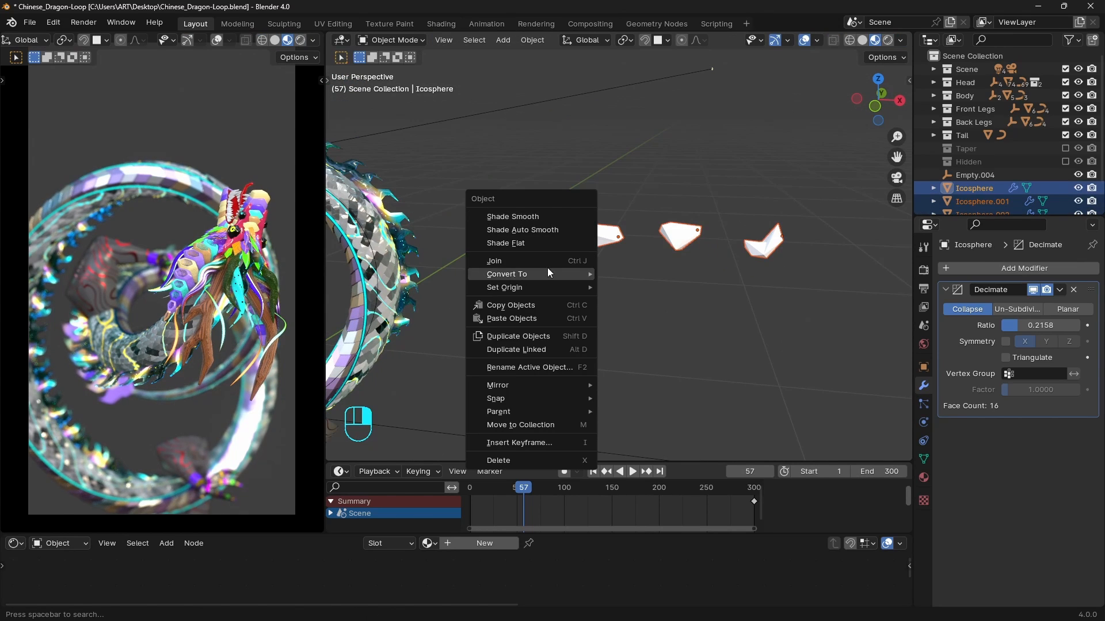
{"action": "mouse_move", "coordinate": [548, 273]}
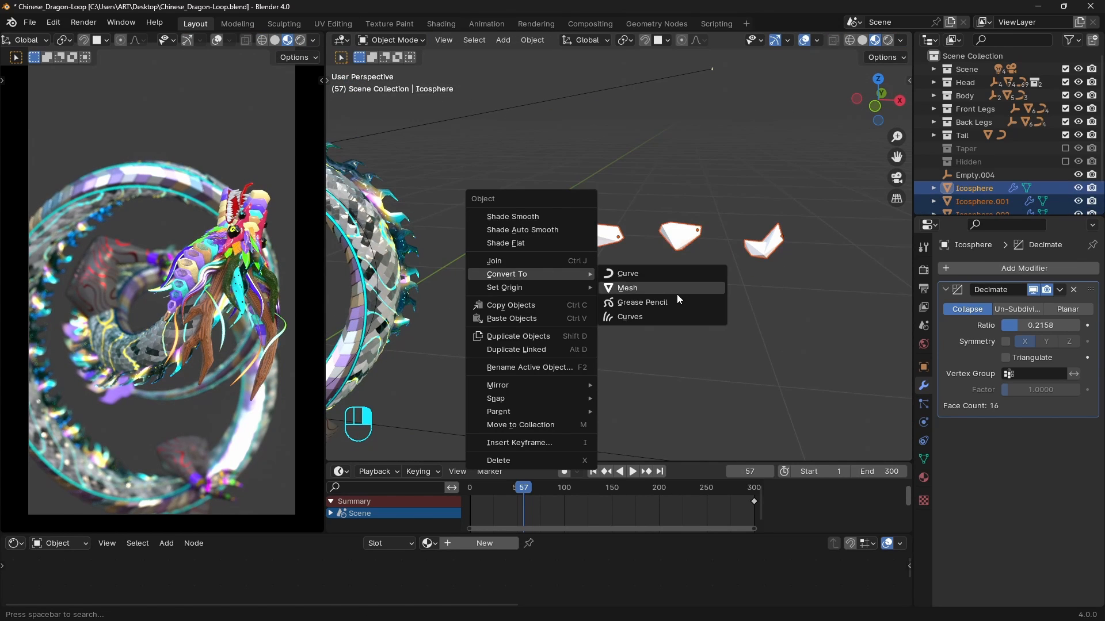
{"action": "left_click", "coordinate": [675, 291]}
{"action": "key", "text": "m"}
{"action": "left_click", "coordinate": [585, 151]}
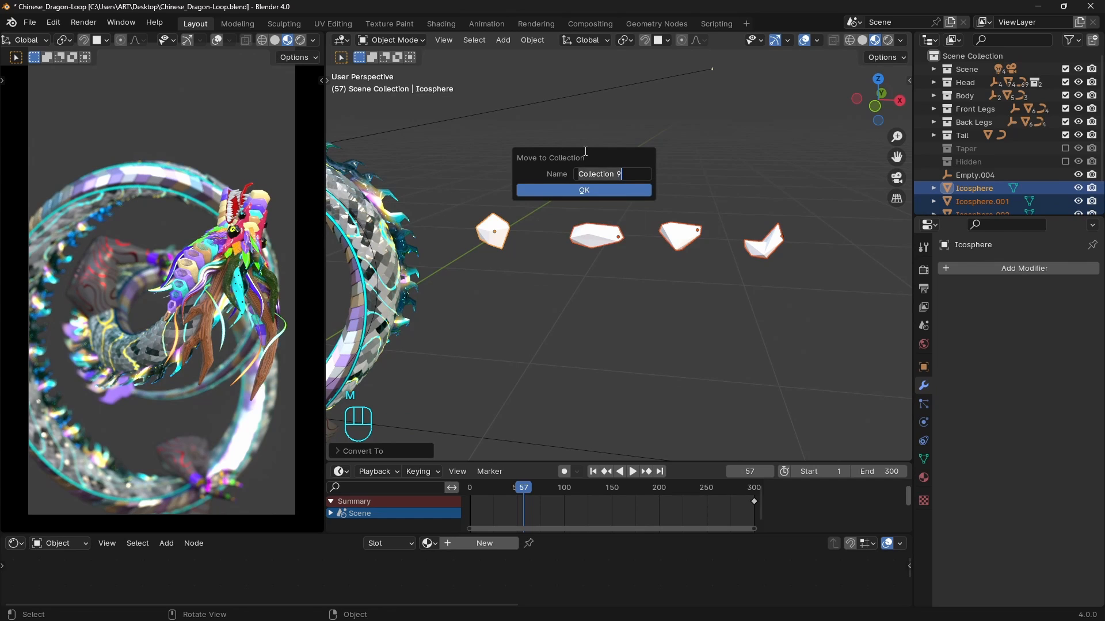
{"action": "left_click", "coordinate": [609, 189]}
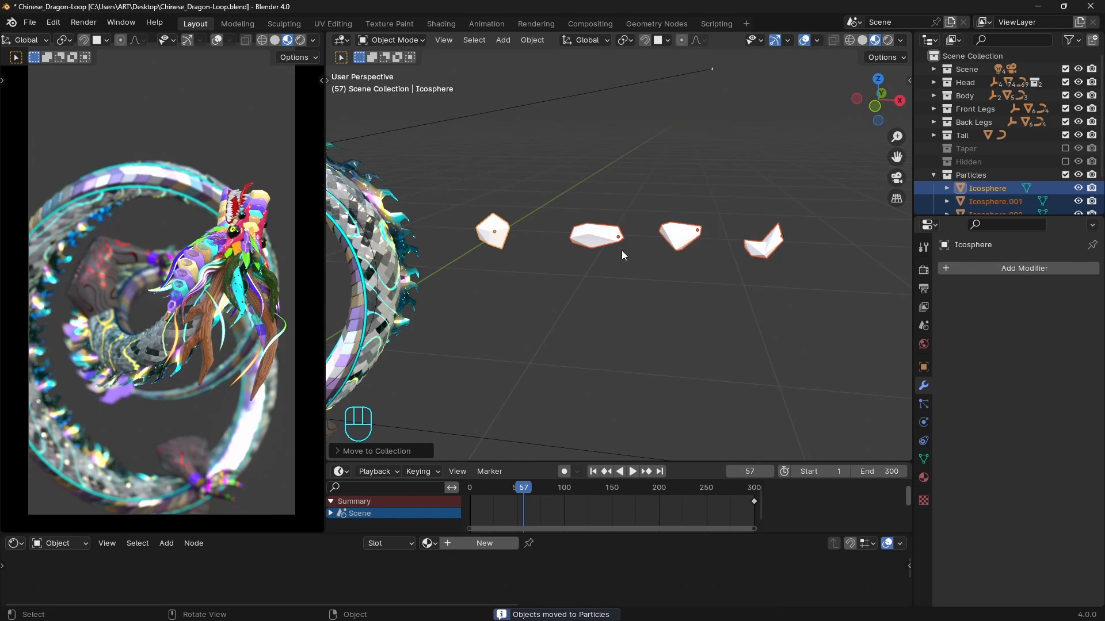
- Enlarge the shader node area and create a new material on the first ico sphere particle
{"action": "left_click_drag", "start_coordinate": [552, 522], "coordinate": [579, 332]}
{"action": "left_click_drag", "start_coordinate": [558, 498], "coordinate": [569, 362]}
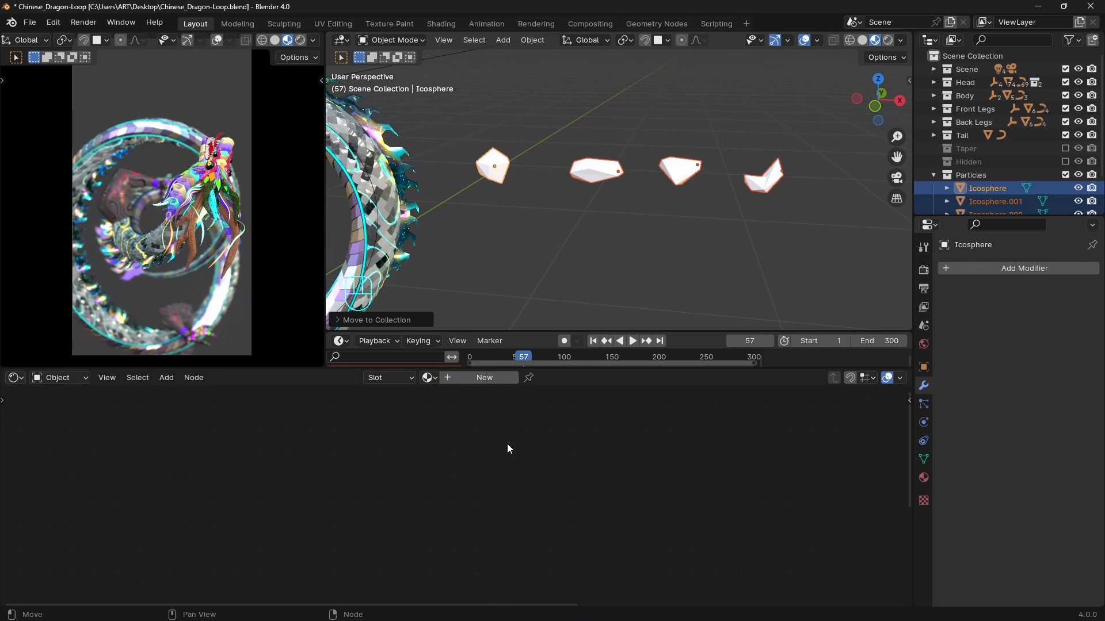
{"action": "left_click", "coordinate": [476, 379]}
{"action": "scroll", "coordinate": [517, 448], "scroll_direction": "down", "scroll_amount": 5}
{"action": "scroll", "coordinate": [466, 477], "scroll_direction": "up", "scroll_amount": 1}
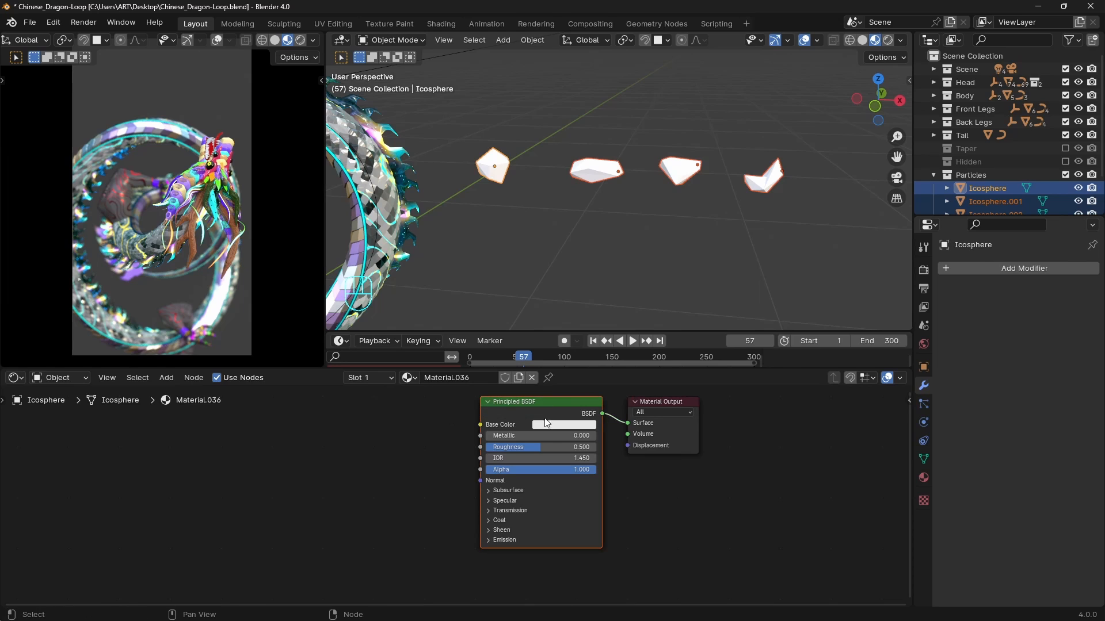
- Replace the material's Principled BSDF with an Emission shader connected to the Surface output
{"action": "key", "text": "x"}
{"action": "key", "text": "shift+a"}
{"action": "type", "text": "emis"}
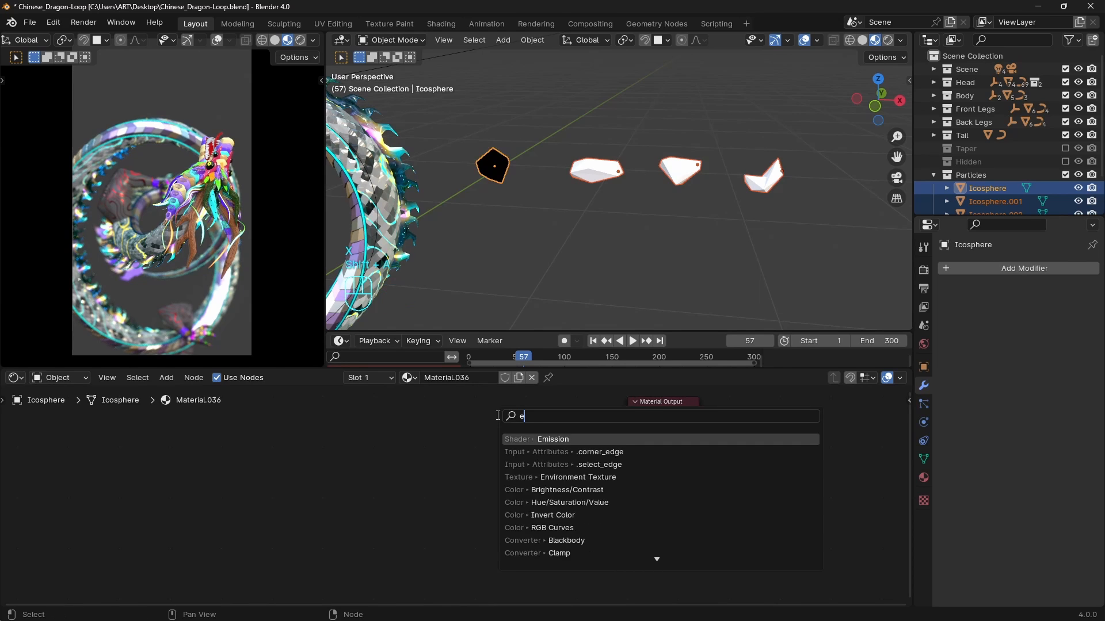
{"action": "left_click", "coordinate": [555, 439]}
{"action": "left_click", "coordinate": [469, 440]}
{"action": "key", "text": "shift+a"}
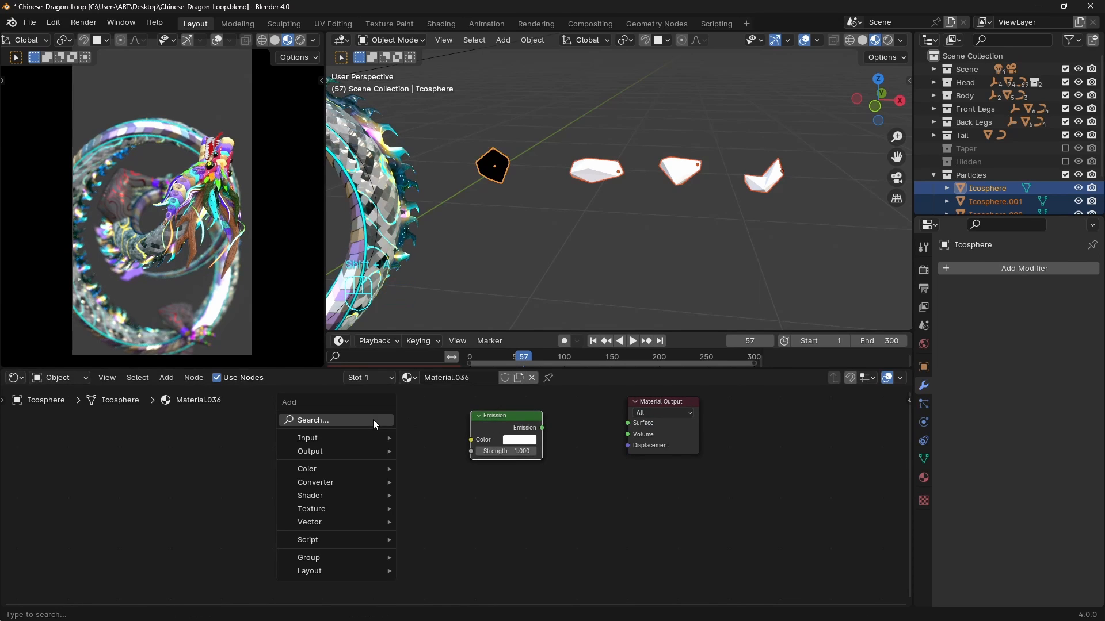
{"action": "key", "text": "Escape"}
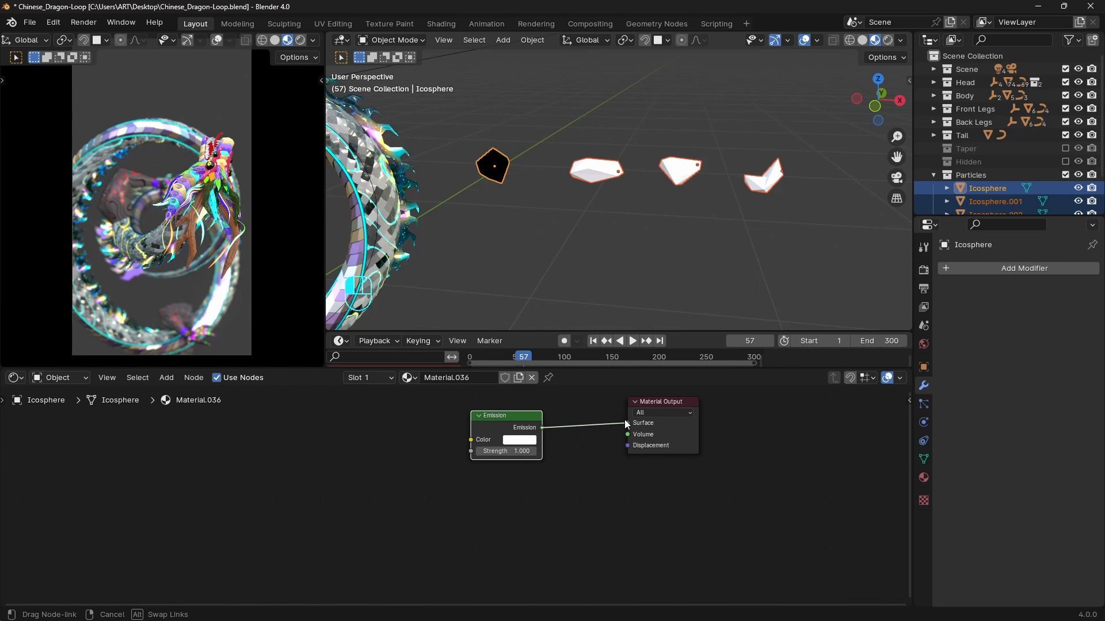
{"action": "scroll", "coordinate": [554, 466], "scroll_direction": "up", "scroll_amount": 2}
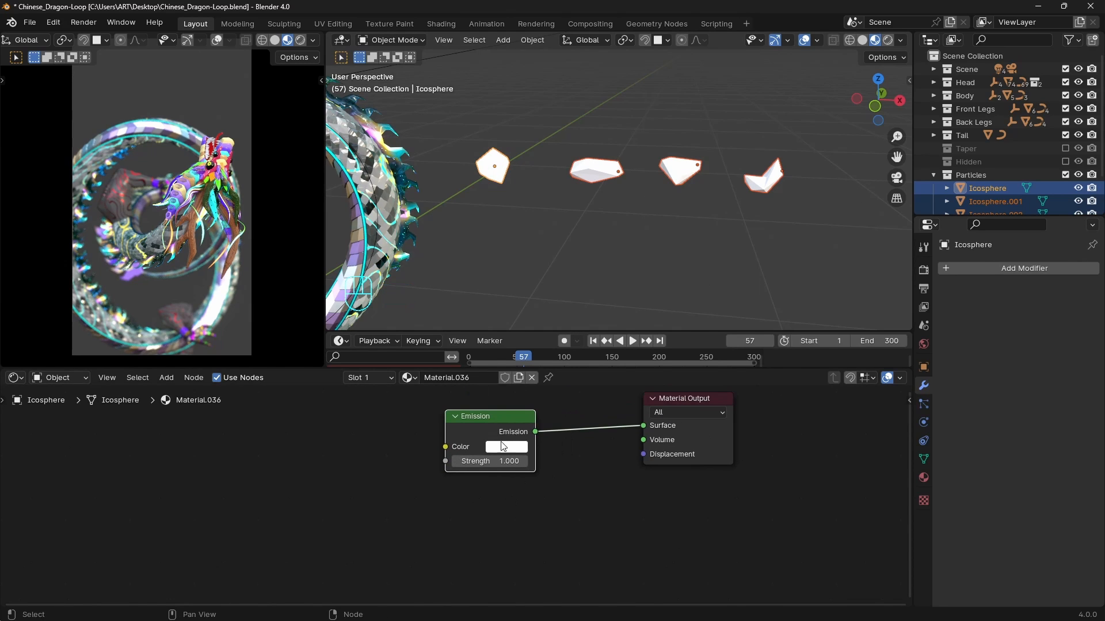
- Set the emission to yellow with strength 3 and link the material to the other three particle shapes
{"action": "left_click", "coordinate": [520, 449]}
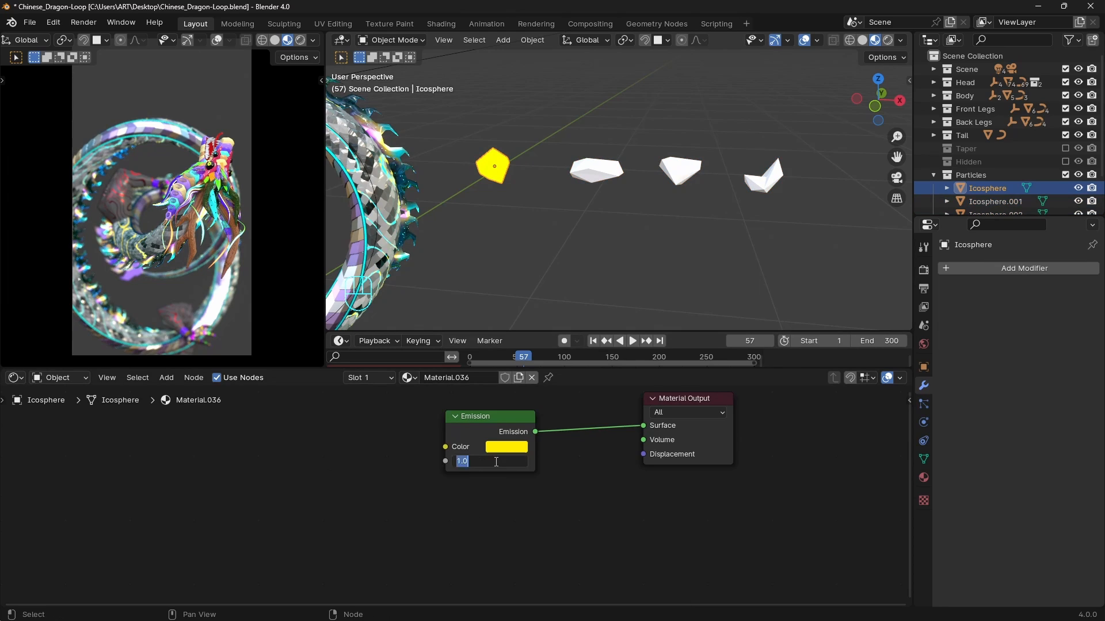
{"action": "key", "text": "ctrl+l"}
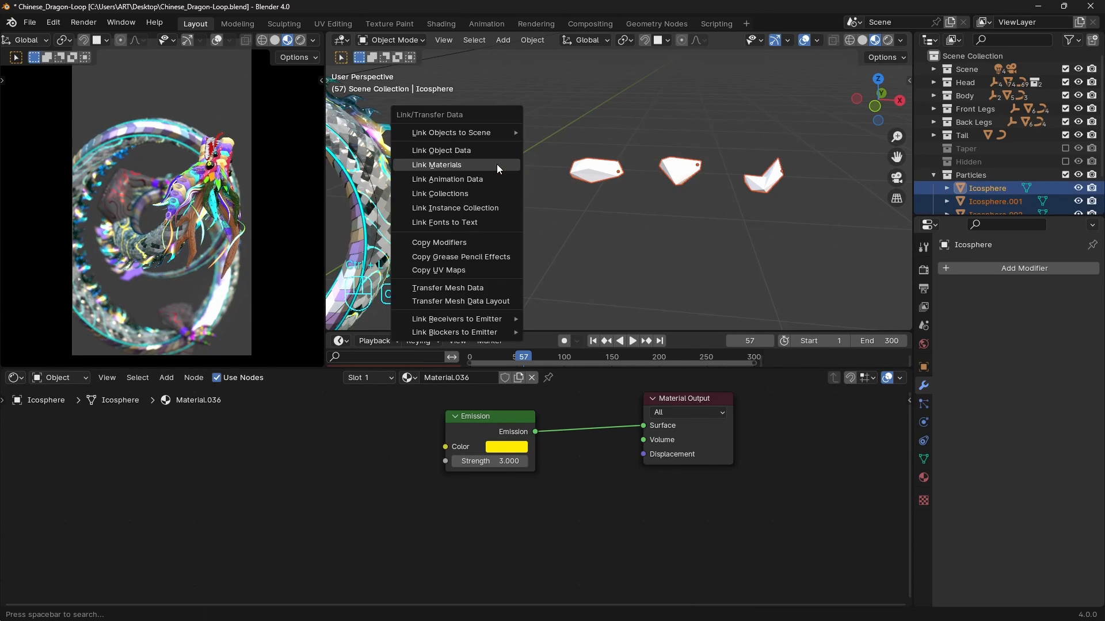
{"action": "left_click", "coordinate": [496, 164]}
- Give the other three particles their own material copies and colour their emission cyan, lime green and pink
{"action": "left_click", "coordinate": [595, 171]}
{"action": "left_click", "coordinate": [514, 447]}
{"action": "left_click_drag", "start_coordinate": [512, 390], "coordinate": [593, 392]}
{"action": "left_click", "coordinate": [681, 171]}
{"action": "left_click", "coordinate": [527, 378]}
{"action": "left_click", "coordinate": [514, 447]}
{"action": "left_click", "coordinate": [765, 178]}
{"action": "left_click", "coordinate": [513, 448]}
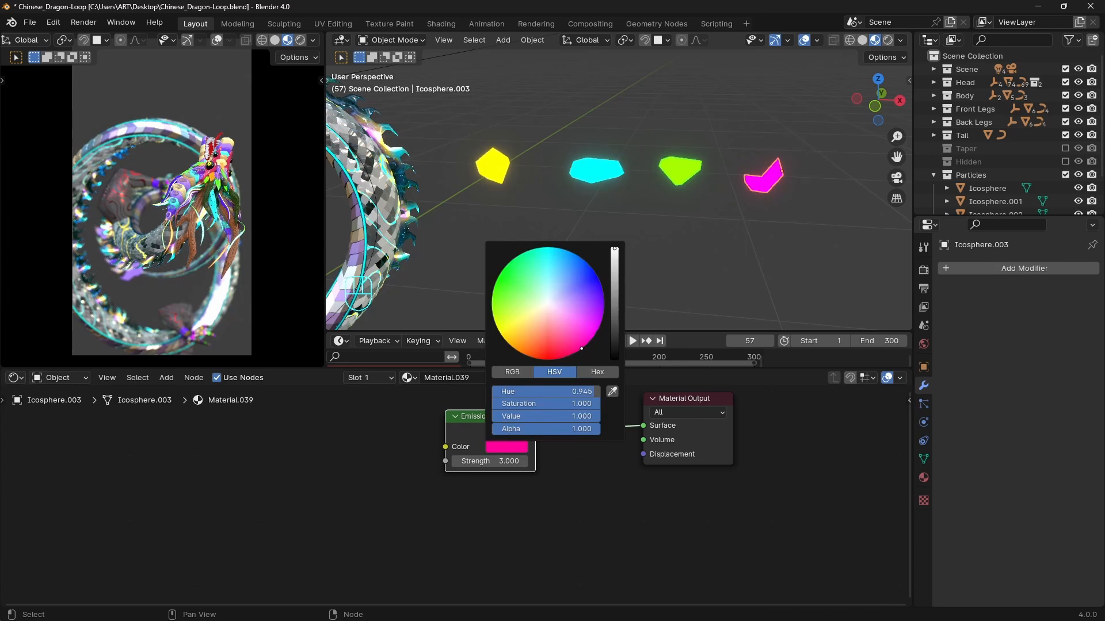
- Exclude the Particles collection from the view layer
{"action": "scroll", "coordinate": [636, 193], "scroll_direction": "down", "scroll_amount": 6}
{"action": "scroll", "coordinate": [697, 189], "scroll_direction": "down", "scroll_amount": 5}
{"action": "mouse_move", "coordinate": [636, 193]}
{"action": "middle_mouse_down", "text": "shift"}
{"action": "mouse_move", "coordinate": [696, 188]}
{"action": "mouse_move", "coordinate": [633, 196]}
{"action": "middle_mouse_up", "text": "shift"}
{"action": "left_click", "coordinate": [1065, 174]}
{"action": "scroll", "coordinate": [640, 152], "scroll_direction": "down", "scroll_amount": 3}
{"action": "middle_click_drag", "start_coordinate": [641, 153], "coordinate": [671, 168]}
- Add a cube to the scene and scale it up to enclose the whole dragon
{"action": "key", "text": "shift+a"}
{"action": "mouse_move", "coordinate": [657, 189]}
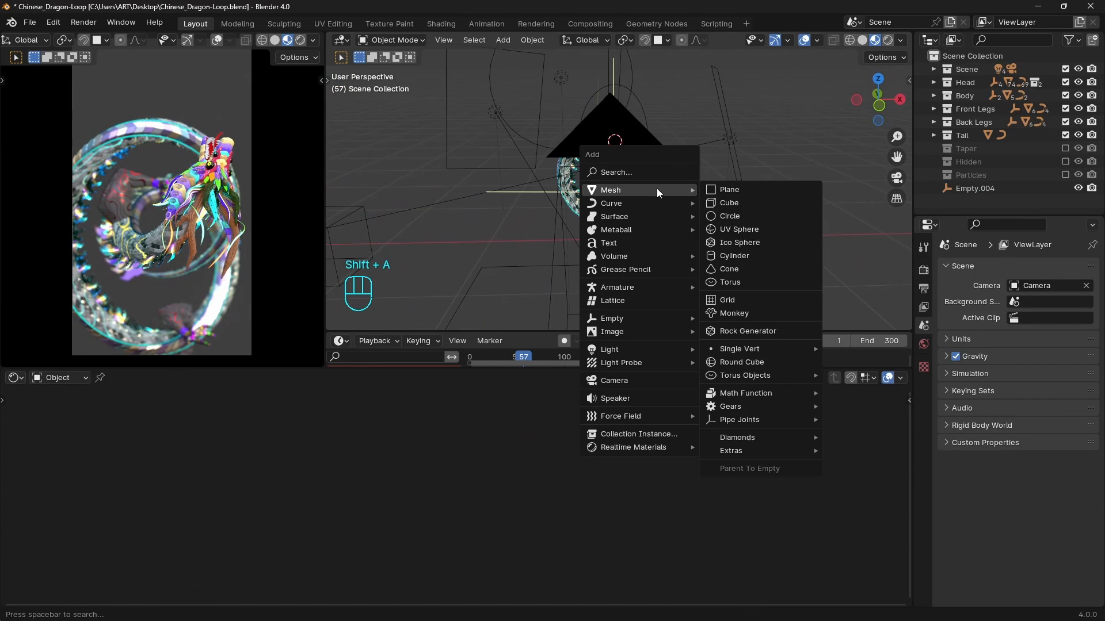
{"action": "left_click", "coordinate": [732, 206]}
{"action": "scroll", "coordinate": [679, 184], "scroll_direction": "down", "scroll_amount": 5}
{"action": "key", "text": "s"}
{"action": "left_click", "coordinate": [805, 189]}
- Switch to see-through solid shading in the top view and move the cube so it surrounds the dragon and lights
{"action": "key", "text": "grave"}
{"action": "left_click", "coordinate": [714, 115]}
{"action": "key", "text": "alt+z"}
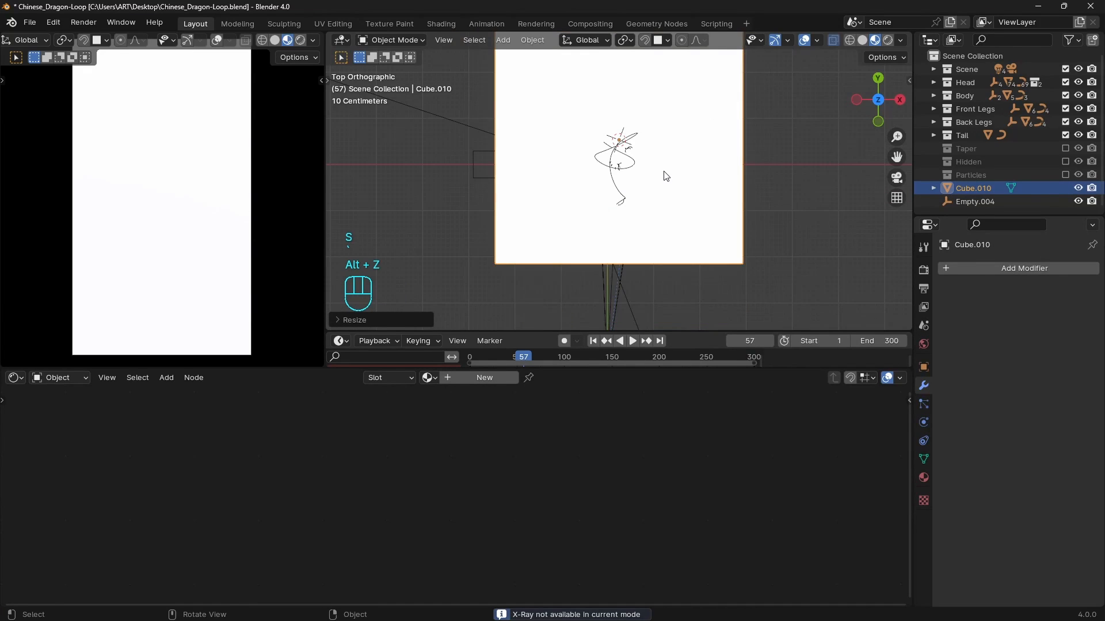
{"action": "key", "text": "alt+z"}
{"action": "scroll", "coordinate": [665, 175], "scroll_direction": "up", "scroll_amount": 2}
{"action": "key", "text": "z"}
{"action": "key", "text": "g"}
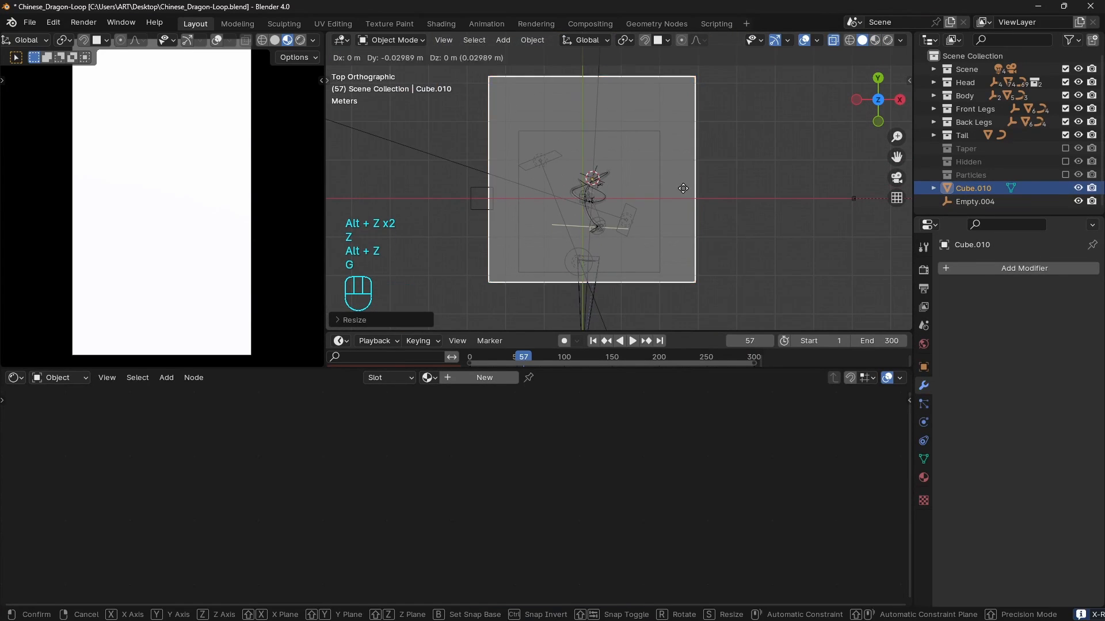
{"action": "middle_click_drag", "start_coordinate": [637, 232], "coordinate": [779, 108]}
- Scale the enclosing cube to fit around the scene, apply its transform, and turn off the see-through display
{"action": "key", "text": "s"}
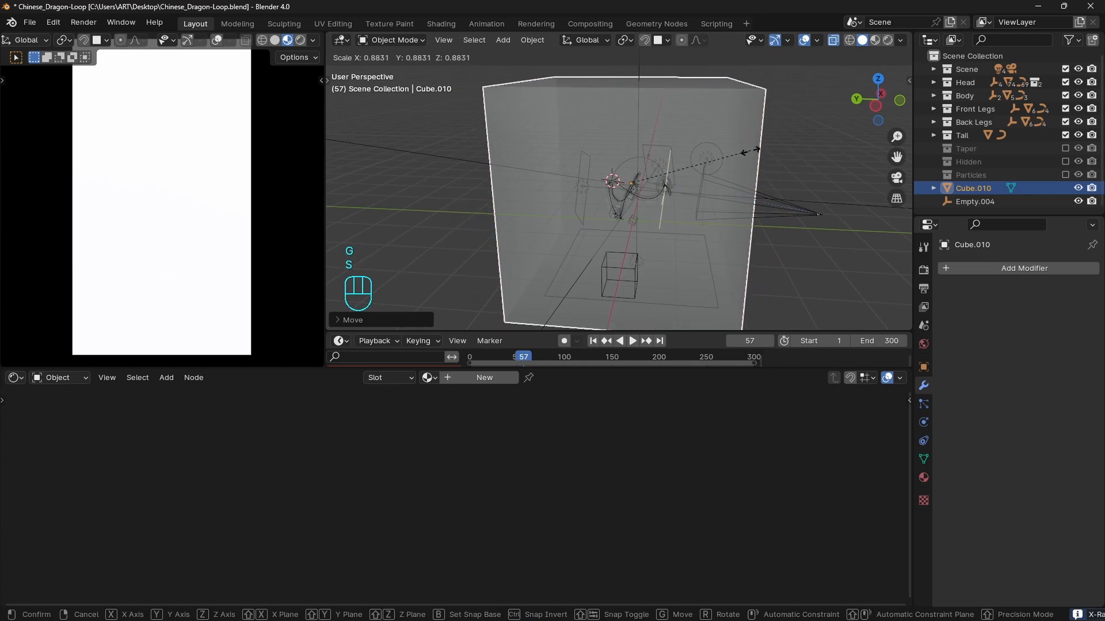
{"action": "left_click", "coordinate": [753, 151]}
{"action": "middle_click_drag", "start_coordinate": [748, 152], "coordinate": [584, 167]}
{"action": "key", "text": "s"}
{"action": "left_click", "coordinate": [712, 165]}
{"action": "key", "text": "ctrl+a"}
{"action": "left_click", "coordinate": [712, 165]}
{"action": "scroll", "coordinate": [673, 193], "scroll_direction": "up", "scroll_amount": 5}
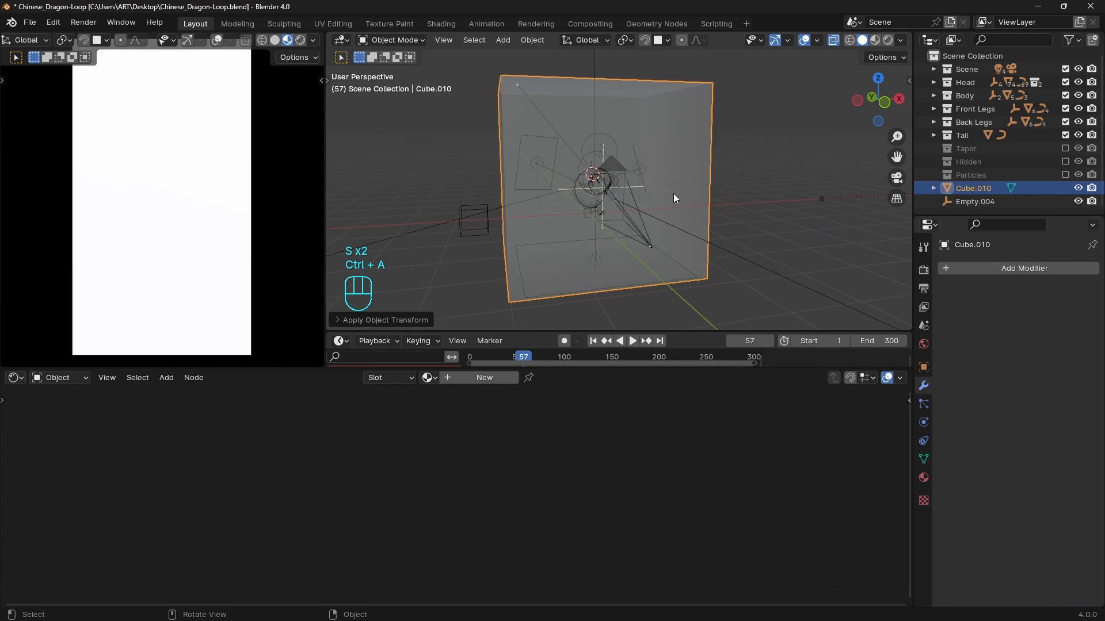
{"action": "key", "text": "alt+z"}
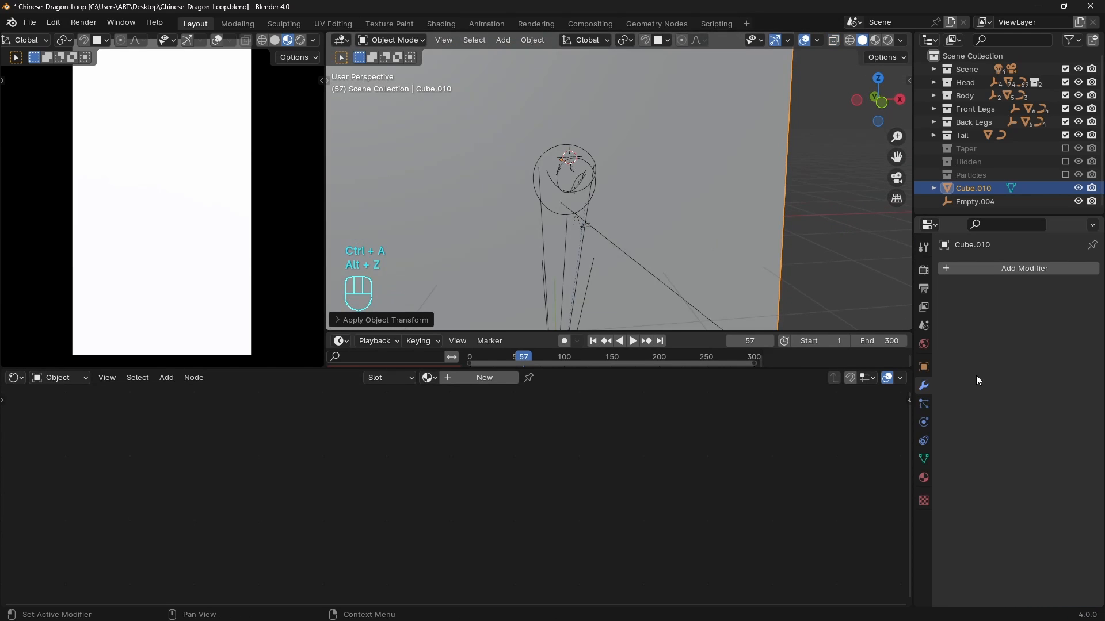
- Add an emitter particle system to the enclosing cube
{"action": "left_click", "coordinate": [923, 405]}
{"action": "left_click", "coordinate": [1093, 268]}
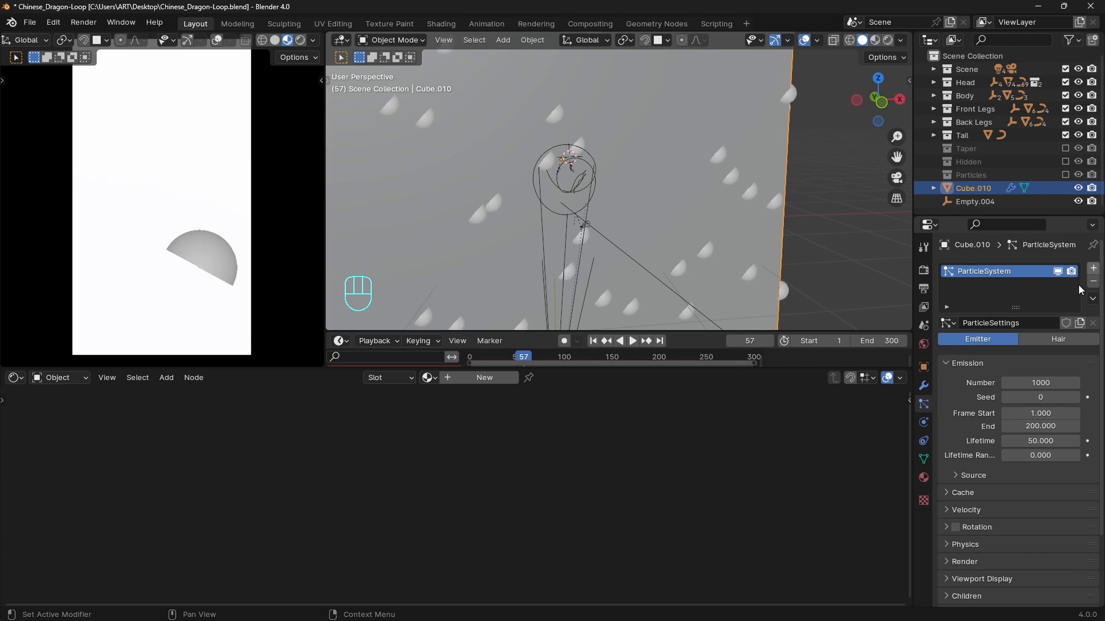
{"action": "scroll", "coordinate": [1081, 289], "scroll_direction": "down", "scroll_amount": 1}
{"action": "scroll", "coordinate": [716, 226], "scroll_direction": "down", "scroll_amount": 5}
{"action": "middle_click_drag", "start_coordinate": [715, 227], "coordinate": [662, 222]}
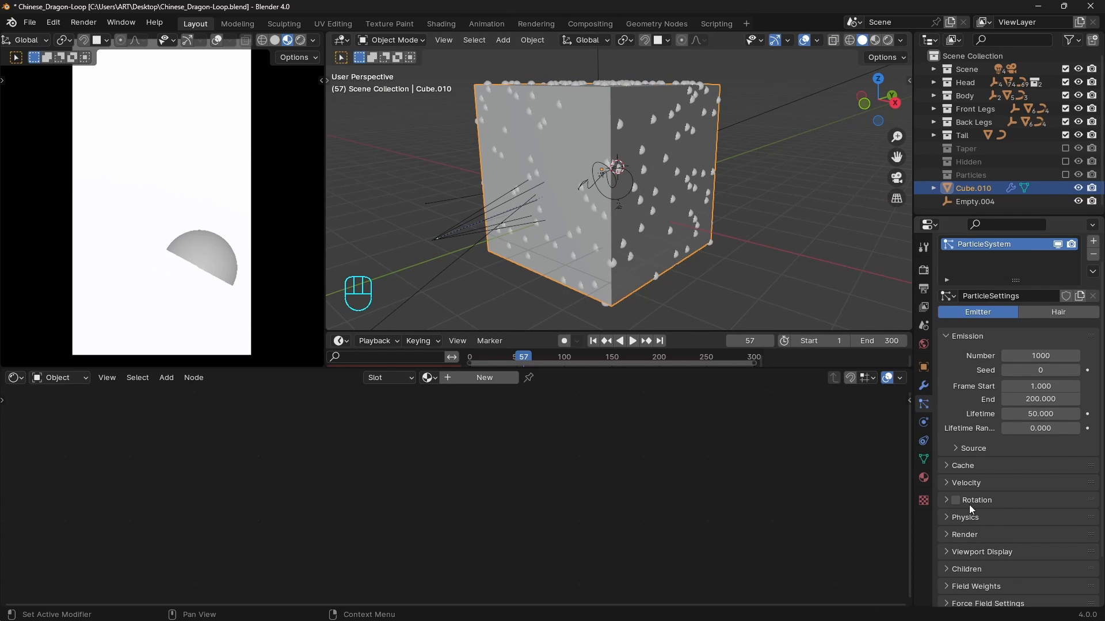
- Turn off Show Emitter for the particle system in both the render and the viewport display settings
{"action": "scroll", "coordinate": [1020, 514], "scroll_direction": "down", "scroll_amount": 5}
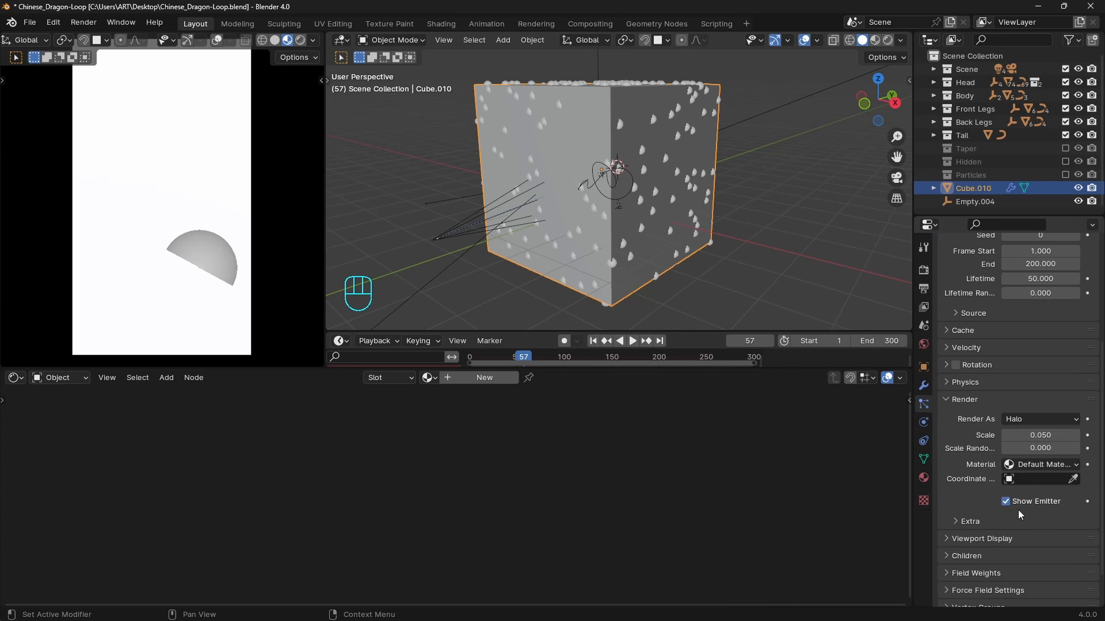
{"action": "left_click", "coordinate": [980, 539]}
{"action": "scroll", "coordinate": [1029, 554], "scroll_direction": "down", "scroll_amount": 2}
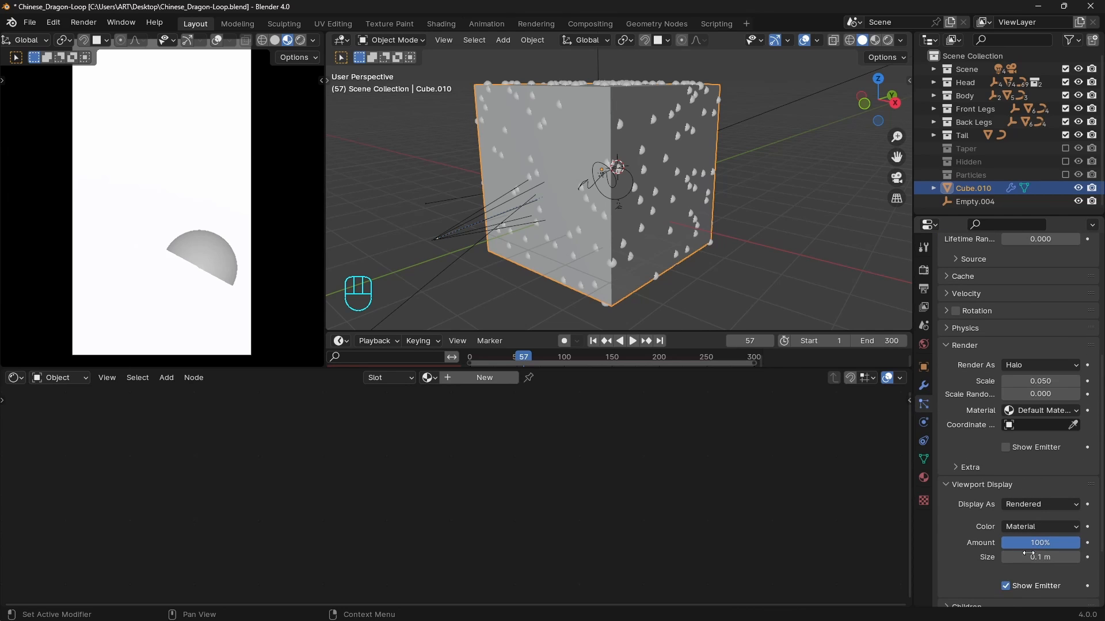
{"action": "left_click", "coordinate": [1008, 586]}
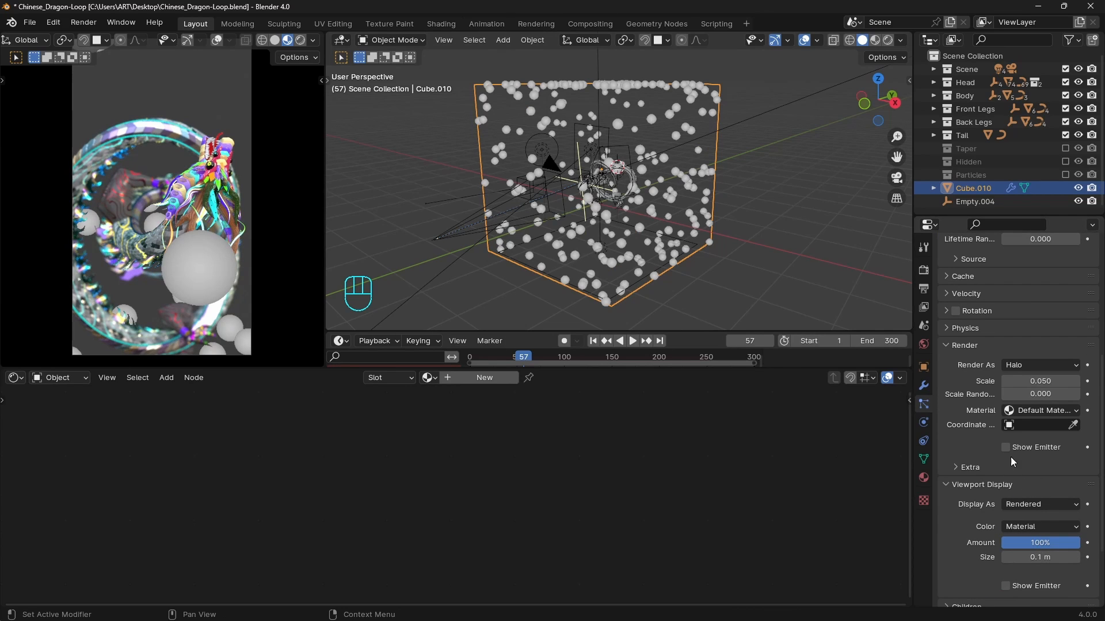
{"action": "left_click", "coordinate": [950, 485]}
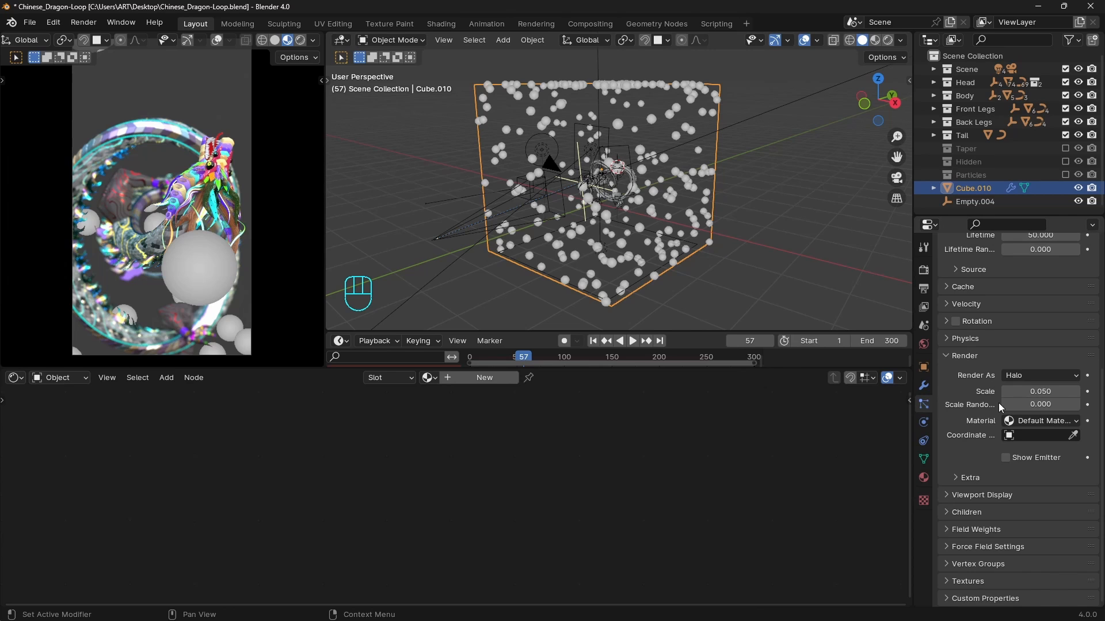
- Set the particle emission number to 500 with both frame start and end at 0
{"action": "scroll", "coordinate": [999, 403], "scroll_direction": "up", "scroll_amount": 6}
{"action": "middle_click_drag", "start_coordinate": [725, 225], "coordinate": [667, 210]}
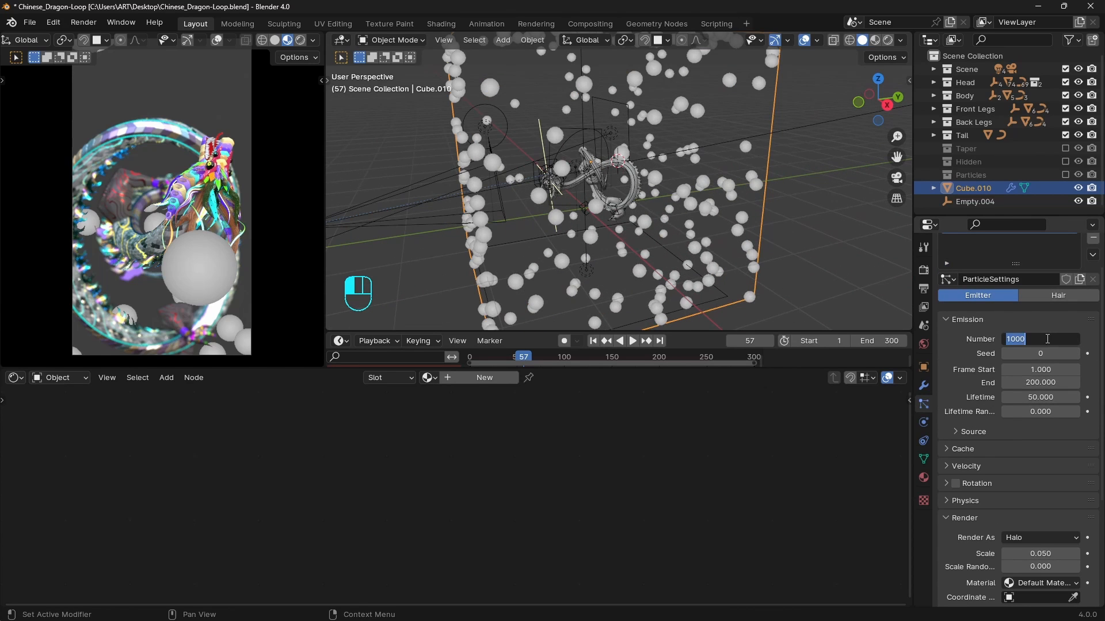
{"action": "left_click", "coordinate": [1046, 336]}
{"action": "type", "text": "500"}
{"action": "key", "text": "Return"}
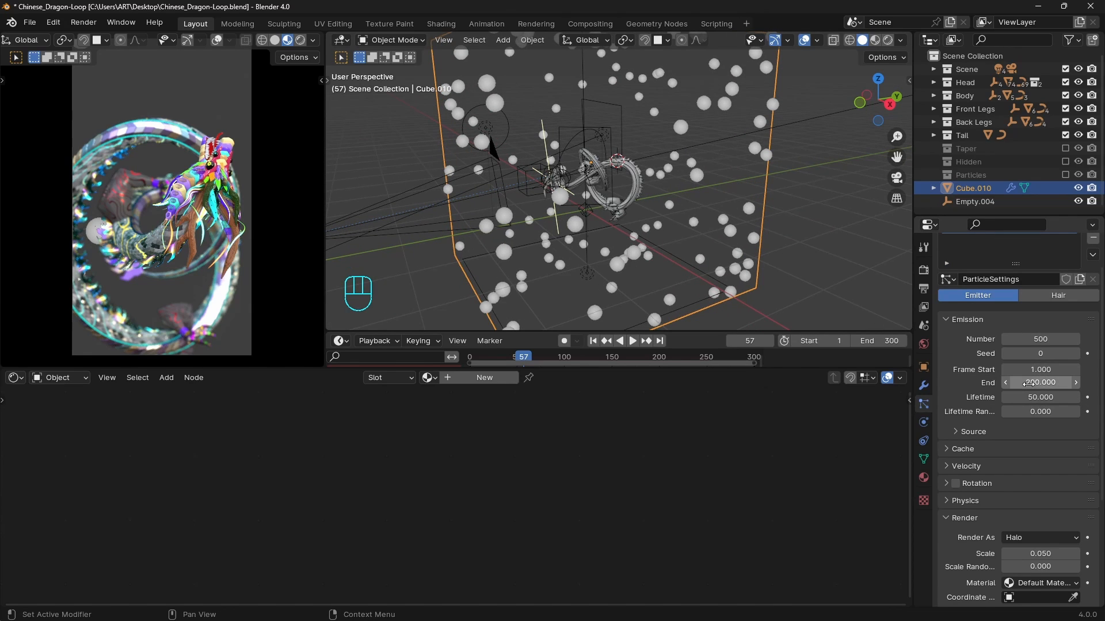
{"action": "left_click", "coordinate": [1044, 370]}
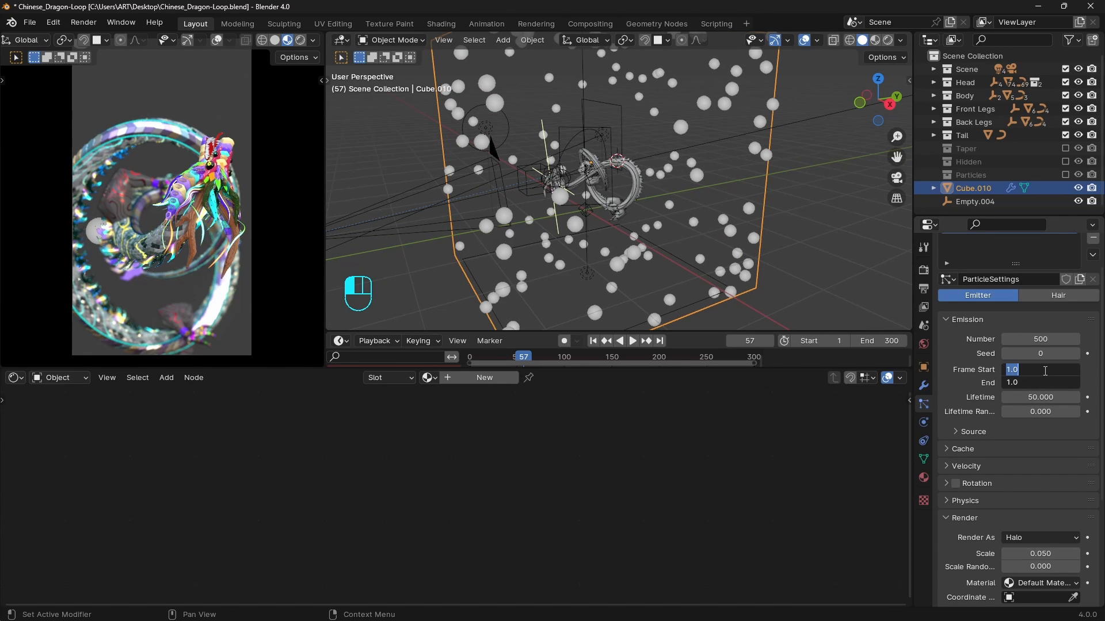
{"action": "key", "text": "Return"}
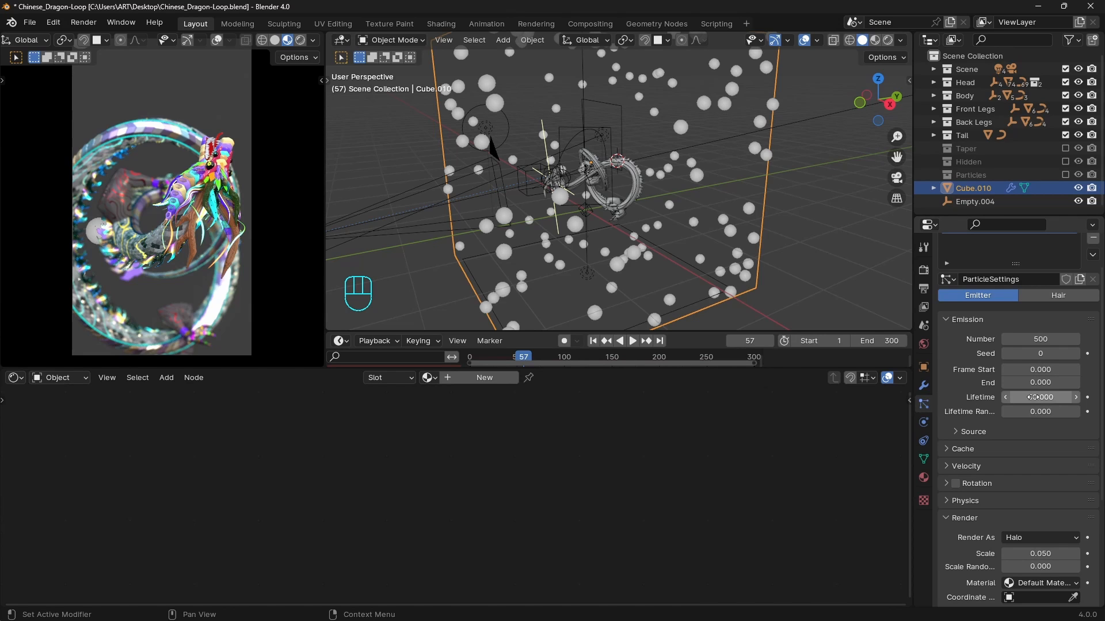
- Try a particle lifetime of 52.7 and play the animation from the first frame to check the emission
{"action": "left_click_drag", "start_coordinate": [1047, 398], "coordinate": [1054, 399]}
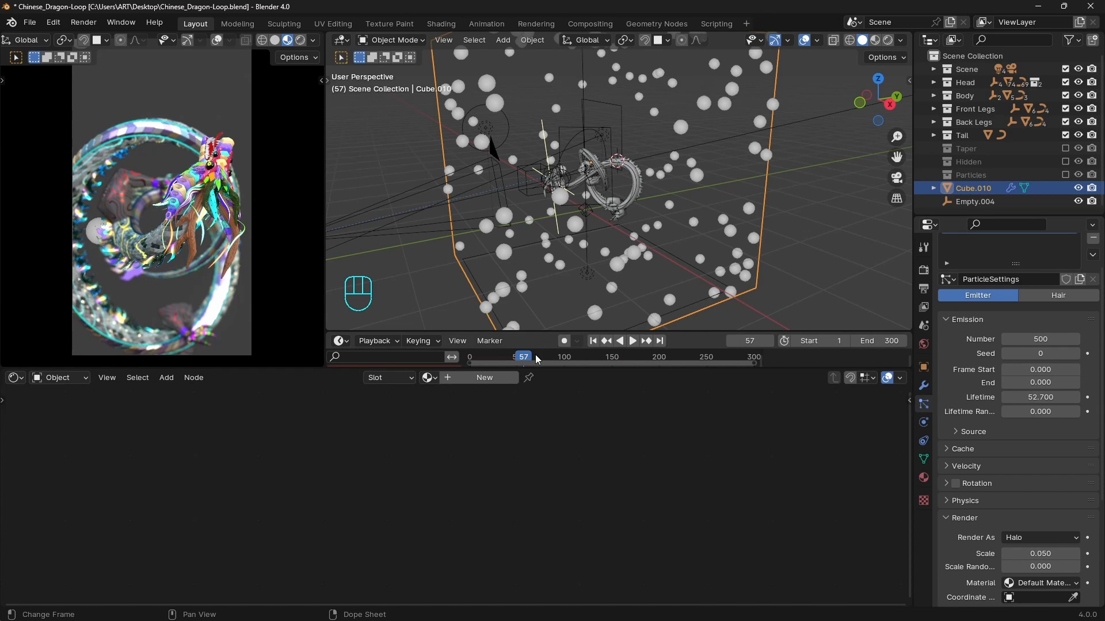
{"action": "key", "text": "space"}
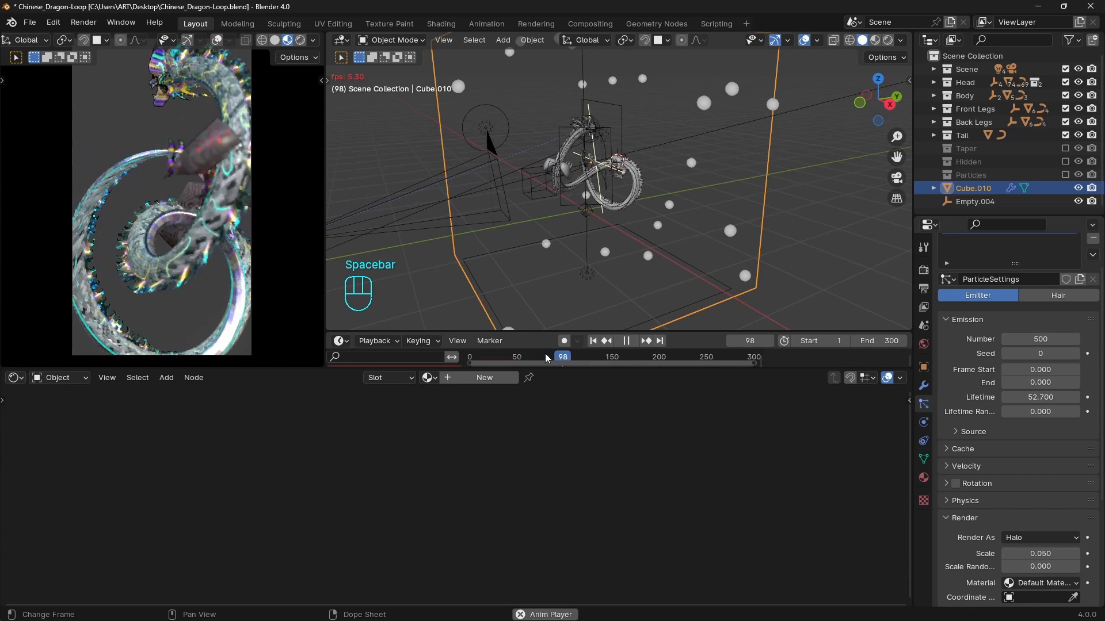
{"action": "key", "text": "space"}
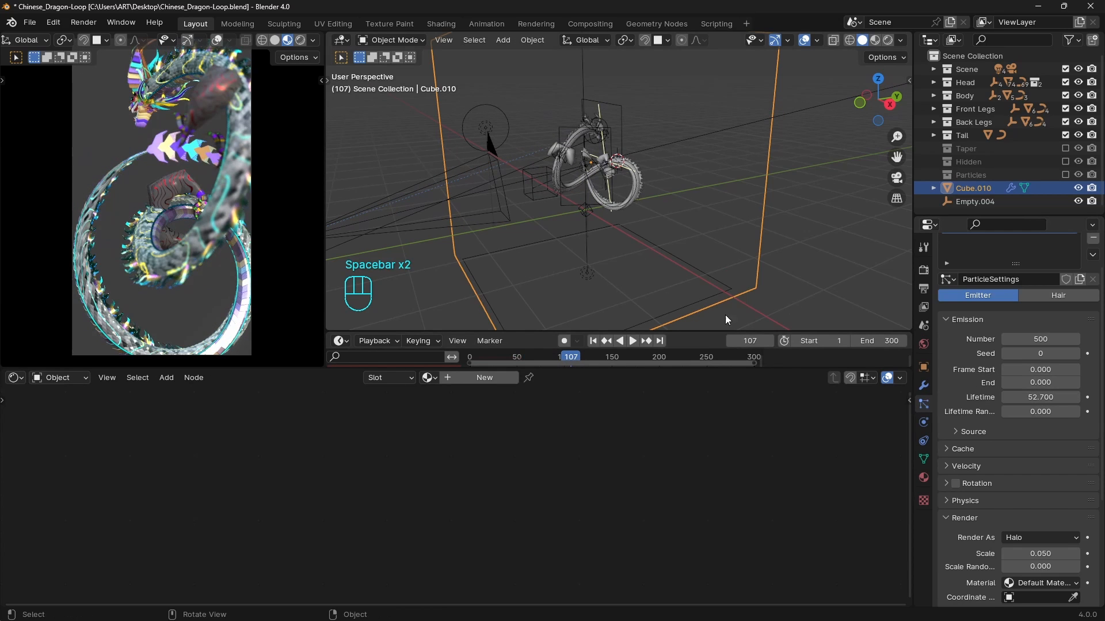
{"action": "left_click_drag", "start_coordinate": [642, 367], "coordinate": [643, 393]}
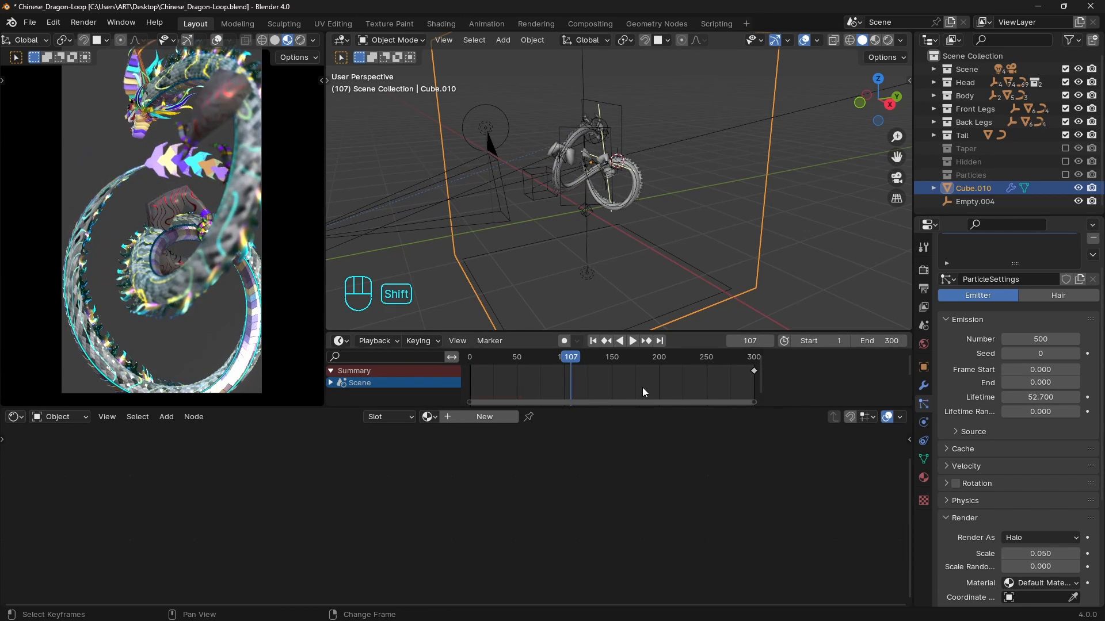
{"action": "key", "text": "shift+Left"}
{"action": "key", "text": "space"}
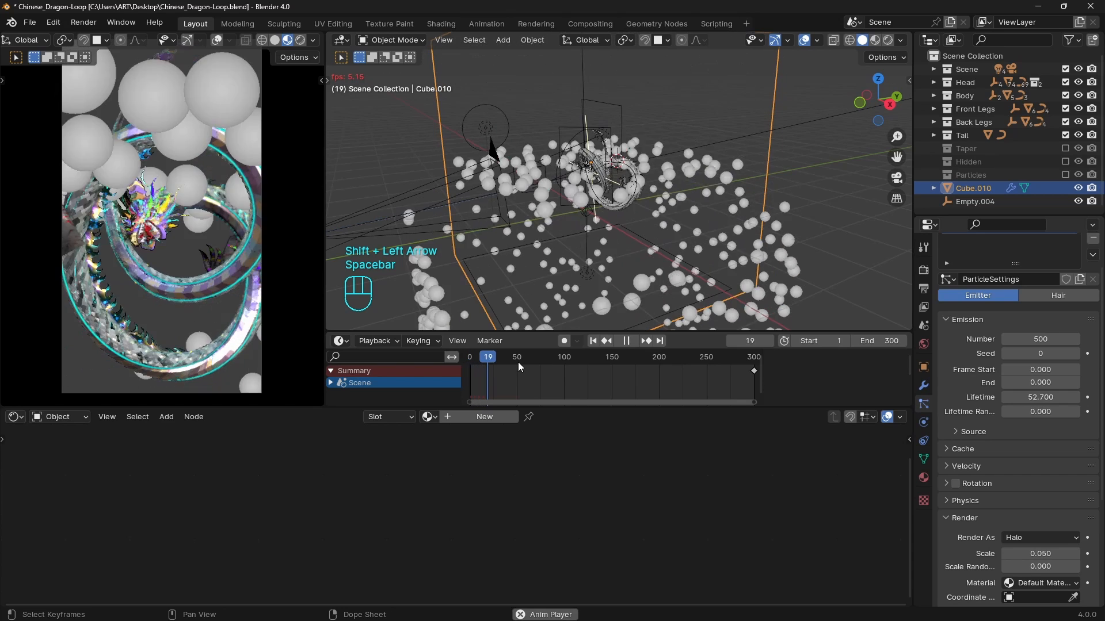
{"action": "key", "text": "space"}
{"action": "scroll", "coordinate": [619, 222], "scroll_direction": "down", "scroll_amount": 1}
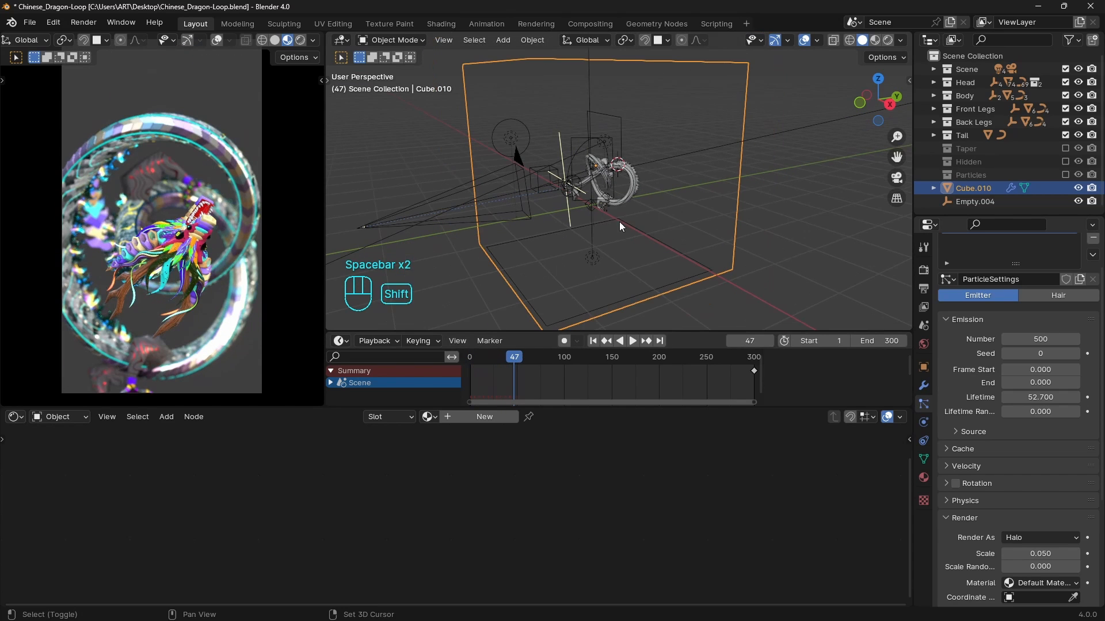
{"action": "mouse_move", "coordinate": [720, 259]}
{"action": "middle_mouse_down"}
{"action": "mouse_move", "coordinate": [734, 236]}
{"action": "mouse_move", "coordinate": [681, 178]}
{"action": "mouse_move", "coordinate": [690, 206]}
{"action": "middle_mouse_up"}
- Undo the particle lifetime change
{"action": "key", "text": "ctrl+z"}
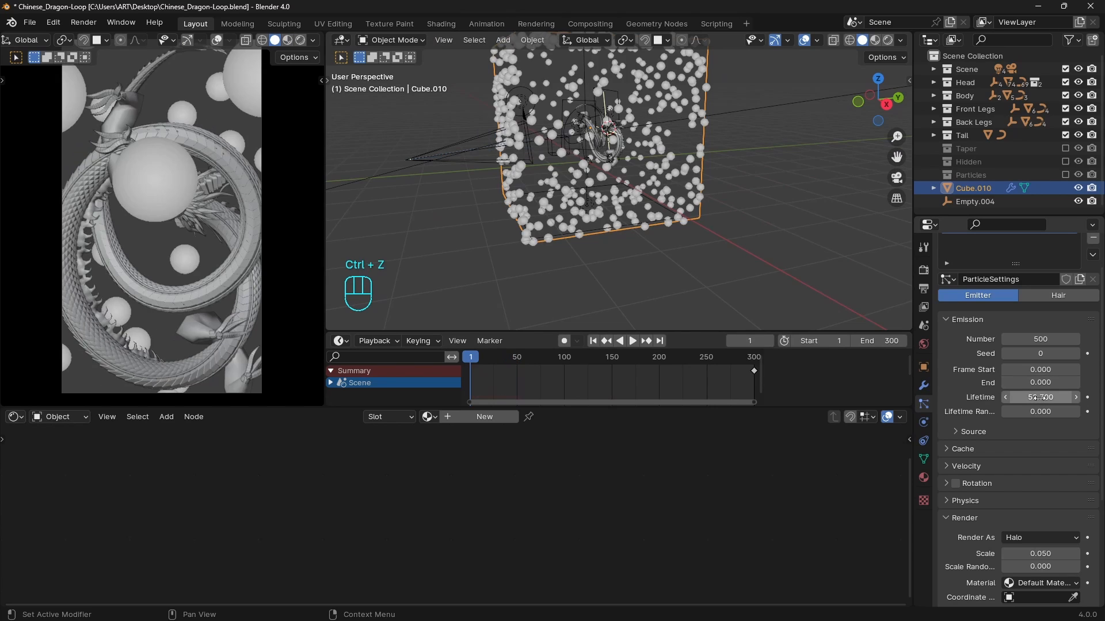
{"action": "key", "text": "ctrl+z"}
{"action": "key", "text": "ctrl+z"}
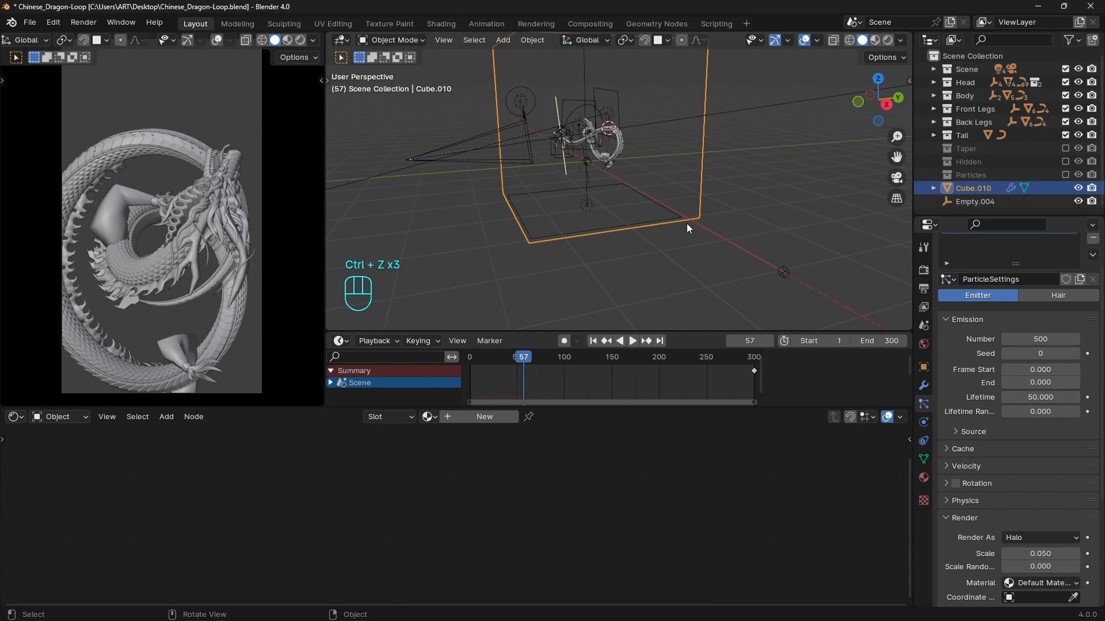
- Return to the first frame and make the particles emit from the cube's volume
{"action": "middle_click_drag", "start_coordinate": [686, 223], "coordinate": [664, 232], "text": "shift"}
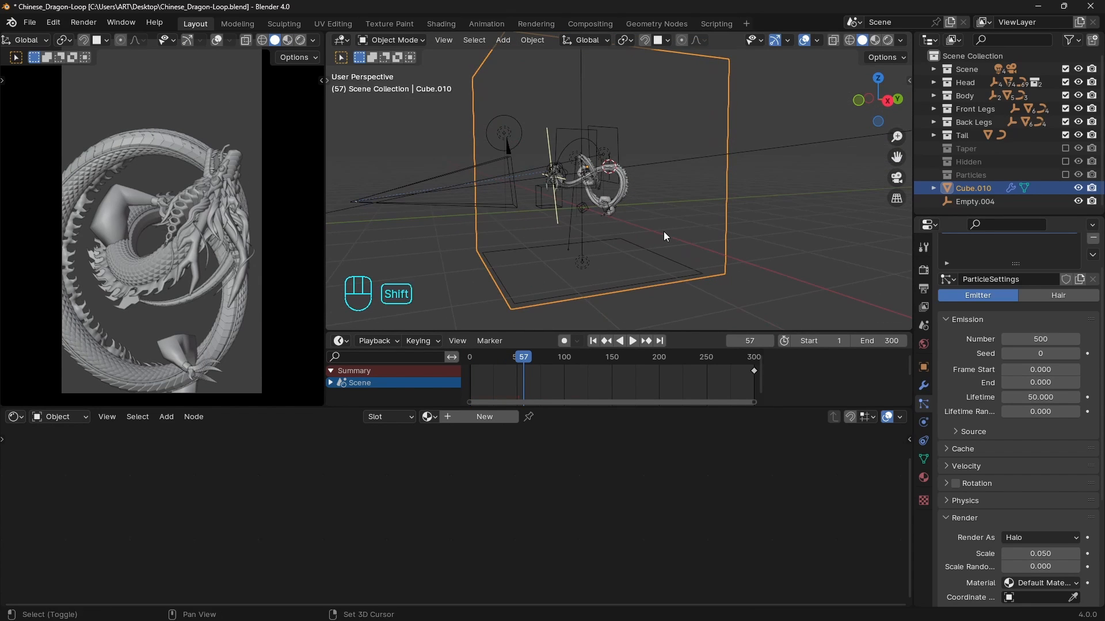
{"action": "key", "text": "shift+Left"}
{"action": "middle_click_drag", "start_coordinate": [710, 240], "coordinate": [704, 241]}
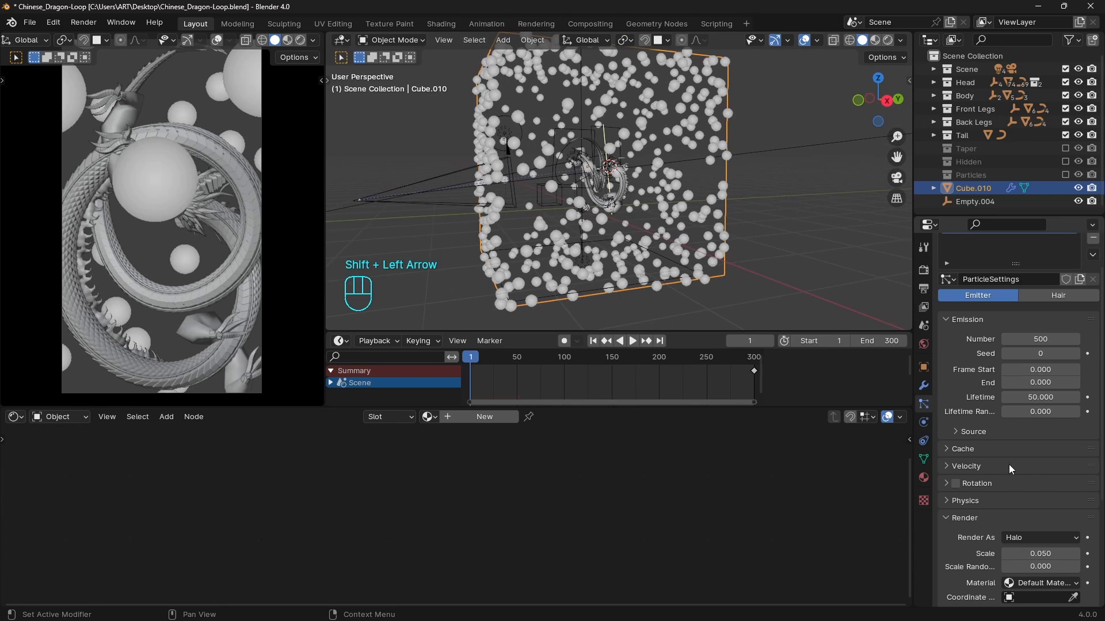
{"action": "left_click", "coordinate": [959, 431]}
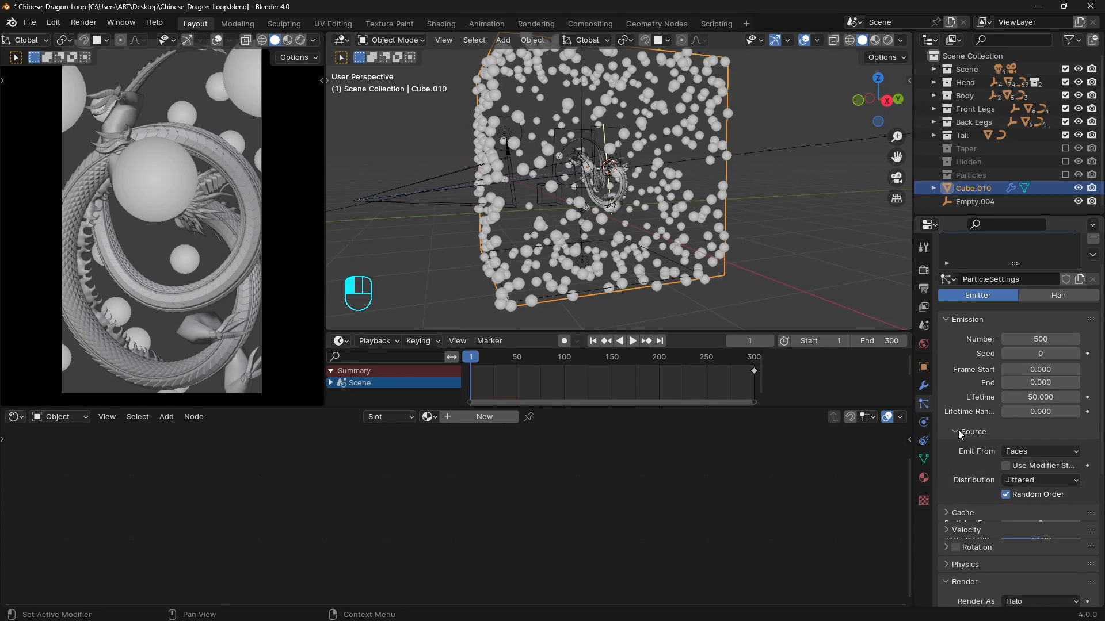
{"action": "left_click", "coordinate": [1038, 451]}
{"action": "left_click", "coordinate": [1026, 495]}
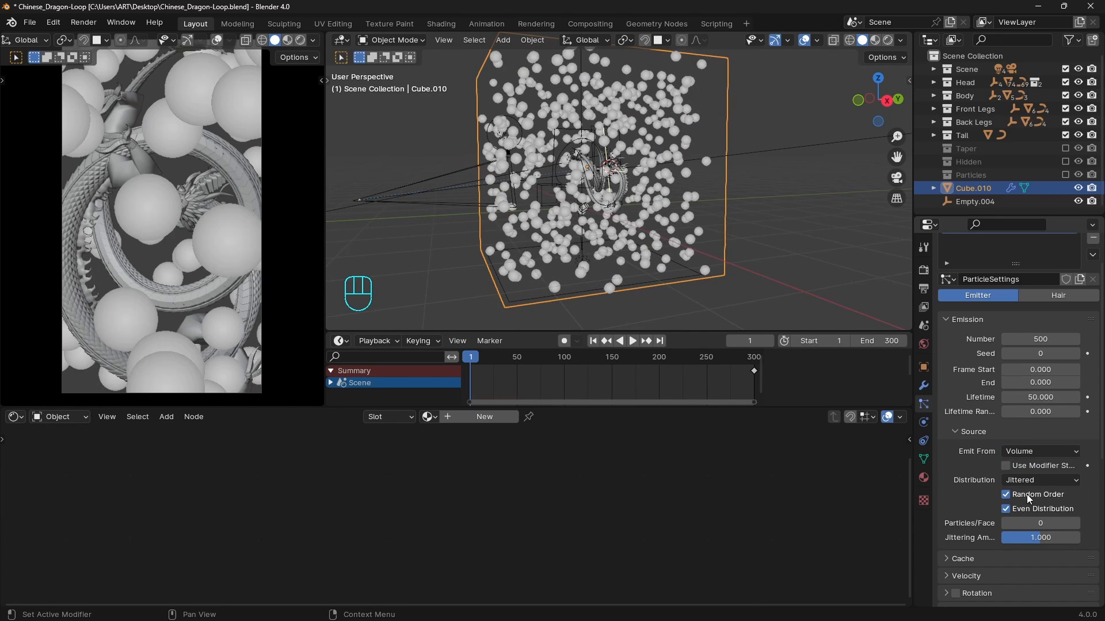
{"action": "middle_click_drag", "start_coordinate": [630, 185], "coordinate": [675, 222]}
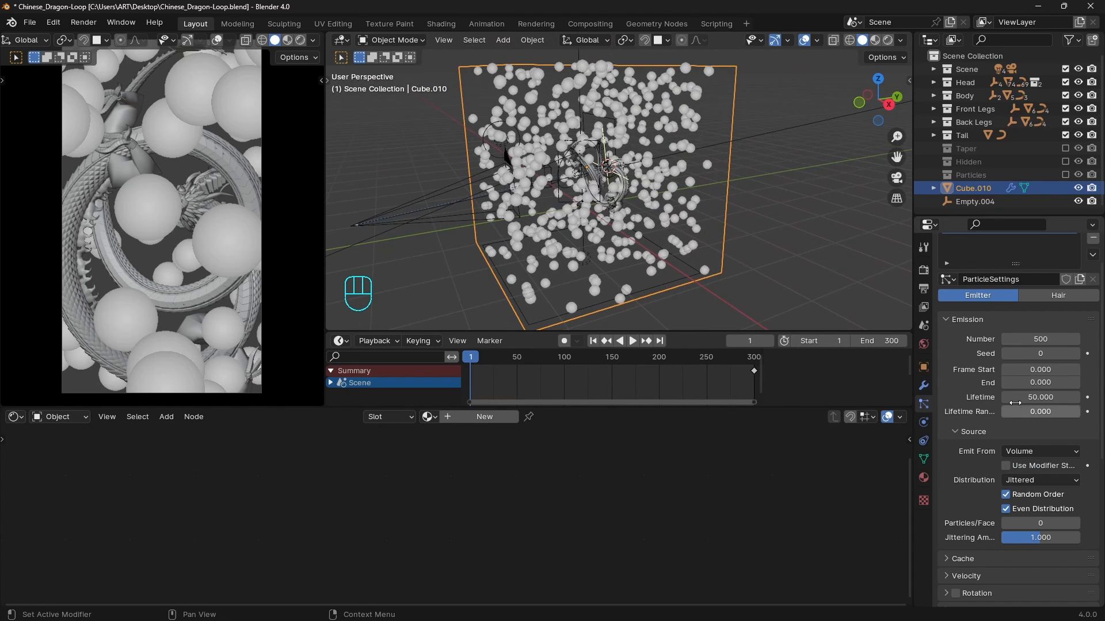
{"action": "scroll", "coordinate": [1012, 404], "scroll_direction": "down", "scroll_amount": 1}
{"action": "left_click", "coordinate": [955, 404]}
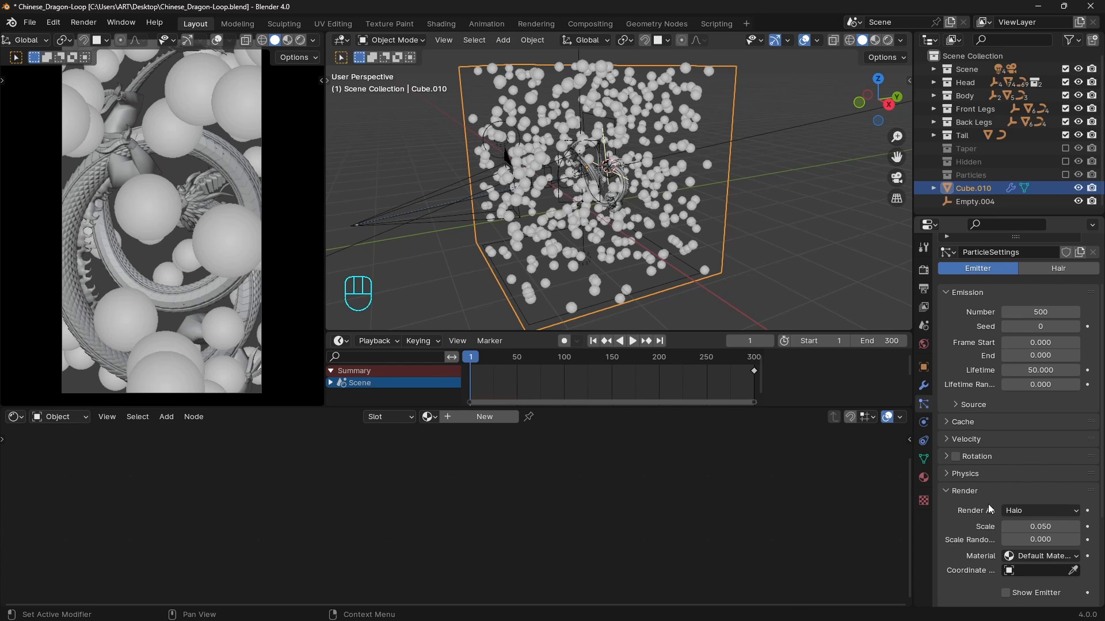
- Render the particles as a collection, using Particles as the instance collection
{"action": "scroll", "coordinate": [988, 504], "scroll_direction": "down", "scroll_amount": 1}
{"action": "left_click", "coordinate": [1039, 484]}
{"action": "left_click", "coordinate": [1025, 572]}
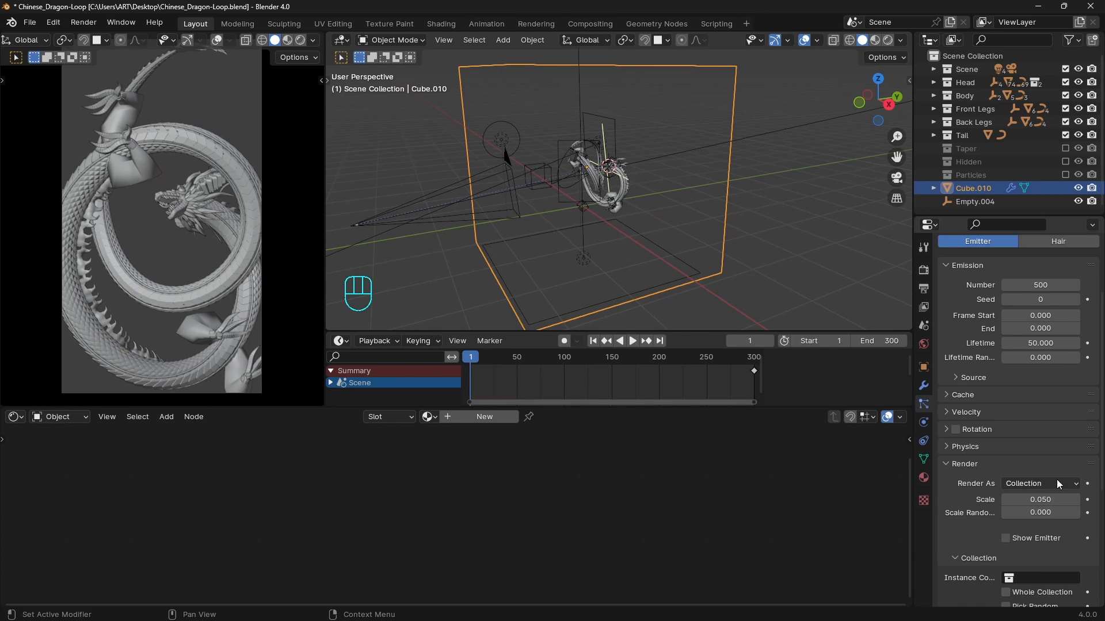
{"action": "middle_click_drag", "start_coordinate": [564, 240], "coordinate": [633, 198]}
{"action": "scroll", "coordinate": [1052, 500], "scroll_direction": "down", "scroll_amount": 1}
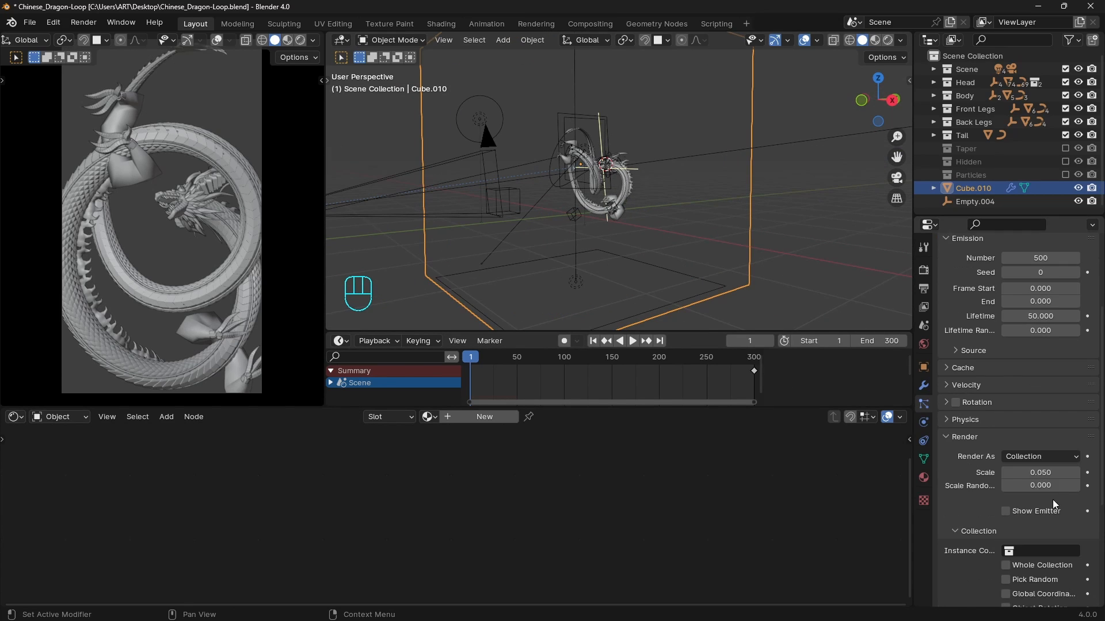
{"action": "left_click", "coordinate": [1014, 552]}
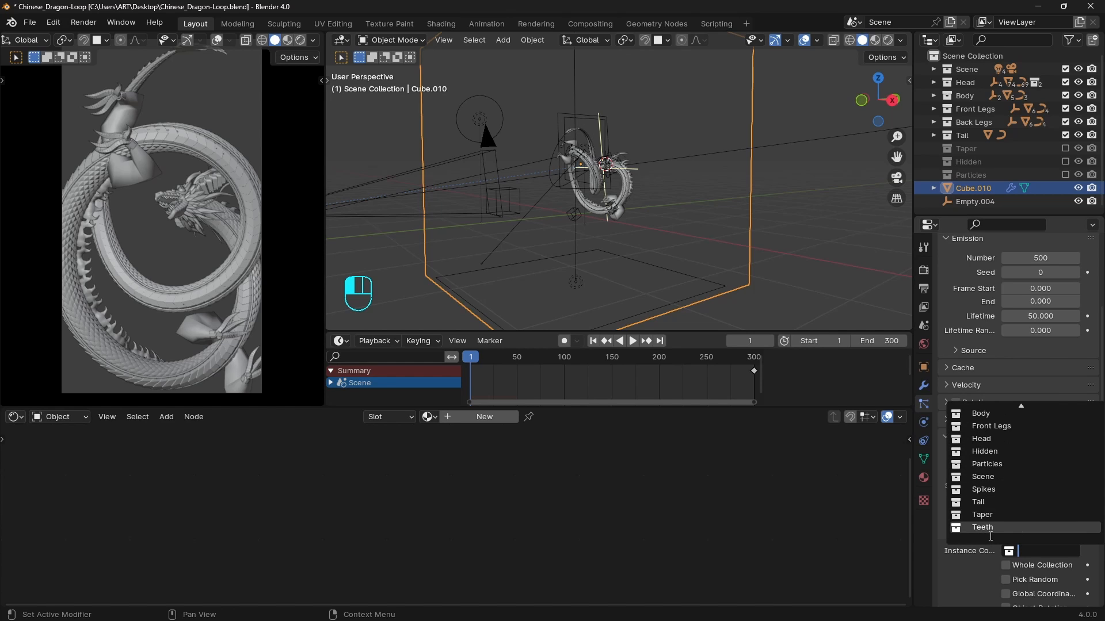
{"action": "left_click", "coordinate": [997, 464]}
- Play the animation briefly to check the collection-based particles, and return to the first frame
{"action": "scroll", "coordinate": [997, 463], "scroll_direction": "down", "scroll_amount": 3}
{"action": "middle_click_drag", "start_coordinate": [656, 256], "coordinate": [671, 247]}
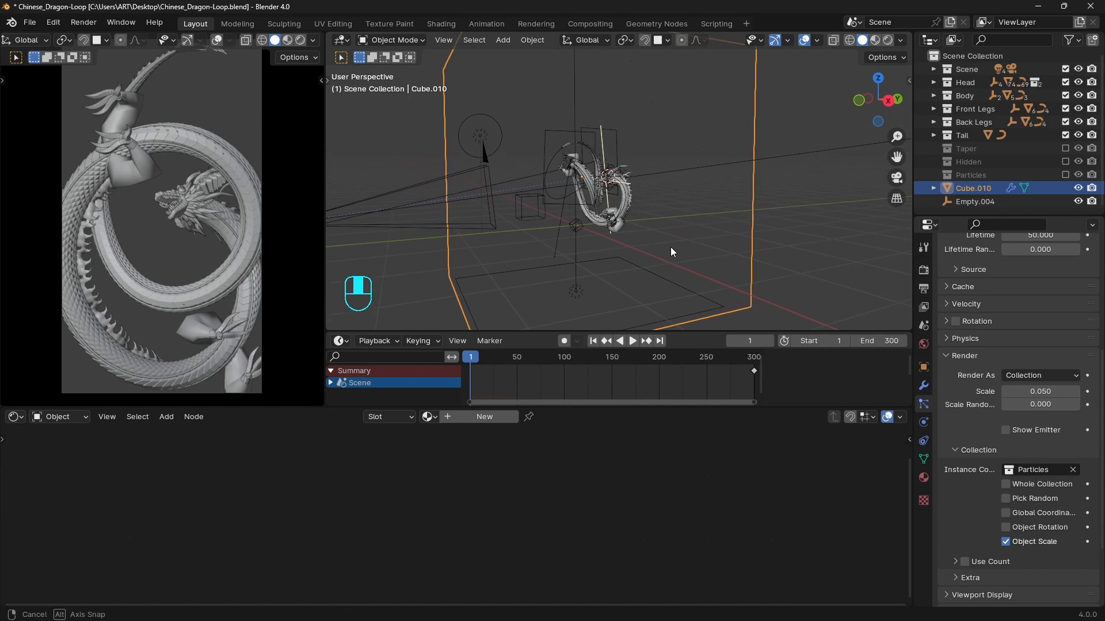
{"action": "key", "text": "space"}
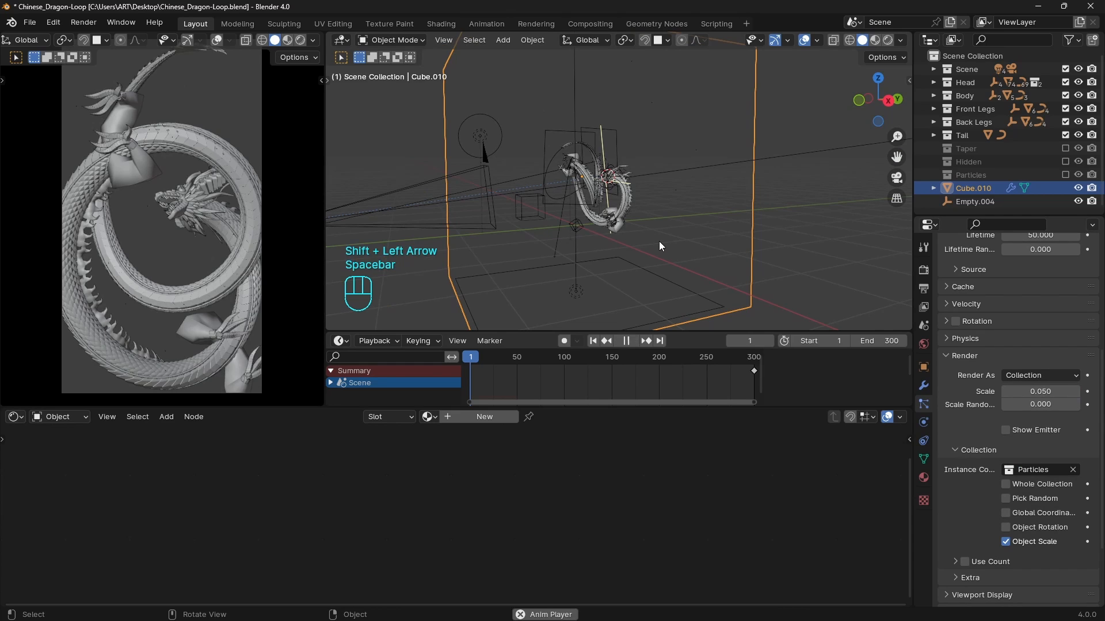
{"action": "key", "text": "space"}
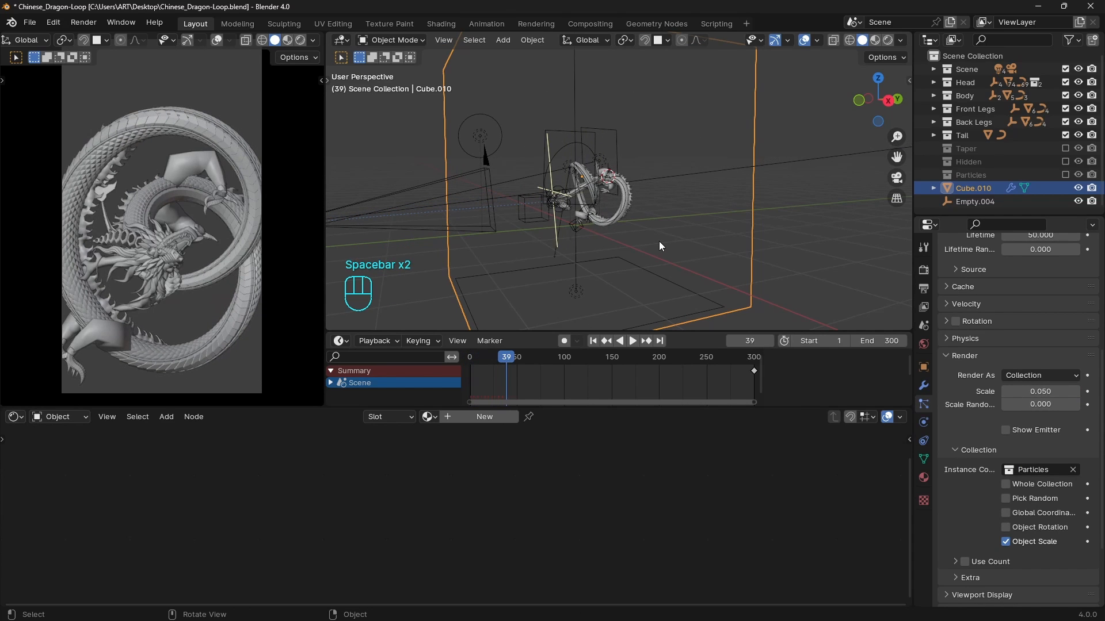
{"action": "key", "text": "shift+Left"}
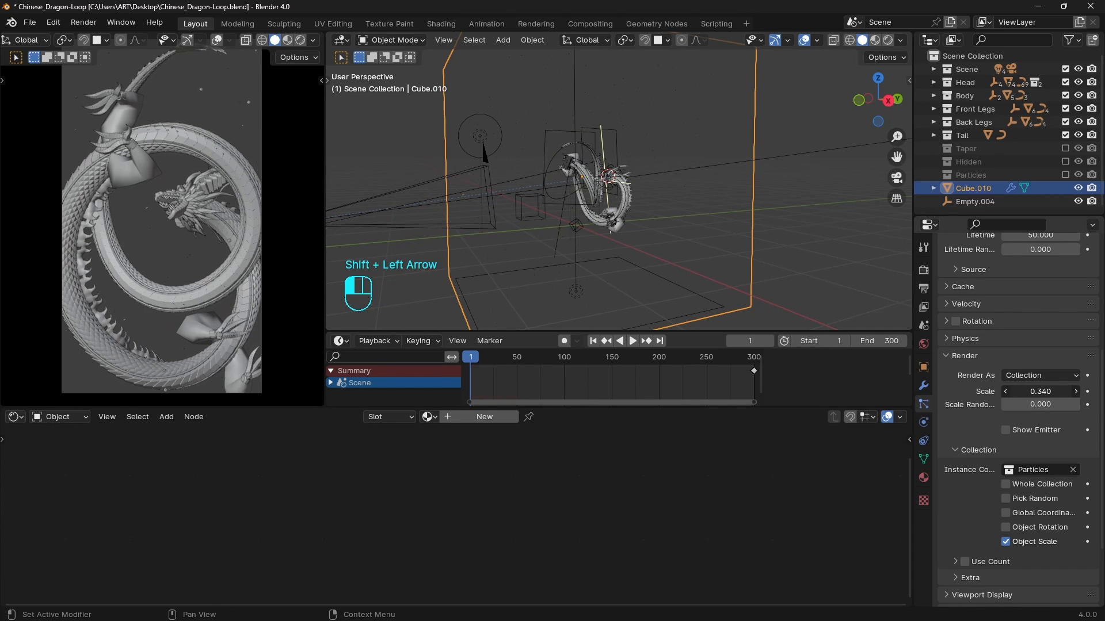
- Set the particle render scale to 0.173 and switch the perspective viewport to material preview shading
{"action": "left_click_drag", "start_coordinate": [1040, 391], "coordinate": [1056, 391]}
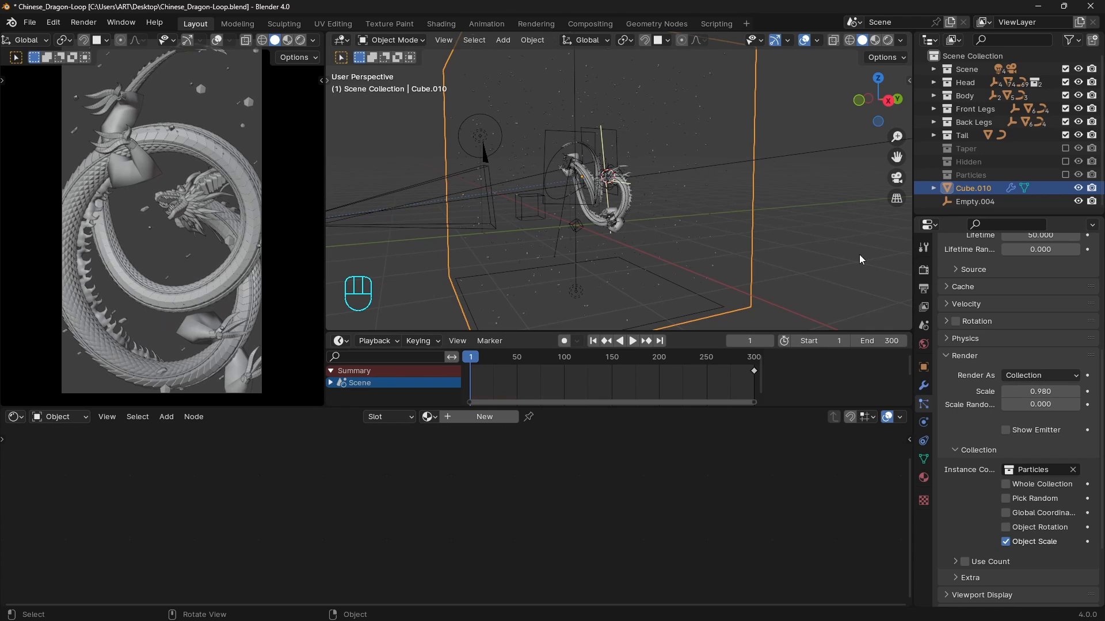
{"action": "key", "text": "z"}
{"action": "key", "text": "z"}
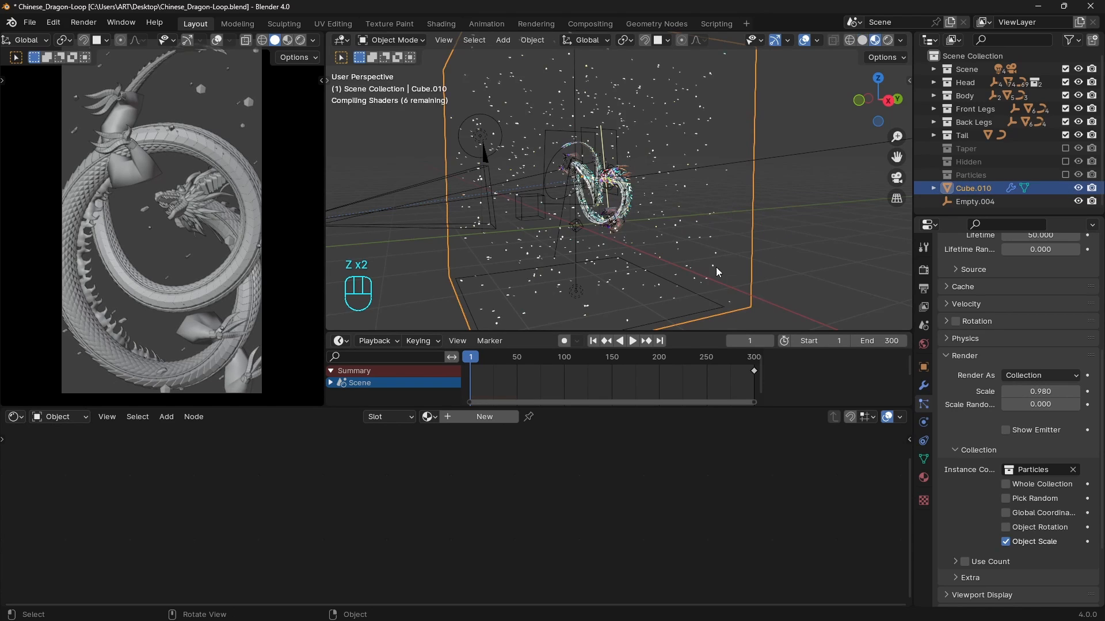
{"action": "scroll", "coordinate": [716, 237], "scroll_direction": "up", "scroll_amount": 3}
{"action": "scroll", "coordinate": [716, 237], "scroll_direction": "up", "scroll_amount": 5}
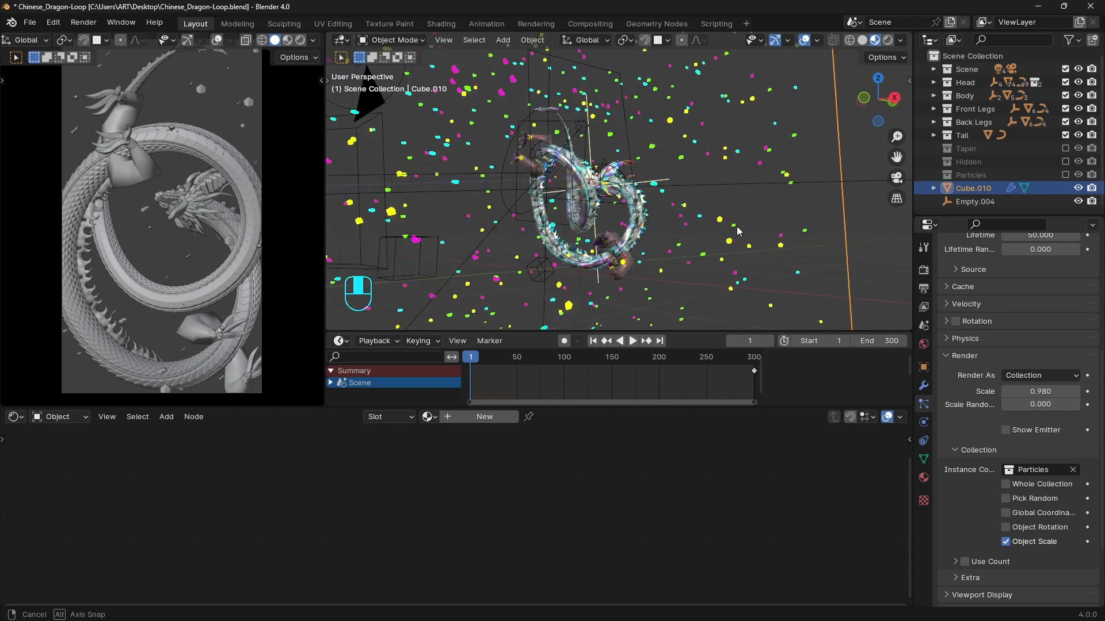
{"action": "left_click_drag", "start_coordinate": [1040, 392], "coordinate": [1027, 391], "text": "shift"}
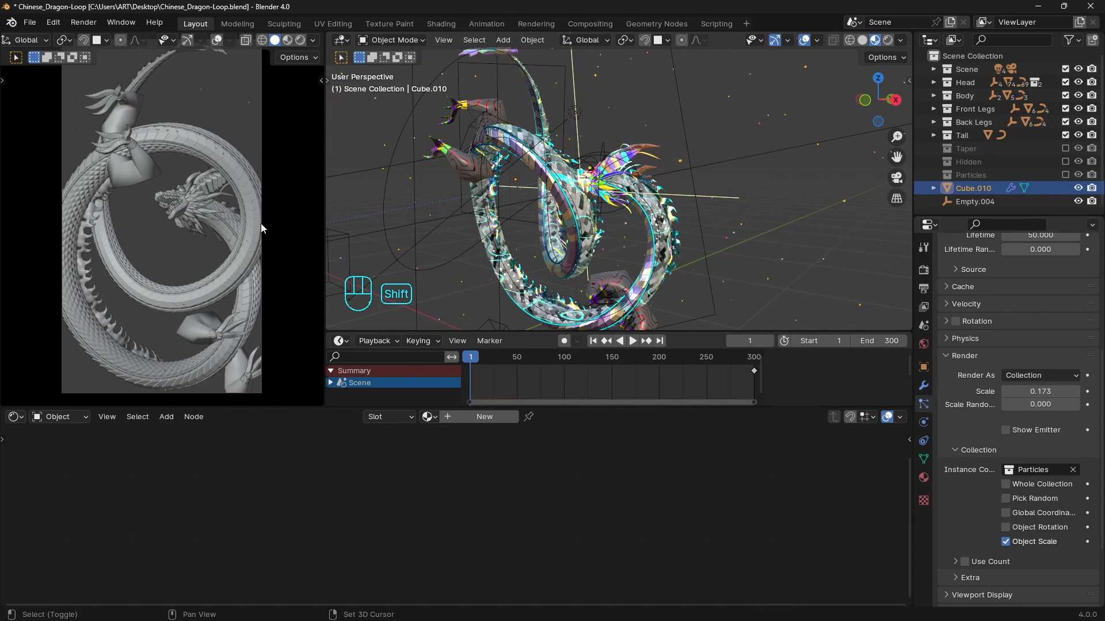
- Show overlays in the camera view and set the particle scale randomness to 0.158
{"action": "left_click", "coordinate": [217, 40]}
{"action": "middle_click_drag", "start_coordinate": [544, 158], "coordinate": [682, 187]}
{"action": "scroll", "coordinate": [685, 188], "scroll_direction": "up", "scroll_amount": 5}
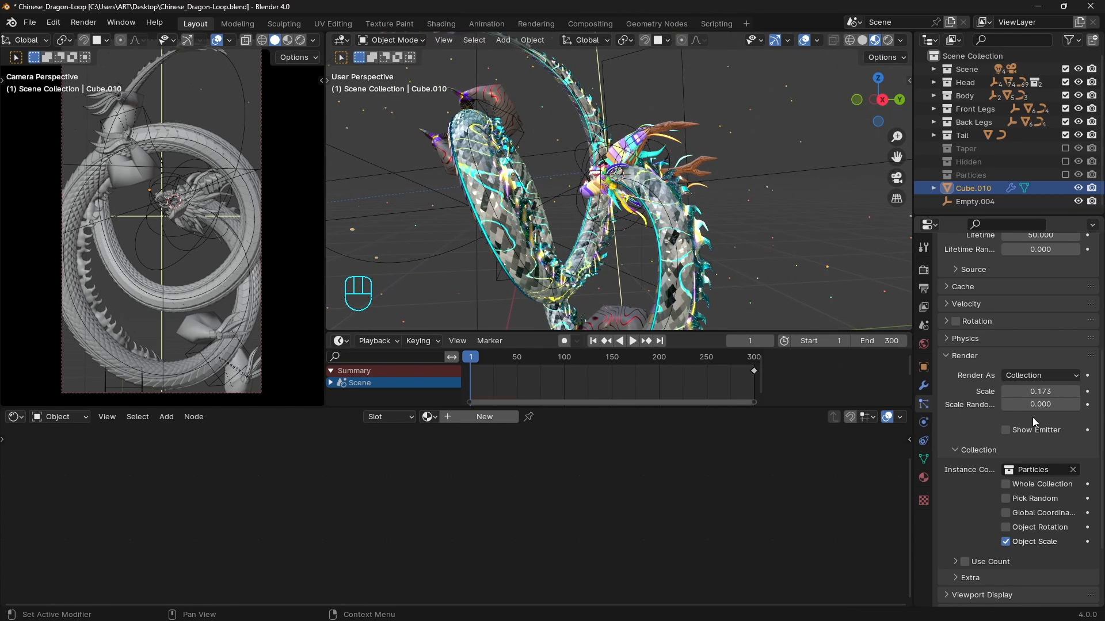
{"action": "left_click_drag", "start_coordinate": [1034, 405], "coordinate": [1059, 404]}
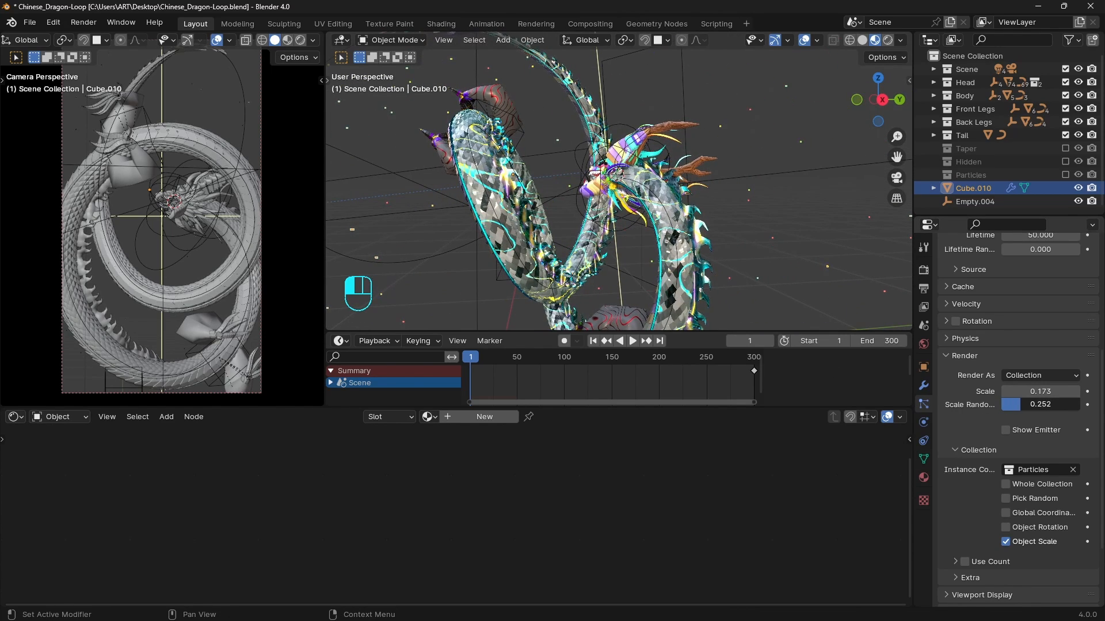
- Enable particle rotation with Randomize at 0.353 and Randomize Phase at 0.245
{"action": "scroll", "coordinate": [1034, 447], "scroll_direction": "up", "scroll_amount": 2}
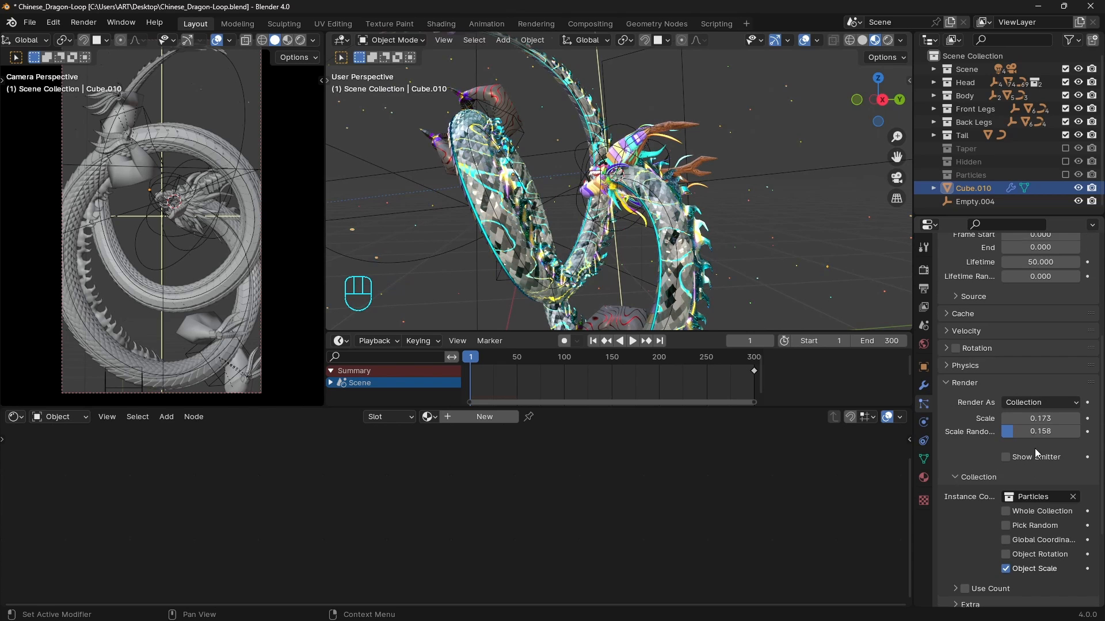
{"action": "left_click", "coordinate": [955, 375]}
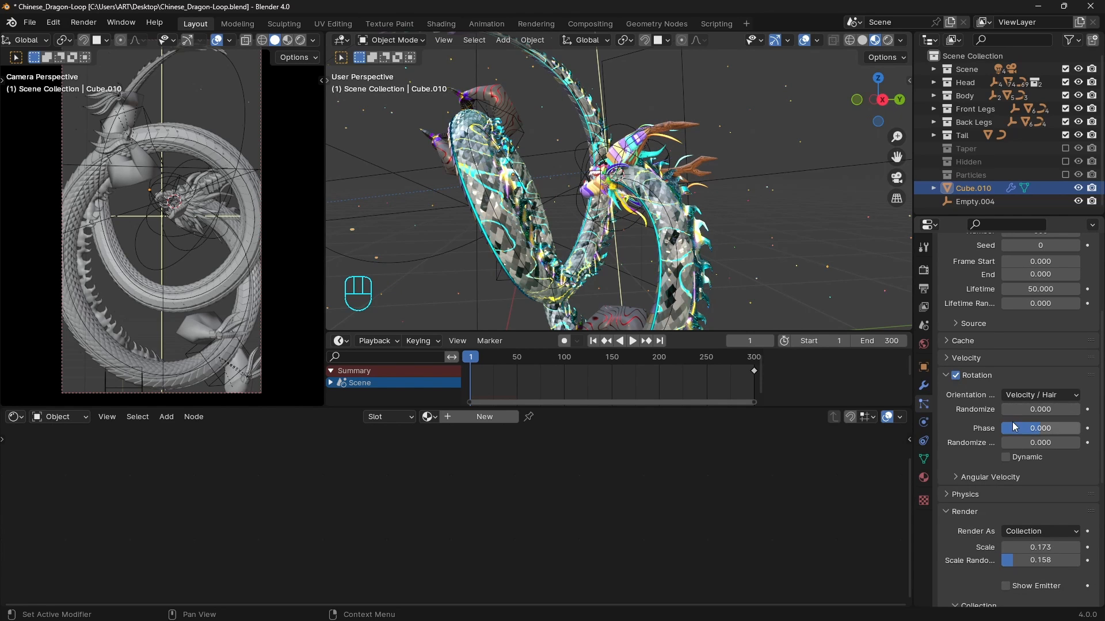
{"action": "left_click_drag", "start_coordinate": [1006, 409], "coordinate": [1043, 442]}
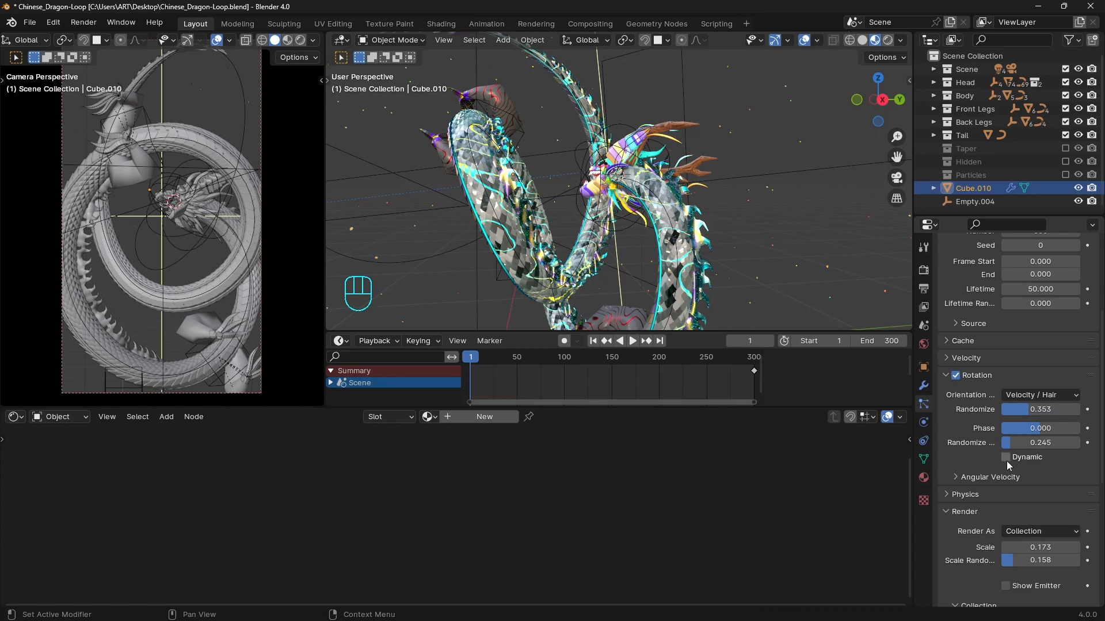
{"action": "scroll", "coordinate": [1006, 461], "scroll_direction": "up", "scroll_amount": 1}
- Play the animation up to frame 28 and examine how the particles move relative to the cube
{"action": "scroll", "coordinate": [662, 181], "scroll_direction": "down", "scroll_amount": 8}
{"action": "key", "text": "space"}
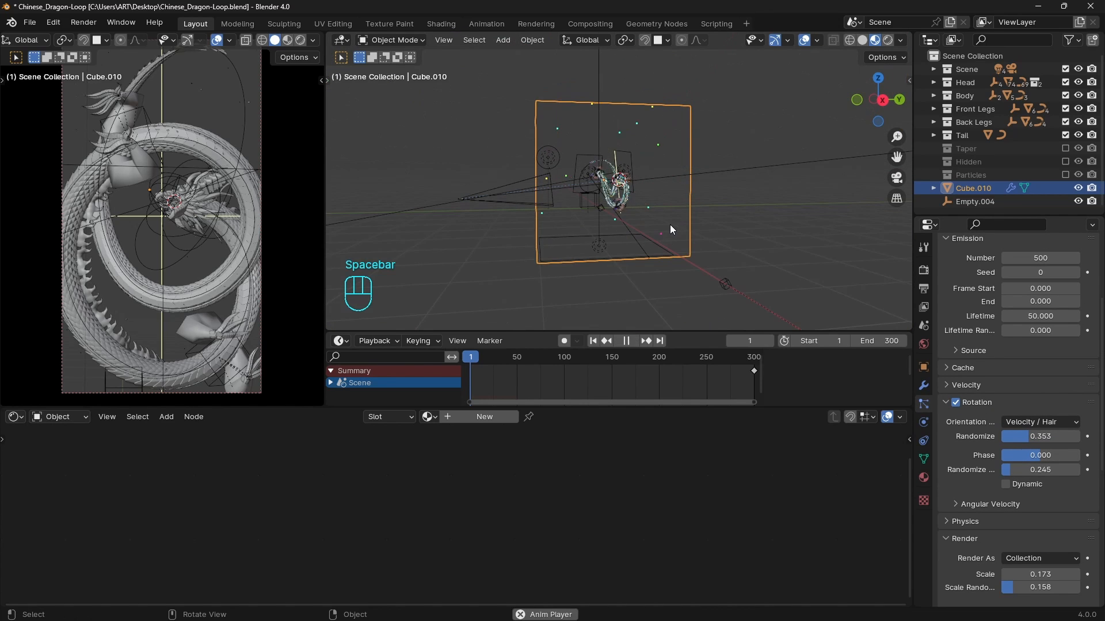
{"action": "key", "text": "space"}
{"action": "middle_click_drag", "start_coordinate": [669, 227], "coordinate": [633, 194], "text": "shift"}
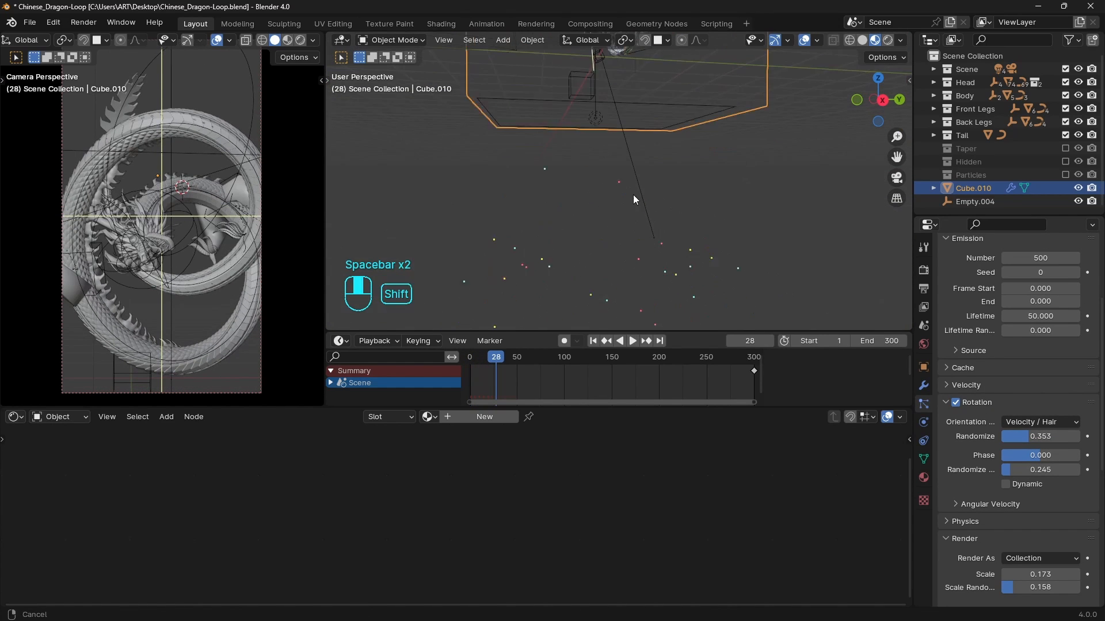
{"action": "scroll", "coordinate": [633, 195], "scroll_direction": "down", "scroll_amount": 2}
{"action": "middle_click_drag", "start_coordinate": [611, 129], "coordinate": [655, 226], "text": "shift"}
- Switch the perspective viewport to solid shading and set the particle system's gravity field weight to 0
{"action": "key", "text": "z"}
{"action": "scroll", "coordinate": [979, 497], "scroll_direction": "down", "scroll_amount": 9}
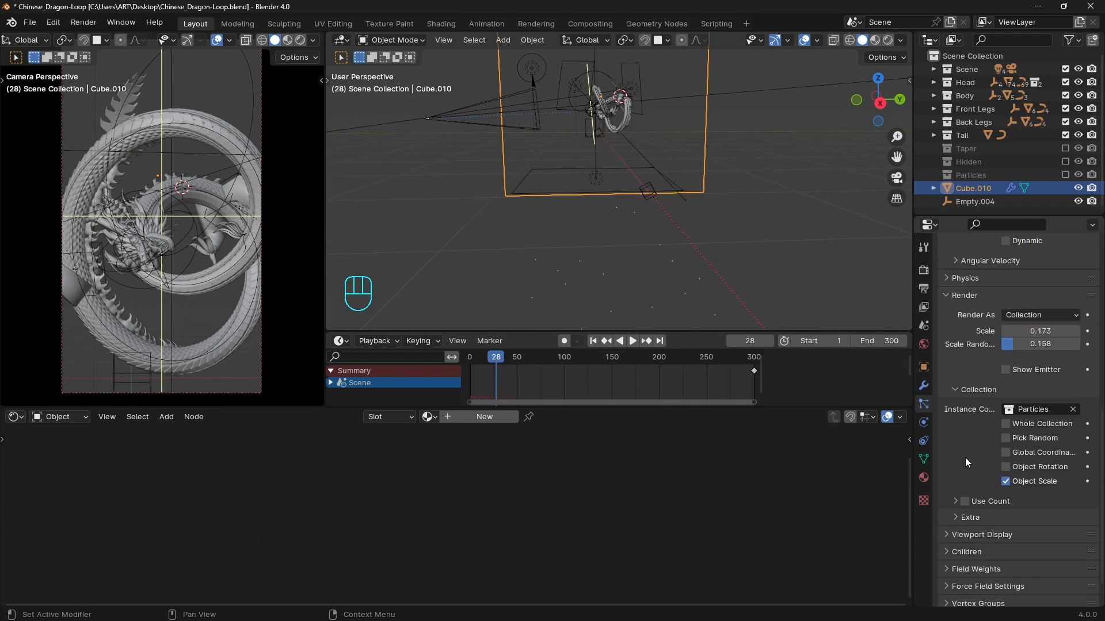
{"action": "scroll", "coordinate": [967, 462], "scroll_direction": "down", "scroll_amount": 2}
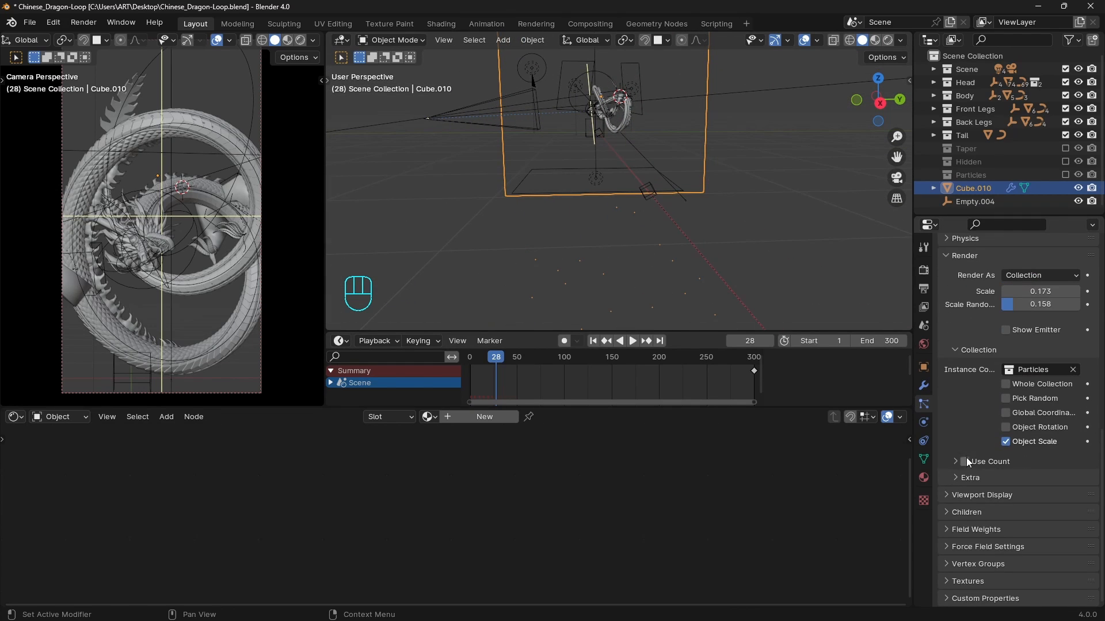
{"action": "left_click", "coordinate": [946, 529]}
{"action": "scroll", "coordinate": [1014, 520], "scroll_direction": "down", "scroll_amount": 2}
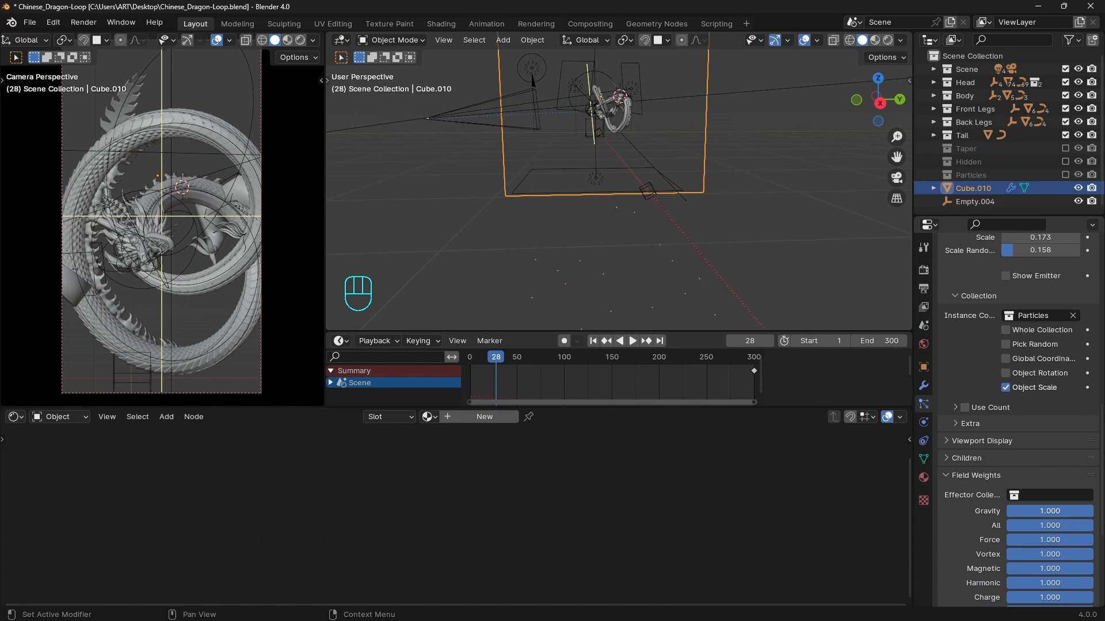
{"action": "left_click_drag", "start_coordinate": [1051, 512], "coordinate": [1007, 511]}
- Switch the perspective viewport to material preview shading and replay the animation from the first frame to check the particle motion
{"action": "key", "text": "shift+Left"}
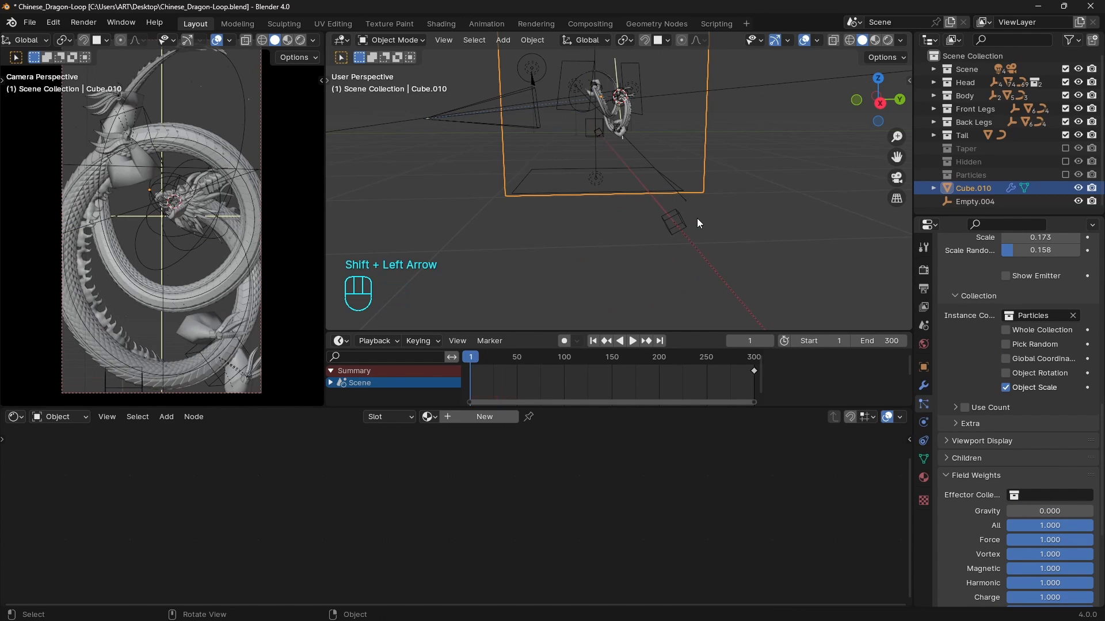
{"action": "key", "text": "space"}
{"action": "mouse_move", "coordinate": [671, 213]}
{"action": "middle_mouse_down"}
{"action": "mouse_move", "coordinate": [667, 196]}
{"action": "mouse_move", "coordinate": [692, 184]}
{"action": "mouse_move", "coordinate": [653, 182]}
{"action": "middle_mouse_up"}
{"action": "key", "text": "space"}
{"action": "key", "text": "z"}
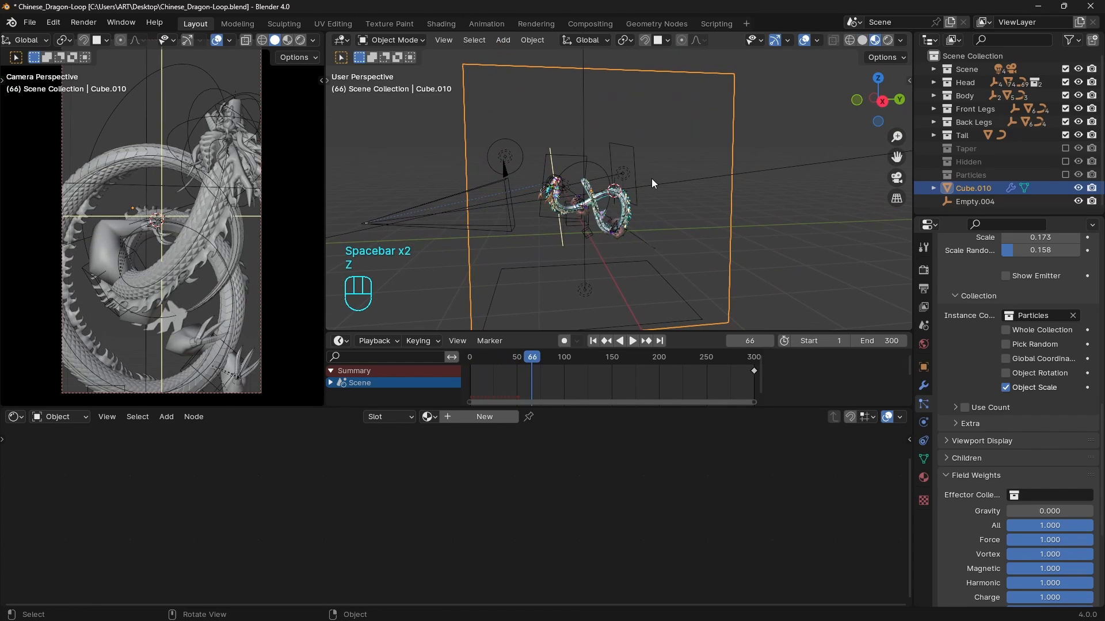
{"action": "key", "text": "shift+Left"}
{"action": "key", "text": "space"}
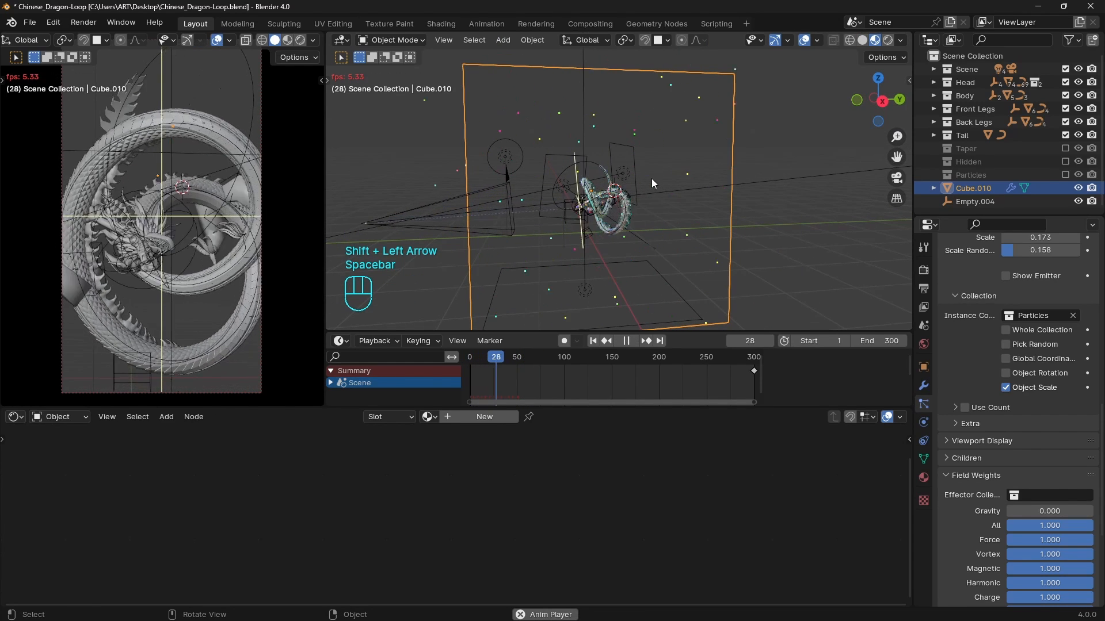
{"action": "key", "text": "space"}
{"action": "mouse_move", "coordinate": [661, 206]}
{"action": "middle_mouse_down"}
{"action": "mouse_move", "coordinate": [702, 202]}
{"action": "mouse_move", "coordinate": [669, 196]}
{"action": "middle_mouse_up"}
{"action": "scroll", "coordinate": [670, 194], "scroll_direction": "down", "scroll_amount": 2}
{"action": "middle_click_drag", "start_coordinate": [672, 191], "coordinate": [659, 202], "text": "shift"}
- Set the particles' normal velocity to 0 m/s and replay the animation from the first frame
{"action": "scroll", "coordinate": [1002, 430], "scroll_direction": "up", "scroll_amount": 10}
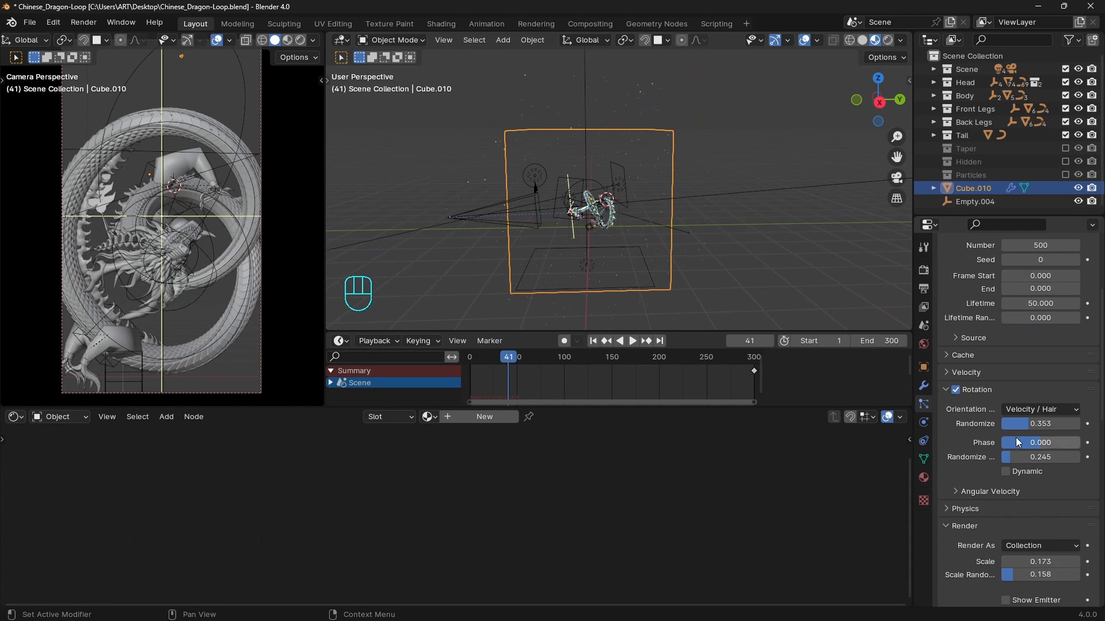
{"action": "left_click", "coordinate": [955, 373]}
{"action": "left_click_drag", "start_coordinate": [1041, 392], "coordinate": [1030, 392]}
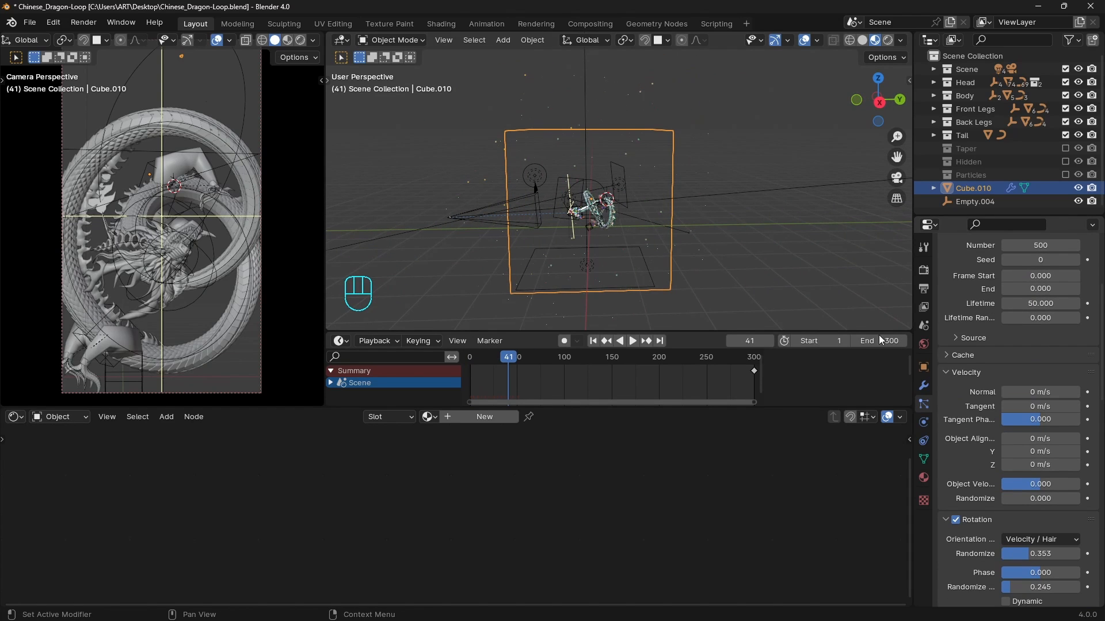
{"action": "scroll", "coordinate": [675, 237], "scroll_direction": "up", "scroll_amount": 2}
{"action": "key", "text": "shift+Left"}
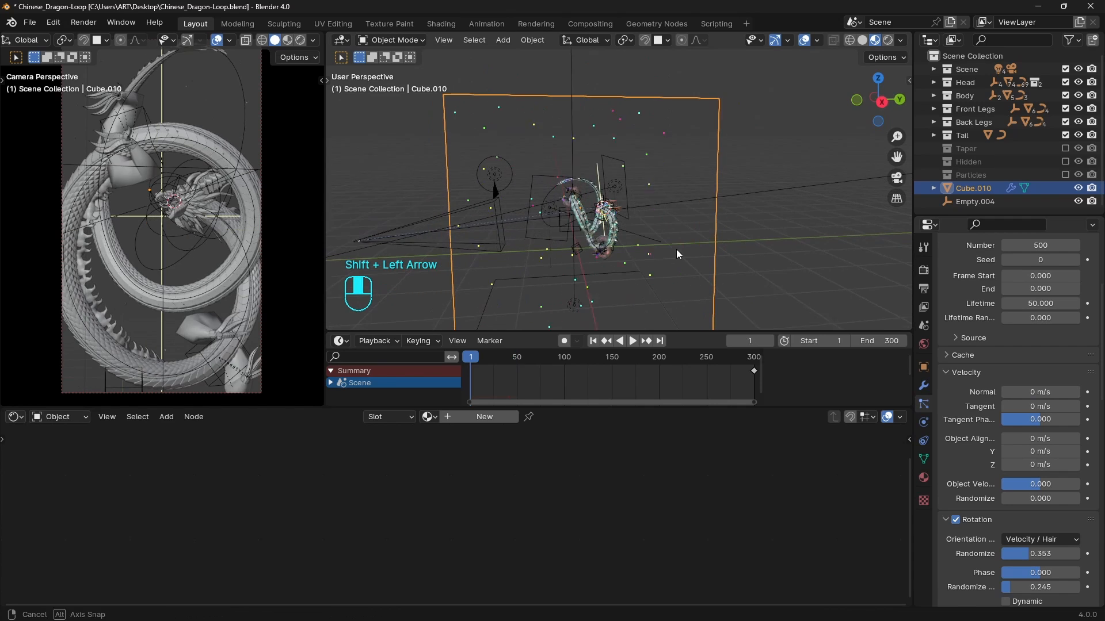
{"action": "key", "text": "space"}
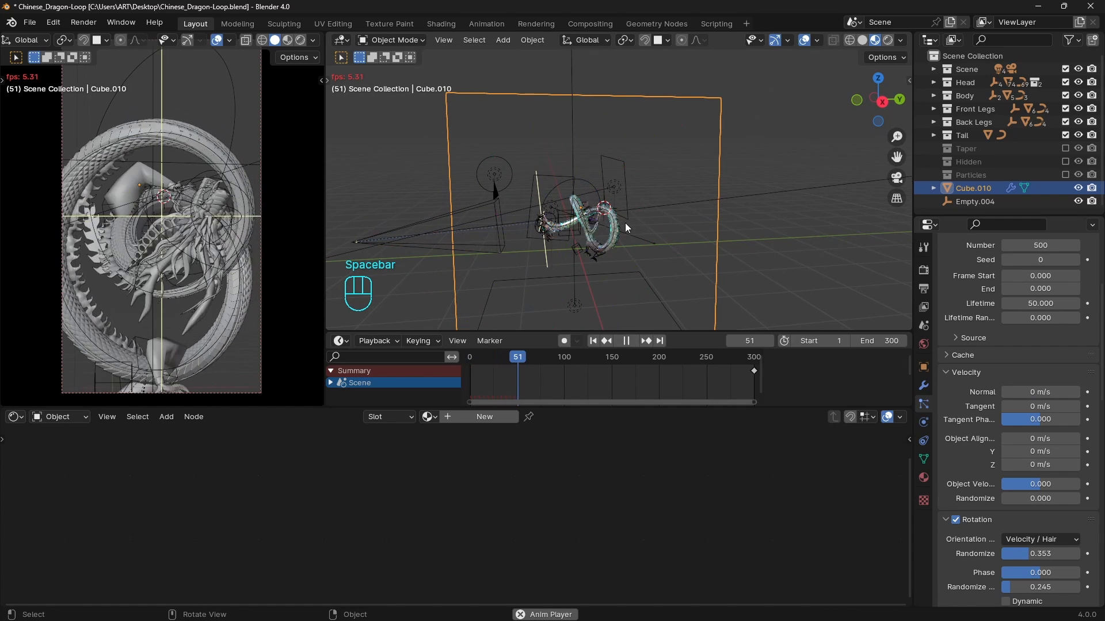
{"action": "key", "text": "space"}
{"action": "key", "text": "shift+Left"}
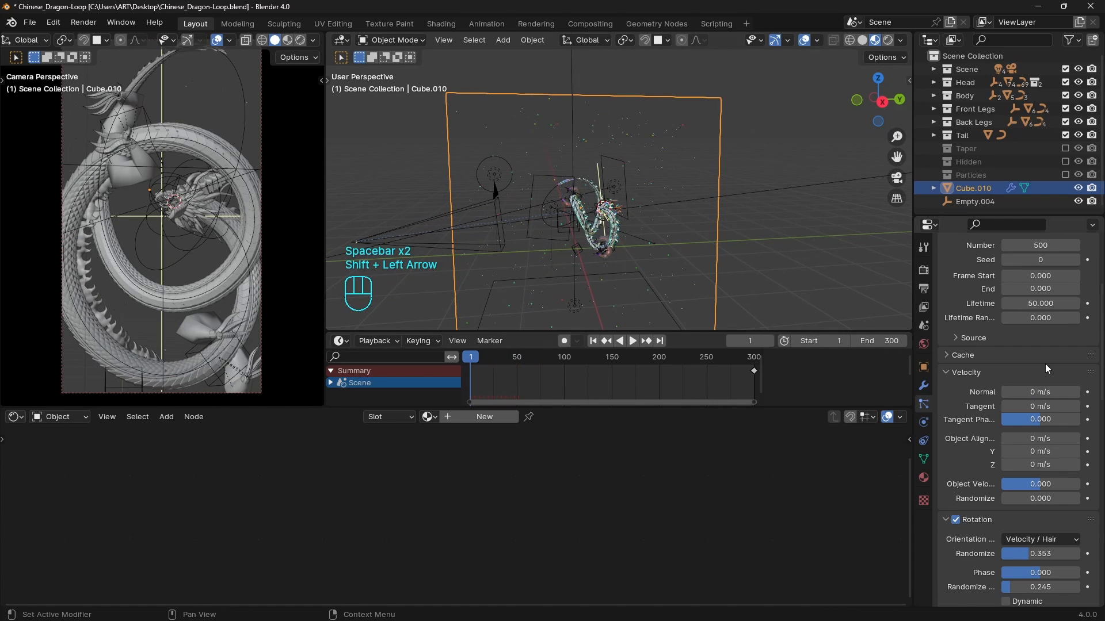
- Set the particle lifetime to 150 and the object-aligned Z velocity to 0.05 m/s, and preview the animation
{"action": "left_click", "coordinate": [1039, 302]}
{"action": "type", "text": "150"}
{"action": "key", "text": "Return"}
{"action": "mouse_move", "coordinate": [777, 246]}
{"action": "middle_mouse_down"}
{"action": "mouse_move", "coordinate": [758, 260]}
{"action": "mouse_move", "coordinate": [771, 254]}
{"action": "middle_mouse_up"}
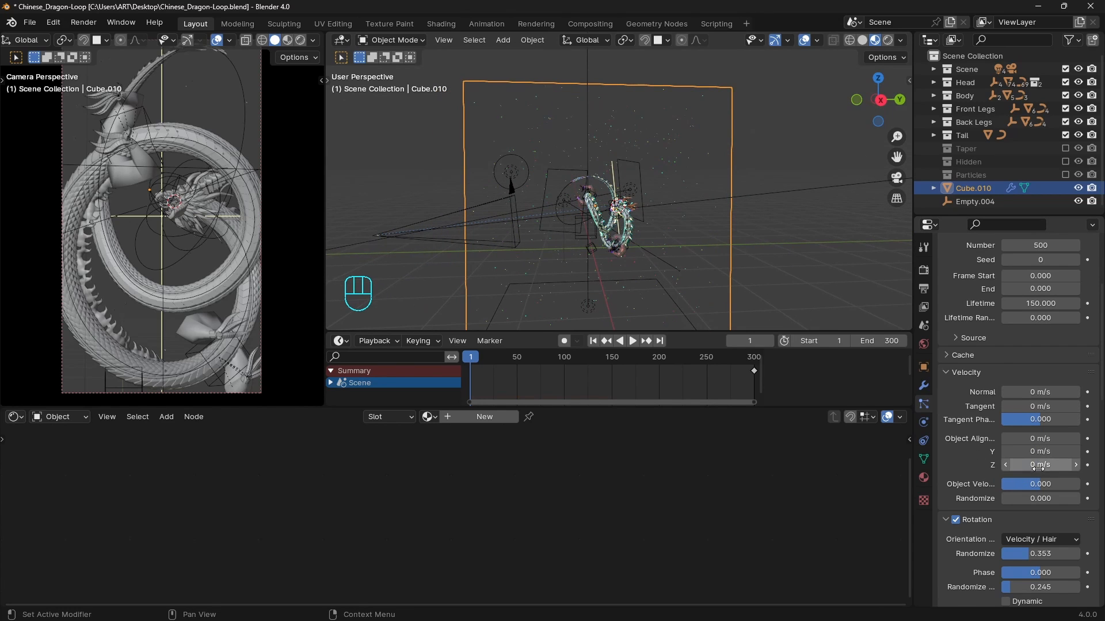
{"action": "left_click_drag", "start_coordinate": [1038, 466], "coordinate": [1039, 466]}
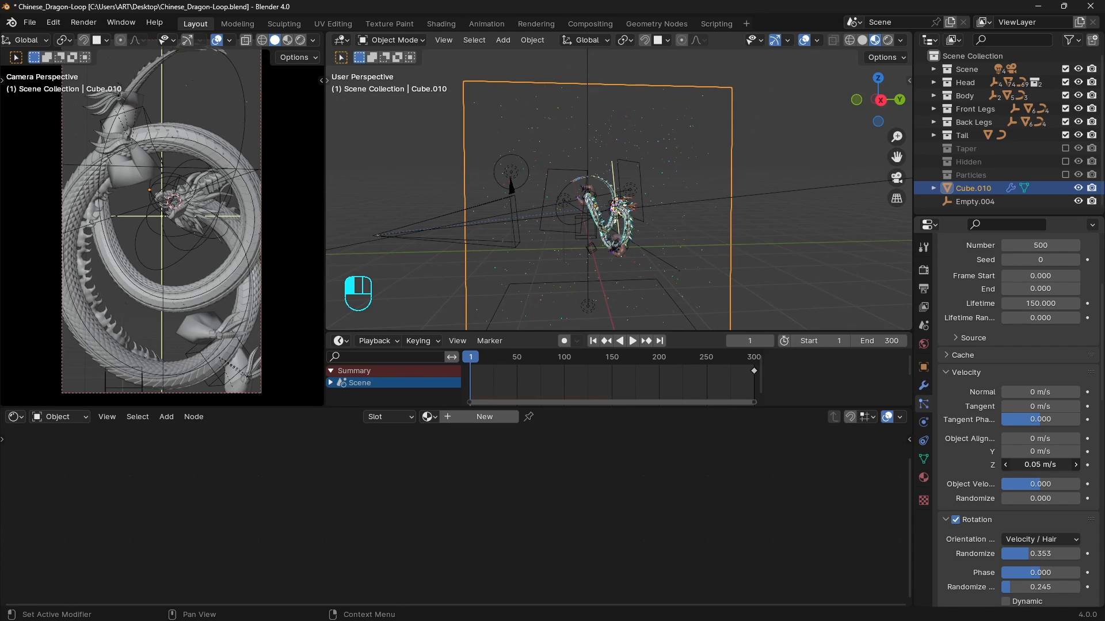
{"action": "key", "text": "space"}
{"action": "key", "text": "space"}
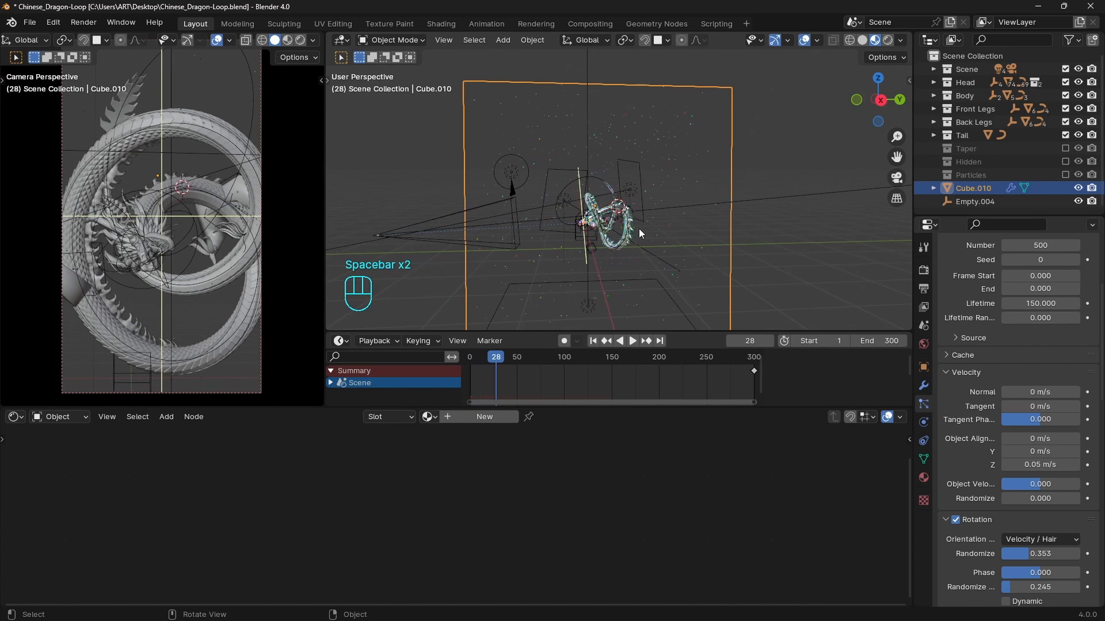
- Set the particles' object-aligned Z velocity to 0.021 m/s and play the animation to check the motion
{"action": "left_click_drag", "start_coordinate": [1065, 465], "coordinate": [1041, 465], "text": "shift"}
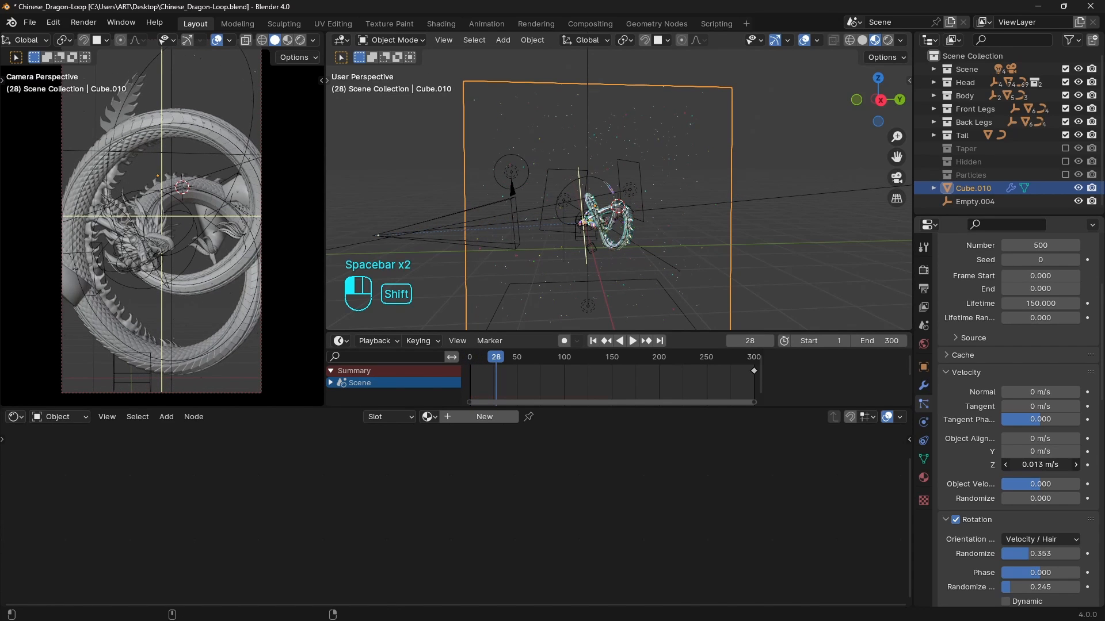
{"action": "key", "text": "space"}
{"action": "scroll", "coordinate": [657, 187], "scroll_direction": "up", "scroll_amount": 2}
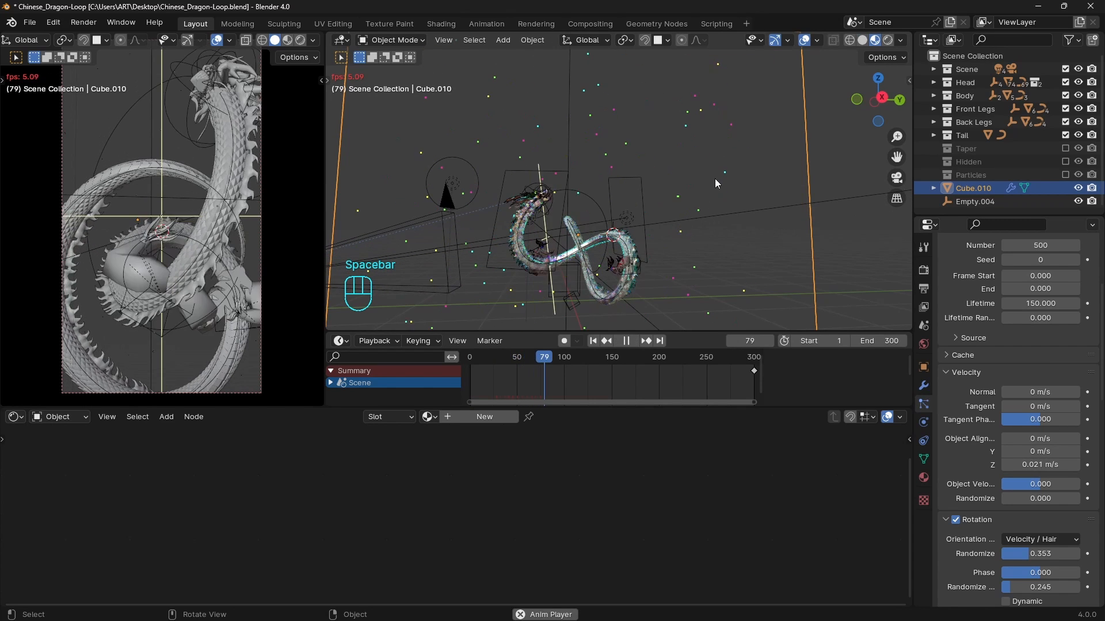
{"action": "key", "text": "space"}
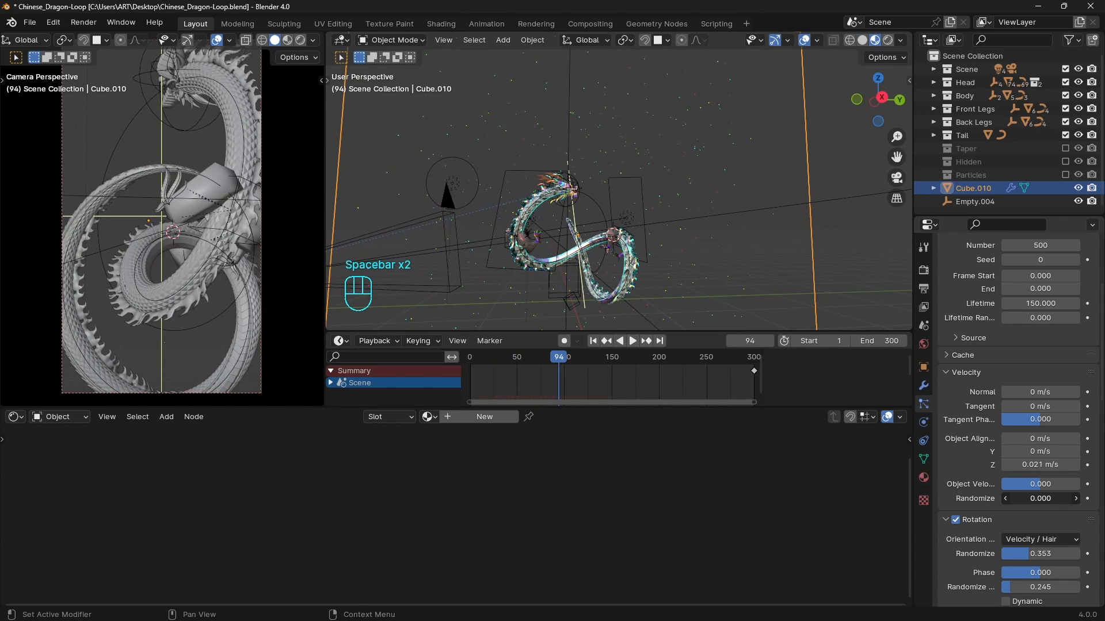
- Try velocity Randomize values of 0.360, 0.680 and 0.410 for the particles, checking playback between changes
{"action": "left_click_drag", "start_coordinate": [1040, 499], "coordinate": [1053, 498]}
{"action": "key", "text": "space"}
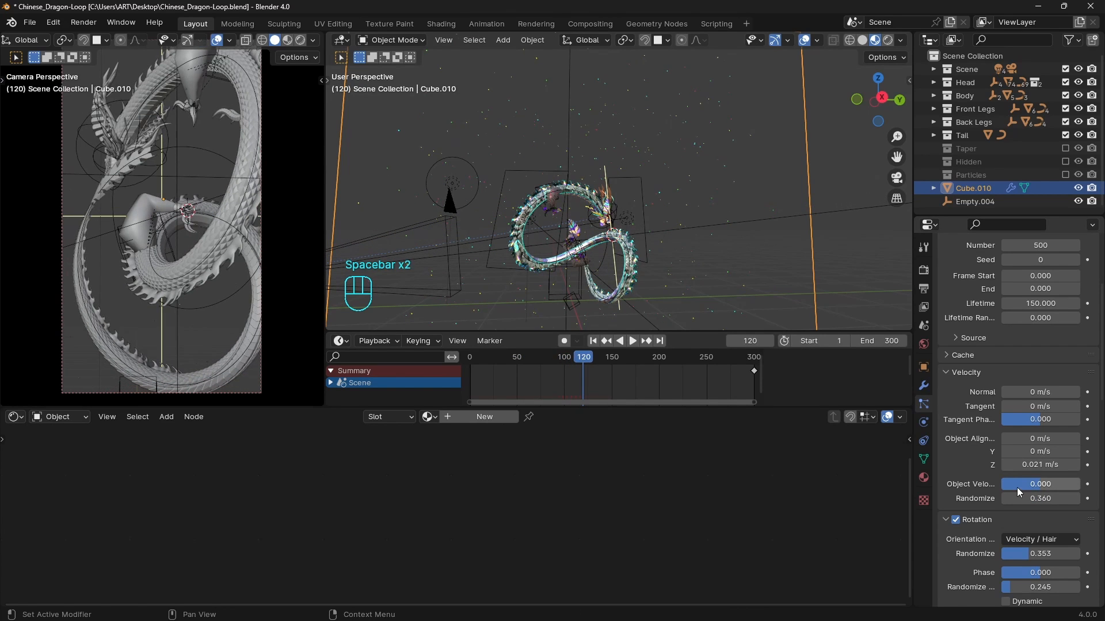
{"action": "left_click_drag", "start_coordinate": [1016, 498], "coordinate": [1093, 498]}
{"action": "key", "text": "space"}
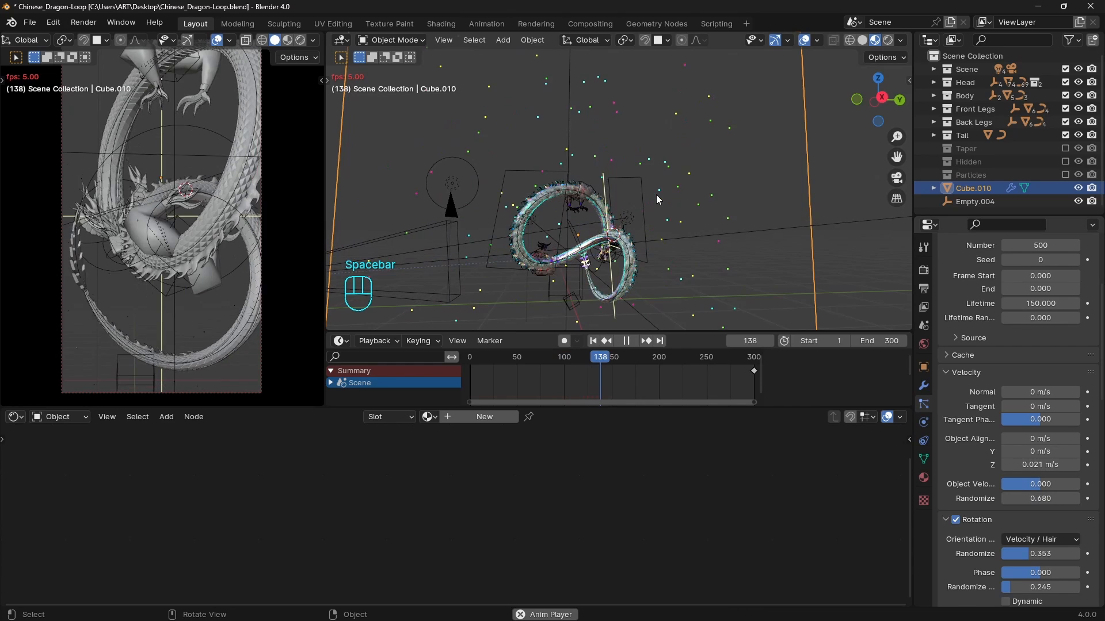
{"action": "key", "text": "space"}
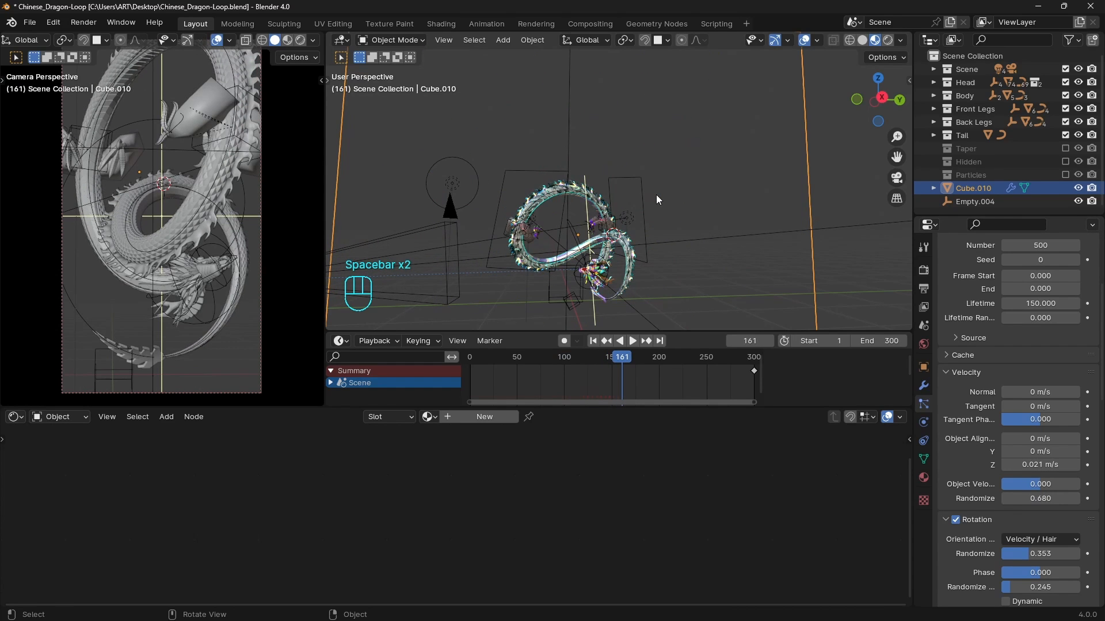
{"action": "key", "text": "shift+Left"}
{"action": "key", "text": "space"}
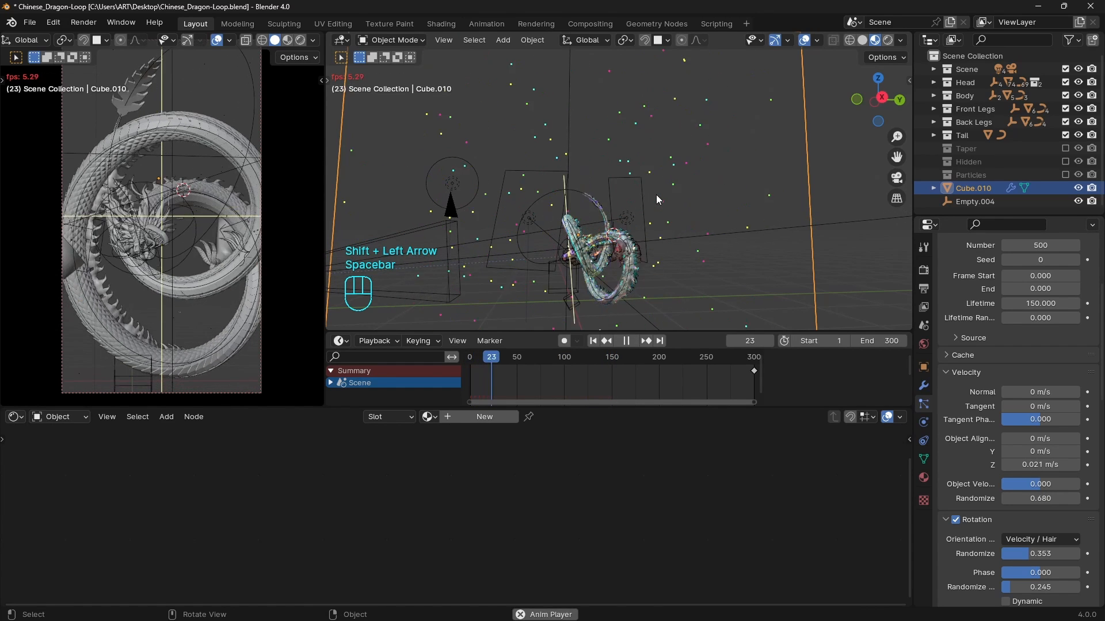
{"action": "key", "text": "space"}
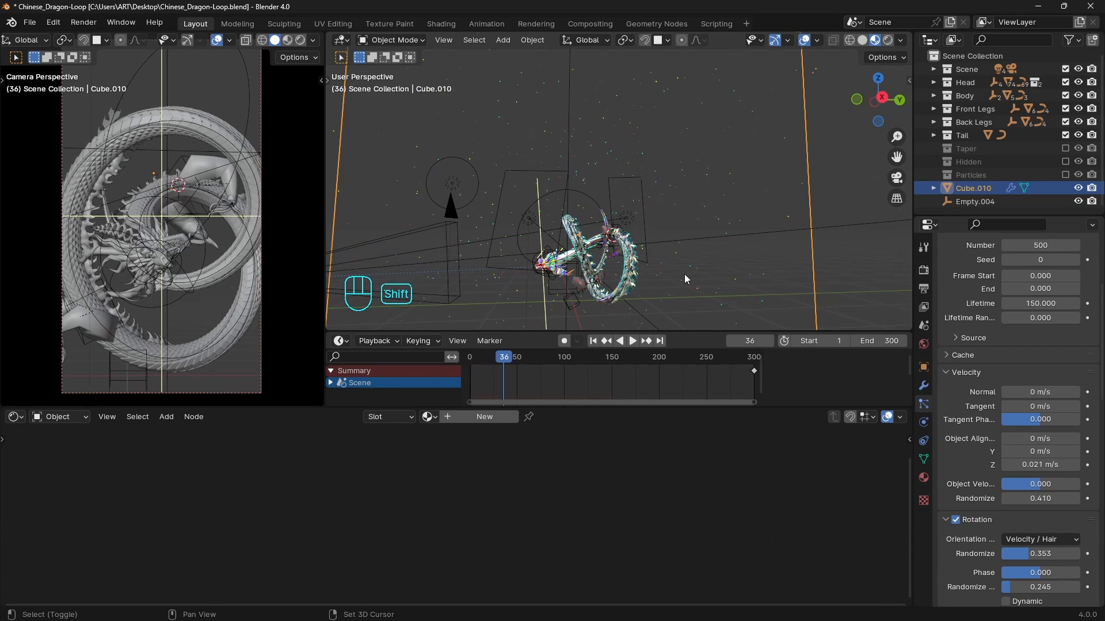
- Replay the animation from the first frame, and set velocity Randomize to 0.330 and object-aligned Z velocity to 0.011 m/s
{"action": "key", "text": "shift+Left"}
{"action": "key", "text": "space"}
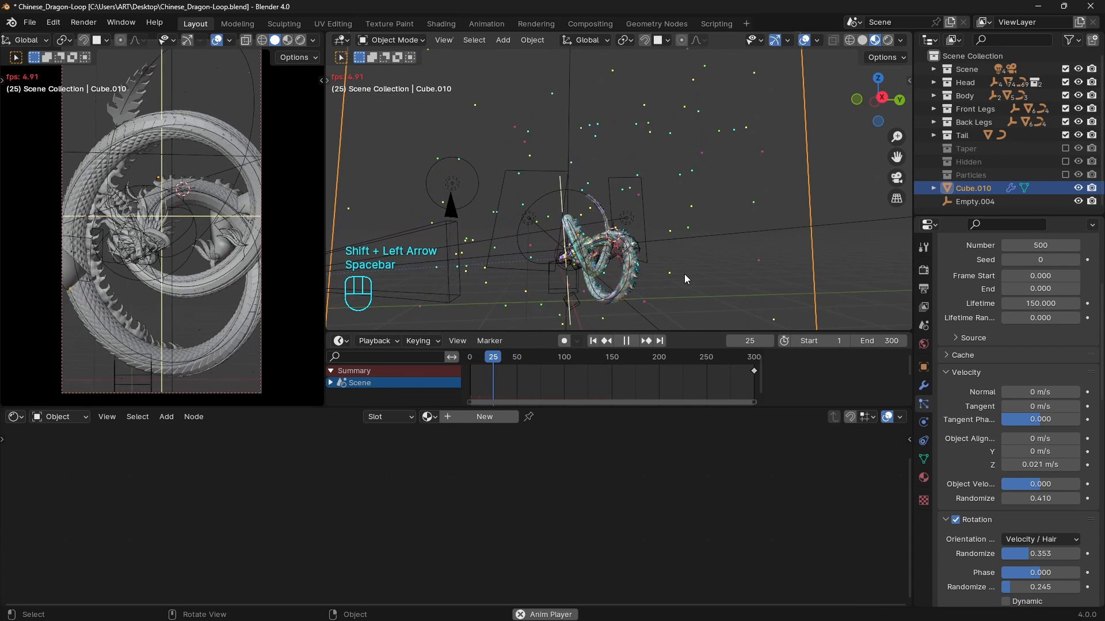
{"action": "key", "text": "space"}
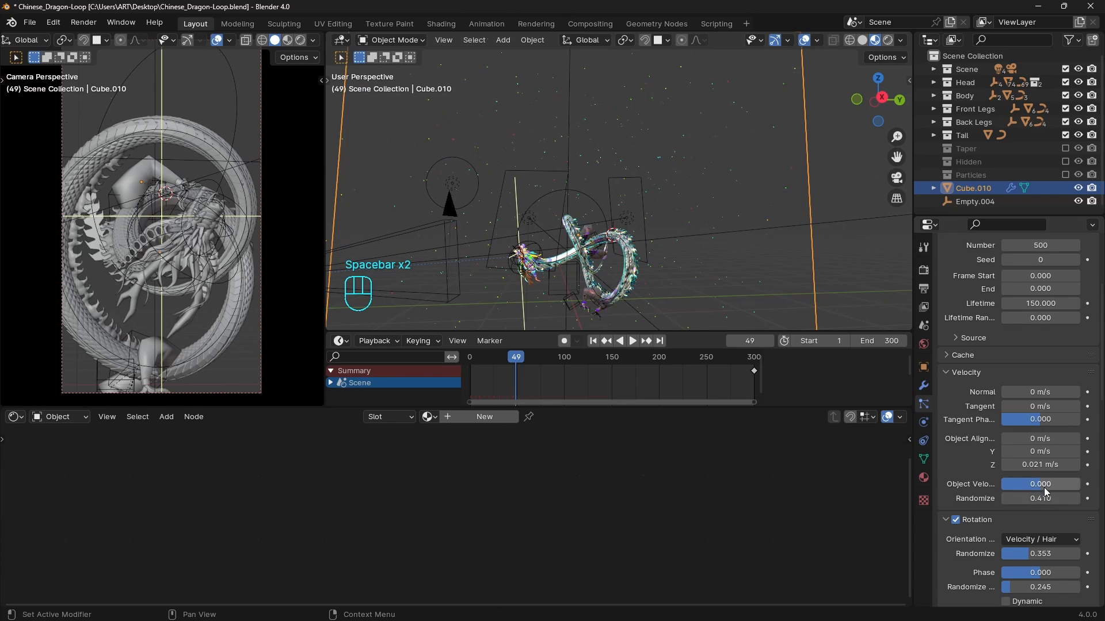
{"action": "left_click_drag", "start_coordinate": [1043, 497], "coordinate": [1030, 497]}
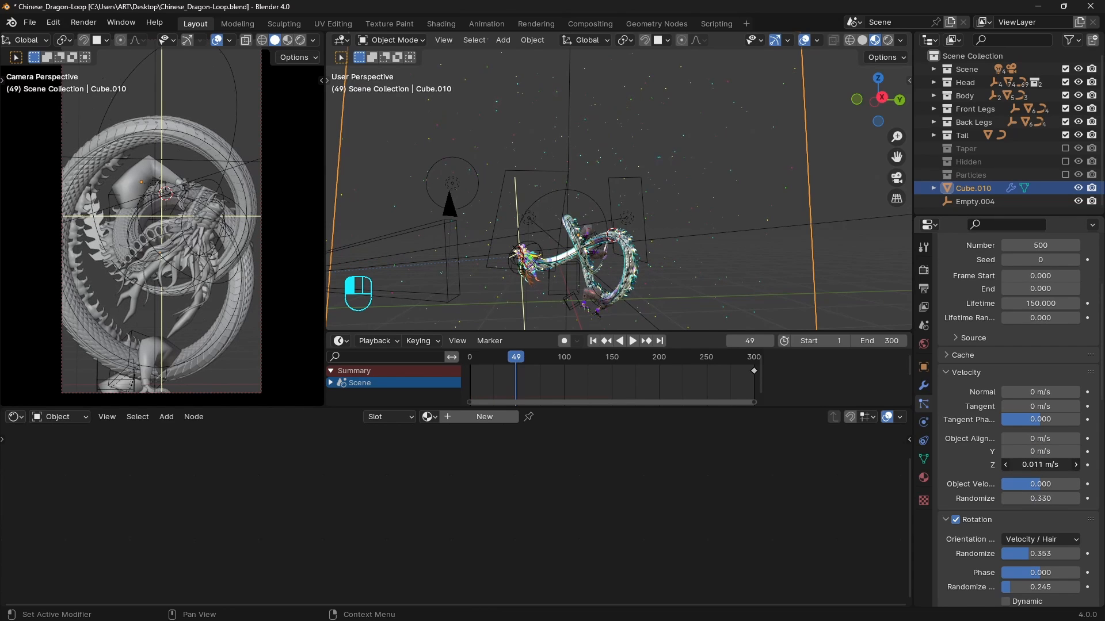
- Enlarge the camera and perspective viewports and play the animation to check the slower particles
{"action": "left_click_drag", "start_coordinate": [665, 407], "coordinate": [672, 496]}
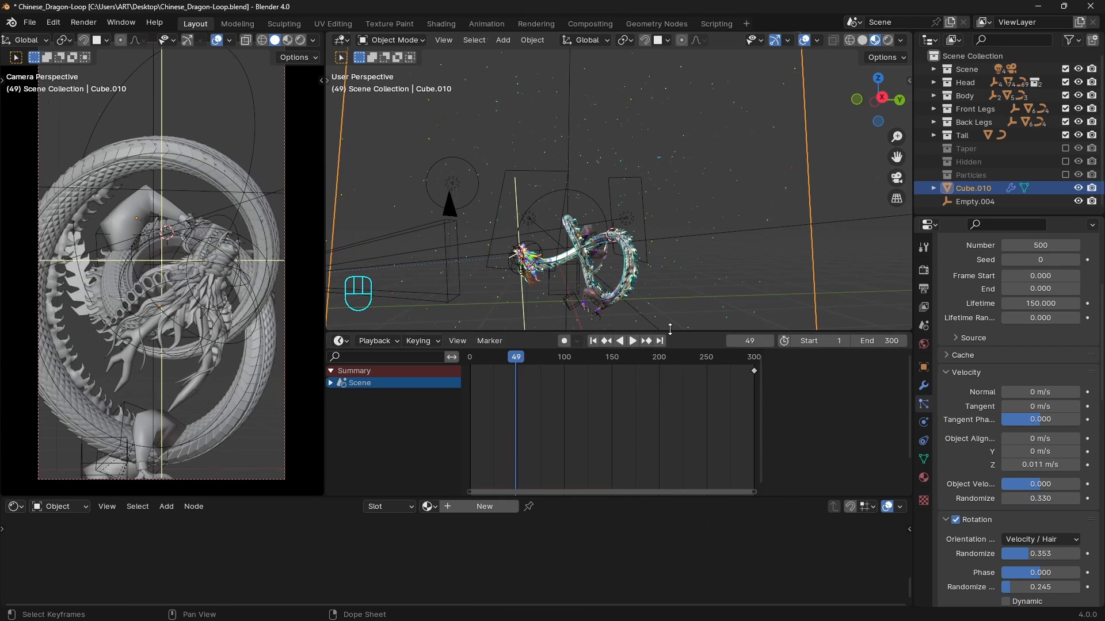
{"action": "left_click_drag", "start_coordinate": [670, 329], "coordinate": [669, 435]}
{"action": "key", "text": "space"}
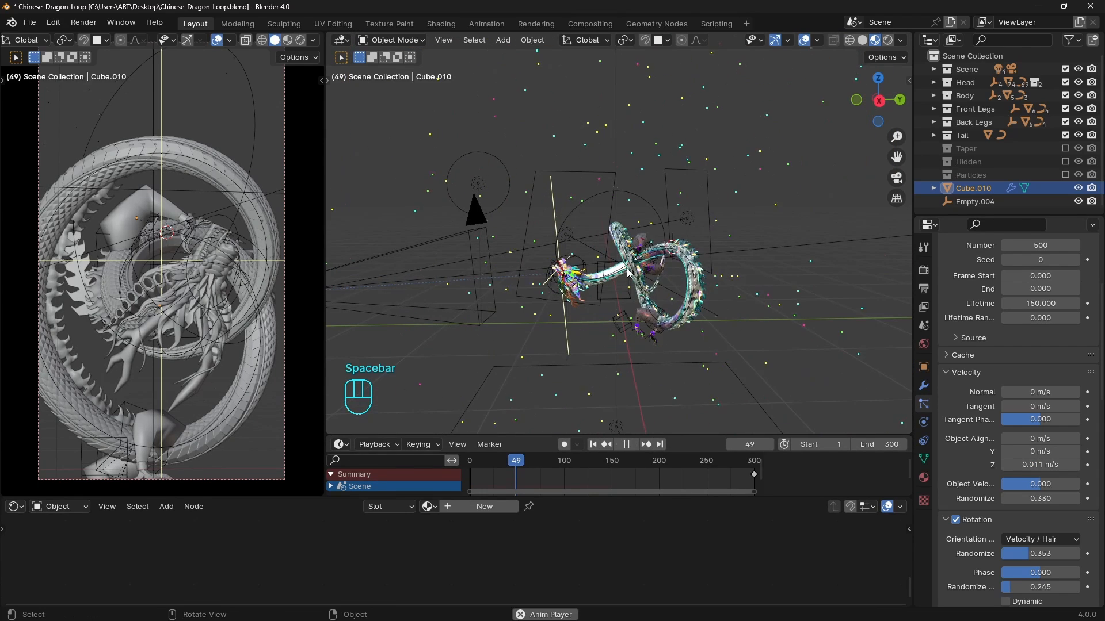
{"action": "key", "text": "space"}
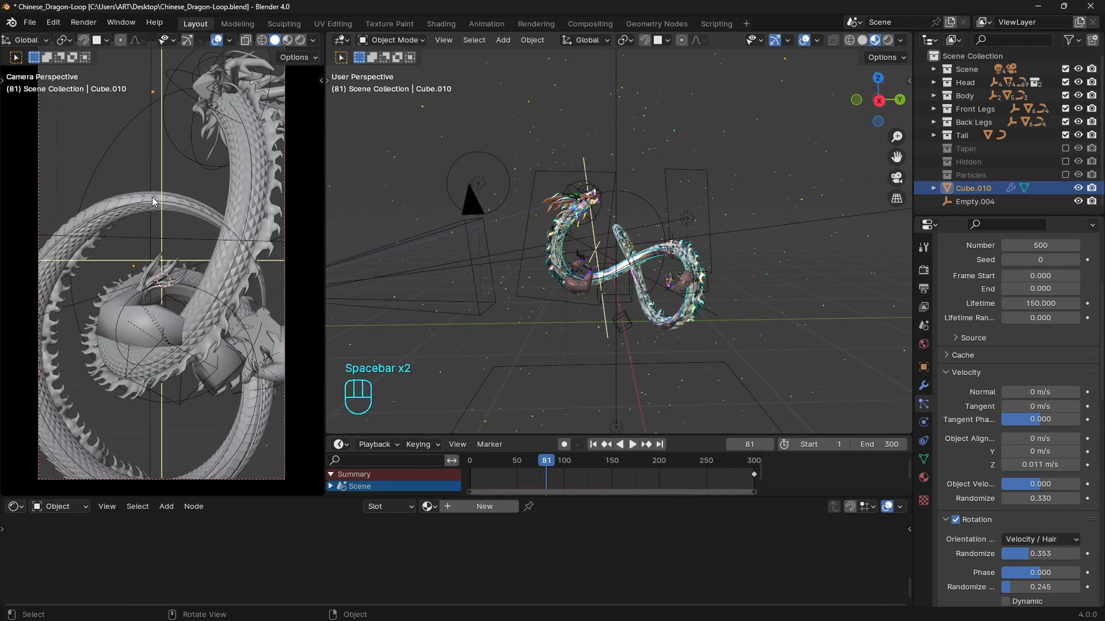
- Switch the camera view to material preview shading, check the particles in playback and hide the camera view's overlays
{"action": "key", "text": "z"}
{"action": "key", "text": "space"}
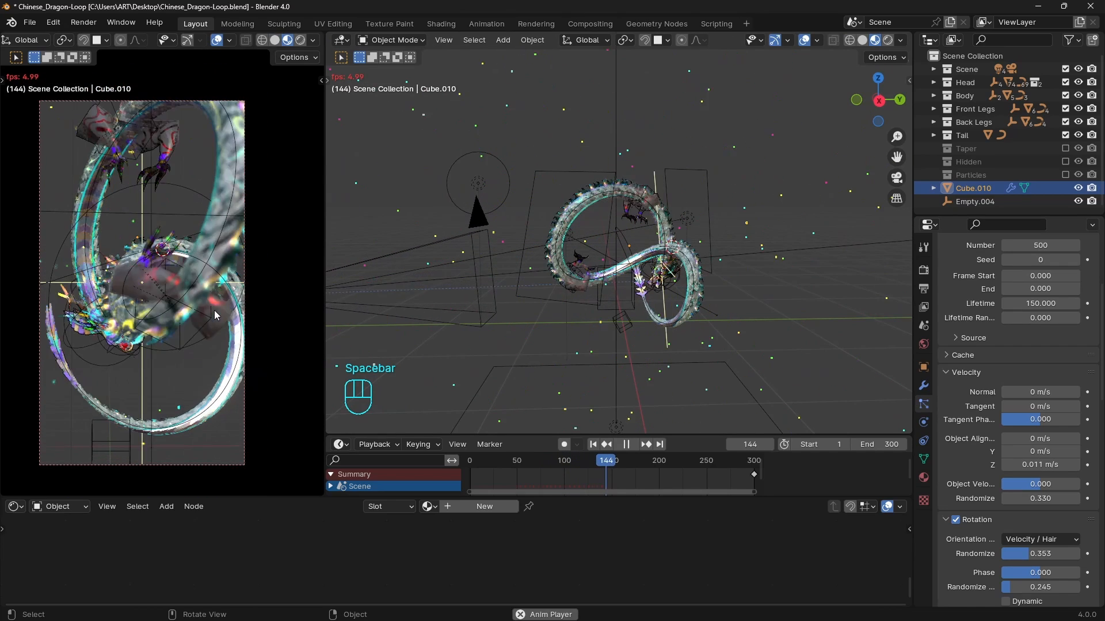
{"action": "key", "text": "space"}
{"action": "left_click", "coordinate": [217, 40]}
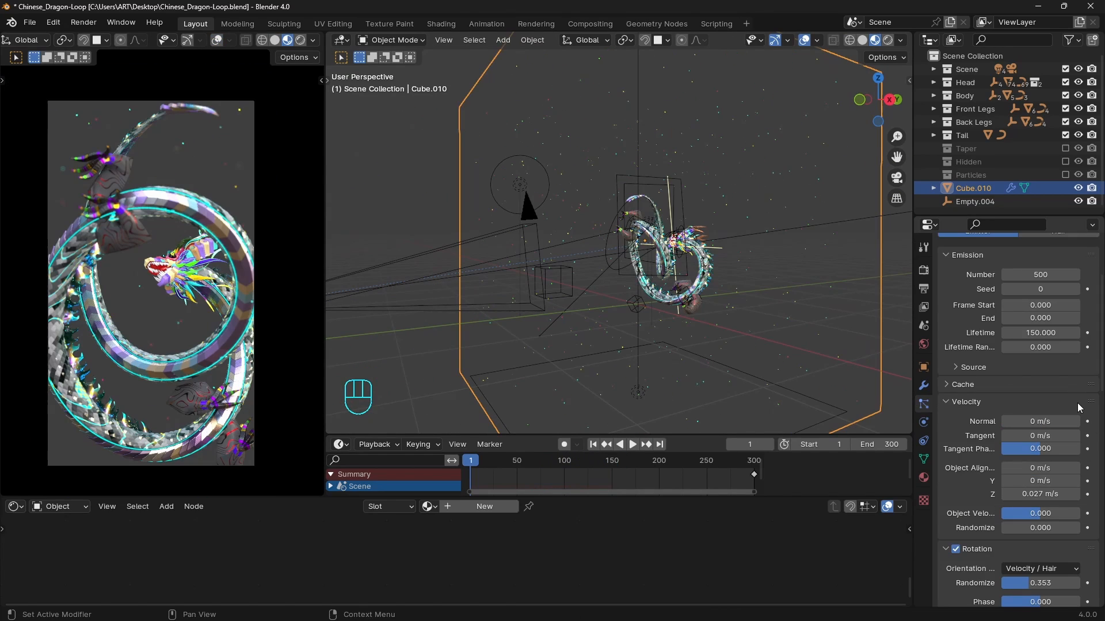
- Increase the particle render scale, and set object-aligned Z velocity to 0.267 m/s and velocity Randomize to 0.276 while checking playback
{"action": "scroll", "coordinate": [1073, 419], "scroll_direction": "down", "scroll_amount": 3}
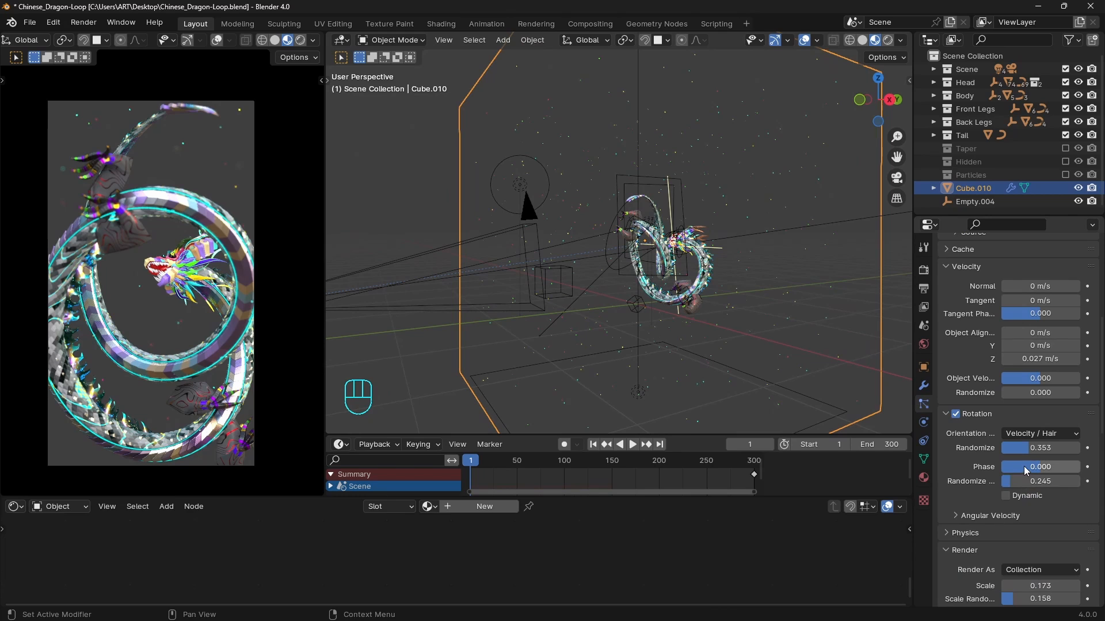
{"action": "scroll", "coordinate": [1048, 461], "scroll_direction": "down", "scroll_amount": 3}
{"action": "left_click_drag", "start_coordinate": [1042, 505], "coordinate": [1100, 505]}
{"action": "key", "text": "space"}
{"action": "scroll", "coordinate": [1040, 500], "scroll_direction": "up", "scroll_amount": 5}
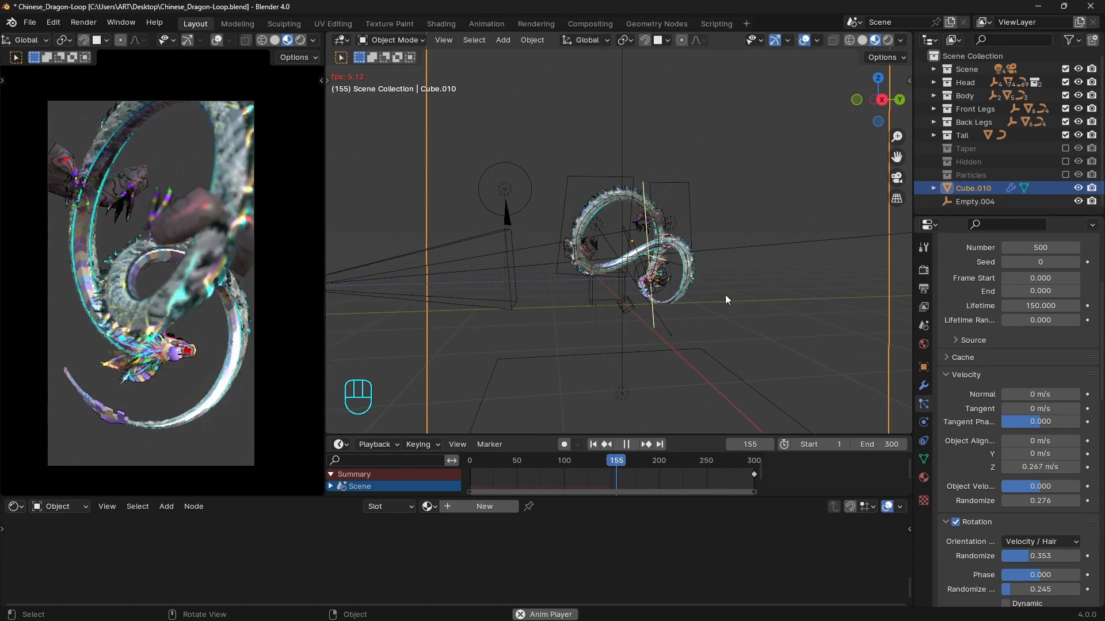
- Set the particles' velocity Randomize to 0.346 and replay the animation from the first frame to check their movement
{"action": "key", "text": "shift+Left"}
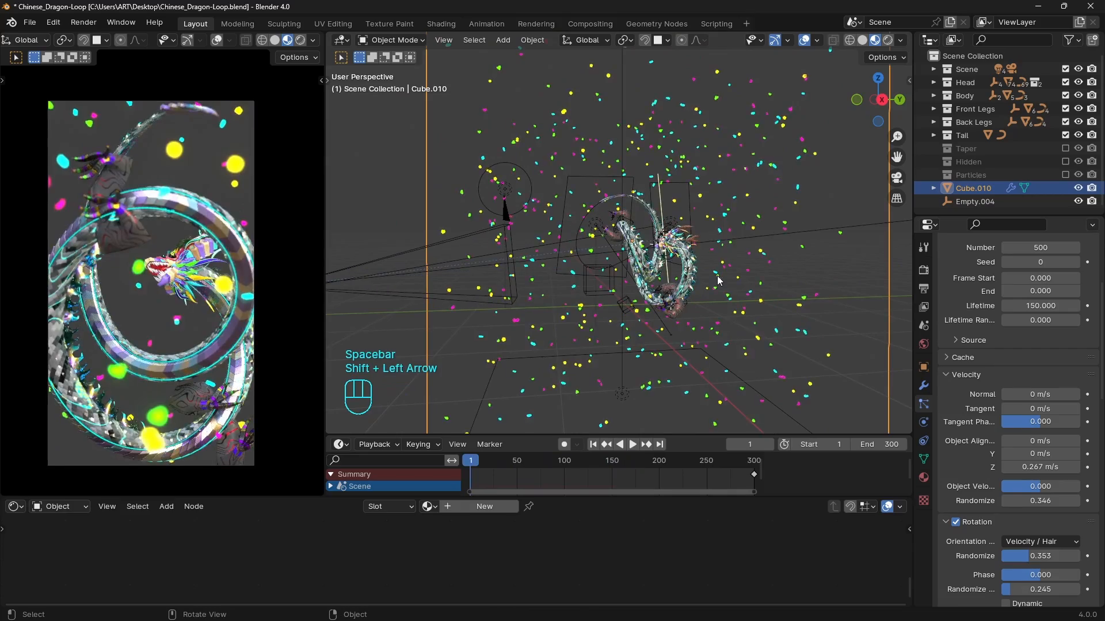
{"action": "key", "text": "space"}
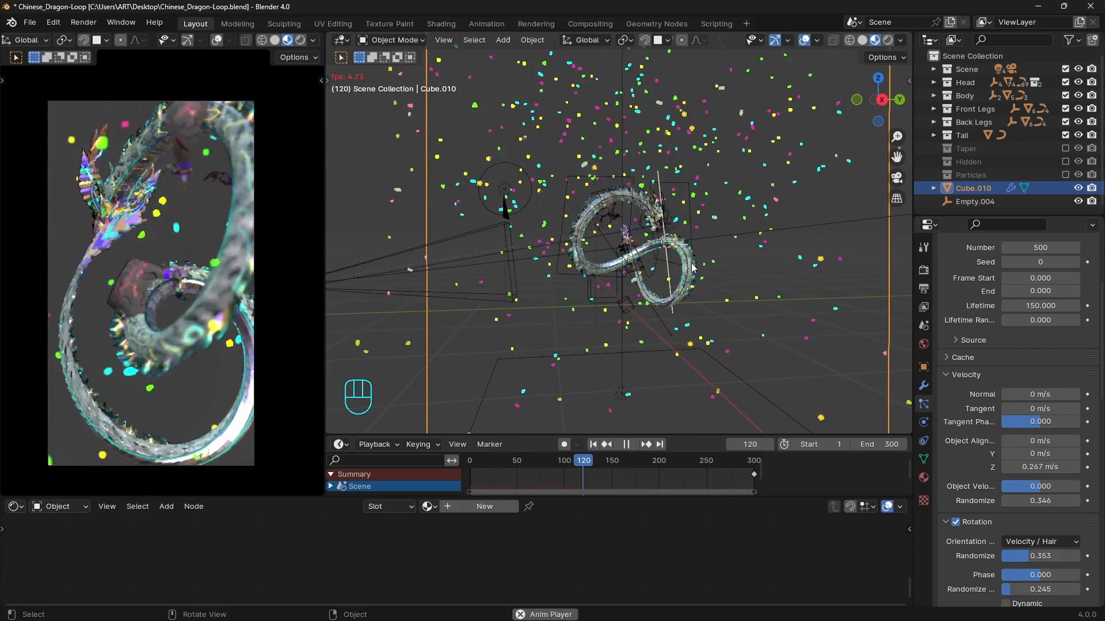
{"action": "key", "text": "space"}
{"action": "scroll", "coordinate": [1000, 411], "scroll_direction": "down", "scroll_amount": 1}
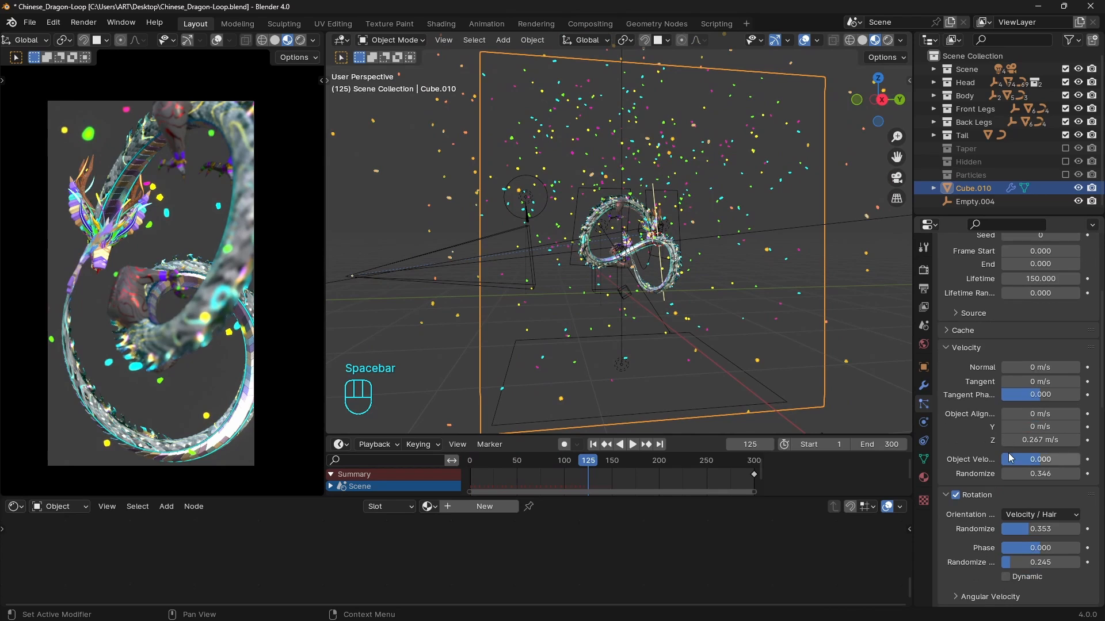
- Enlarge the timeline, hide its channel list and frame it to show negative frames and frames past 300
{"action": "scroll", "coordinate": [1016, 499], "scroll_direction": "up", "scroll_amount": 6}
{"action": "middle_click_drag", "start_coordinate": [726, 311], "coordinate": [607, 296]}
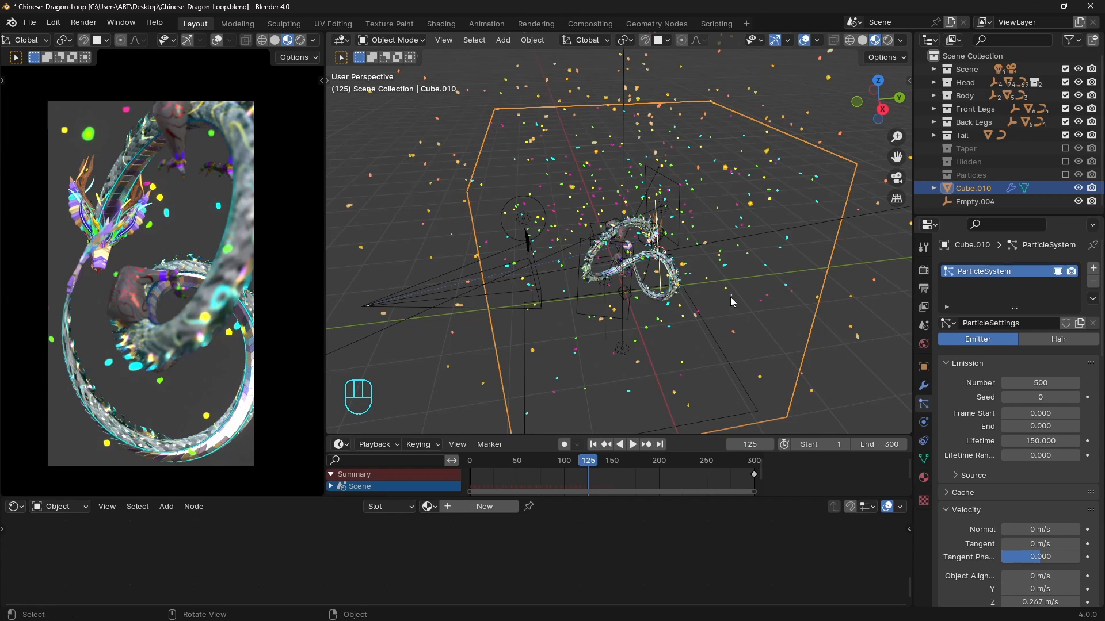
{"action": "scroll", "coordinate": [626, 476], "scroll_direction": "down", "scroll_amount": 1}
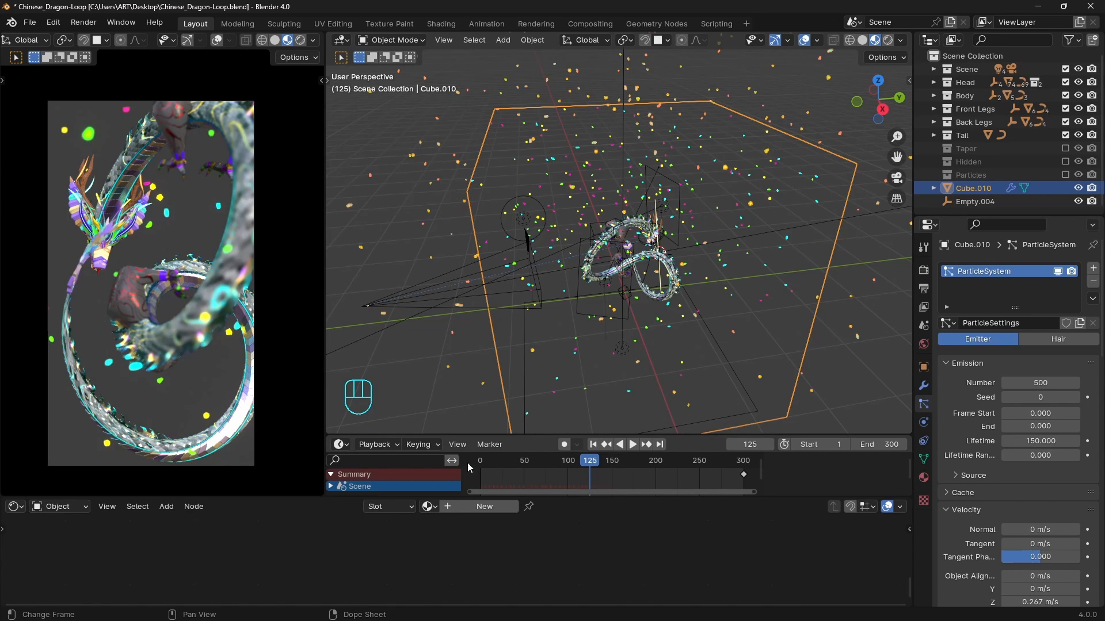
{"action": "left_click_drag", "start_coordinate": [461, 467], "coordinate": [343, 473]}
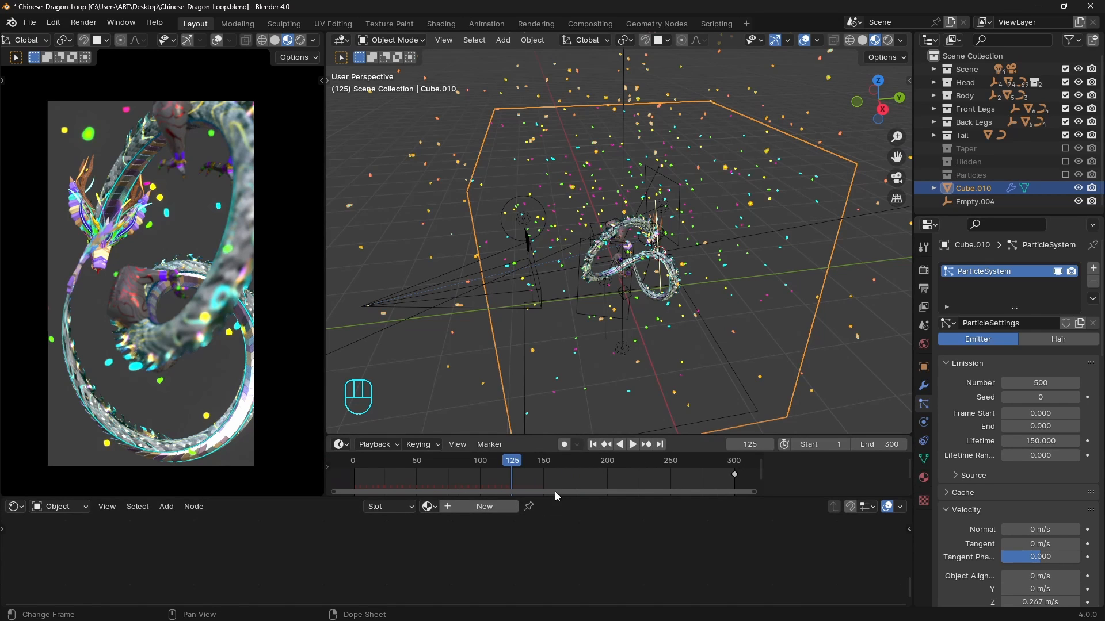
{"action": "left_click_drag", "start_coordinate": [557, 496], "coordinate": [557, 530]}
{"action": "scroll", "coordinate": [572, 489], "scroll_direction": "down", "scroll_amount": 2}
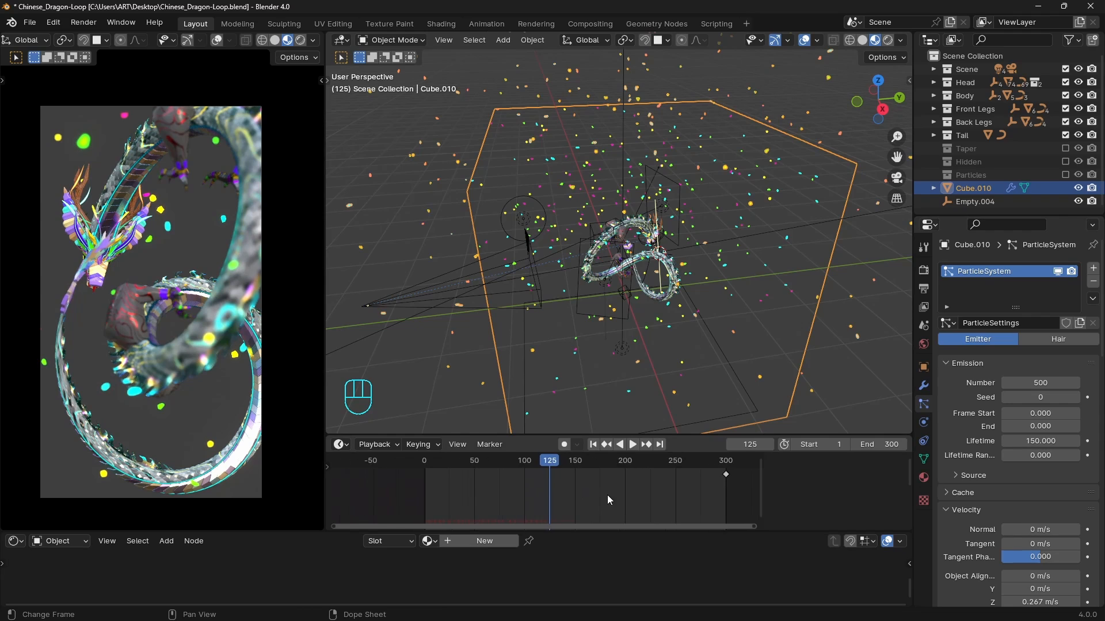
{"action": "scroll", "coordinate": [746, 473], "scroll_direction": "down", "scroll_amount": 1}
{"action": "key", "text": "n"}
{"action": "scroll", "coordinate": [723, 496], "scroll_direction": "up", "scroll_amount": 2}
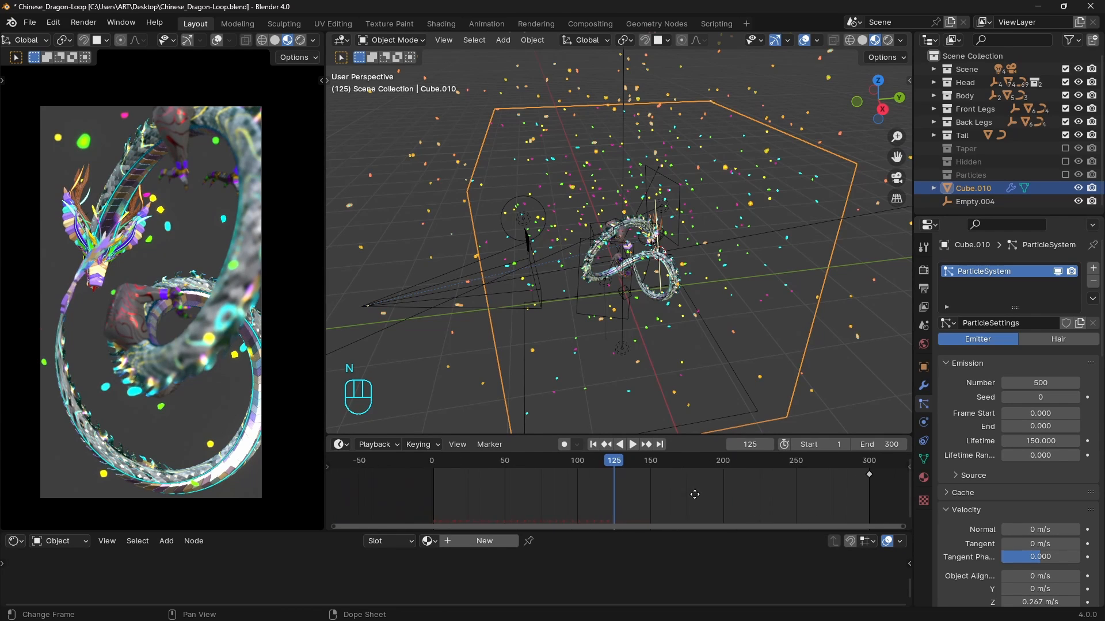
{"action": "scroll", "coordinate": [637, 479], "scroll_direction": "down", "scroll_amount": 2}
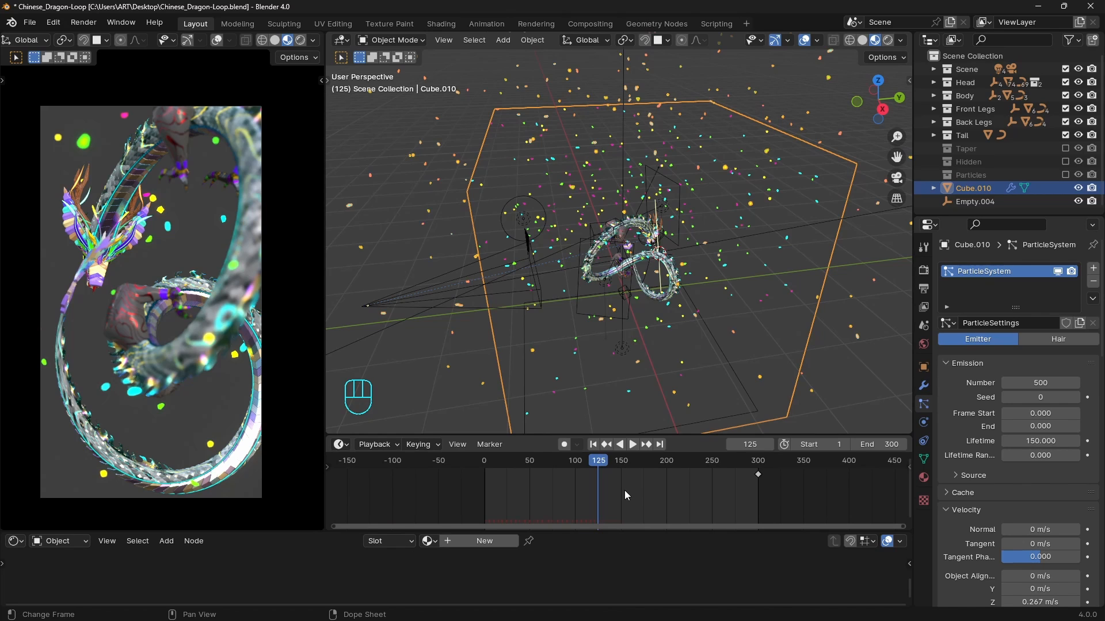
{"action": "middle_click_drag", "start_coordinate": [623, 490], "coordinate": [572, 460]}
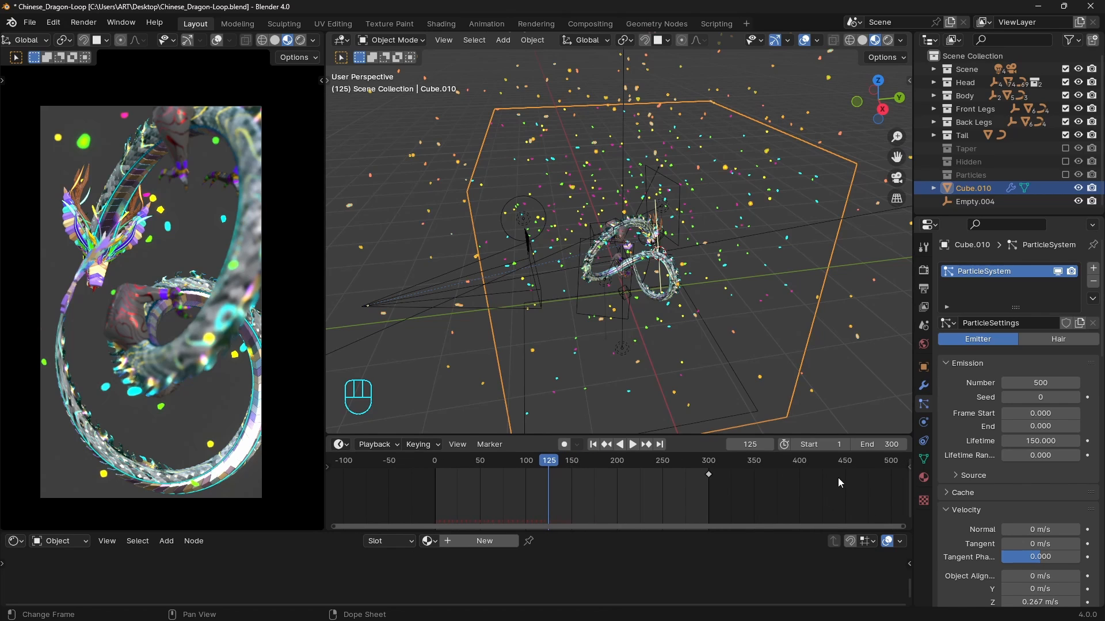
{"action": "middle_click_drag", "start_coordinate": [560, 497], "coordinate": [623, 492]}
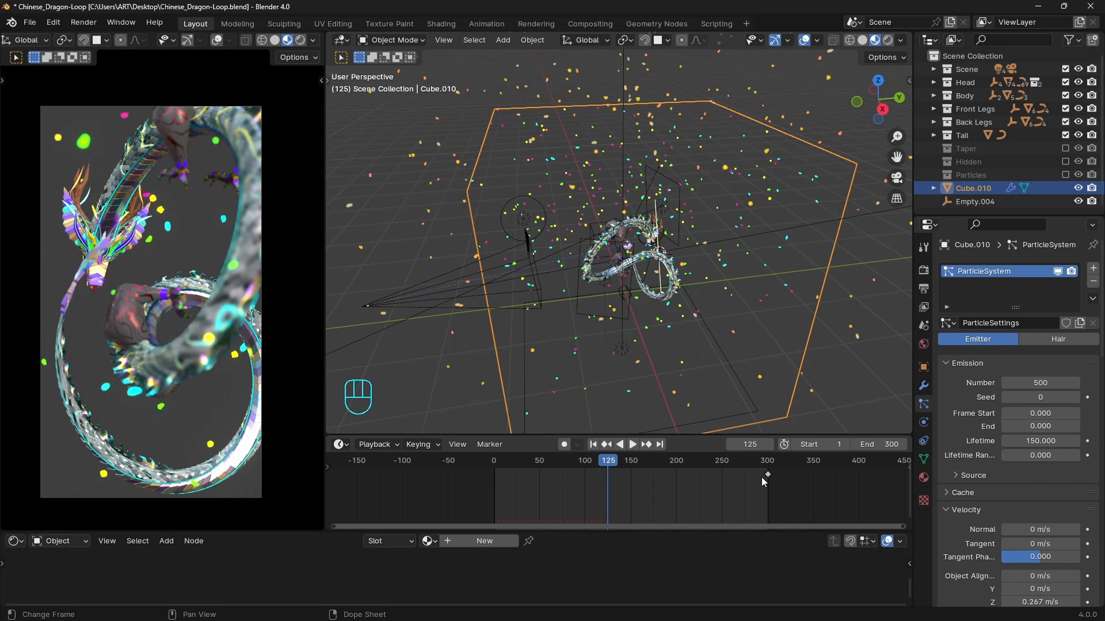
- Return to the first frame and set the particle emission's Frame Start to -150 and End to 150
{"action": "key", "text": "shift+Left"}
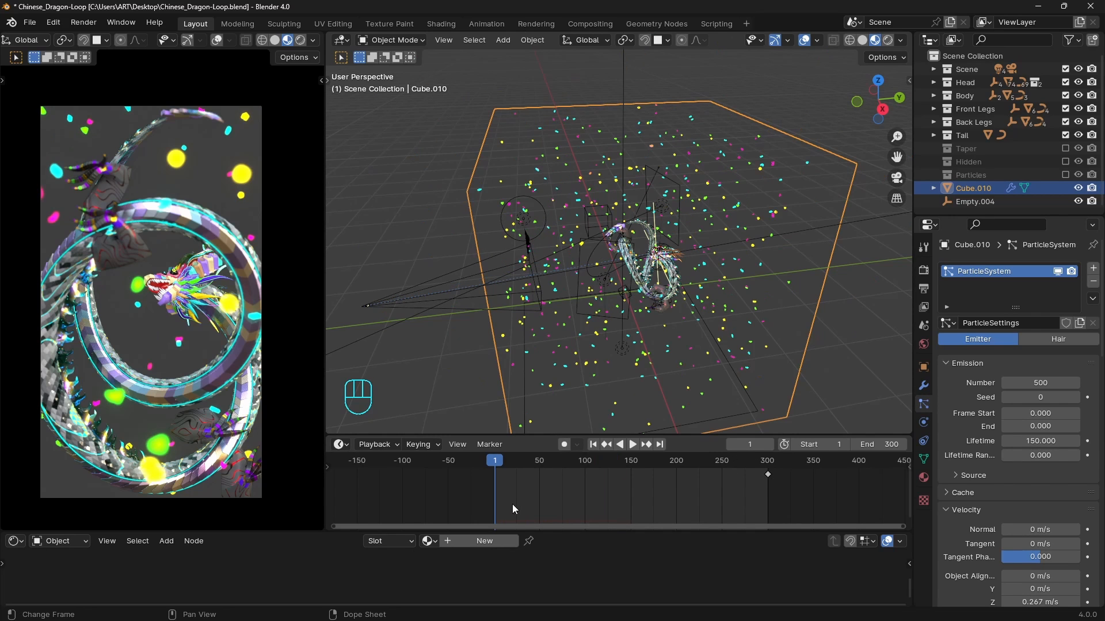
{"action": "left_click", "coordinate": [1043, 413]}
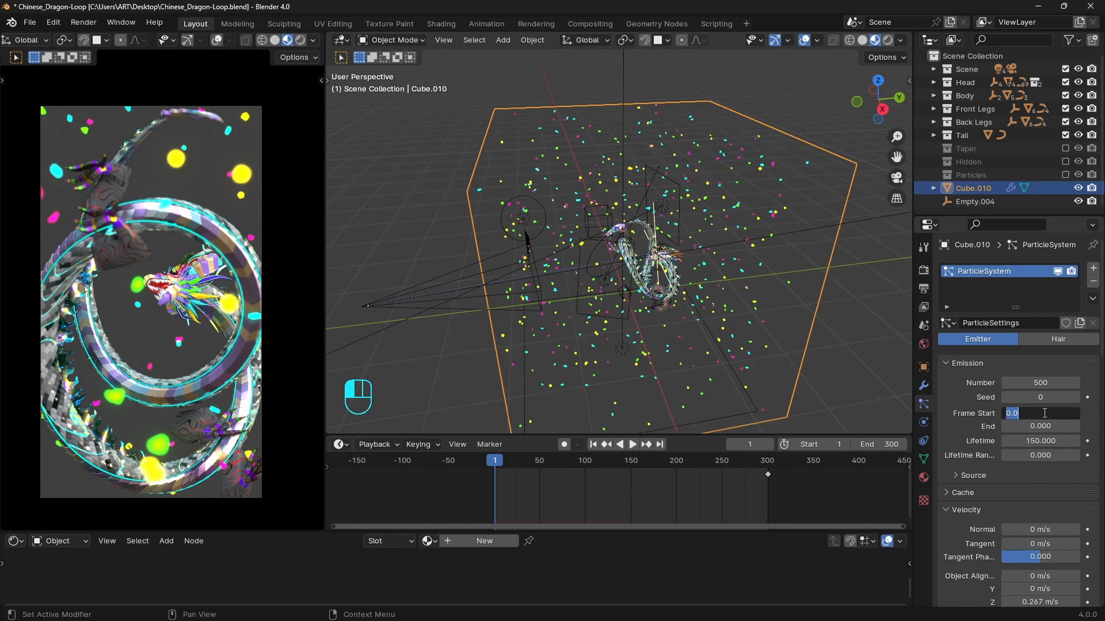
{"action": "type", "text": "-150"}
{"action": "key", "text": "Return"}
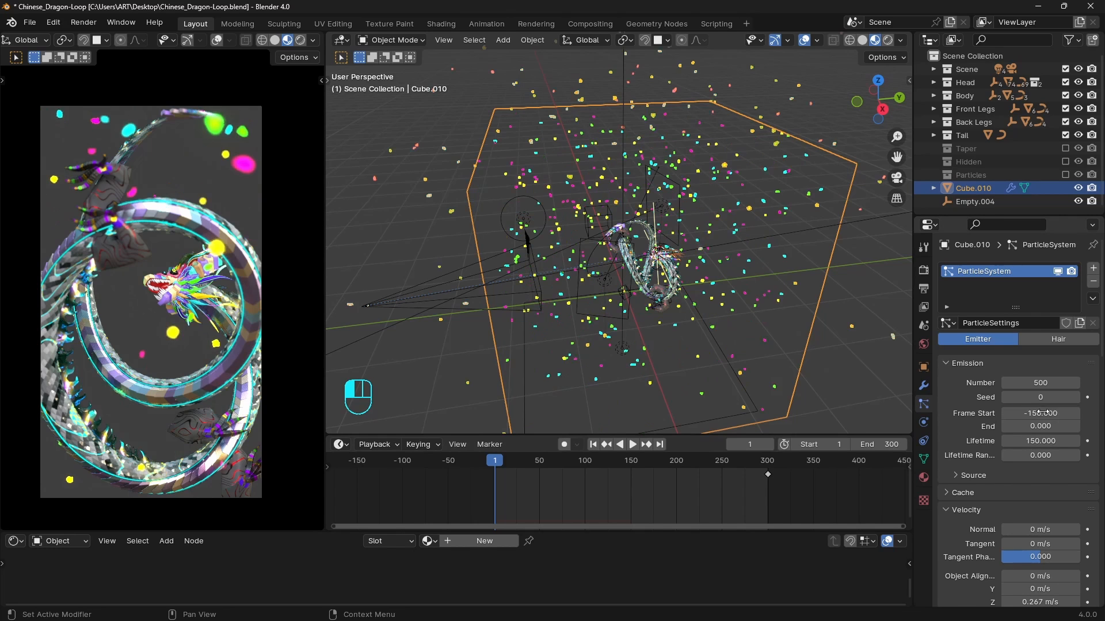
{"action": "left_click", "coordinate": [1046, 426]}
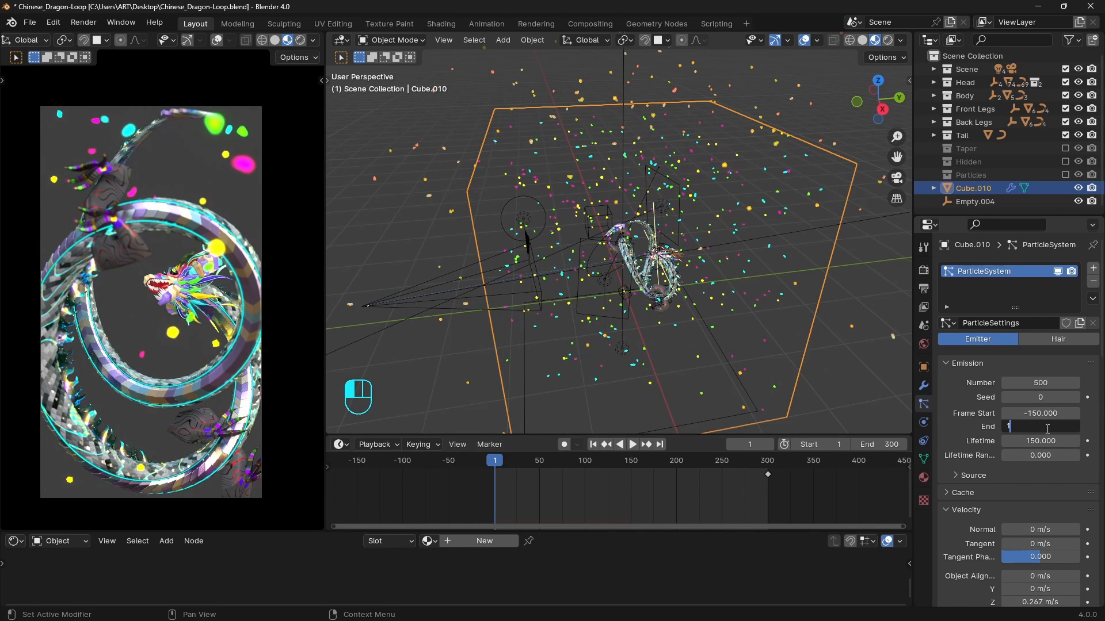
{"action": "type", "text": "150"}
{"action": "key", "text": "Return"}
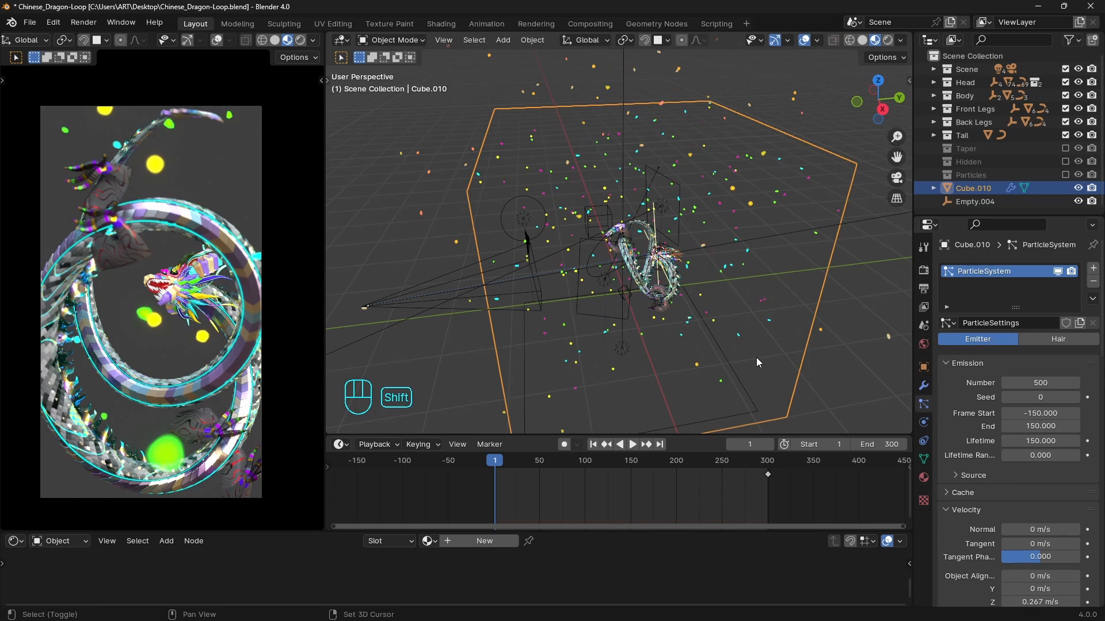
{"action": "key", "text": "shift+Left"}
{"action": "key", "text": "ctrl+z"}
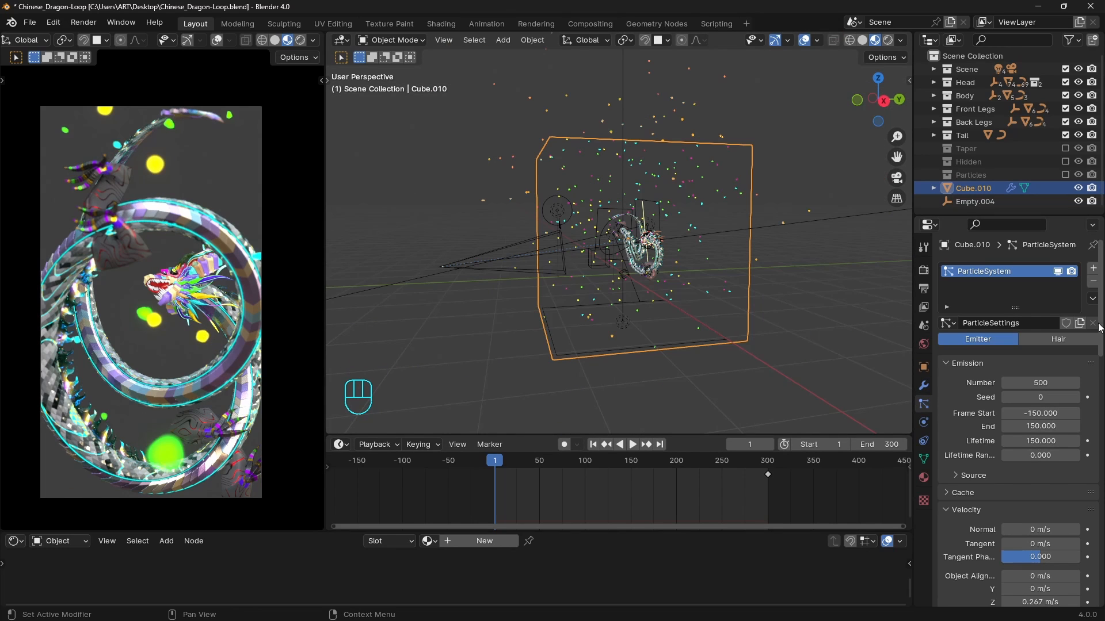
- Duplicate the cube's particle system and make the duplicate's particle settings independent of the original
{"action": "left_click", "coordinate": [1093, 299]}
{"action": "left_click", "coordinate": [1023, 343]}
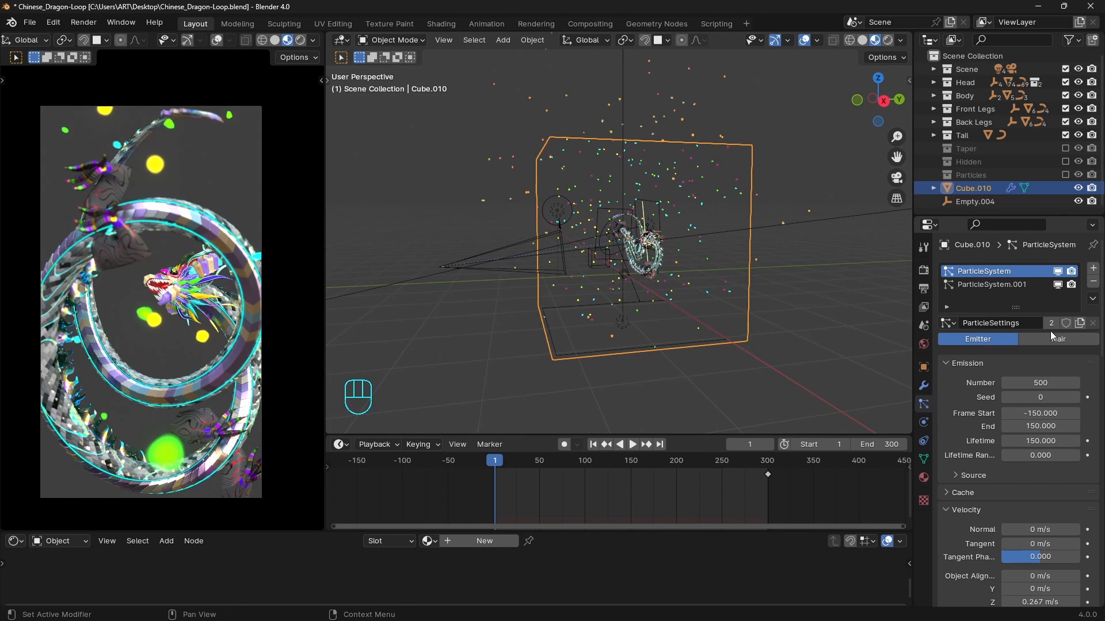
{"action": "left_click", "coordinate": [1016, 285]}
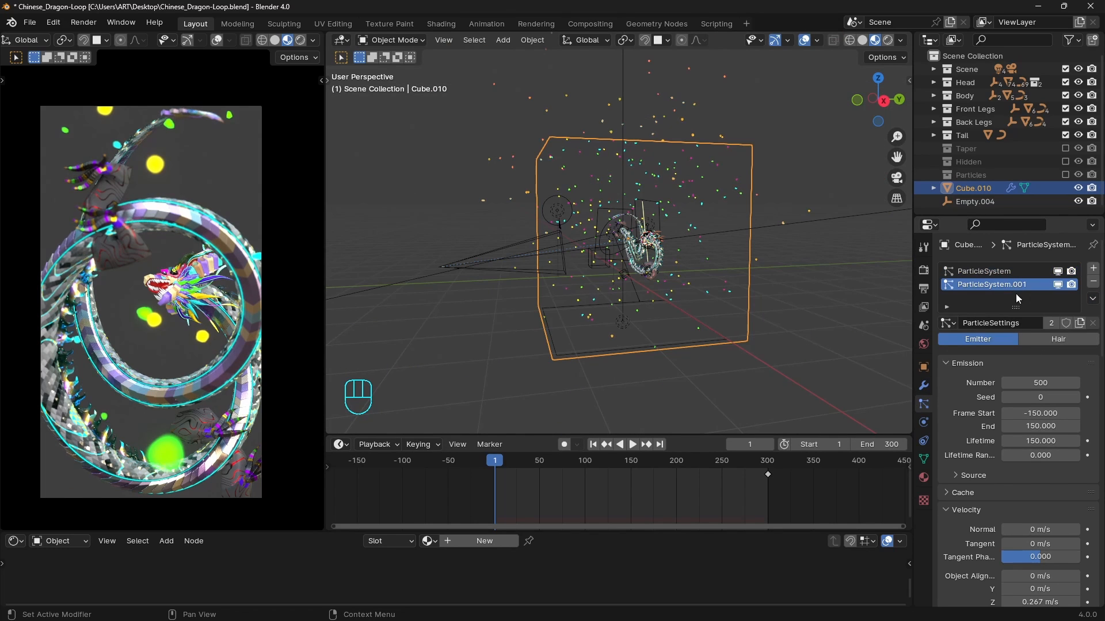
{"action": "left_click", "coordinate": [1052, 323]}
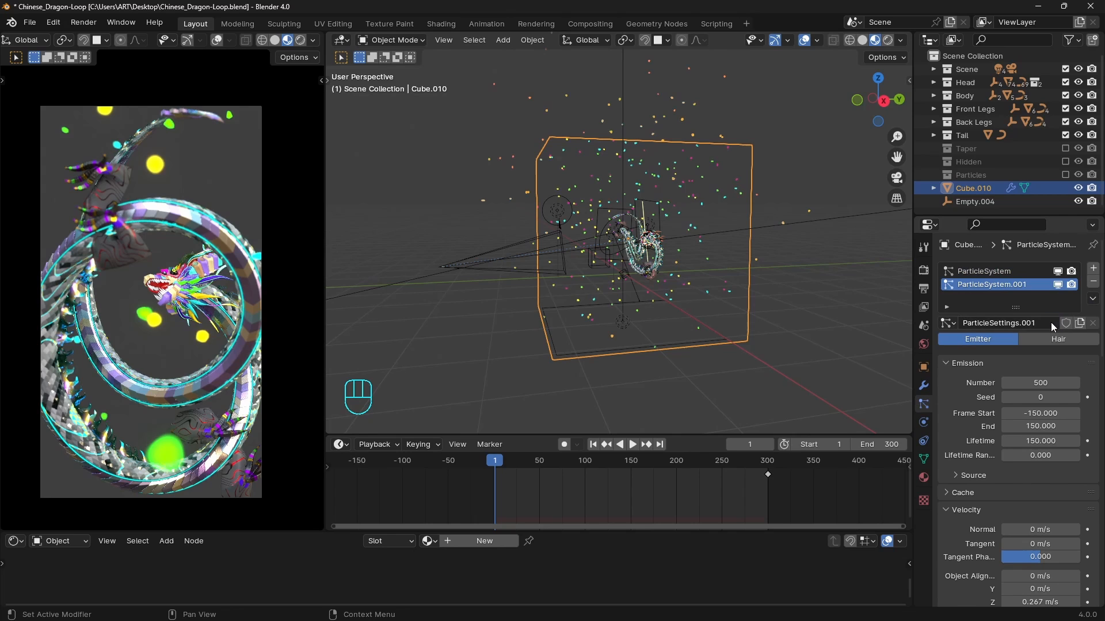
- Set the duplicated particle system's emission Frame Start to 150 and End to 450
{"action": "left_click", "coordinate": [1042, 416]}
{"action": "type", "text": "150"}
{"action": "key", "text": "Return"}
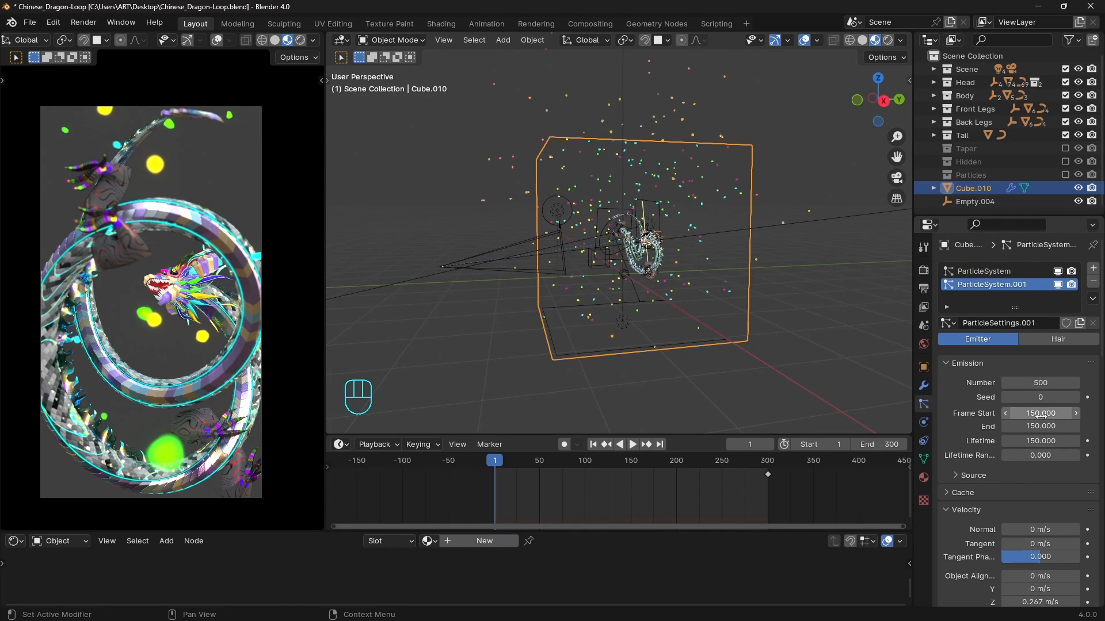
{"action": "left_click", "coordinate": [1041, 426]}
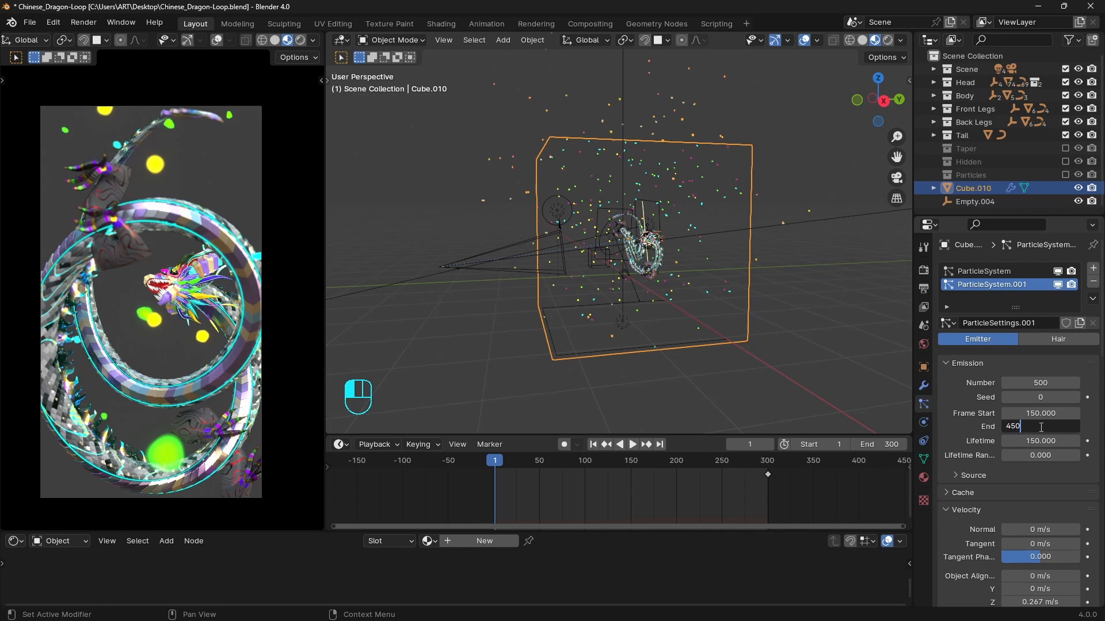
{"action": "key", "text": "Return"}
- Play the animation through the loop point and compare the particles on the first and last frames
{"action": "key", "text": "shift+Left"}
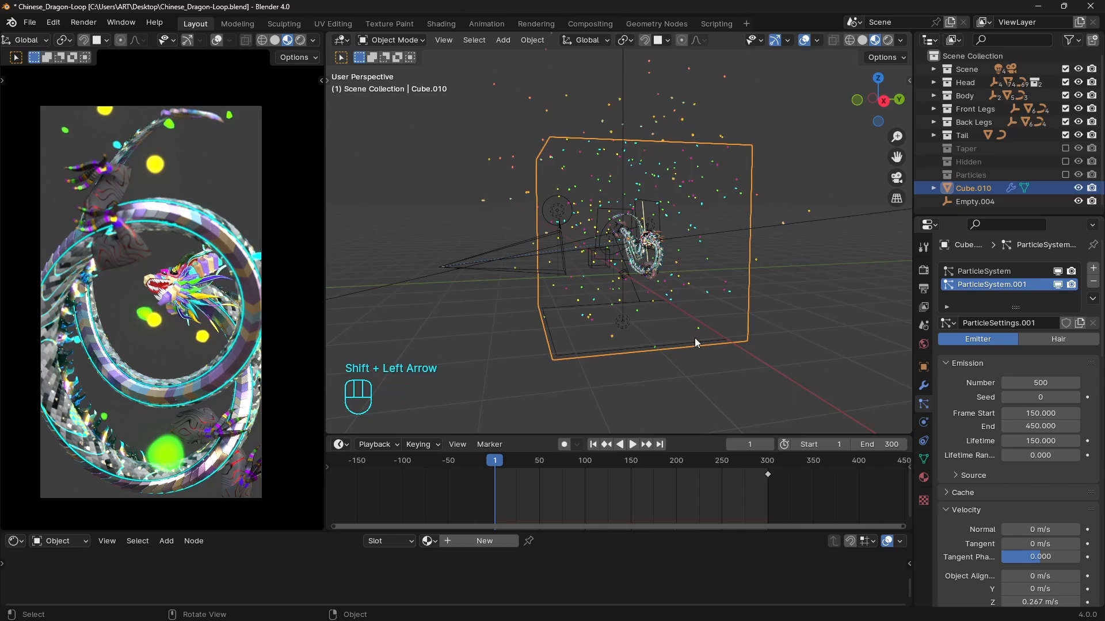
{"action": "key", "text": "space"}
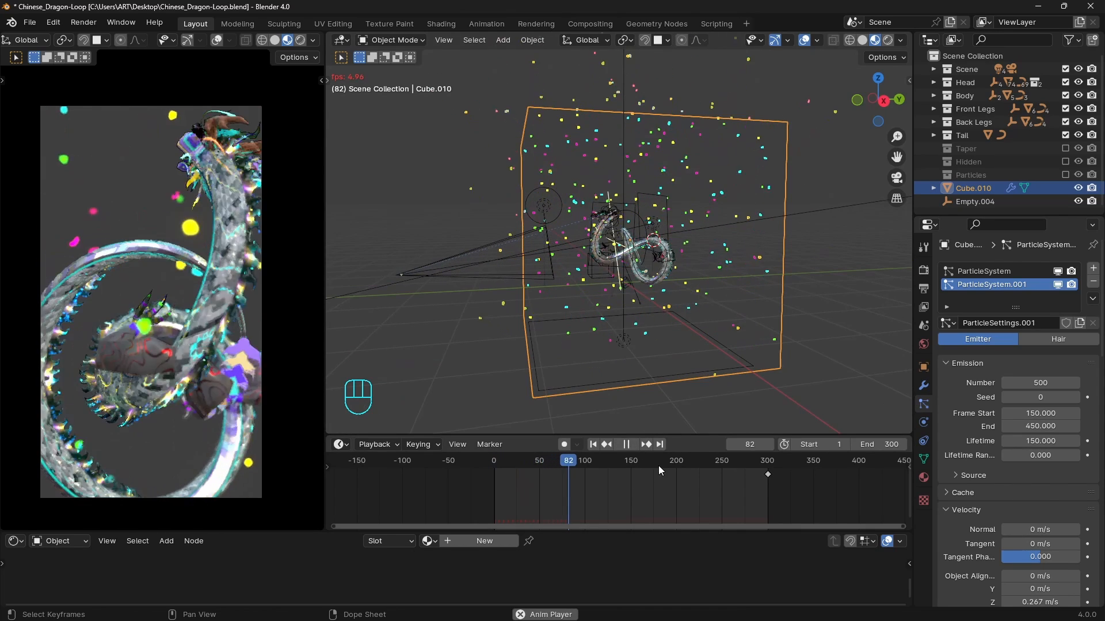
{"action": "left_click", "coordinate": [744, 461]}
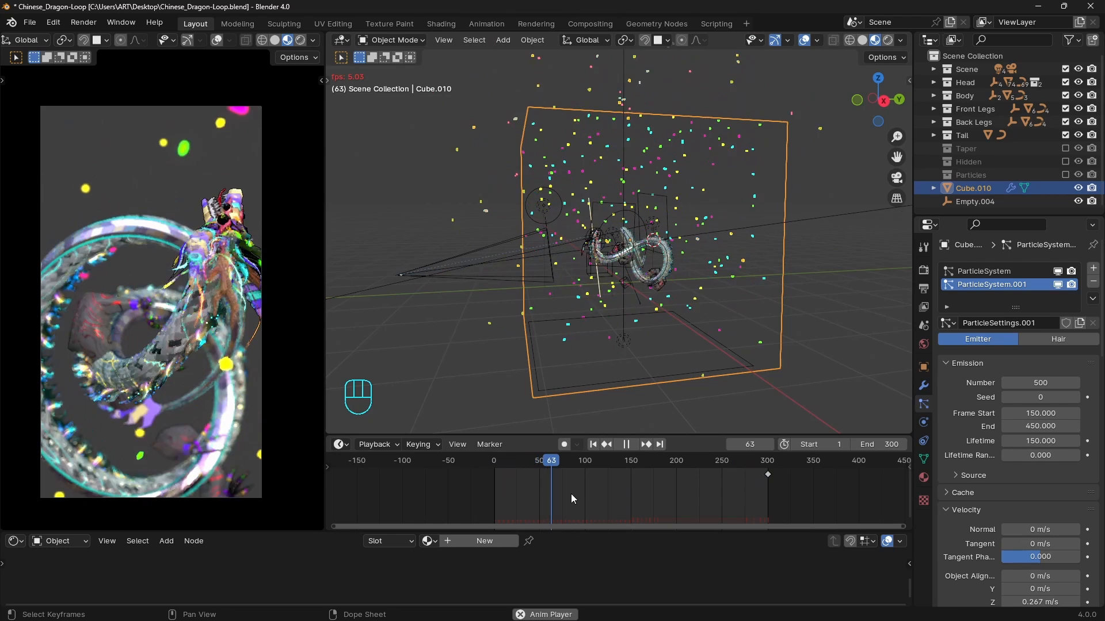
{"action": "key", "text": "space"}
{"action": "key", "text": "shift+Left"}
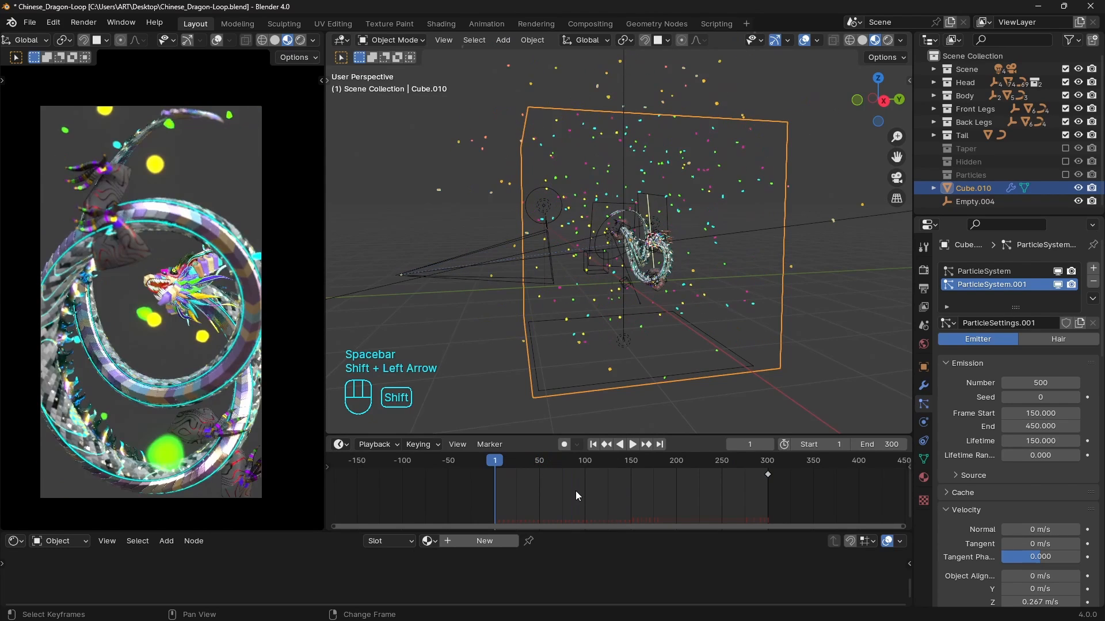
{"action": "key", "text": "shift+Right"}
{"action": "key", "text": "shift+Left"}
{"action": "key", "text": "shift+Right"}
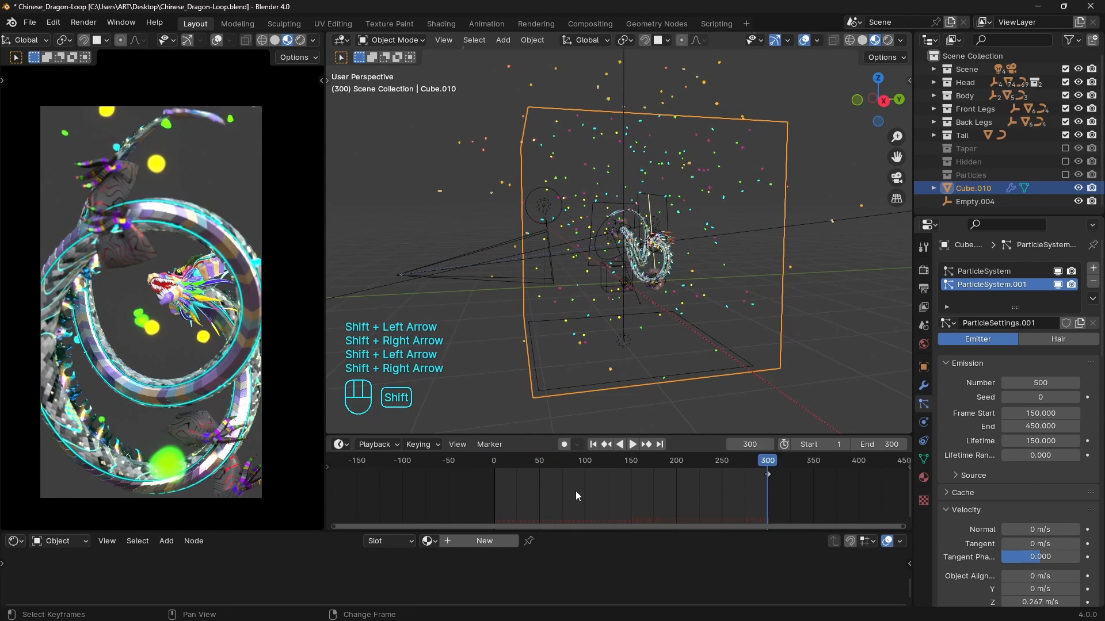
{"action": "key", "text": "shift+Left"}
- Compare the first and last frames with the scene's start frame set to 0, and return the start frame to 1
{"action": "left_click", "coordinate": [810, 445]}
{"action": "type", "text": "0"}
{"action": "key", "text": "Return"}
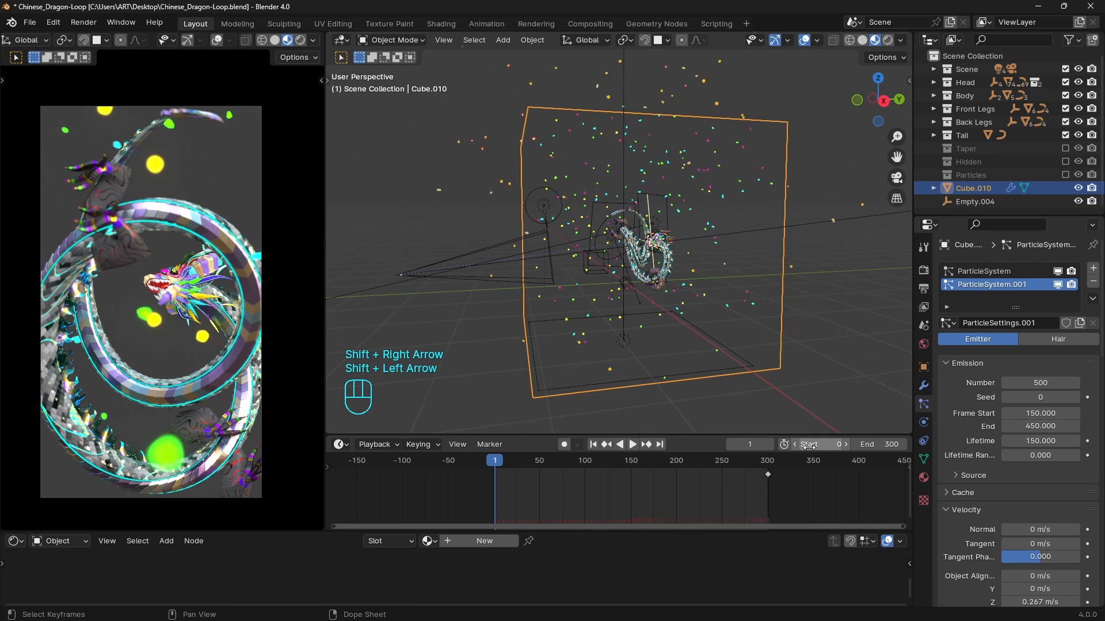
{"action": "key", "text": "shift+Left"}
{"action": "key", "text": "shift+Right"}
{"action": "key", "text": "shift+Left"}
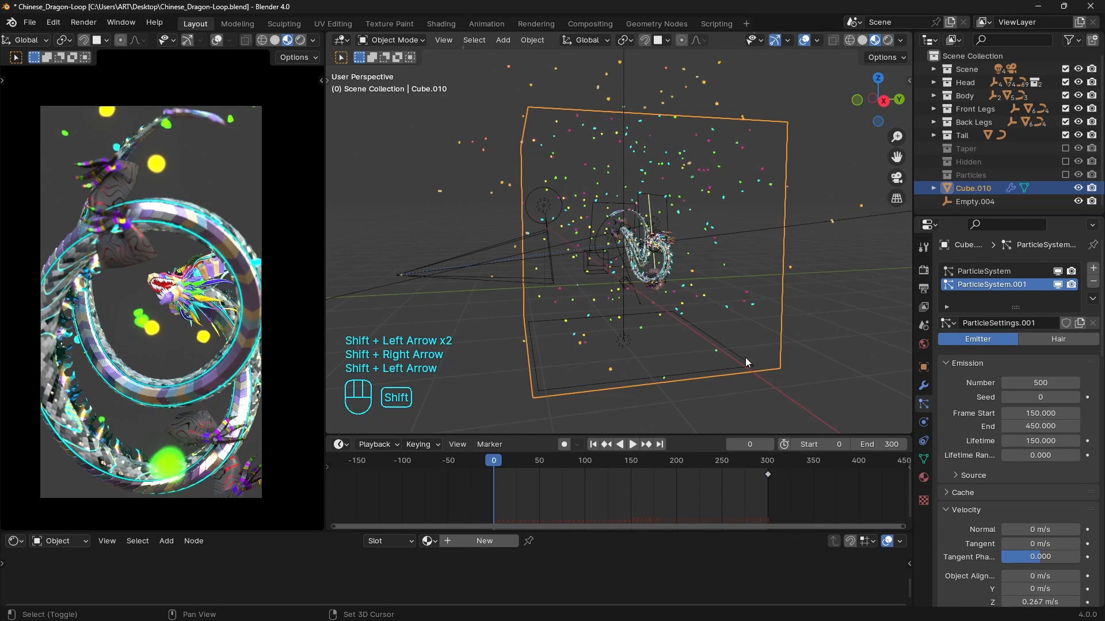
{"action": "key", "text": "shift+Right"}
{"action": "key", "text": "shift+Left"}
{"action": "key", "text": "shift+Right"}
{"action": "key", "text": "shift+Left"}
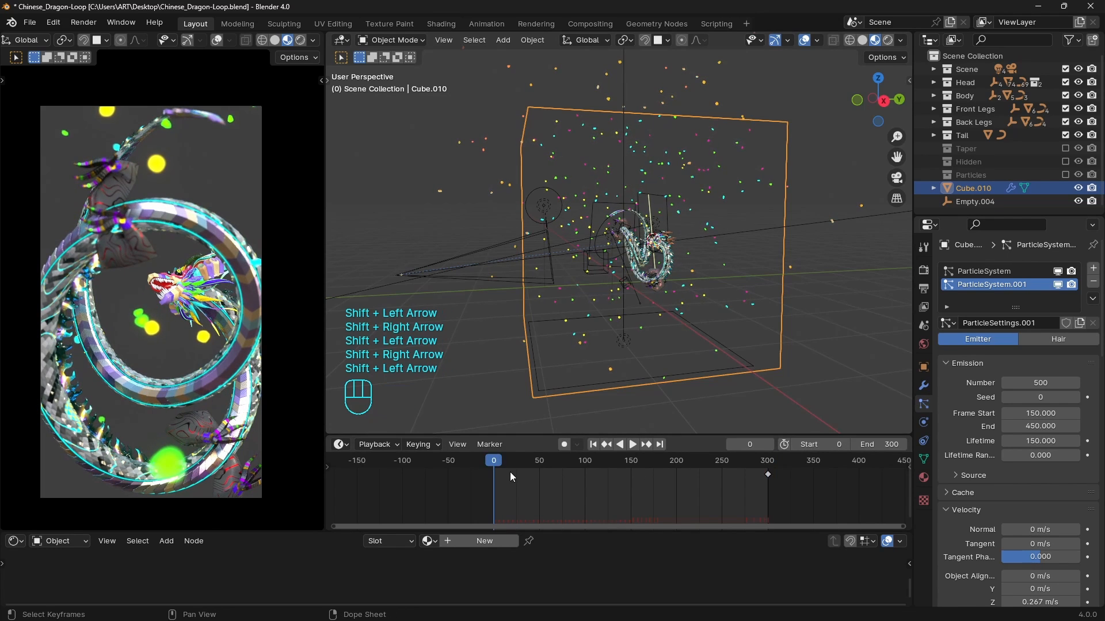
{"action": "left_click", "coordinate": [847, 445]}
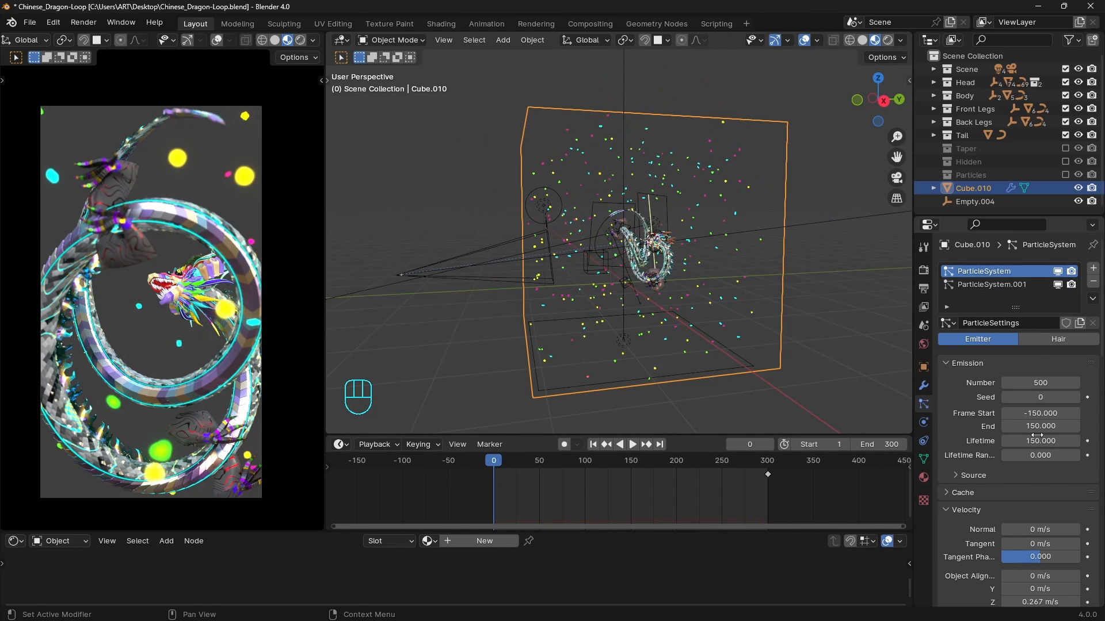
- Set the render scale of both particle systems to 0.273 and save the file
{"action": "scroll", "coordinate": [1037, 443], "scroll_direction": "down", "scroll_amount": 15}
{"action": "left_click_drag", "start_coordinate": [1037, 453], "coordinate": [978, 453]}
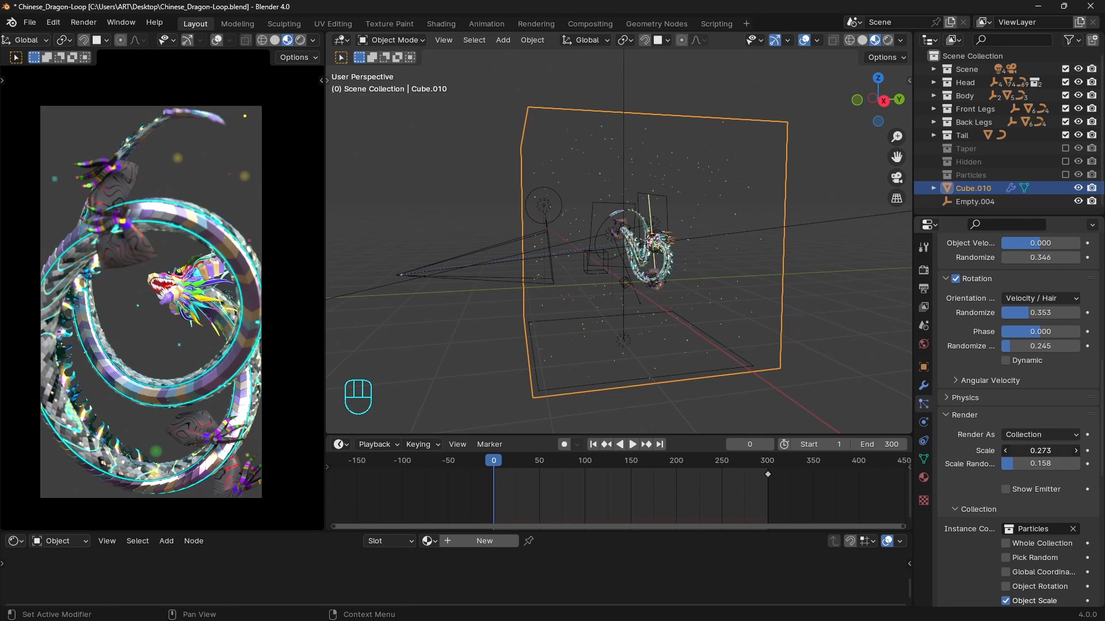
{"action": "scroll", "coordinate": [1036, 352], "scroll_direction": "up", "scroll_amount": 2}
{"action": "scroll", "coordinate": [1037, 353], "scroll_direction": "up", "scroll_amount": 12}
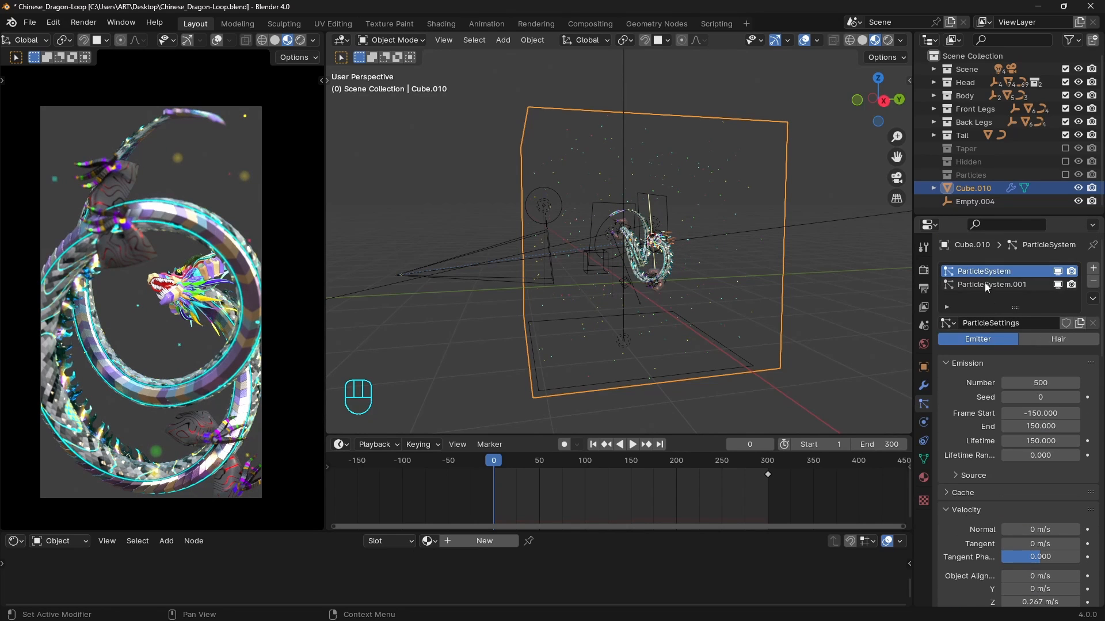
{"action": "left_click", "coordinate": [985, 283]}
{"action": "scroll", "coordinate": [1028, 479], "scroll_direction": "down", "scroll_amount": 11}
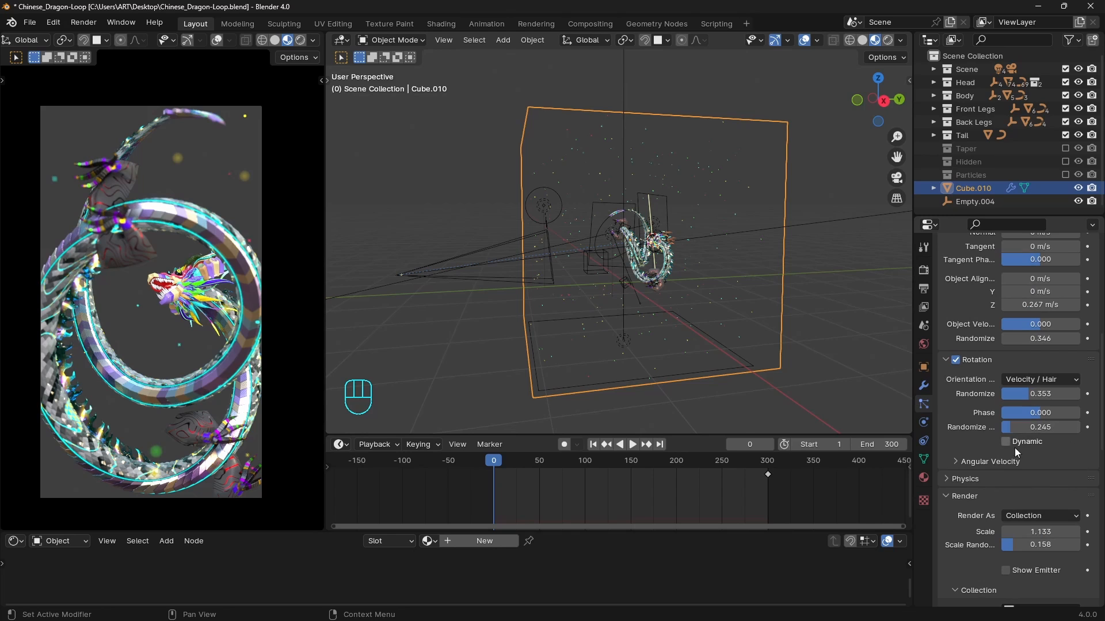
{"action": "double_click", "coordinate": [1032, 532]}
{"action": "type", "text": "0.273"}
{"action": "key", "text": "Return"}
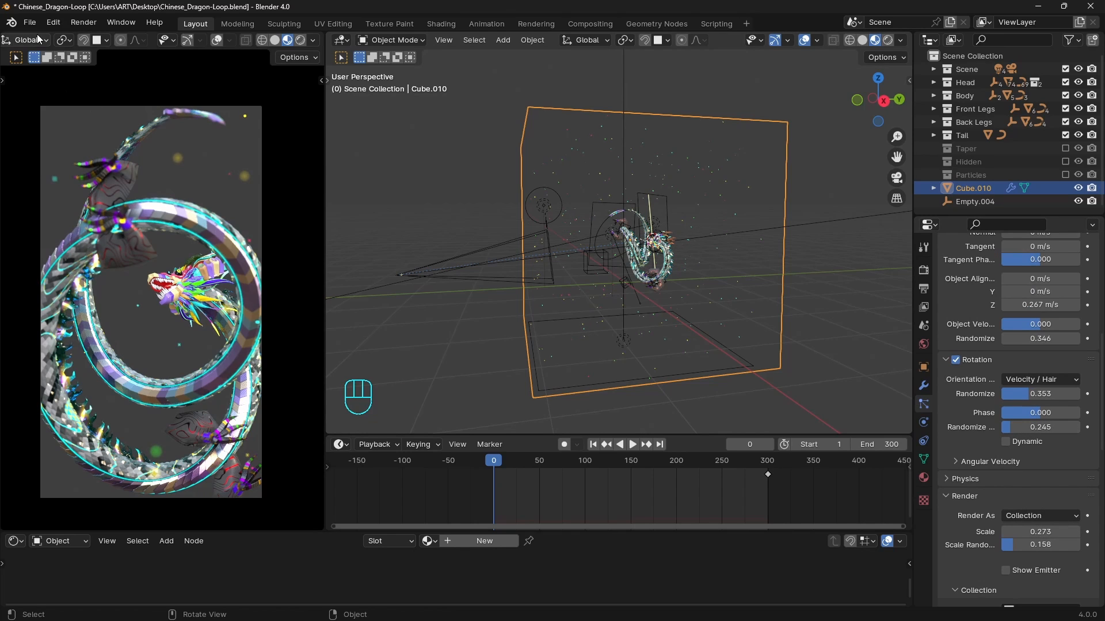
{"action": "key", "text": "ctrl+s"}
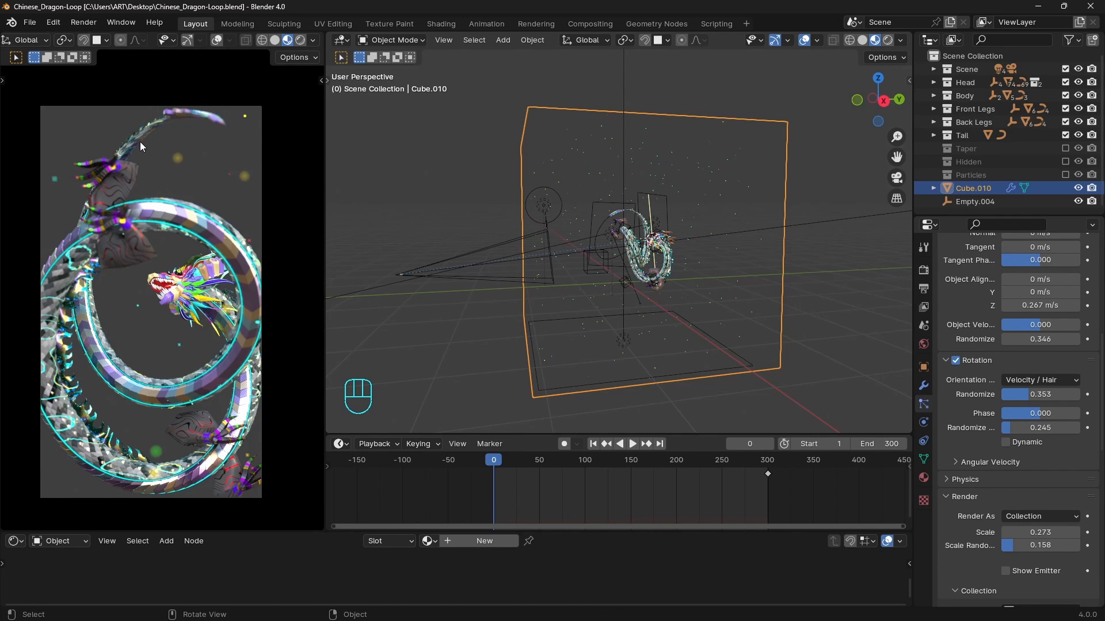
- Bake the particle cache of the first particle system on the emitter cube
{"action": "scroll", "coordinate": [1056, 474], "scroll_direction": "up", "scroll_amount": 10}
{"action": "left_click", "coordinate": [998, 271]}
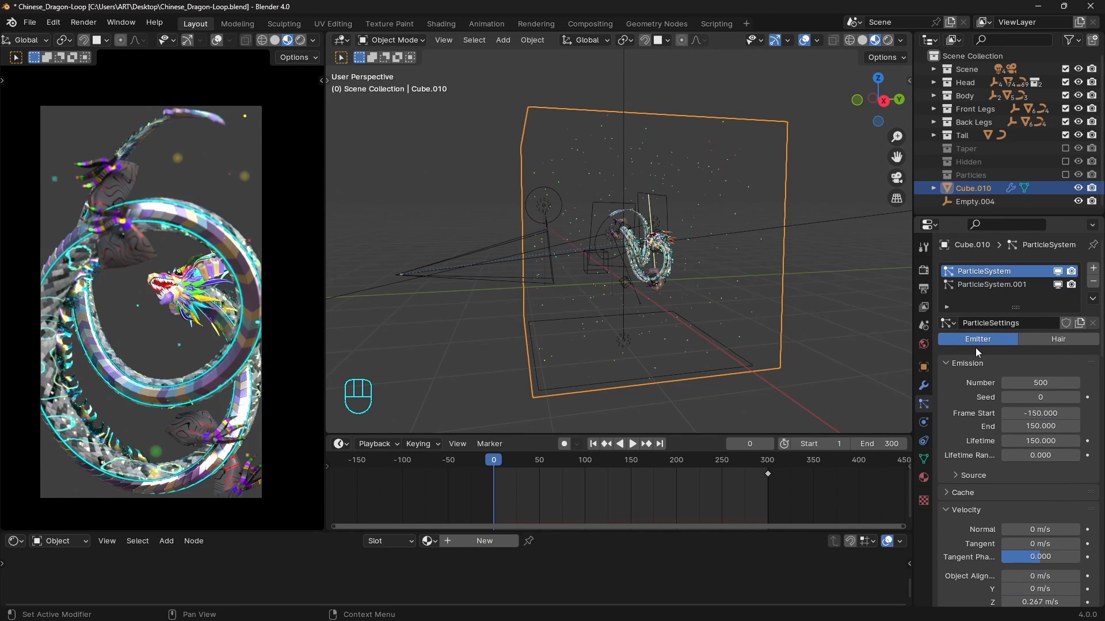
{"action": "scroll", "coordinate": [986, 447], "scroll_direction": "down", "scroll_amount": 1}
{"action": "left_click", "coordinate": [943, 466]}
{"action": "scroll", "coordinate": [1006, 495], "scroll_direction": "down", "scroll_amount": 3}
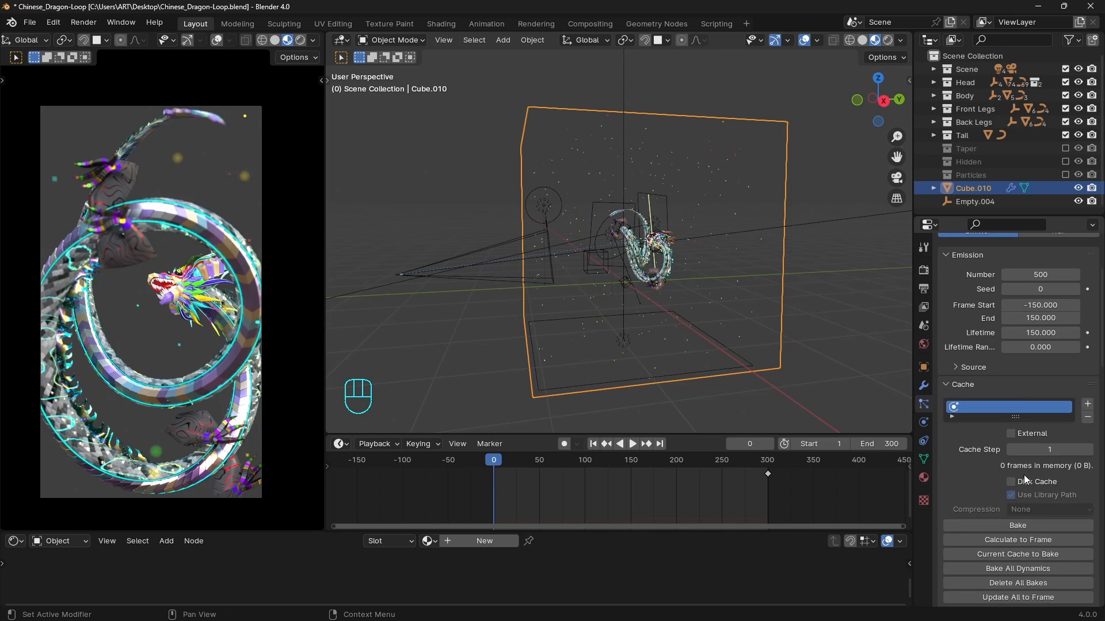
{"action": "left_click", "coordinate": [1011, 526]}
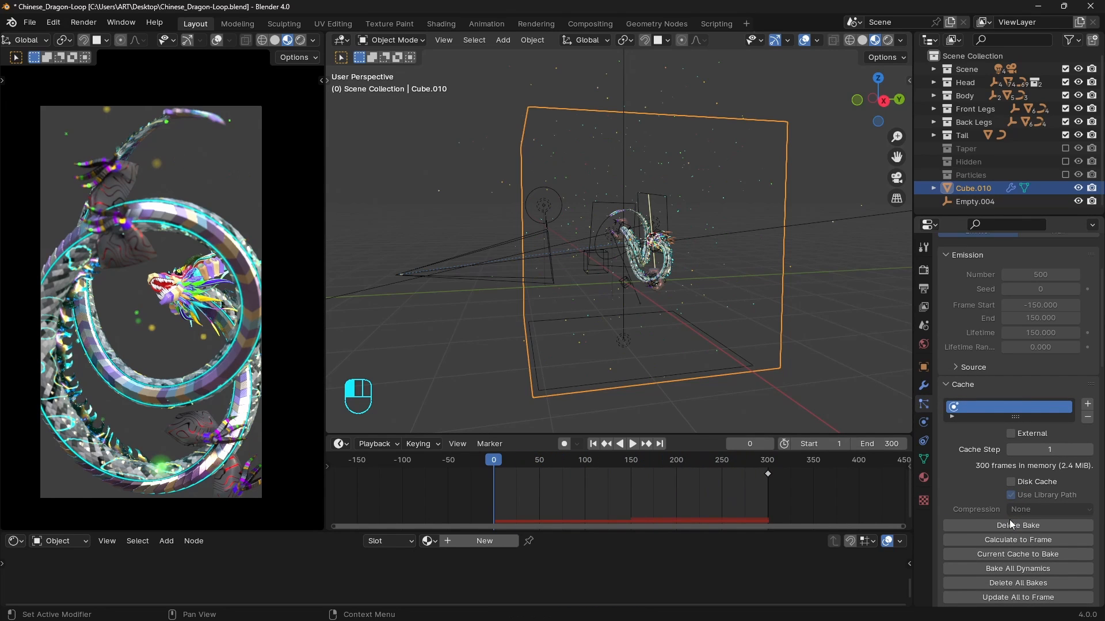
- Bake the particle cache of the second system, ParticleSystem.001
{"action": "left_click", "coordinate": [992, 285]}
{"action": "scroll", "coordinate": [1004, 440], "scroll_direction": "down", "scroll_amount": 4}
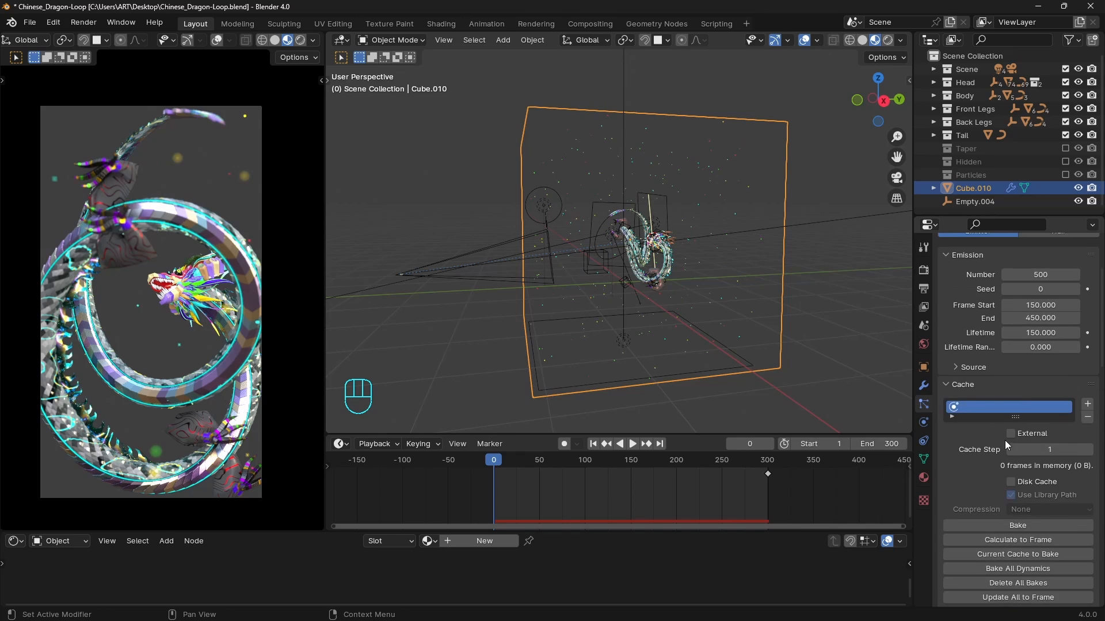
{"action": "left_click", "coordinate": [1027, 522]}
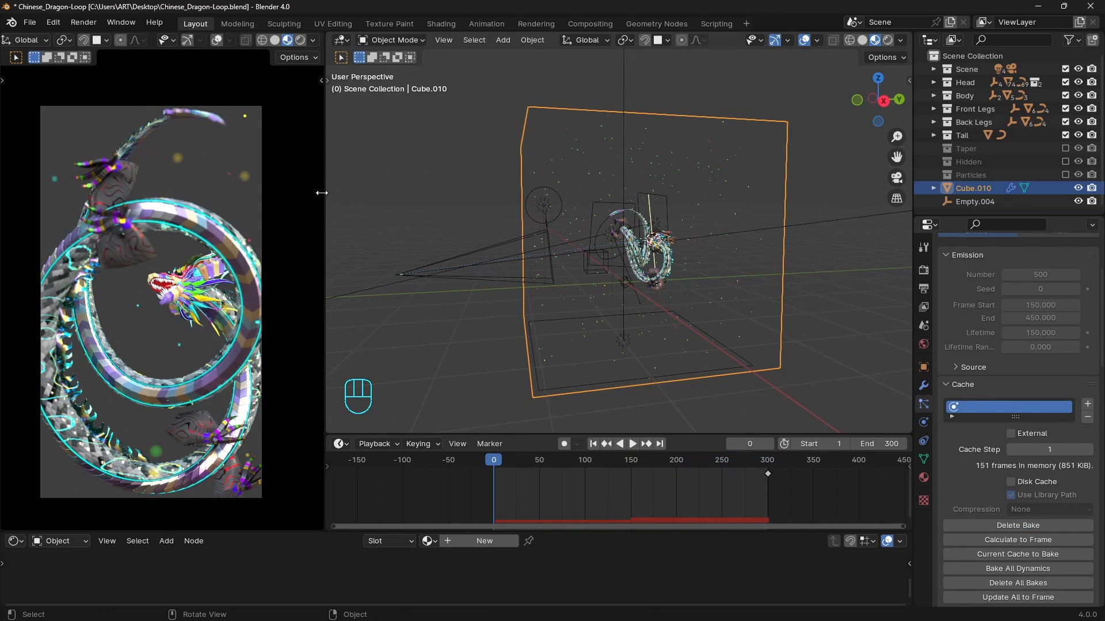
- Enable Scene Lights and Scene World in the camera viewport's material preview shading
{"action": "left_click", "coordinate": [314, 40]}
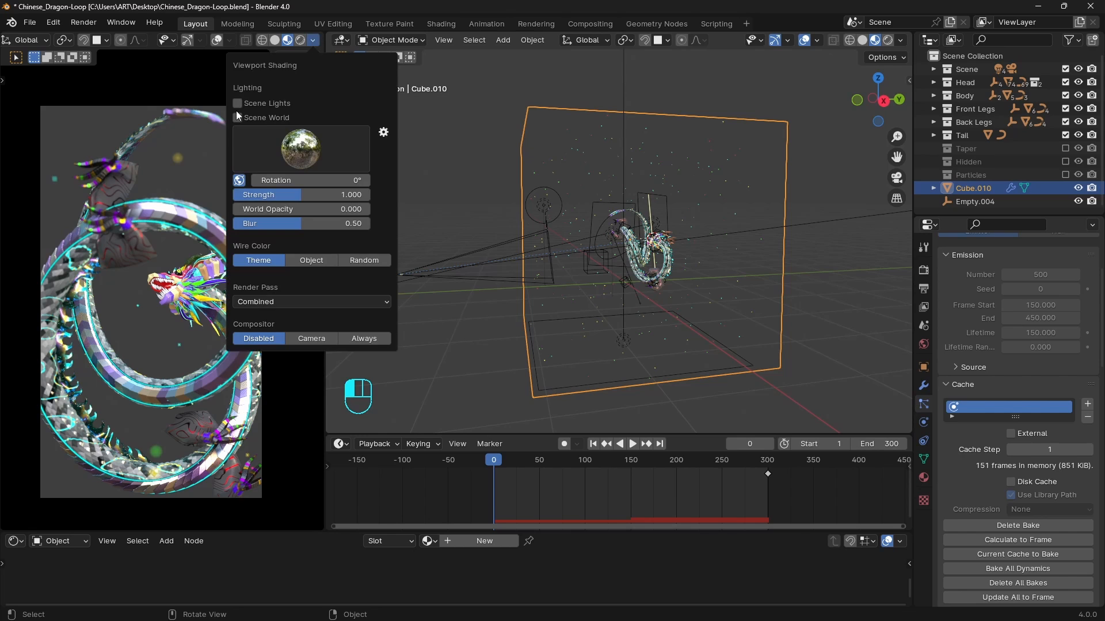
{"action": "left_click", "coordinate": [235, 104]}
{"action": "left_click", "coordinate": [236, 117]}
{"action": "scroll", "coordinate": [237, 300], "scroll_direction": "up", "scroll_amount": 1}
{"action": "middle_click_drag", "start_coordinate": [233, 321], "coordinate": [228, 304], "text": "shift"}
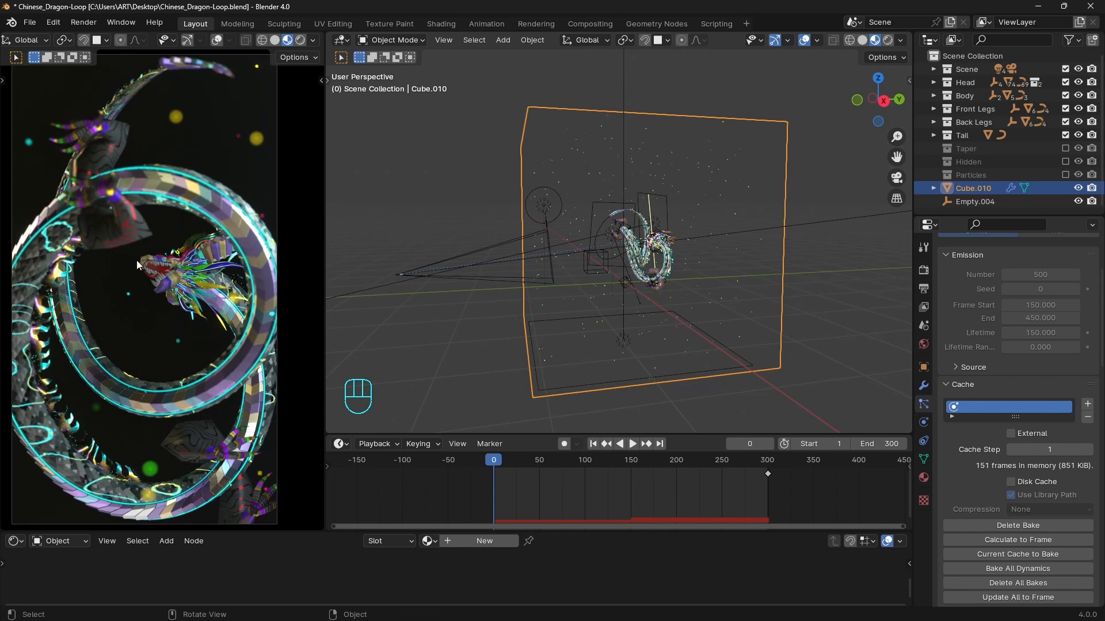
- Turn off Simplify in the scene's render settings
{"action": "left_click", "coordinate": [924, 269]}
{"action": "scroll", "coordinate": [1033, 451], "scroll_direction": "down", "scroll_amount": 1}
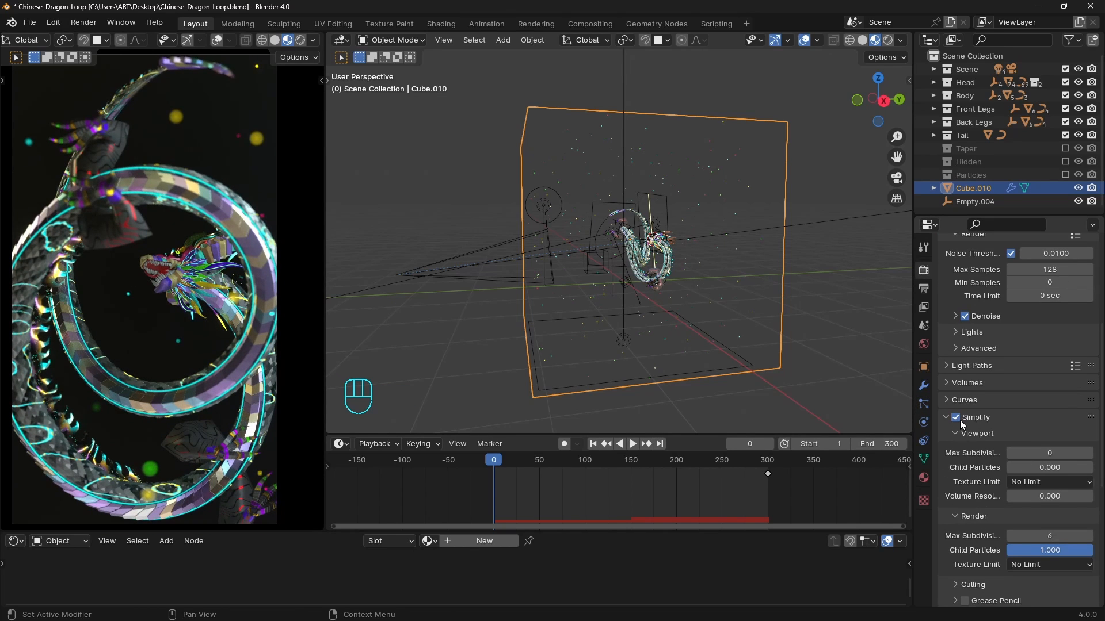
{"action": "left_click", "coordinate": [955, 417]}
{"action": "scroll", "coordinate": [956, 417], "scroll_direction": "up", "scroll_amount": 5}
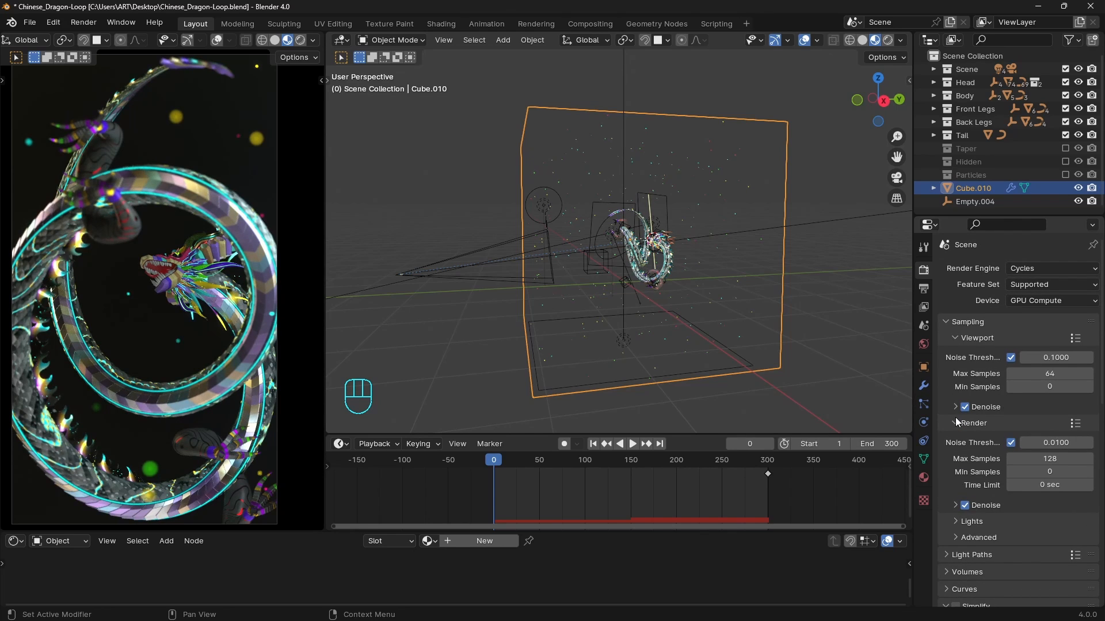
- Set the render output to FFmpeg Video in an MPEG-4 container with Perceptually Lossless quality
{"action": "left_click", "coordinate": [924, 288]}
{"action": "scroll", "coordinate": [1009, 319], "scroll_direction": "down", "scroll_amount": 5}
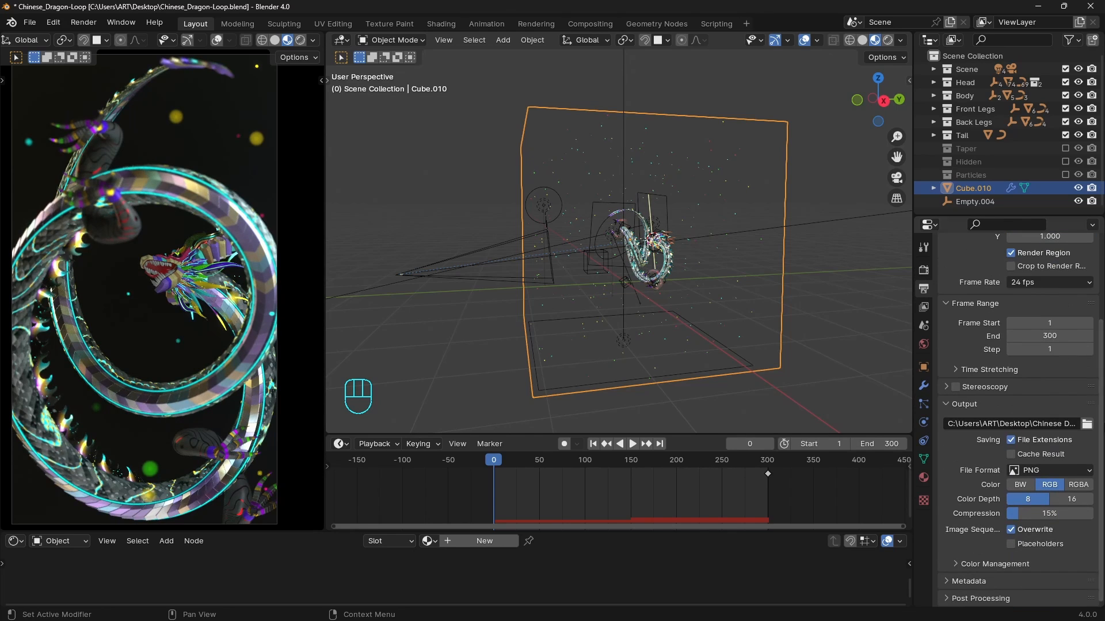
{"action": "left_click", "coordinate": [1082, 472]}
{"action": "left_click", "coordinate": [1037, 535]}
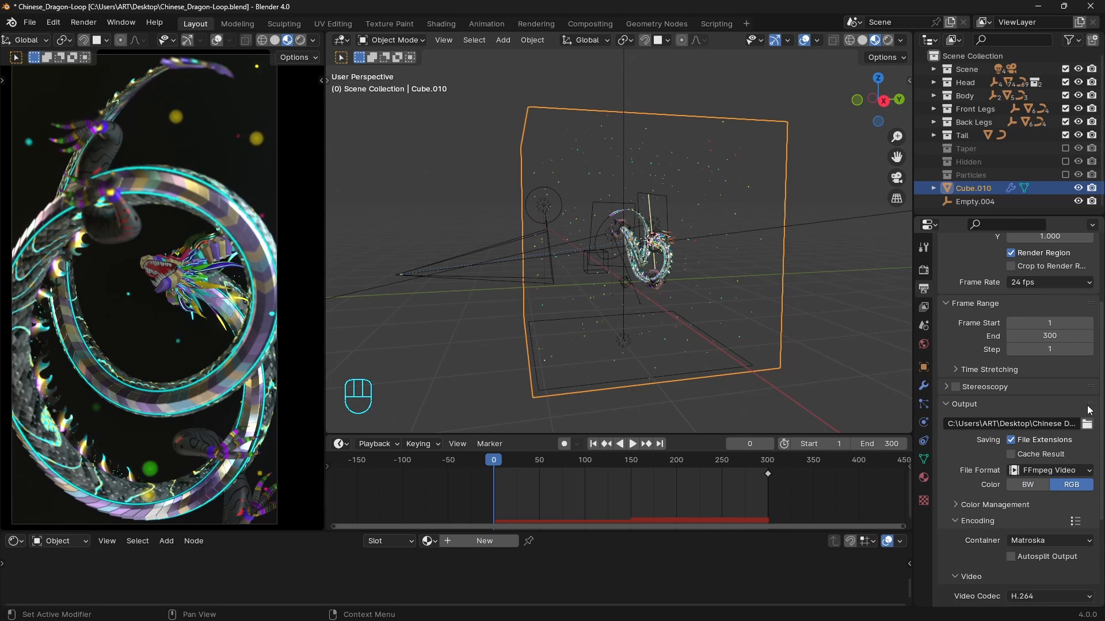
{"action": "scroll", "coordinate": [1072, 490], "scroll_direction": "down", "scroll_amount": 3}
{"action": "left_click", "coordinate": [1070, 489]}
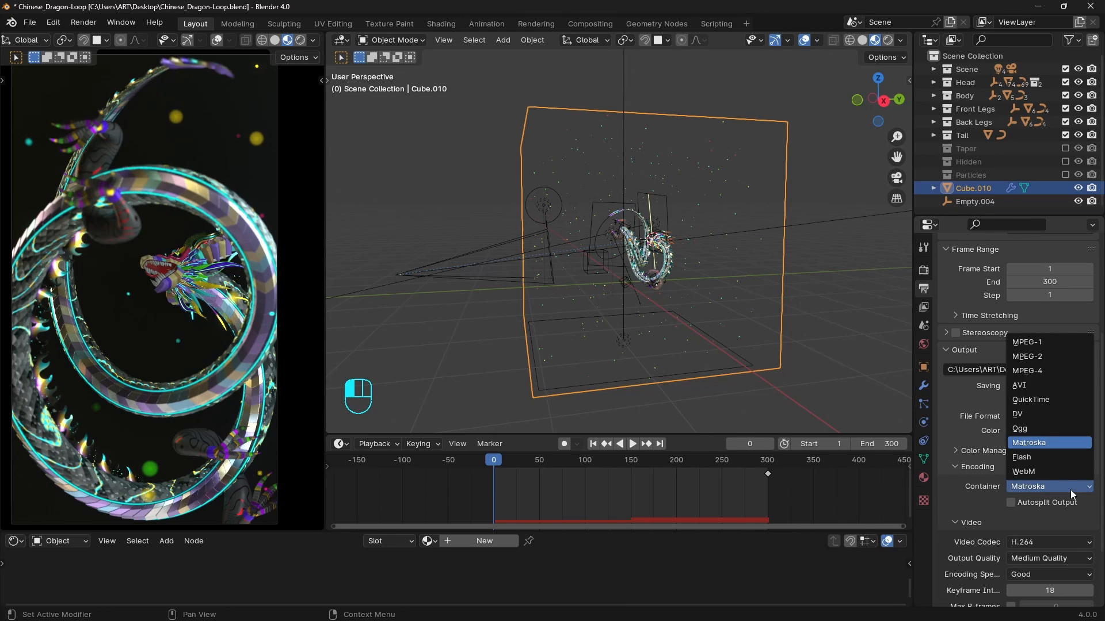
{"action": "left_click", "coordinate": [1030, 371]}
{"action": "scroll", "coordinate": [1047, 491], "scroll_direction": "down", "scroll_amount": 3}
{"action": "left_click", "coordinate": [1045, 472]}
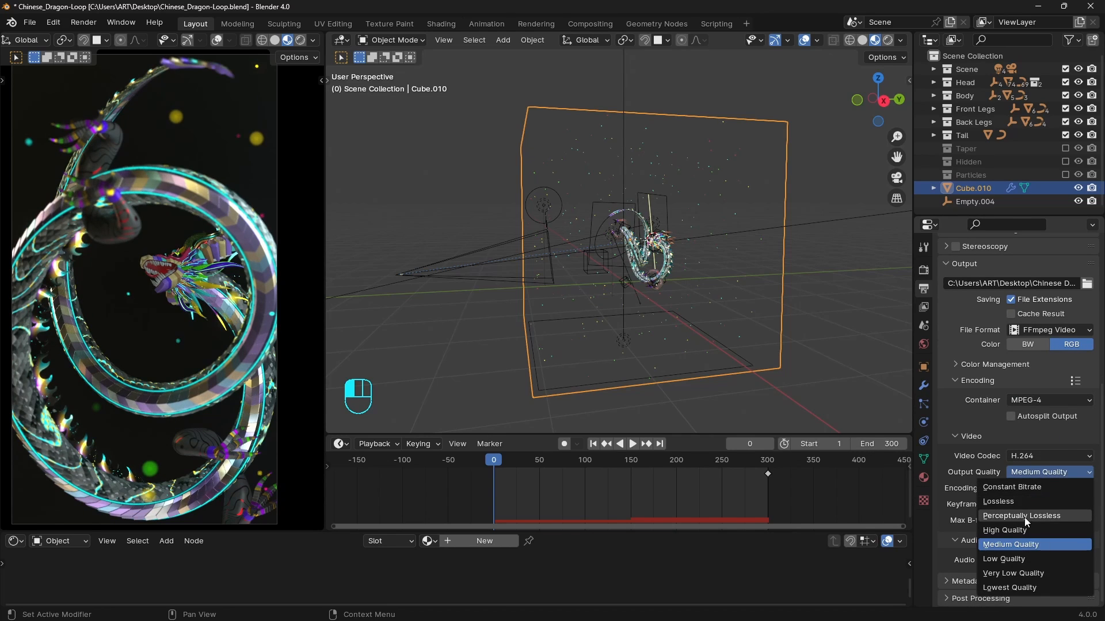
{"action": "left_click", "coordinate": [1024, 517]}
{"action": "scroll", "coordinate": [1058, 306], "scroll_direction": "up", "scroll_amount": 3}
- Set the output resolution scale to 50% and run a viewport render animation from the camera view
{"action": "left_click", "coordinate": [923, 270]}
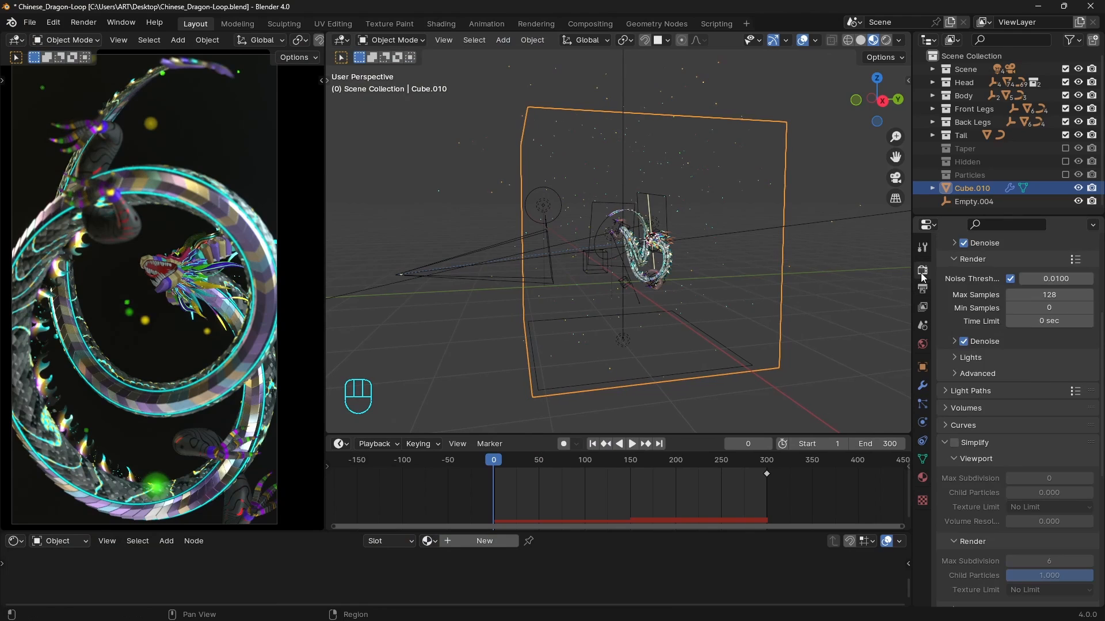
{"action": "scroll", "coordinate": [977, 314], "scroll_direction": "up", "scroll_amount": 3}
{"action": "left_click", "coordinate": [923, 288]}
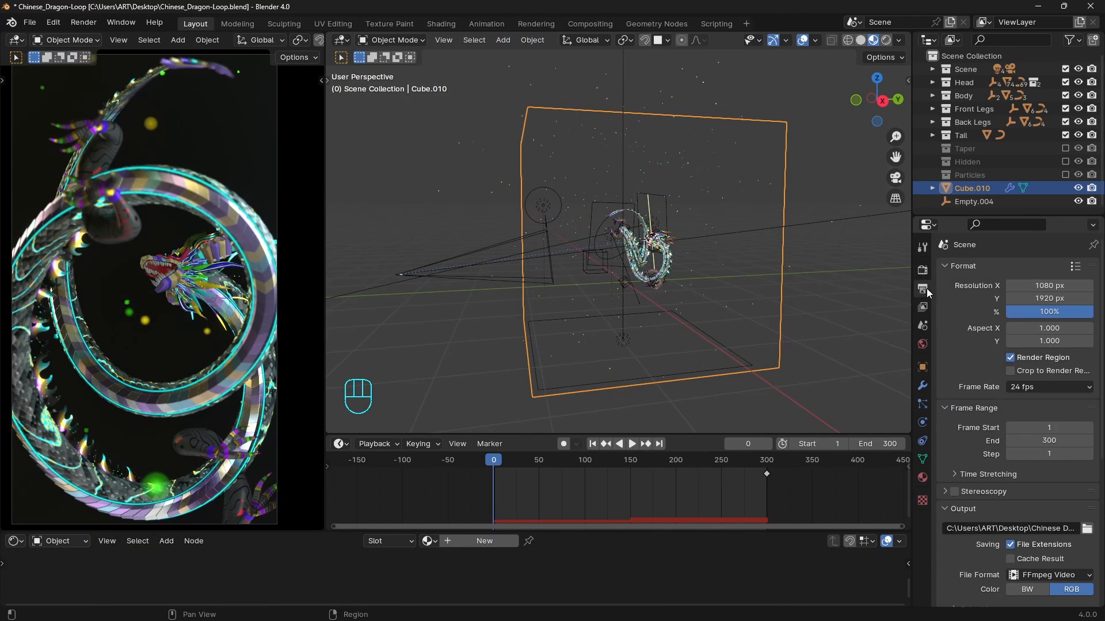
{"action": "left_click", "coordinate": [1057, 314]}
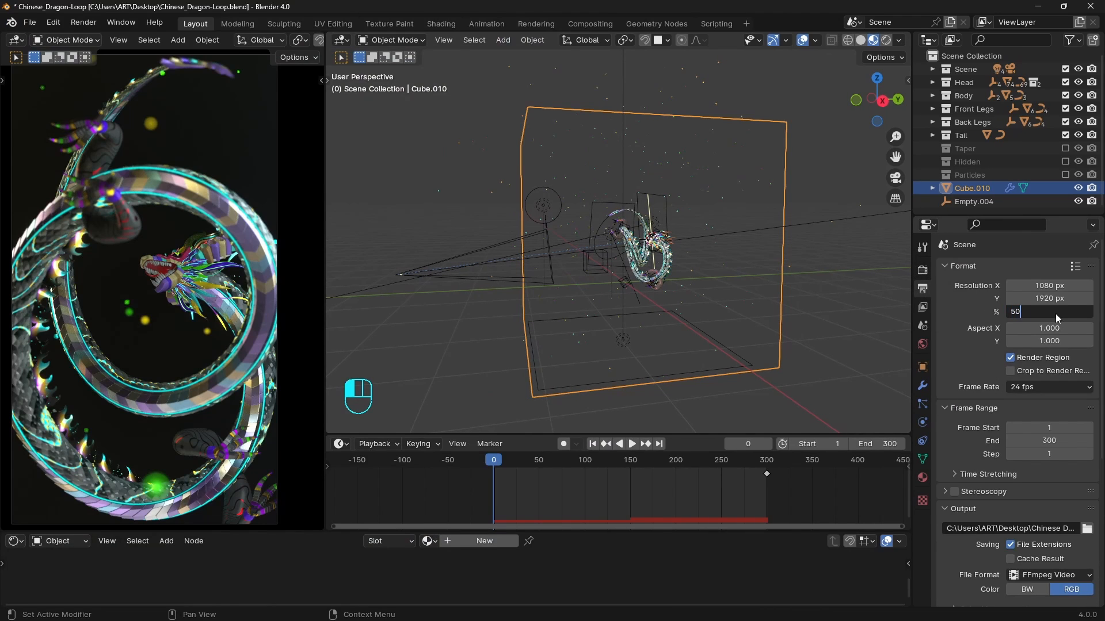
{"action": "key", "text": "Return"}
{"action": "left_click", "coordinate": [118, 40]}
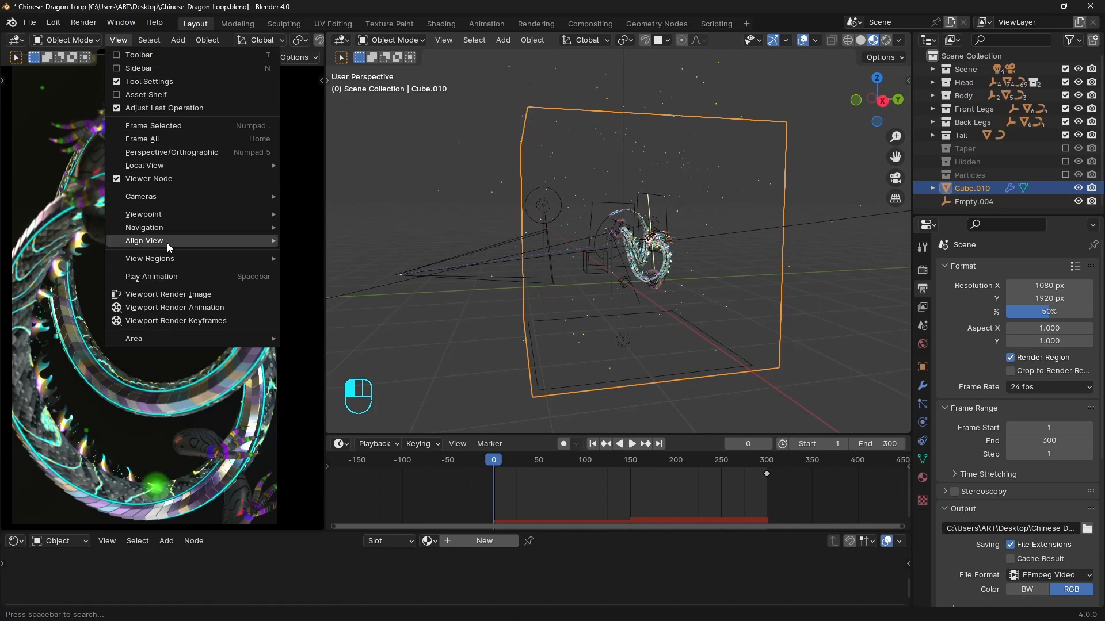
{"action": "left_click", "coordinate": [171, 308]}
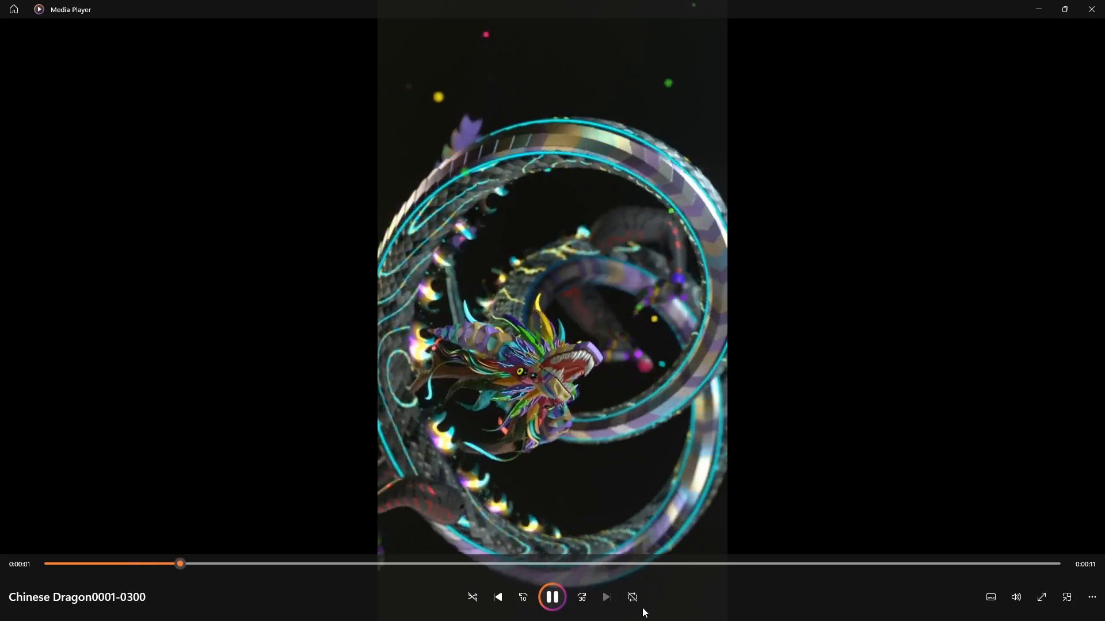
- In Media Player, turn on repeat for the rendered Chinese Dragon0001-0300 video and replay its ending to check the loop
{"action": "left_click", "coordinate": [633, 597]}
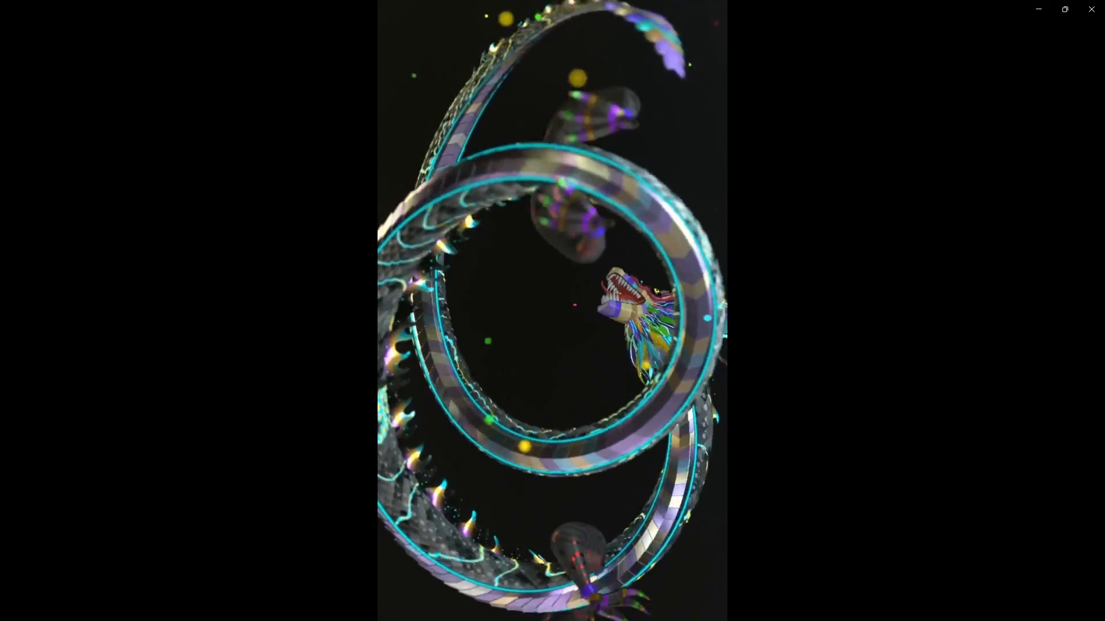
{"action": "left_click", "coordinate": [981, 567]}
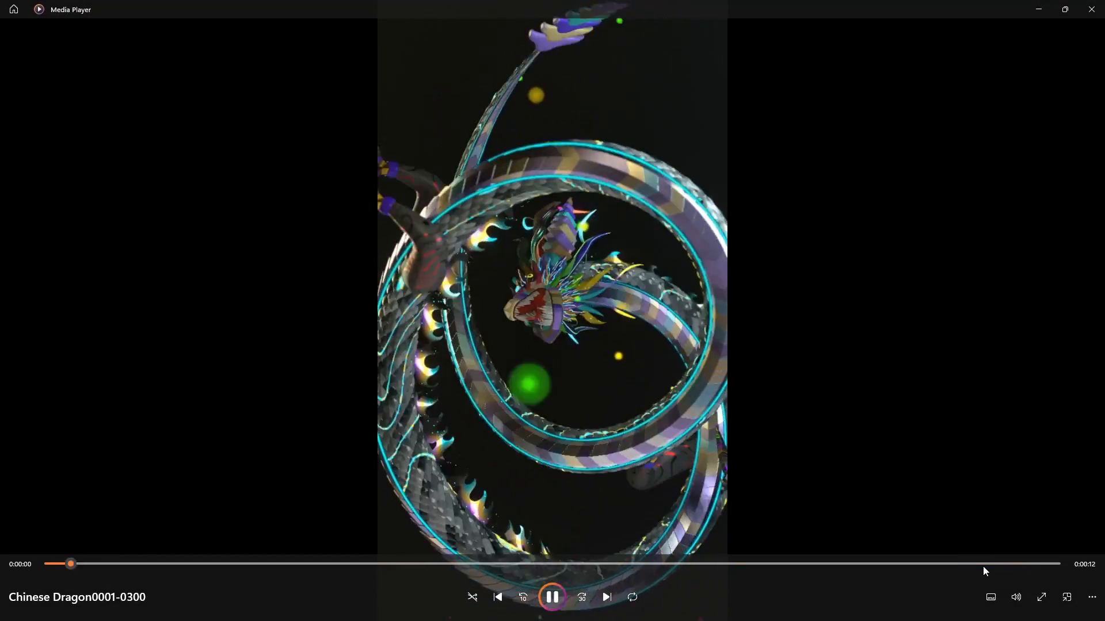
{"action": "left_click", "coordinate": [982, 565]}
{"action": "left_click", "coordinate": [977, 564]}
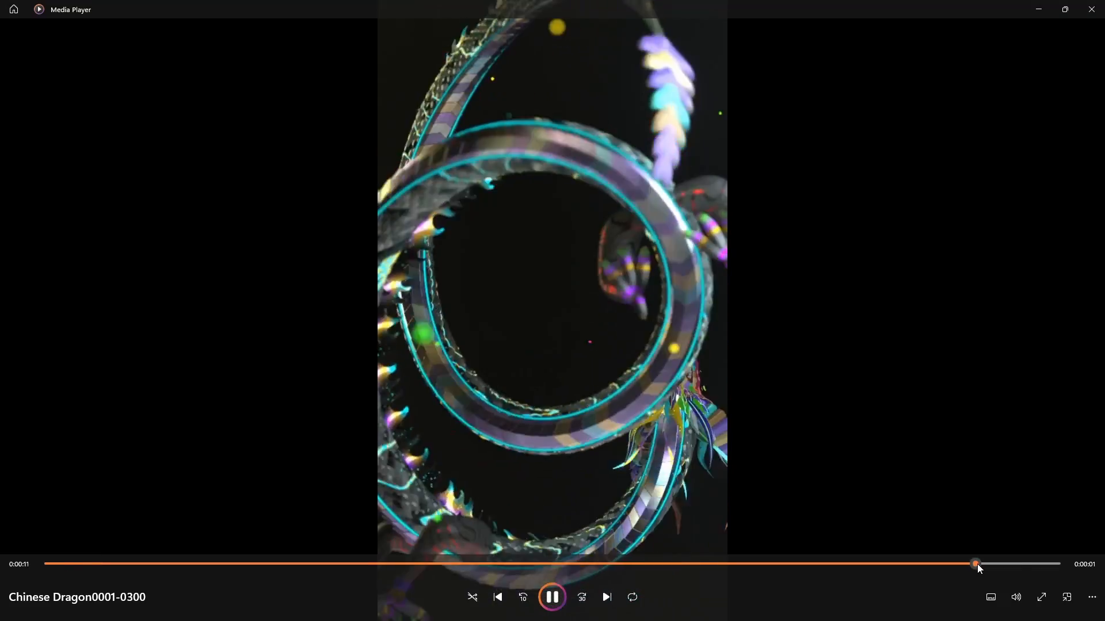
{"action": "left_click", "coordinate": [977, 564]}
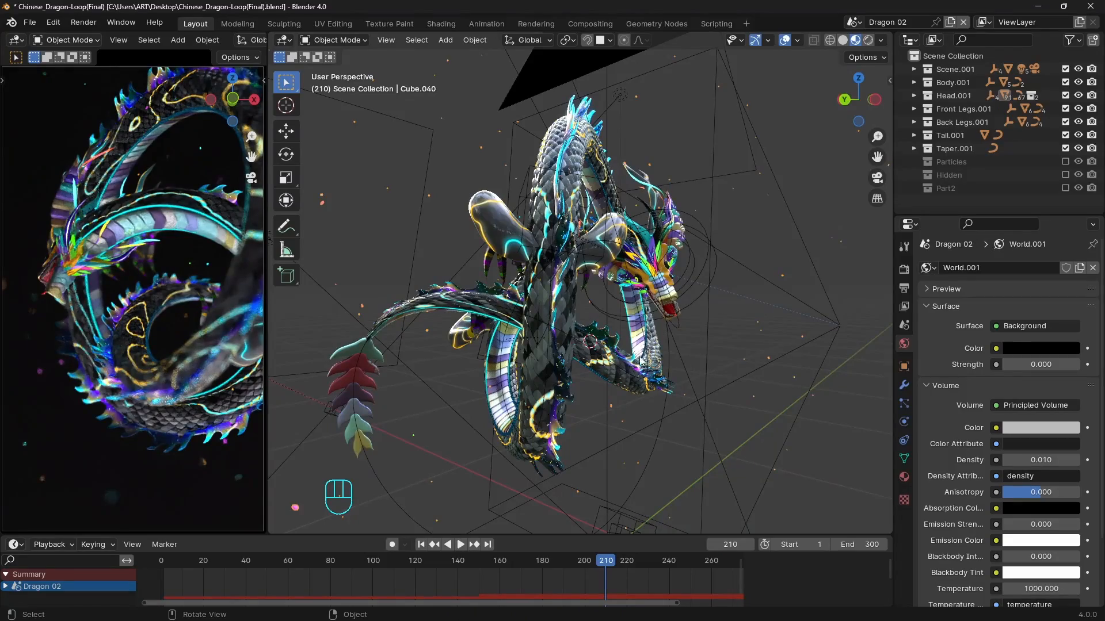
- In Blender, examine the finished dragon of the Chinese_Dragon-Loop(Final) file from several angles
{"action": "middle_click_drag", "start_coordinate": [645, 362], "coordinate": [572, 354]}
{"action": "middle_click_drag", "start_coordinate": [495, 275], "coordinate": [628, 274]}
{"action": "middle_click_drag", "start_coordinate": [628, 274], "coordinate": [675, 268]}
{"action": "scroll", "coordinate": [674, 268], "scroll_direction": "up", "scroll_amount": 2}
{"action": "scroll", "coordinate": [668, 276], "scroll_direction": "down", "scroll_amount": 2}
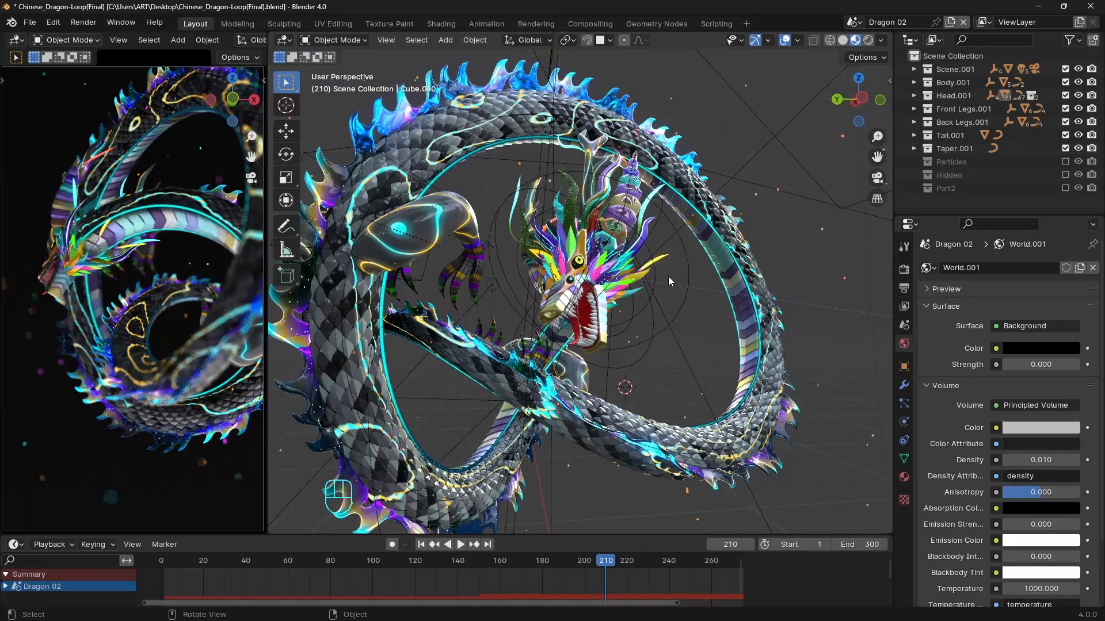
- Select the dragon's back leg, enlarge the timeline area, switch it to the Shader Editor, and examine the leg's material nodes
{"action": "left_click", "coordinate": [486, 232]}
{"action": "scroll", "coordinate": [502, 243], "scroll_direction": "up", "scroll_amount": 1}
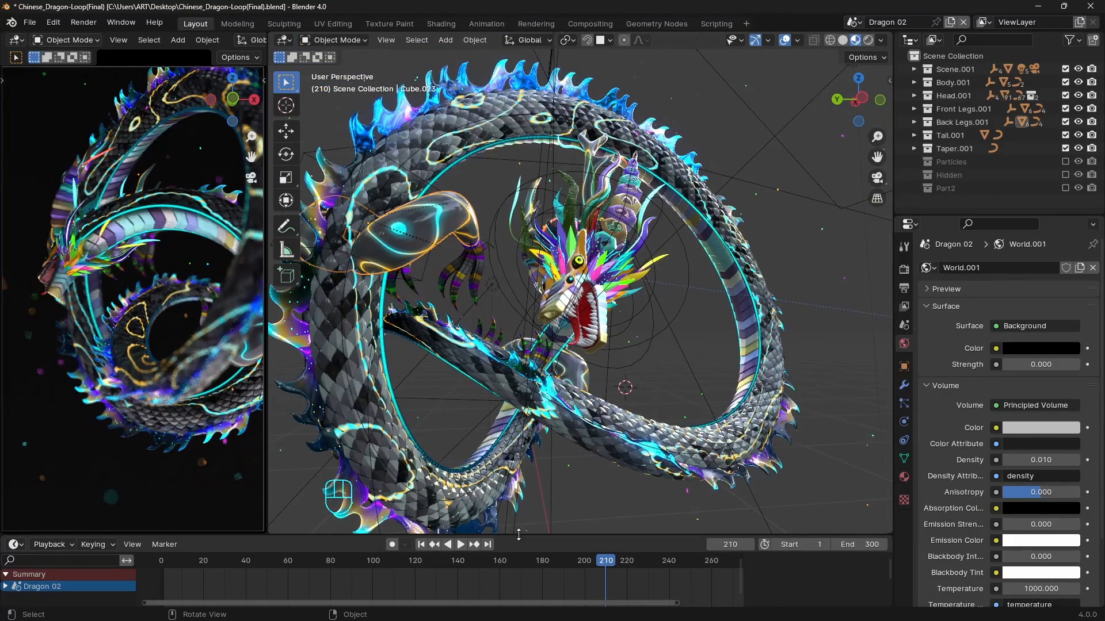
{"action": "left_click_drag", "start_coordinate": [87, 537], "coordinate": [86, 405]}
{"action": "left_click", "coordinate": [14, 414]}
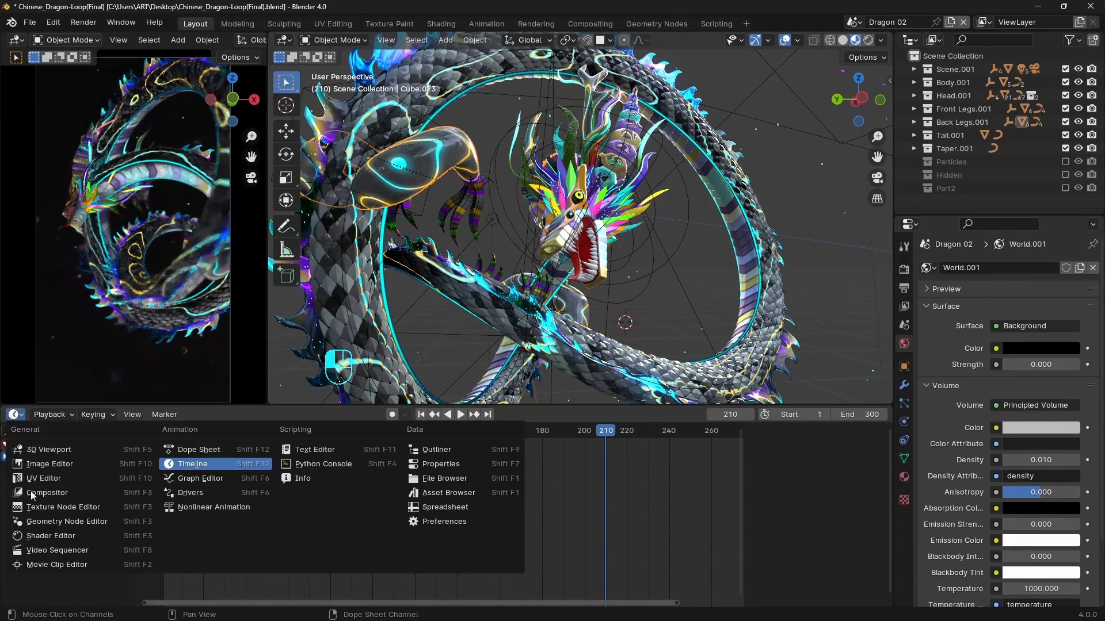
{"action": "left_click", "coordinate": [51, 536]}
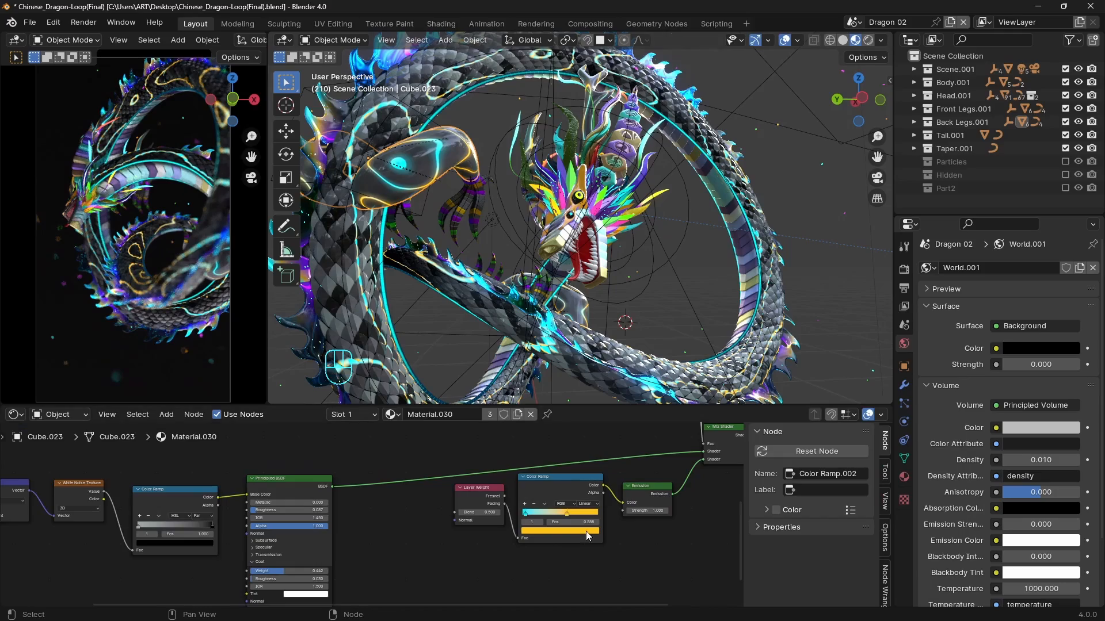
{"action": "scroll", "coordinate": [679, 498], "scroll_direction": "down", "scroll_amount": 5}
{"action": "middle_click_drag", "start_coordinate": [684, 495], "coordinate": [527, 554]}
{"action": "scroll", "coordinate": [438, 507], "scroll_direction": "up", "scroll_amount": 7}
{"action": "middle_click_drag", "start_coordinate": [431, 504], "coordinate": [471, 519]}
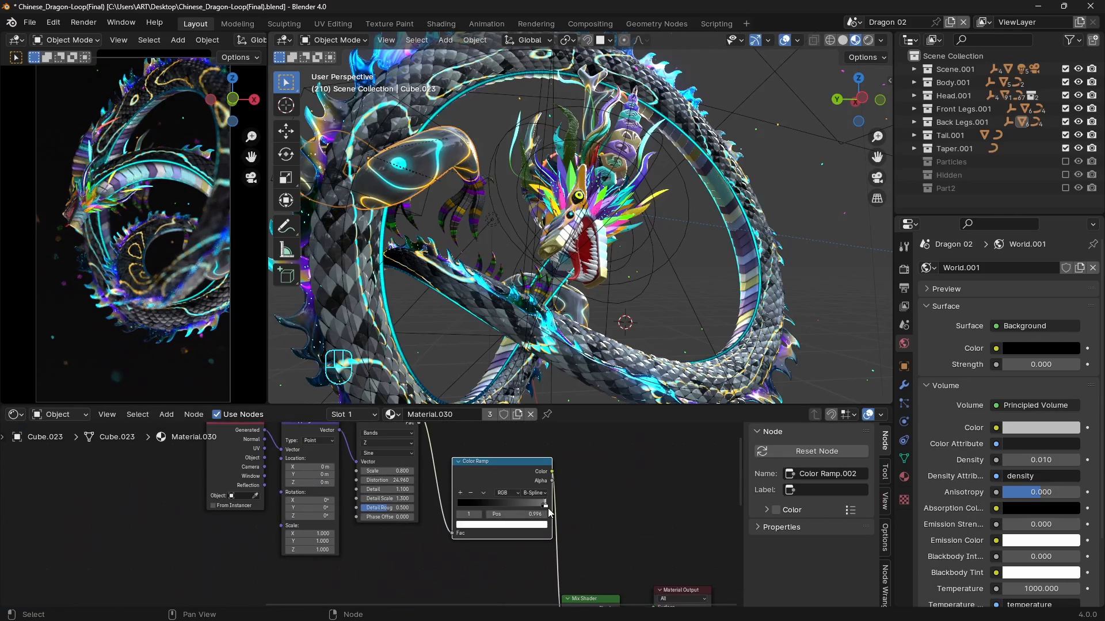
- Examine the dragon's head up close, selecting a horn and a head feather to show their materials
{"action": "middle_click_drag", "start_coordinate": [617, 245], "coordinate": [722, 124]}
{"action": "left_click", "coordinate": [526, 153]}
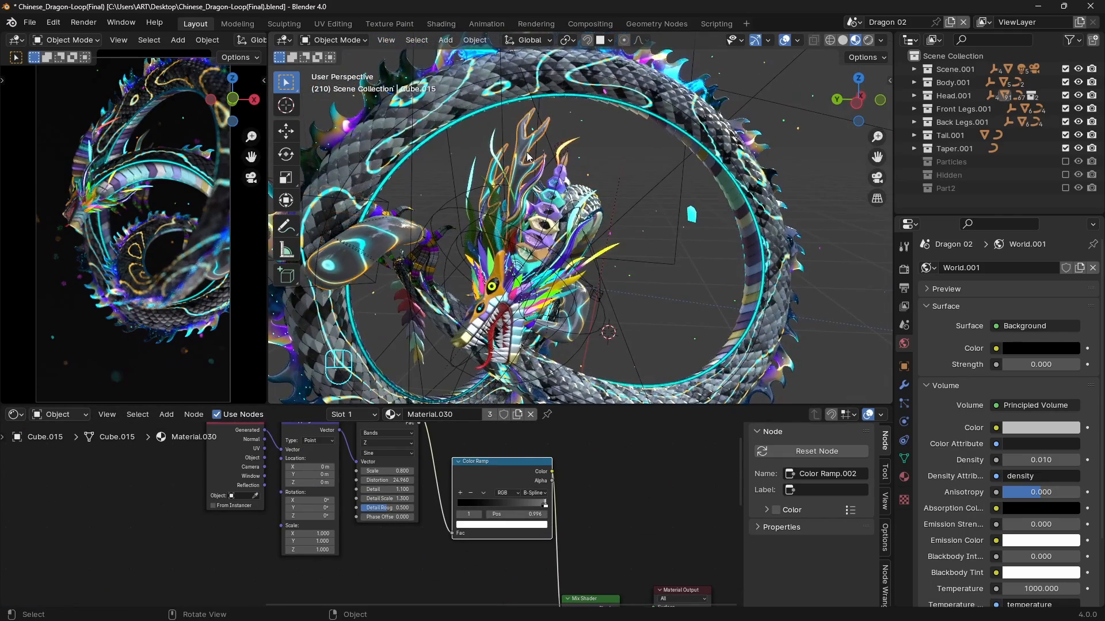
{"action": "middle_click_drag", "start_coordinate": [595, 219], "coordinate": [621, 183]}
{"action": "scroll", "coordinate": [617, 241], "scroll_direction": "up", "scroll_amount": 2}
{"action": "middle_click_drag", "start_coordinate": [621, 182], "coordinate": [619, 166]}
{"action": "scroll", "coordinate": [546, 235], "scroll_direction": "up", "scroll_amount": 2}
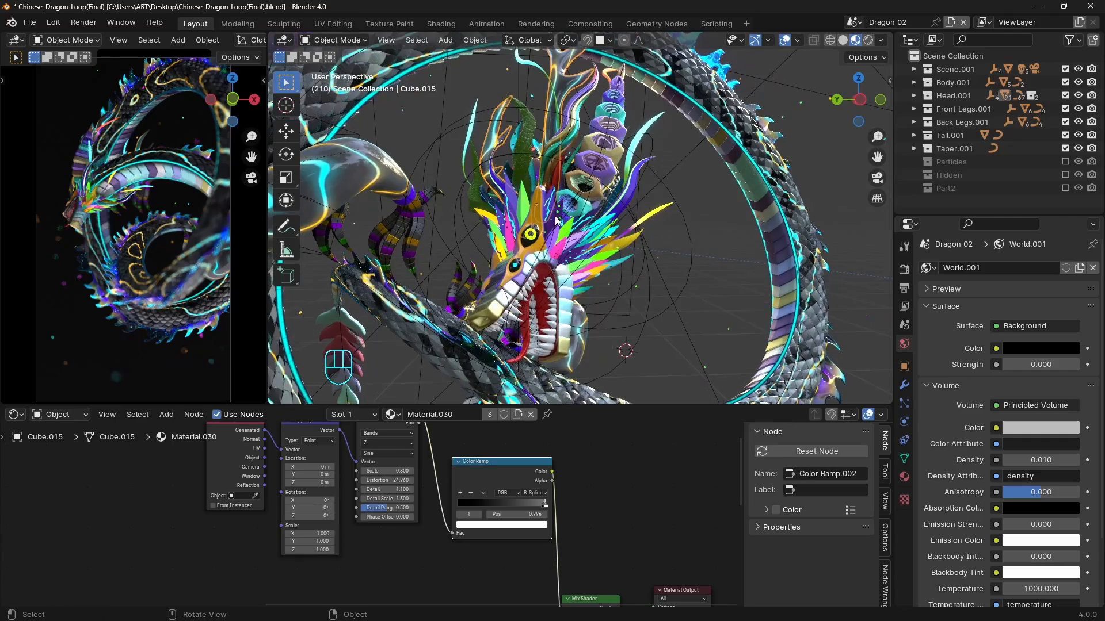
{"action": "left_click", "coordinate": [555, 216]}
{"action": "scroll", "coordinate": [506, 227], "scroll_direction": "up", "scroll_amount": 4}
{"action": "middle_click_drag", "start_coordinate": [554, 208], "coordinate": [650, 234]}
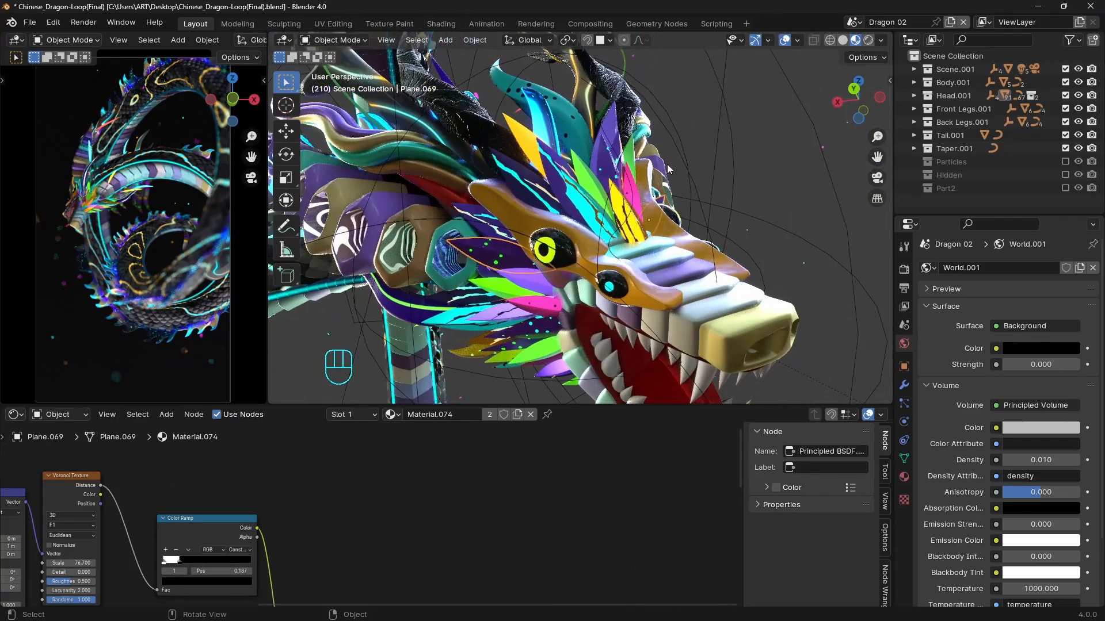
- Select another head feather and examine its full Material.035 node tree with the node sidebar hidden
{"action": "left_click", "coordinate": [587, 211]}
{"action": "scroll", "coordinate": [460, 404], "scroll_direction": "down", "scroll_amount": 1}
{"action": "middle_click_drag", "start_coordinate": [420, 518], "coordinate": [460, 616]}
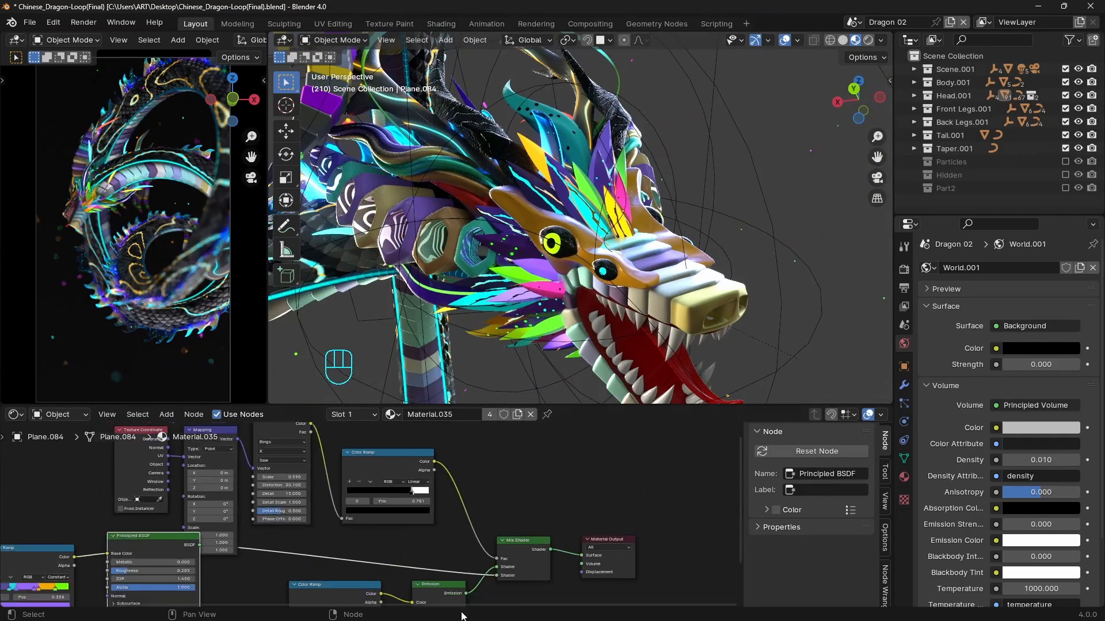
{"action": "scroll", "coordinate": [475, 544], "scroll_direction": "down", "scroll_amount": 5}
{"action": "middle_click_drag", "start_coordinate": [475, 542], "coordinate": [551, 514]}
{"action": "key", "text": "n"}
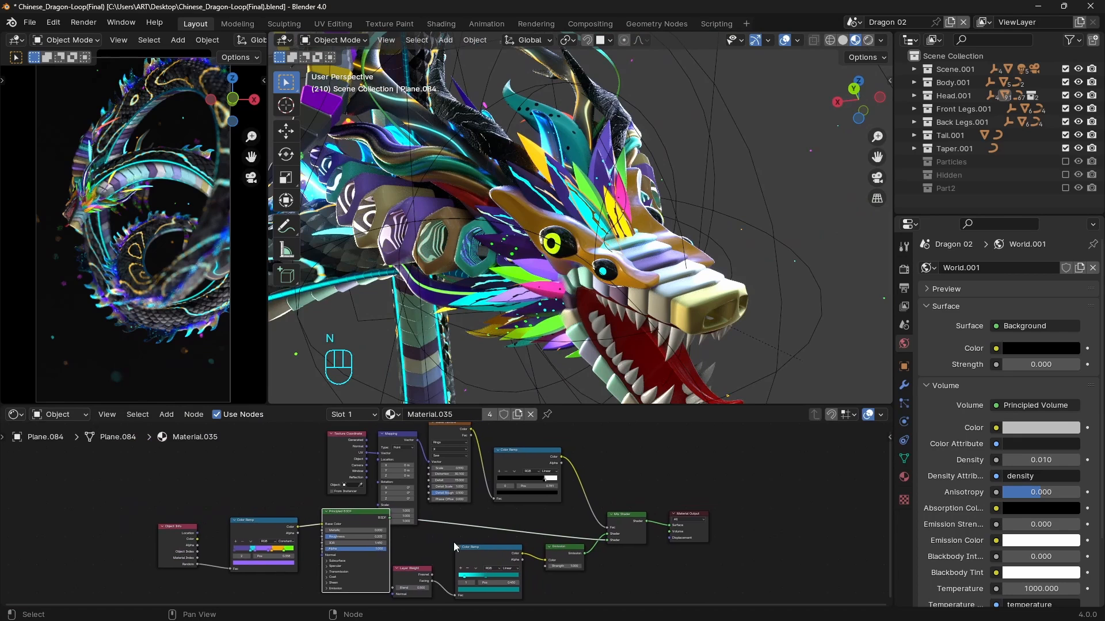
{"action": "left_click_drag", "start_coordinate": [96, 511], "coordinate": [375, 566]}
{"action": "key", "text": "g"}
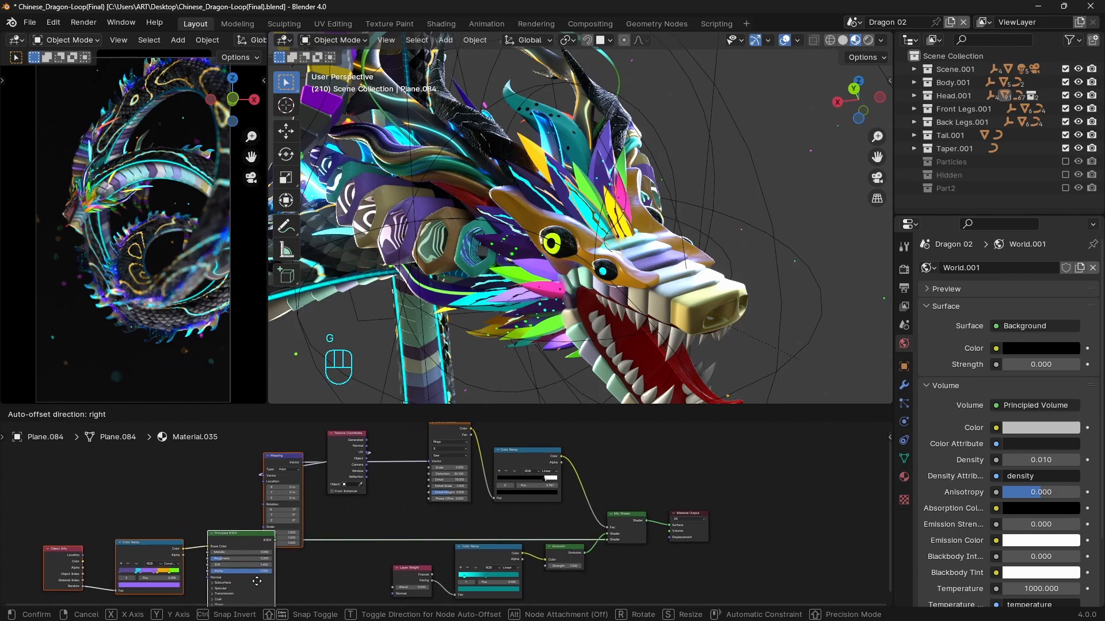
{"action": "right_click", "coordinate": [264, 572]}
- Move the Object Info, Color Ramp and Principled BSDF nodes together away from the Mapping and Layer Weight nodes
{"action": "left_click_drag", "start_coordinate": [62, 510], "coordinate": [340, 571]}
{"action": "key", "text": "g"}
{"action": "left_click", "coordinate": [229, 583]}
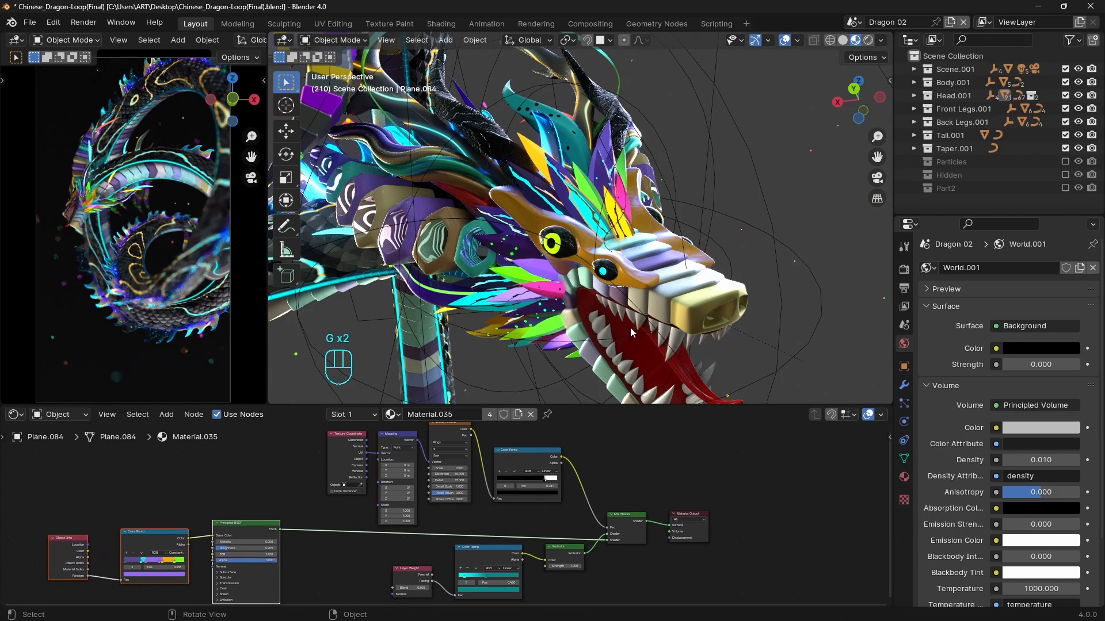
- Select a feather on top of the dragon's head and examine its Material.067 node setup
{"action": "middle_click_drag", "start_coordinate": [649, 212], "coordinate": [544, 217]}
{"action": "left_click", "coordinate": [615, 159]}
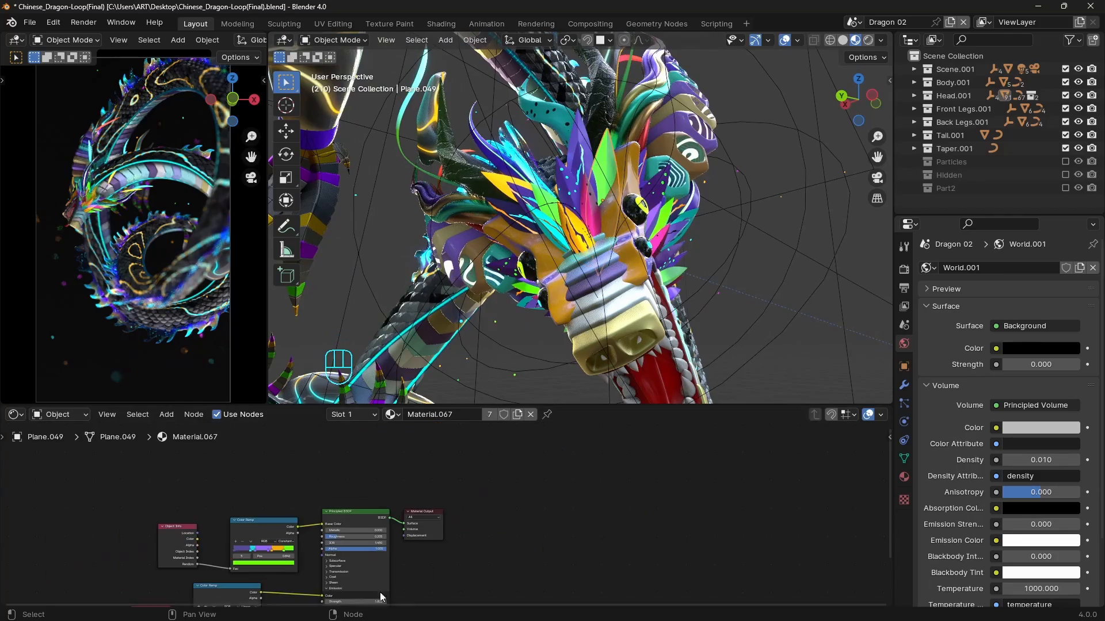
{"action": "middle_click_drag", "start_coordinate": [736, 224], "coordinate": [626, 165]}
{"action": "middle_click_drag", "start_coordinate": [744, 290], "coordinate": [666, 228]}
- Select a feather on the side of the dragon's head and examine its Material.035 node tree
{"action": "left_click", "coordinate": [701, 163]}
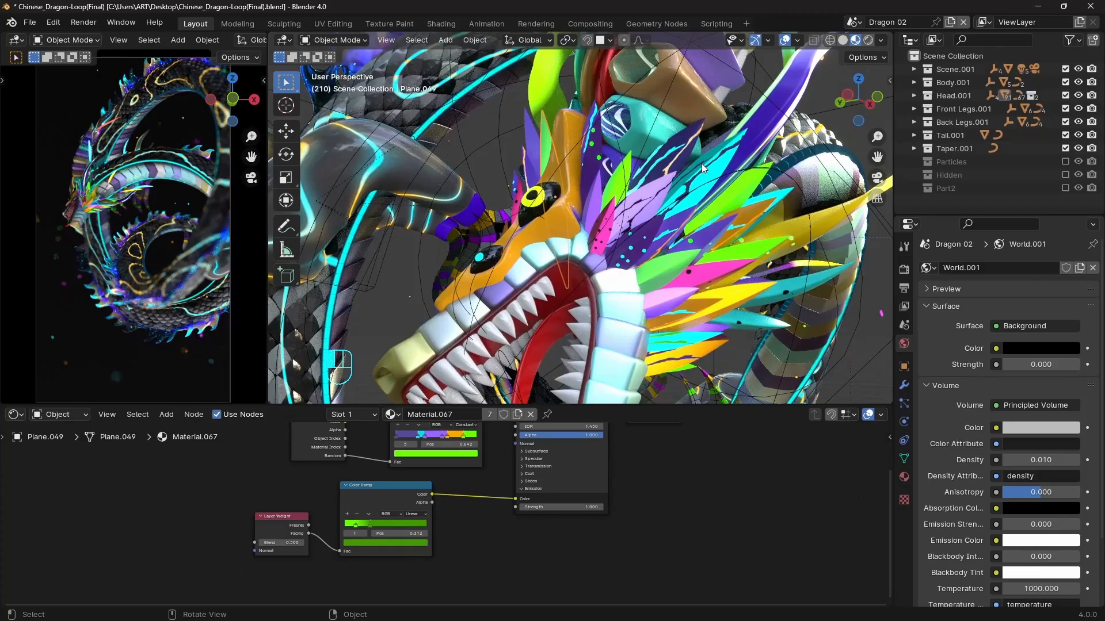
{"action": "middle_click_drag", "start_coordinate": [568, 486], "coordinate": [509, 554]}
{"action": "scroll", "coordinate": [509, 555], "scroll_direction": "down", "scroll_amount": 4}
{"action": "middle_click_drag", "start_coordinate": [681, 485], "coordinate": [559, 543]}
- Select the segmented rings behind the head, review their Material.040 and Material.039 slots, and briefly toggle Edit Mode
{"action": "middle_click_drag", "start_coordinate": [672, 366], "coordinate": [653, 271]}
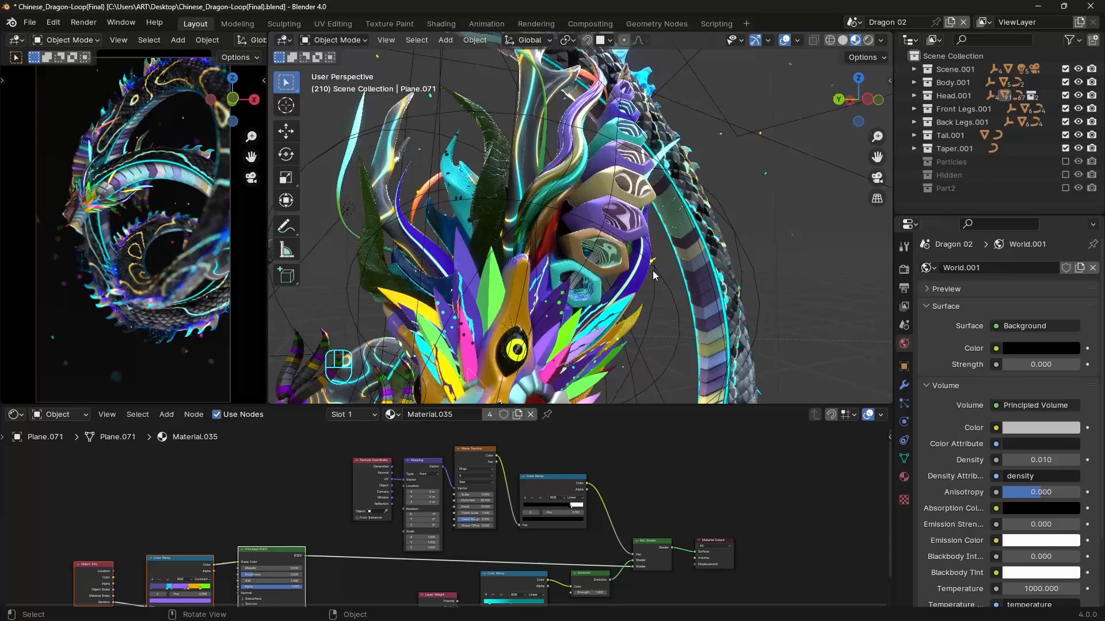
{"action": "left_click", "coordinate": [627, 211]}
{"action": "left_click", "coordinate": [904, 477]}
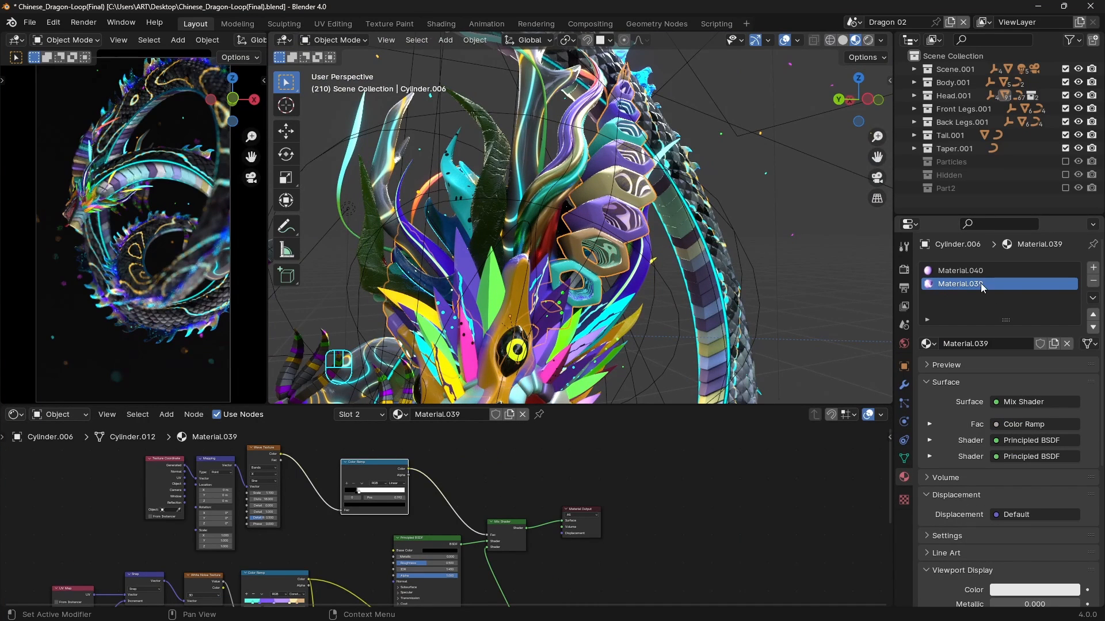
{"action": "key", "text": "Tab"}
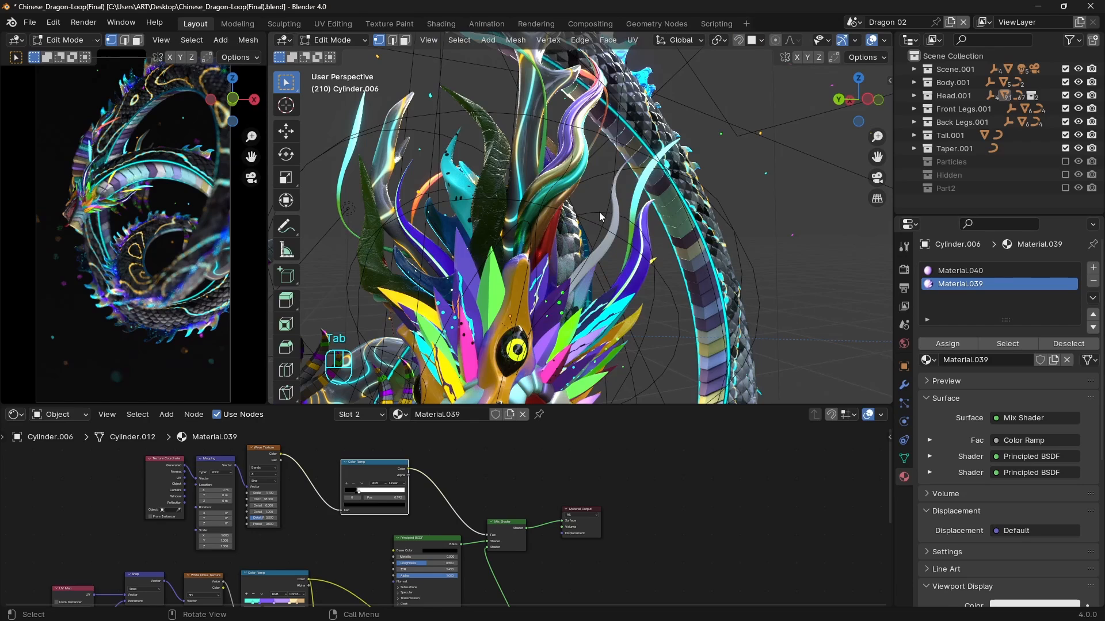
{"action": "key", "text": "Tab"}
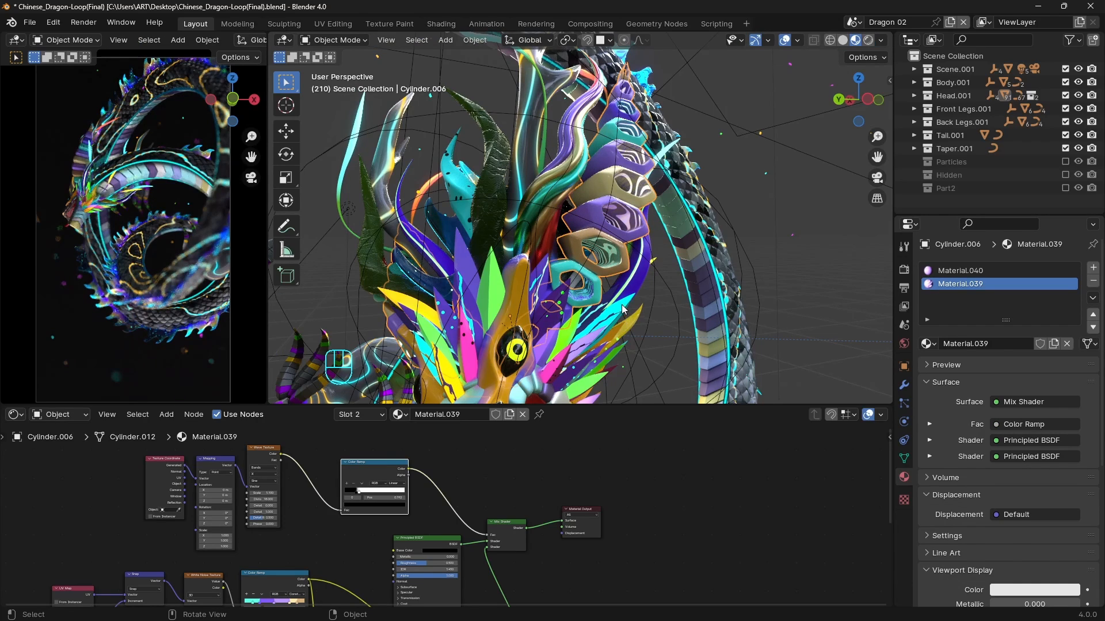
- Select the dragon head's Empty.009, check its physics and constraint settings, and play the animation from the front view
{"action": "middle_click_drag", "start_coordinate": [642, 311], "coordinate": [629, 193]}
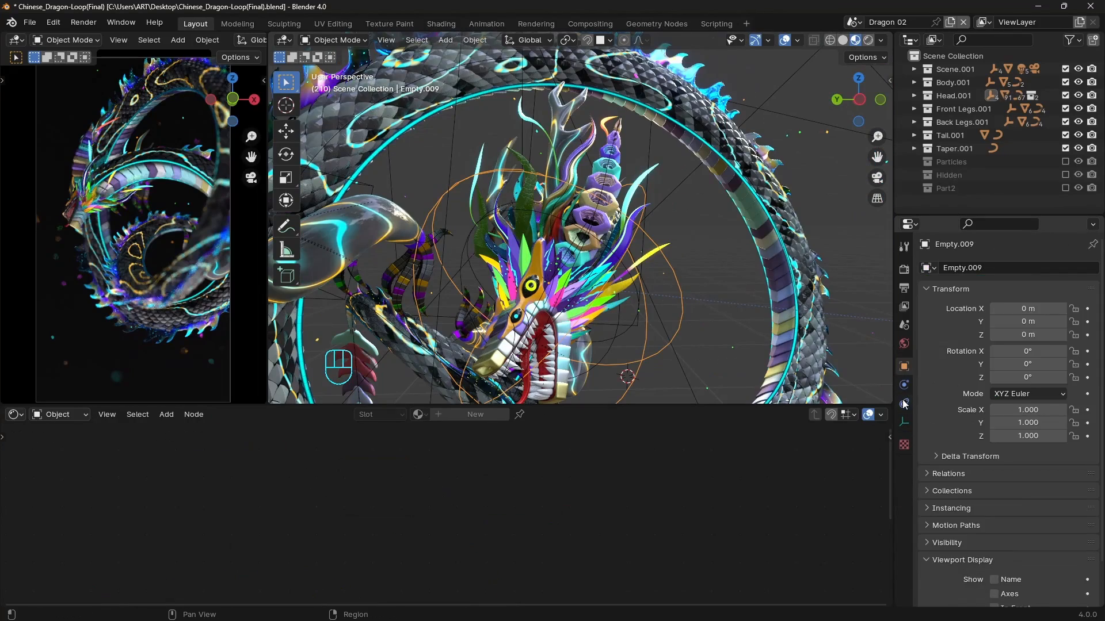
{"action": "left_click", "coordinate": [905, 387]}
{"action": "left_click", "coordinate": [905, 403]}
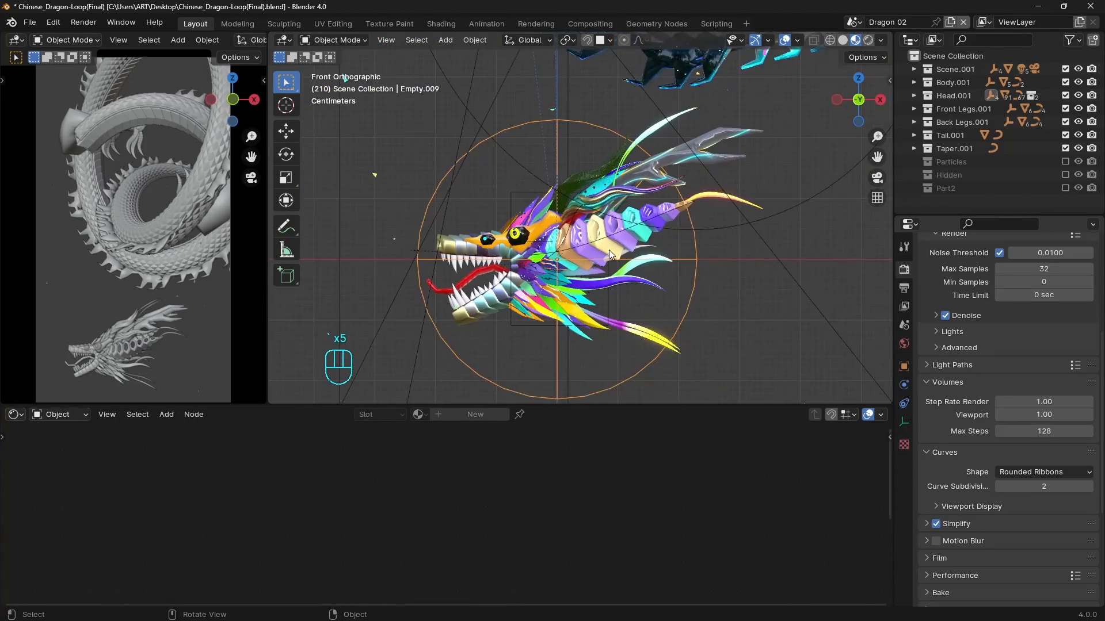
{"action": "key", "text": "space"}
{"action": "middle_click_drag", "start_coordinate": [658, 272], "coordinate": [650, 272], "text": "shift"}
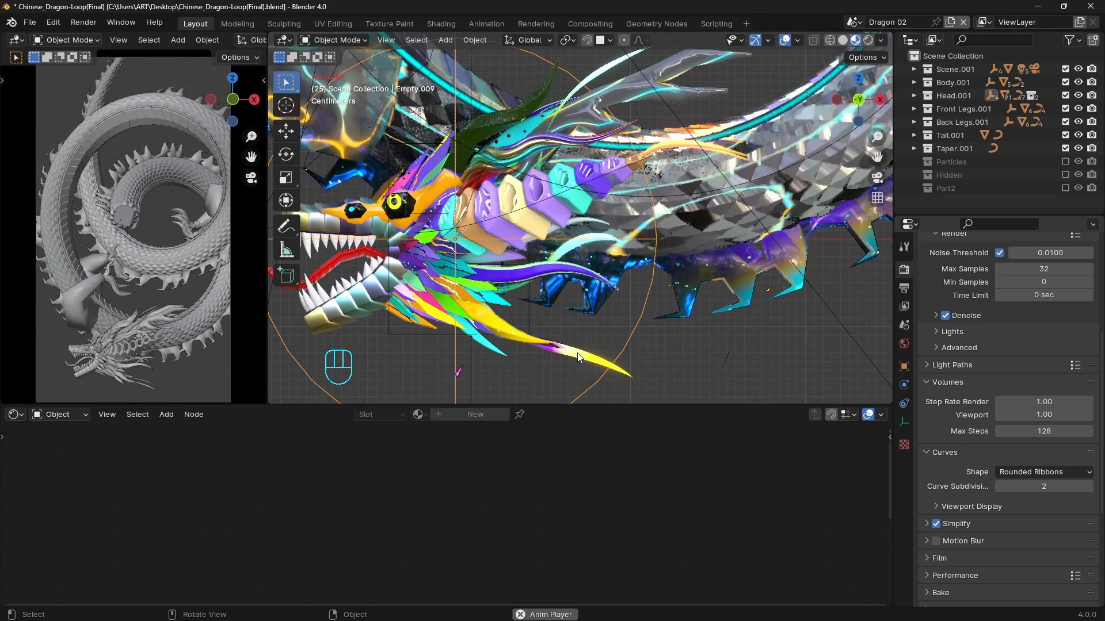
{"action": "key", "text": "space"}
- Select the yellow whisker under the jaw, show its Wave modifier settings, and play the animation
{"action": "left_click", "coordinate": [595, 345]}
{"action": "left_click", "coordinate": [904, 384]}
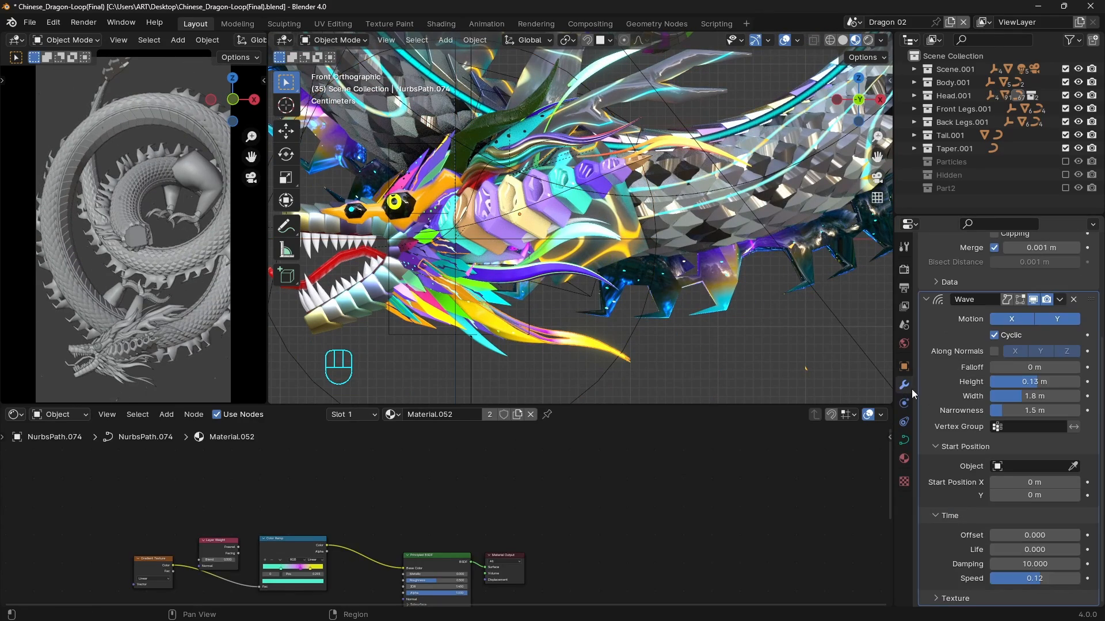
{"action": "key", "text": "space"}
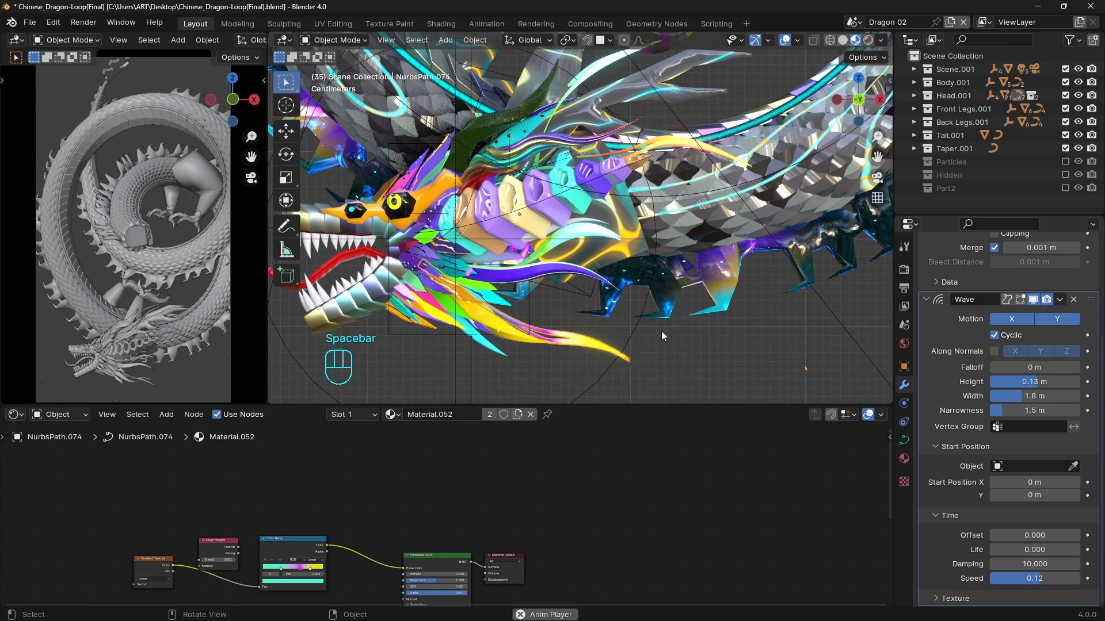
{"action": "key", "text": "space"}
- Switch to solid shading, exclude the Body.001 collection, and play the animation of the dragon's head alone
{"action": "key", "text": "z"}
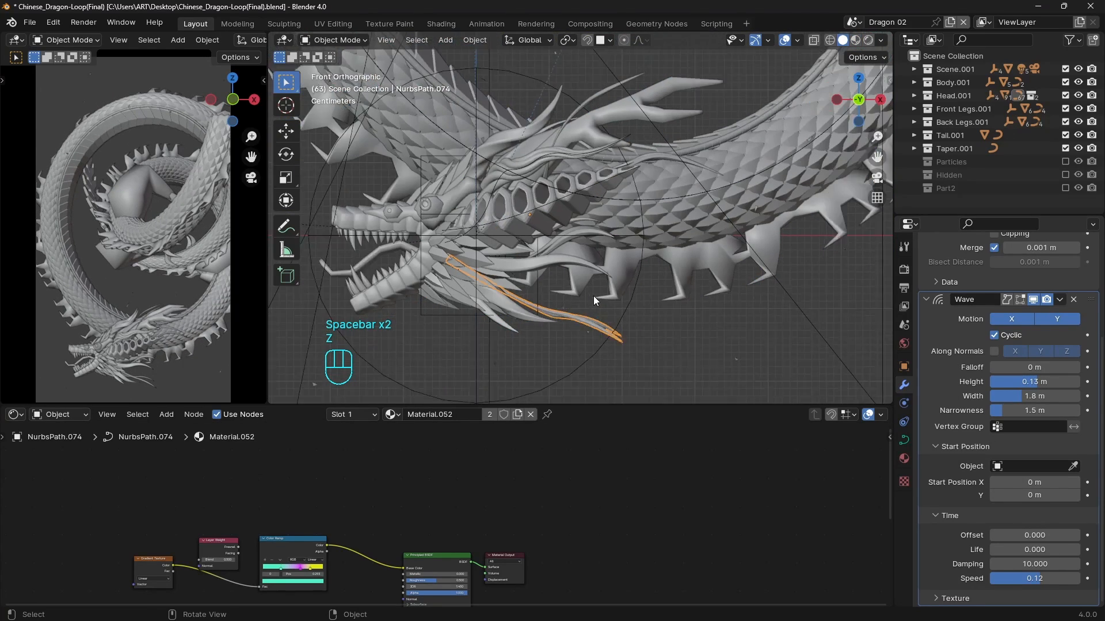
{"action": "left_click", "coordinate": [1065, 83]}
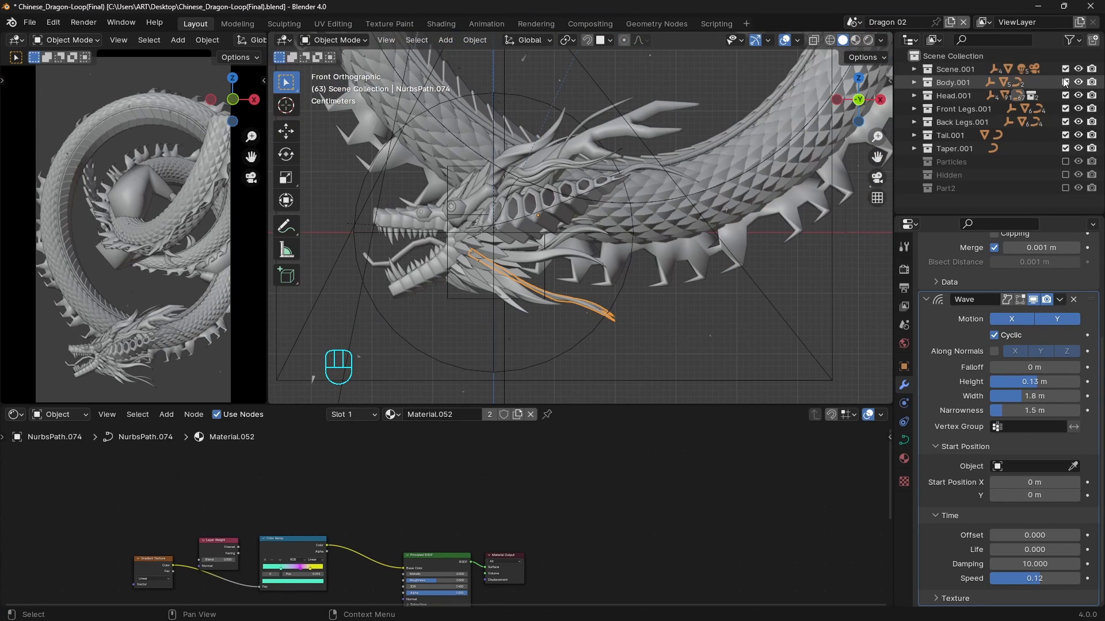
{"action": "key", "text": "space"}
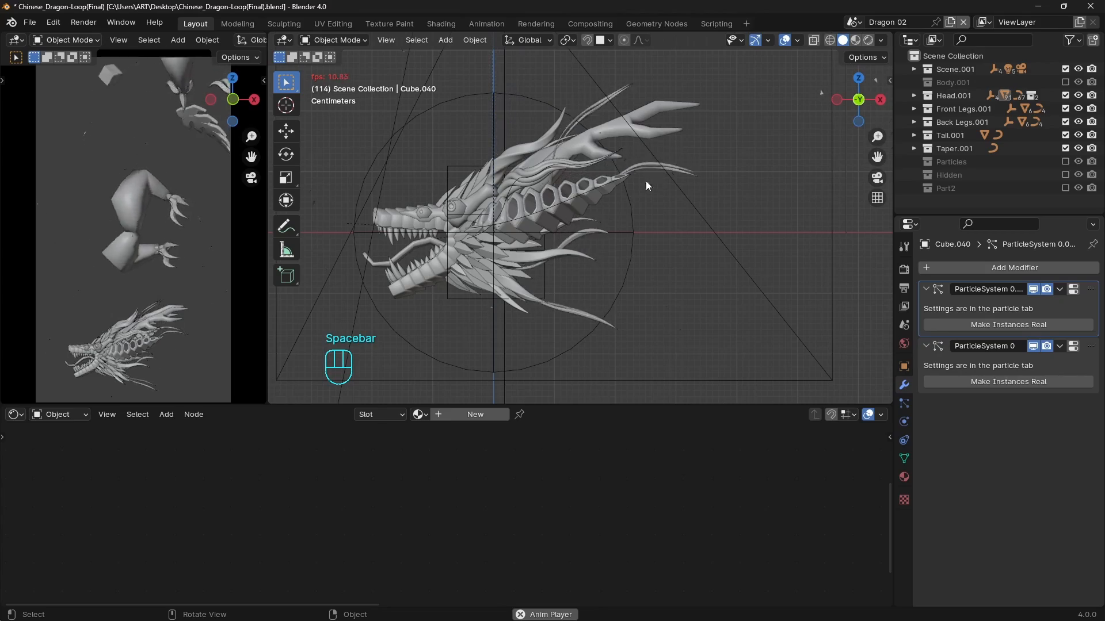
{"action": "key", "text": "space"}
- Go to frame 300, focus on the Part2 object inside the dragon's body, and show its particle systems
{"action": "key", "text": "shift+Right"}
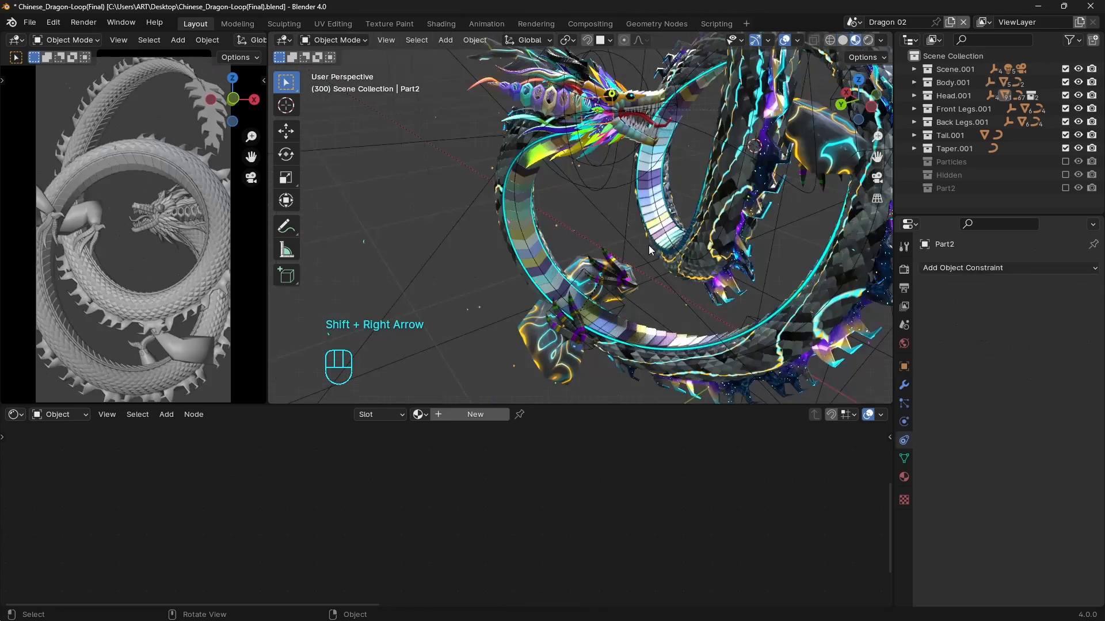
{"action": "scroll", "coordinate": [649, 162], "scroll_direction": "up", "scroll_amount": 3}
{"action": "middle_click_drag", "start_coordinate": [649, 162], "coordinate": [523, 256], "text": "shift"}
{"action": "scroll", "coordinate": [610, 195], "scroll_direction": "up", "scroll_amount": 3}
{"action": "key", "text": "KP_Decimal"}
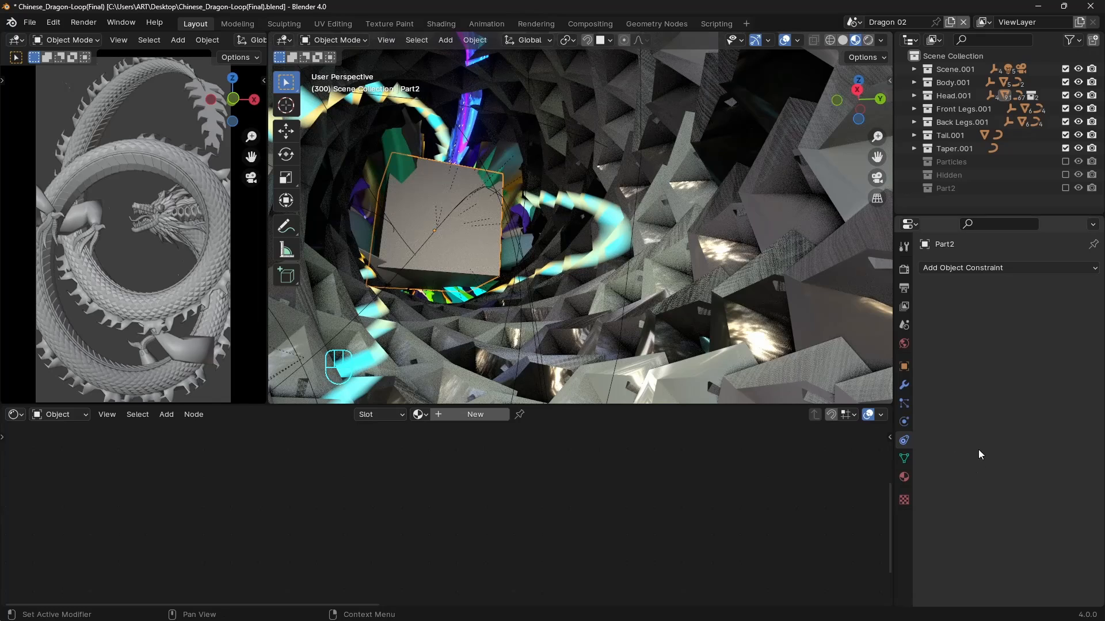
{"action": "left_click", "coordinate": [904, 404]}
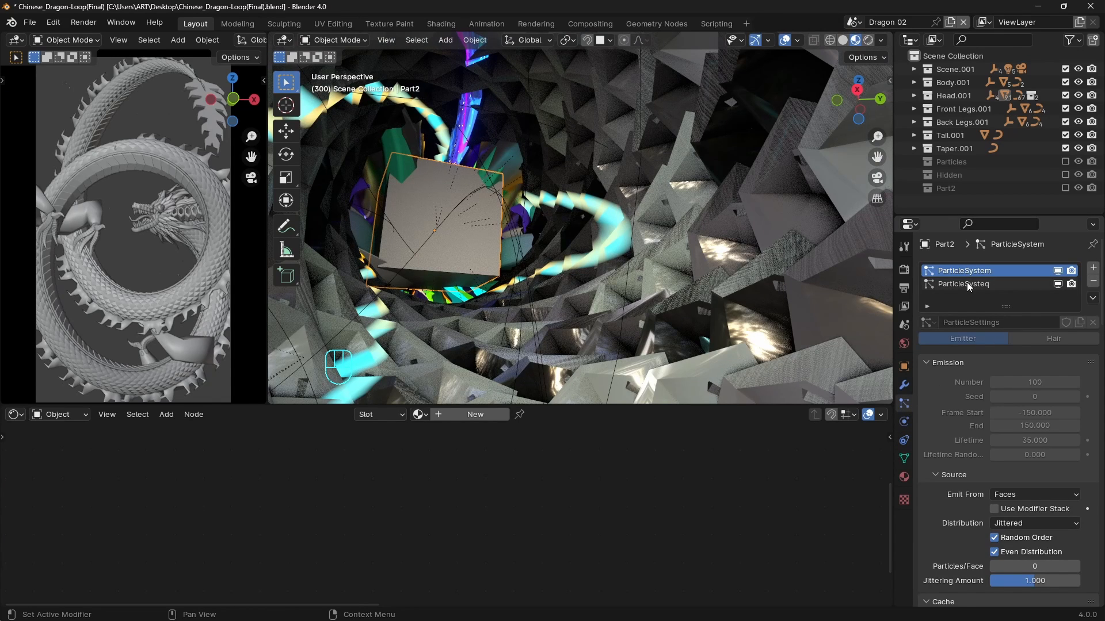
- Change the Shader Editor area to a Timeline and adjust its range to show the full animation
{"action": "left_click", "coordinate": [14, 416]}
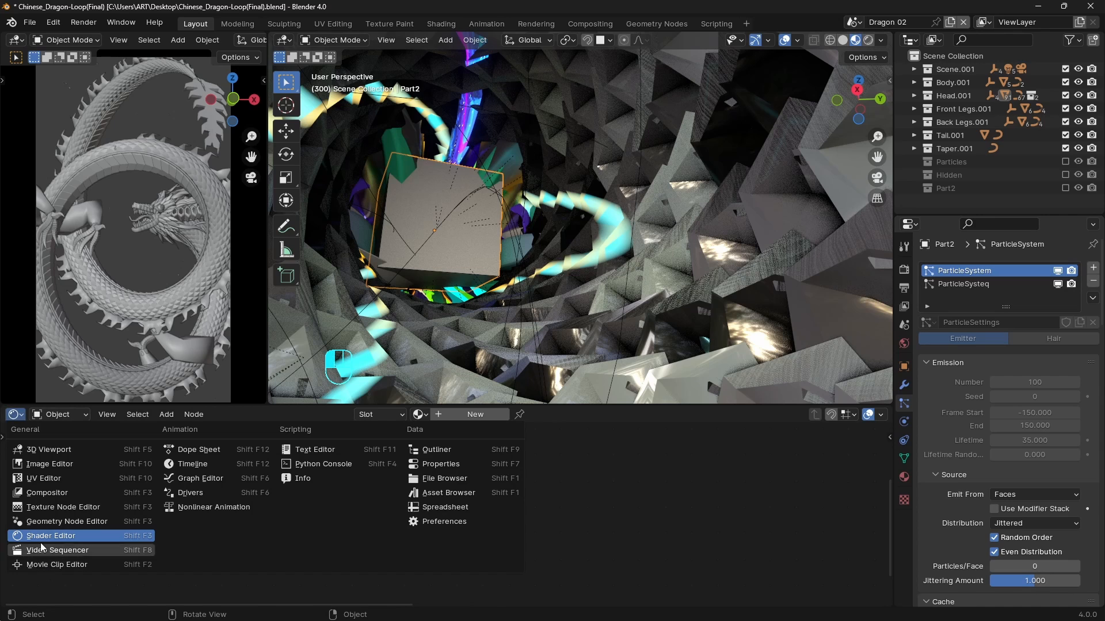
{"action": "left_click", "coordinate": [181, 465]}
{"action": "middle_click_drag", "start_coordinate": [518, 488], "coordinate": [526, 511], "text": "ctrl"}
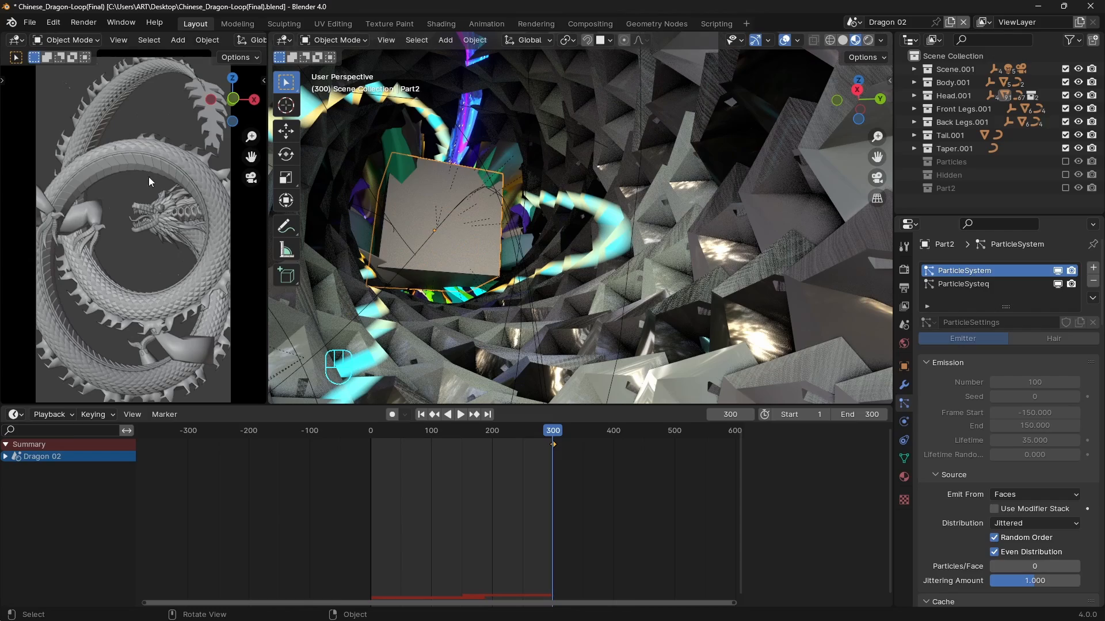
- Switch the camera viewport's shading to Material Preview
{"action": "key", "text": "z"}
{"action": "left_click", "coordinate": [154, 478]}
{"action": "scroll", "coordinate": [133, 207], "scroll_direction": "up", "scroll_amount": 1}
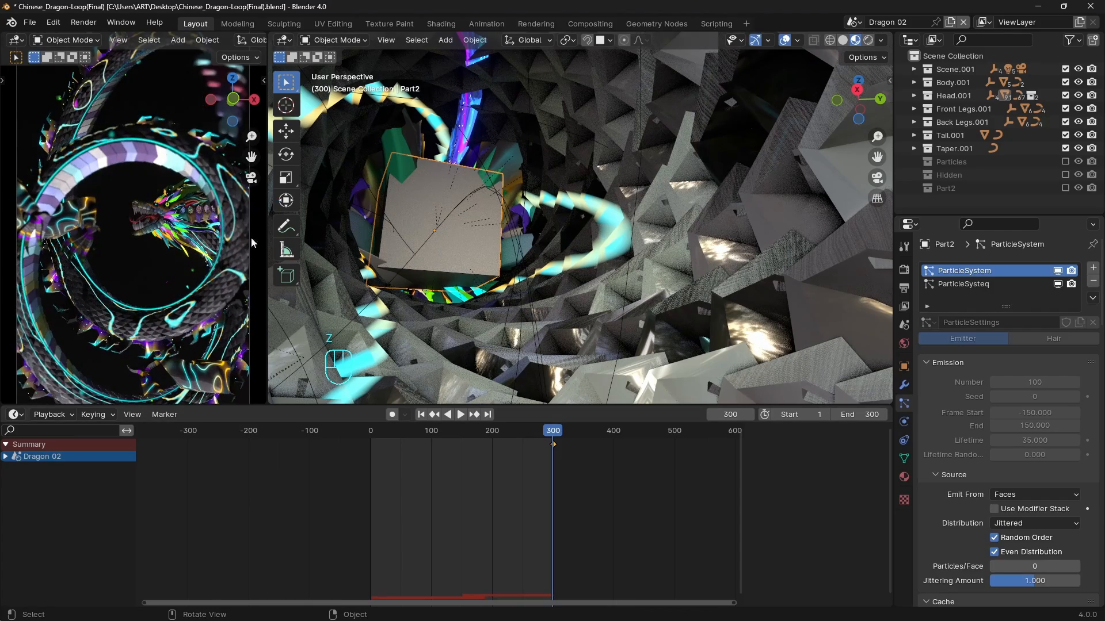
{"action": "scroll", "coordinate": [102, 225], "scroll_direction": "down", "scroll_amount": 1}
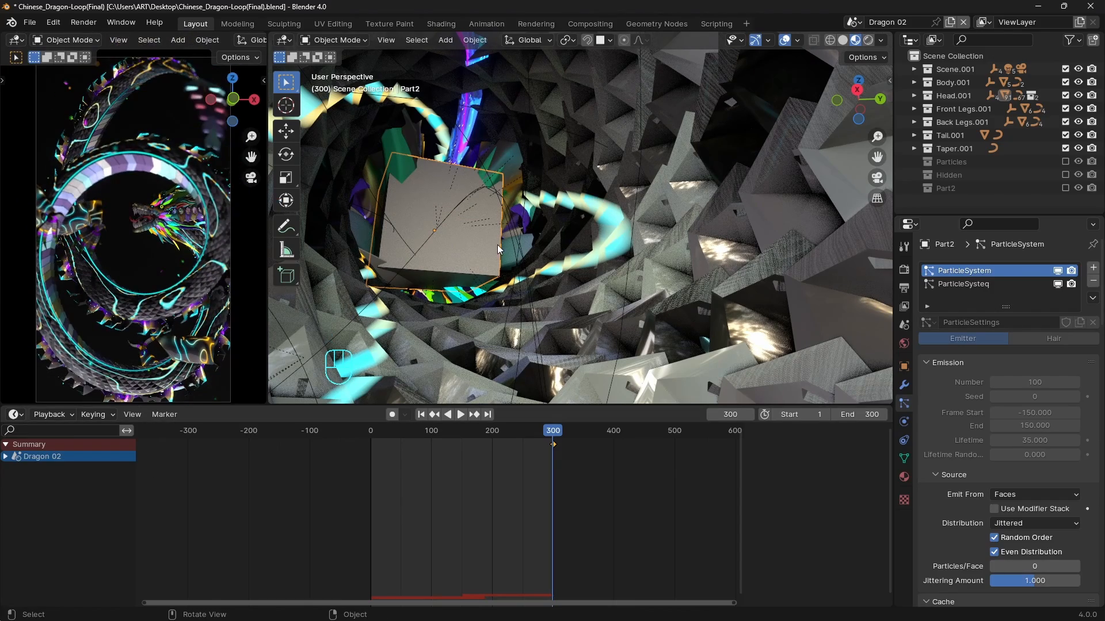
- Select Empty.006 at the dragon's head and examine its offset keyframes and Follow Path constraint
{"action": "middle_click_drag", "start_coordinate": [498, 248], "coordinate": [575, 275]}
{"action": "scroll", "coordinate": [1027, 433], "scroll_direction": "down", "scroll_amount": 6}
{"action": "scroll", "coordinate": [1027, 433], "scroll_direction": "up", "scroll_amount": 4}
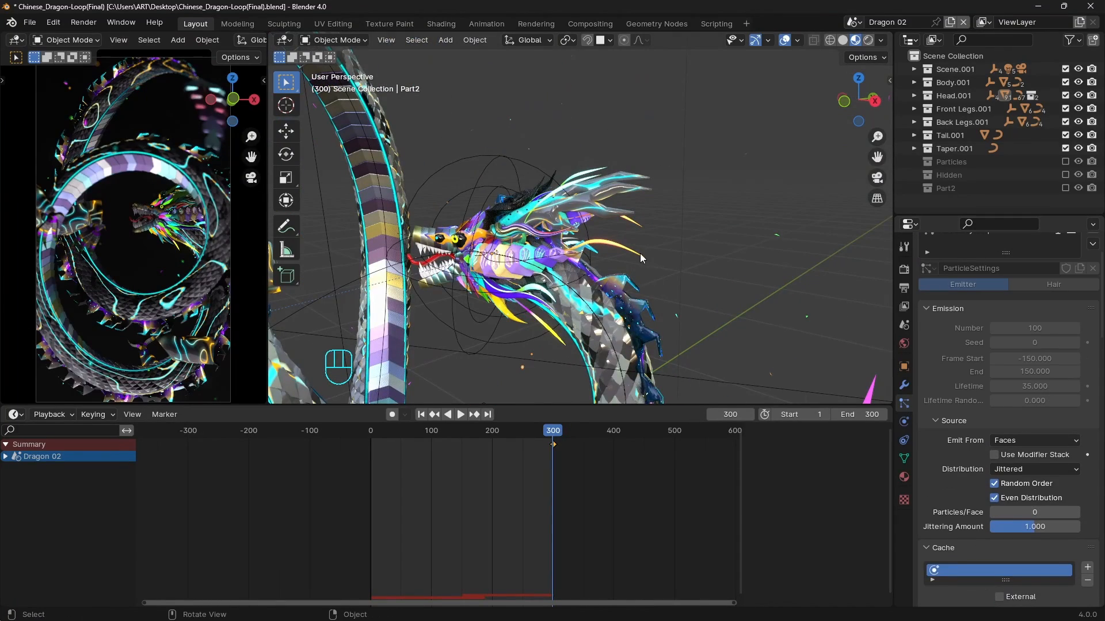
{"action": "middle_click_drag", "start_coordinate": [640, 253], "coordinate": [487, 222]}
{"action": "left_click", "coordinate": [495, 216]}
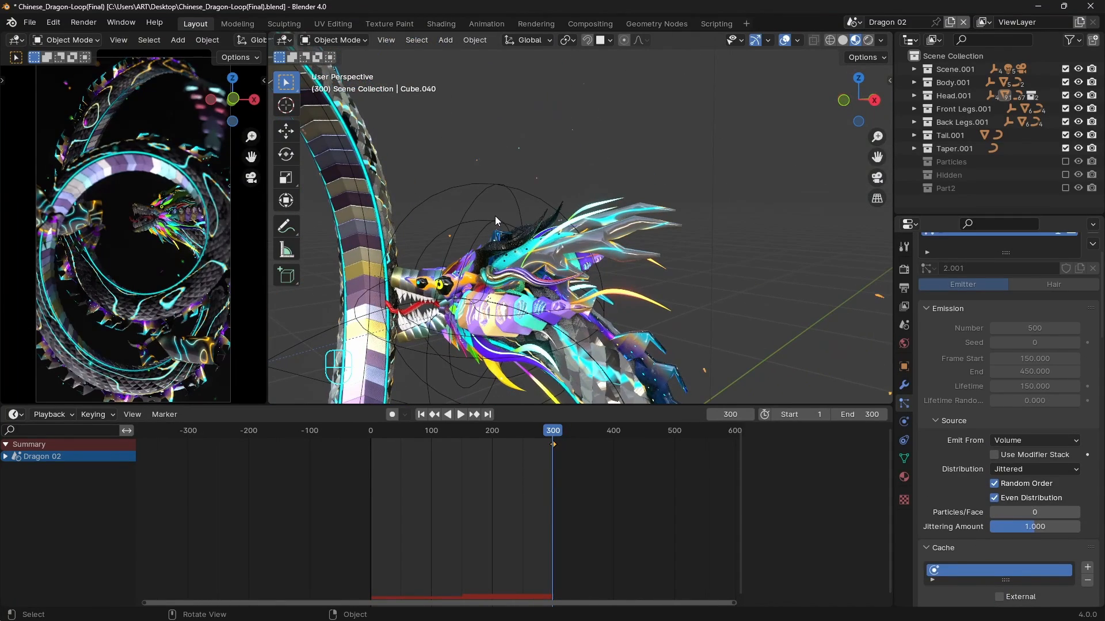
{"action": "left_click", "coordinate": [495, 215]}
{"action": "middle_click_drag", "start_coordinate": [519, 473], "coordinate": [583, 499]}
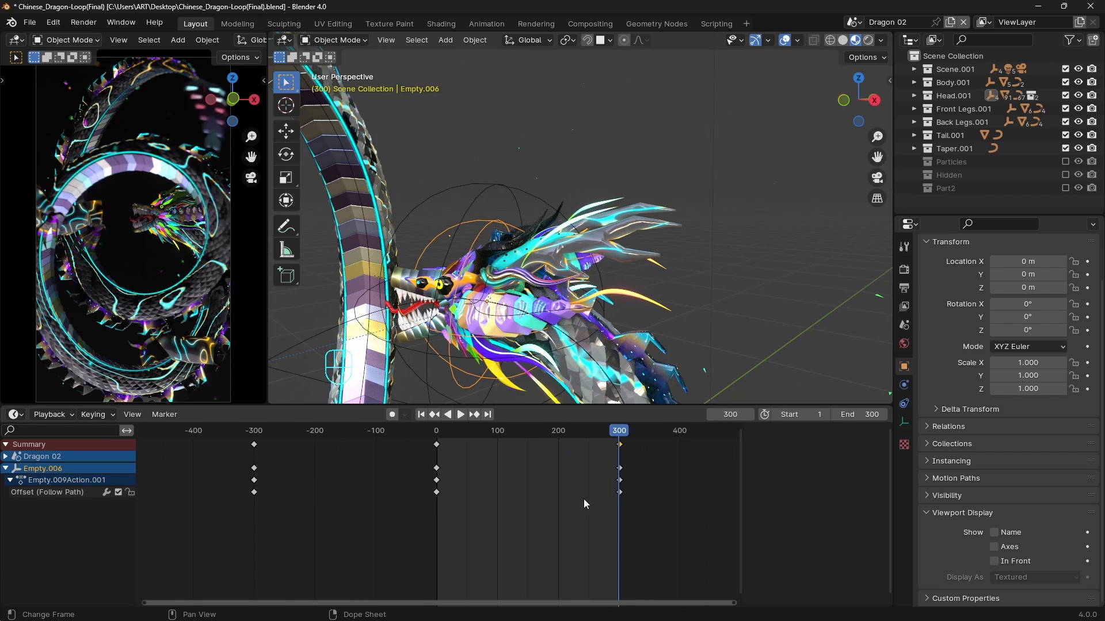
{"action": "left_click", "coordinate": [903, 403]}
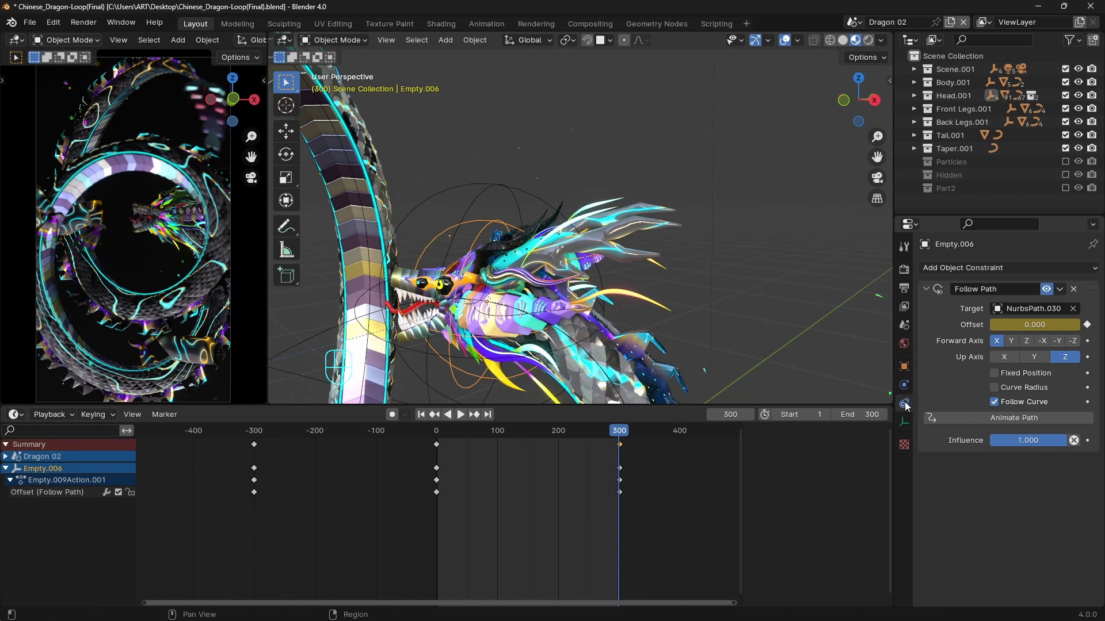
- Try Empty.006's frame -300 offset keyframe at frame 70, and return it to frame -300
{"action": "left_click", "coordinate": [437, 433]}
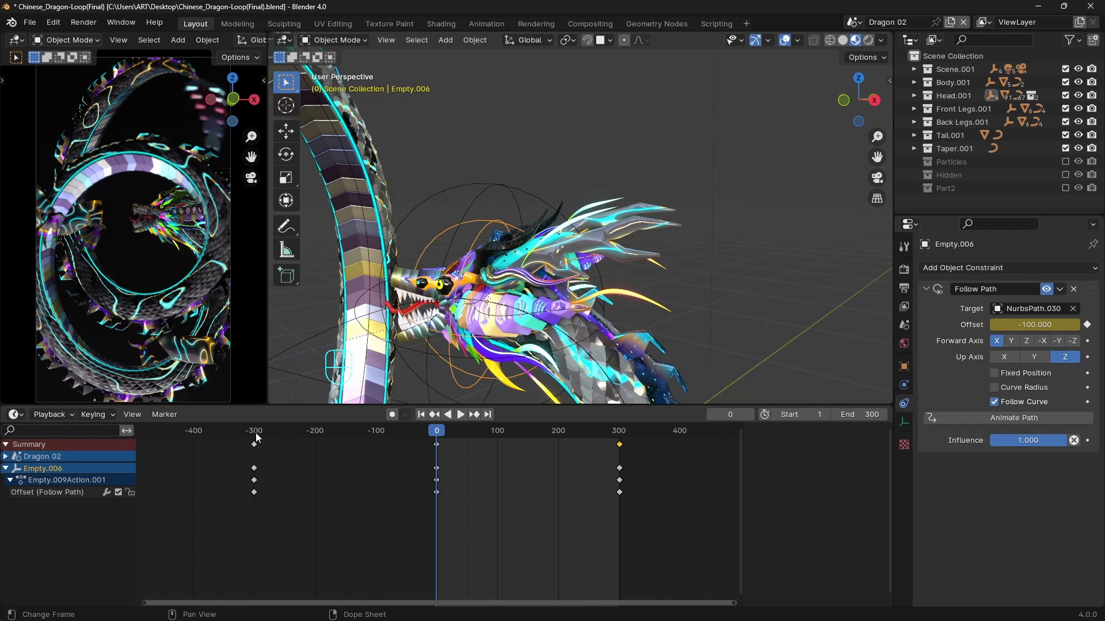
{"action": "left_click_drag", "start_coordinate": [254, 444], "coordinate": [481, 438]}
{"action": "left_click", "coordinate": [480, 434]}
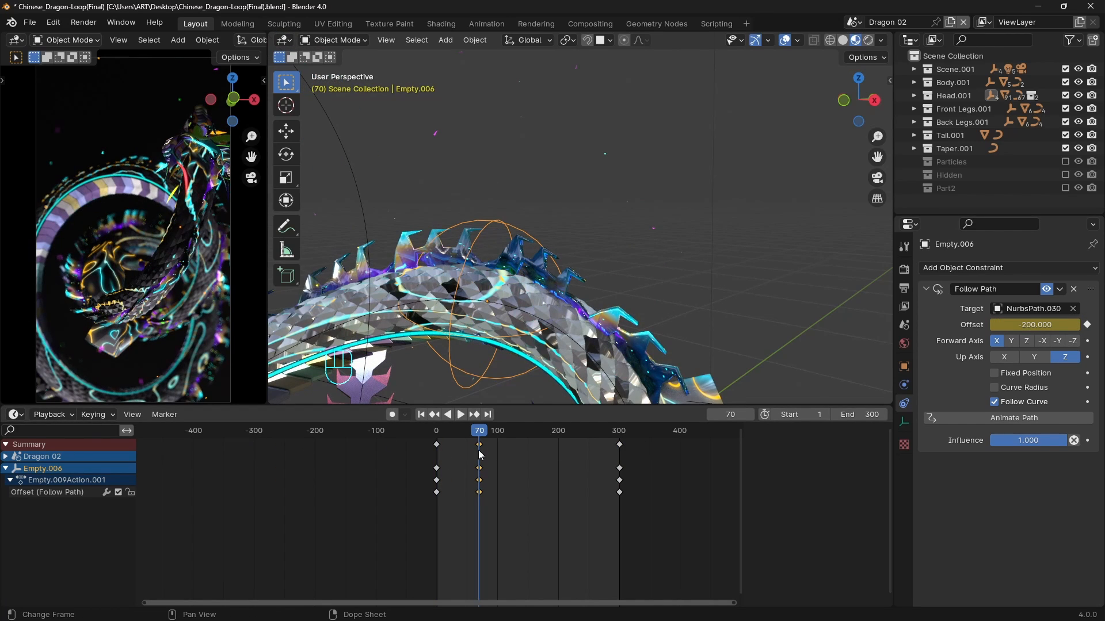
{"action": "key", "text": "ctrl+z"}
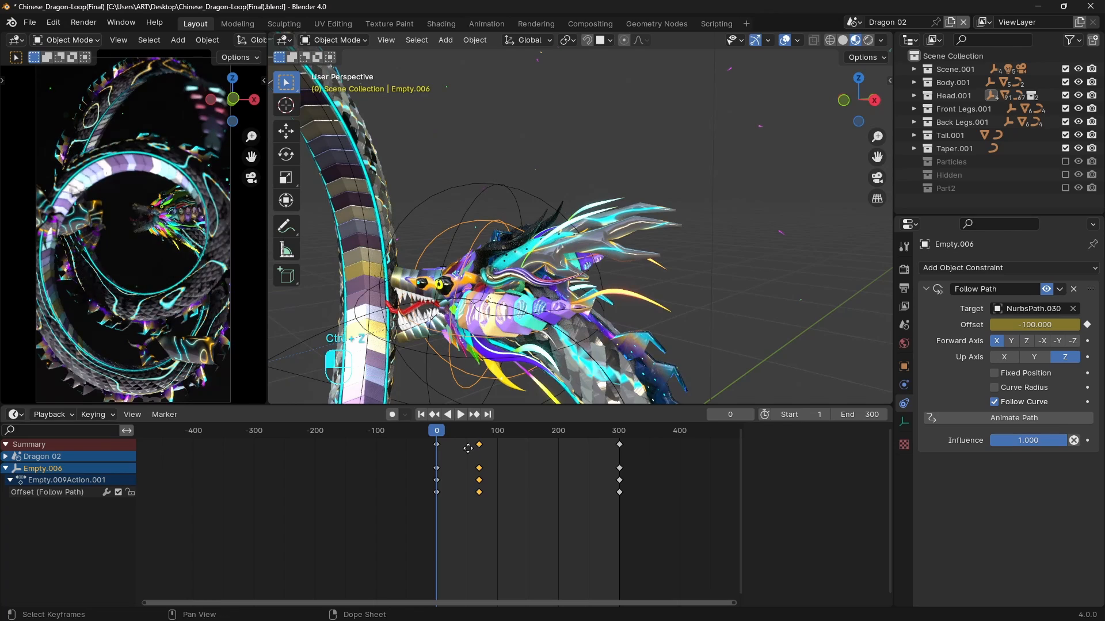
{"action": "left_click_drag", "start_coordinate": [478, 446], "coordinate": [254, 448]}
- View the whole dragon from several angles and play the looping animation in a maximized viewport
{"action": "middle_click_drag", "start_coordinate": [690, 202], "coordinate": [748, 241]}
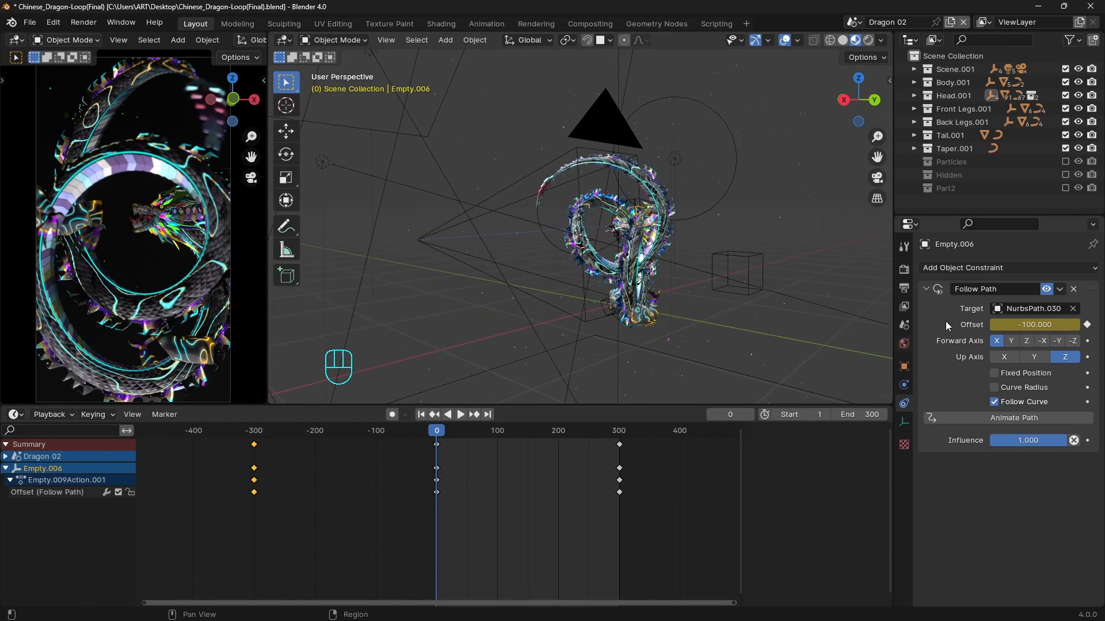
{"action": "left_click", "coordinate": [904, 344]}
{"action": "scroll", "coordinate": [1015, 406], "scroll_direction": "down", "scroll_amount": 2}
{"action": "middle_click_drag", "start_coordinate": [553, 271], "coordinate": [765, 345]}
{"action": "key", "text": "ctrl+space"}
{"action": "key", "text": "space"}
{"action": "key", "text": "space"}
{"action": "key", "text": "space"}
{"action": "middle_click_drag", "start_coordinate": [581, 341], "coordinate": [686, 343]}
{"action": "key", "text": "space"}
{"action": "key", "text": "space"}
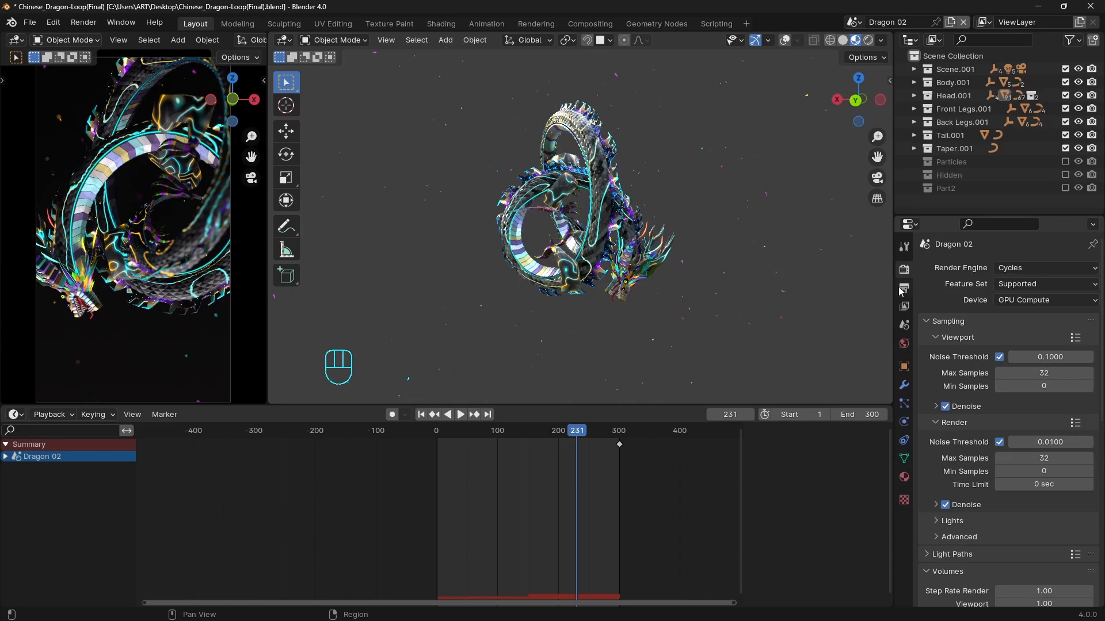
- Review the output format, frame range and PNG sequence settings, and add a Video Editing workspace
{"action": "left_click", "coordinate": [903, 289]}
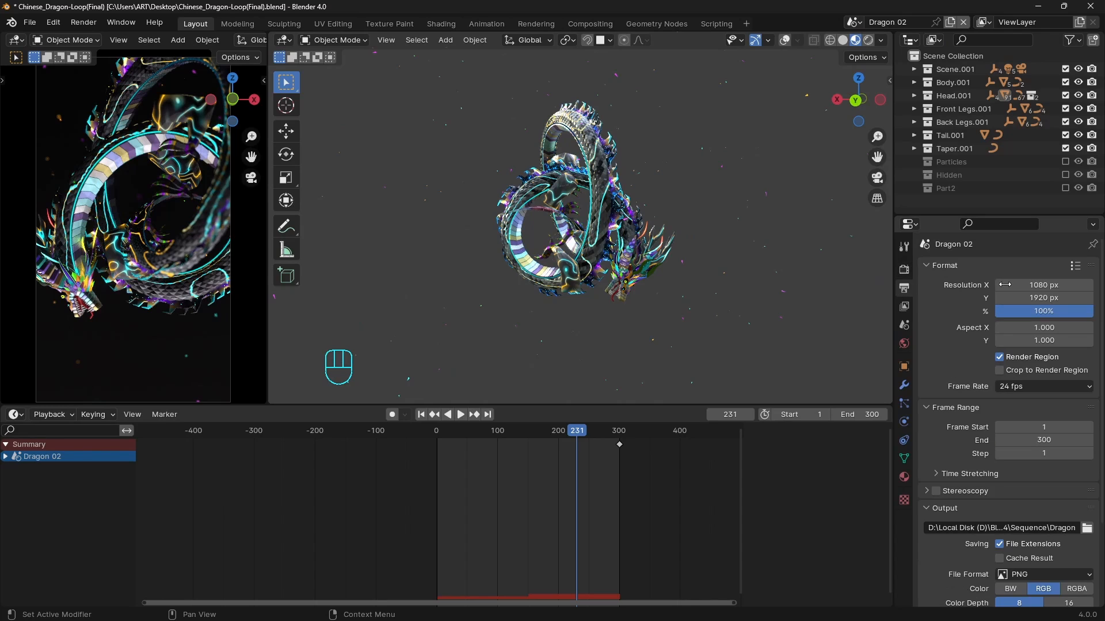
{"action": "scroll", "coordinate": [949, 389], "scroll_direction": "down", "scroll_amount": 5}
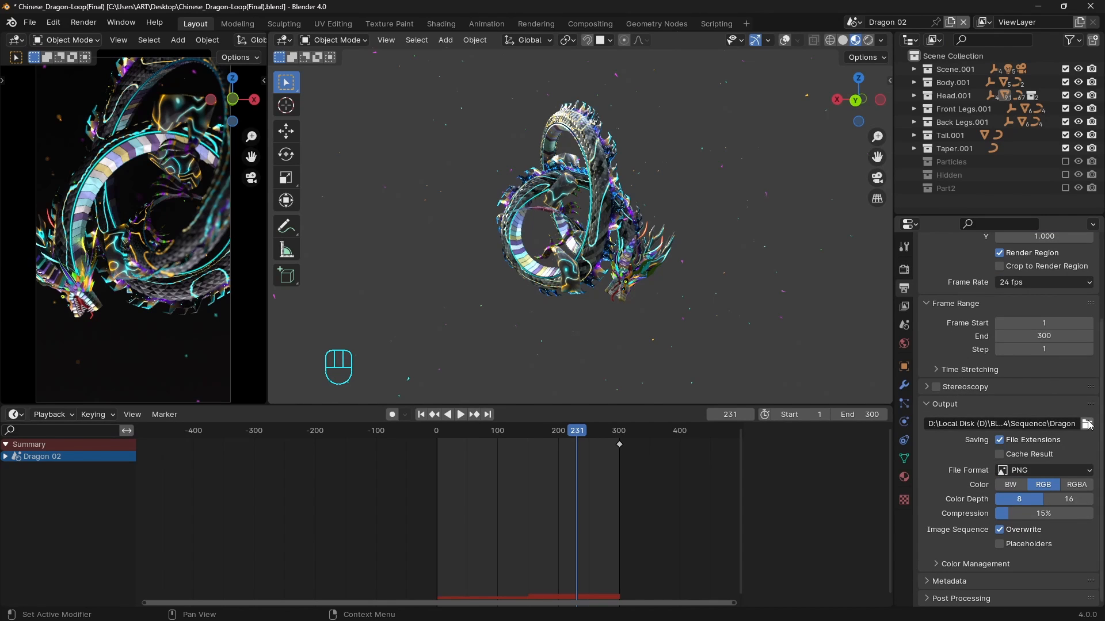
{"action": "left_click", "coordinate": [748, 24]}
{"action": "mouse_move", "coordinate": [753, 102]}
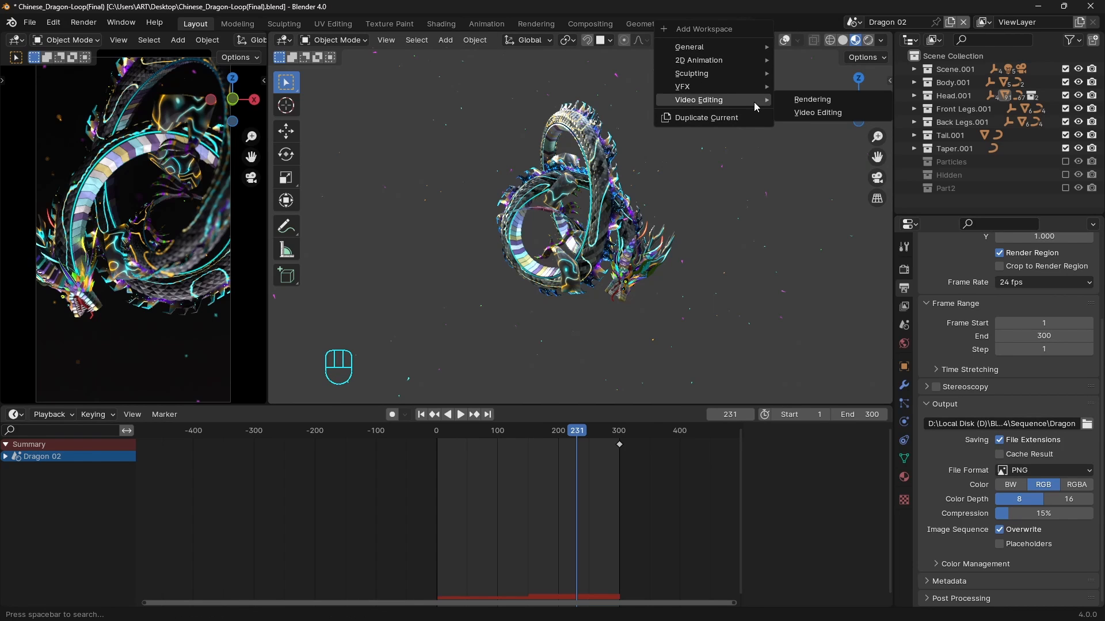
{"action": "left_click", "coordinate": [808, 112]}
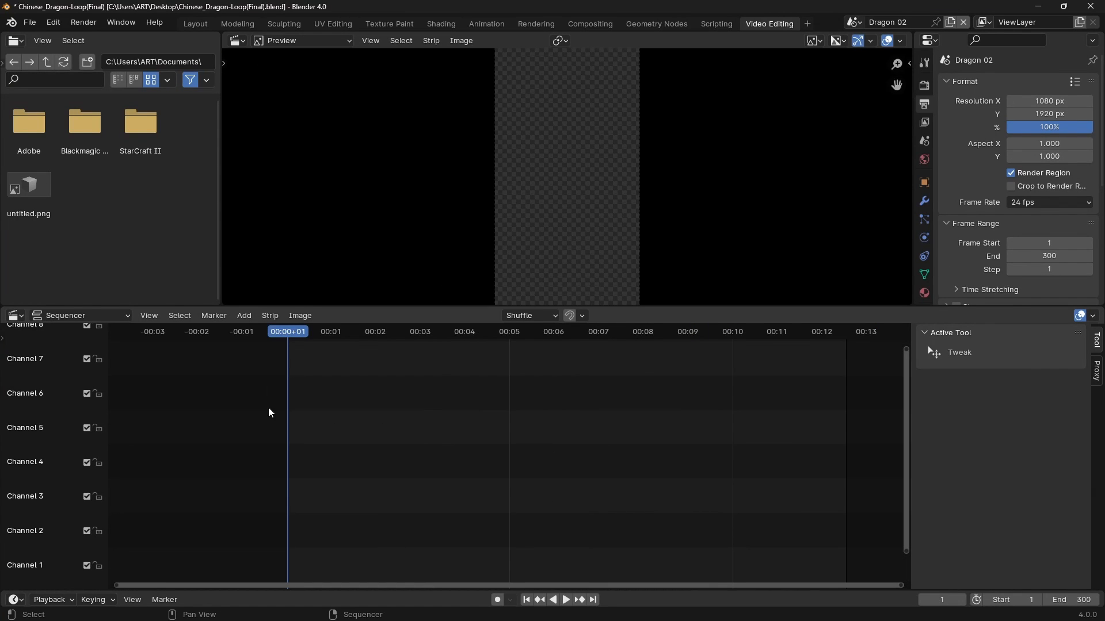
- Add all Dragon PNG frames from the Sequence folder as an image strip on channel 1, and try rendering the current frame
{"action": "left_click", "coordinate": [244, 315]}
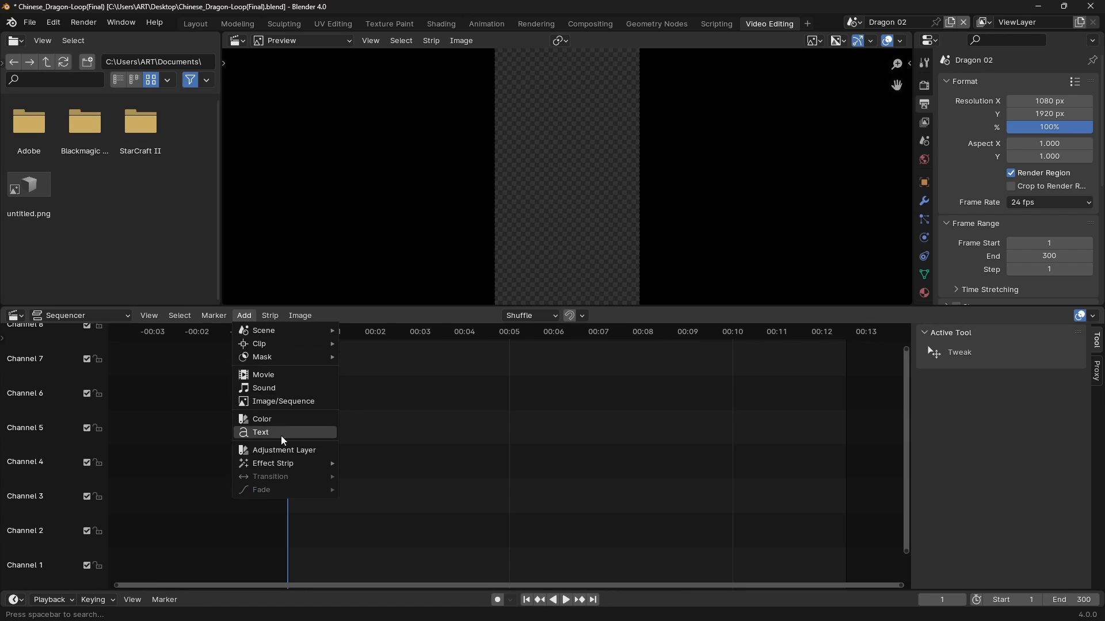
{"action": "left_click", "coordinate": [287, 401]}
{"action": "key", "text": "a"}
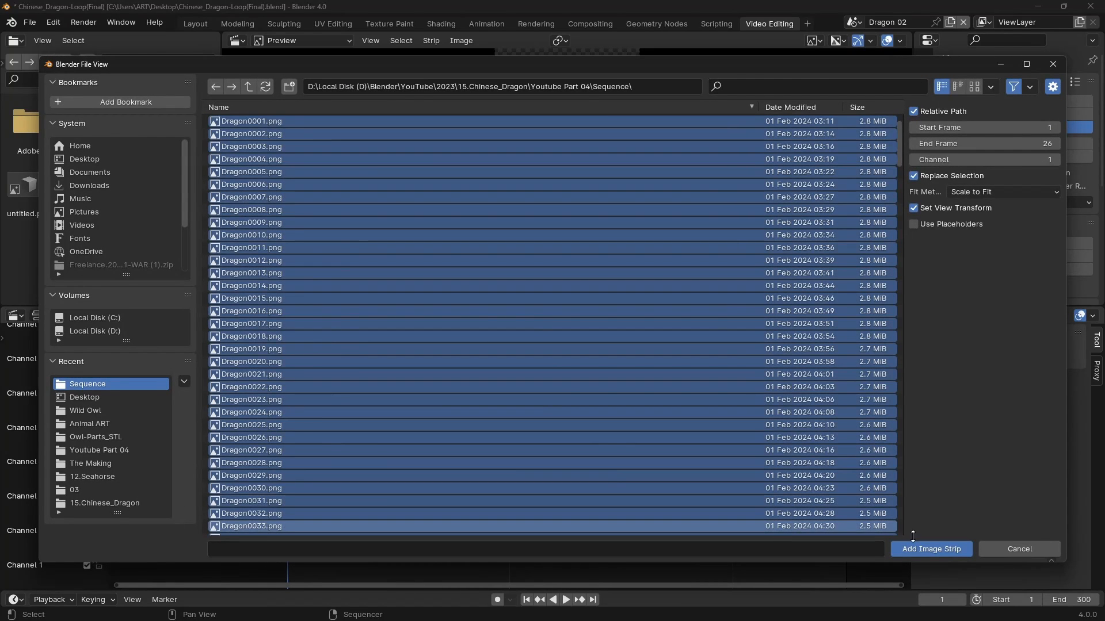
{"action": "left_click", "coordinate": [930, 550]}
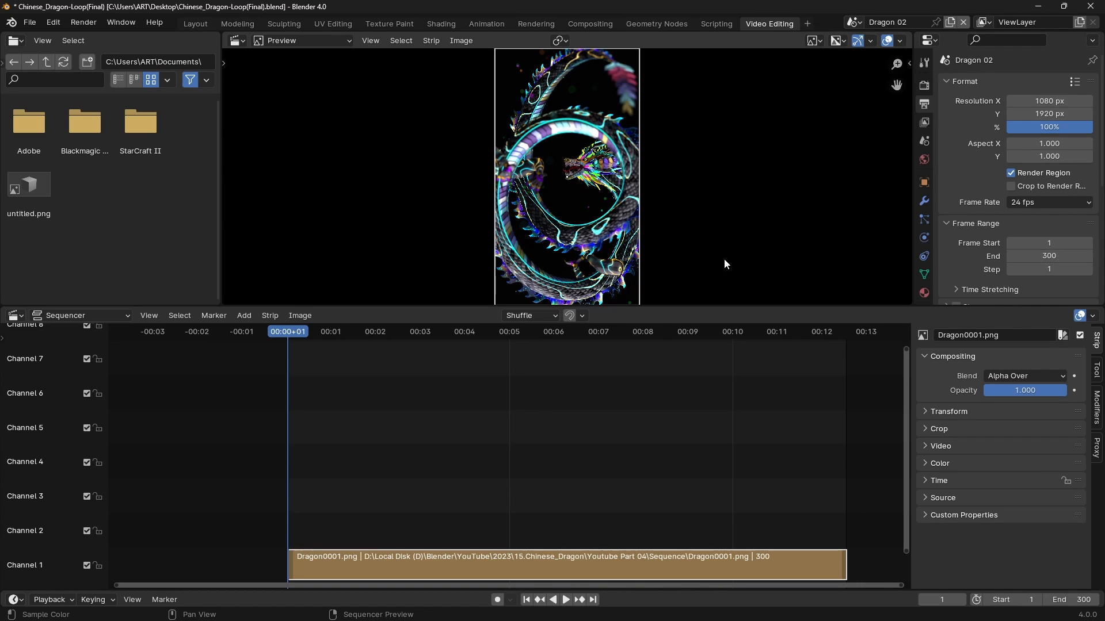
{"action": "key", "text": "F12"}
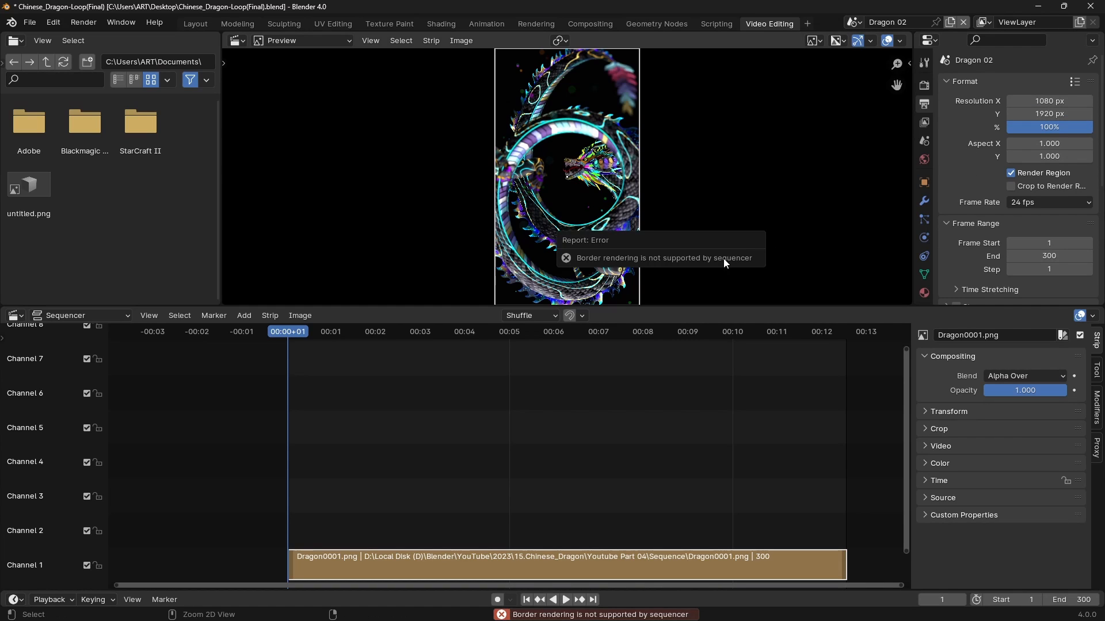
{"action": "scroll", "coordinate": [1011, 211], "scroll_direction": "down", "scroll_amount": 6}
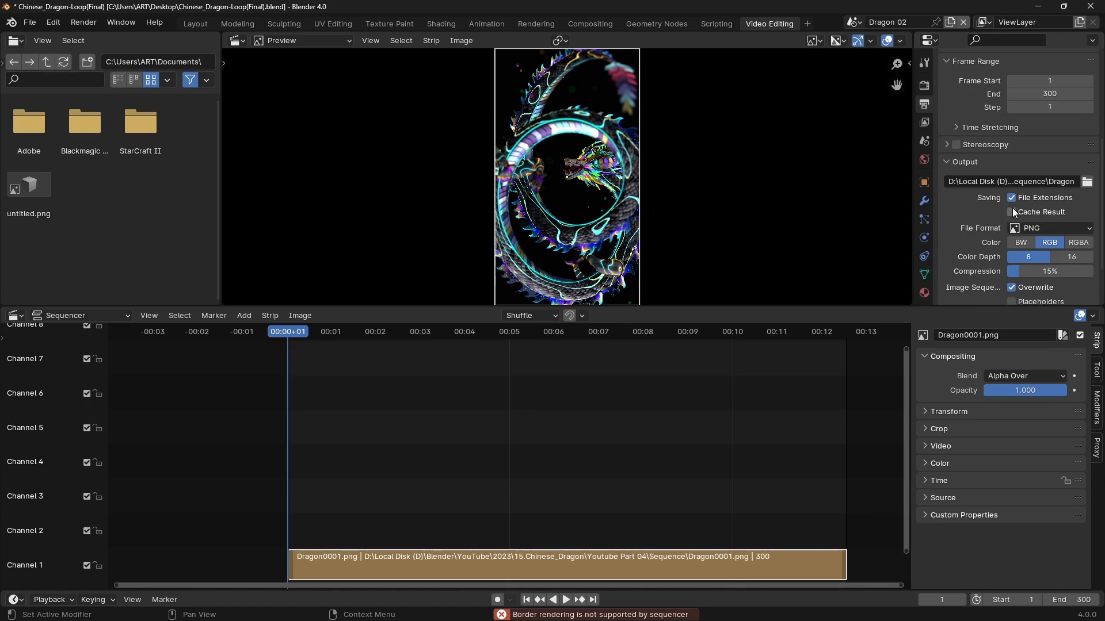
- Return to the Layout workspace and view the whole dragon from several angles
{"action": "left_click", "coordinate": [195, 24]}
{"action": "scroll", "coordinate": [657, 290], "scroll_direction": "up", "scroll_amount": 4}
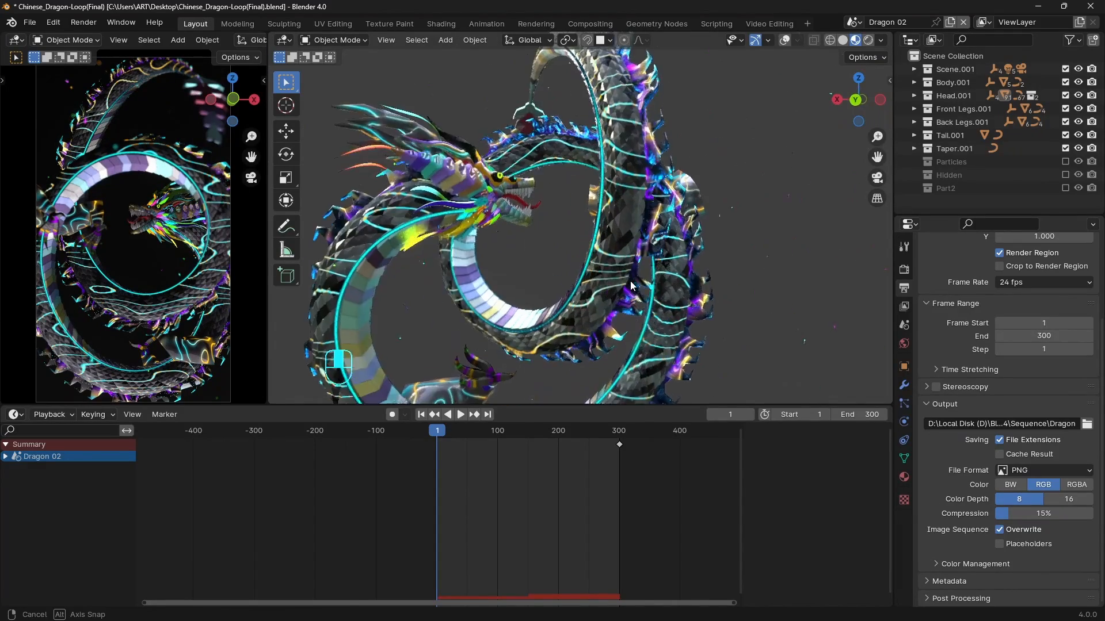
{"action": "middle_click_drag", "start_coordinate": [658, 287], "coordinate": [627, 219]}
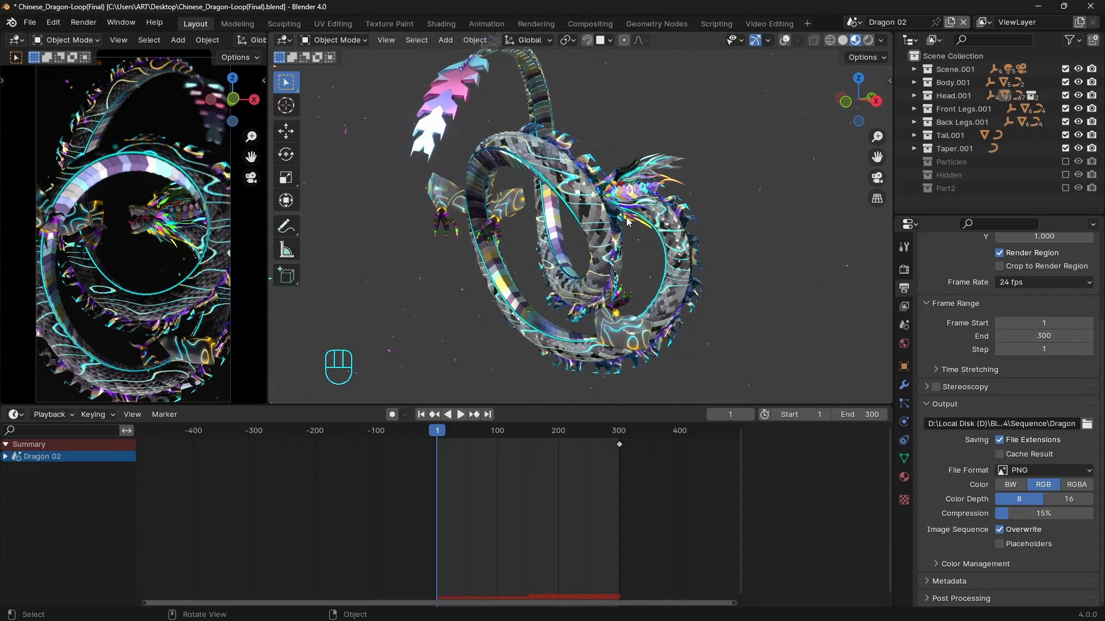
{"action": "middle_click_drag", "start_coordinate": [751, 256], "coordinate": [691, 241]}
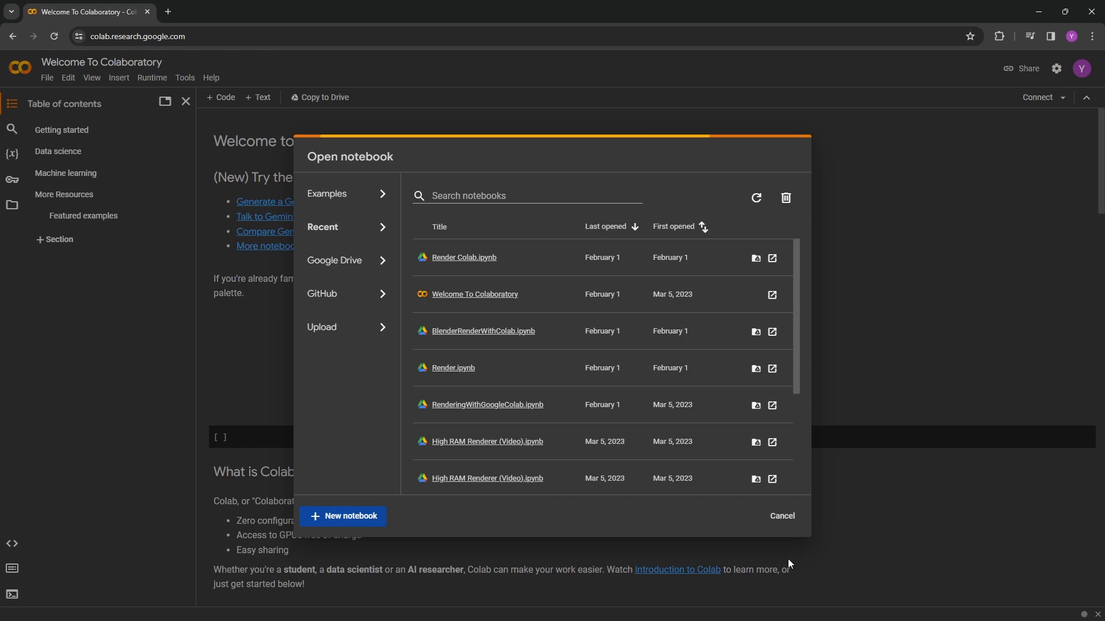
- Switch to Google Colab in the browser and dismiss the Open notebook dialog
{"action": "left_click", "coordinate": [783, 516]}
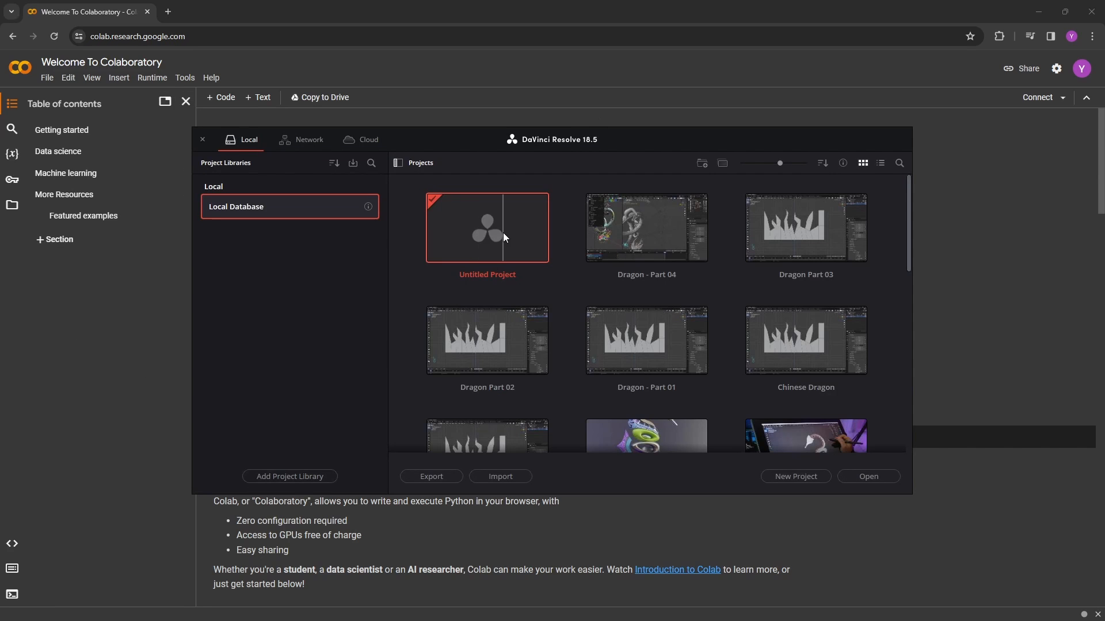
- Switch to DaVinci Resolve, open Untitled Project, and bring the dragon media file into the project
{"action": "double_click", "coordinate": [504, 236]}
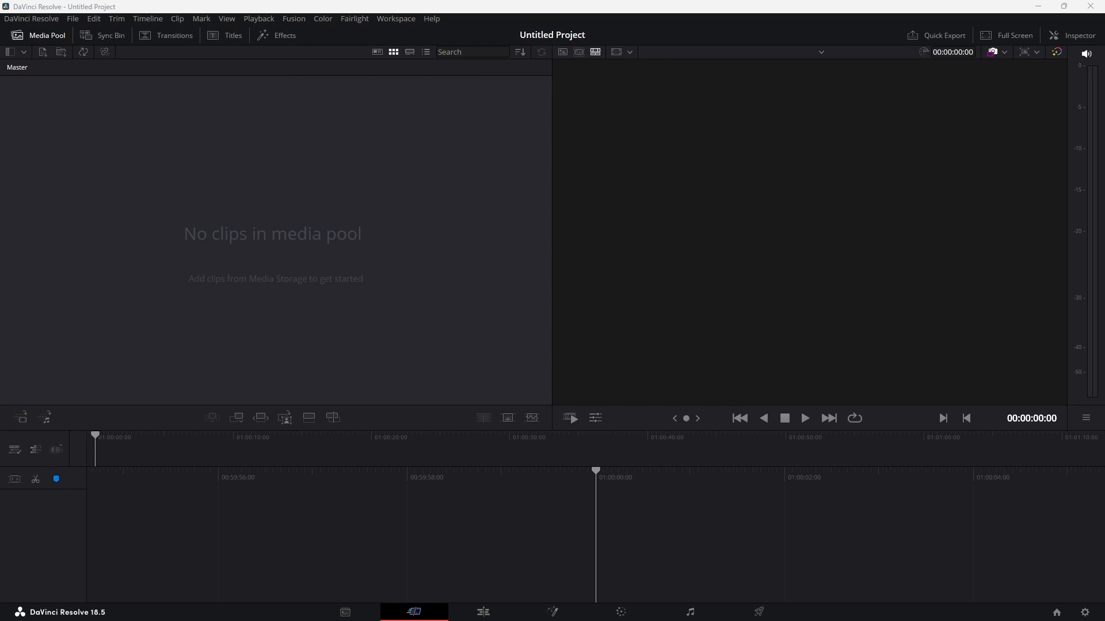
{"action": "left_click_drag", "start_coordinate": [132, 552], "coordinate": [514, 469]}
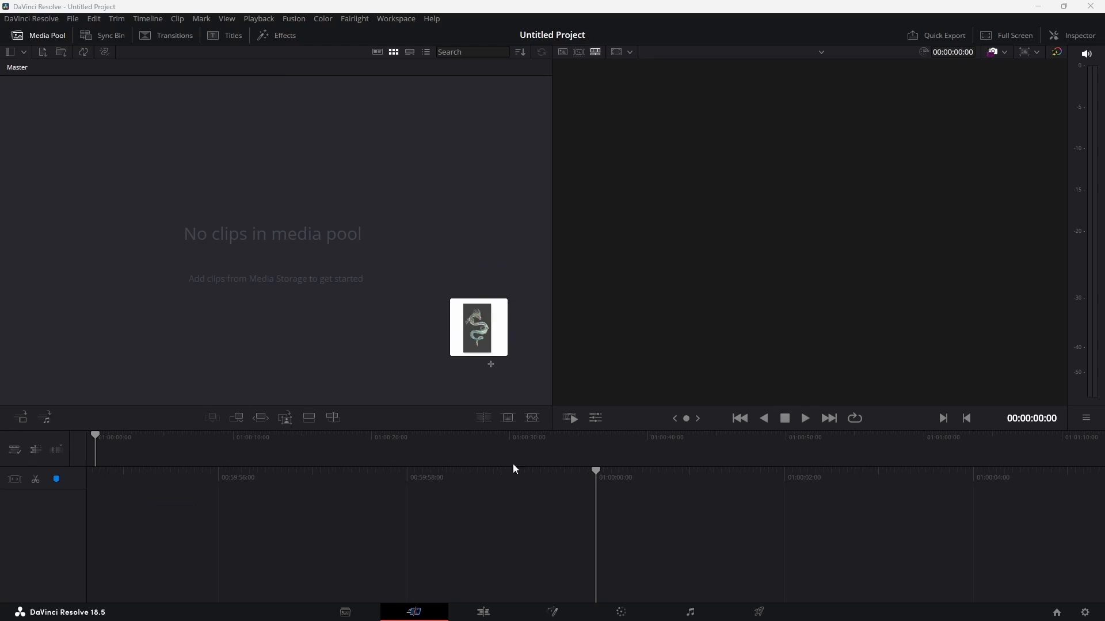
{"action": "left_click_drag", "start_coordinate": [563, 551], "coordinate": [564, 546]}
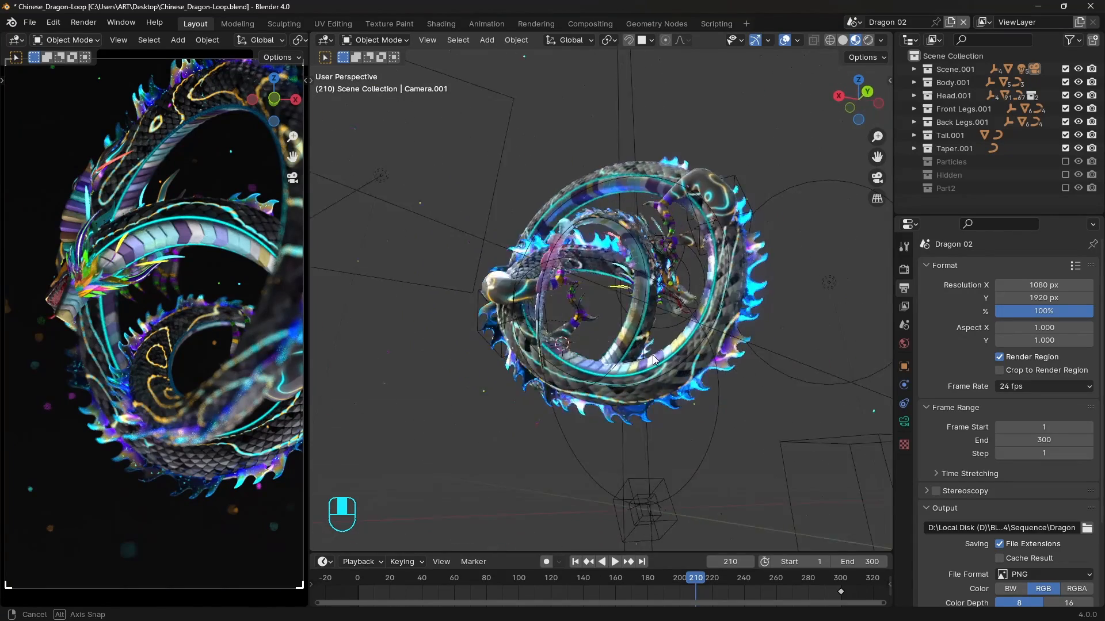
- Switch back to Blender and view the coiled dragon from the front of its head
{"action": "middle_click_drag", "start_coordinate": [653, 360], "coordinate": [631, 301]}
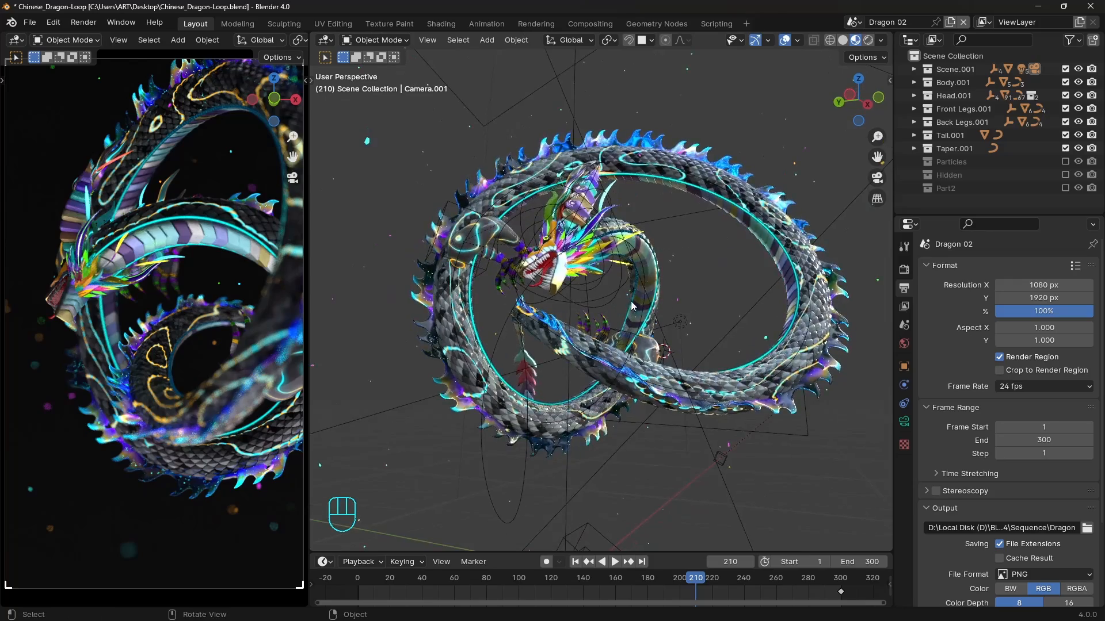